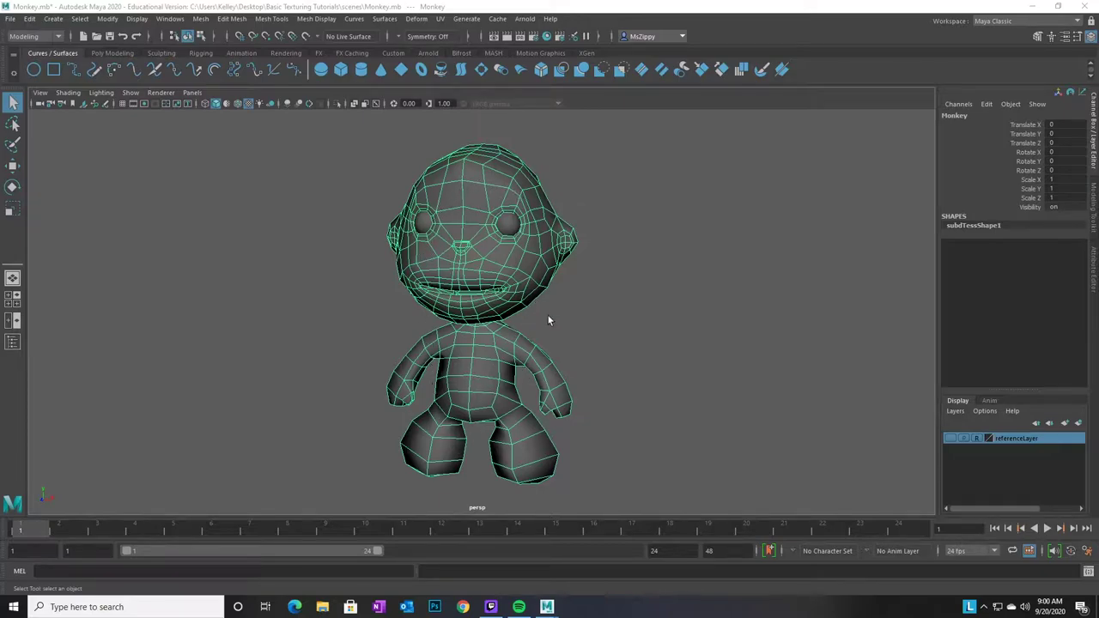
# Open the UV Editor for the monkey mesh and place its window beside the model, with the whole UV square in view
pyautogui.keyDown('alt'); pyautogui.moveTo(568, 379); pyautogui.dragTo(424, 381); pyautogui.keyUp('alt')
pyautogui.keyDown('alt'); pyautogui.moveTo(591, 358); pyautogui.dragTo(518, 367); pyautogui.keyUp('alt')
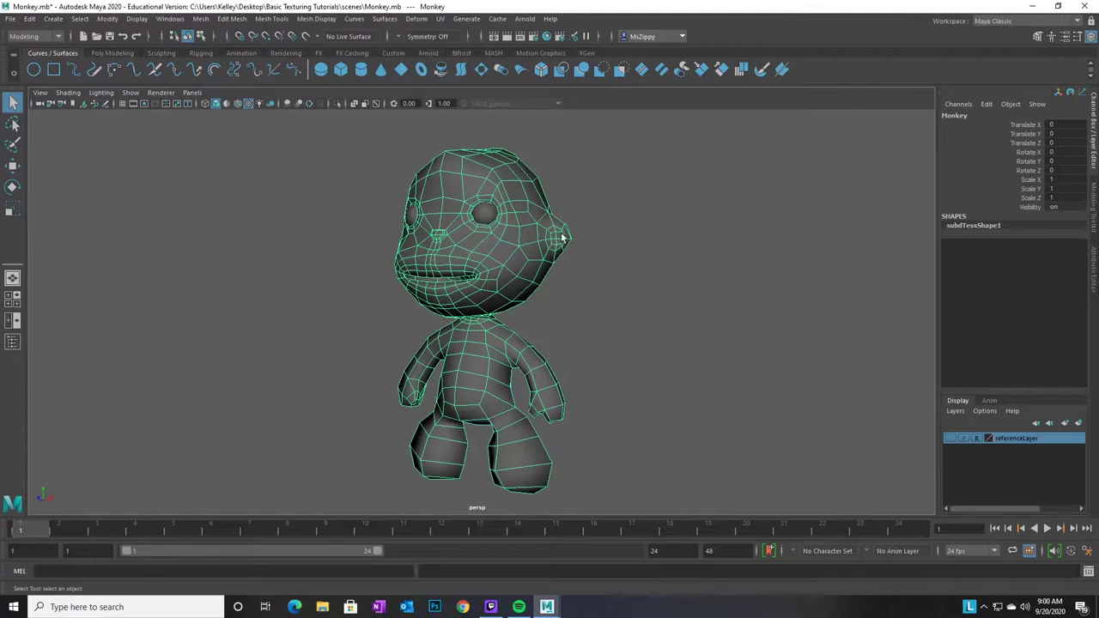
pyautogui.keyDown('alt'); pyautogui.moveTo(508, 390); pyautogui.dragTo(501, 364); pyautogui.keyUp('alt')
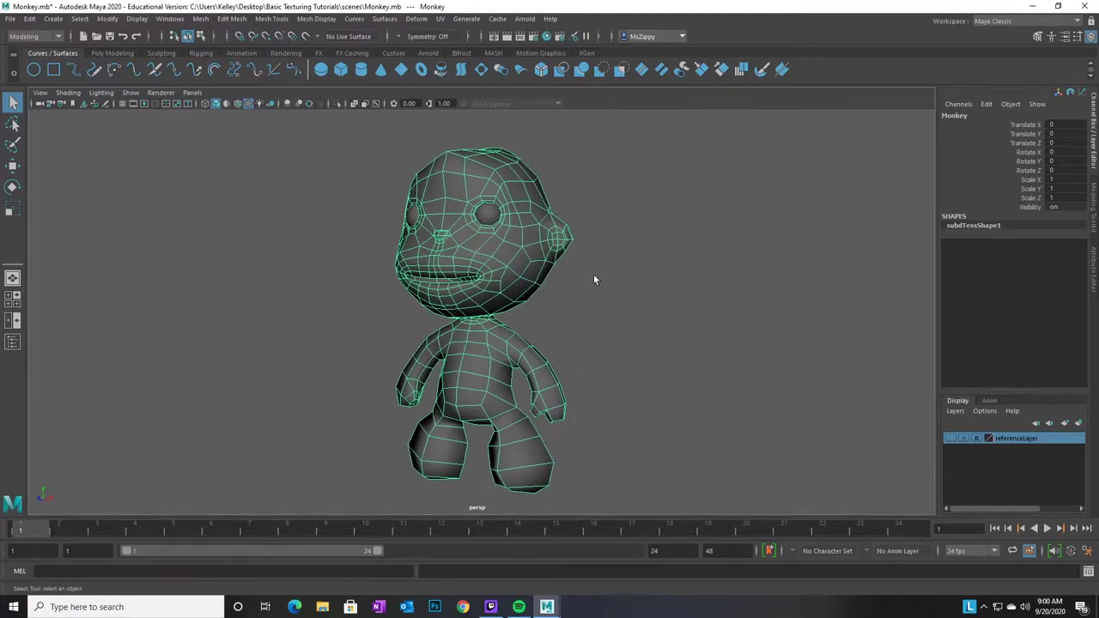
pyautogui.keyDown('alt'); pyautogui.moveTo(470, 368); pyautogui.dragTo(270, 346, button='middle'); pyautogui.keyUp('alt')
pyautogui.keyDown('alt'); pyautogui.moveTo(269, 345); pyautogui.dragTo(417, 206); pyautogui.keyUp('alt')
pyautogui.click(440, 18)
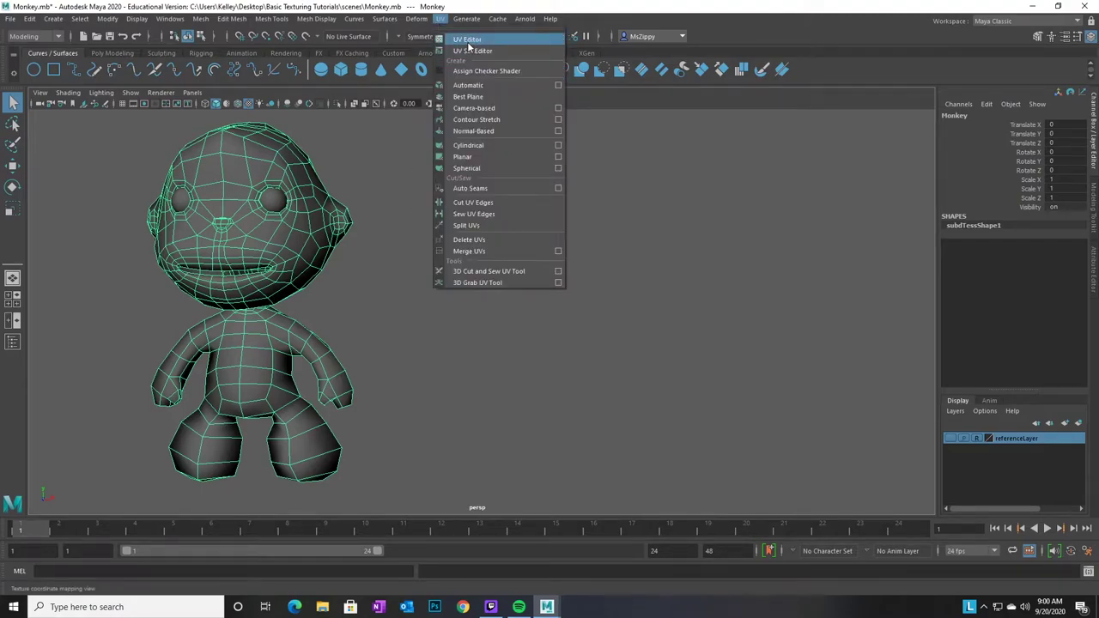
pyautogui.click(467, 41)
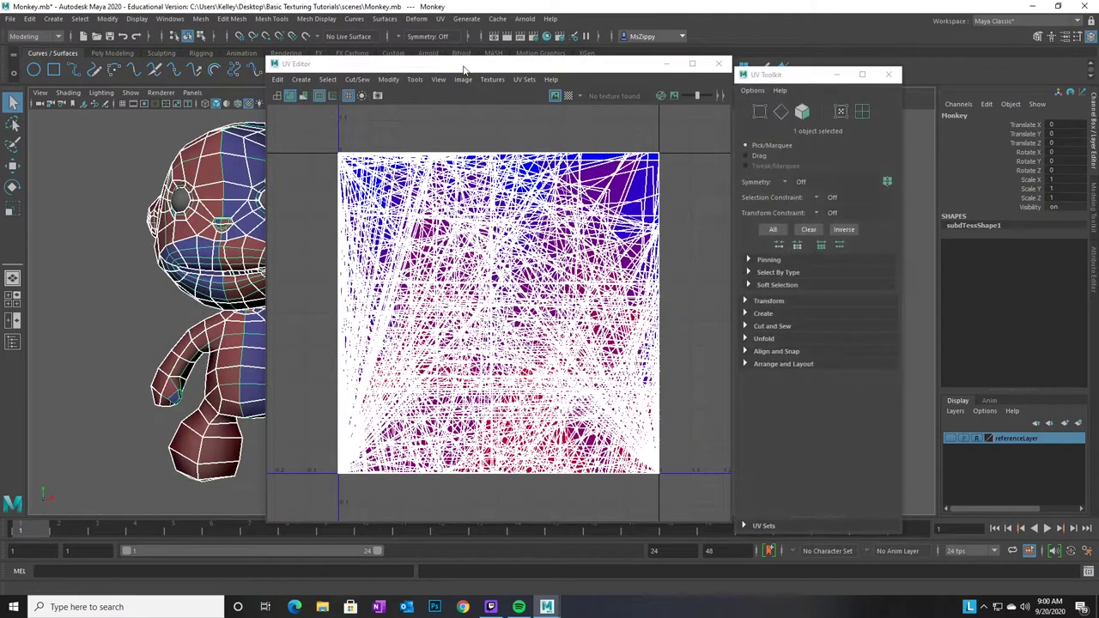
pyautogui.moveTo(464, 69); pyautogui.dragTo(544, 67)
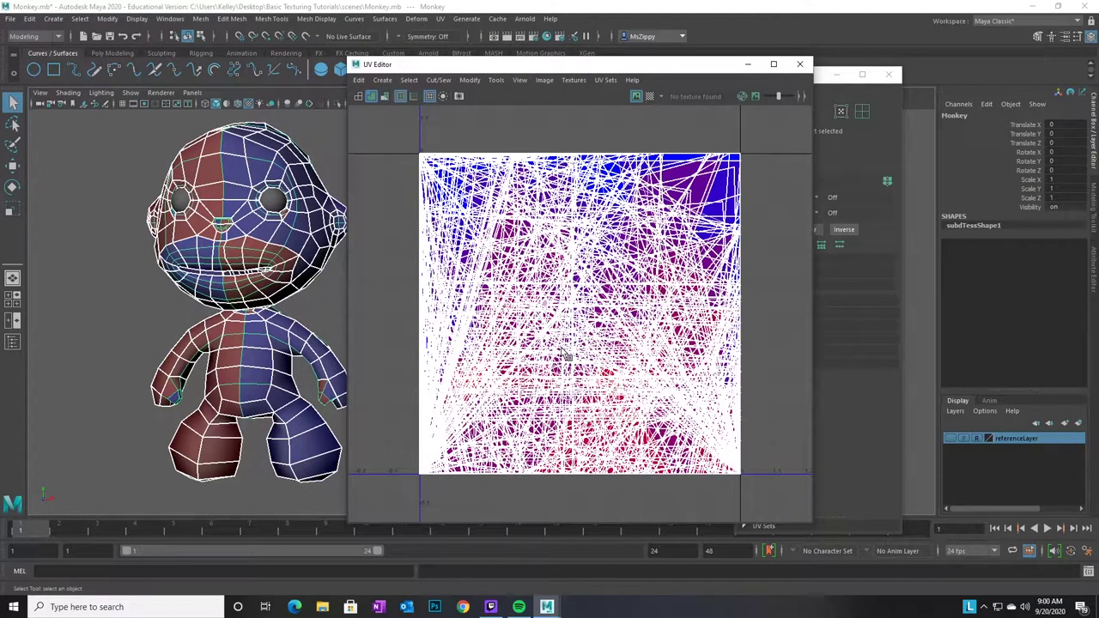
pyautogui.keyDown('alt'); pyautogui.moveTo(651, 380); pyautogui.dragTo(447, 349, button='right'); pyautogui.keyUp('alt')
pyautogui.moveTo(473, 67); pyautogui.dragTo(545, 70)
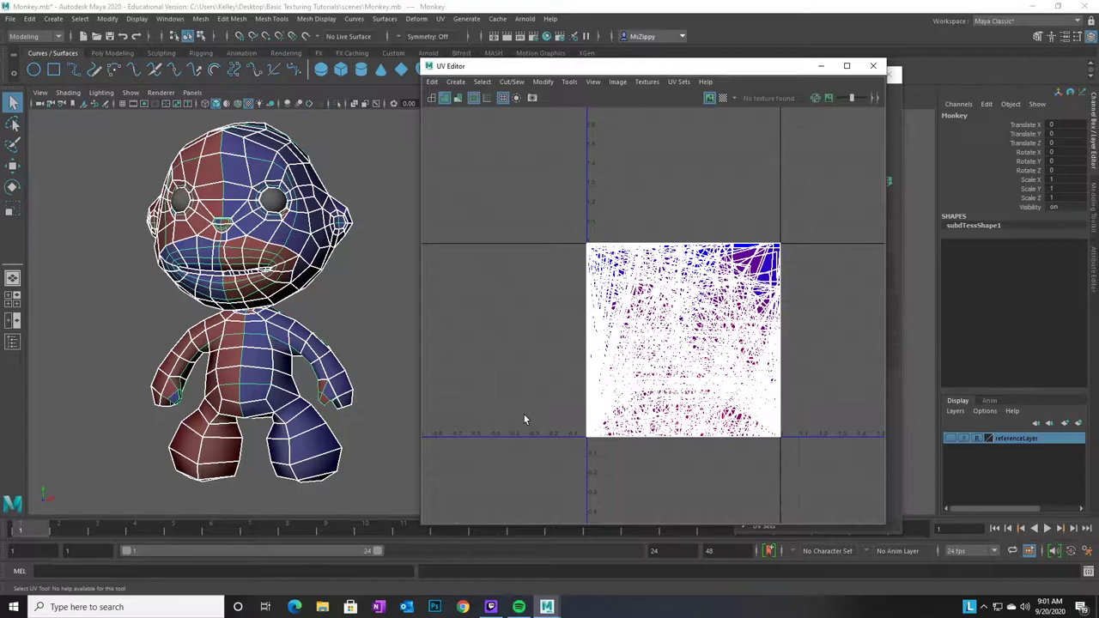
pyautogui.keyDown('alt'); pyautogui.moveTo(647, 370); pyautogui.dragTo(643, 371, button='middle'); pyautogui.keyUp('alt')
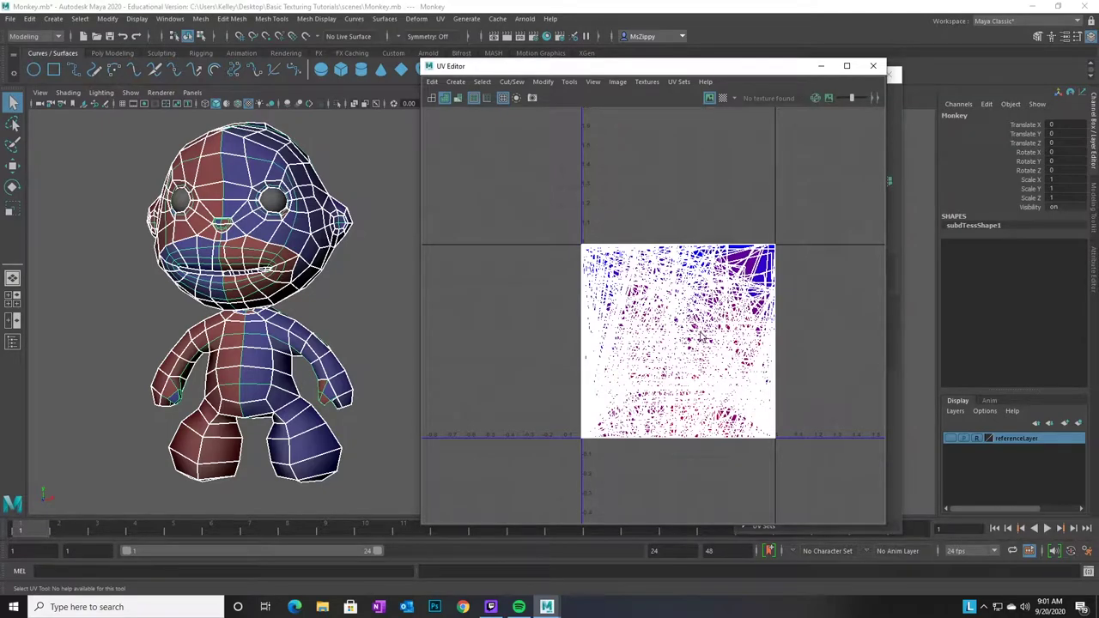
pyautogui.moveTo(599, 67); pyautogui.dragTo(633, 70)
# Apply a planar UV projection to the whole monkey, fitted to the bounding box, projected from the Z axis, keeping the image width/height ratio
pyautogui.keyDown('alt'); pyautogui.moveTo(351, 285); pyautogui.dragTo(360, 292); pyautogui.keyUp('alt')
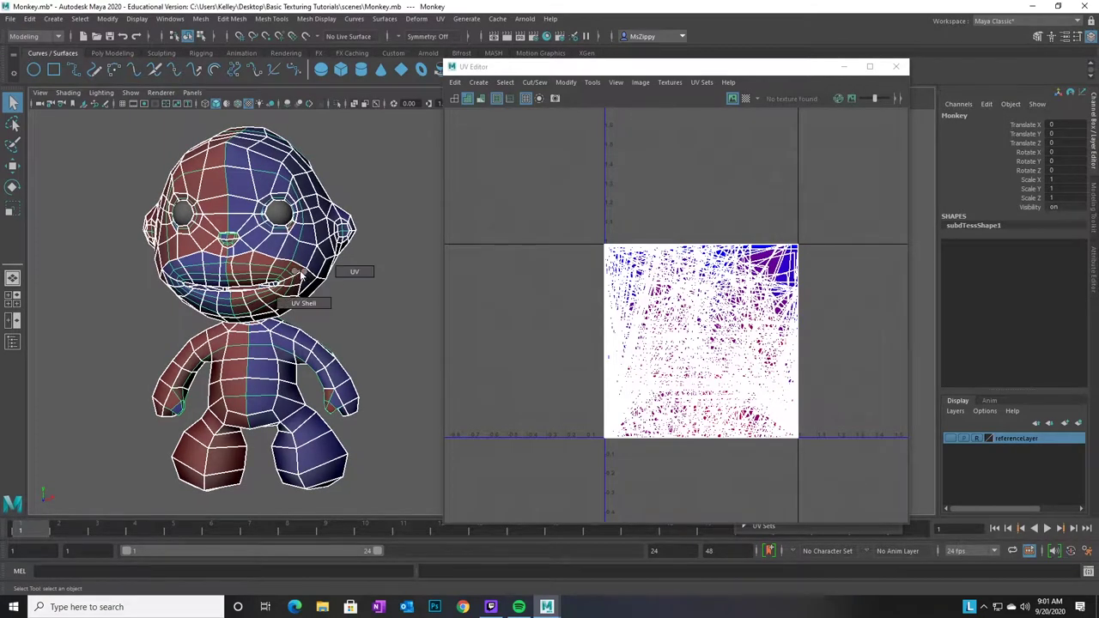
pyautogui.rightClick(259, 256)
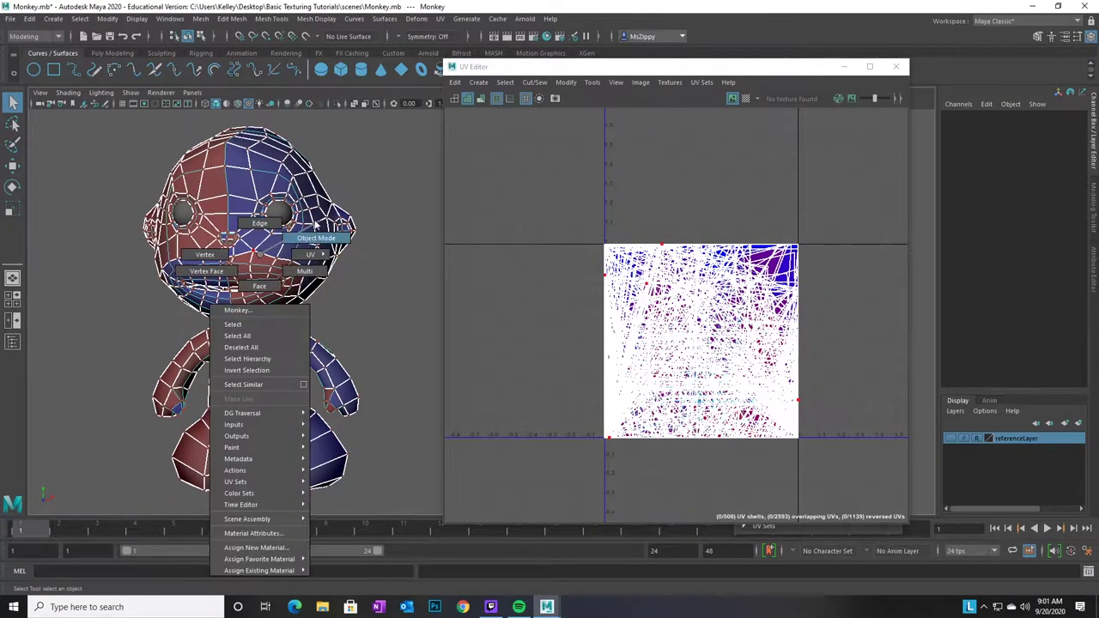
pyautogui.click(297, 239)
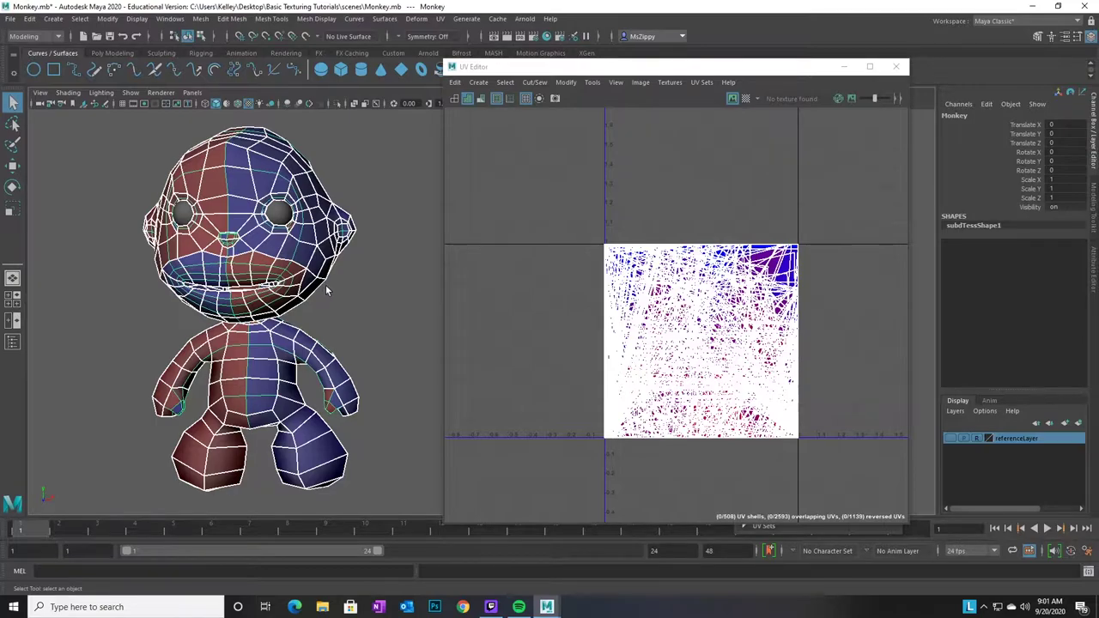
pyautogui.click(440, 19)
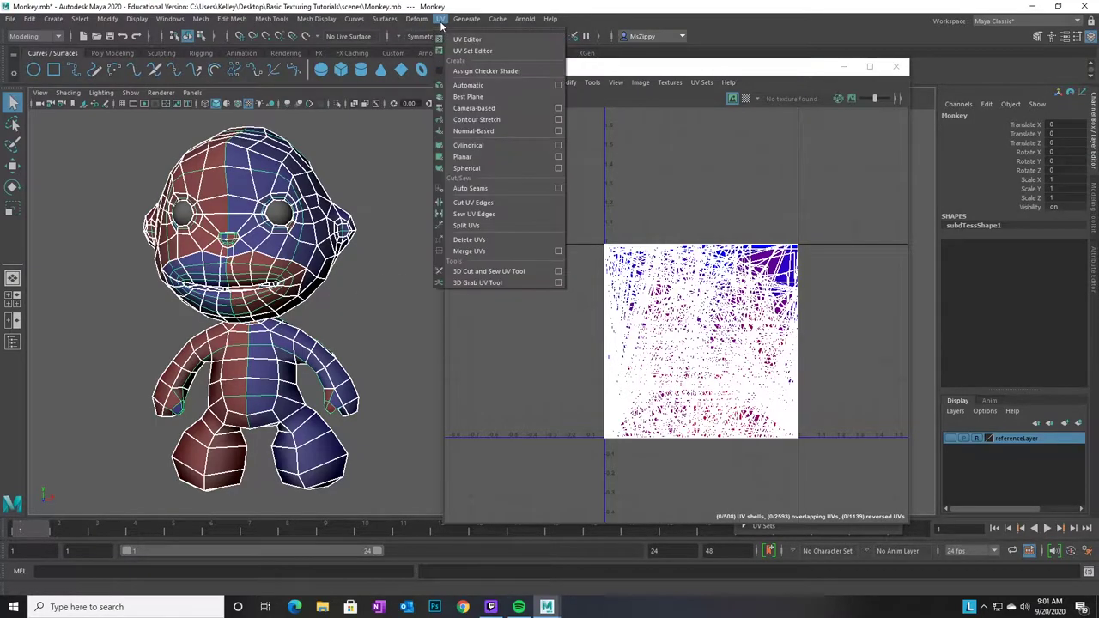
pyautogui.click(560, 158)
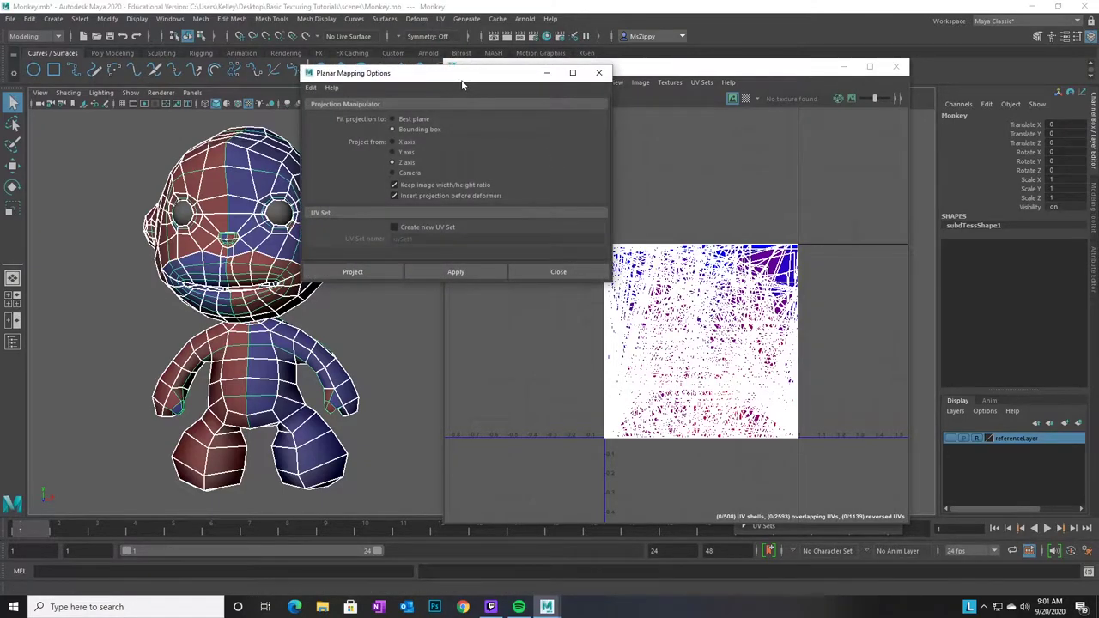
pyautogui.moveTo(453, 78); pyautogui.dragTo(503, 40)
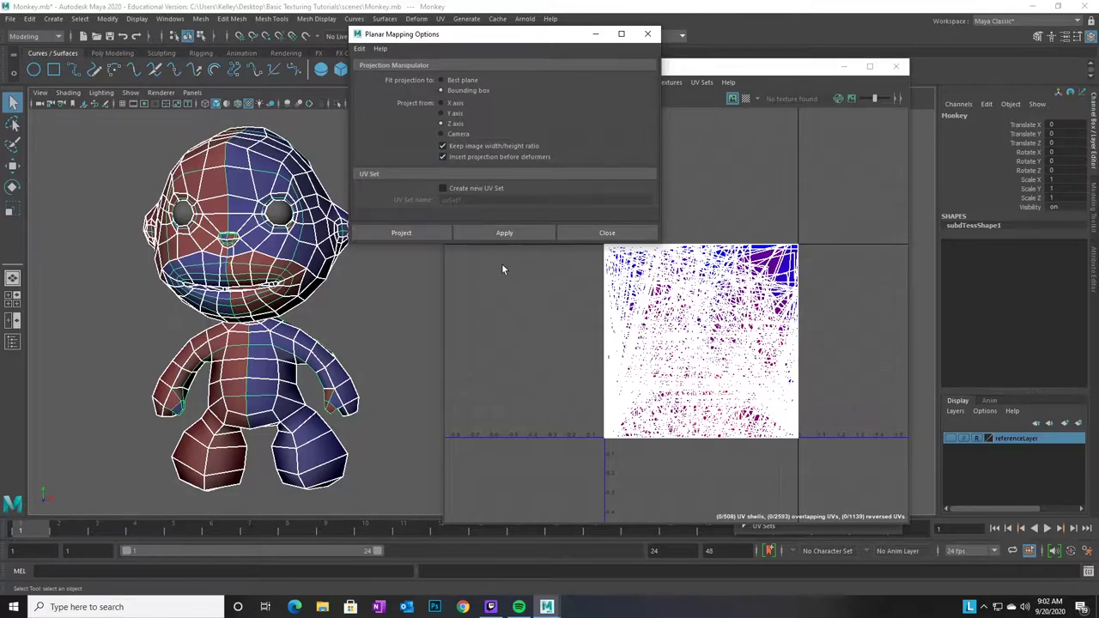
pyautogui.click(411, 233)
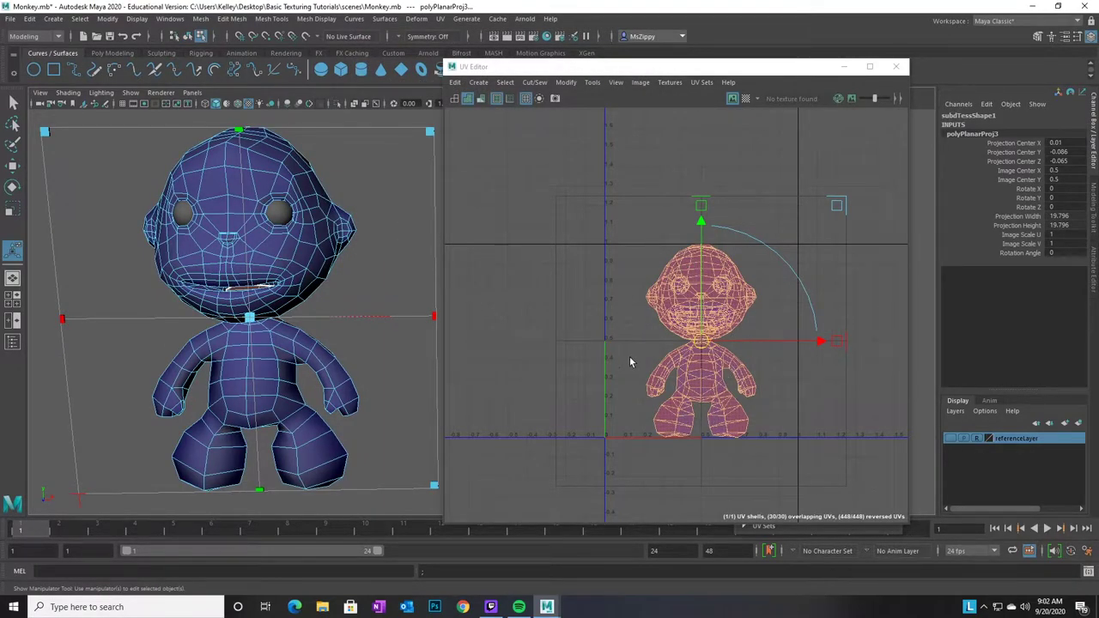
# Move the monkey's projected UV shell horizontally out of the 0–1 UV square to image center X -0.432, and deselect it
pyautogui.moveTo(820, 345); pyautogui.dragTo(642, 413)
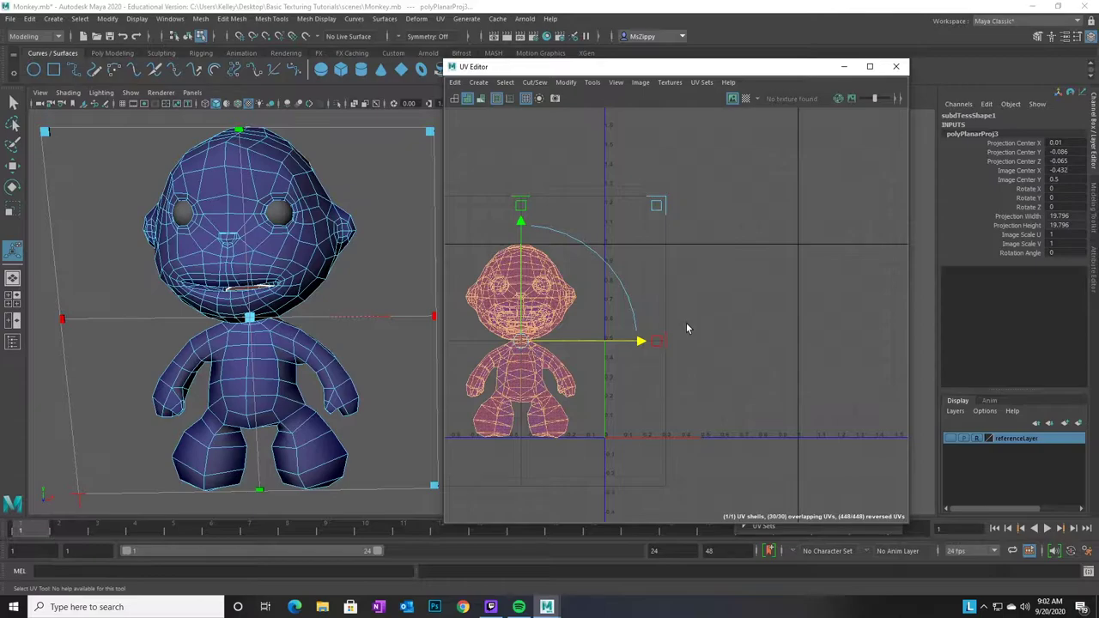
pyautogui.click(394, 483)
pyautogui.scroll(1, 381, 421)
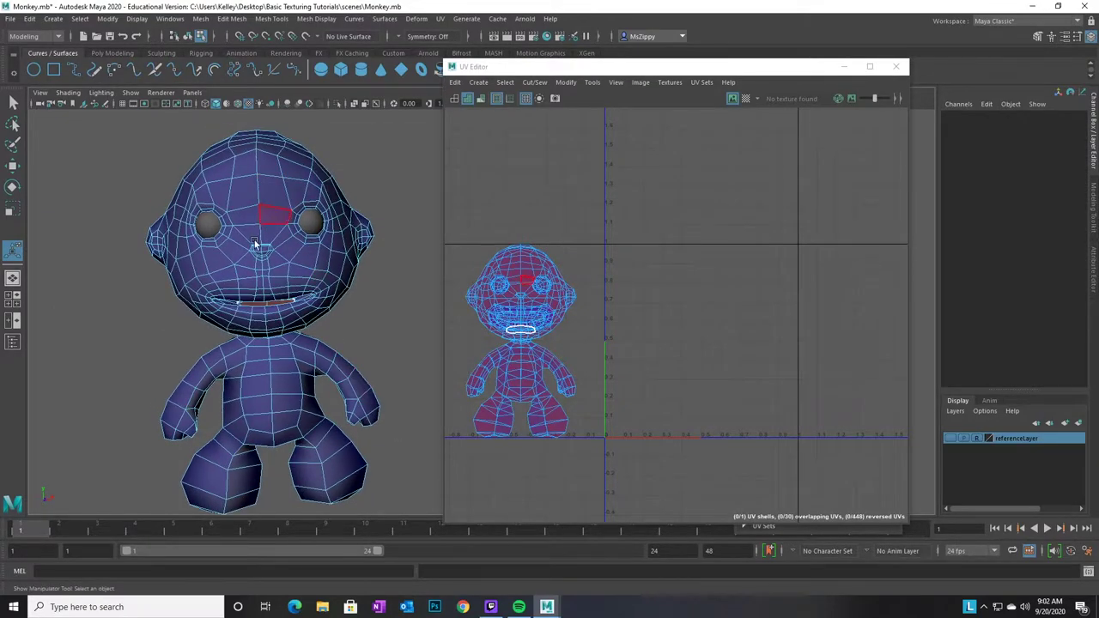
# Examine the monkey's head and body from several angles and compare their faces with the projected UV layout
pyautogui.keyDown('alt'); pyautogui.moveTo(351, 358); pyautogui.dragTo(306, 268); pyautogui.keyUp('alt')
pyautogui.keyDown('alt'); pyautogui.moveTo(322, 339); pyautogui.dragTo(327, 320); pyautogui.keyUp('alt')
pyautogui.keyDown('alt'); pyautogui.moveTo(413, 311); pyautogui.dragTo(352, 344); pyautogui.keyUp('alt')
pyautogui.keyDown('alt'); pyautogui.moveTo(343, 428); pyautogui.dragTo(356, 351, button='middle'); pyautogui.keyUp('alt')
pyautogui.keyDown('alt'); pyautogui.moveTo(355, 350); pyautogui.dragTo(304, 351, button='right'); pyautogui.keyUp('alt')
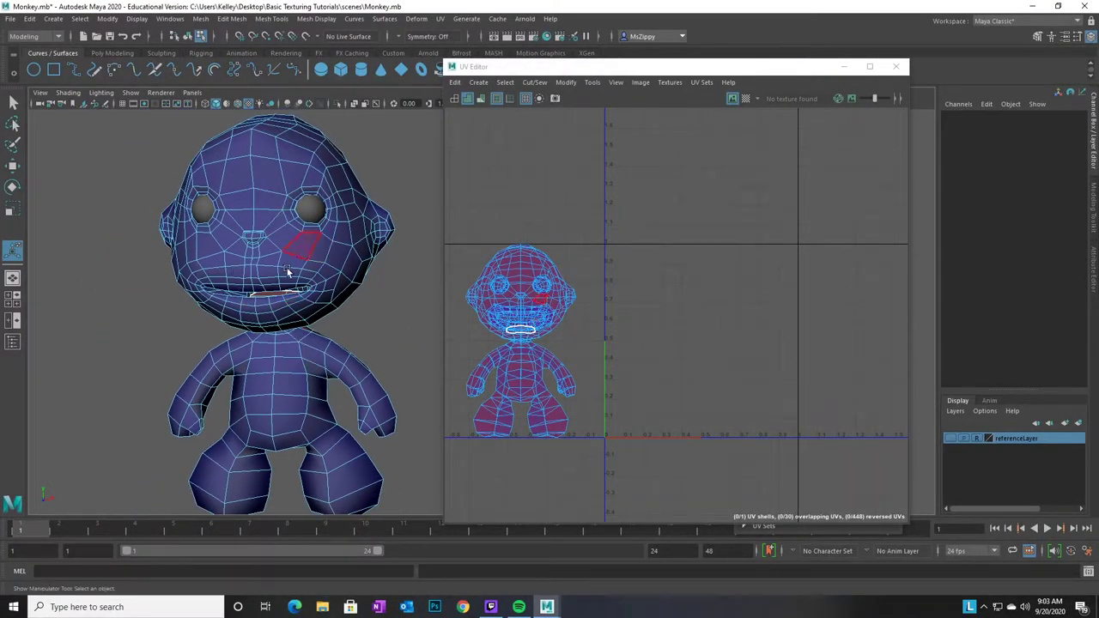
pyautogui.keyDown('alt'); pyautogui.moveTo(392, 341); pyautogui.dragTo(307, 336); pyautogui.keyUp('alt')
pyautogui.keyDown('alt'); pyautogui.moveTo(282, 253); pyautogui.dragTo(356, 323); pyautogui.keyUp('alt')
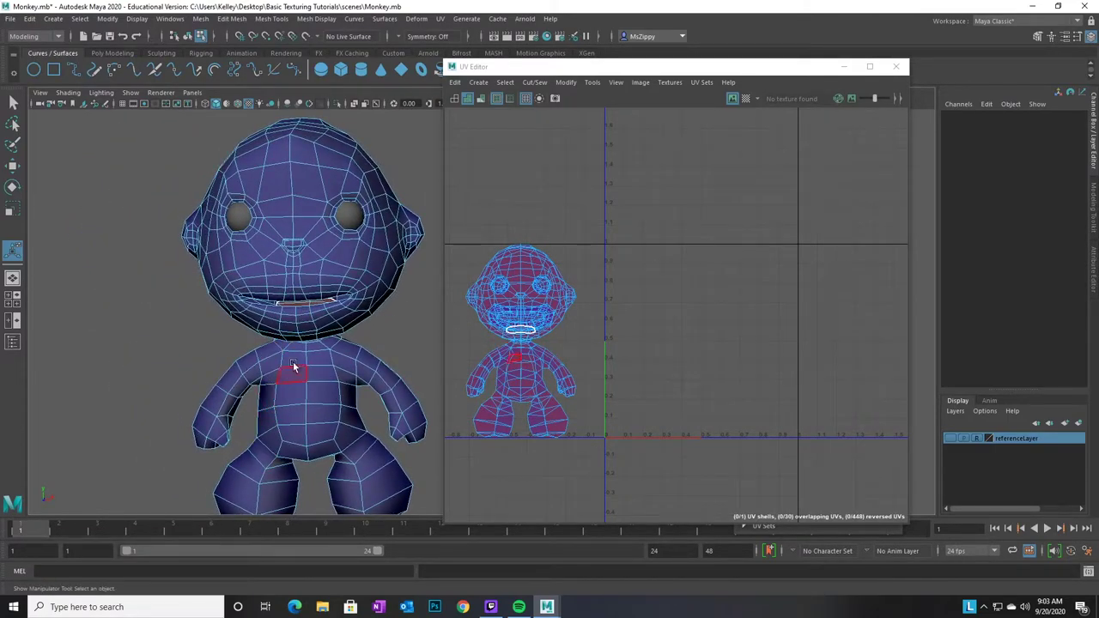
pyautogui.keyDown('alt'); pyautogui.moveTo(347, 315); pyautogui.dragTo(309, 305); pyautogui.keyUp('alt')
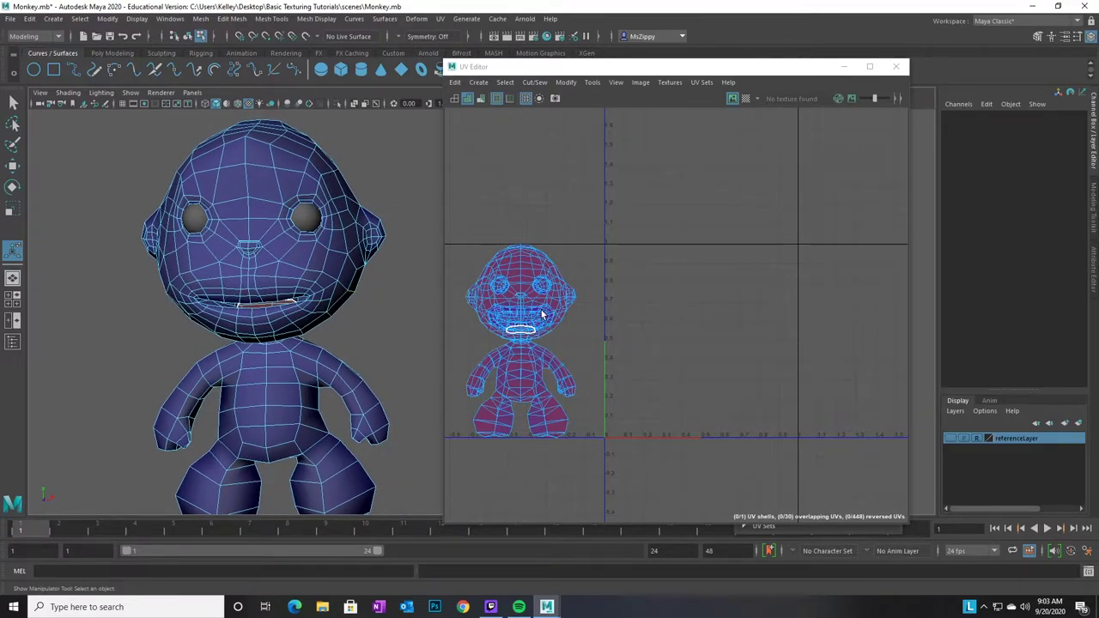
pyautogui.moveTo(364, 343)
pyautogui.keyDown('alt'); pyautogui.mouseDown()
pyautogui.moveTo(247, 340)
pyautogui.moveTo(352, 336)
pyautogui.moveTo(346, 344)
pyautogui.mouseUp(); pyautogui.keyUp('alt')
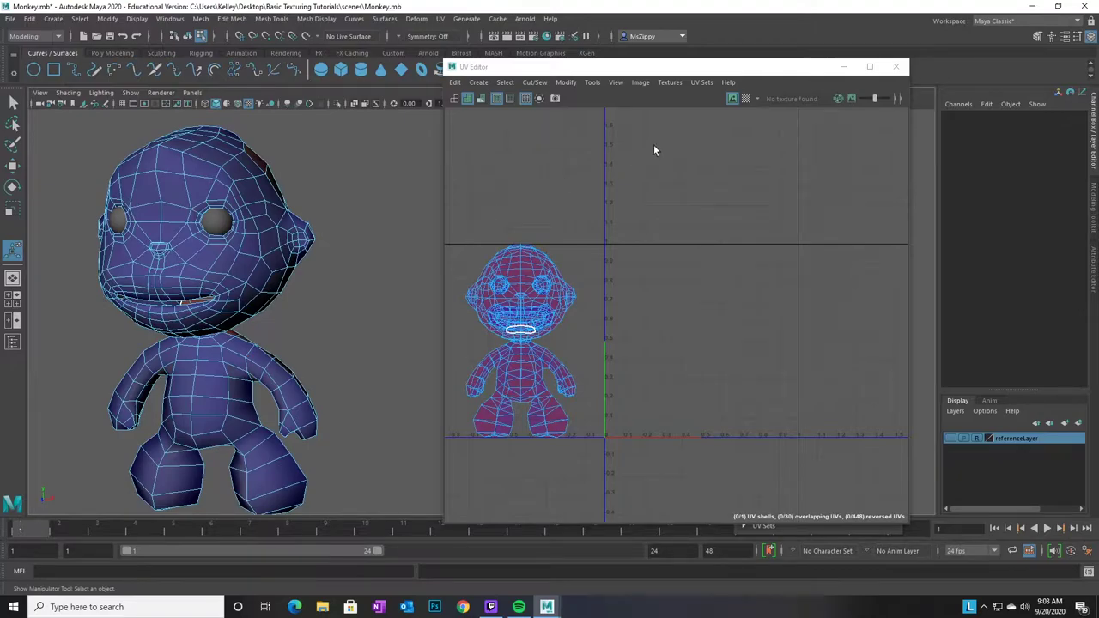
# Switch the UV display mode to Wireframe and back to Shaded
pyautogui.click(640, 84)
pyautogui.moveTo(619, 83)
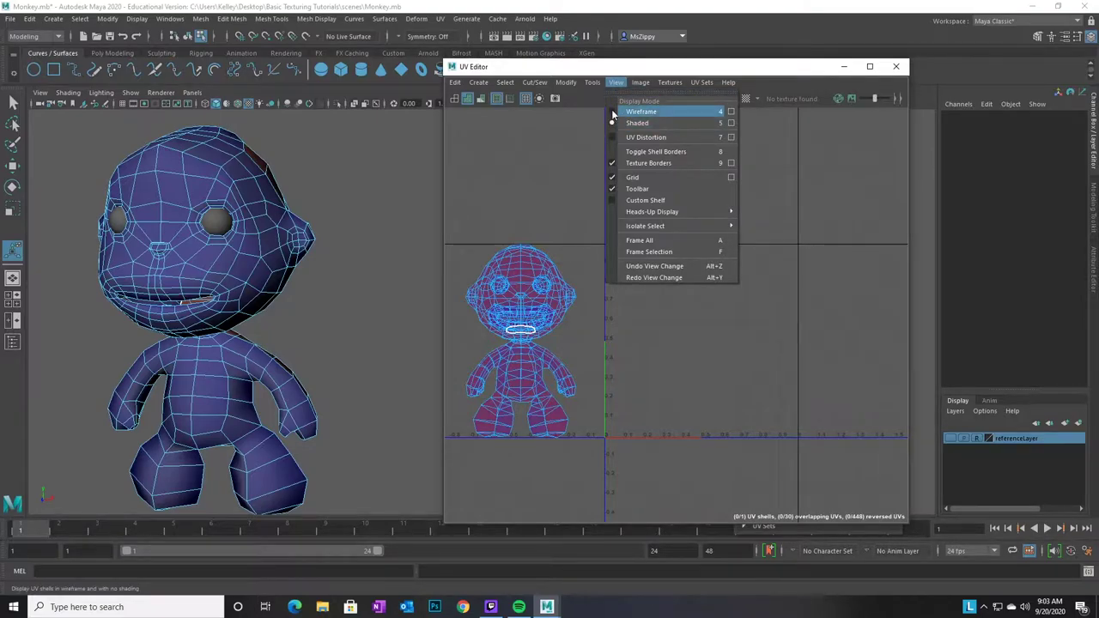
pyautogui.click(611, 110)
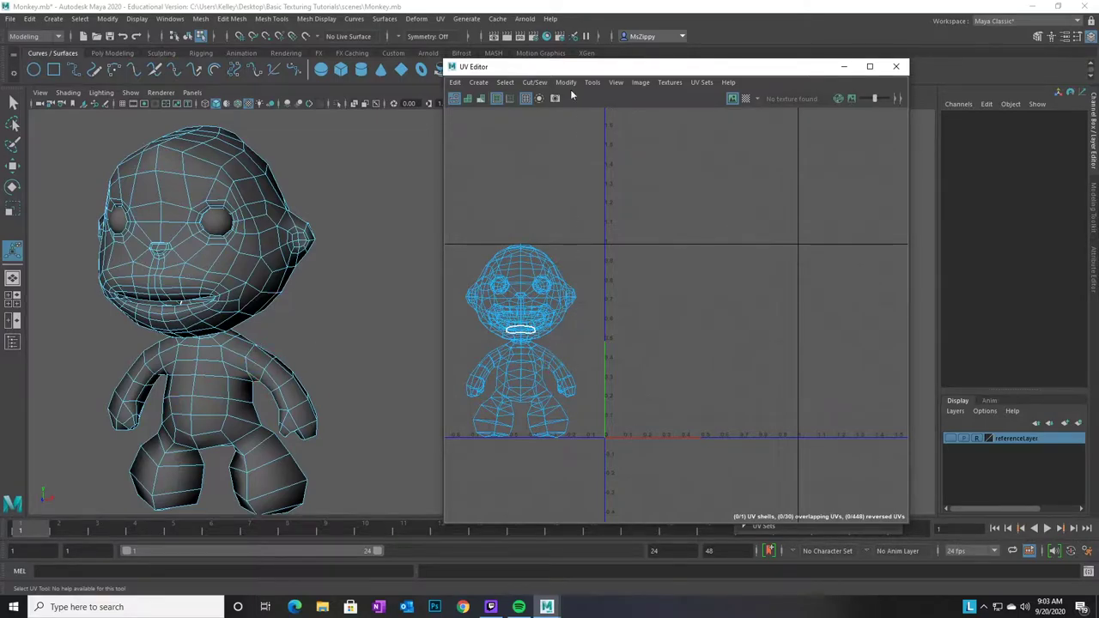
pyautogui.click(616, 82)
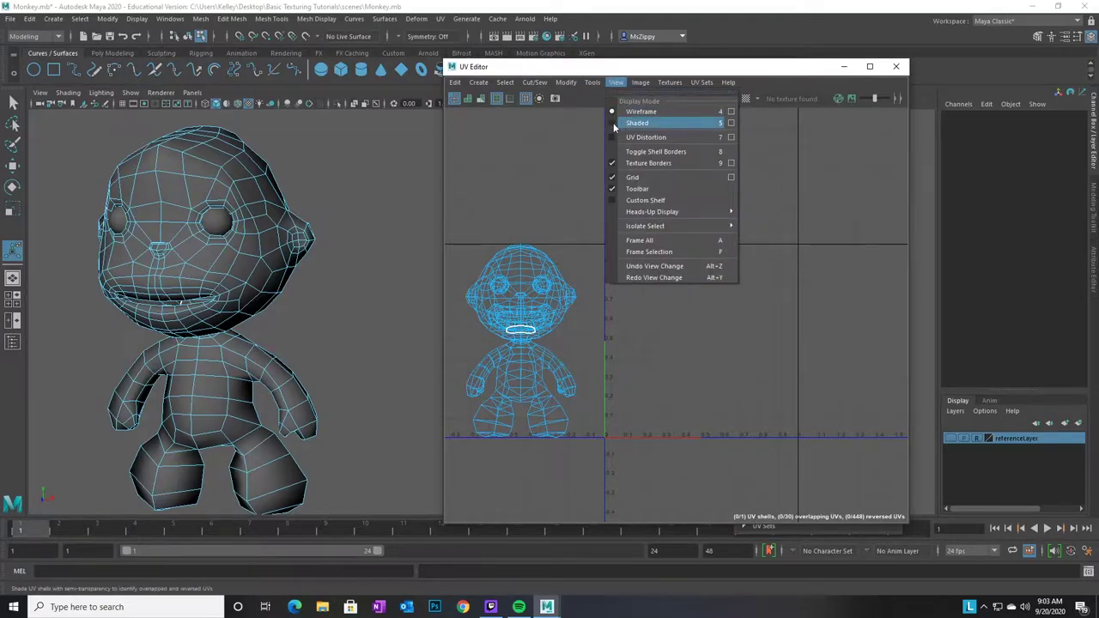
pyautogui.click(613, 125)
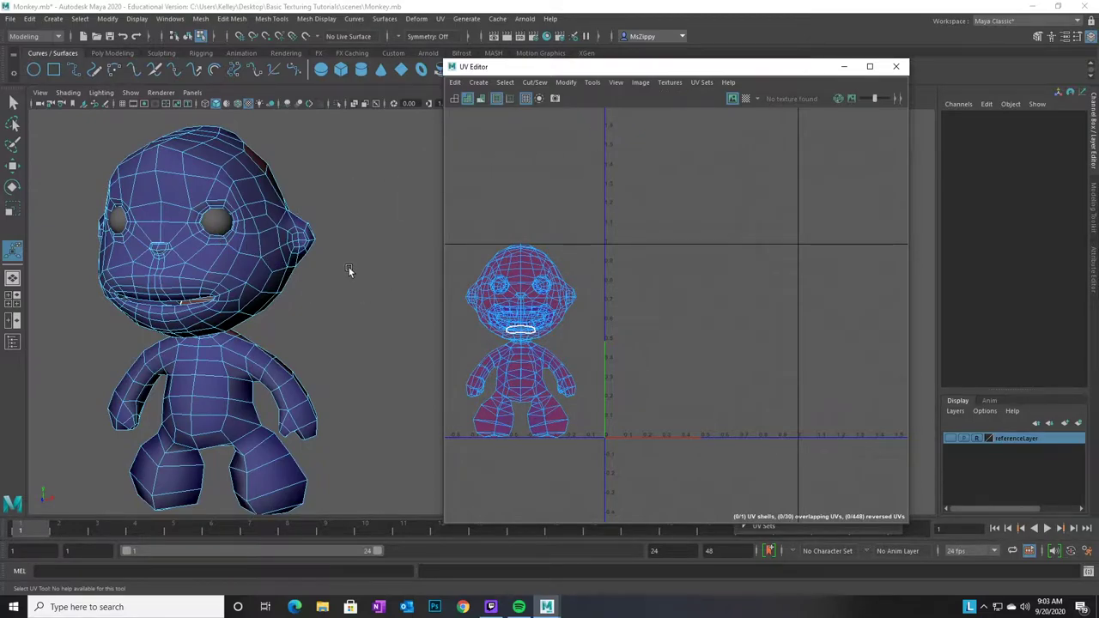
# Dock the UV Toolkit into the UV Editor window and expand its Cut and Sew and Unfold sections
pyautogui.moveTo(303, 296)
pyautogui.keyDown('alt'); pyautogui.mouseDown()
pyautogui.moveTo(288, 289)
pyautogui.moveTo(300, 296)
pyautogui.mouseUp(); pyautogui.keyUp('alt')
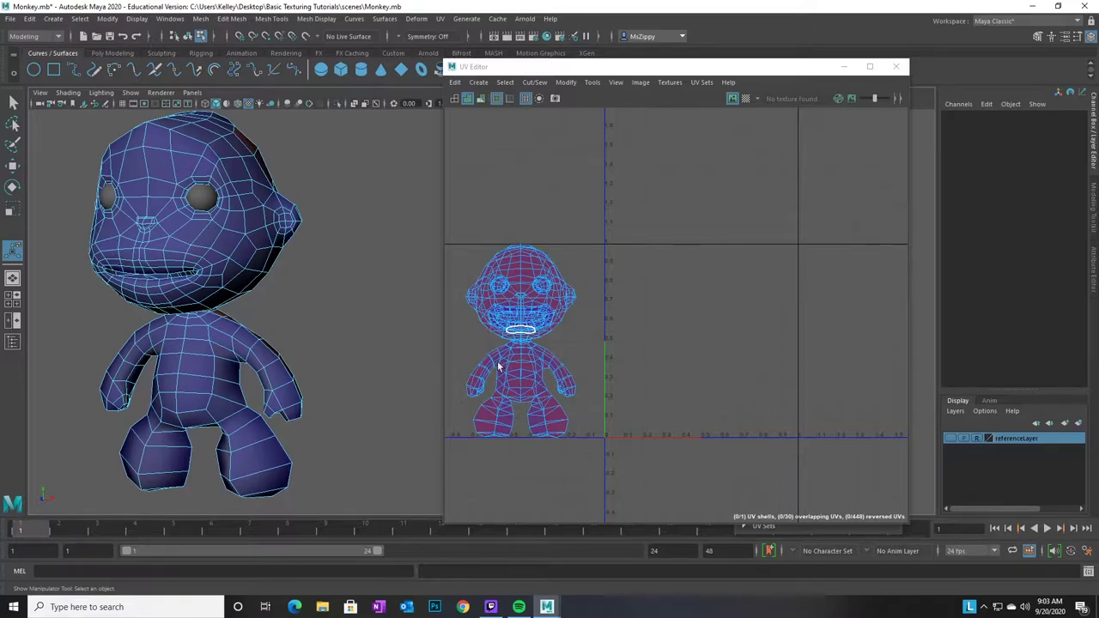
pyautogui.keyDown('alt'); pyautogui.moveTo(318, 368); pyautogui.dragTo(322, 368); pyautogui.keyUp('alt')
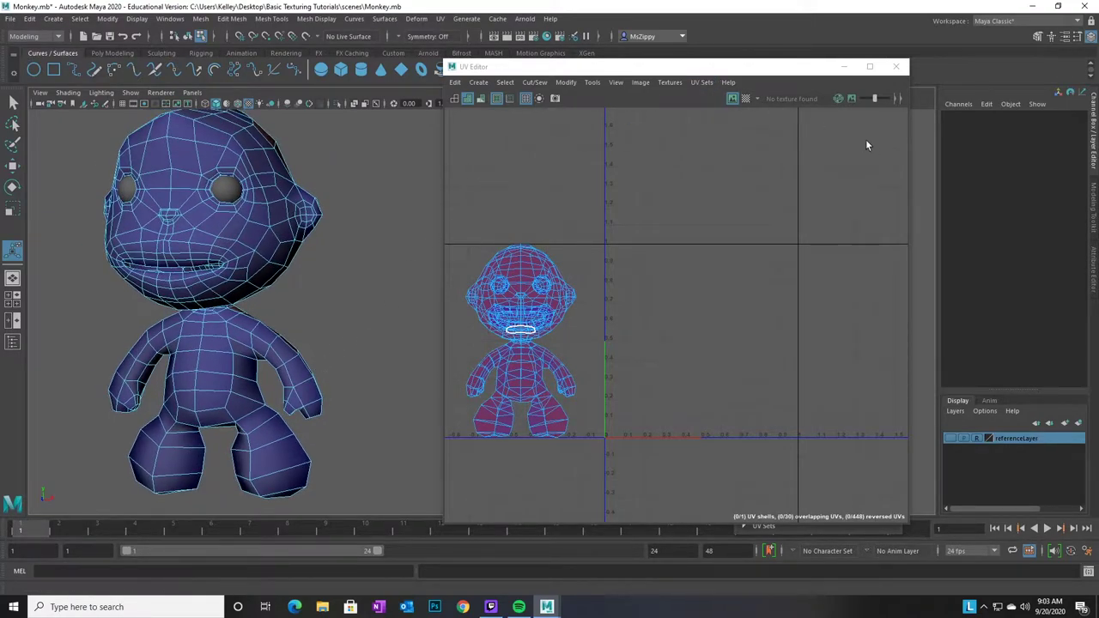
pyautogui.moveTo(717, 73); pyautogui.dragTo(544, 78)
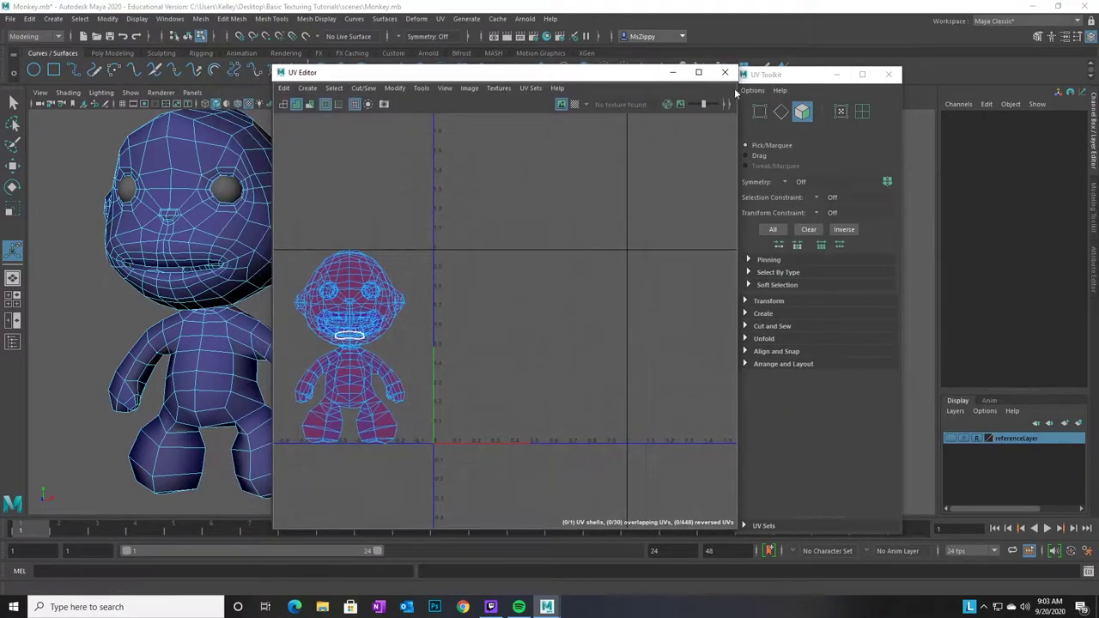
pyautogui.moveTo(786, 77); pyautogui.dragTo(737, 175)
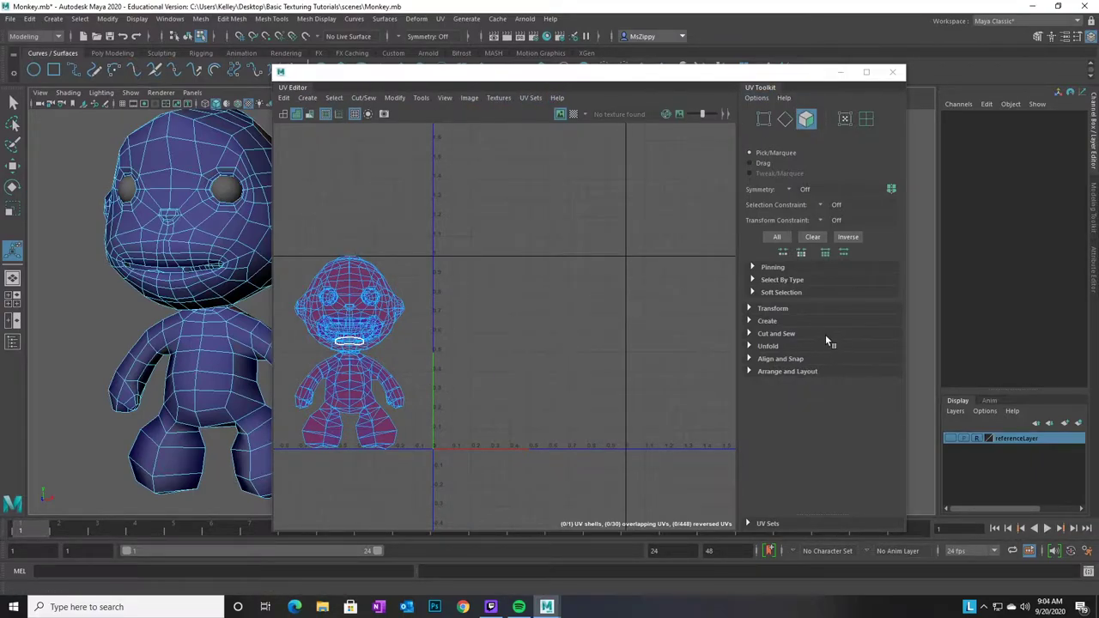
pyautogui.click(750, 334)
pyautogui.click(749, 422)
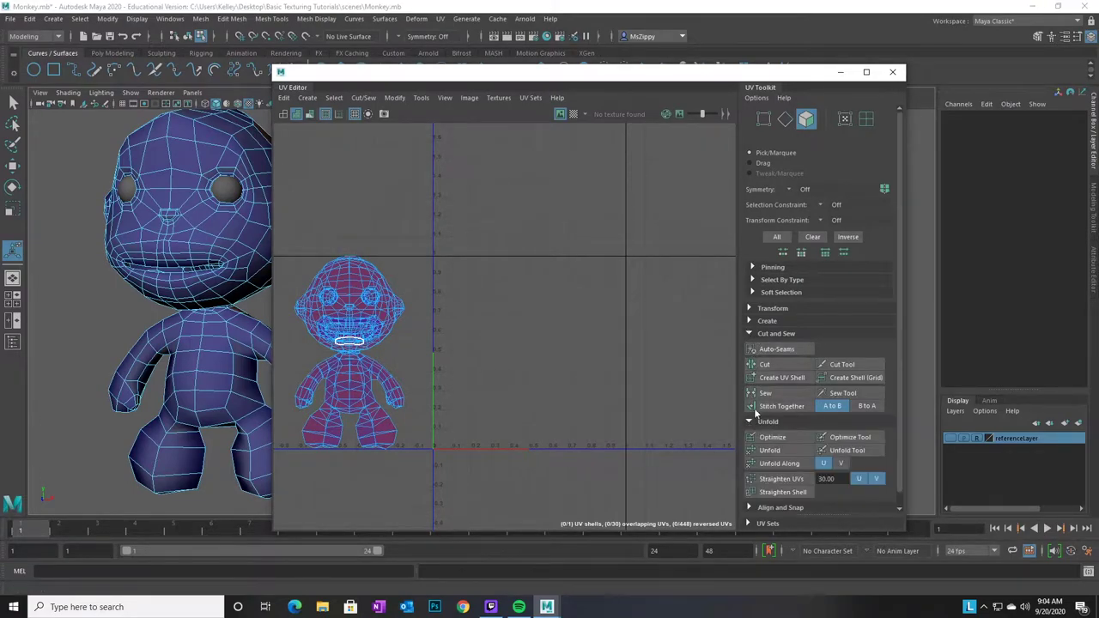
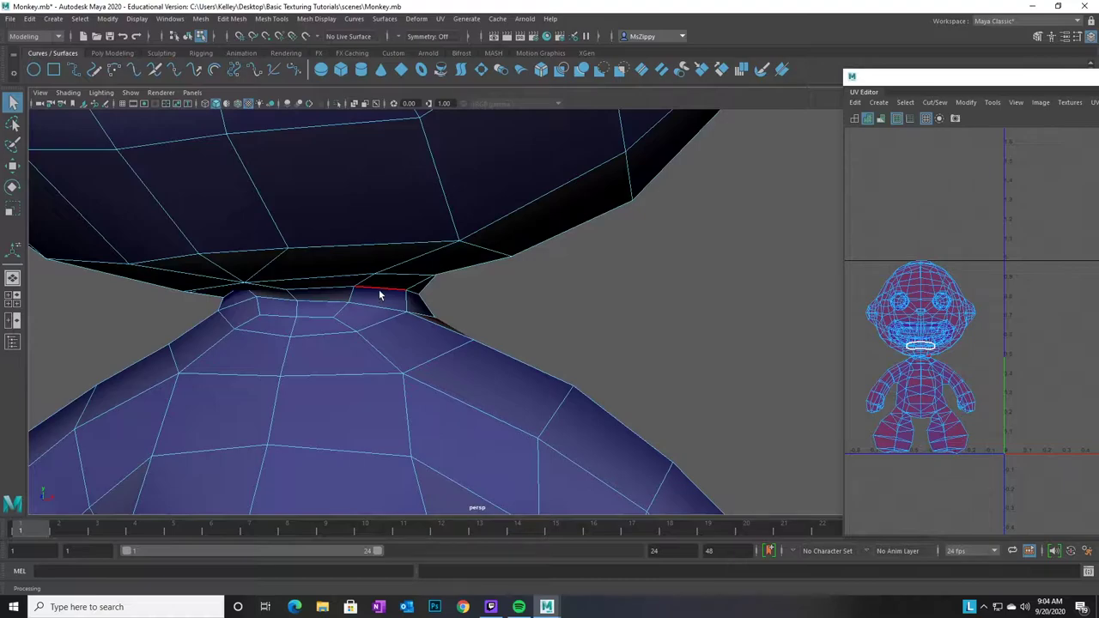
# Select the edge loop around the neck where the head meets the body and cut the UVs along it
pyautogui.click(380, 296)
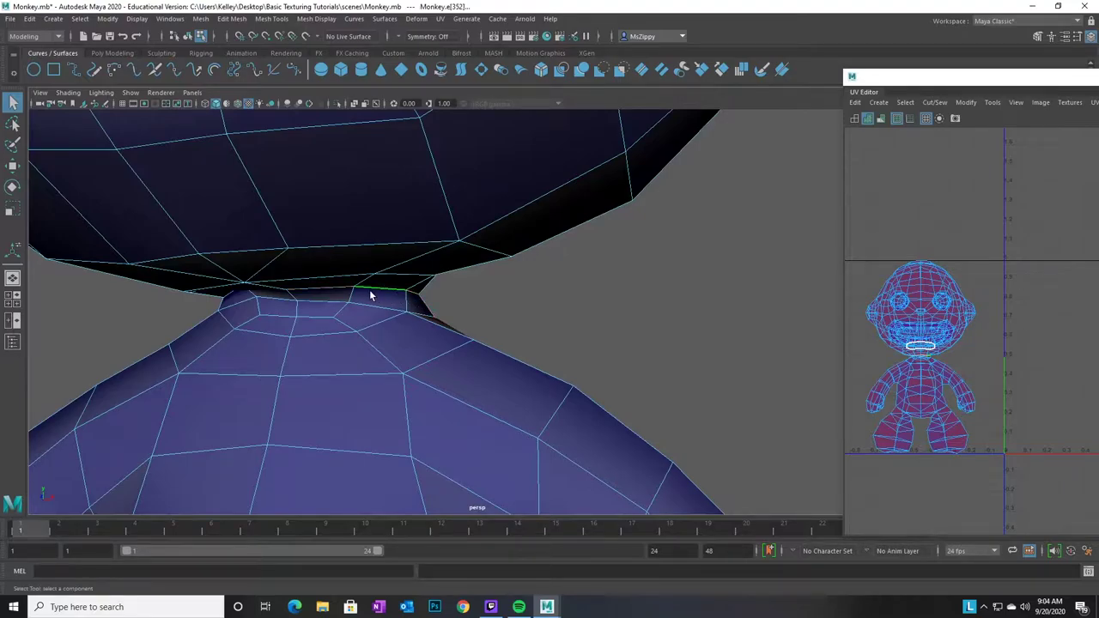
pyautogui.keyDown('alt'); pyautogui.moveTo(389, 397); pyautogui.dragTo(504, 361); pyautogui.keyUp('alt')
pyautogui.press('f')
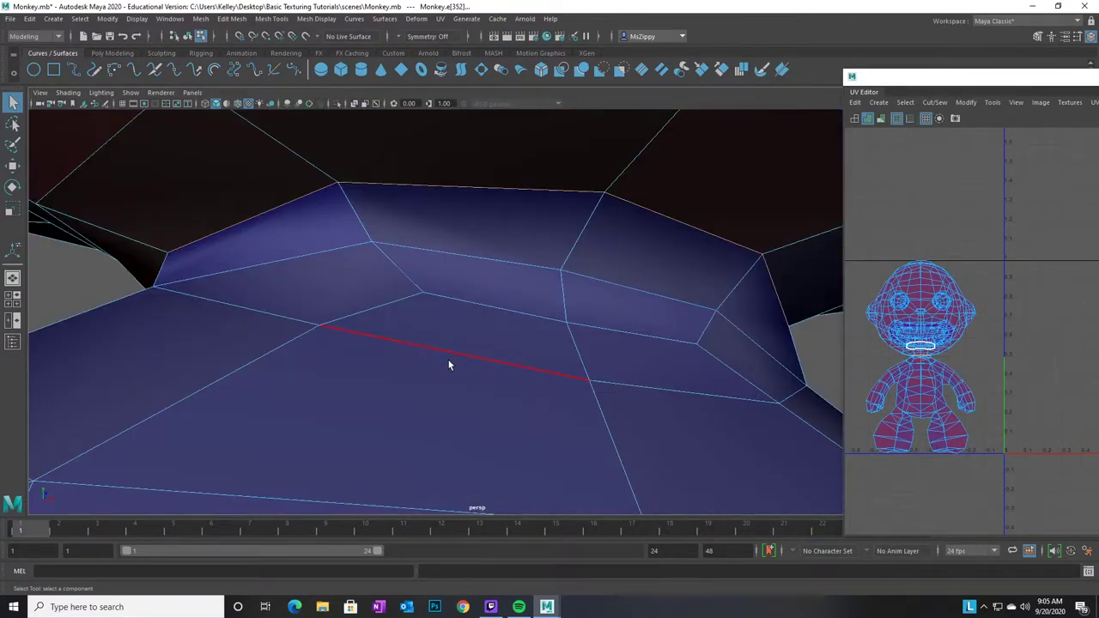
pyautogui.keyDown('alt'); pyautogui.moveTo(535, 393); pyautogui.dragTo(486, 397, button='right'); pyautogui.keyUp('alt')
pyautogui.moveTo(486, 397)
pyautogui.keyDown('alt'); pyautogui.mouseDown()
pyautogui.moveTo(392, 373)
pyautogui.moveTo(570, 396)
pyautogui.moveTo(449, 385)
pyautogui.moveTo(518, 390)
pyautogui.moveTo(709, 346)
pyautogui.moveTo(680, 349)
pyautogui.moveTo(699, 372)
pyautogui.moveTo(572, 376)
pyautogui.mouseUp(); pyautogui.keyUp('alt')
pyautogui.keyDown('alt'); pyautogui.moveTo(697, 413); pyautogui.dragTo(485, 352, button='right'); pyautogui.keyUp('alt')
pyautogui.keyDown('alt'); pyautogui.moveTo(485, 352); pyautogui.dragTo(525, 346); pyautogui.keyUp('alt')
pyautogui.moveTo(968, 83); pyautogui.dragTo(423, 57)
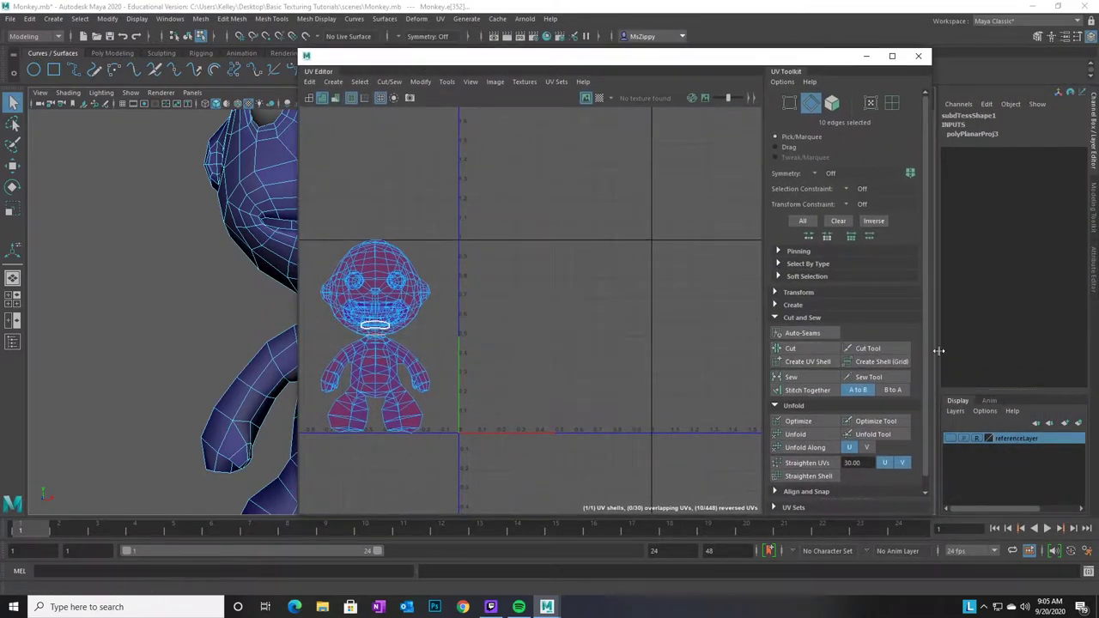
pyautogui.click(791, 349)
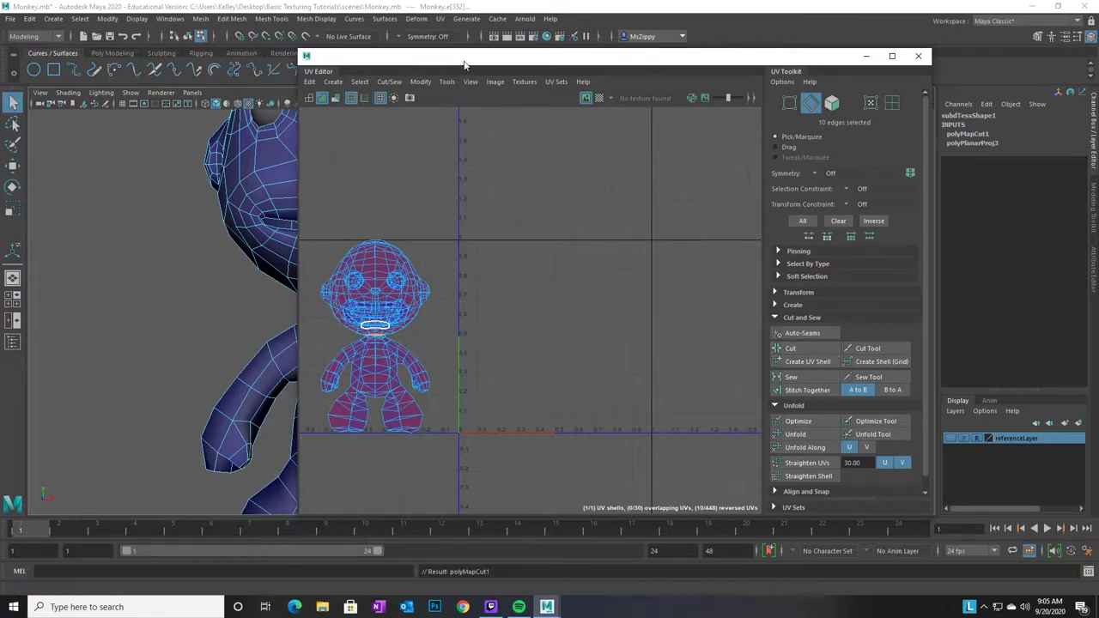
pyautogui.moveTo(464, 65); pyautogui.dragTo(637, 66)
pyautogui.keyDown('alt'); pyautogui.moveTo(392, 370); pyautogui.dragTo(258, 350); pyautogui.keyUp('alt')
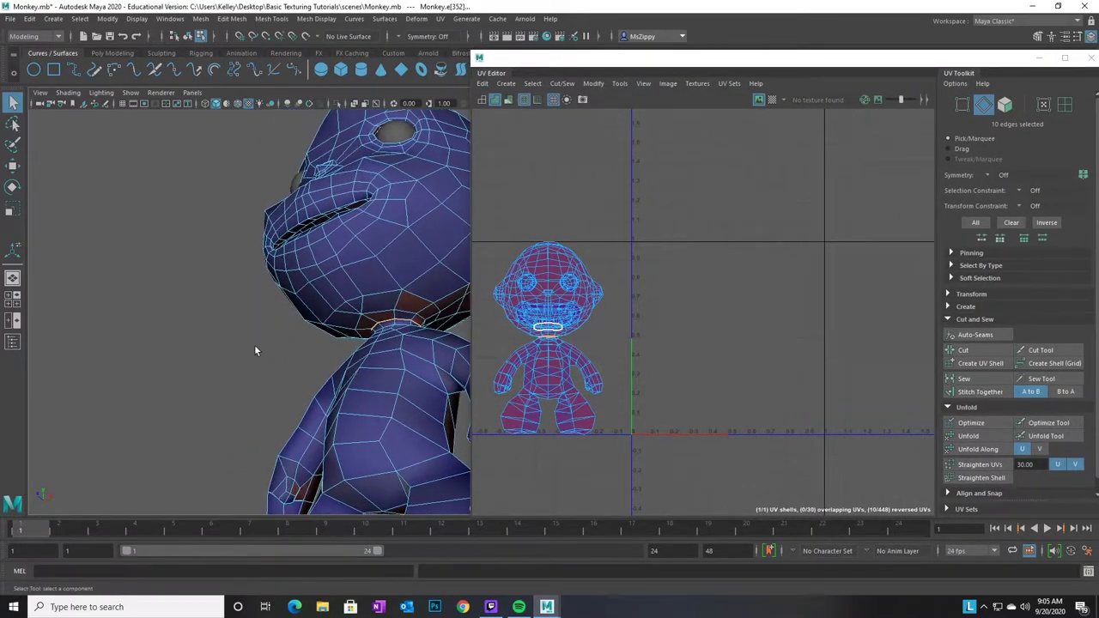
# Clear the edge selection and toggle the UV border display off and back on to examine the seam around the neck
pyautogui.click(238, 328)
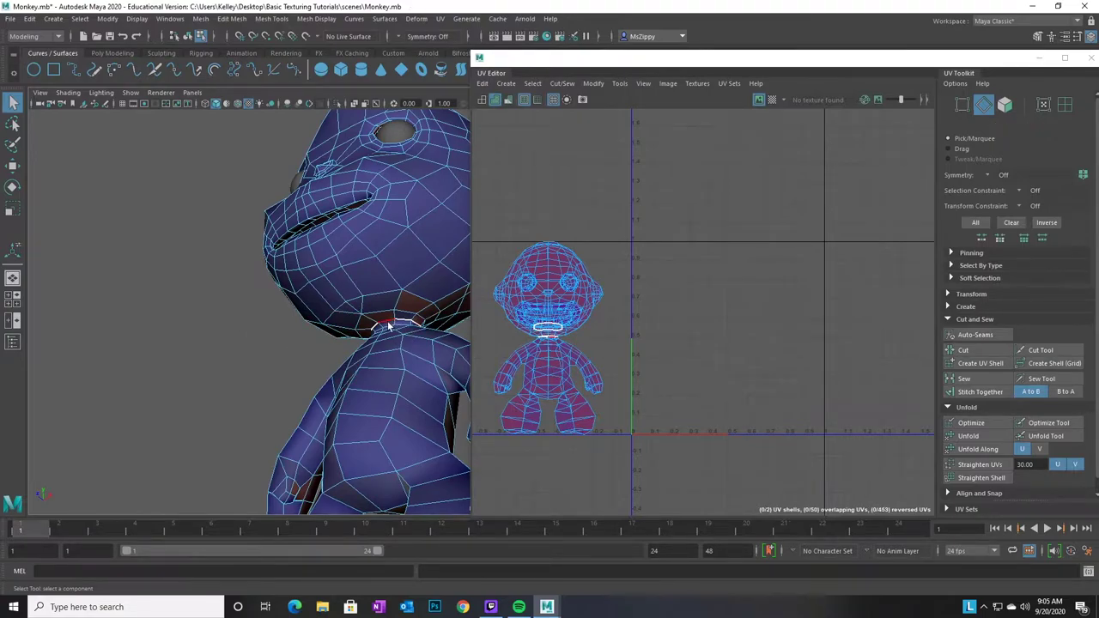
pyautogui.keyDown('alt'); pyautogui.moveTo(396, 352); pyautogui.dragTo(328, 338); pyautogui.keyUp('alt')
pyautogui.keyDown('alt'); pyautogui.moveTo(329, 339); pyautogui.dragTo(257, 342, button='middle'); pyautogui.keyUp('alt')
pyautogui.keyDown('alt'); pyautogui.moveTo(329, 342); pyautogui.dragTo(352, 354); pyautogui.keyUp('alt')
pyautogui.keyDown('alt'); pyautogui.moveTo(352, 354); pyautogui.dragTo(376, 372, button='right'); pyautogui.keyUp('alt')
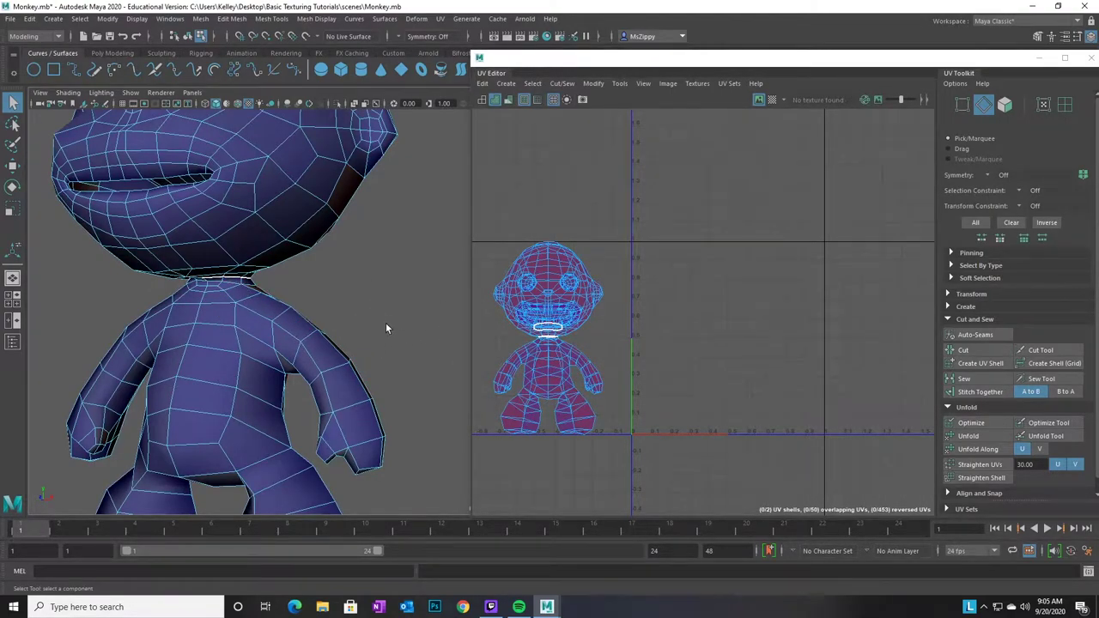
pyautogui.scroll(5, 385, 327)
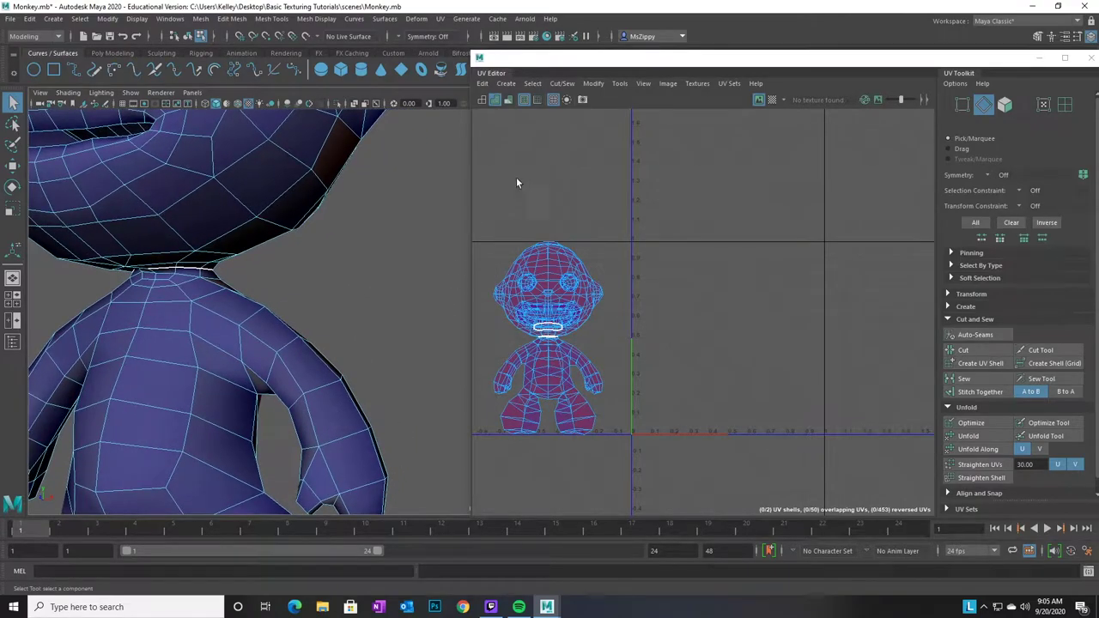
pyautogui.click(525, 100)
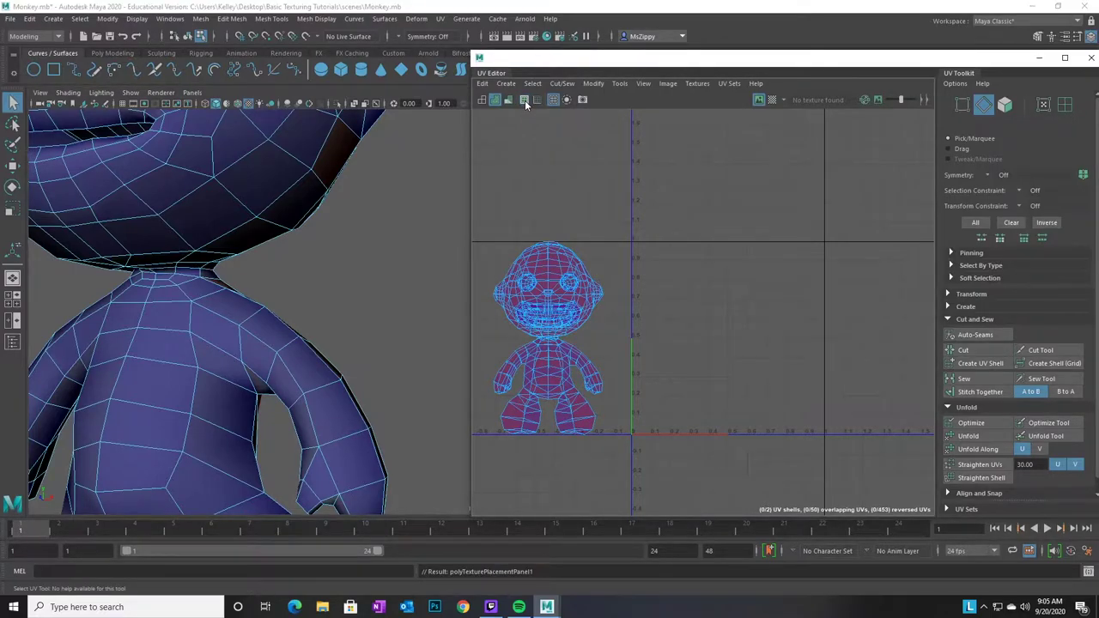
pyautogui.keyDown('alt'); pyautogui.moveTo(317, 325); pyautogui.dragTo(348, 320); pyautogui.keyUp('alt')
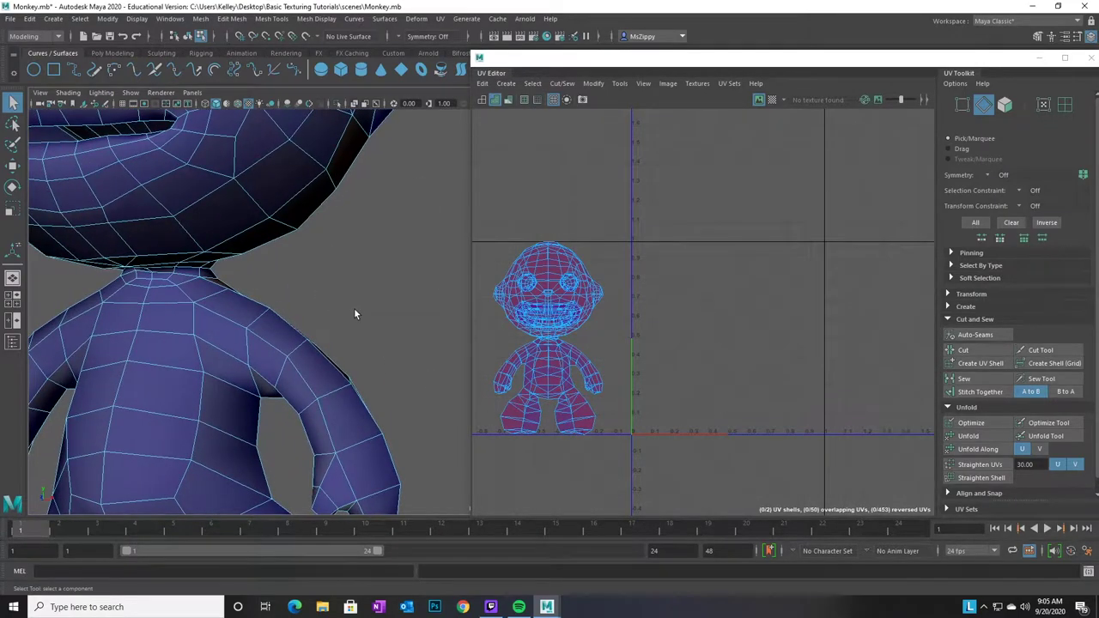
pyautogui.click(526, 101)
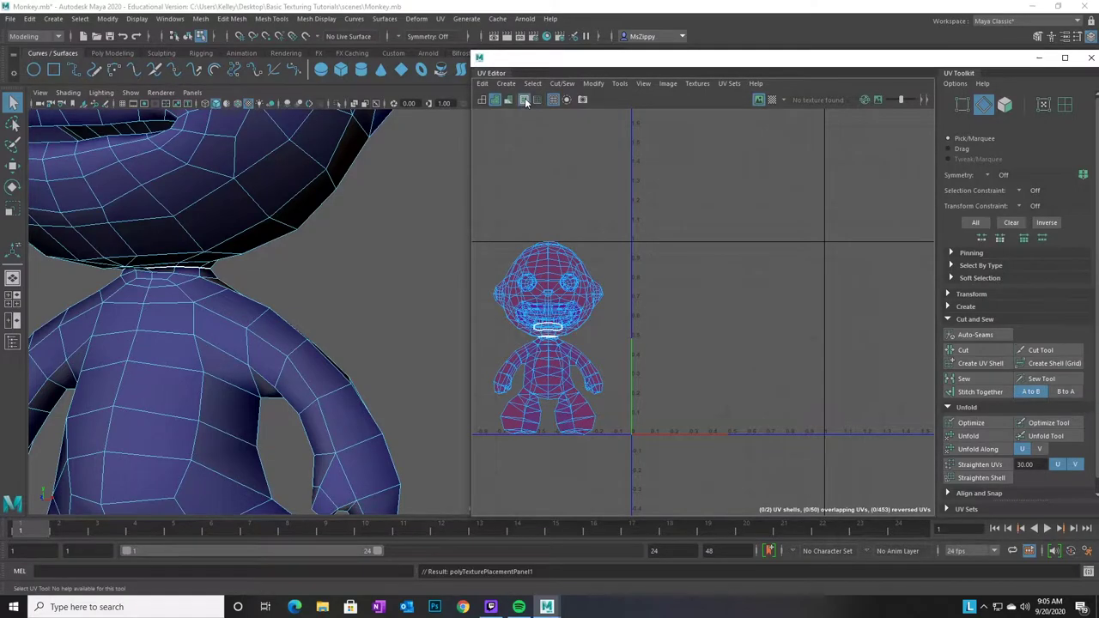
pyautogui.keyDown('alt'); pyautogui.moveTo(377, 323); pyautogui.dragTo(283, 318, button='right'); pyautogui.keyUp('alt')
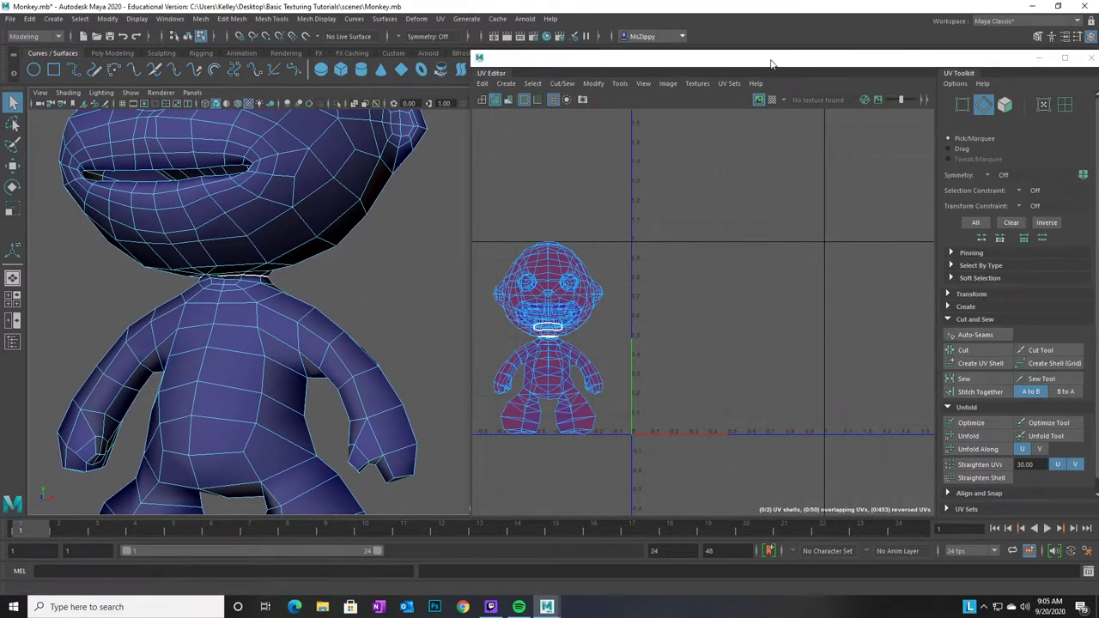
# Switch to UV shell selection and move the head shell away from the body, to above the 0–1 UV tile
pyautogui.moveTo(773, 61); pyautogui.dragTo(726, 55)
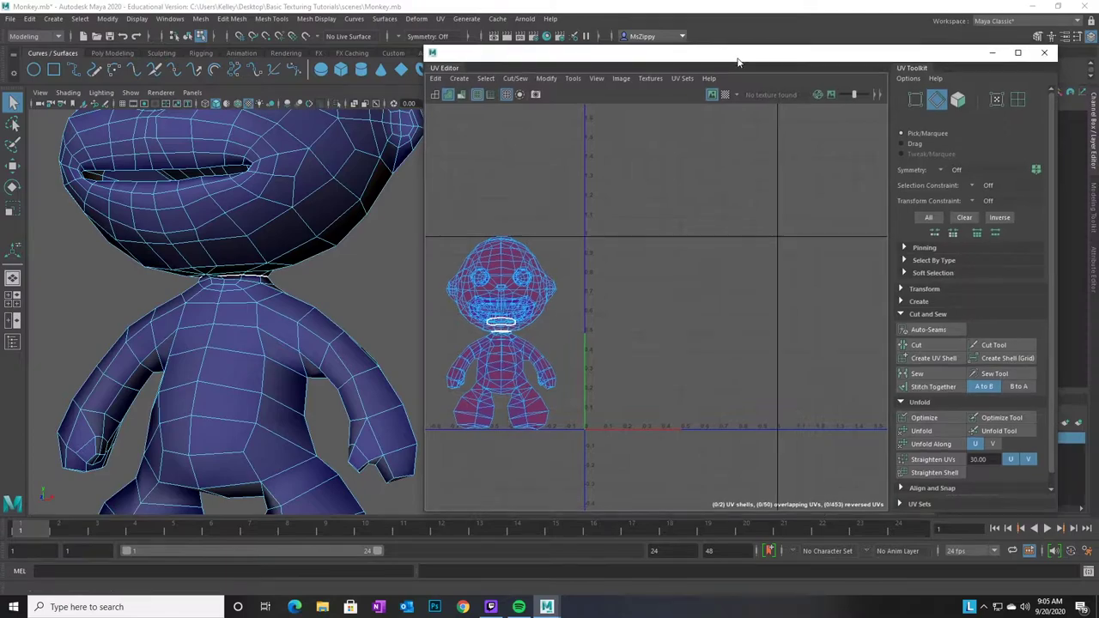
pyautogui.click(1018, 101)
pyautogui.click(521, 288)
pyautogui.click(517, 414)
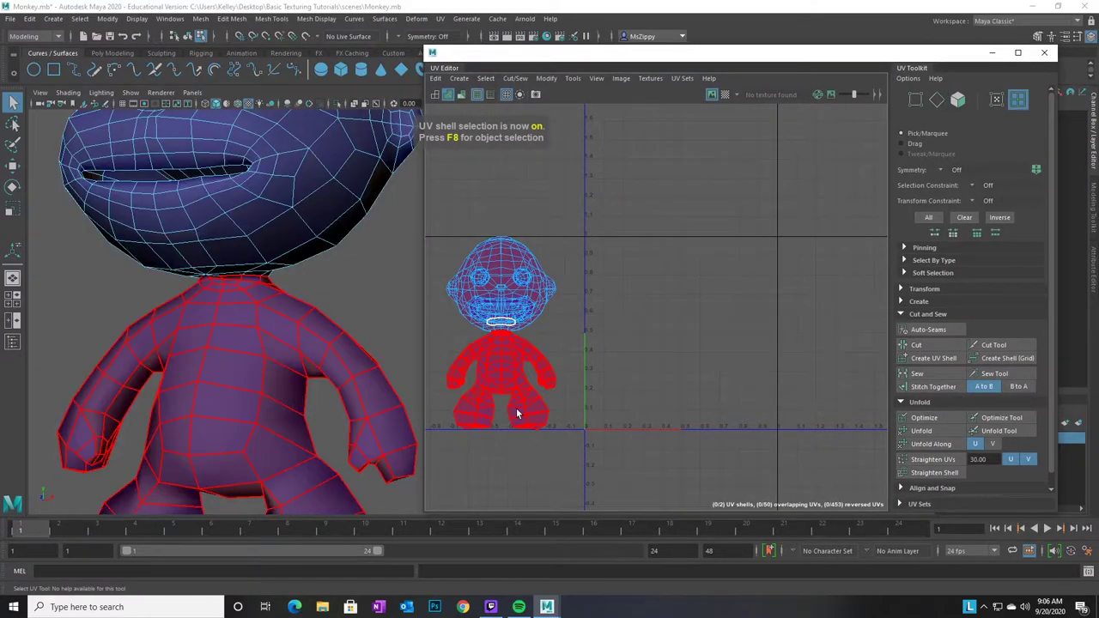
pyautogui.click(519, 281)
pyautogui.press('w')
pyautogui.moveTo(528, 268); pyautogui.dragTo(687, 180)
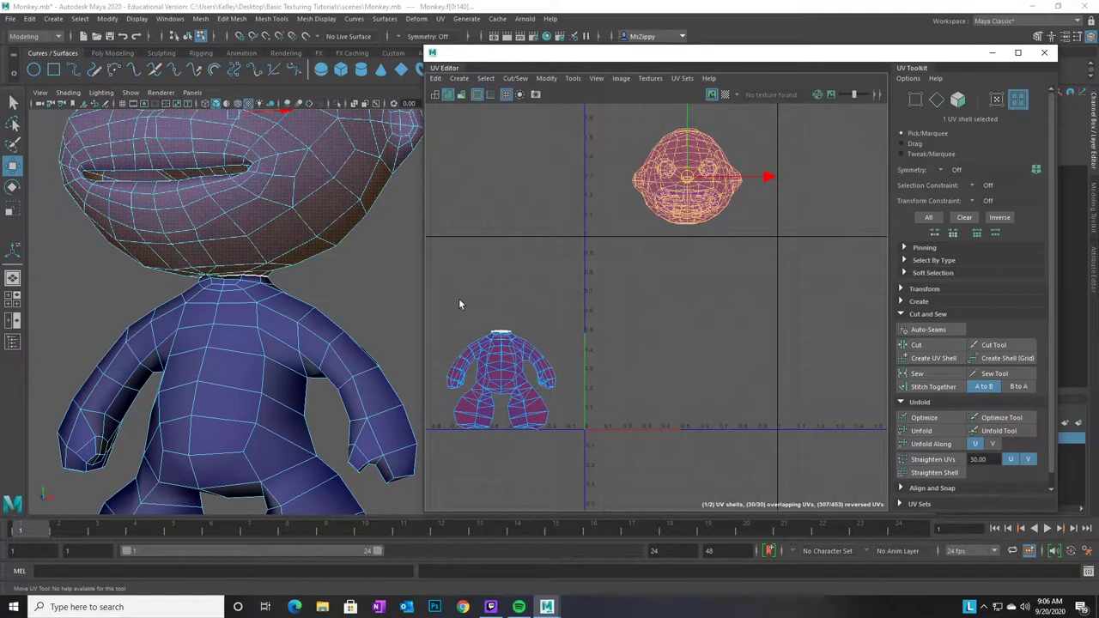
# Examine the arms, torso and legs of the body shell in the UV layout and on the model
pyautogui.keyDown('alt'); pyautogui.moveTo(541, 390); pyautogui.dragTo(653, 326, button='middle'); pyautogui.keyUp('alt')
pyautogui.keyDown('alt'); pyautogui.moveTo(600, 334); pyautogui.dragTo(804, 361, button='right'); pyautogui.keyUp('alt')
pyautogui.keyDown('alt'); pyautogui.moveTo(749, 331); pyautogui.dragTo(724, 341, button='middle'); pyautogui.keyUp('alt')
pyautogui.keyDown('alt'); pyautogui.moveTo(724, 341); pyautogui.dragTo(777, 332, button='right'); pyautogui.keyUp('alt')
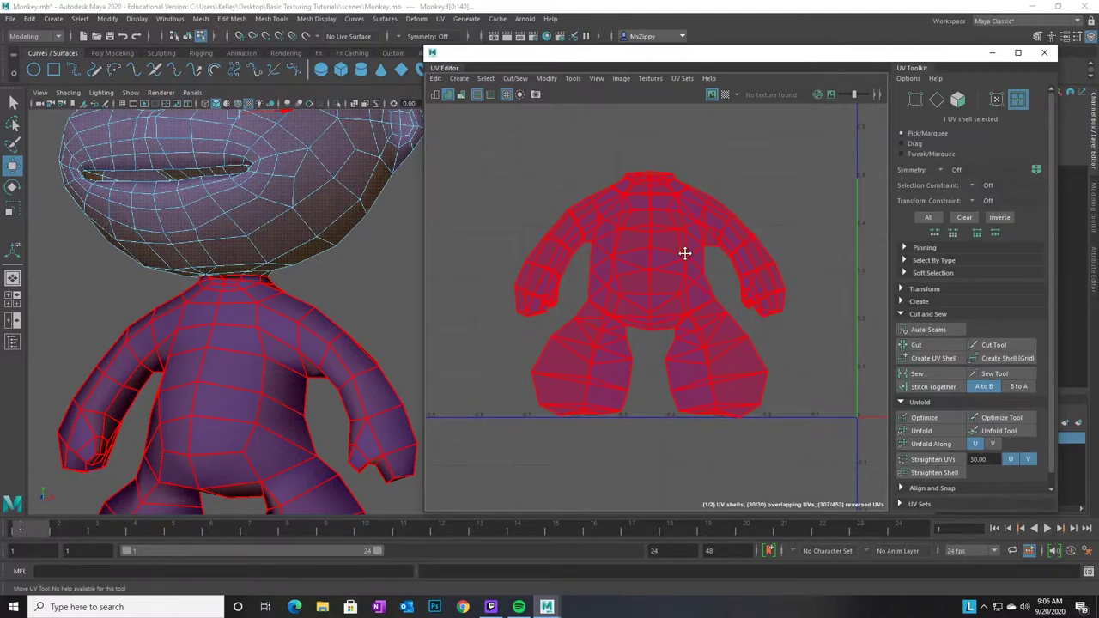
pyautogui.keyDown('alt'); pyautogui.moveTo(686, 251); pyautogui.dragTo(677, 287, button='middle'); pyautogui.keyUp('alt')
pyautogui.keyDown('alt'); pyautogui.moveTo(656, 317); pyautogui.dragTo(699, 323, button='right'); pyautogui.keyUp('alt')
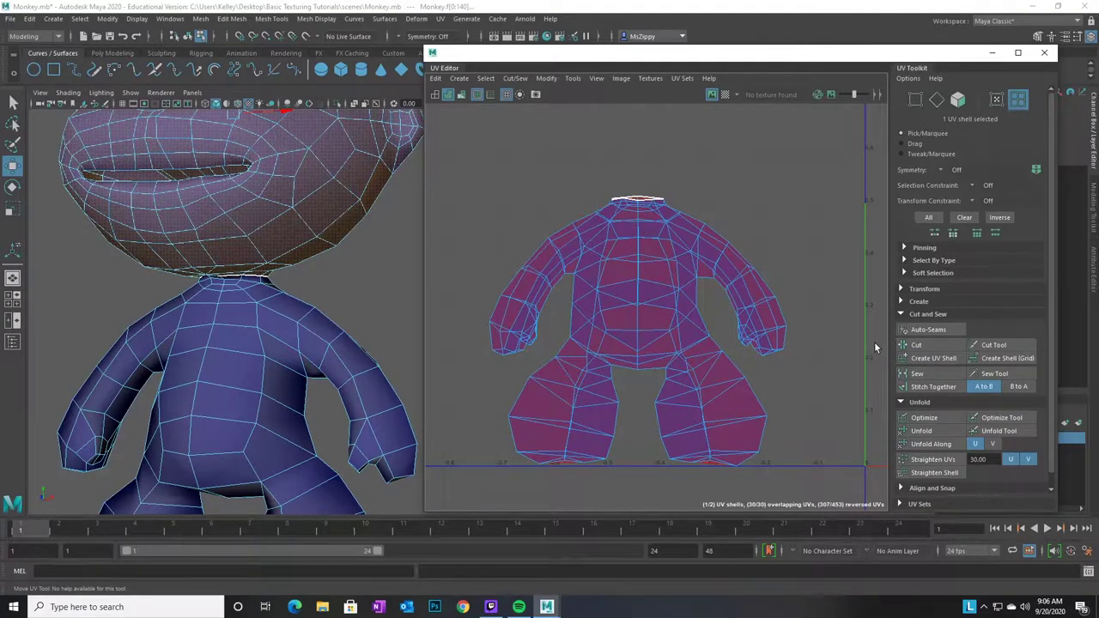
pyautogui.keyDown('alt'); pyautogui.moveTo(292, 419); pyautogui.dragTo(362, 393); pyautogui.keyUp('alt')
pyautogui.keyDown('alt'); pyautogui.moveTo(208, 447); pyautogui.dragTo(250, 424, button='middle'); pyautogui.keyUp('alt')
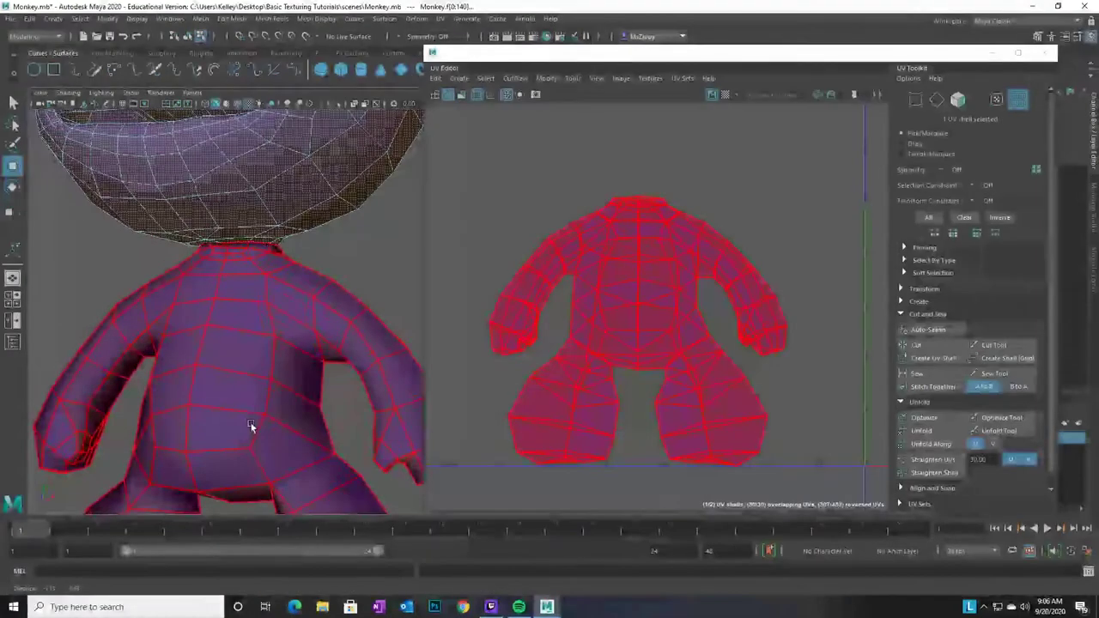
# Select the edge loops around both arms just below the shoulders, check them from behind, and cut the UVs along them
pyautogui.moveTo(304, 291); pyautogui.dragTo(306, 260, button='right')
pyautogui.keyDown('alt'); pyautogui.moveTo(265, 390); pyautogui.dragTo(305, 392, button='right'); pyautogui.keyUp('alt')
pyautogui.keyDown('alt'); pyautogui.moveTo(304, 392); pyautogui.dragTo(272, 390, button='middle'); pyautogui.keyUp('alt')
pyautogui.moveTo(271, 392)
pyautogui.keyDown('alt'); pyautogui.mouseDown()
pyautogui.moveTo(252, 387)
pyautogui.moveTo(288, 384)
pyautogui.mouseUp(); pyautogui.keyUp('alt')
pyautogui.moveTo(538, 54); pyautogui.dragTo(878, 83)
pyautogui.keyDown('alt'); pyautogui.moveTo(481, 345); pyautogui.dragTo(427, 353); pyautogui.keyUp('alt')
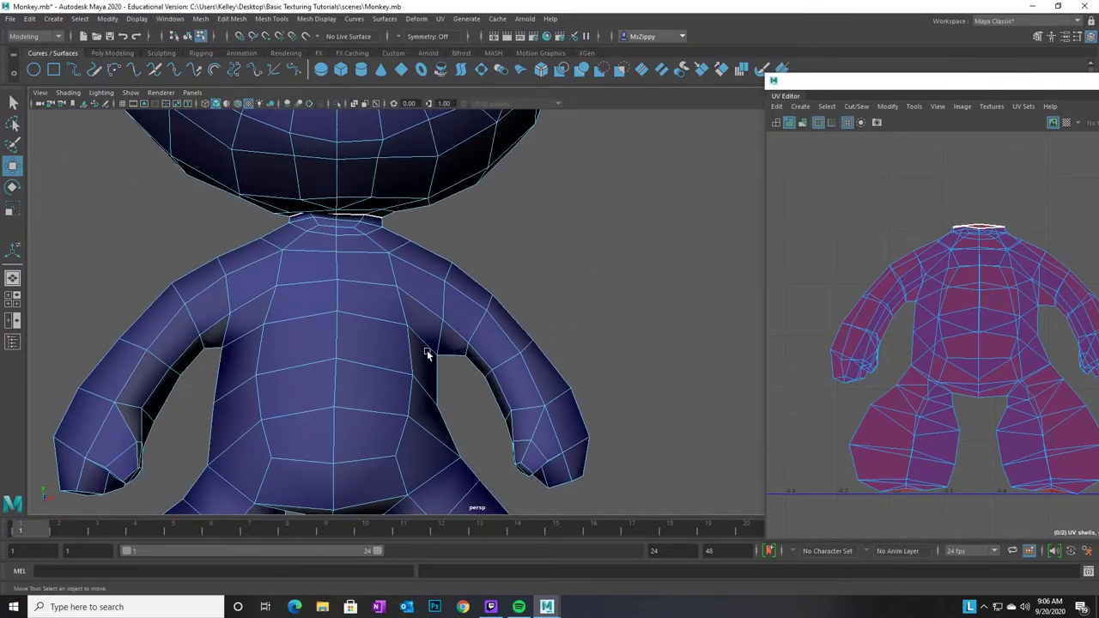
pyautogui.keyDown('alt'); pyautogui.moveTo(427, 353); pyautogui.dragTo(501, 351, button='right'); pyautogui.keyUp('alt')
pyautogui.keyDown('alt'); pyautogui.moveTo(501, 352); pyautogui.dragTo(569, 283, button='middle'); pyautogui.keyUp('alt')
pyautogui.keyDown('alt'); pyautogui.moveTo(568, 283); pyautogui.dragTo(560, 290); pyautogui.keyUp('alt')
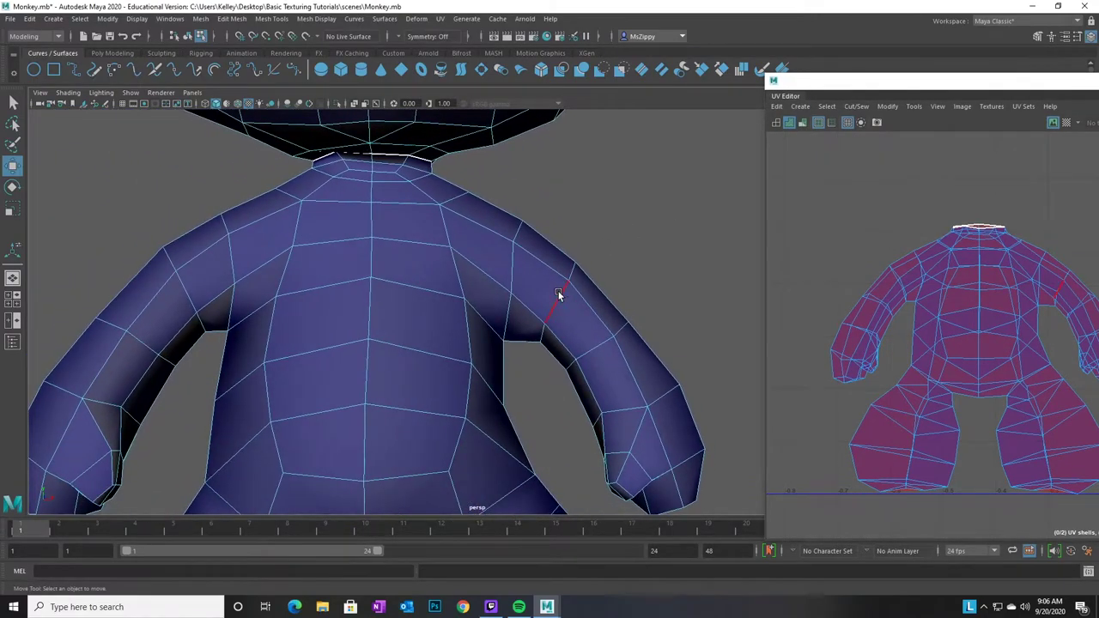
pyautogui.click(513, 276)
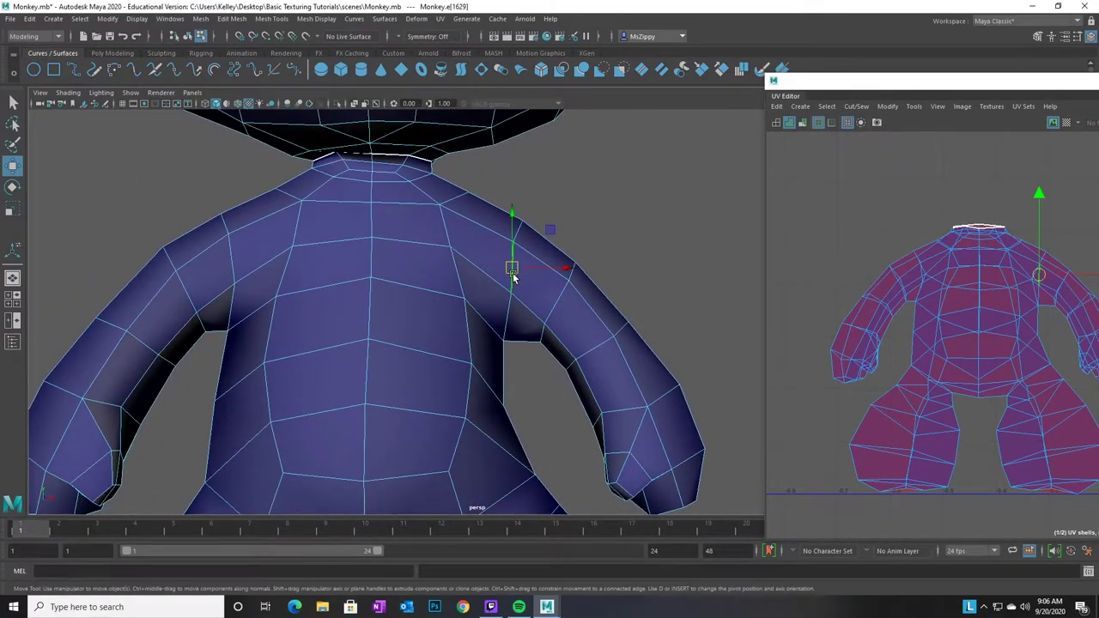
pyautogui.keyDown('shift'); pyautogui.click(234, 273); pyautogui.keyUp('shift')
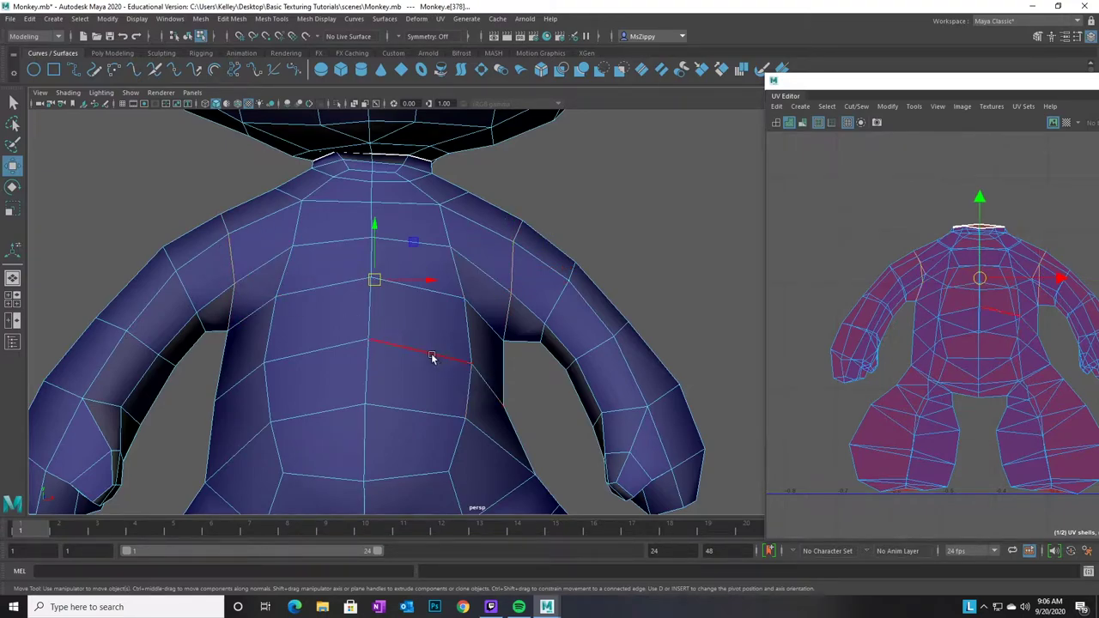
pyautogui.moveTo(304, 309)
pyautogui.keyDown('alt'); pyautogui.mouseDown()
pyautogui.moveTo(533, 336)
pyautogui.moveTo(583, 319)
pyautogui.moveTo(570, 356)
pyautogui.moveTo(572, 292)
pyautogui.mouseUp(); pyautogui.keyUp('alt')
pyautogui.keyDown('alt'); pyautogui.moveTo(461, 451); pyautogui.dragTo(631, 481, button='right'); pyautogui.keyUp('alt')
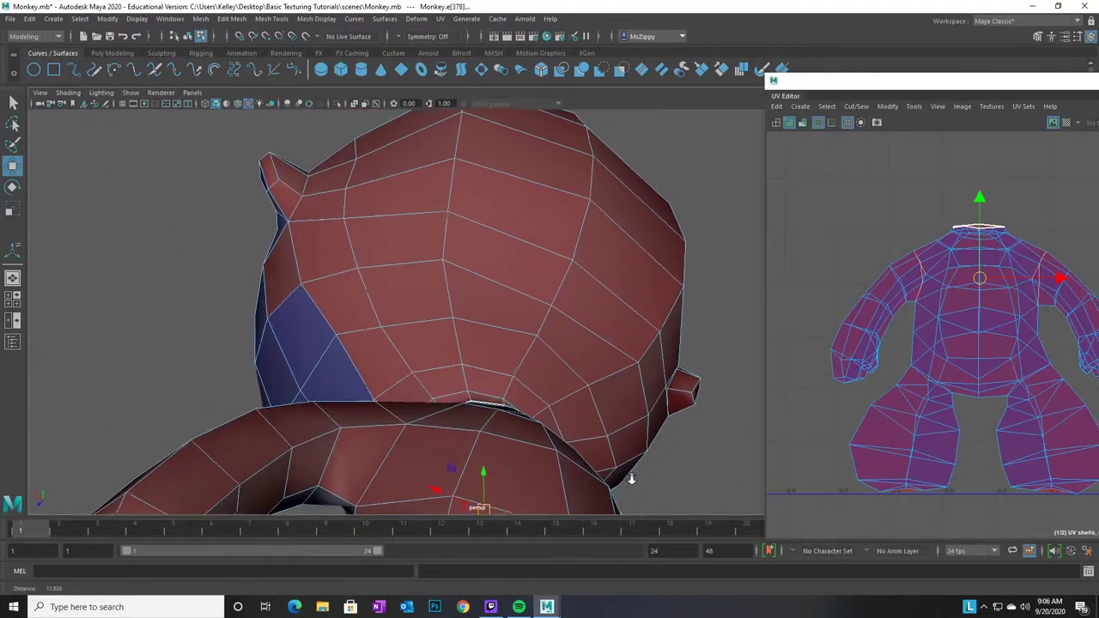
pyautogui.keyDown('alt'); pyautogui.moveTo(458, 441); pyautogui.dragTo(539, 248, button='middle'); pyautogui.keyUp('alt')
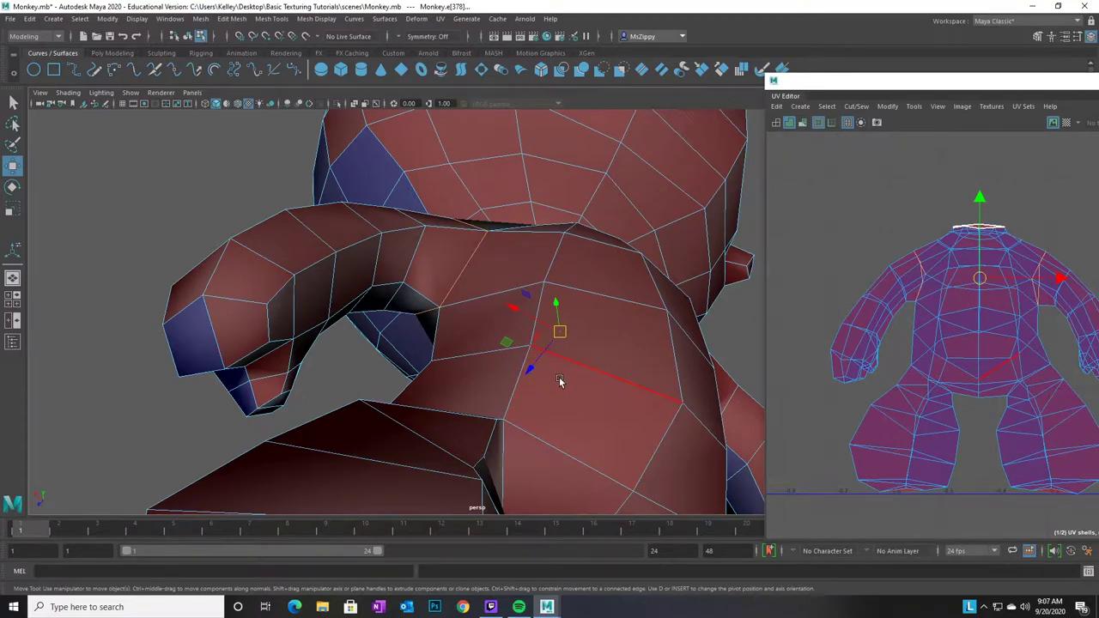
pyautogui.keyDown('alt'); pyautogui.moveTo(587, 365); pyautogui.dragTo(597, 268); pyautogui.keyUp('alt')
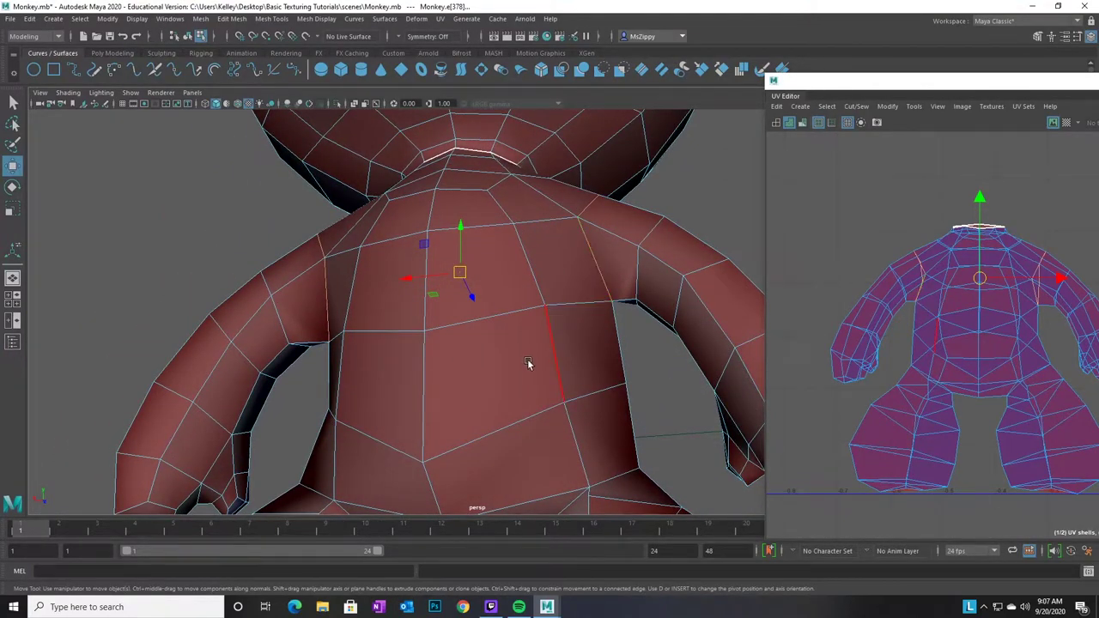
pyautogui.keyDown('alt'); pyautogui.moveTo(619, 372); pyautogui.dragTo(473, 302); pyautogui.keyUp('alt')
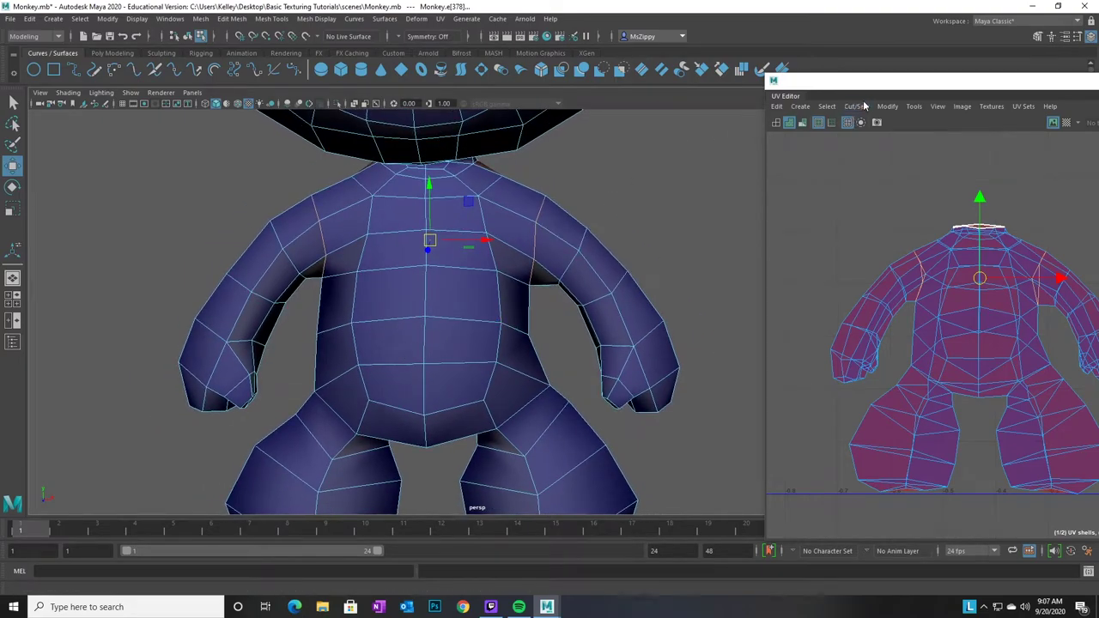
pyautogui.moveTo(874, 83); pyautogui.dragTo(385, 58)
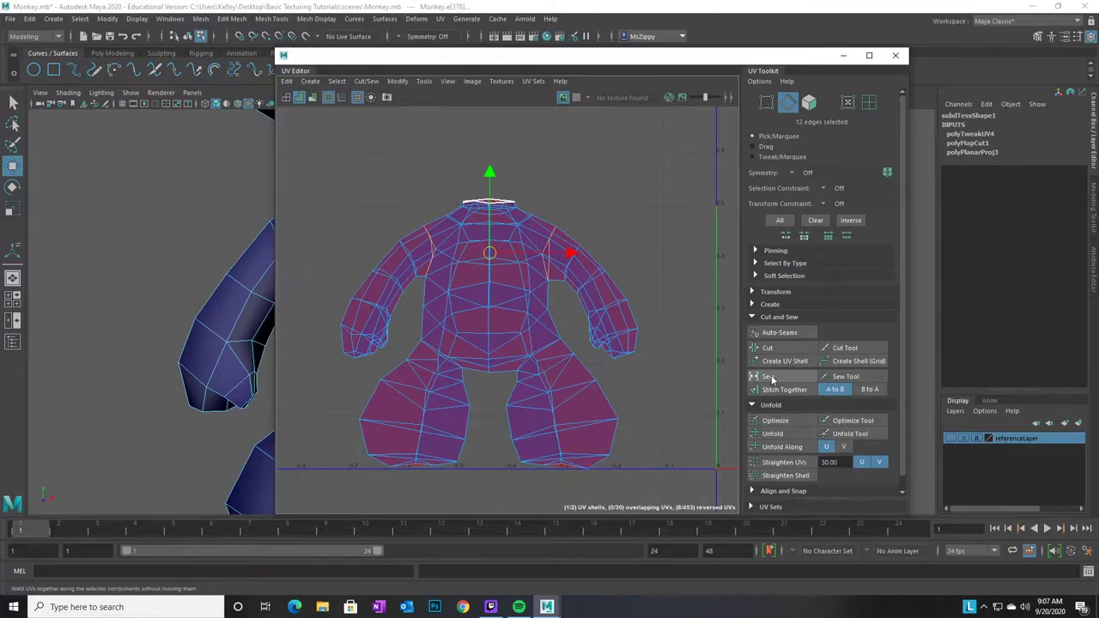
pyautogui.click(773, 349)
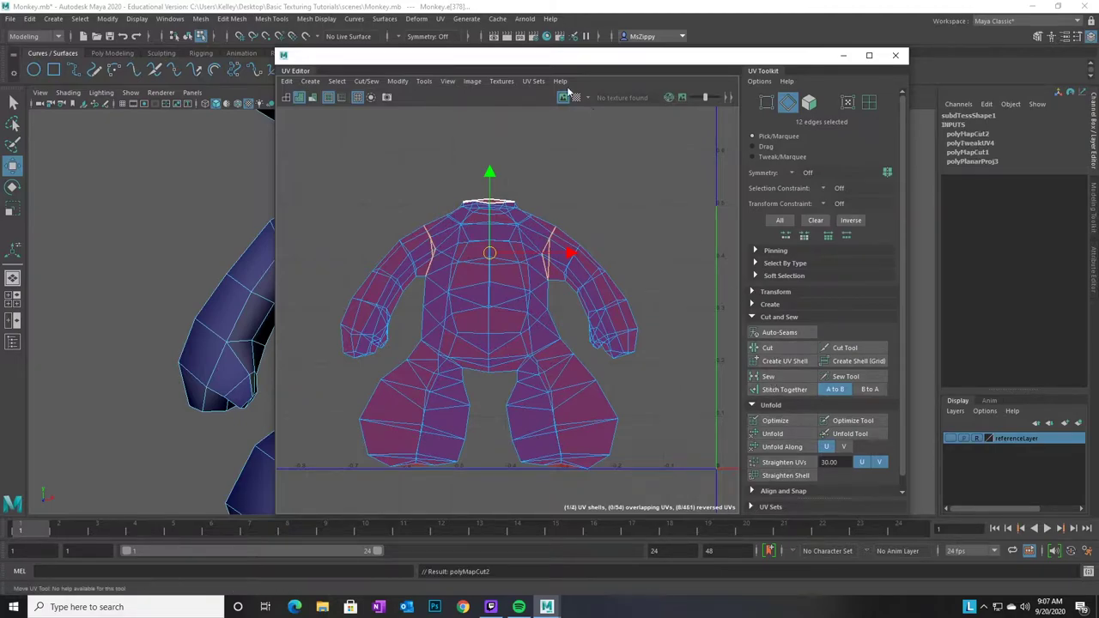
# Switch to UV shell selection and move both arm shells off the body into the empty UV space beside it
pyautogui.moveTo(515, 67); pyautogui.dragTo(742, 99)
pyautogui.keyDown('alt'); pyautogui.moveTo(817, 396); pyautogui.dragTo(564, 284, button='right'); pyautogui.keyUp('alt')
pyautogui.keyDown('alt'); pyautogui.moveTo(760, 363); pyautogui.dragTo(674, 350, button='middle'); pyautogui.keyUp('alt')
pyautogui.moveTo(974, 90); pyautogui.dragTo(882, 93)
pyautogui.click(1008, 139)
pyautogui.click(563, 347)
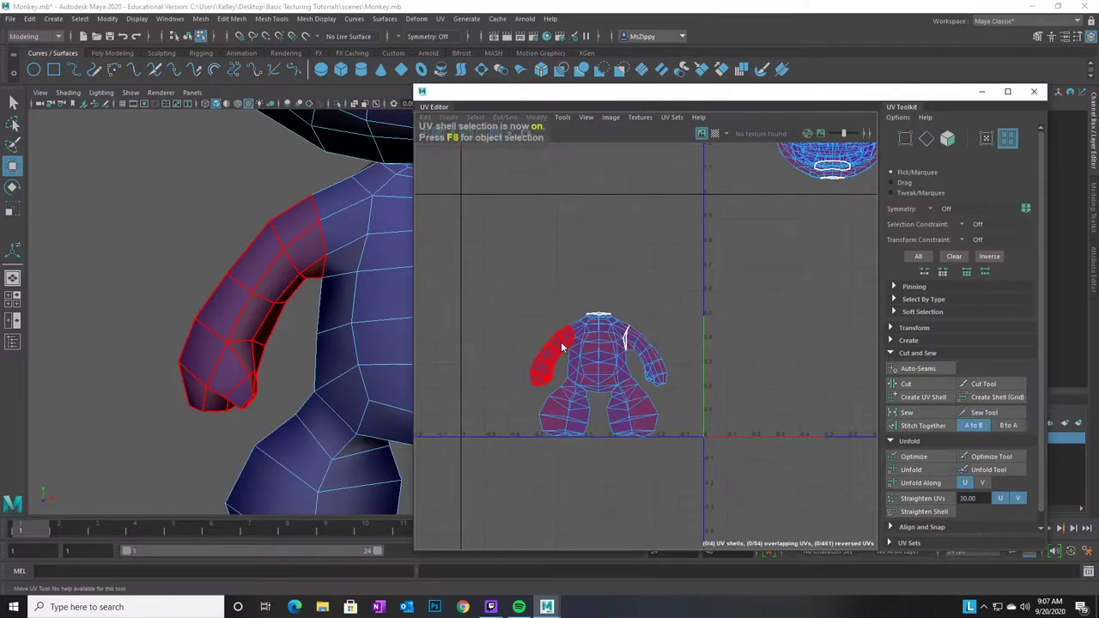
pyautogui.click(552, 355)
pyautogui.moveTo(552, 355); pyautogui.dragTo(470, 295)
pyautogui.click(651, 354)
pyautogui.moveTo(651, 354); pyautogui.dragTo(527, 300)
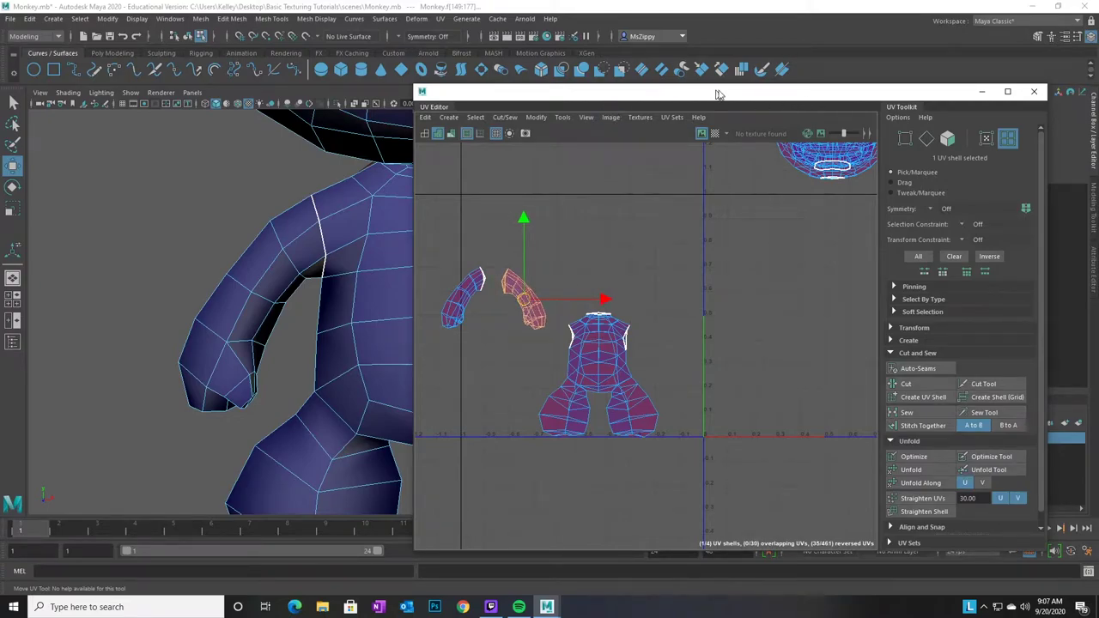
# Select the edges around the top of the monkey's left leg where it joins the torso and cut the UVs along them
pyautogui.moveTo(715, 93); pyautogui.dragTo(884, 105)
pyautogui.scroll(5, 508, 347)
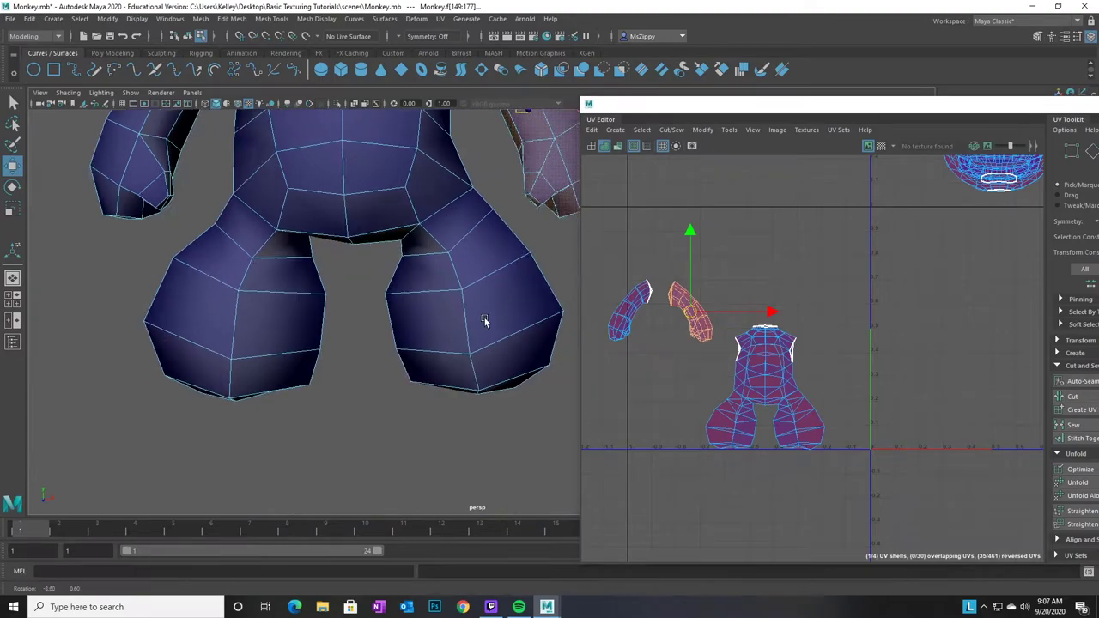
pyautogui.keyDown('alt'); pyautogui.moveTo(483, 323); pyautogui.dragTo(421, 334); pyautogui.keyUp('alt')
pyautogui.keyDown('alt'); pyautogui.moveTo(422, 334); pyautogui.dragTo(507, 378, button='right'); pyautogui.keyUp('alt')
pyautogui.keyDown('alt'); pyautogui.moveTo(447, 304); pyautogui.dragTo(425, 298); pyautogui.keyUp('alt')
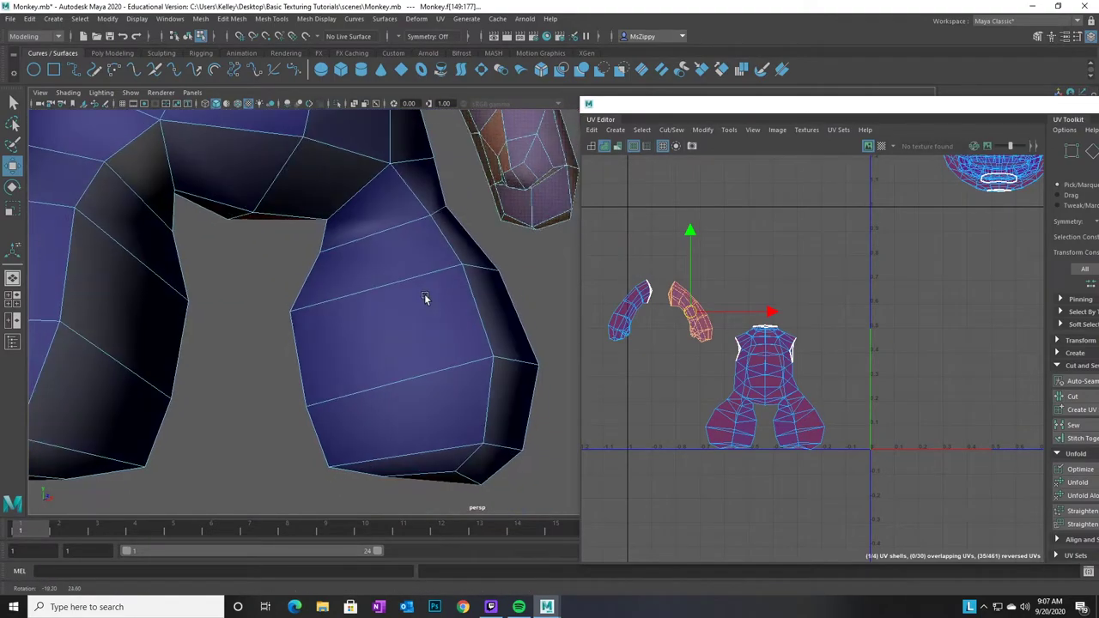
pyautogui.keyDown('alt'); pyautogui.moveTo(418, 244); pyautogui.dragTo(467, 290, button='middle'); pyautogui.keyUp('alt')
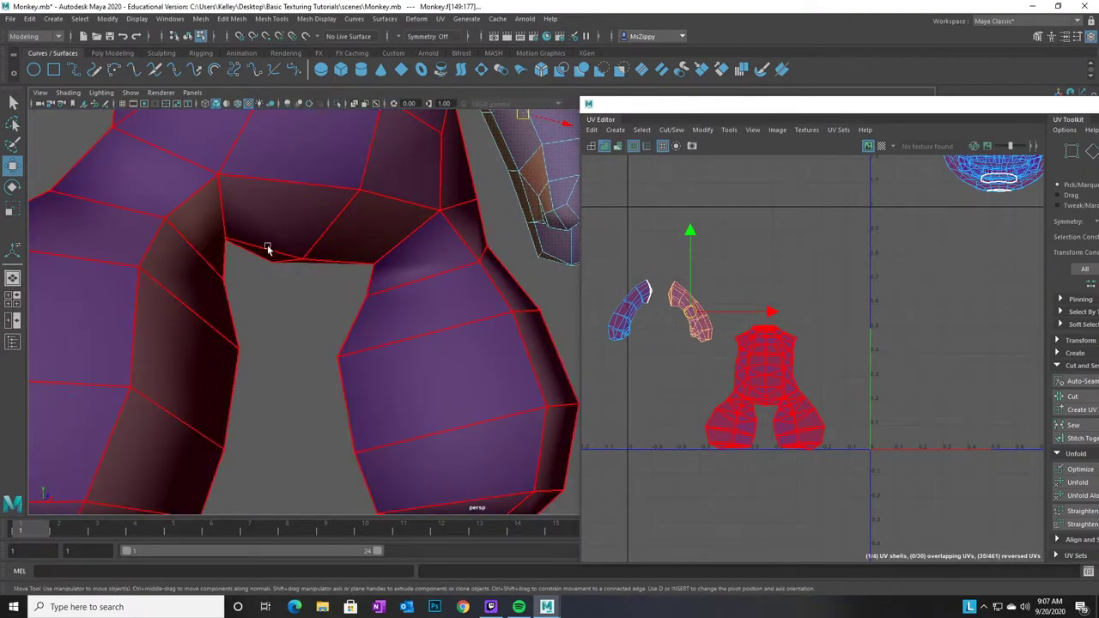
pyautogui.moveTo(431, 291); pyautogui.dragTo(428, 263, button='right')
pyautogui.click(409, 238)
pyautogui.keyDown('alt'); pyautogui.moveTo(467, 347); pyautogui.dragTo(403, 370); pyautogui.keyUp('alt')
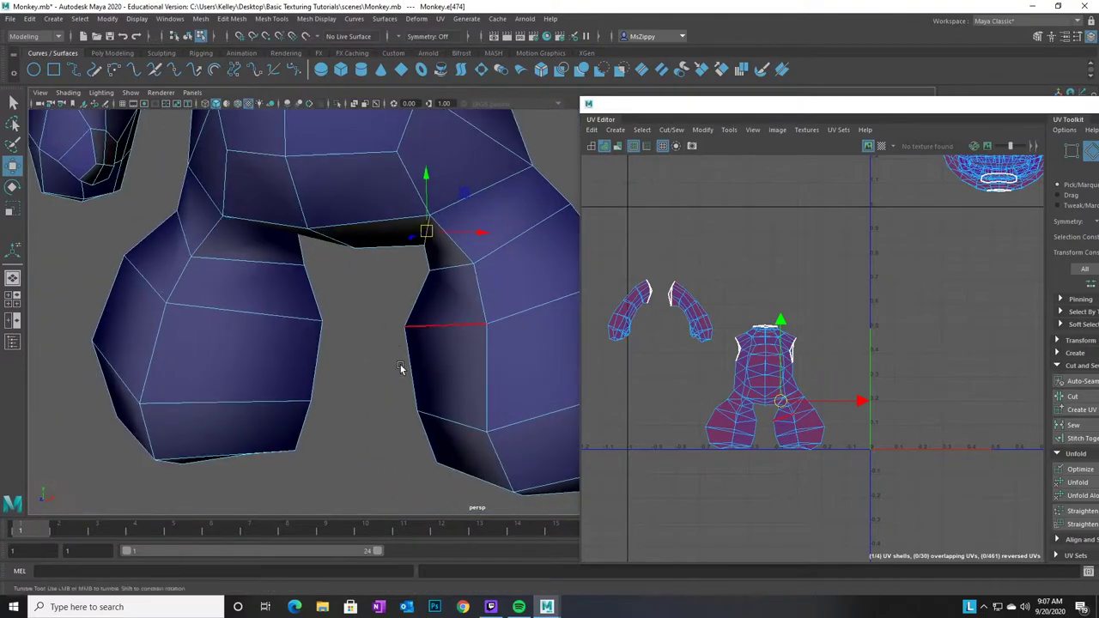
pyautogui.click(494, 188)
pyautogui.keyDown('alt'); pyautogui.moveTo(522, 320); pyautogui.dragTo(289, 355); pyautogui.keyUp('alt')
pyautogui.keyDown('shift'); pyautogui.click(375, 273); pyautogui.keyUp('shift')
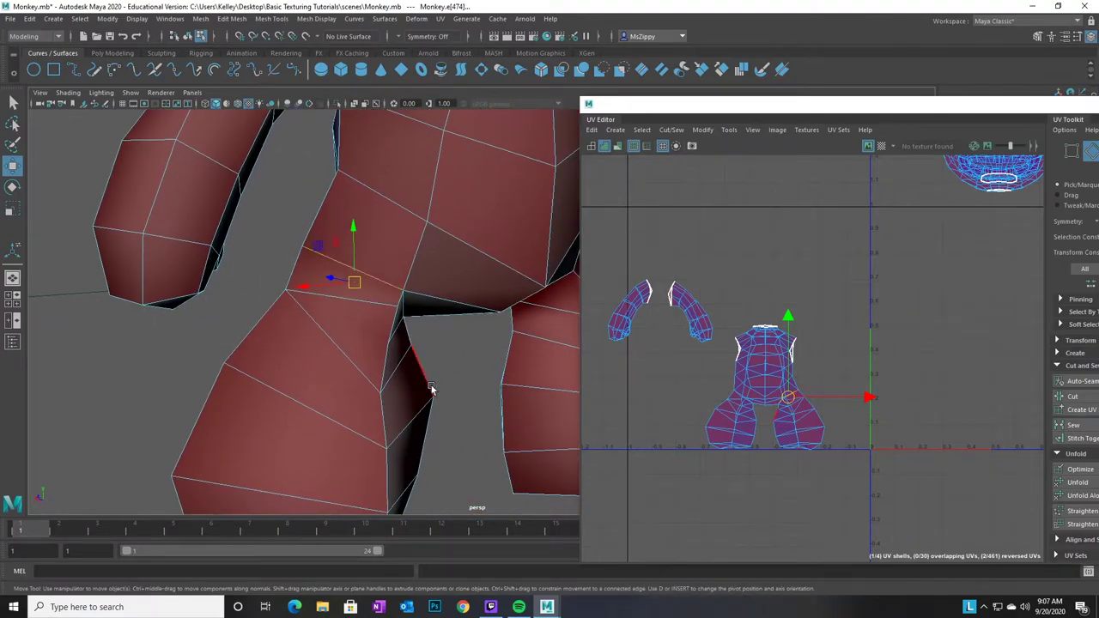
pyautogui.keyDown('alt'); pyautogui.moveTo(420, 426); pyautogui.dragTo(424, 355); pyautogui.keyUp('alt')
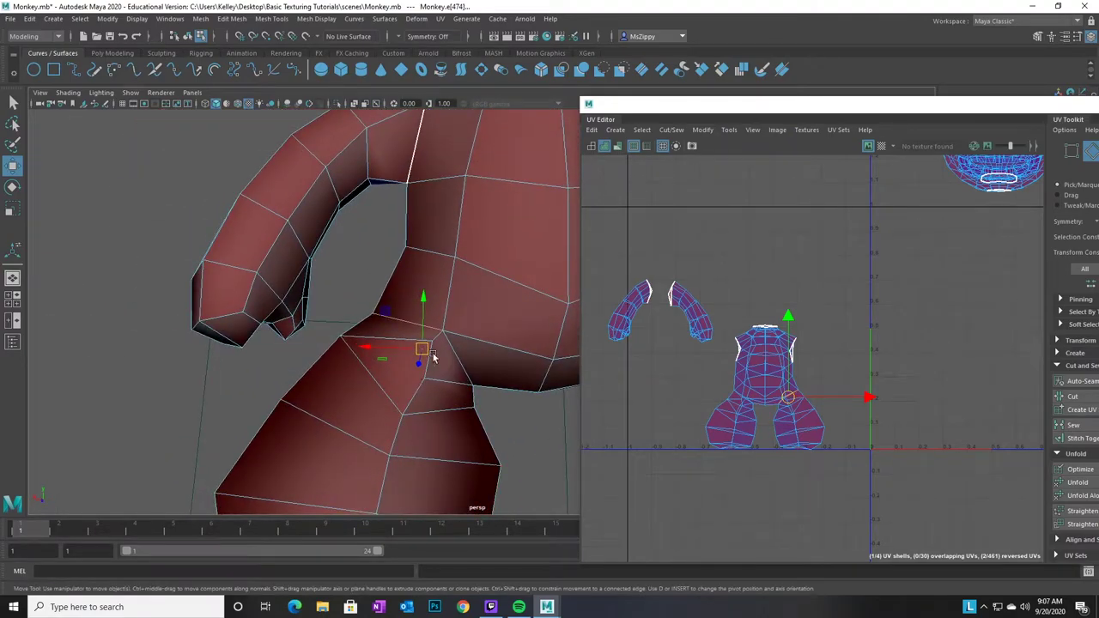
pyautogui.keyDown('alt'); pyautogui.moveTo(449, 407); pyautogui.dragTo(277, 386); pyautogui.keyUp('alt')
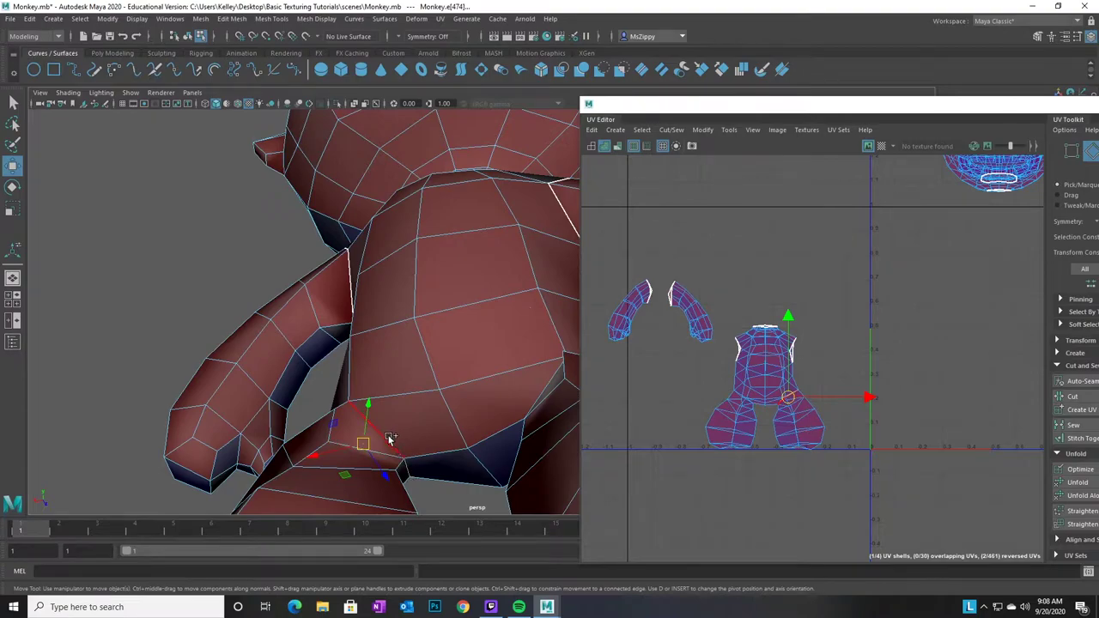
pyautogui.moveTo(775, 116); pyautogui.dragTo(639, 38)
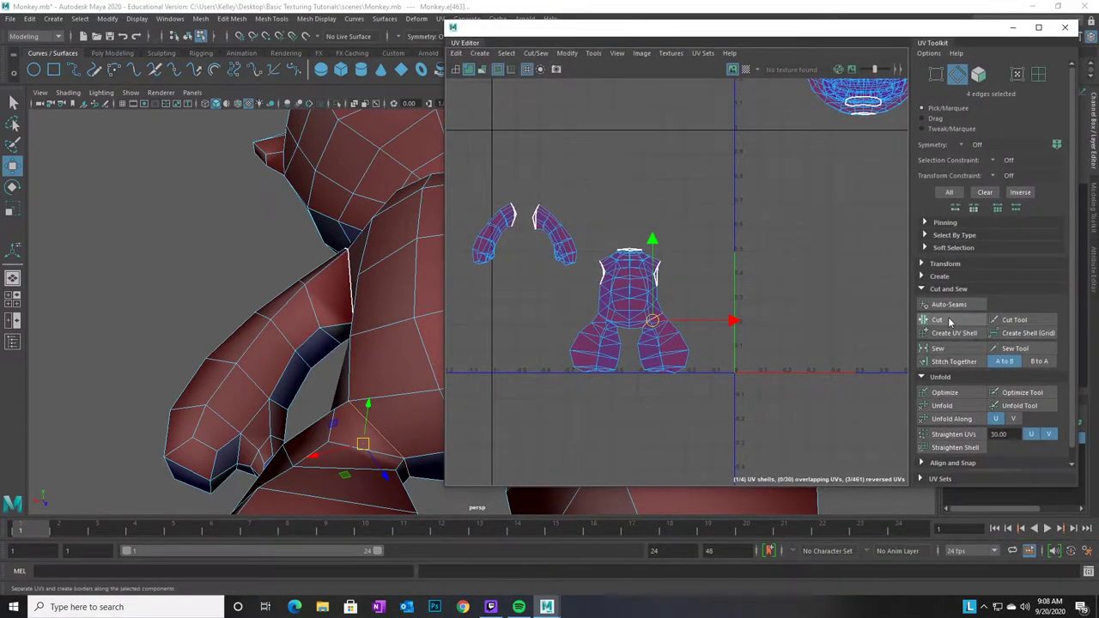
pyautogui.click(952, 324)
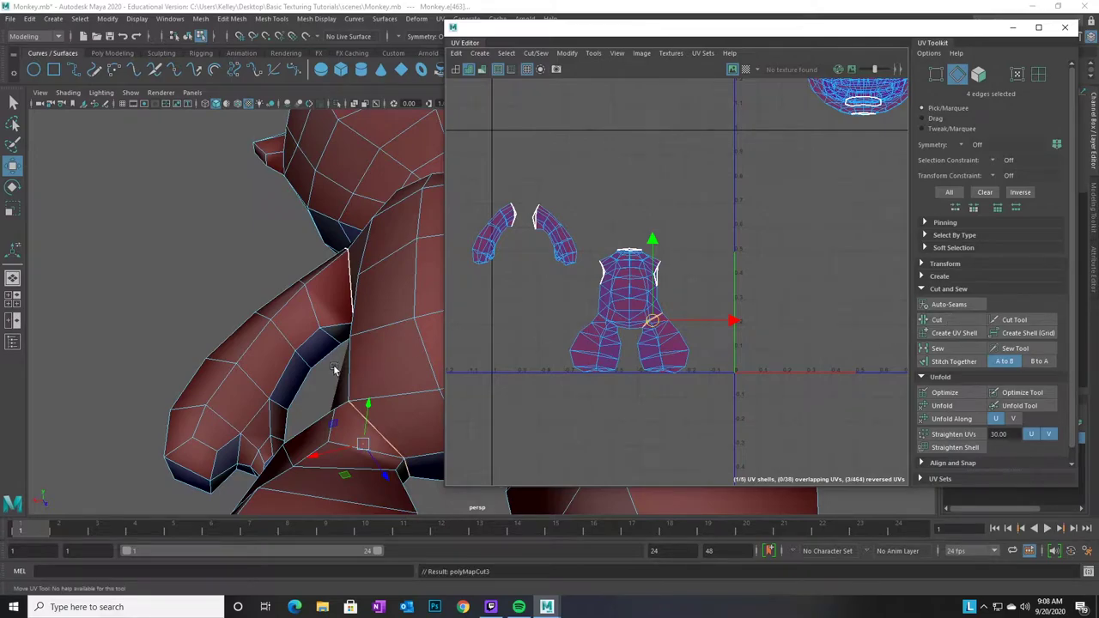
# Select the edges around the top of the monkey's right leg where it joins the torso and cut the UVs along them
pyautogui.keyDown('alt'); pyautogui.moveTo(354, 343); pyautogui.dragTo(126, 297); pyautogui.keyUp('alt')
pyautogui.keyDown('alt'); pyautogui.moveTo(126, 297); pyautogui.dragTo(181, 358, button='right'); pyautogui.keyUp('alt')
pyautogui.keyDown('alt'); pyautogui.moveTo(258, 446); pyautogui.dragTo(229, 351, button='middle'); pyautogui.keyUp('alt')
pyautogui.keyDown('alt'); pyautogui.moveTo(222, 297); pyautogui.dragTo(264, 355, button='middle'); pyautogui.keyUp('alt')
pyautogui.click(329, 298)
pyautogui.keyDown('shift'); pyautogui.click(395, 266); pyautogui.keyUp('shift')
pyautogui.scroll(2, 384, 387)
pyautogui.keyDown('alt'); pyautogui.moveTo(384, 387); pyautogui.dragTo(5, 228); pyautogui.keyUp('alt')
pyautogui.keyDown('shift'); pyautogui.click(301, 394); pyautogui.keyUp('shift')
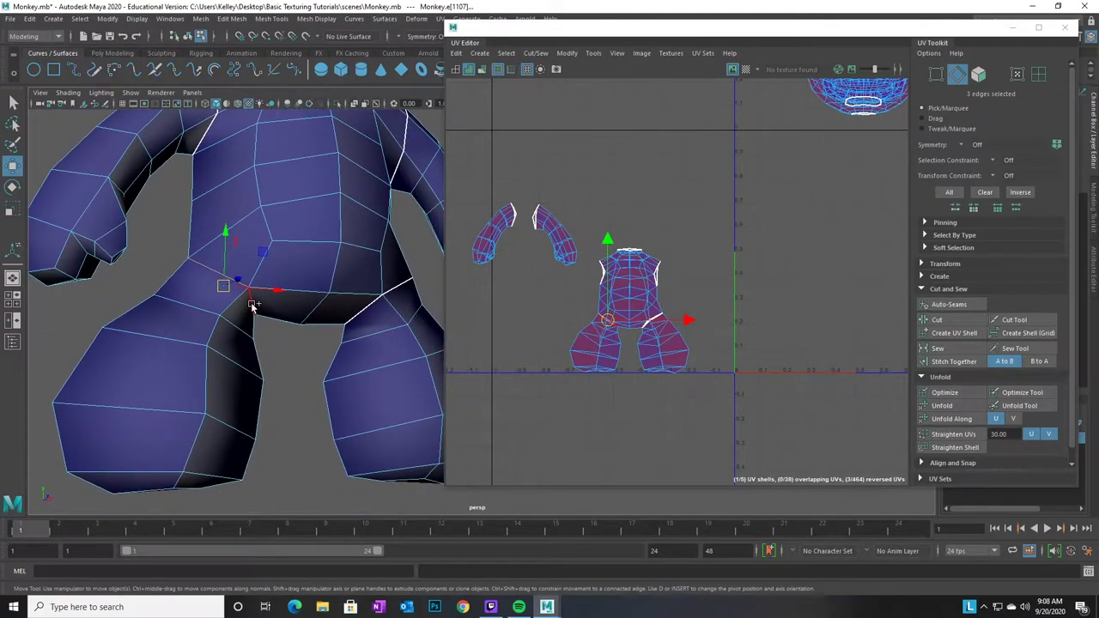
pyautogui.keyDown('alt'); pyautogui.moveTo(359, 412); pyautogui.dragTo(355, 309); pyautogui.keyUp('alt')
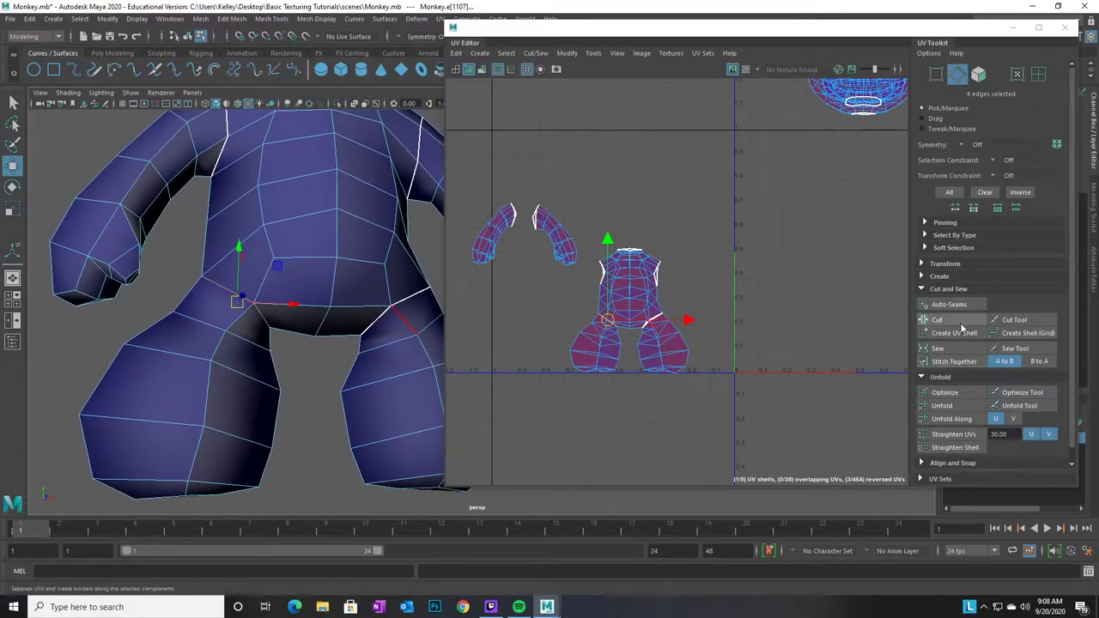
pyautogui.click(962, 323)
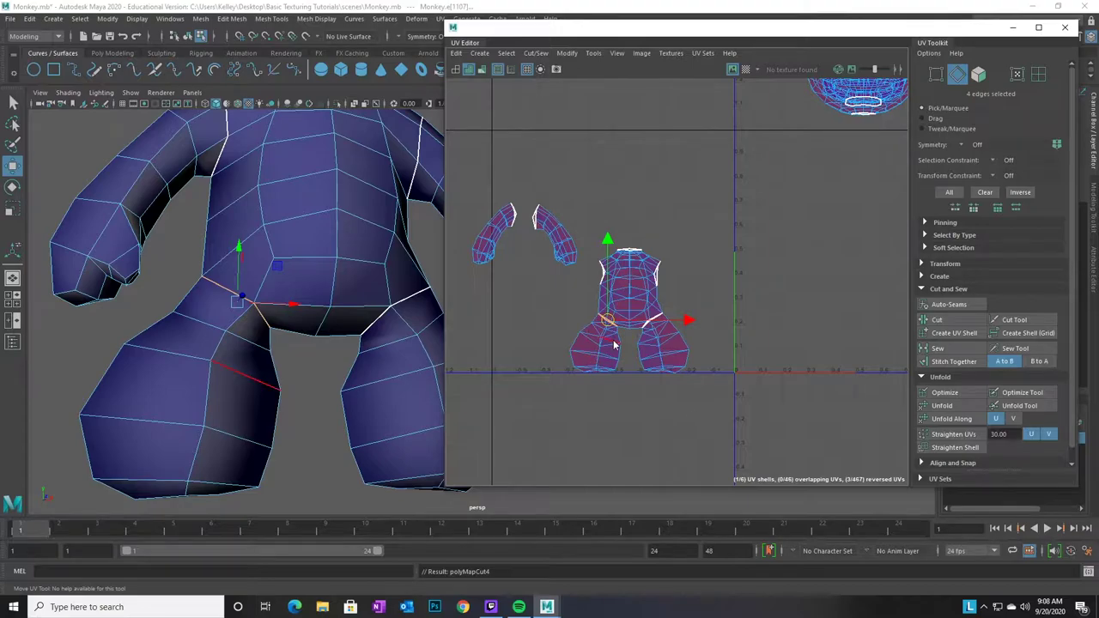
# Switch to UV shell selection and move both leg shells away from the torso to the empty space below the arm shells
pyautogui.click(1039, 75)
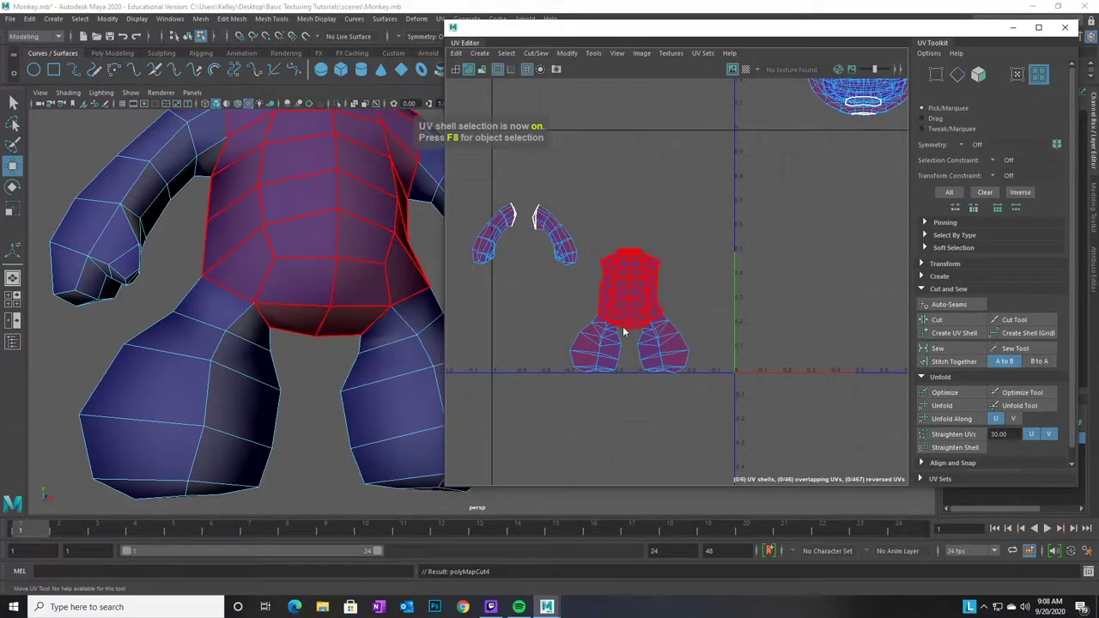
pyautogui.click(607, 355)
pyautogui.moveTo(675, 343); pyautogui.dragTo(566, 343)
pyautogui.click(683, 354)
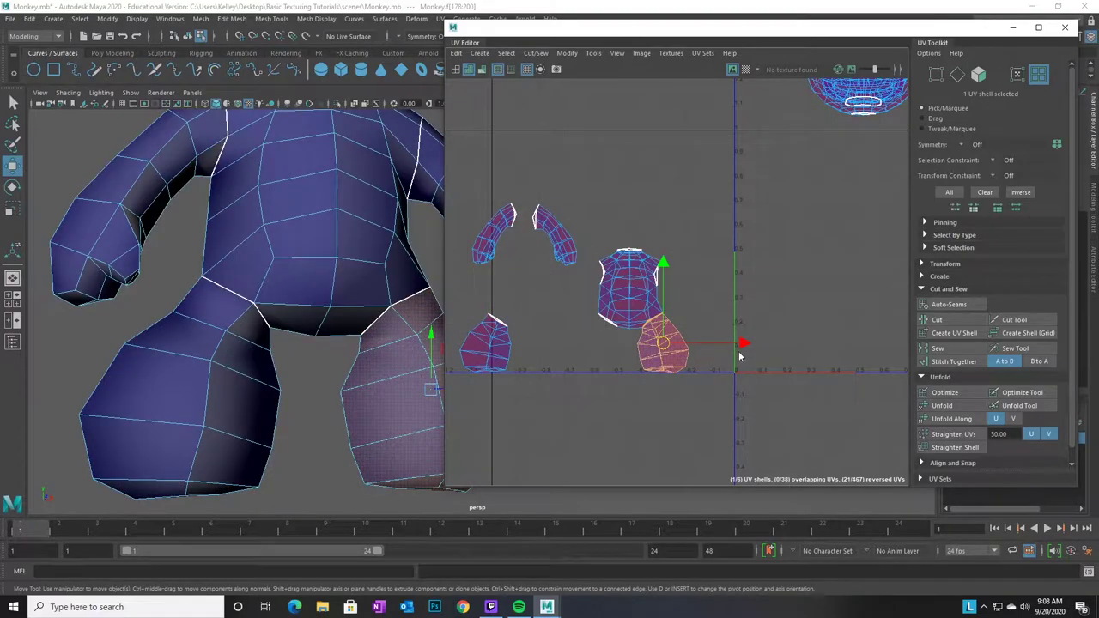
pyautogui.moveTo(744, 346); pyautogui.dragTo(631, 343)
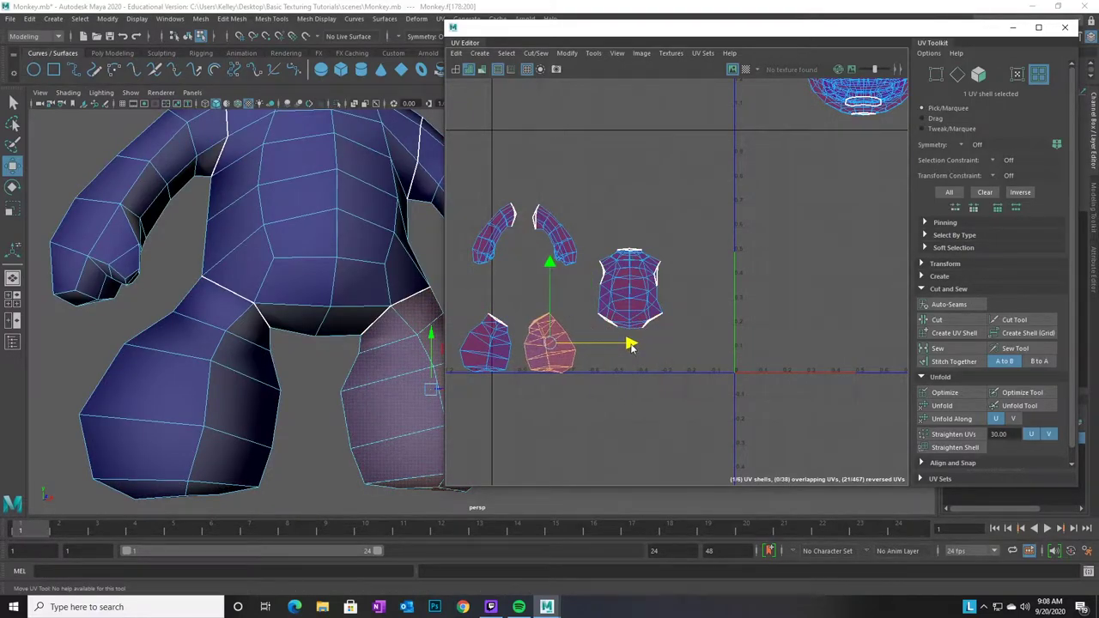
pyautogui.click(574, 369)
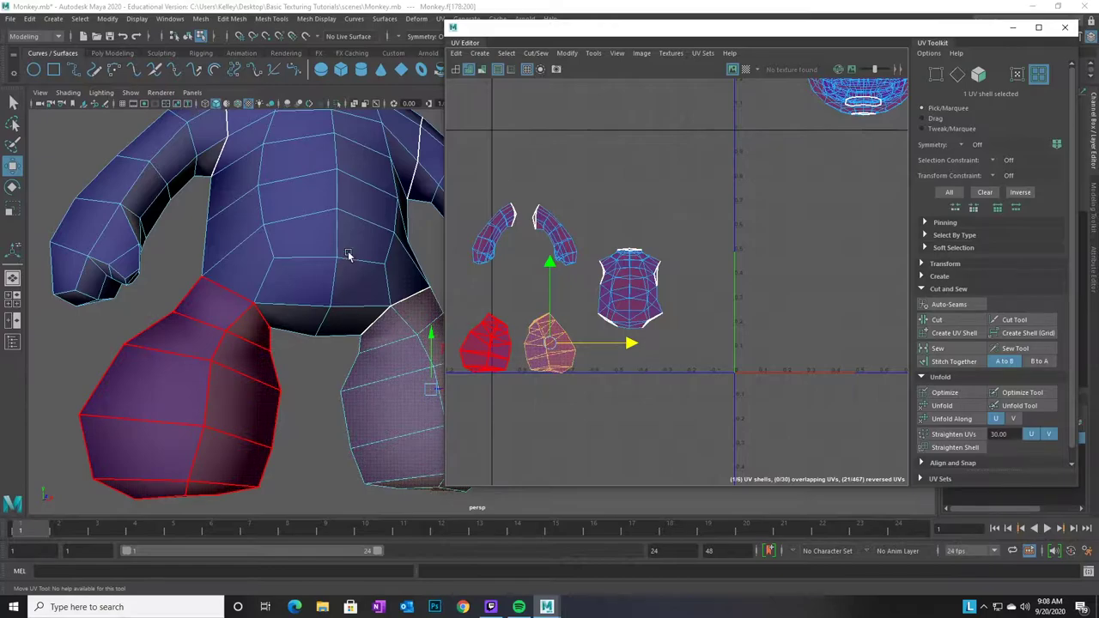
# Switch to edge selection and select the edges between the legs and up the right side of the torso to the armpit
pyautogui.keyDown('alt'); pyautogui.moveTo(383, 282); pyautogui.dragTo(334, 267); pyautogui.keyUp('alt')
pyautogui.keyDown('alt'); pyautogui.moveTo(334, 267); pyautogui.dragTo(387, 361, button='right'); pyautogui.keyUp('alt')
pyautogui.scroll(-4, 302, 344)
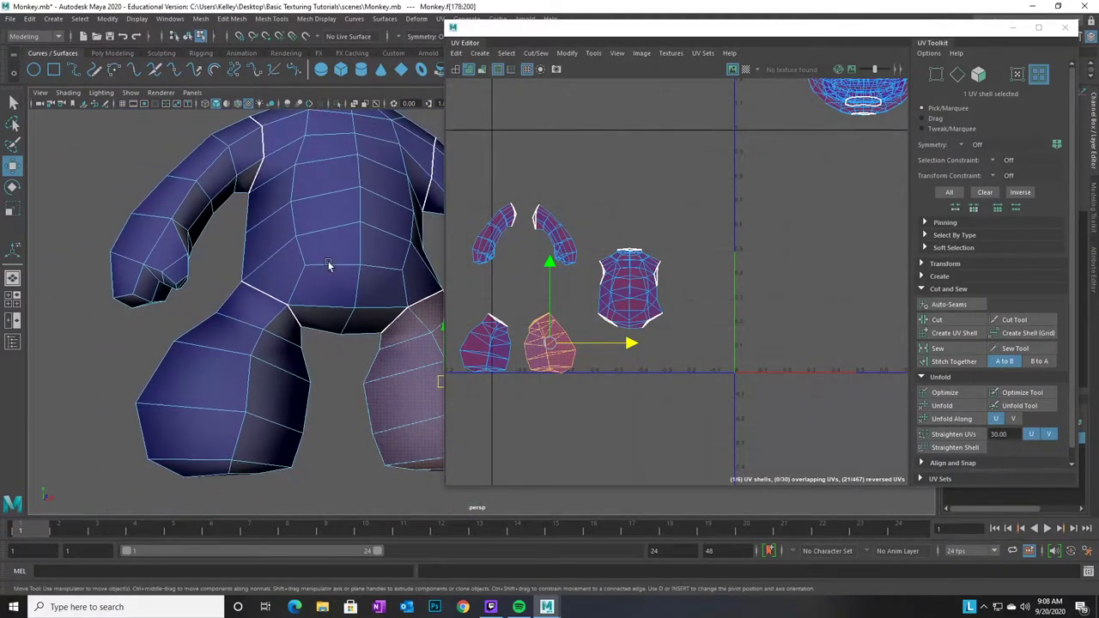
pyautogui.keyDown('alt'); pyautogui.moveTo(301, 240); pyautogui.dragTo(196, 320); pyautogui.keyUp('alt')
pyautogui.keyDown('alt'); pyautogui.moveTo(196, 320); pyautogui.dragTo(257, 159, button='middle'); pyautogui.keyUp('alt')
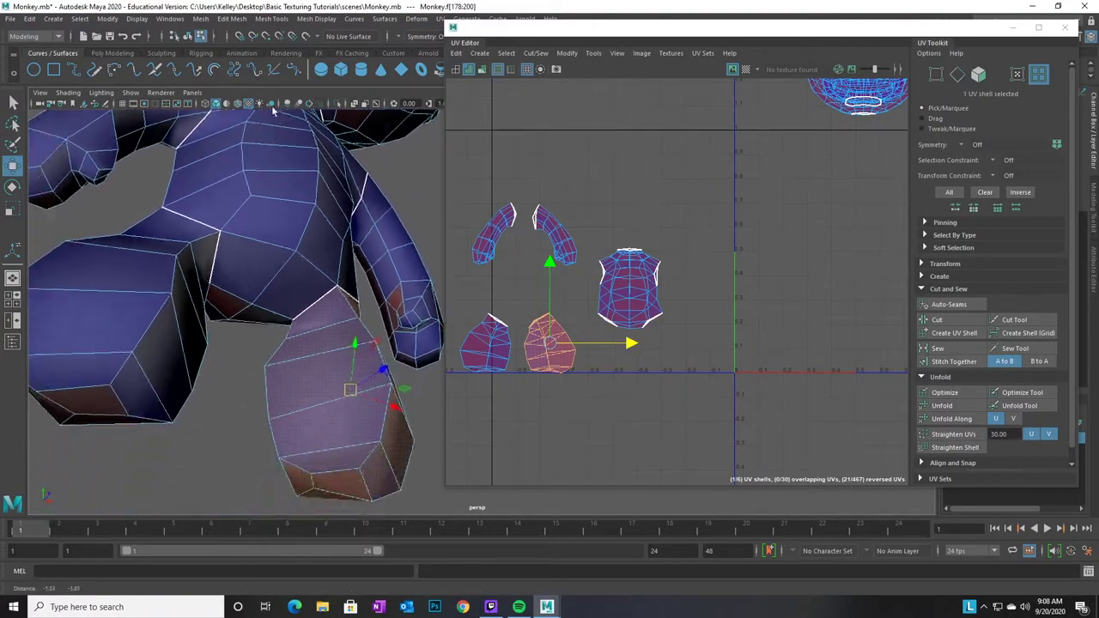
pyautogui.moveTo(270, 291); pyautogui.dragTo(272, 261, button='right')
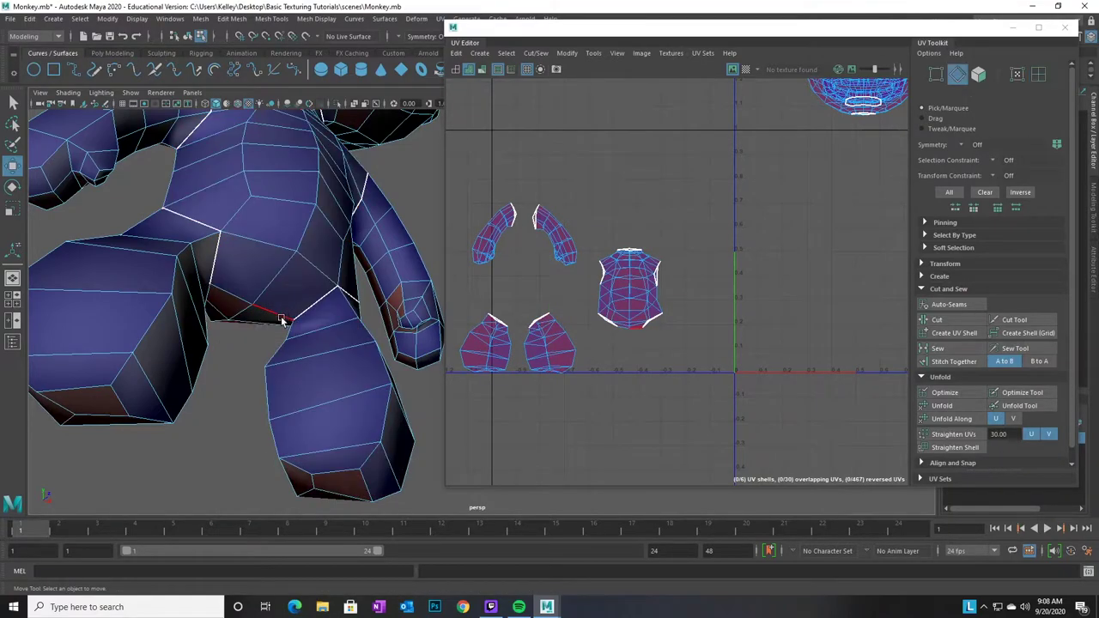
pyautogui.click(273, 315)
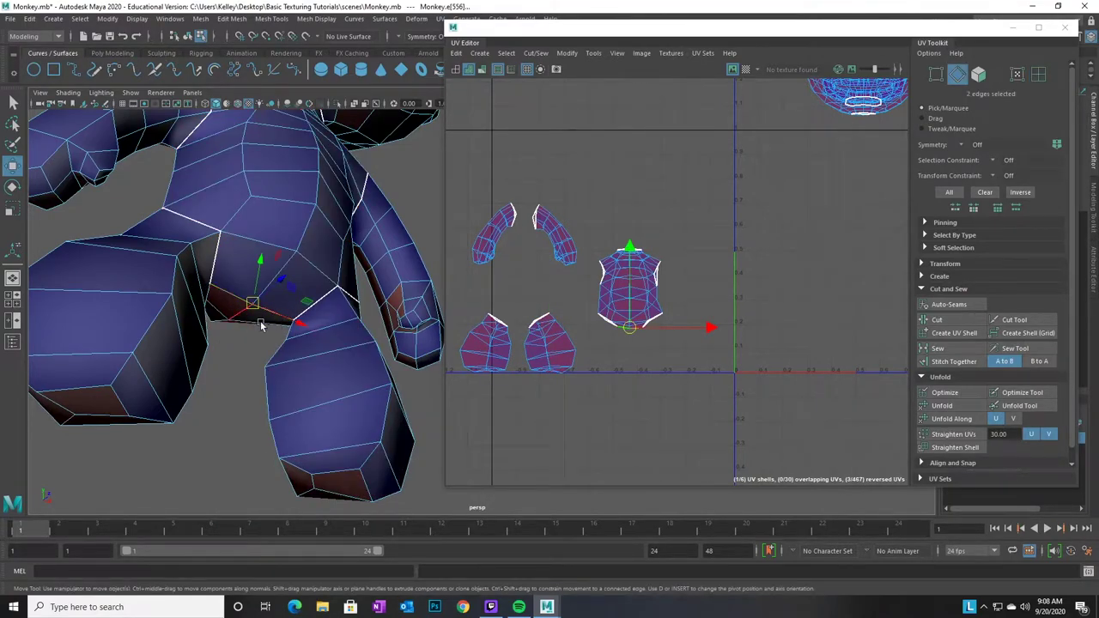
pyautogui.keyDown('alt'); pyautogui.moveTo(290, 375); pyautogui.dragTo(333, 378); pyautogui.keyUp('alt')
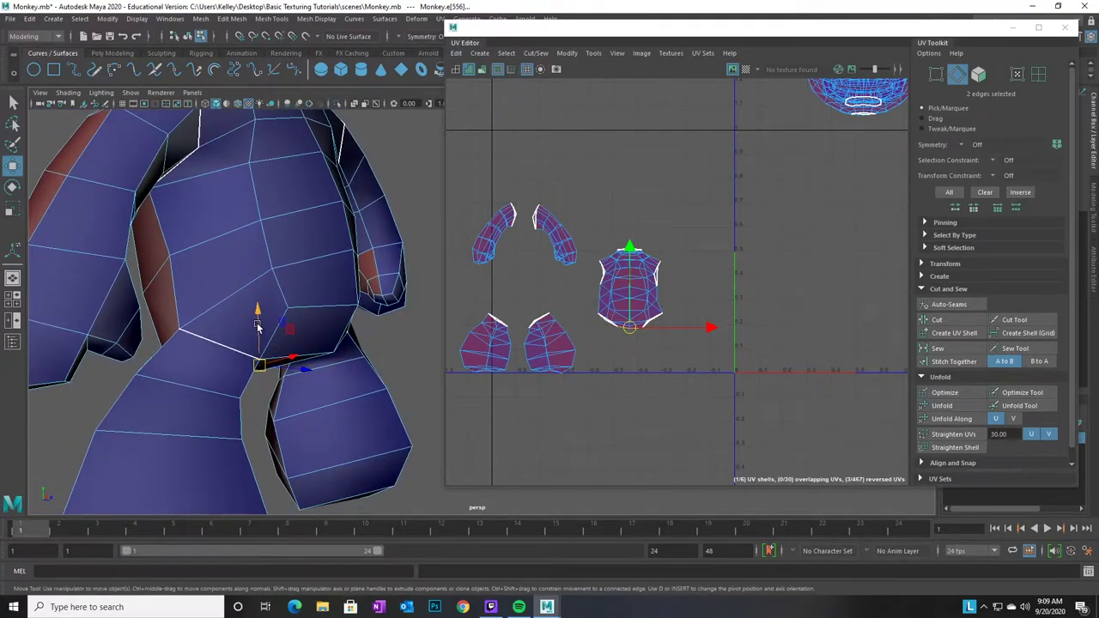
pyautogui.keyDown('shift'); pyautogui.doubleClick(174, 292); pyautogui.keyUp('shift')
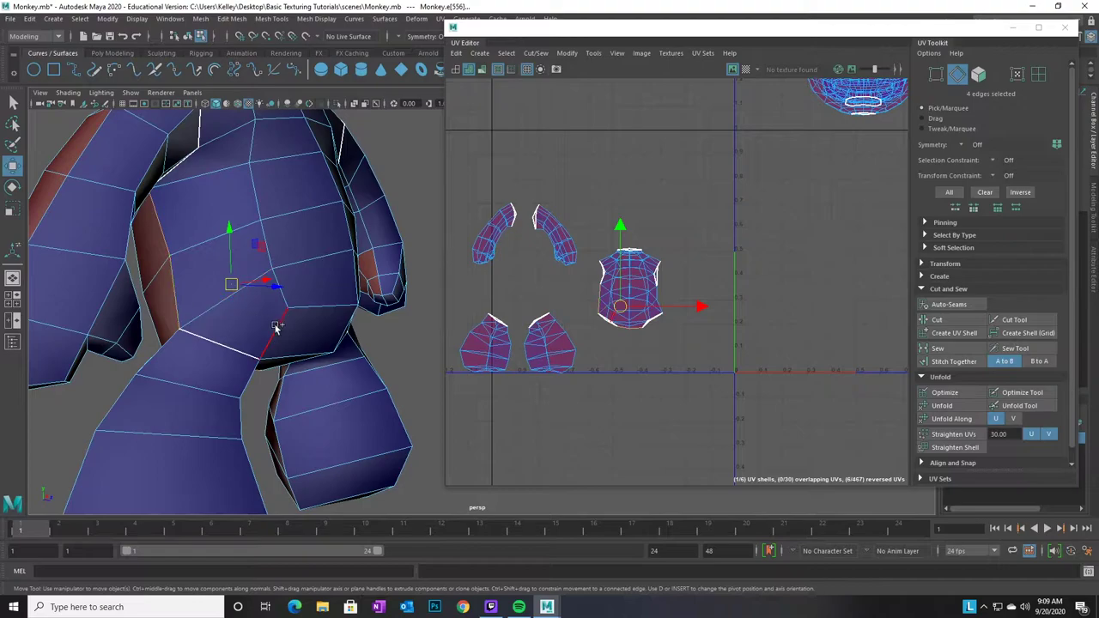
# Check the torso from several angles and add the edges up its left side, from the hip to the armpit, to the selection
pyautogui.keyDown('alt'); pyautogui.moveTo(300, 352); pyautogui.dragTo(237, 307); pyautogui.keyUp('alt')
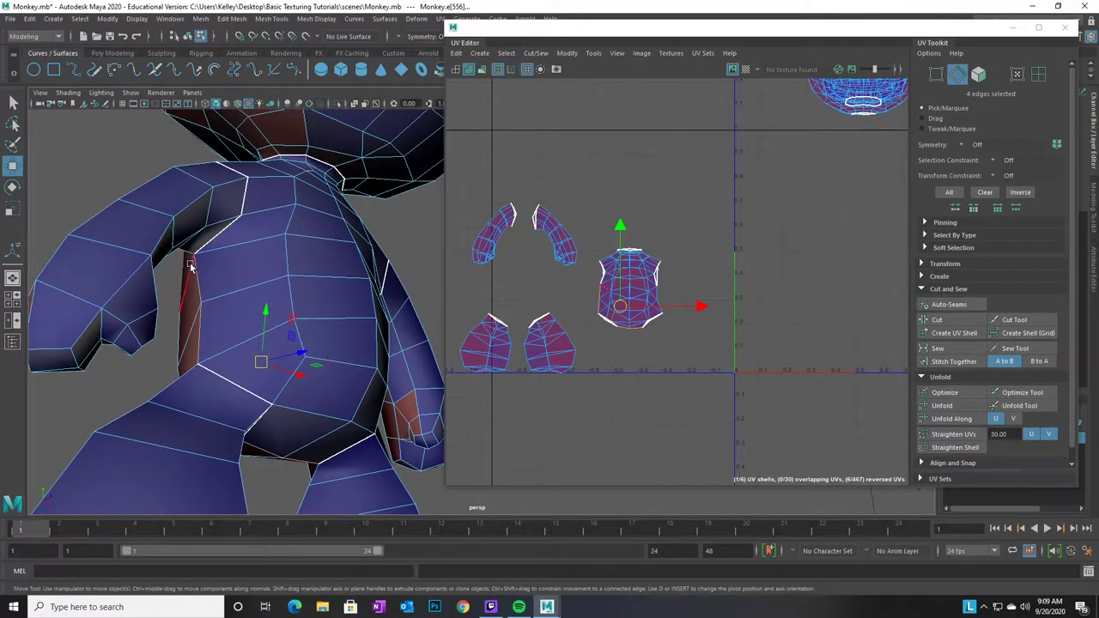
pyautogui.keyDown('alt'); pyautogui.moveTo(195, 363); pyautogui.dragTo(221, 215); pyautogui.keyUp('alt')
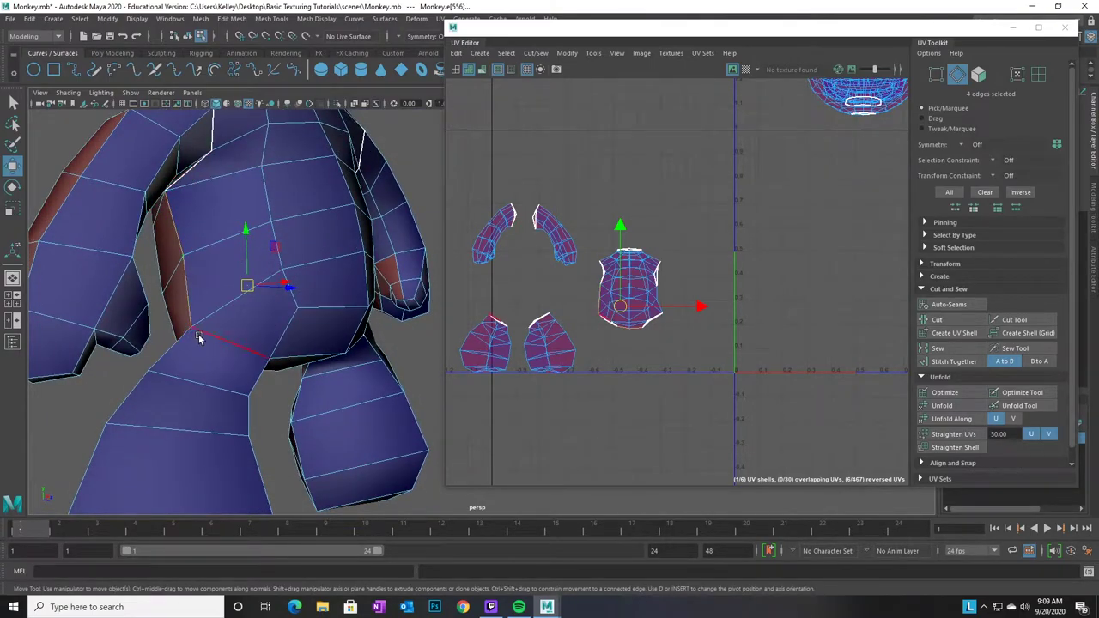
pyautogui.keyDown('alt'); pyautogui.moveTo(356, 375); pyautogui.dragTo(117, 225); pyautogui.keyUp('alt')
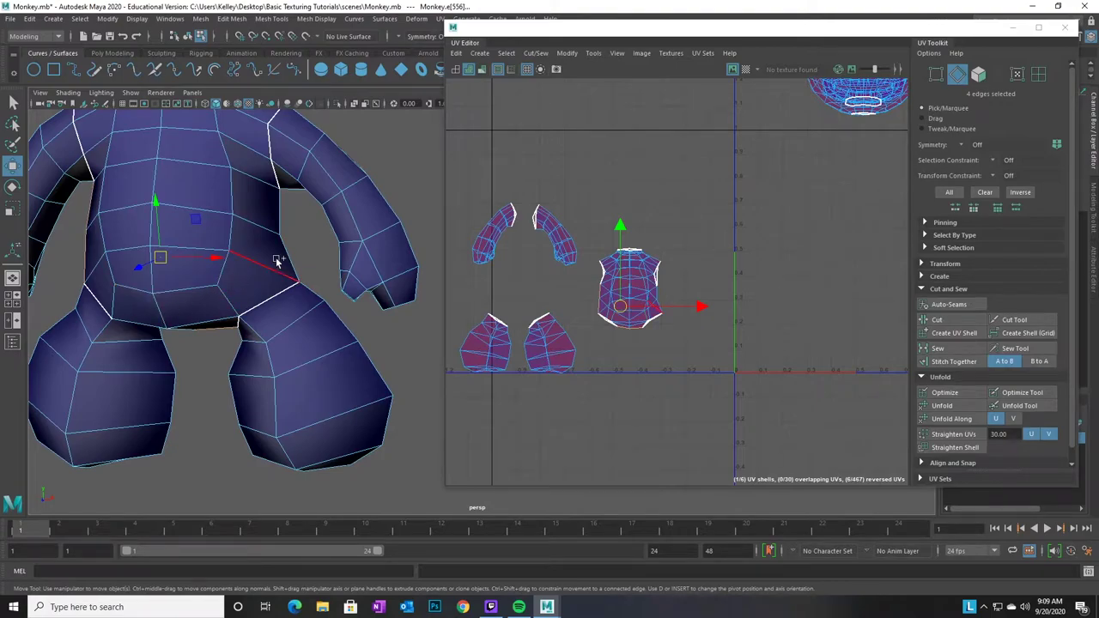
pyautogui.keyDown('shift'); pyautogui.click(291, 254); pyautogui.keyUp('shift')
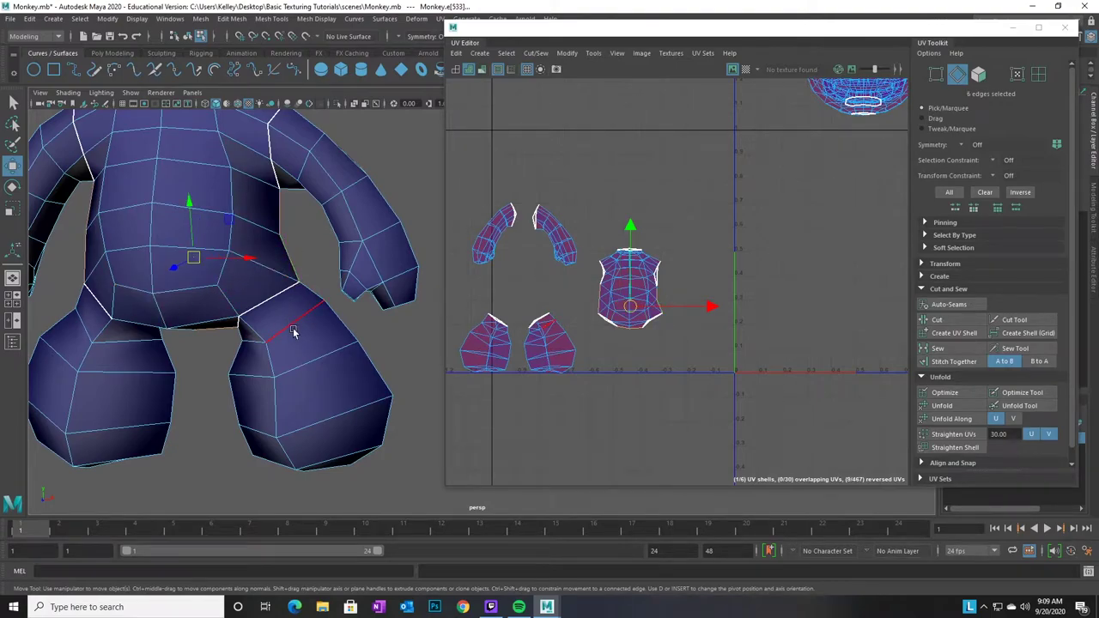
# Add a left shoulder edge above the torso to the selection and undo the extra edge loop picked with it
pyautogui.keyDown('alt'); pyautogui.moveTo(164, 364); pyautogui.dragTo(272, 333); pyautogui.keyUp('alt')
pyautogui.keyDown('alt'); pyautogui.moveTo(271, 333); pyautogui.dragTo(395, 314, button='right'); pyautogui.keyUp('alt')
pyautogui.keyDown('alt'); pyautogui.moveTo(321, 314); pyautogui.dragTo(258, 343, button='middle'); pyautogui.keyUp('alt')
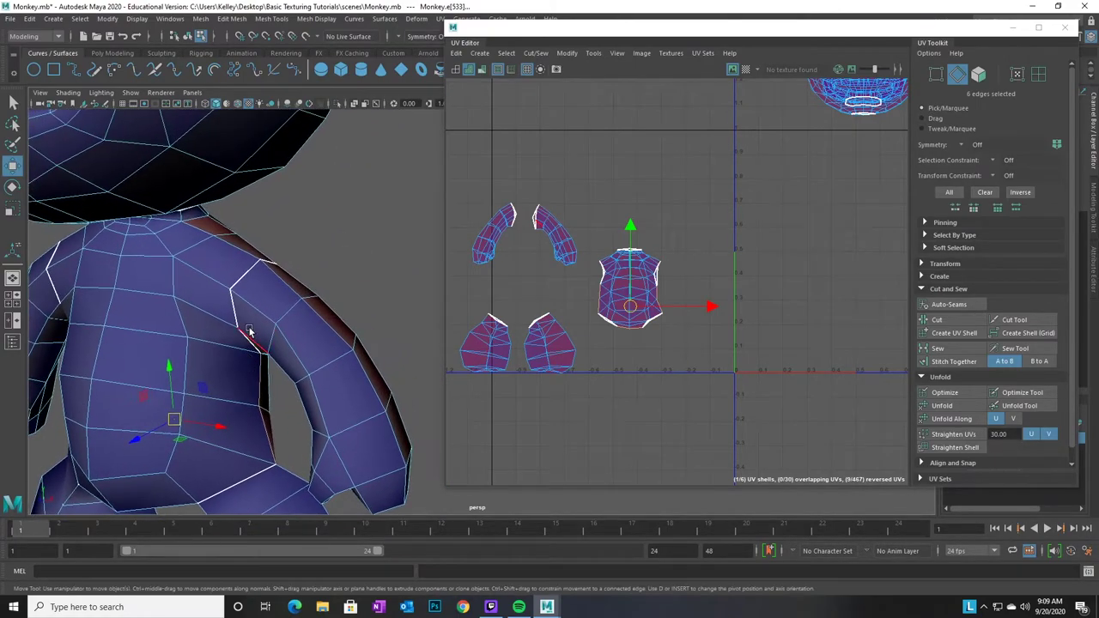
pyautogui.keyDown('shift'); pyautogui.doubleClick(237, 249); pyautogui.keyUp('shift')
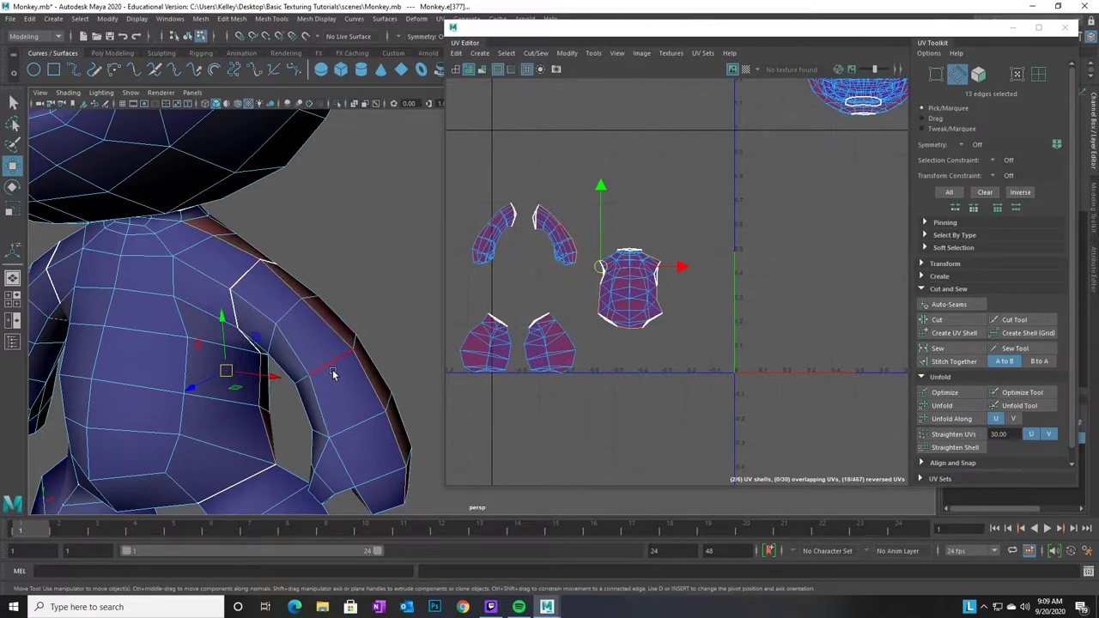
pyautogui.hotkey('ctrl', 'z')
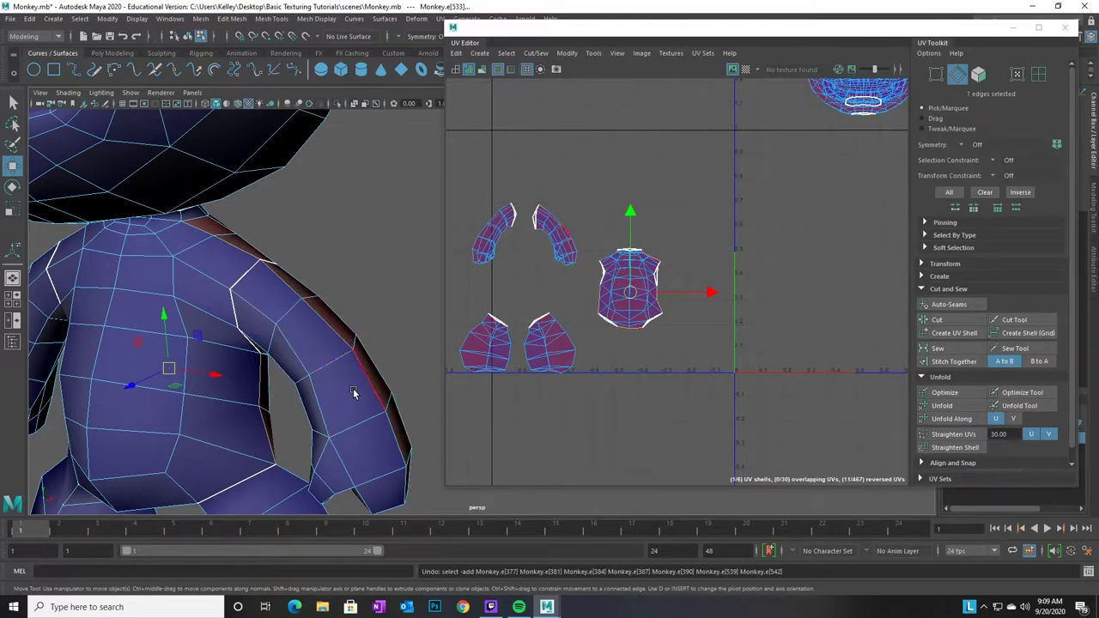
# Extend the edge selection along the top of the left shoulder up to the cut around the neck
pyautogui.keyDown('alt'); pyautogui.moveTo(294, 387); pyautogui.dragTo(396, 373, button='right'); pyautogui.keyUp('alt')
pyautogui.keyDown('alt'); pyautogui.moveTo(199, 320); pyautogui.dragTo(373, 429, button='middle'); pyautogui.keyUp('alt')
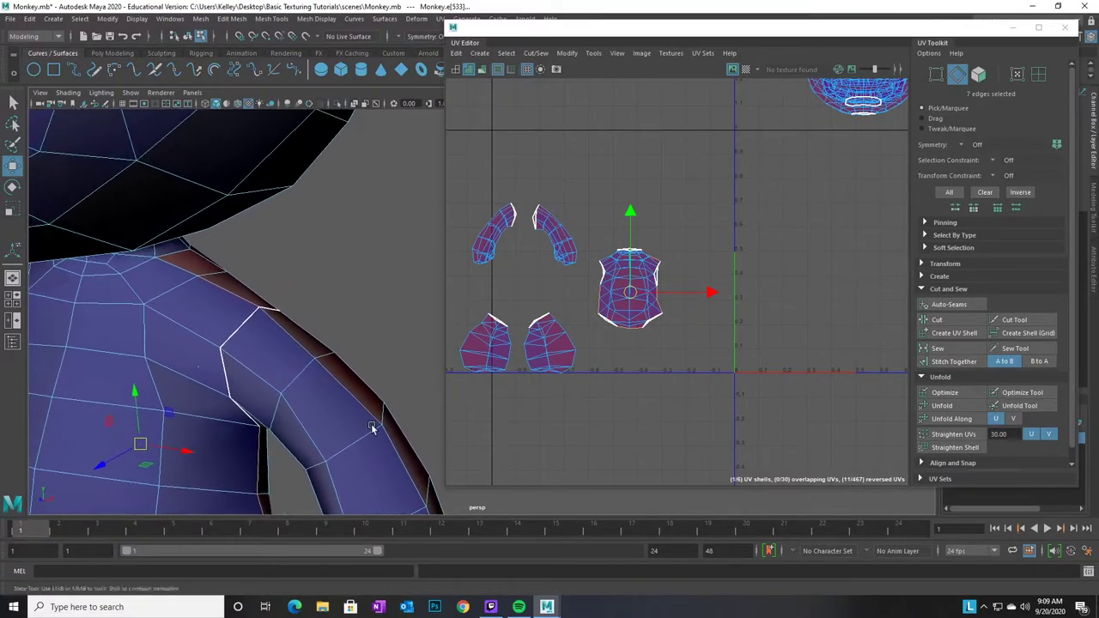
pyautogui.keyDown('alt'); pyautogui.moveTo(373, 429); pyautogui.dragTo(316, 390); pyautogui.keyUp('alt')
pyautogui.keyDown('alt'); pyautogui.moveTo(292, 197); pyautogui.dragTo(323, 438, button='middle'); pyautogui.keyUp('alt')
pyautogui.keyDown('alt'); pyautogui.moveTo(341, 438); pyautogui.dragTo(275, 248); pyautogui.keyUp('alt')
pyautogui.keyDown('alt'); pyautogui.moveTo(209, 425); pyautogui.dragTo(430, 478, button='right'); pyautogui.keyUp('alt')
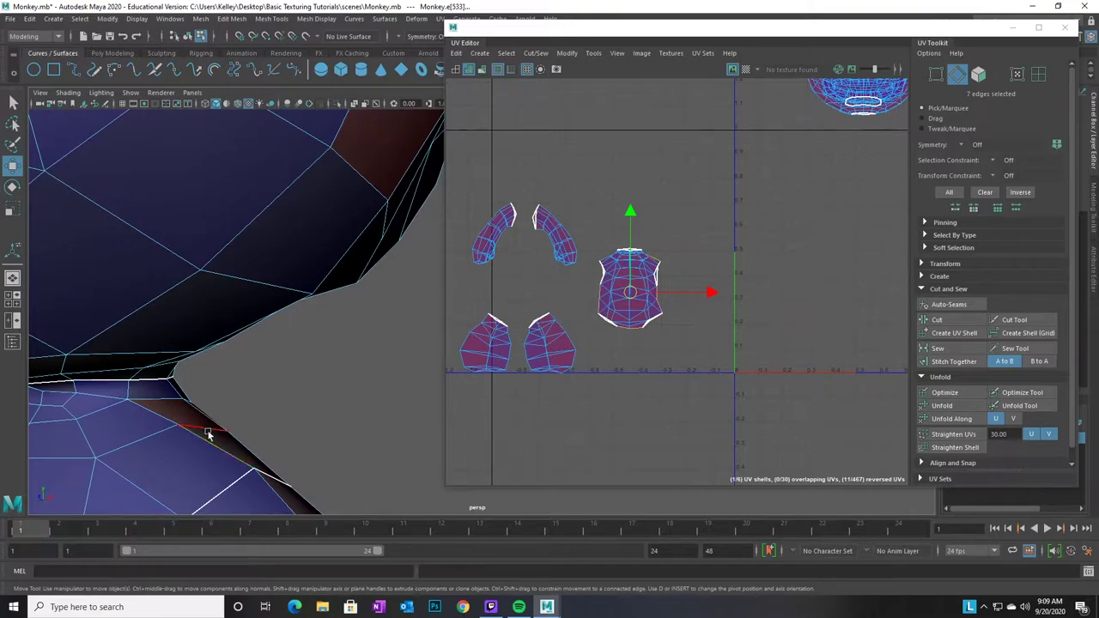
pyautogui.keyDown('shift'); pyautogui.click(155, 415); pyautogui.keyUp('shift')
pyautogui.keyDown('shift'); pyautogui.click(128, 391); pyautogui.keyUp('shift')
pyautogui.keyDown('alt'); pyautogui.moveTo(263, 463); pyautogui.dragTo(257, 319); pyautogui.keyUp('alt')
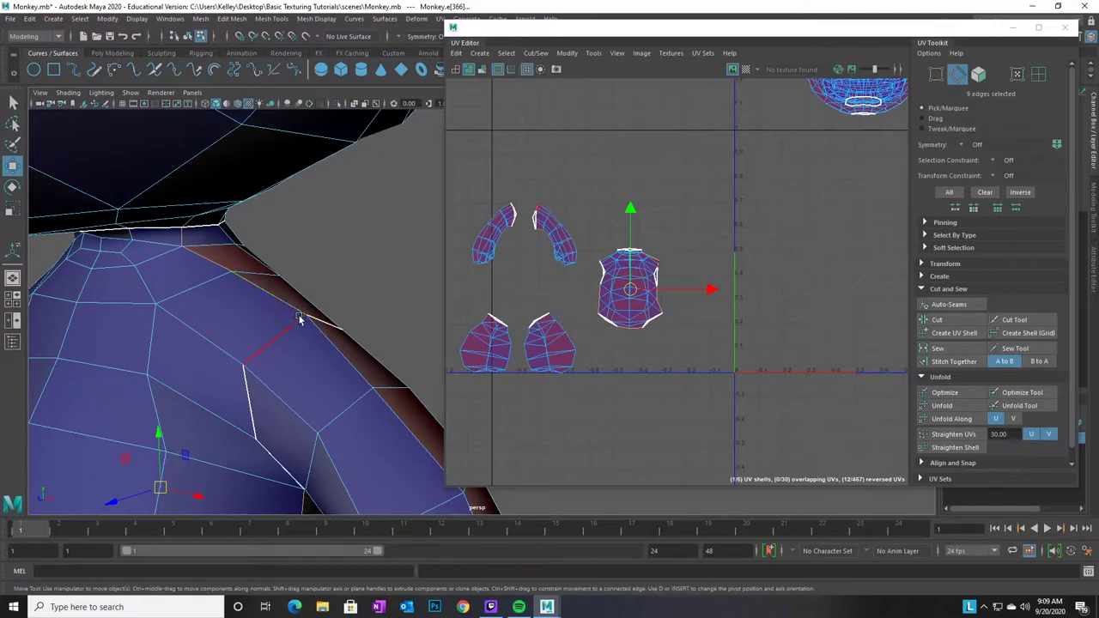
# Add the matching edges along the top of the right shoulder, between the arm cut and the neck cut
pyautogui.keyDown('alt'); pyautogui.moveTo(215, 362); pyautogui.dragTo(225, 365); pyautogui.keyUp('alt')
pyautogui.keyDown('alt'); pyautogui.moveTo(185, 366); pyautogui.dragTo(359, 336, button='middle'); pyautogui.keyUp('alt')
pyautogui.keyDown('alt'); pyautogui.moveTo(152, 360); pyautogui.dragTo(342, 338, button='middle'); pyautogui.keyUp('alt')
pyautogui.scroll(-5, 342, 341)
pyautogui.keyDown('alt'); pyautogui.moveTo(415, 327); pyautogui.dragTo(507, 322); pyautogui.keyUp('alt')
pyautogui.keyDown('alt'); pyautogui.moveTo(418, 260); pyautogui.dragTo(191, 275, button='middle'); pyautogui.keyUp('alt')
pyautogui.keyDown('alt'); pyautogui.moveTo(191, 275); pyautogui.dragTo(287, 282, button='right'); pyautogui.keyUp('alt')
pyautogui.keyDown('alt'); pyautogui.moveTo(292, 282); pyautogui.dragTo(315, 281); pyautogui.keyUp('alt')
pyautogui.keyDown('alt'); pyautogui.moveTo(314, 283); pyautogui.dragTo(335, 341, button='middle'); pyautogui.keyUp('alt')
pyautogui.keyDown('alt'); pyautogui.moveTo(336, 341); pyautogui.dragTo(330, 337); pyautogui.keyUp('alt')
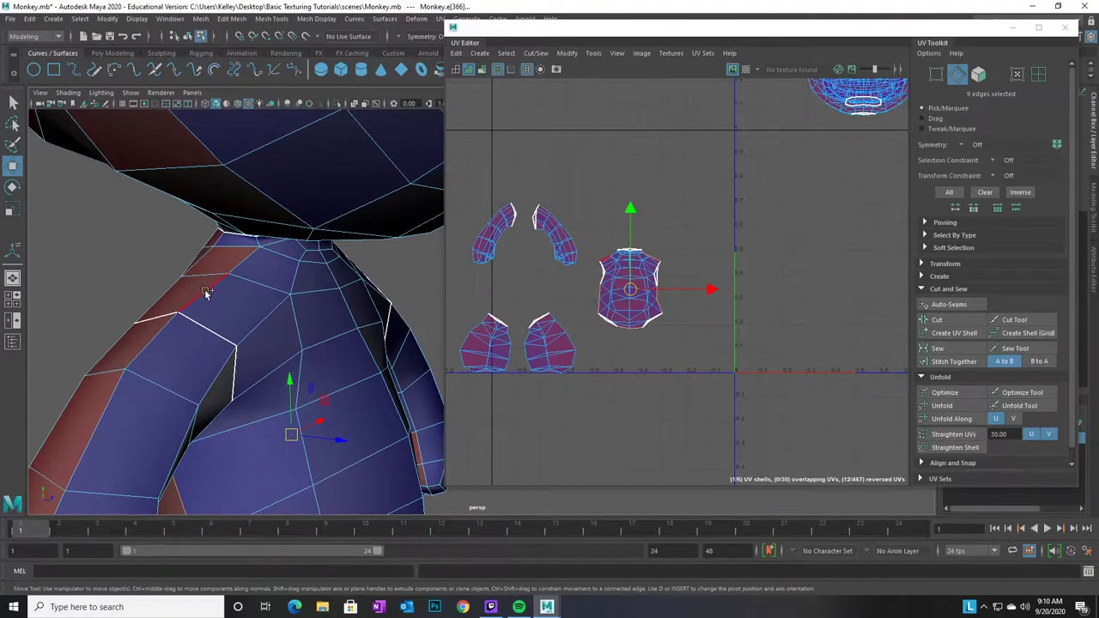
pyautogui.keyDown('shift'); pyautogui.click(206, 292); pyautogui.keyUp('shift')
# Cut the torso UVs along the selected side, shoulder and crotch edges to split the front from the back
pyautogui.keyDown('alt'); pyautogui.moveTo(334, 383); pyautogui.dragTo(91, 294, button='right'); pyautogui.keyUp('alt')
pyautogui.keyDown('alt'); pyautogui.moveTo(248, 342); pyautogui.dragTo(60, 212, button='middle'); pyautogui.keyUp('alt')
pyautogui.keyDown('alt'); pyautogui.moveTo(225, 275); pyautogui.dragTo(76, 290); pyautogui.keyUp('alt')
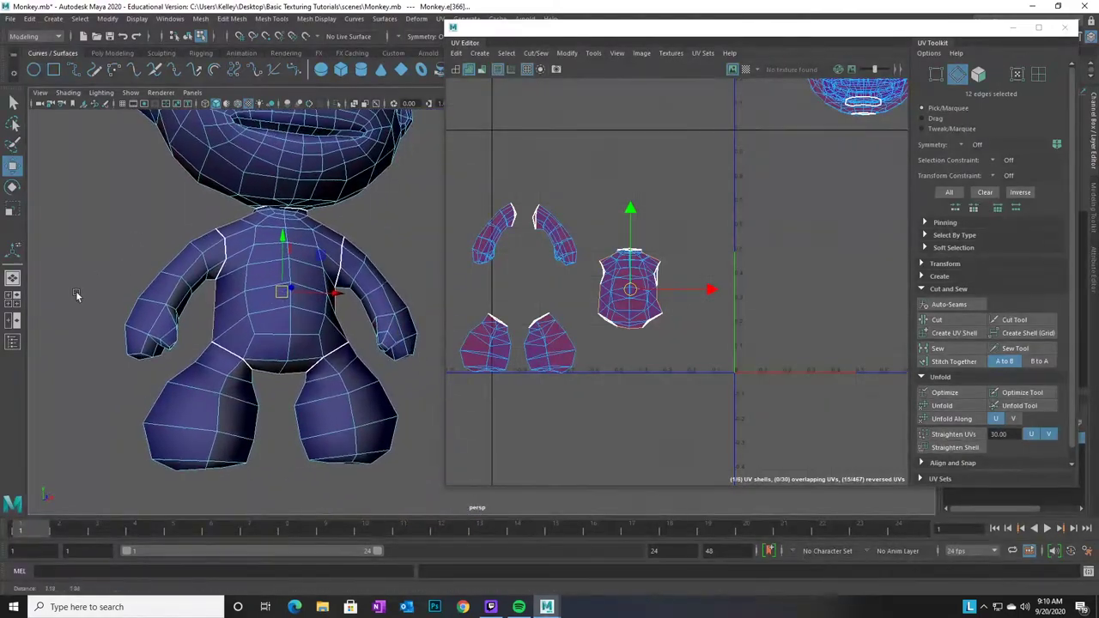
pyautogui.click(954, 323)
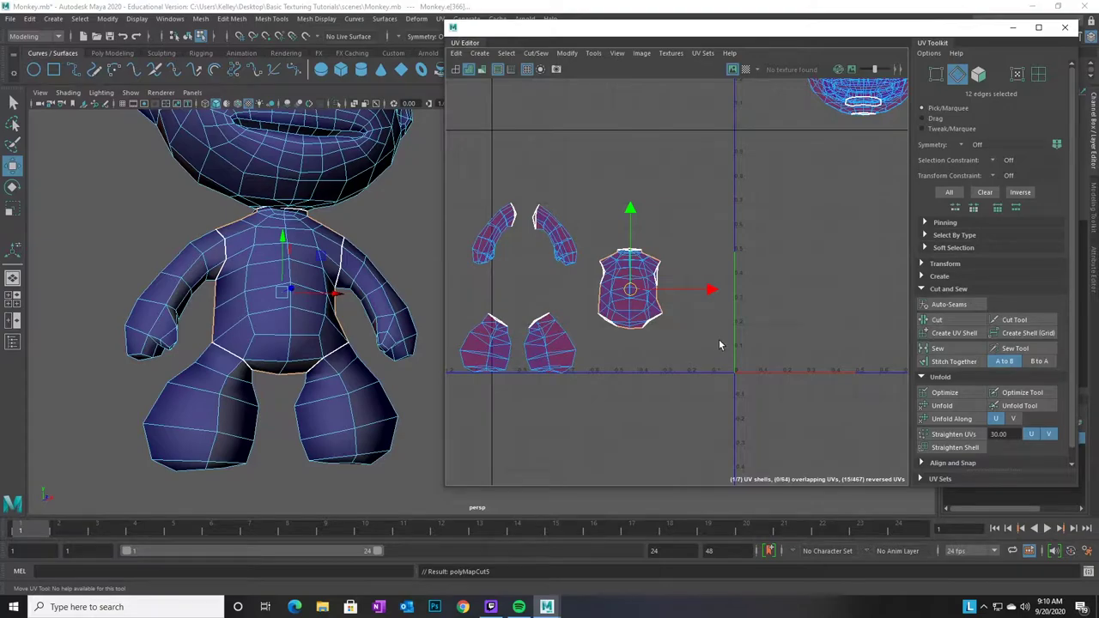
# Switch to UV shell selection and move the front torso shell sideways off the back torso shell
pyautogui.click(1039, 75)
pyautogui.click(635, 284)
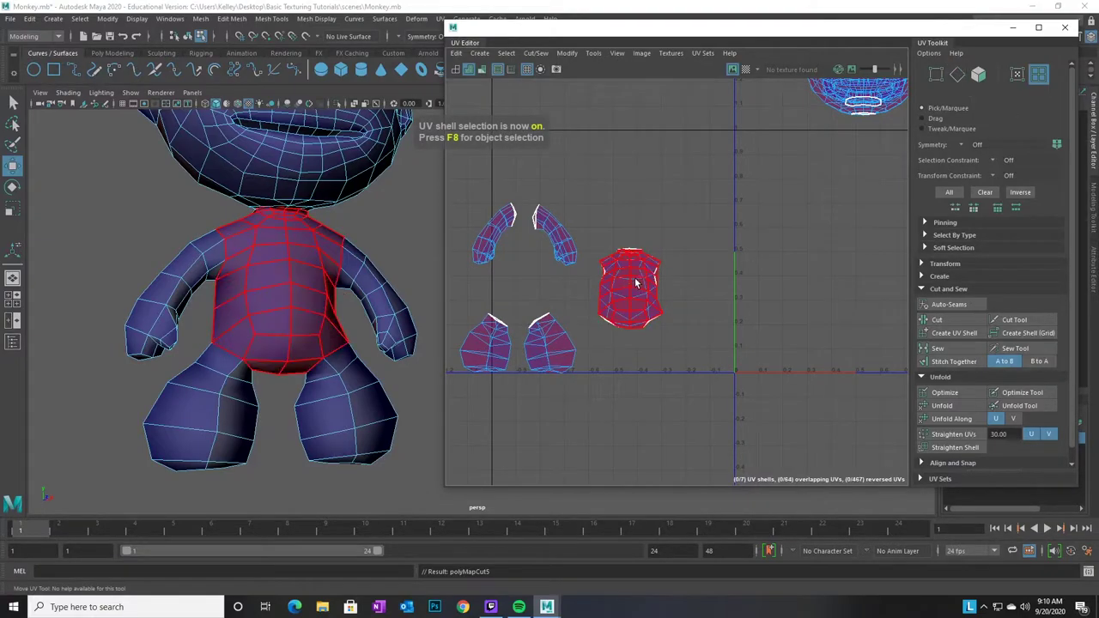
pyautogui.click(636, 283)
pyautogui.moveTo(711, 292)
pyautogui.mouseDown()
pyautogui.moveTo(768, 290)
pyautogui.moveTo(719, 289)
pyautogui.mouseUp()
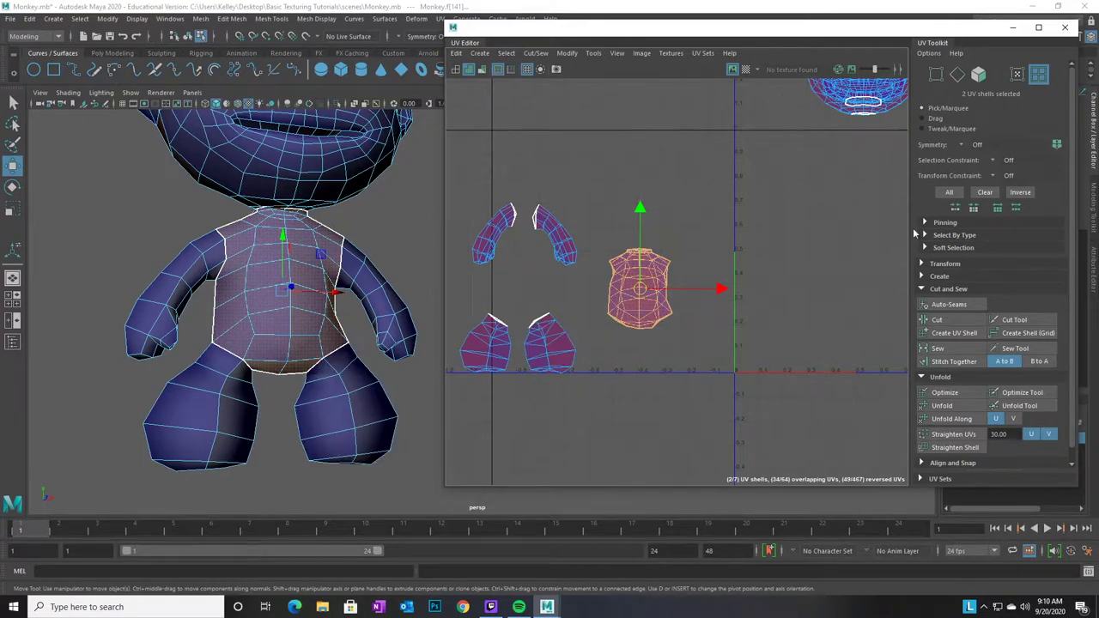
pyautogui.click(1038, 78)
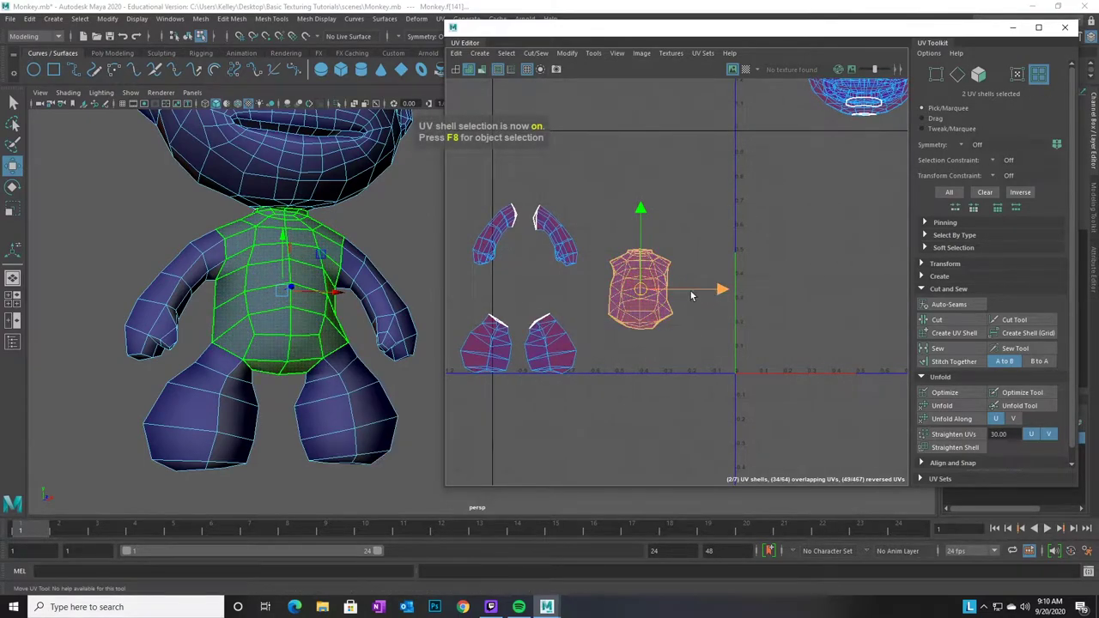
pyautogui.click(695, 295)
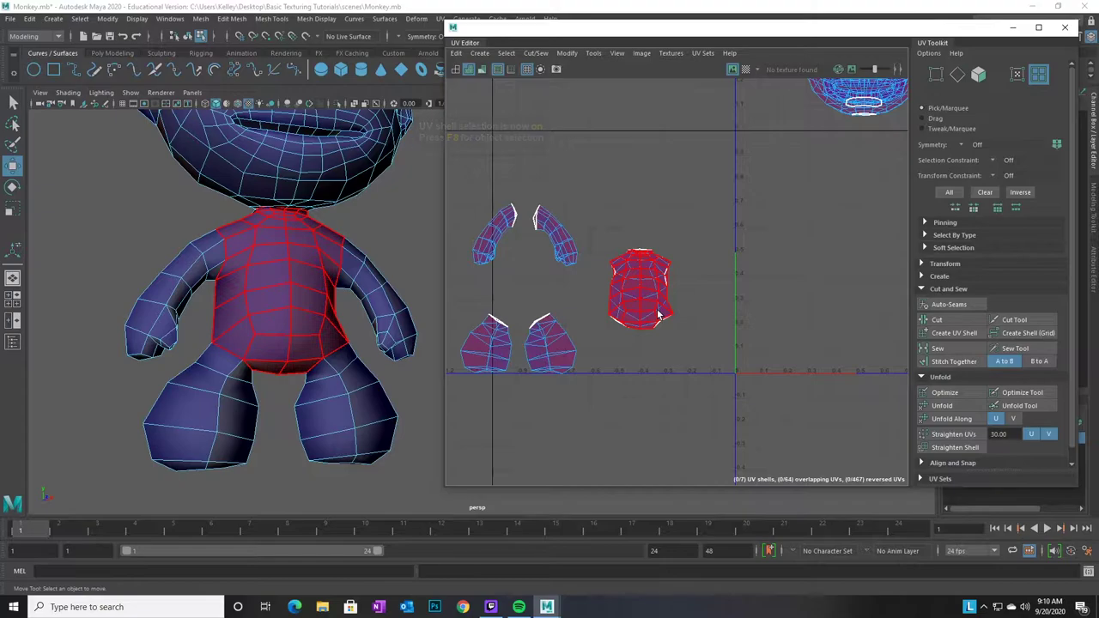
pyautogui.click(660, 315)
pyautogui.moveTo(720, 292); pyautogui.dragTo(794, 290)
pyautogui.click(702, 375)
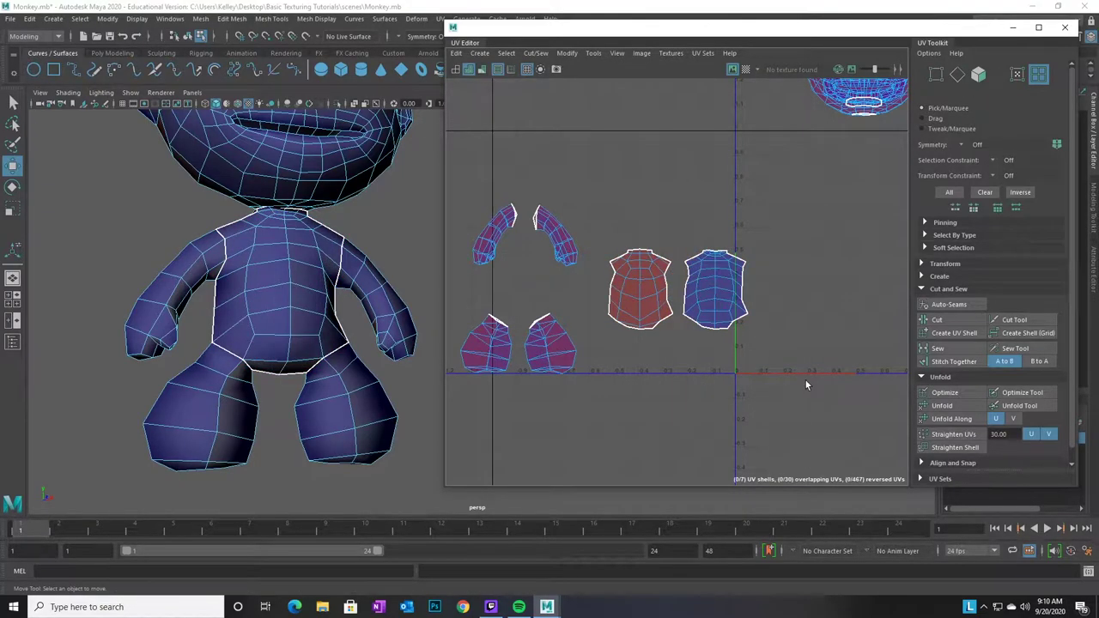
# Compare the front and back torso shells up close with the model, and switch to UV selection
pyautogui.keyDown('alt'); pyautogui.moveTo(796, 374); pyautogui.dragTo(771, 369, button='middle'); pyautogui.keyUp('alt')
pyautogui.keyDown('alt'); pyautogui.moveTo(664, 353); pyautogui.dragTo(825, 360, button='right'); pyautogui.keyUp('alt')
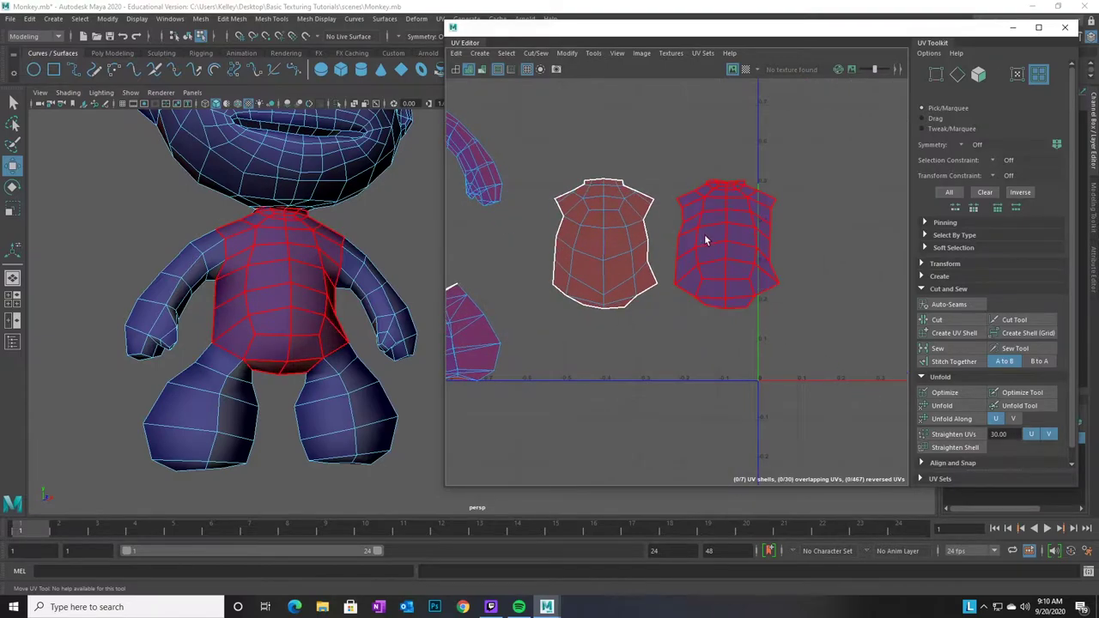
pyautogui.keyDown('alt'); pyautogui.moveTo(713, 367); pyautogui.dragTo(686, 366, button='middle'); pyautogui.keyUp('alt')
pyautogui.keyDown('alt'); pyautogui.moveTo(642, 388); pyautogui.dragTo(724, 386, button='right'); pyautogui.keyUp('alt')
pyautogui.keyDown('alt'); pyautogui.moveTo(646, 321); pyautogui.dragTo(660, 372, button='middle'); pyautogui.keyUp('alt')
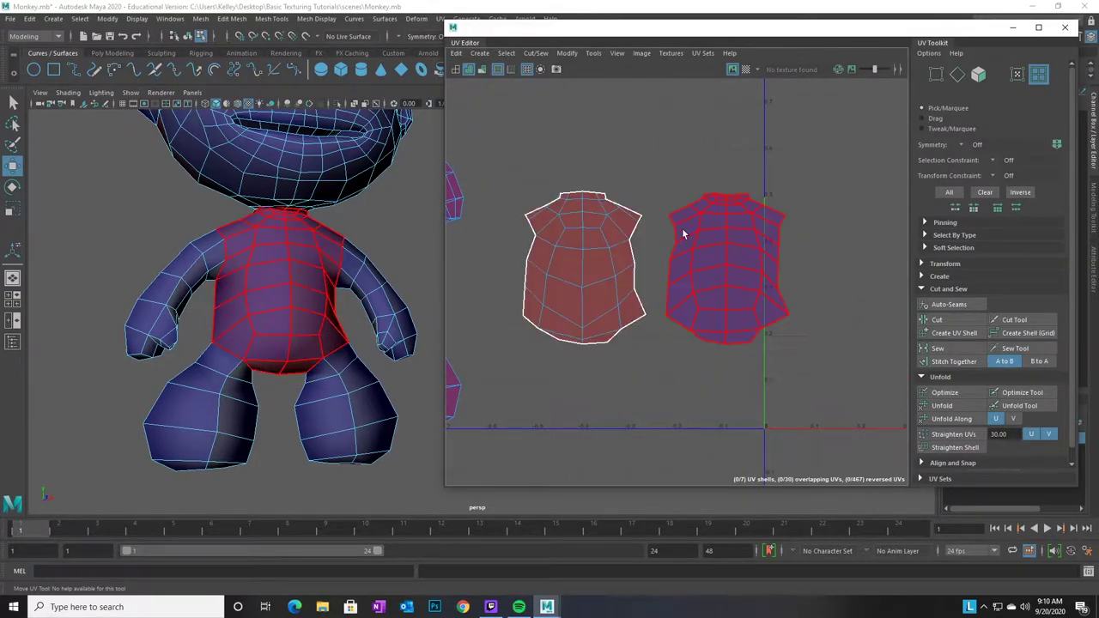
pyautogui.keyDown('alt'); pyautogui.moveTo(407, 358); pyautogui.dragTo(318, 344); pyautogui.keyUp('alt')
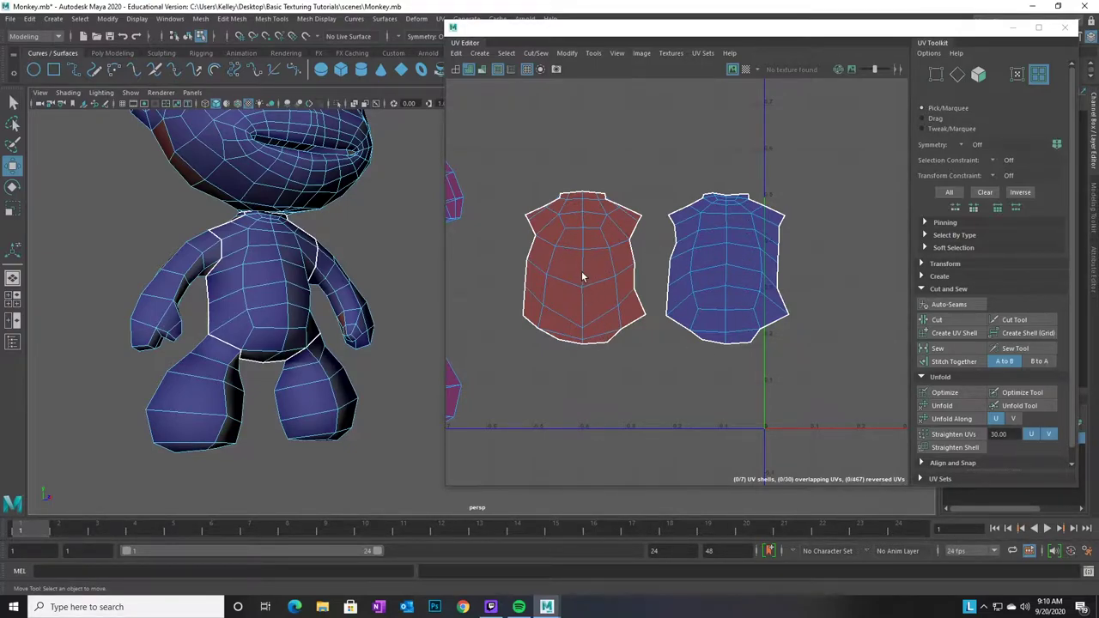
pyautogui.moveTo(579, 260); pyautogui.dragTo(625, 265, button='right')
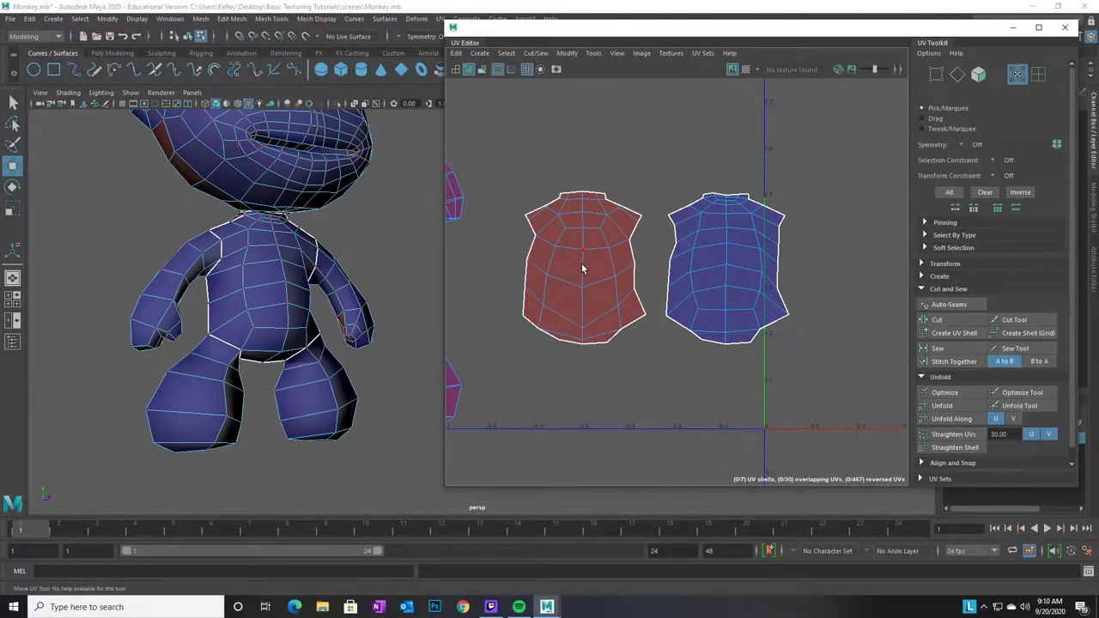
# Select all UVs of the reversed back torso shell and flip it
pyautogui.moveTo(497, 150); pyautogui.dragTo(655, 366)
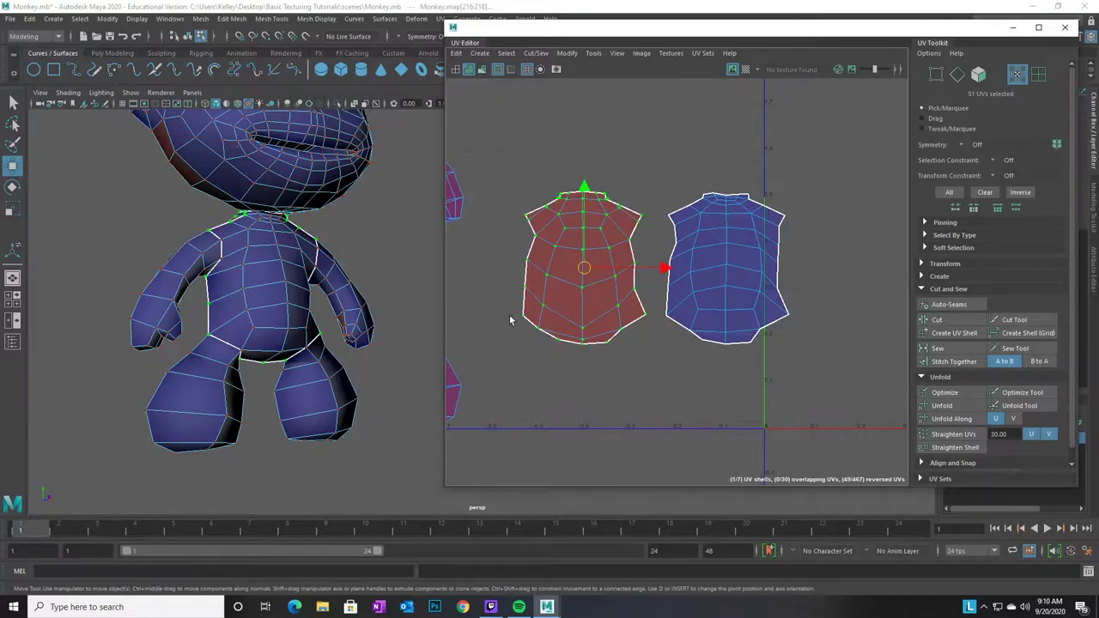
pyautogui.moveTo(591, 299); pyautogui.dragTo(591, 299, button='right')
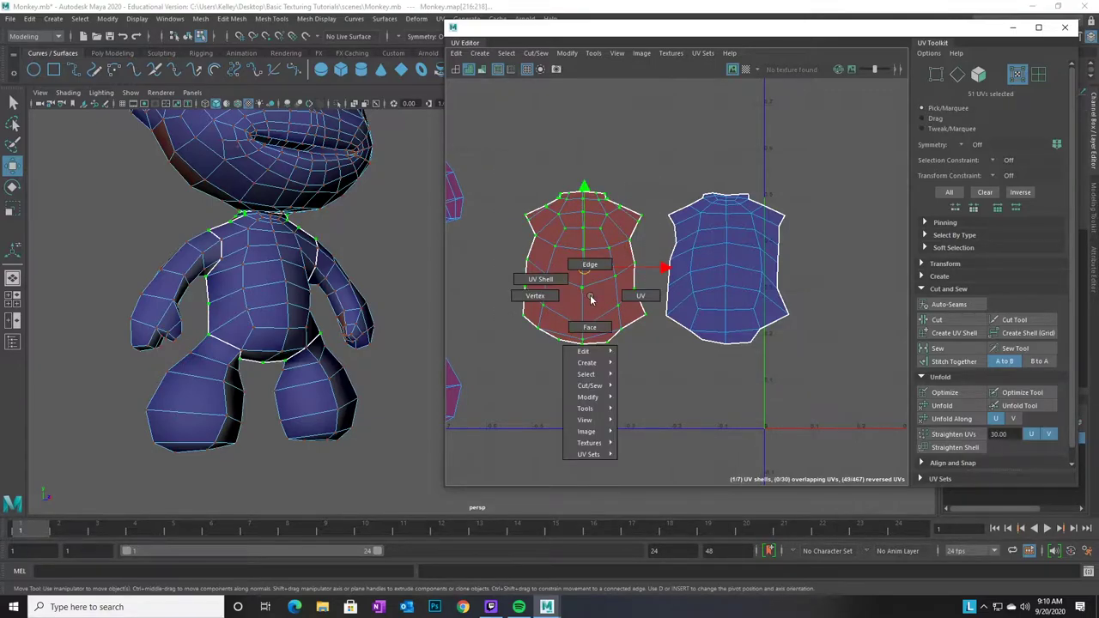
pyautogui.moveTo(599, 399)
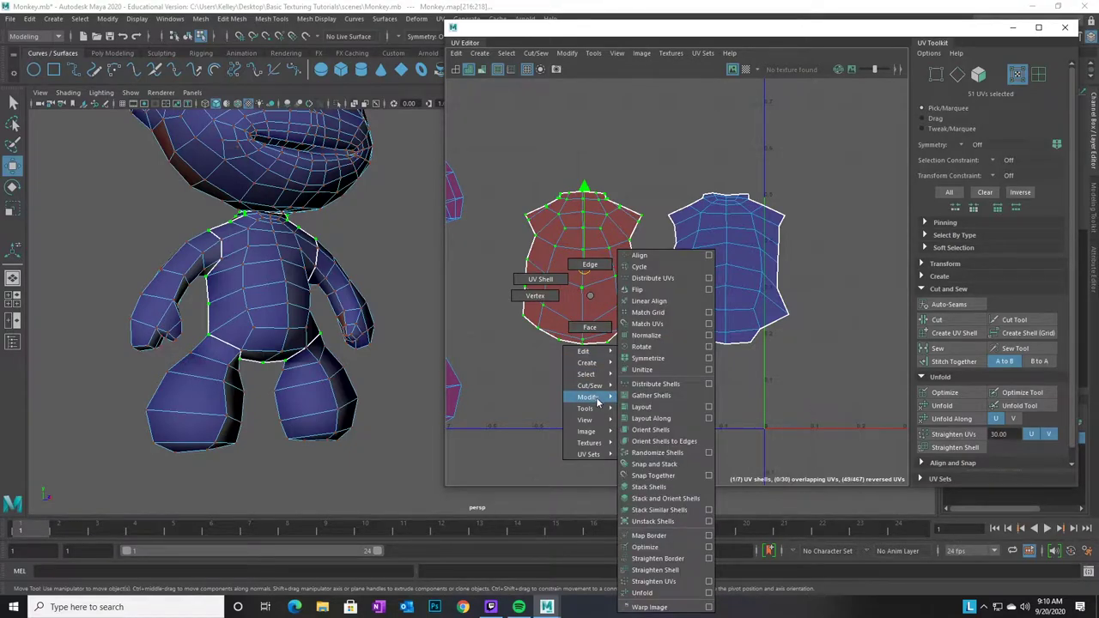
pyautogui.click(647, 292)
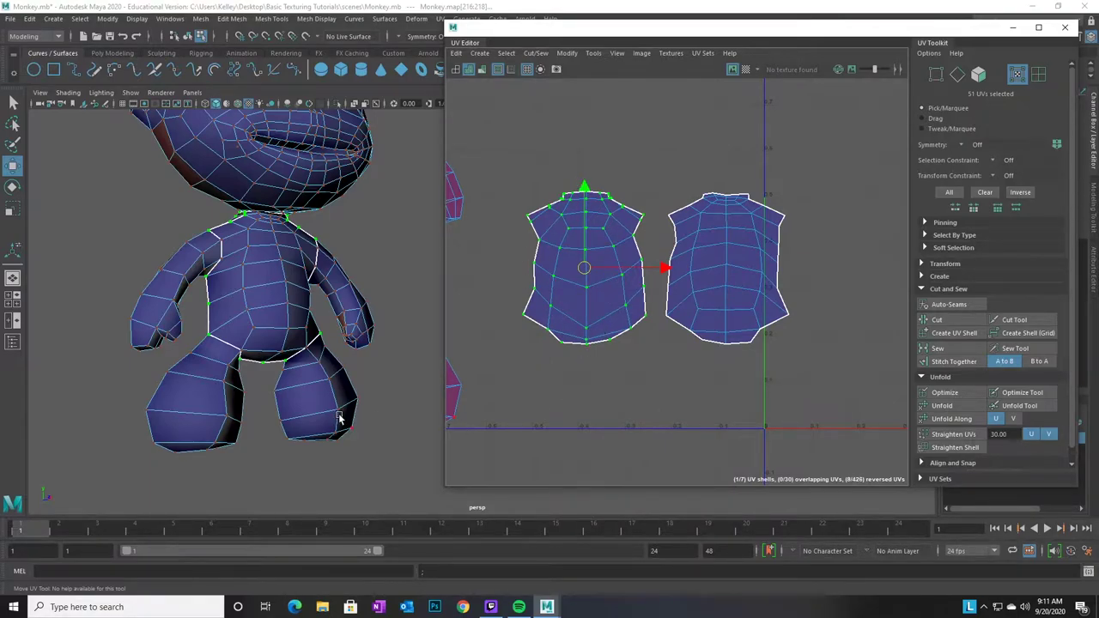
# Check the flipped back torso on the model from behind and the side, along with the arm and leg shells
pyautogui.keyDown('alt'); pyautogui.moveTo(375, 371); pyautogui.dragTo(235, 338, button='right'); pyautogui.keyUp('alt')
pyautogui.keyDown('alt'); pyautogui.moveTo(235, 337); pyautogui.dragTo(294, 230); pyautogui.keyUp('alt')
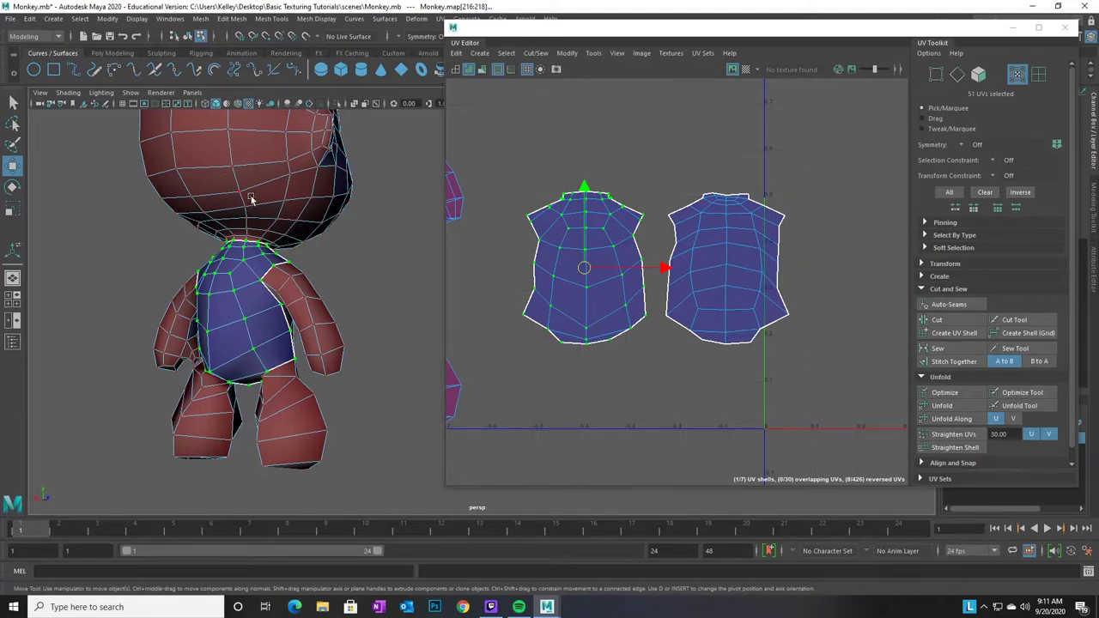
pyautogui.keyDown('alt'); pyautogui.moveTo(346, 326); pyautogui.dragTo(198, 146); pyautogui.keyUp('alt')
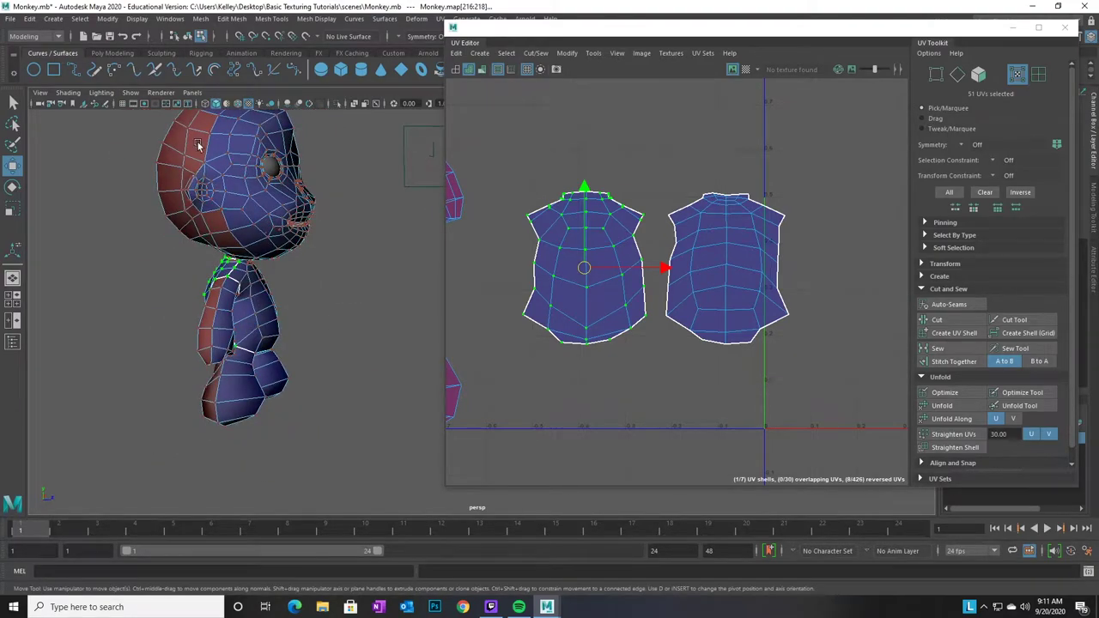
pyautogui.keyDown('alt'); pyautogui.moveTo(255, 333); pyautogui.dragTo(337, 342); pyautogui.keyUp('alt')
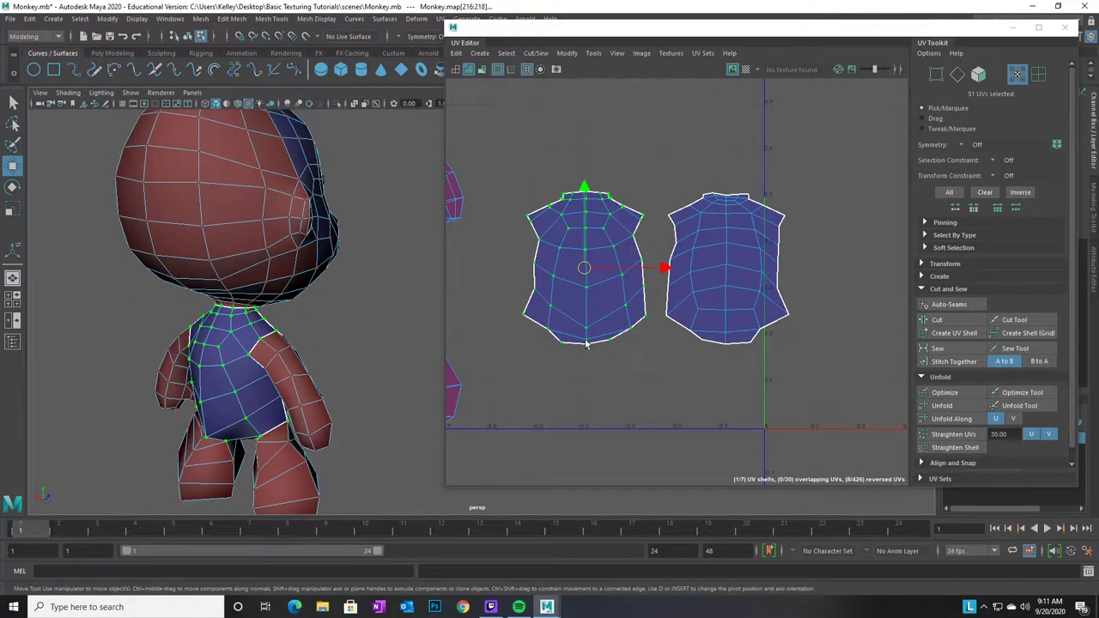
pyautogui.keyDown('alt'); pyautogui.moveTo(391, 364); pyautogui.dragTo(249, 328); pyautogui.keyUp('alt')
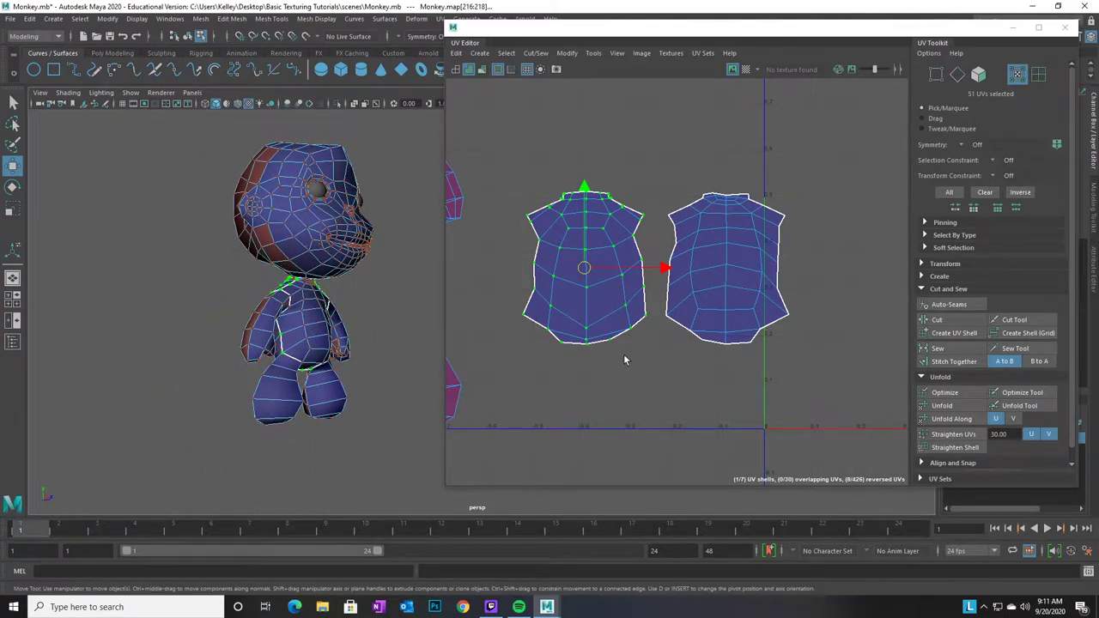
pyautogui.keyDown('alt'); pyautogui.moveTo(579, 373); pyautogui.dragTo(638, 378, button='right'); pyautogui.keyUp('alt')
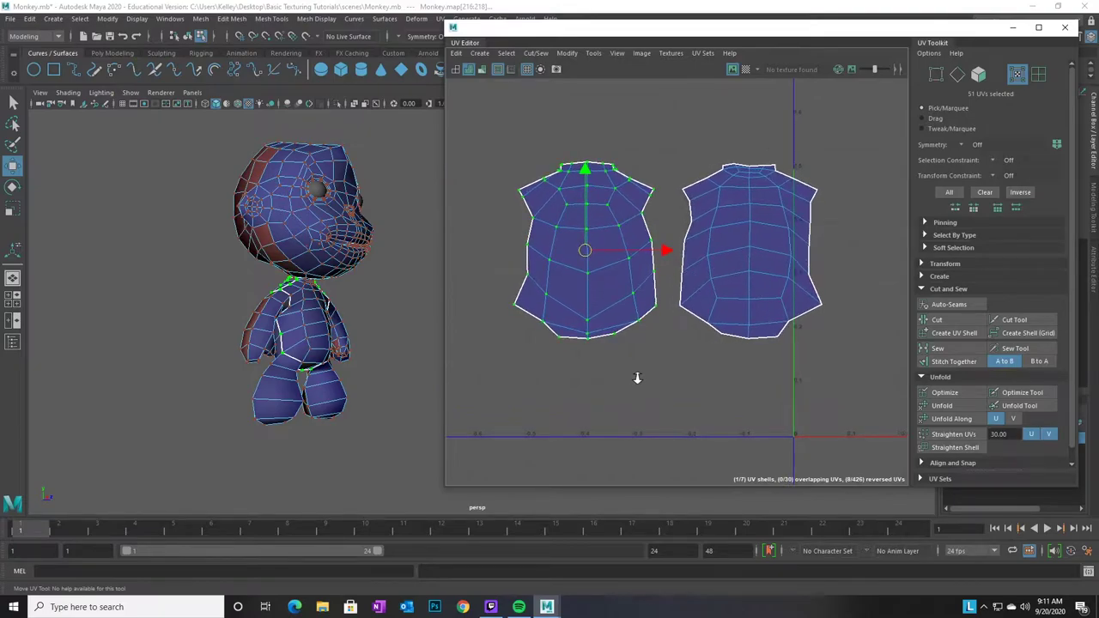
pyautogui.keyDown('alt'); pyautogui.moveTo(558, 340); pyautogui.dragTo(635, 366, button='middle'); pyautogui.keyUp('alt')
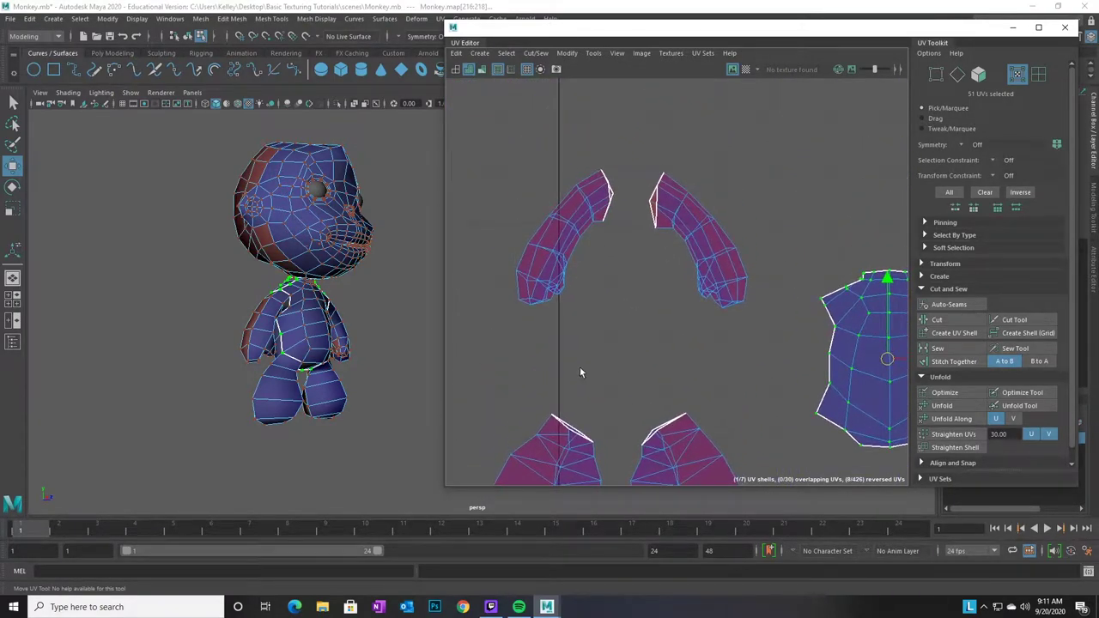
# Switch to edge selection and select the four edges around the sole of one foot on the model
pyautogui.keyDown('alt'); pyautogui.moveTo(368, 410); pyautogui.dragTo(368, 375); pyautogui.keyUp('alt')
pyautogui.keyDown('alt'); pyautogui.moveTo(321, 492); pyautogui.dragTo(317, 405, button='middle'); pyautogui.keyUp('alt')
pyautogui.keyDown('alt'); pyautogui.moveTo(264, 359); pyautogui.dragTo(270, 322, button='right'); pyautogui.keyUp('alt')
pyautogui.moveTo(272, 322)
pyautogui.keyDown('alt'); pyautogui.mouseDown()
pyautogui.moveTo(353, 297)
pyautogui.moveTo(380, 352)
pyautogui.moveTo(383, 334)
pyautogui.moveTo(278, 331)
pyautogui.mouseUp(); pyautogui.keyUp('alt')
pyautogui.keyDown('alt'); pyautogui.moveTo(304, 334); pyautogui.dragTo(385, 370, button='middle'); pyautogui.keyUp('alt')
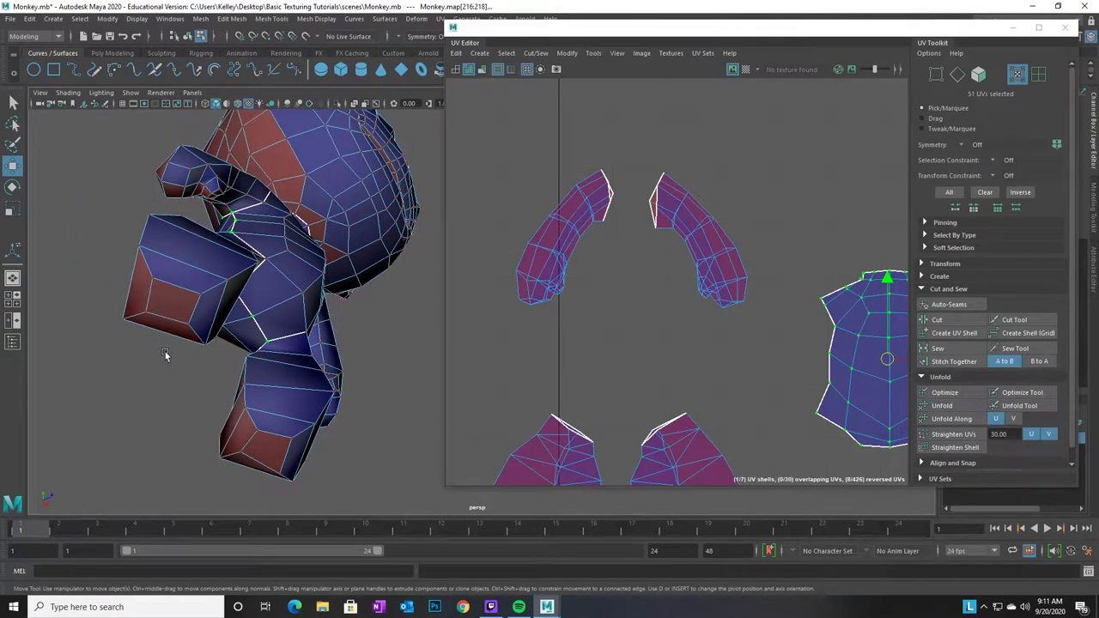
pyautogui.moveTo(168, 292); pyautogui.dragTo(169, 262, button='right')
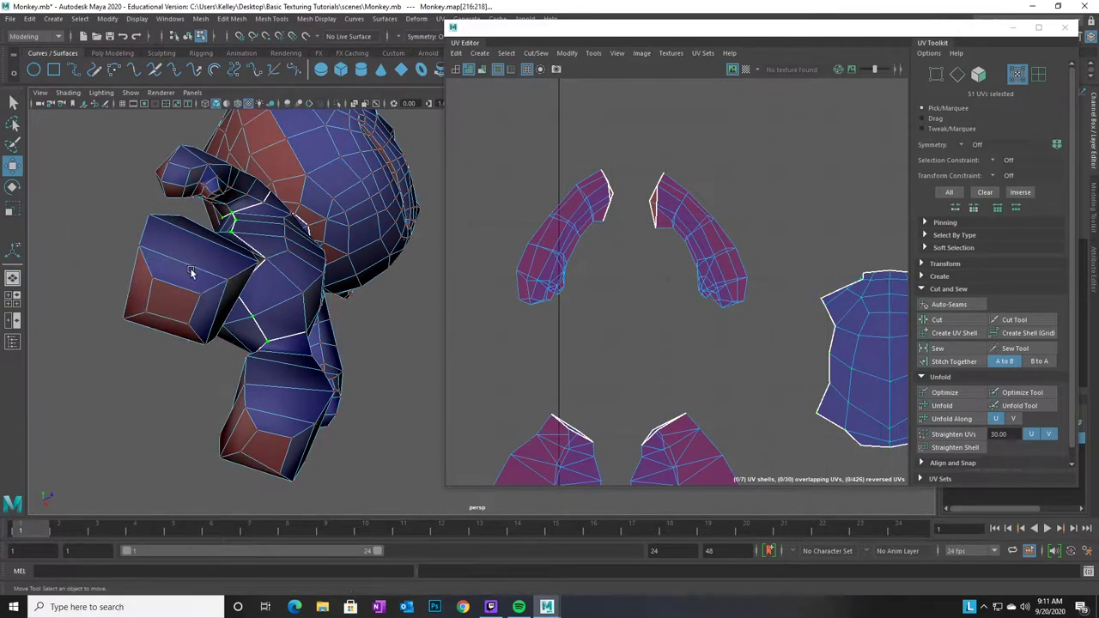
pyautogui.click(194, 266)
pyautogui.keyDown('shift'); pyautogui.click(180, 334); pyautogui.keyUp('shift')
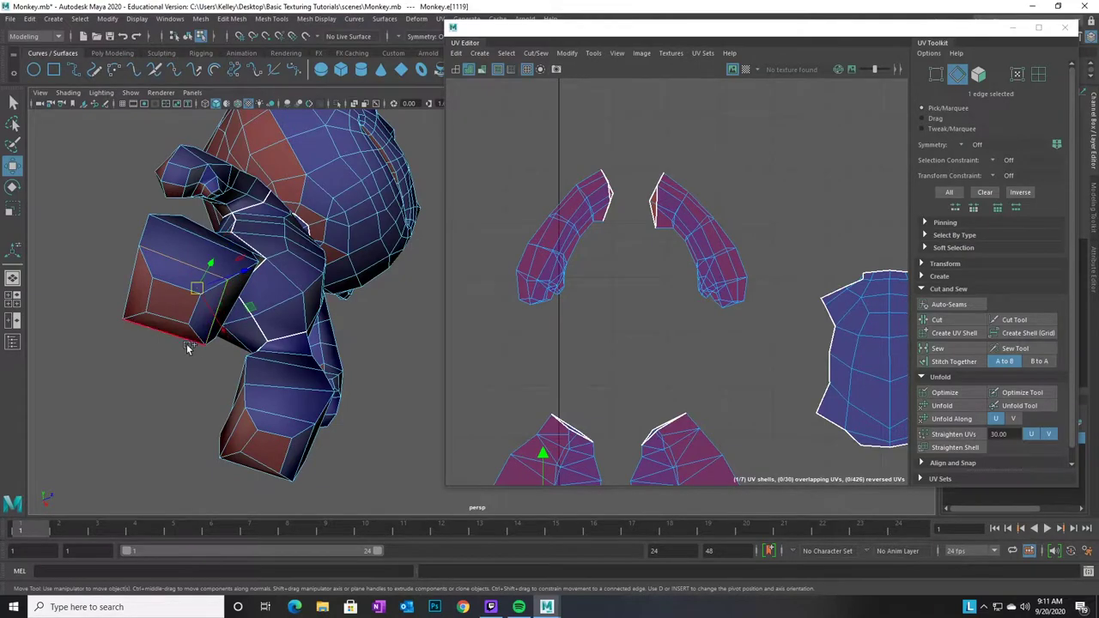
pyautogui.keyDown('shift'); pyautogui.click(131, 296); pyautogui.keyUp('shift')
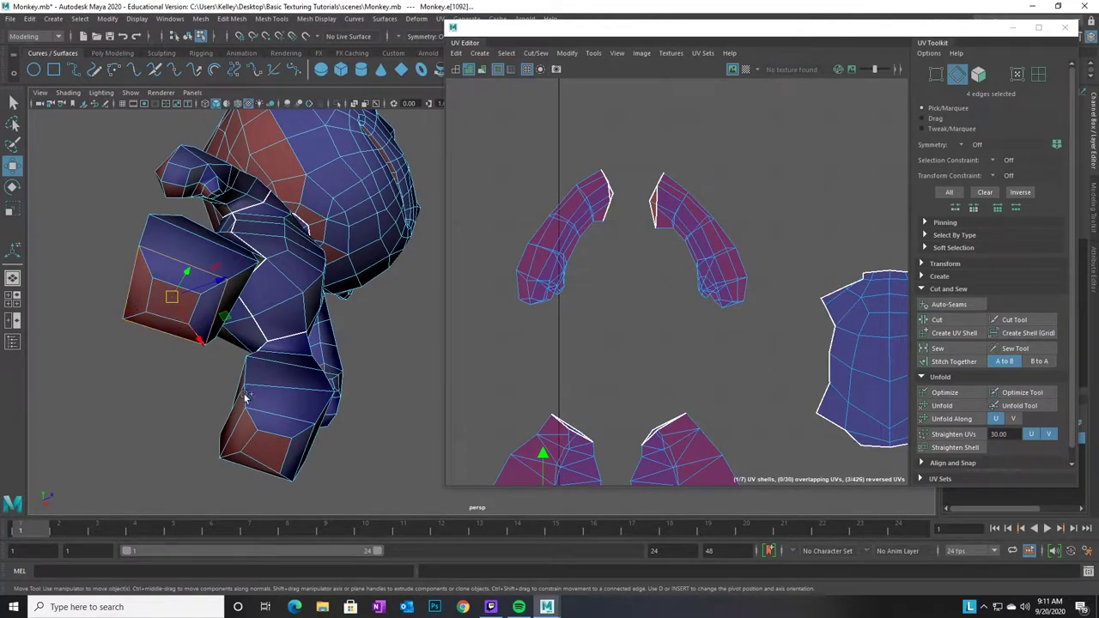
# Add the four edges around the other foot's sole and cut the UVs along the selected edges
pyautogui.keyDown('shift'); pyautogui.click(284, 419); pyautogui.keyUp('shift')
pyautogui.keyDown('shift'); pyautogui.click(305, 456); pyautogui.keyUp('shift')
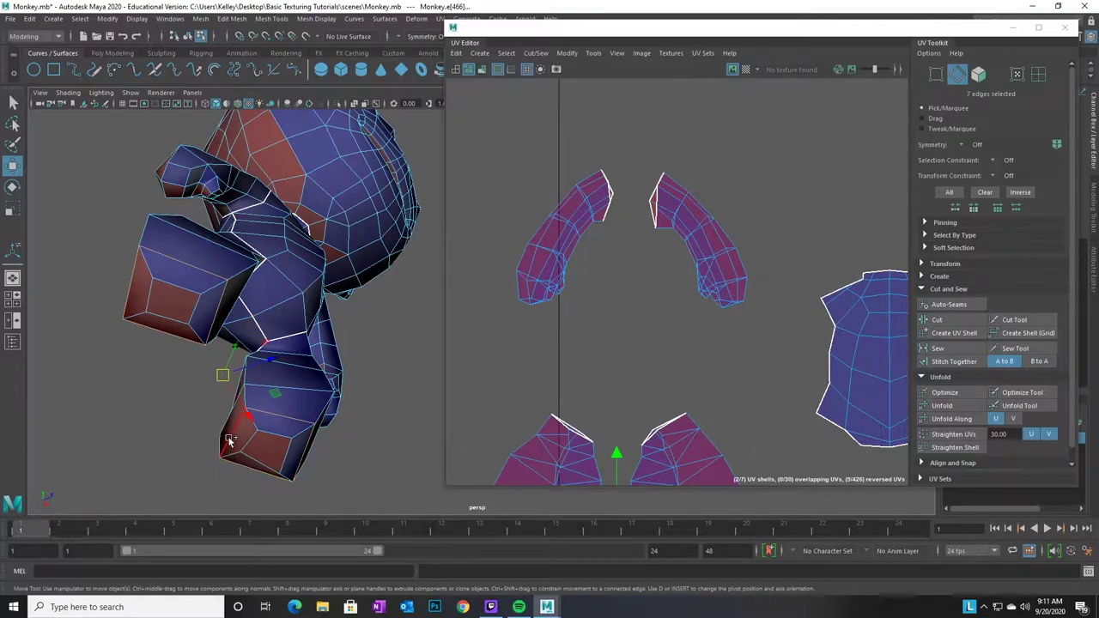
pyautogui.click(948, 323)
pyautogui.keyDown('alt'); pyautogui.moveTo(720, 369); pyautogui.dragTo(650, 389, button='right'); pyautogui.keyUp('alt')
pyautogui.keyDown('alt'); pyautogui.moveTo(631, 368); pyautogui.dragTo(610, 214, button='middle'); pyautogui.keyUp('alt')
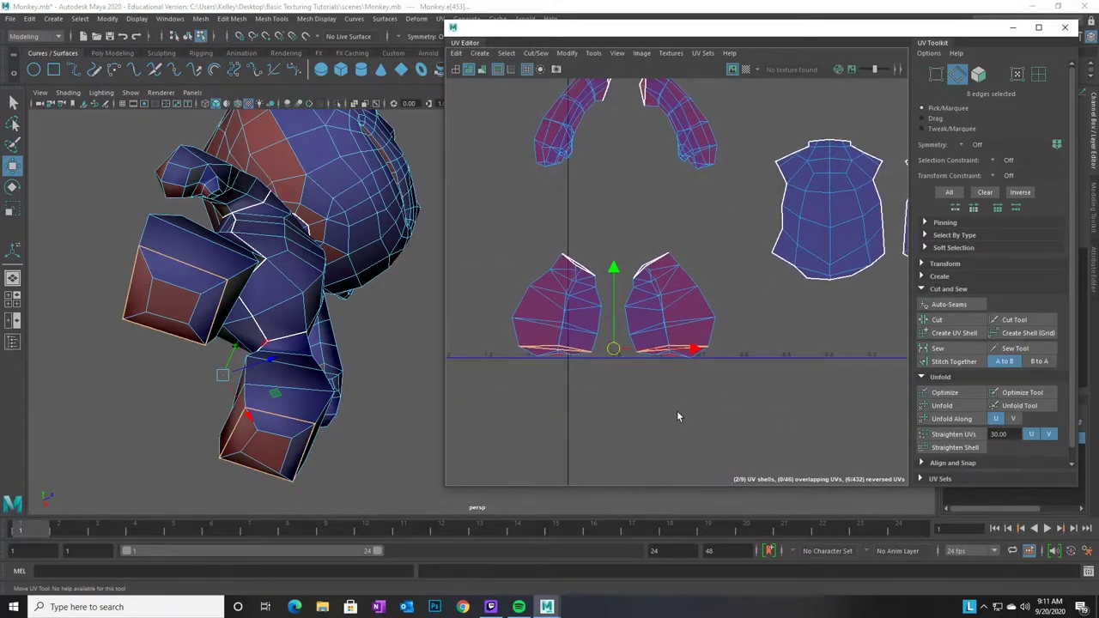
pyautogui.click(676, 411)
# Switch to UV shell selection and move both sole shells straight down, clear of the leg shells
pyautogui.click(1039, 74)
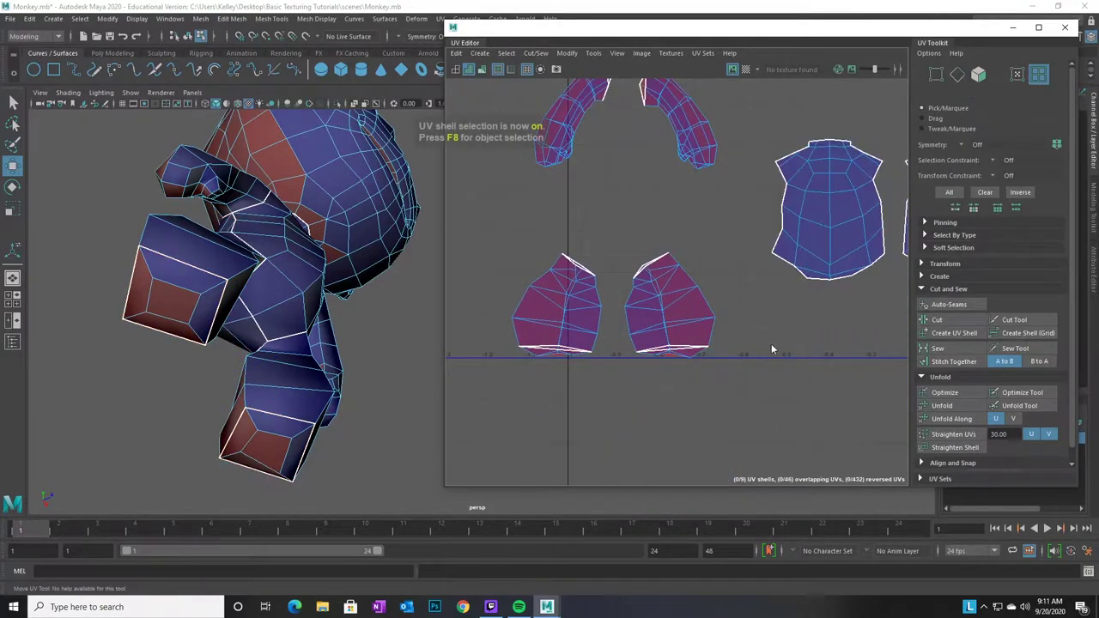
pyautogui.click(673, 309)
pyautogui.press('w')
pyautogui.moveTo(672, 273); pyautogui.dragTo(672, 330)
pyautogui.click(566, 309)
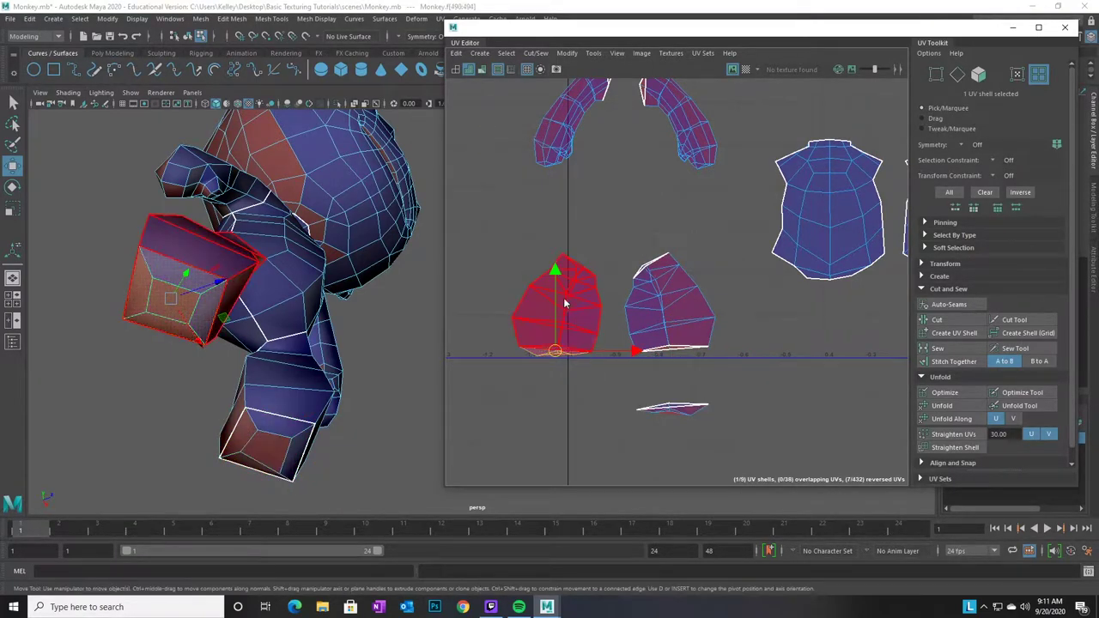
pyautogui.moveTo(557, 273); pyautogui.dragTo(554, 333)
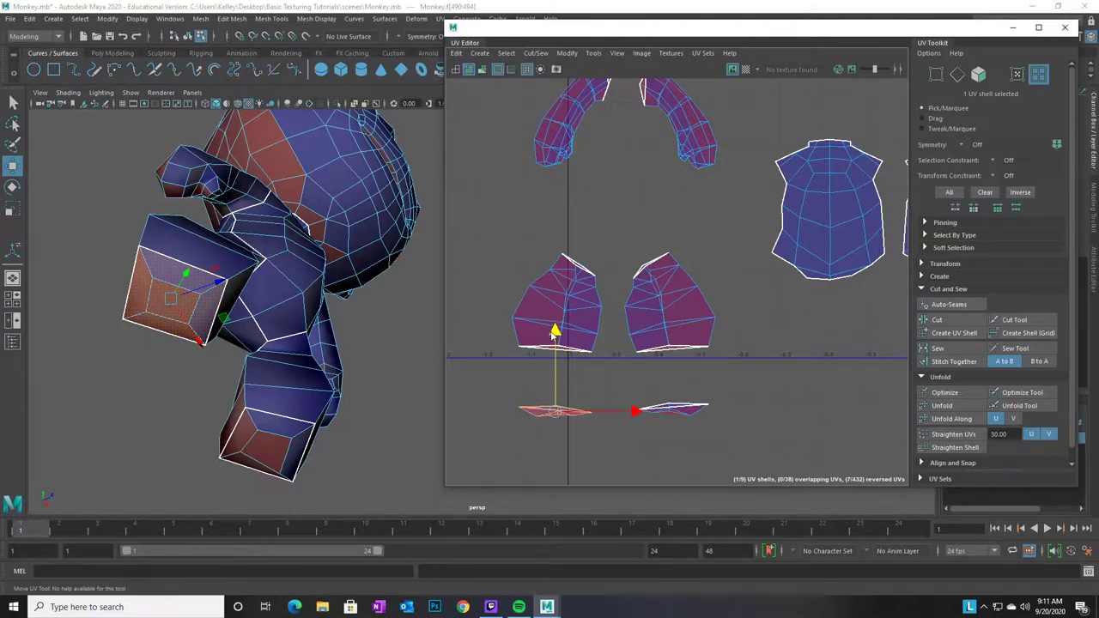
# Select both sole shells and planar-project them from the Y axis, fitted to the bounding box with the width/height ratio kept
pyautogui.scroll(-3, 758, 434)
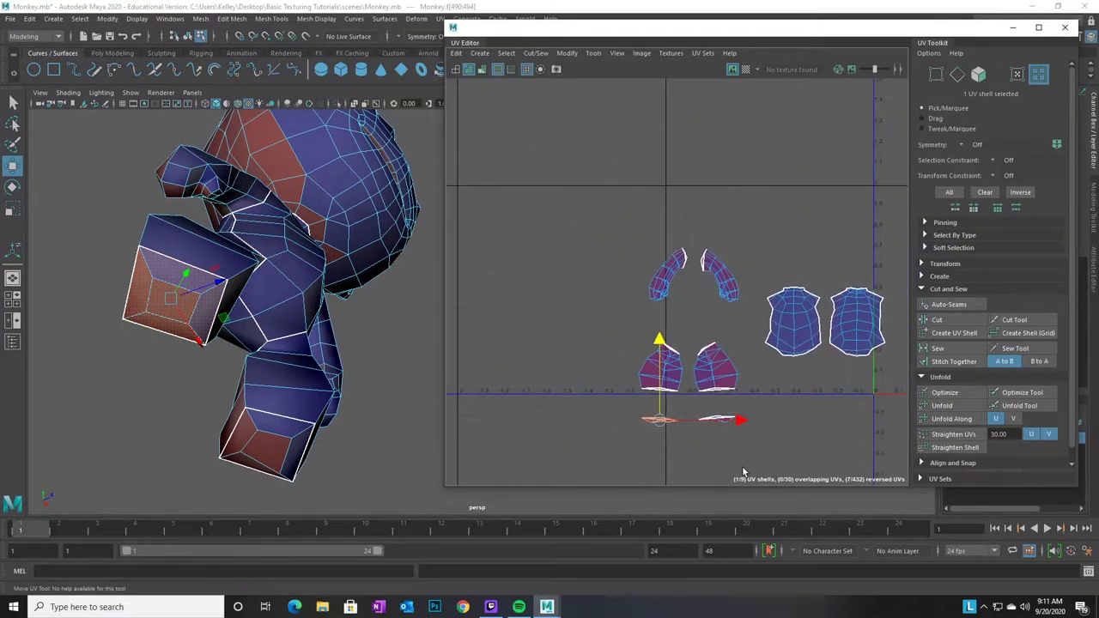
pyautogui.moveTo(761, 405); pyautogui.dragTo(626, 454)
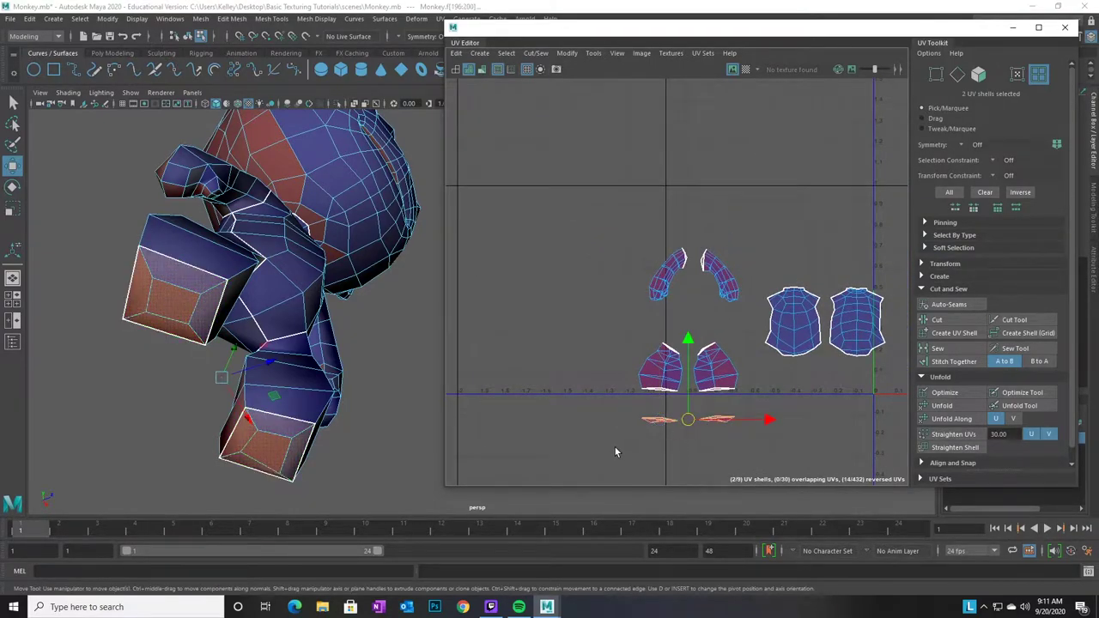
pyautogui.keyDown('alt'); pyautogui.moveTo(811, 420); pyautogui.dragTo(685, 392, button='middle'); pyautogui.keyUp('alt')
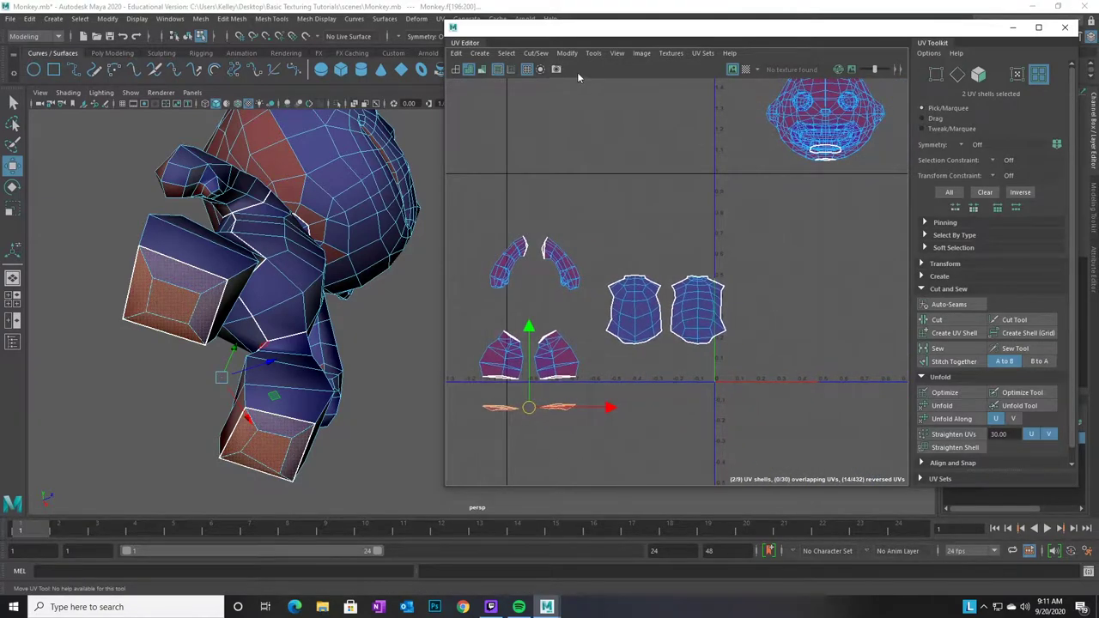
pyautogui.moveTo(574, 32); pyautogui.dragTo(599, 77)
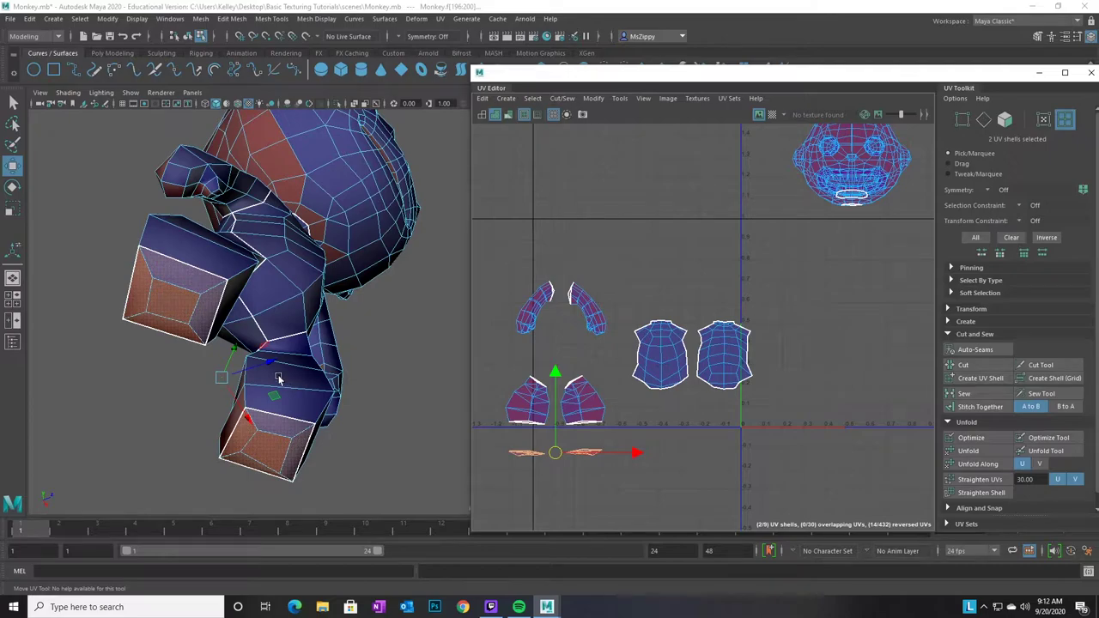
pyautogui.keyDown('alt'); pyautogui.moveTo(335, 434); pyautogui.dragTo(370, 461); pyautogui.keyUp('alt')
pyautogui.keyDown('alt'); pyautogui.moveTo(400, 335); pyautogui.dragTo(402, 334); pyautogui.keyUp('alt')
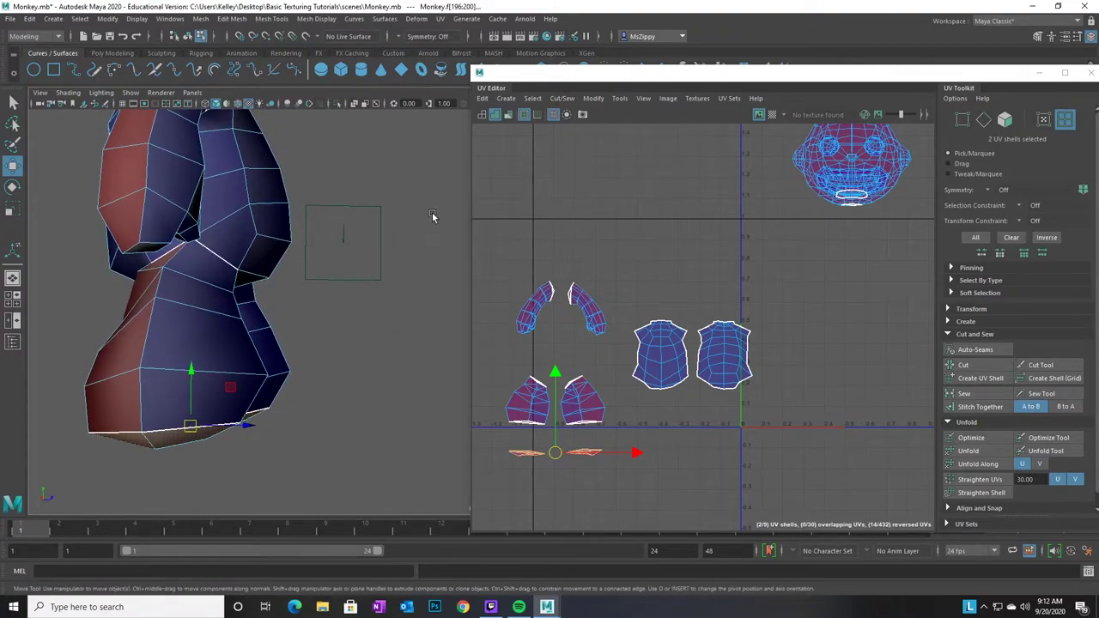
pyautogui.click(441, 19)
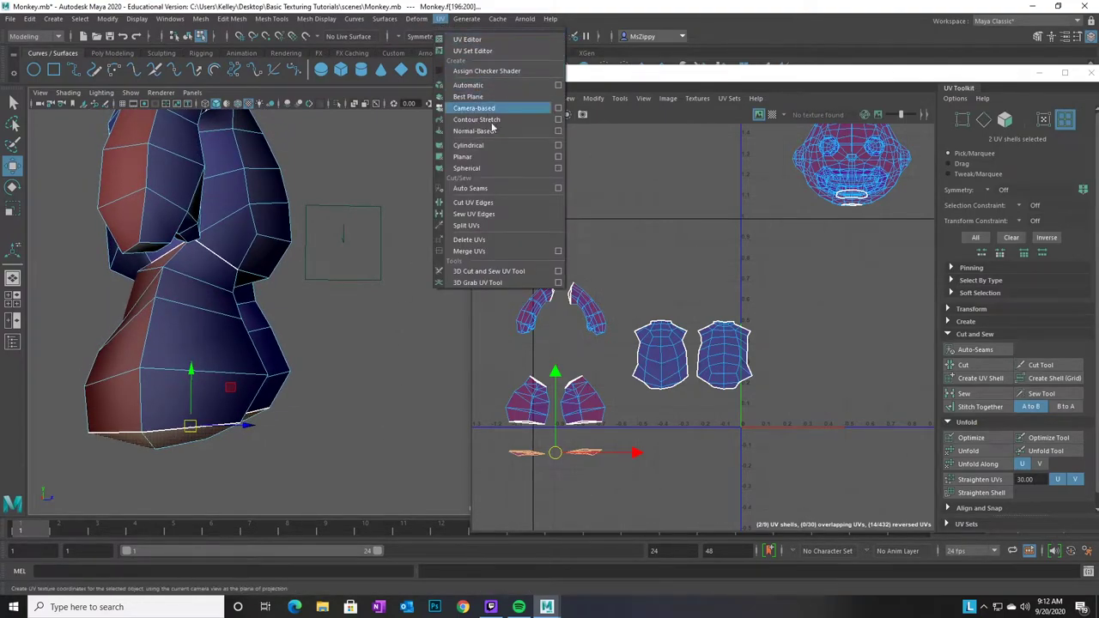
pyautogui.click(559, 160)
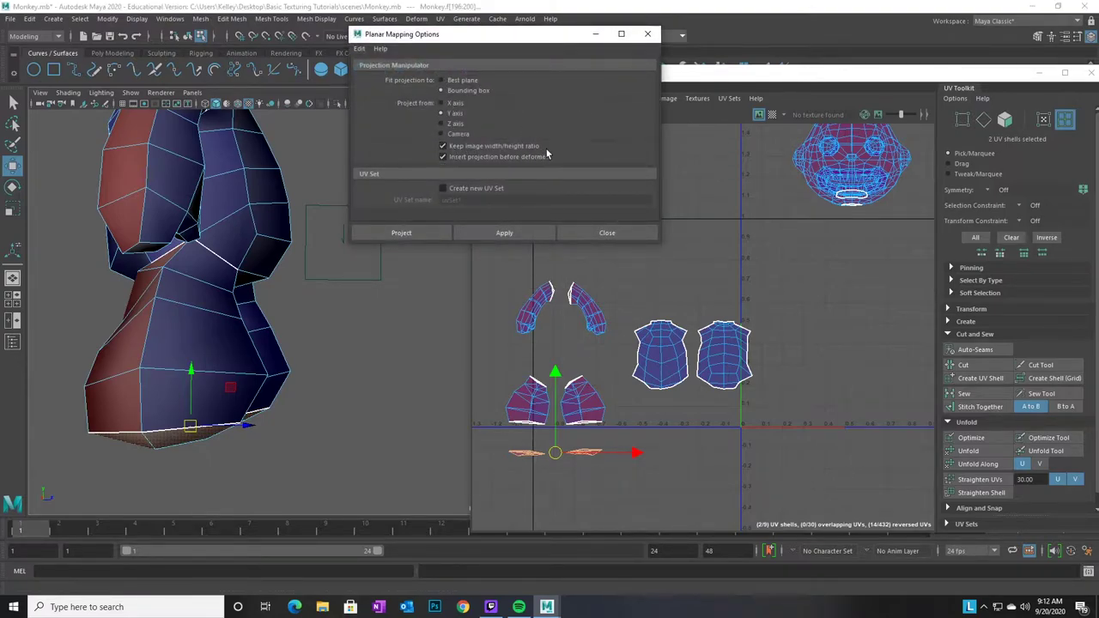
pyautogui.click(401, 233)
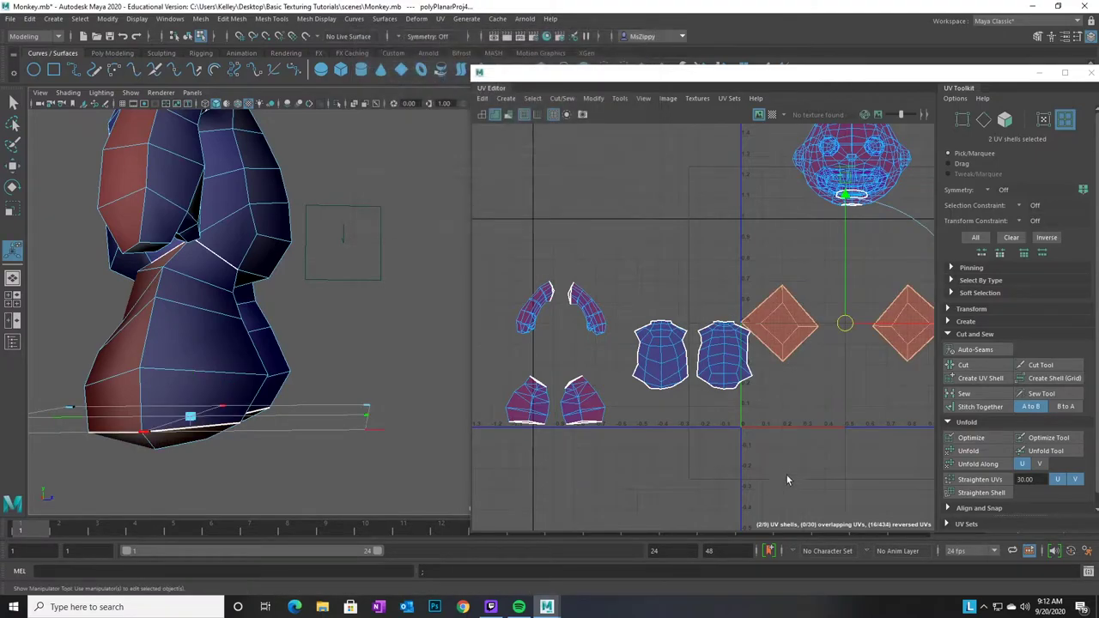
# Move the newly projected sole shells out of the main UV tile to just below the leg shells
pyautogui.moveTo(798, 318); pyautogui.dragTo(602, 474)
pyautogui.keyDown('alt'); pyautogui.moveTo(618, 401); pyautogui.dragTo(718, 329, button='middle'); pyautogui.keyUp('alt')
pyautogui.moveTo(677, 391); pyautogui.dragTo(614, 403)
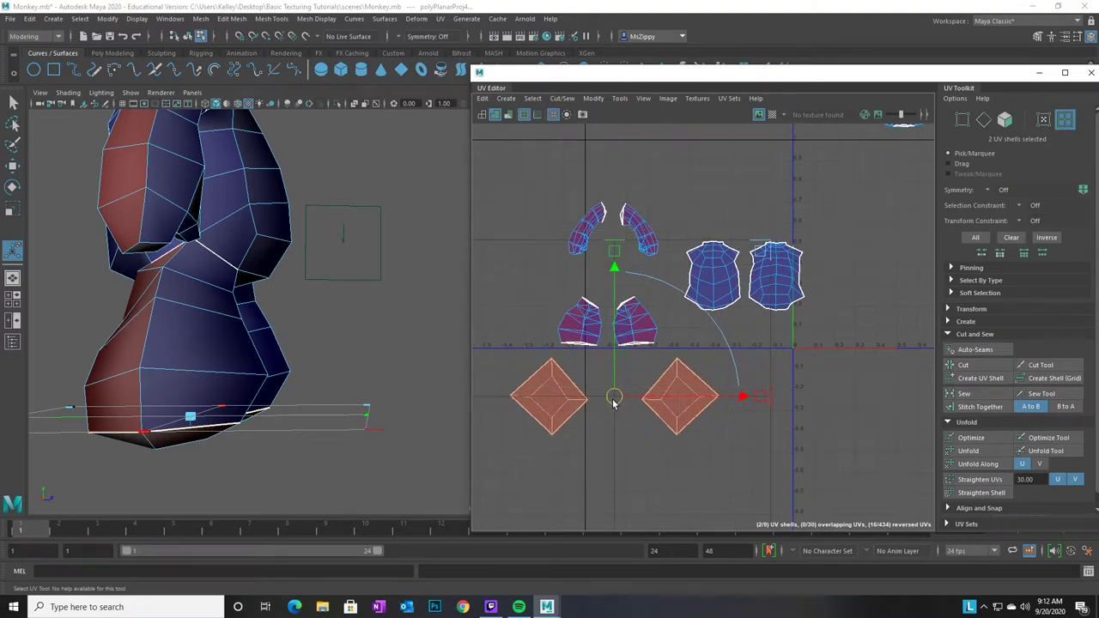
# Select all UVs of both soles, scale them down uniformly to suit the leg shells, and flip them
pyautogui.press('r')
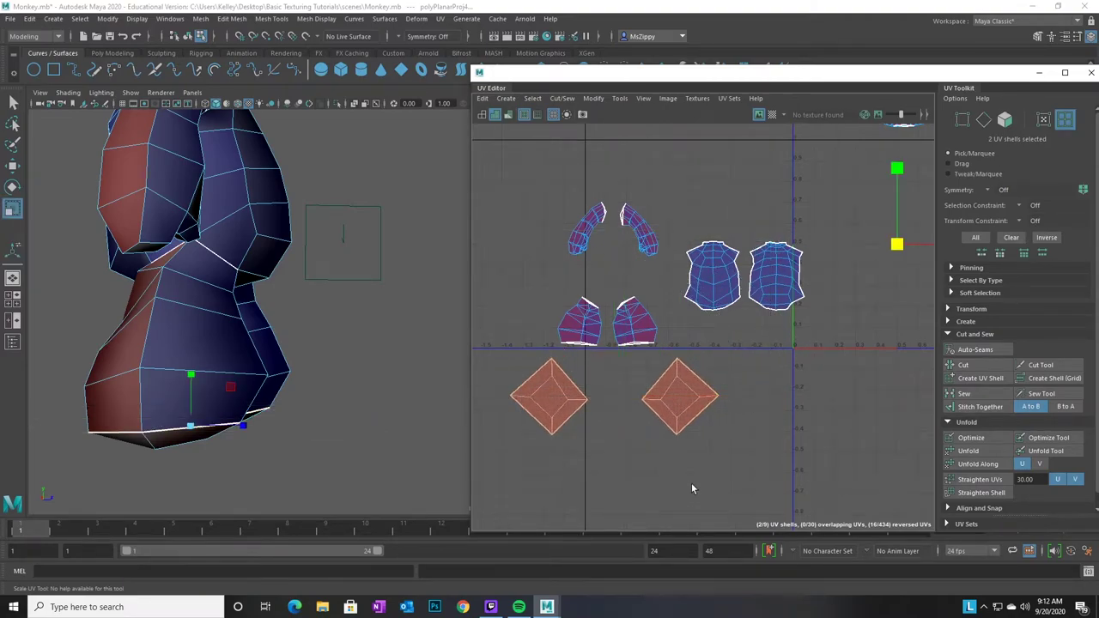
pyautogui.moveTo(684, 416); pyautogui.dragTo(728, 417, button='right')
pyautogui.moveTo(753, 461); pyautogui.dragTo(501, 355)
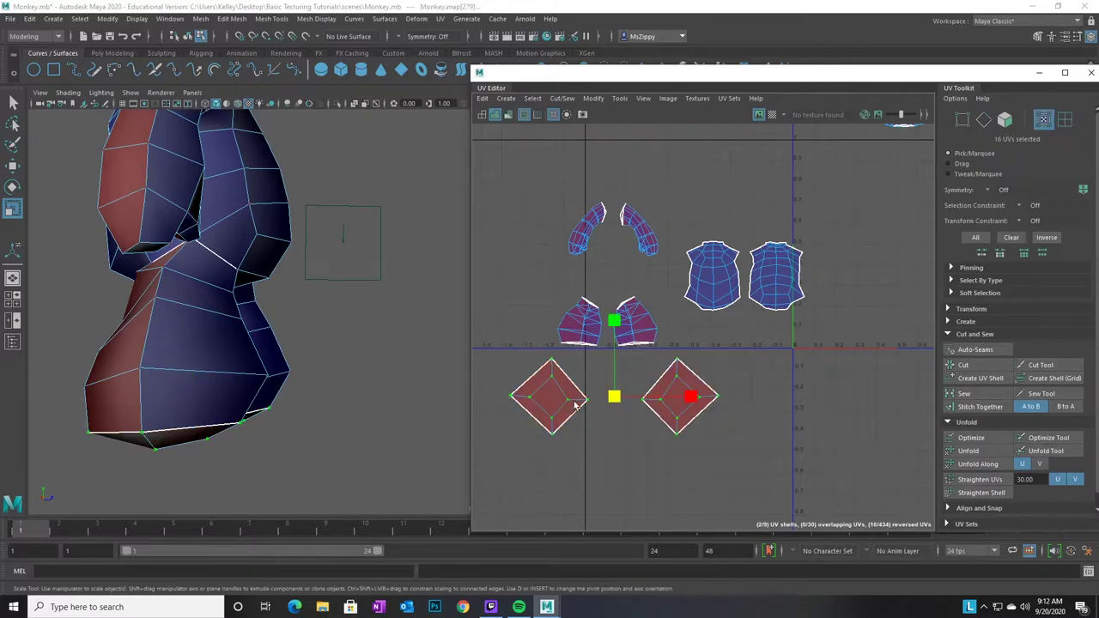
pyautogui.moveTo(613, 397); pyautogui.dragTo(572, 395)
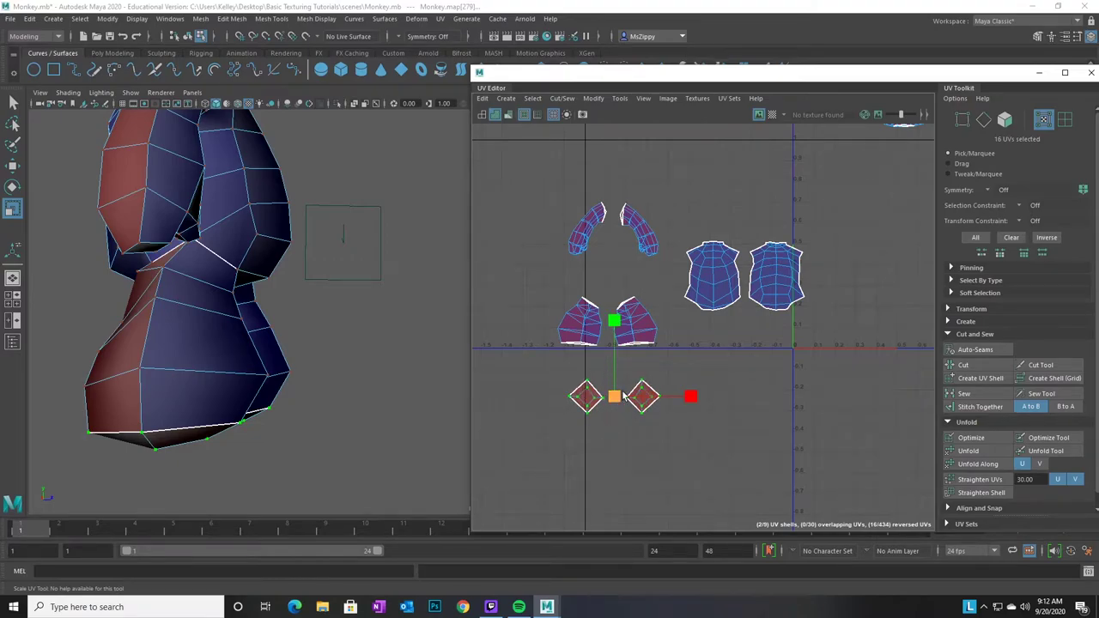
pyautogui.moveTo(647, 414); pyautogui.dragTo(700, 291, button='right')
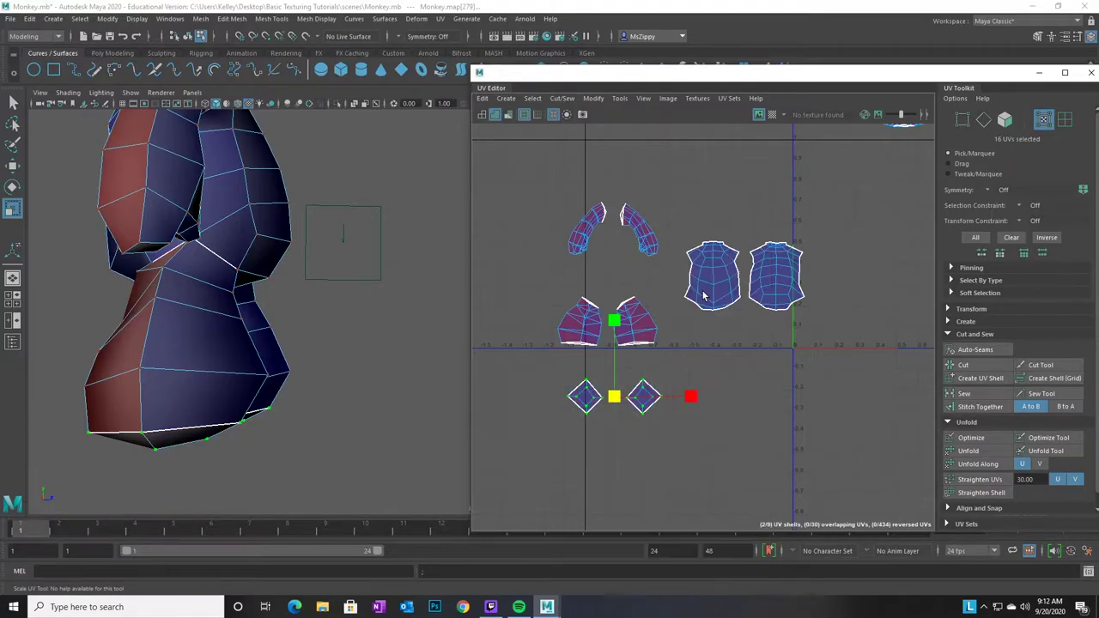
# Reselect the UVs of both soles and move them into the empty space beneath the torso shells, beside the legs
pyautogui.click(678, 465)
pyautogui.moveTo(696, 491); pyautogui.dragTo(532, 352)
pyautogui.press('w')
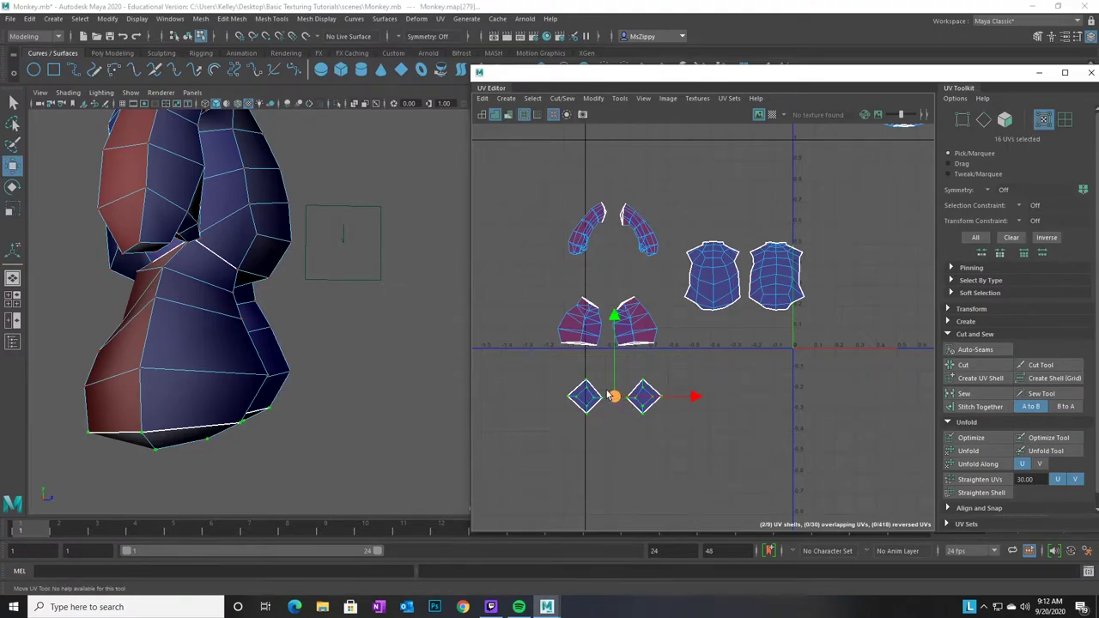
pyautogui.moveTo(613, 401); pyautogui.dragTo(713, 388)
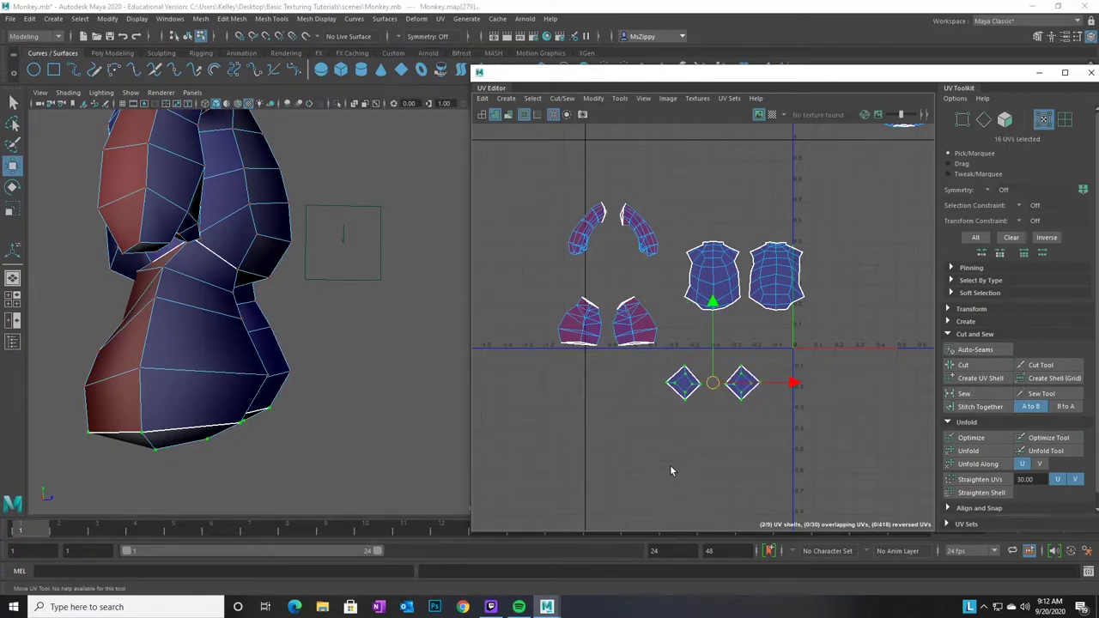
pyautogui.moveTo(779, 438); pyautogui.dragTo(669, 356)
pyautogui.click(748, 437)
pyautogui.moveTo(795, 428); pyautogui.dragTo(685, 395)
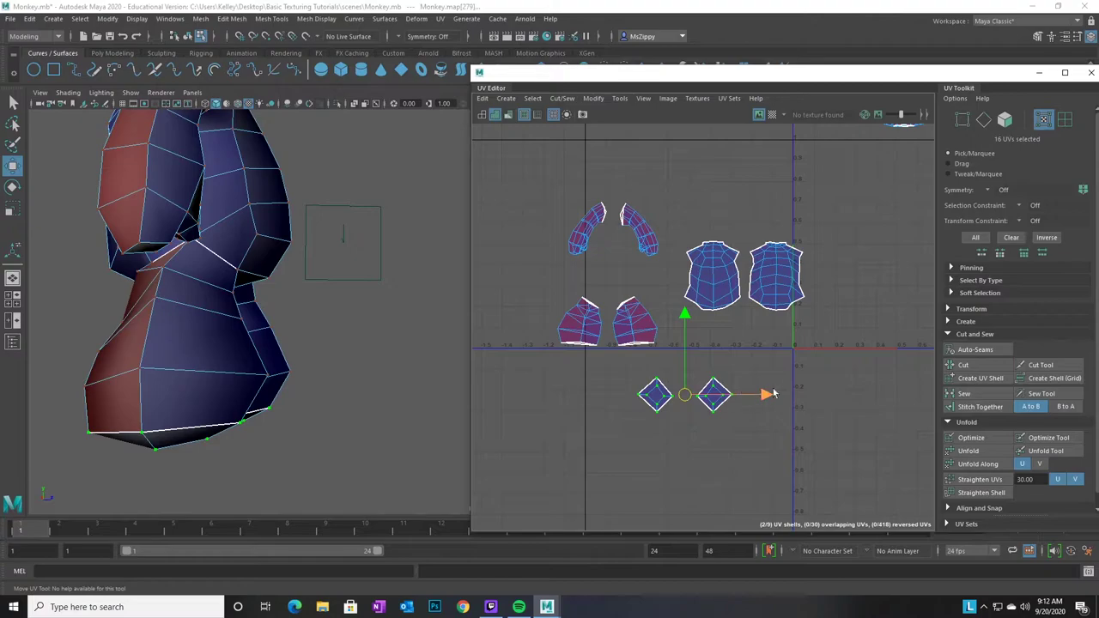
# Select the four edges running down the inside of one leg, from the crotch to the sole seam
pyautogui.scroll(-3, 794, 455)
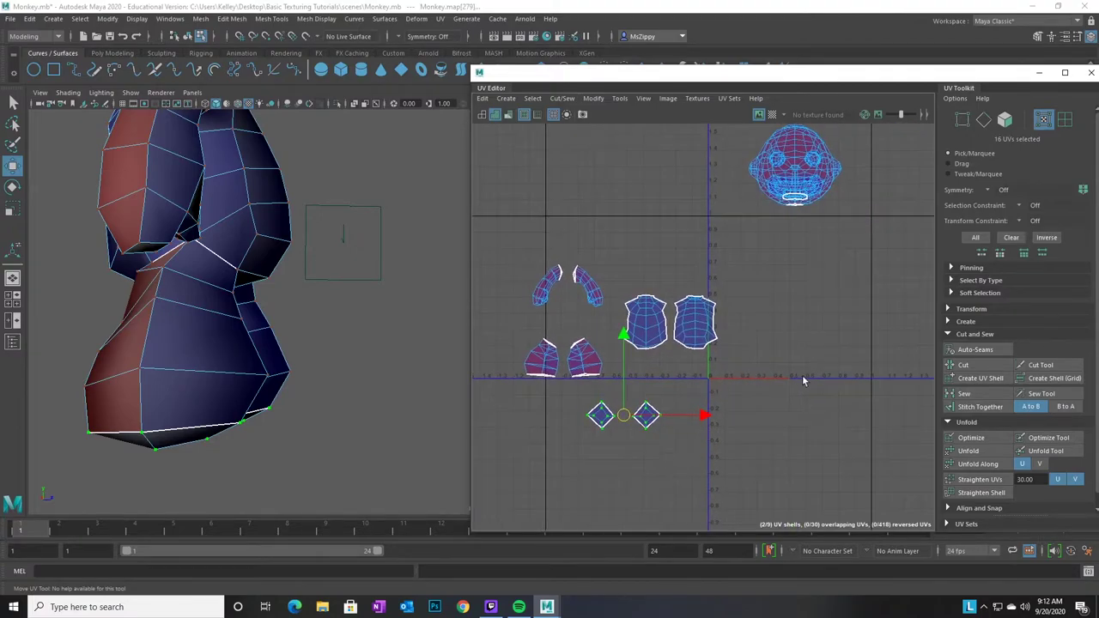
pyautogui.scroll(2, 677, 445)
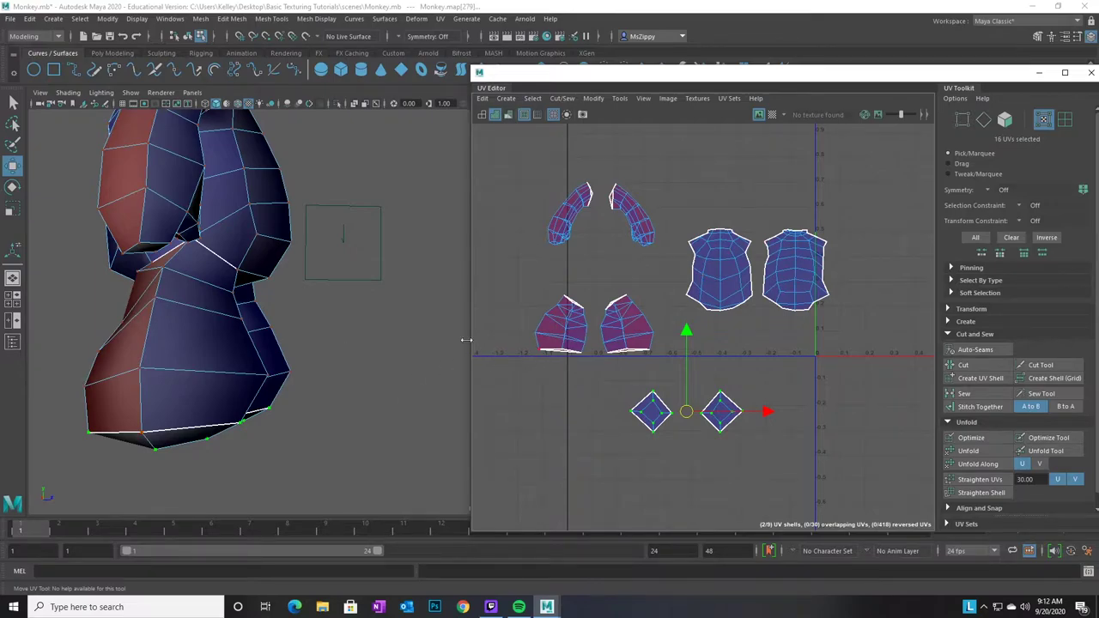
pyautogui.keyDown('alt'); pyautogui.moveTo(400, 402); pyautogui.dragTo(380, 409); pyautogui.keyUp('alt')
pyautogui.keyDown('alt'); pyautogui.moveTo(339, 361); pyautogui.dragTo(275, 368); pyautogui.keyUp('alt')
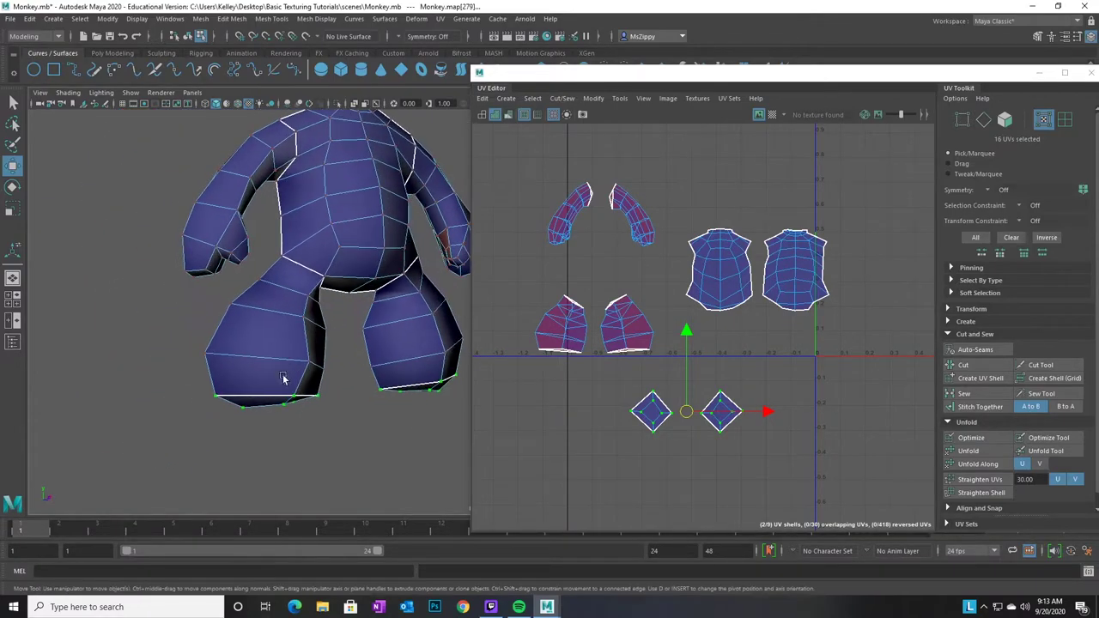
pyautogui.keyDown('alt'); pyautogui.moveTo(226, 417); pyautogui.dragTo(295, 399, button='middle'); pyautogui.keyUp('alt')
pyautogui.keyDown('alt'); pyautogui.moveTo(296, 401); pyautogui.dragTo(322, 363); pyautogui.keyUp('alt')
pyautogui.keyDown('alt'); pyautogui.moveTo(268, 243); pyautogui.dragTo(338, 543); pyautogui.keyUp('alt')
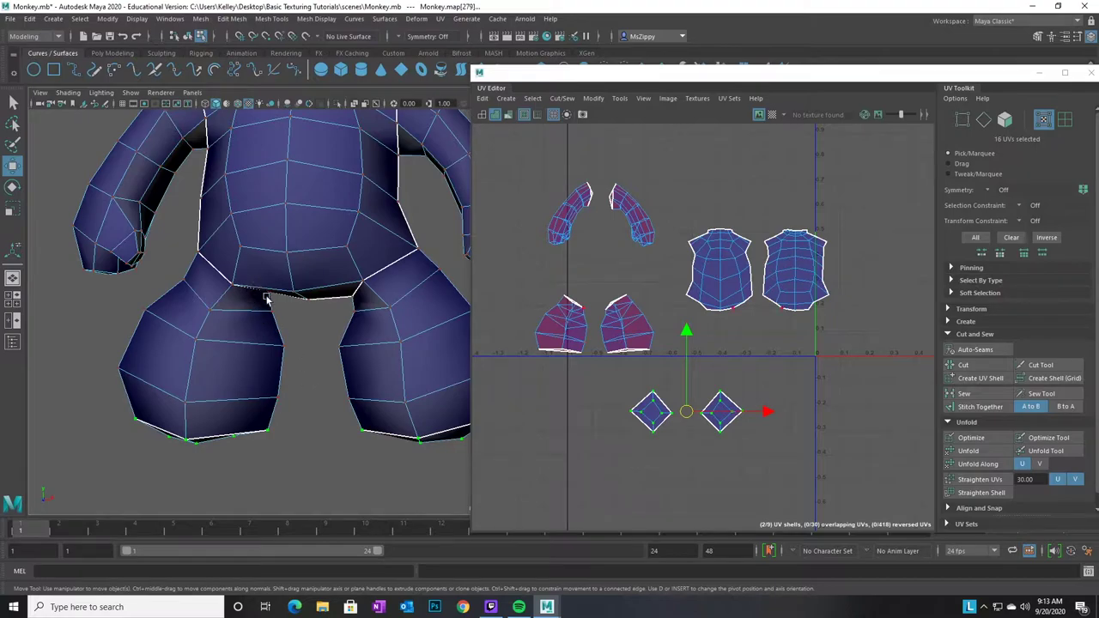
pyautogui.keyDown('alt'); pyautogui.moveTo(316, 390); pyautogui.dragTo(207, 390); pyautogui.keyUp('alt')
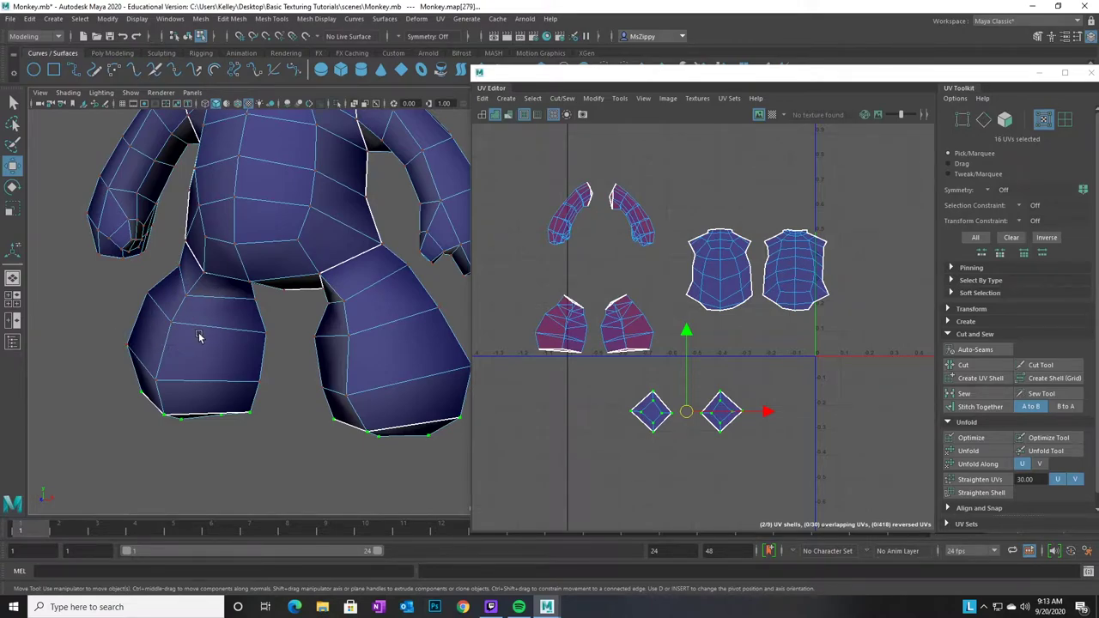
pyautogui.keyDown('alt'); pyautogui.moveTo(325, 402); pyautogui.dragTo(289, 258); pyautogui.keyUp('alt')
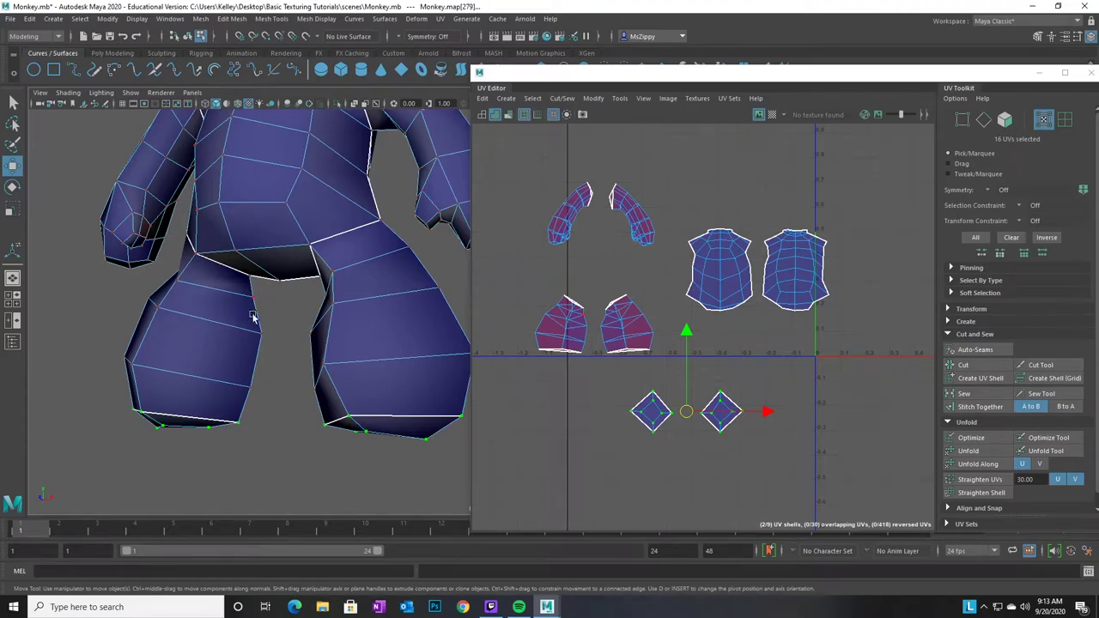
pyautogui.moveTo(206, 371); pyautogui.dragTo(200, 270, button='right')
pyautogui.click(253, 289)
pyautogui.keyDown('shift'); pyautogui.click(260, 316); pyautogui.keyUp('shift')
pyautogui.keyDown('shift'); pyautogui.click(259, 346); pyautogui.keyUp('shift')
pyautogui.keyDown('shift'); pyautogui.click(245, 406); pyautogui.keyUp('shift')
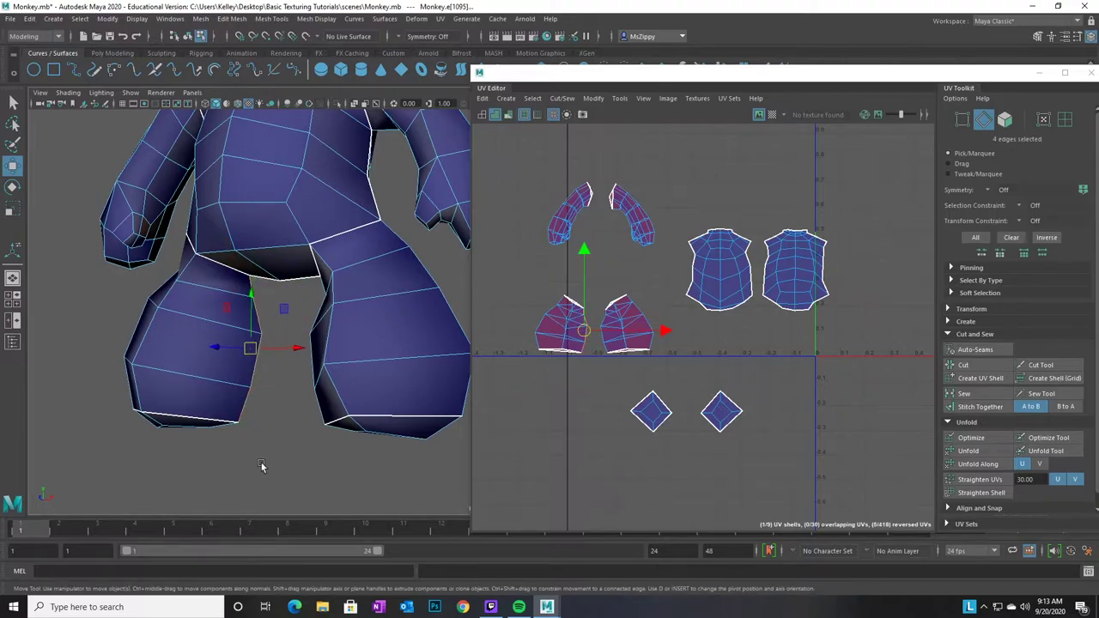
# Add the matching inner edges of the other leg to the selection and cut the UVs along both legs
pyautogui.keyDown('alt'); pyautogui.moveTo(344, 474); pyautogui.dragTo(294, 466); pyautogui.keyUp('alt')
pyautogui.keyDown('alt'); pyautogui.moveTo(295, 466); pyautogui.dragTo(422, 452, button='middle'); pyautogui.keyUp('alt')
pyautogui.keyDown('alt'); pyautogui.moveTo(422, 452); pyautogui.dragTo(134, 215); pyautogui.keyUp('alt')
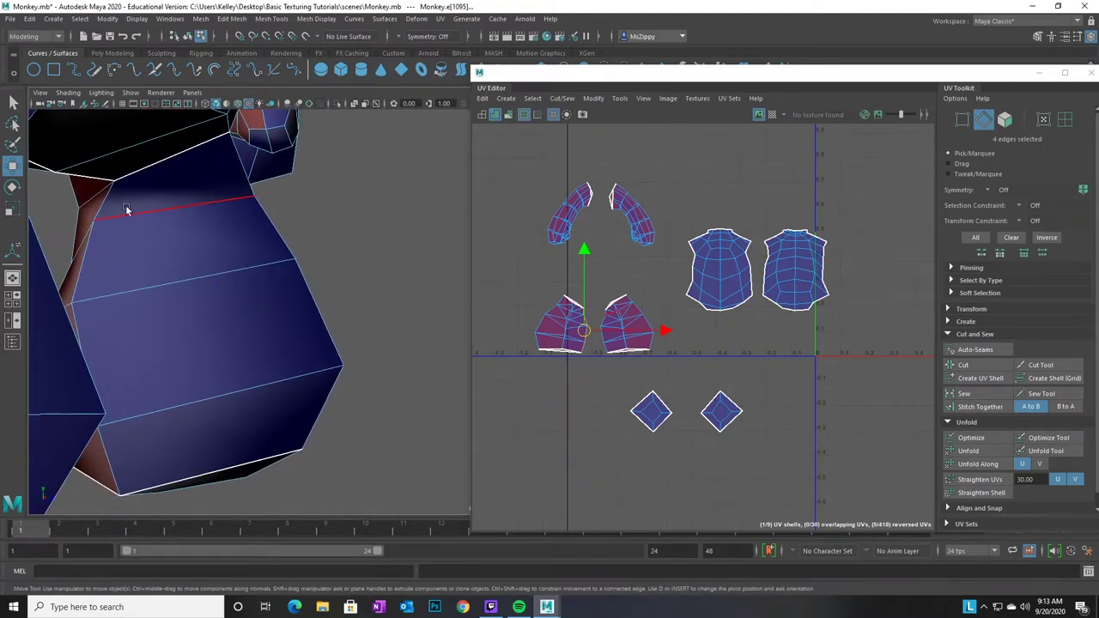
pyautogui.keyDown('shift'); pyautogui.click(91, 249); pyautogui.keyUp('shift')
pyautogui.keyDown('shift'); pyautogui.click(94, 280); pyautogui.keyUp('shift')
pyautogui.keyDown('alt'); pyautogui.moveTo(221, 467); pyautogui.dragTo(214, 466); pyautogui.keyUp('alt')
pyautogui.keyDown('shift'); pyautogui.click(70, 379); pyautogui.keyUp('shift')
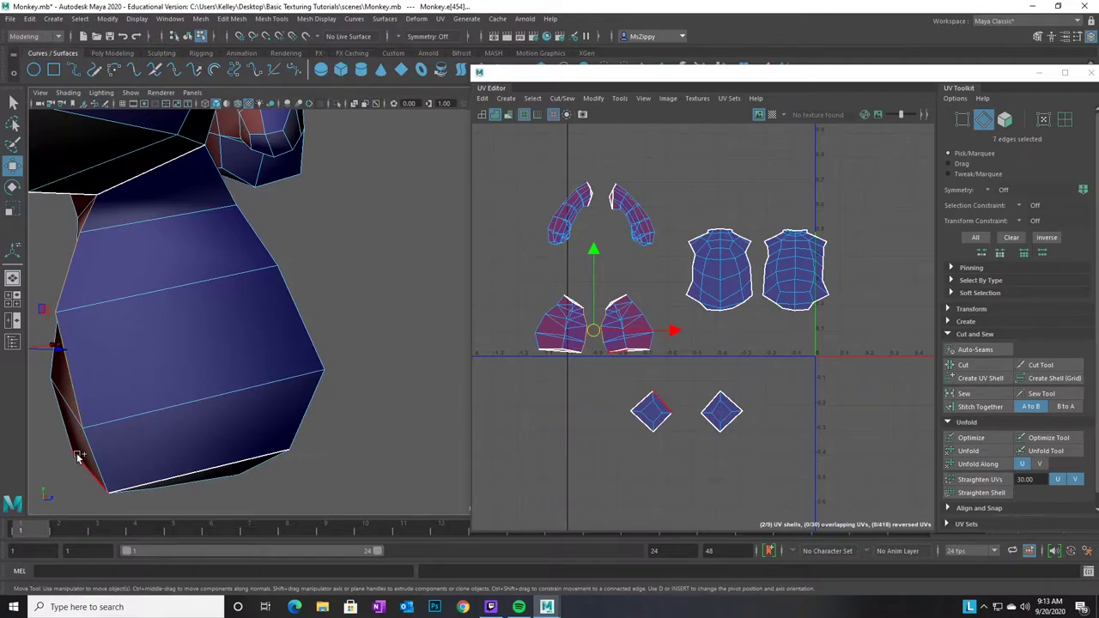
pyautogui.keyDown('shift'); pyautogui.click(94, 459); pyautogui.keyUp('shift')
pyautogui.keyDown('alt'); pyautogui.moveTo(335, 471); pyautogui.dragTo(181, 476); pyautogui.keyUp('alt')
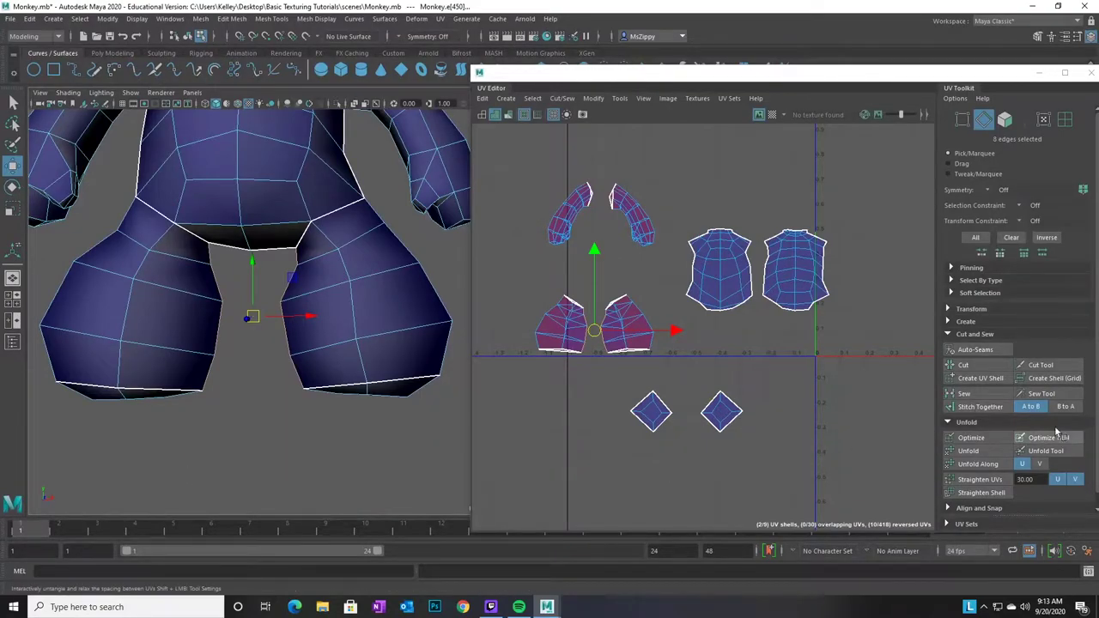
pyautogui.click(965, 368)
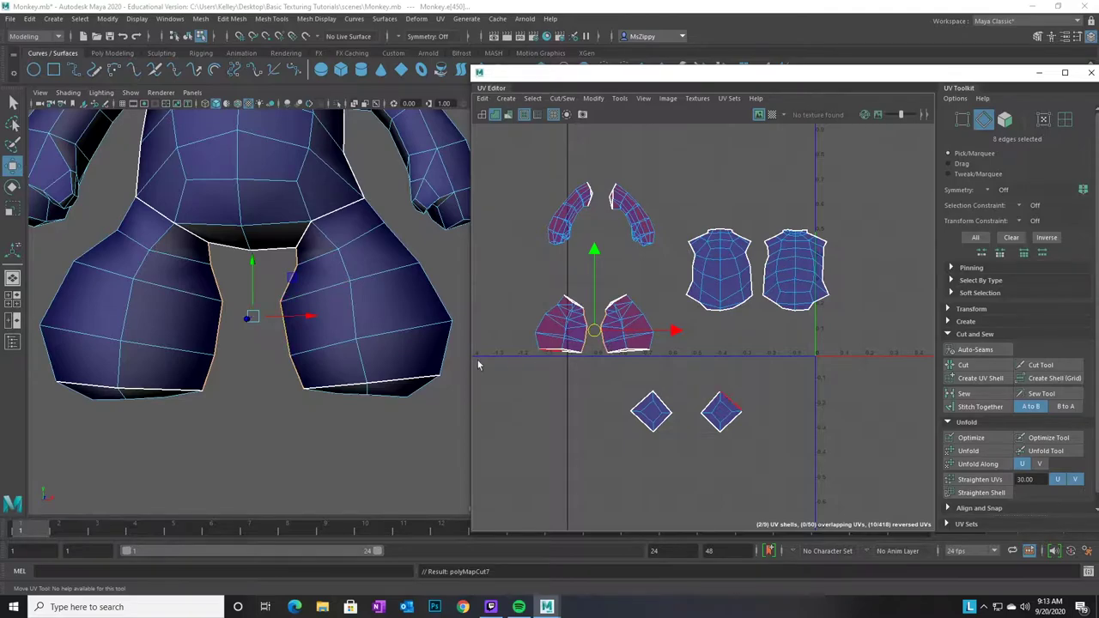
# Select the full edge loop around one arm's wrist and cut the UVs along it to separate the hand
pyautogui.keyDown('alt'); pyautogui.moveTo(276, 318); pyautogui.dragTo(359, 502, button='middle'); pyautogui.keyUp('alt')
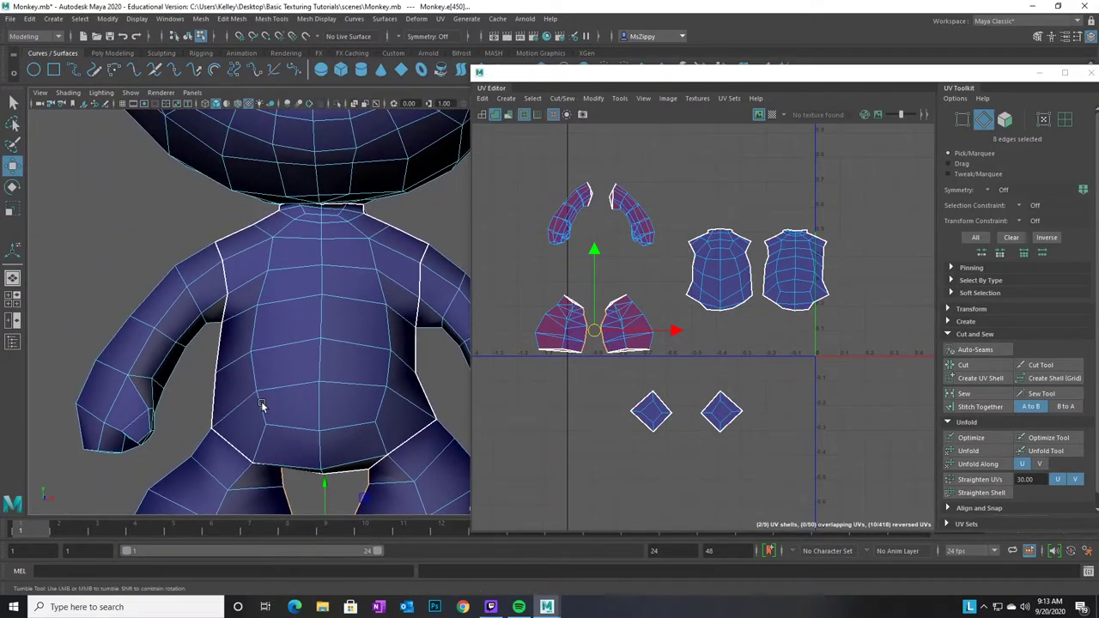
pyautogui.keyDown('alt'); pyautogui.moveTo(263, 403); pyautogui.dragTo(368, 420, button='right'); pyautogui.keyUp('alt')
pyautogui.keyDown('alt'); pyautogui.moveTo(215, 350); pyautogui.dragTo(333, 307, button='middle'); pyautogui.keyUp('alt')
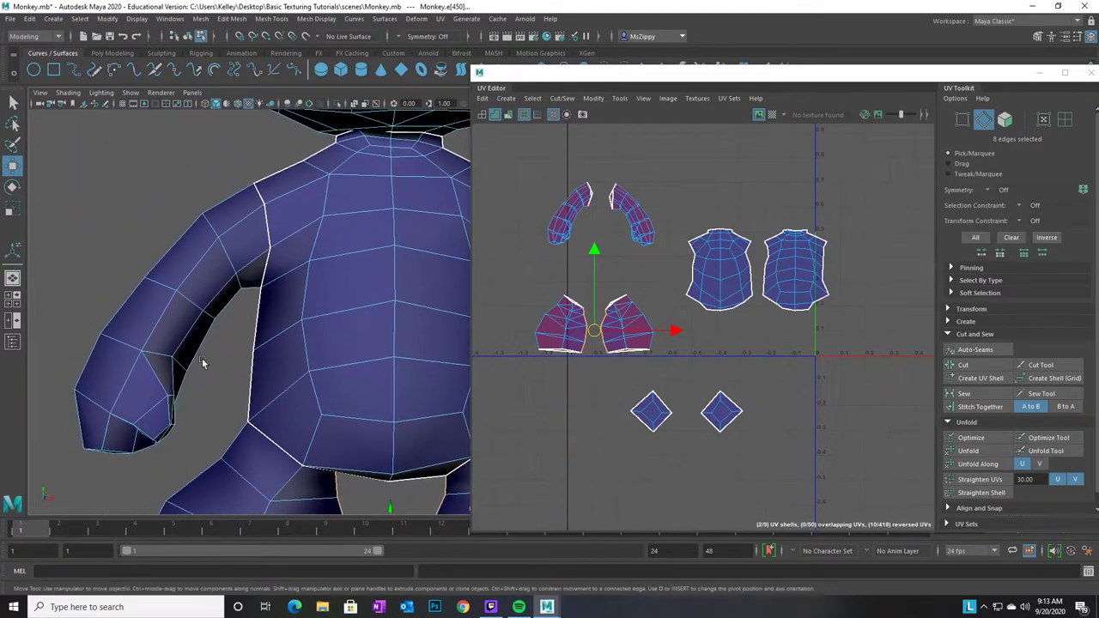
pyautogui.click(158, 358)
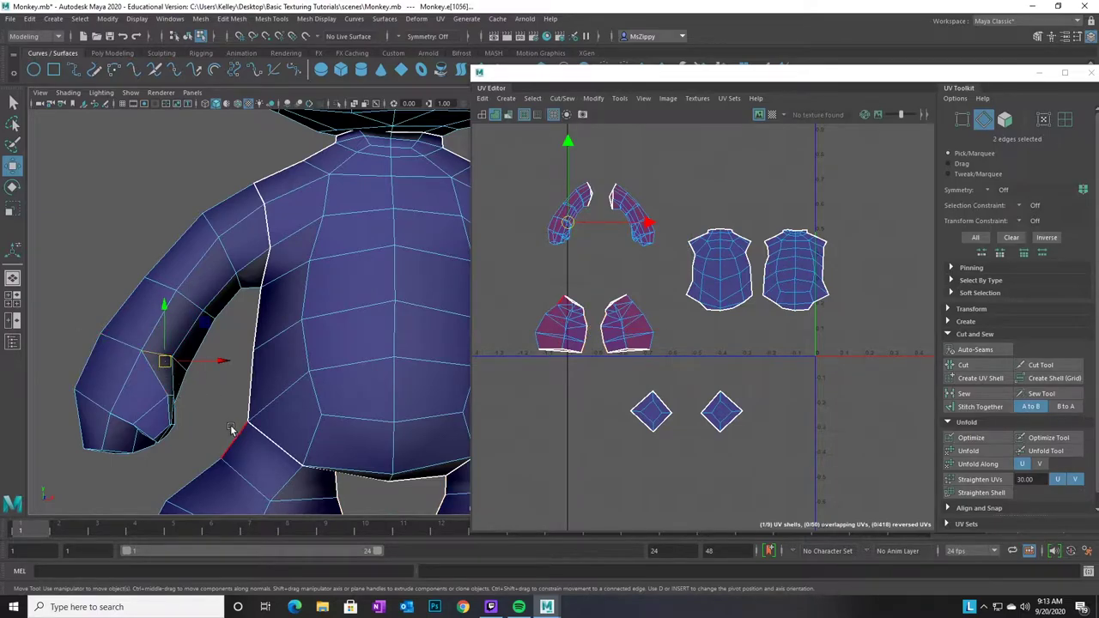
pyautogui.keyDown('alt'); pyautogui.moveTo(196, 395); pyautogui.dragTo(271, 420, button='right'); pyautogui.keyUp('alt')
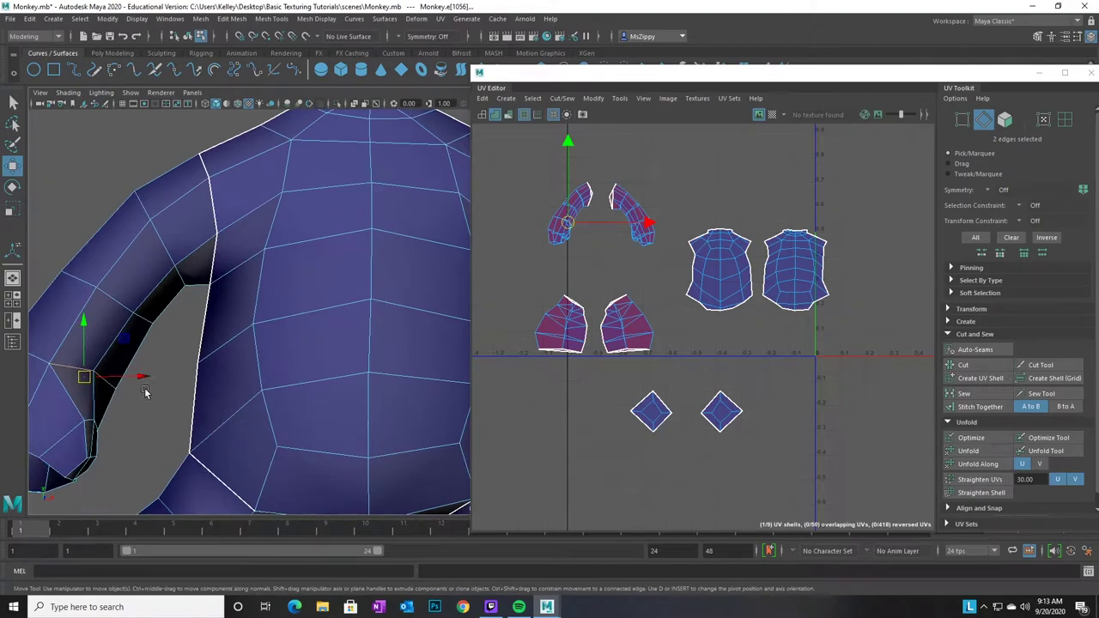
pyautogui.keyDown('alt'); pyautogui.moveTo(110, 415); pyautogui.dragTo(303, 258); pyautogui.keyUp('alt')
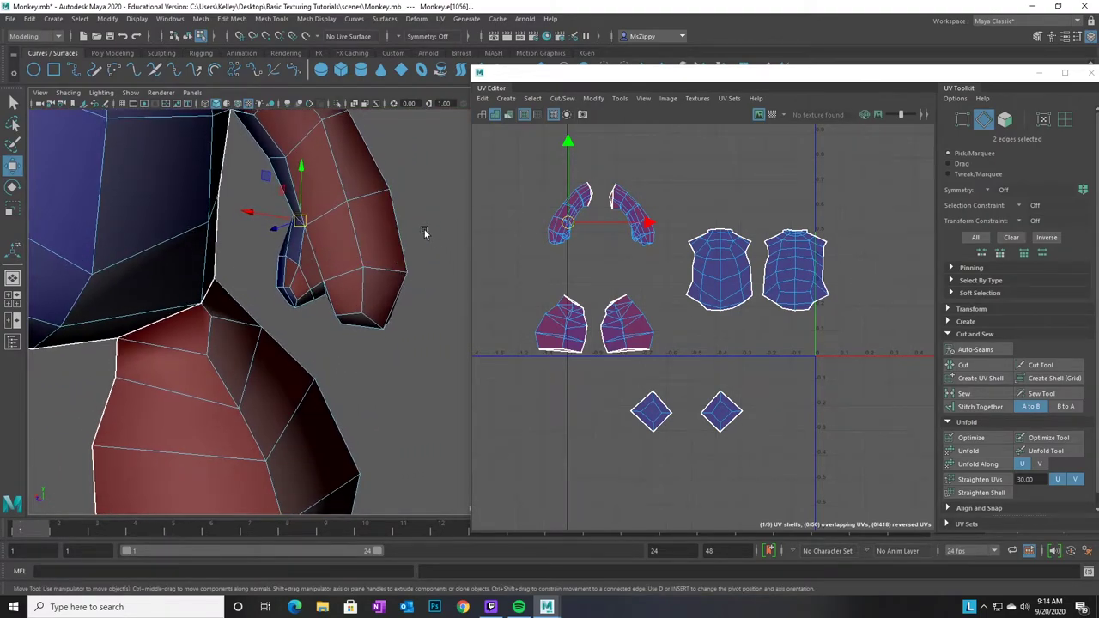
pyautogui.keyDown('shift'); pyautogui.doubleClick(326, 209); pyautogui.keyUp('shift')
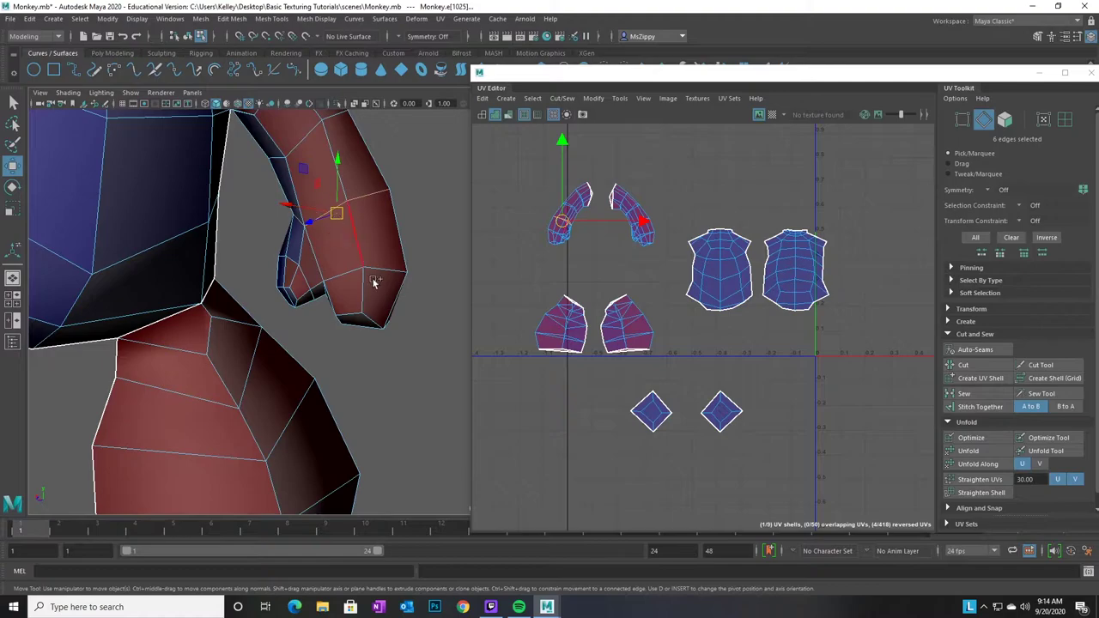
pyautogui.keyDown('alt'); pyautogui.moveTo(403, 329); pyautogui.dragTo(284, 361); pyautogui.keyUp('alt')
pyautogui.keyDown('alt'); pyautogui.moveTo(285, 361); pyautogui.dragTo(123, 386, button='right'); pyautogui.keyUp('alt')
pyautogui.keyDown('alt'); pyautogui.moveTo(123, 386); pyautogui.dragTo(189, 295); pyautogui.keyUp('alt')
pyautogui.keyDown('alt'); pyautogui.moveTo(188, 292); pyautogui.dragTo(216, 408, button='middle'); pyautogui.keyUp('alt')
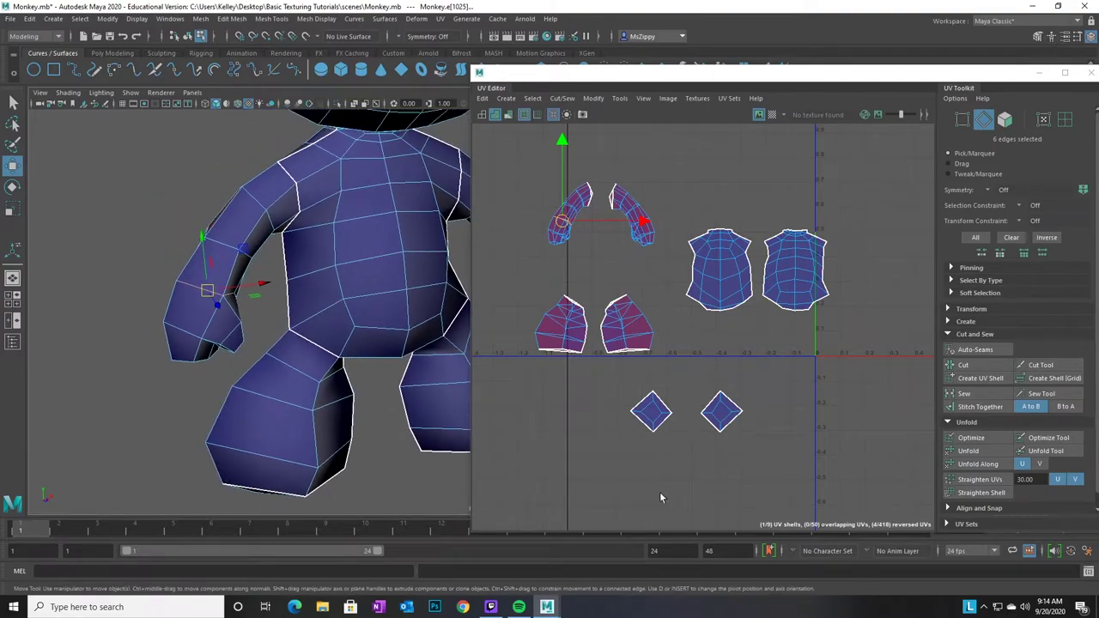
pyautogui.click(976, 367)
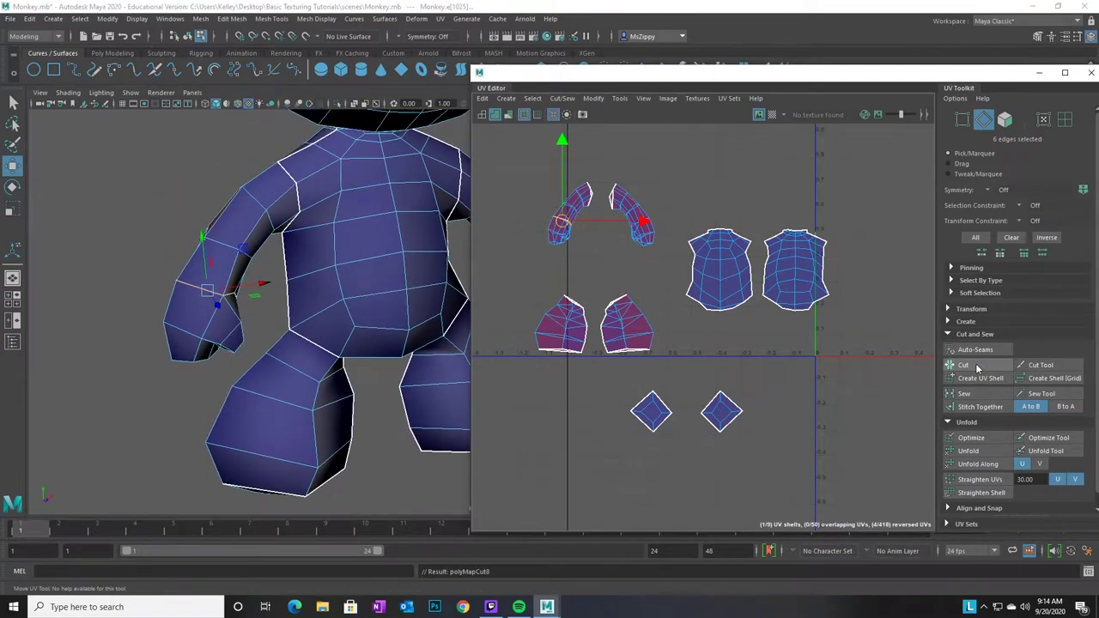
# Add the three underarm edges between that wrist seam and the armpit to the selection and cut the UVs along them
pyautogui.keyDown('alt'); pyautogui.moveTo(376, 380); pyautogui.dragTo(411, 386); pyautogui.keyUp('alt')
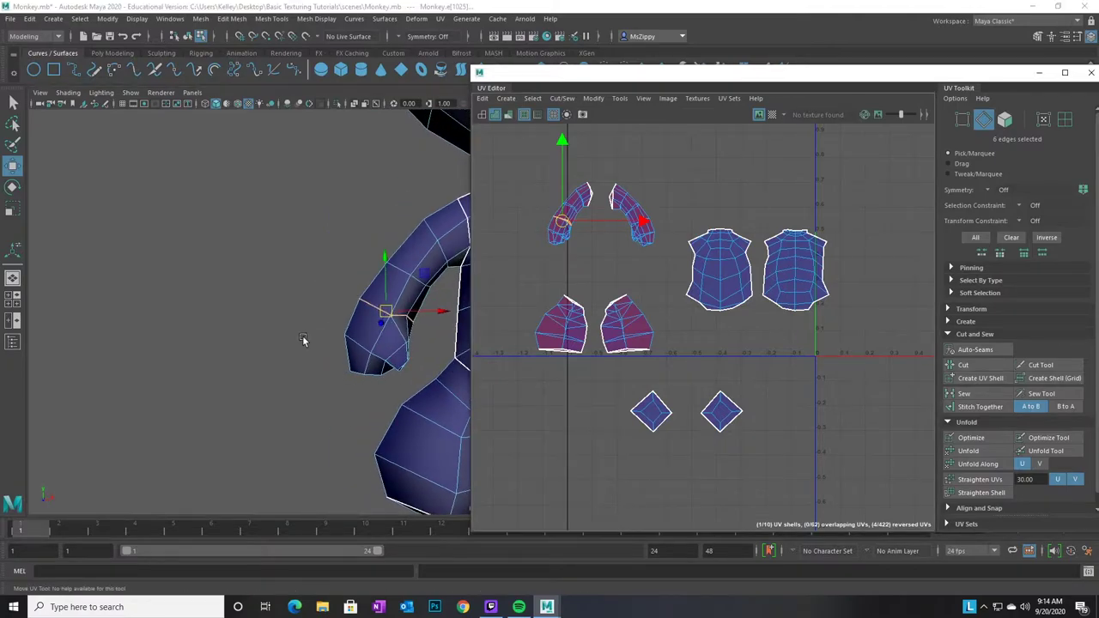
pyautogui.keyDown('alt'); pyautogui.moveTo(331, 334); pyautogui.dragTo(42, 300, button='middle'); pyautogui.keyUp('alt')
pyautogui.keyDown('alt'); pyautogui.moveTo(238, 319); pyautogui.dragTo(447, 356, button='right'); pyautogui.keyUp('alt')
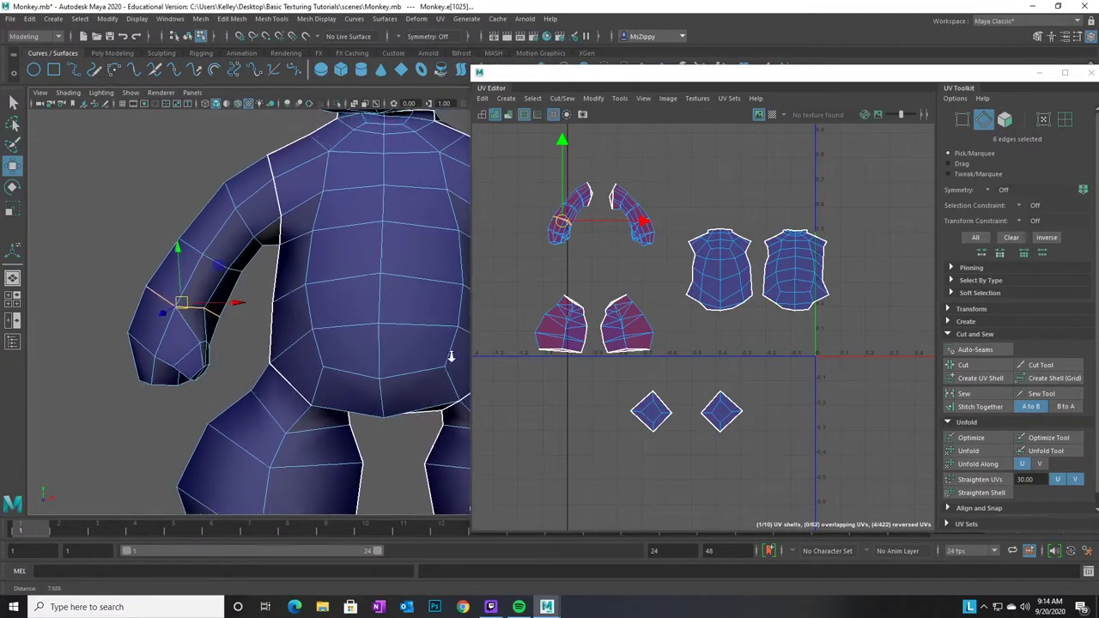
pyautogui.keyDown('alt'); pyautogui.moveTo(373, 364); pyautogui.dragTo(355, 369); pyautogui.keyUp('alt')
pyautogui.keyDown('alt'); pyautogui.moveTo(356, 369); pyautogui.dragTo(387, 506, button='middle'); pyautogui.keyUp('alt')
pyautogui.keyDown('alt'); pyautogui.moveTo(335, 339); pyautogui.dragTo(257, 252); pyautogui.keyUp('alt')
pyautogui.keyDown('alt'); pyautogui.moveTo(254, 168); pyautogui.dragTo(244, 81, button='middle'); pyautogui.keyUp('alt')
pyautogui.keyDown('alt'); pyautogui.moveTo(283, 295); pyautogui.dragTo(300, 195); pyautogui.keyUp('alt')
pyautogui.keyDown('alt'); pyautogui.moveTo(140, 253); pyautogui.dragTo(376, 64, button='middle'); pyautogui.keyUp('alt')
pyautogui.keyDown('alt'); pyautogui.moveTo(241, 172); pyautogui.dragTo(346, 177, button='middle'); pyautogui.keyUp('alt')
pyautogui.keyDown('alt'); pyautogui.moveTo(346, 177); pyautogui.dragTo(408, 186); pyautogui.keyUp('alt')
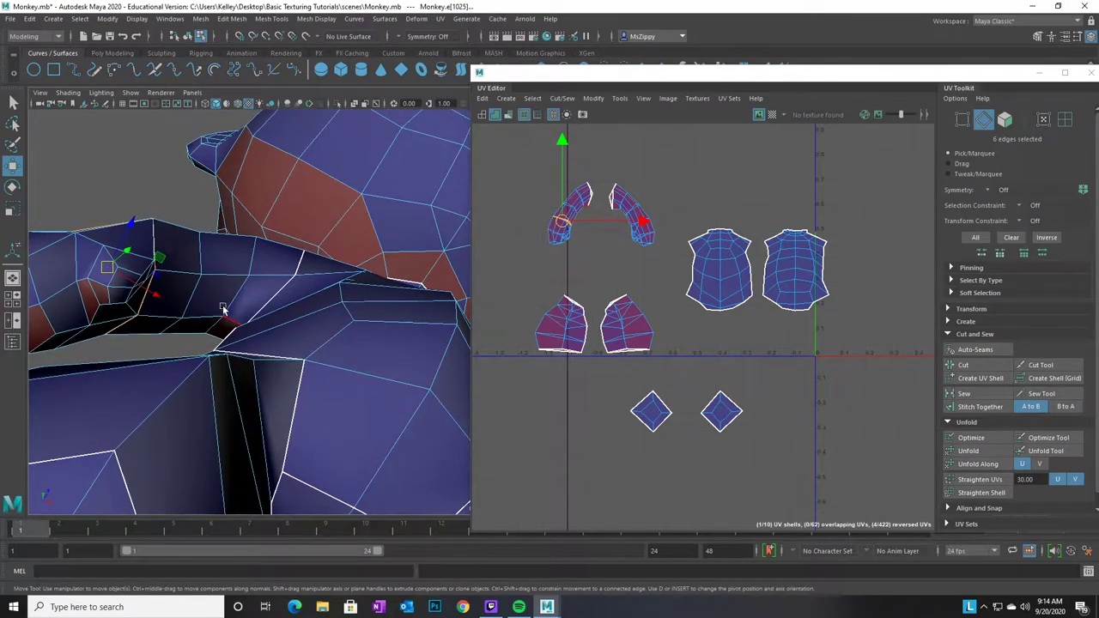
pyautogui.keyDown('shift'); pyautogui.click(156, 320); pyautogui.keyUp('shift')
pyautogui.keyDown('shift'); pyautogui.click(195, 320); pyautogui.keyUp('shift')
pyautogui.keyDown('shift'); pyautogui.click(230, 322); pyautogui.keyUp('shift')
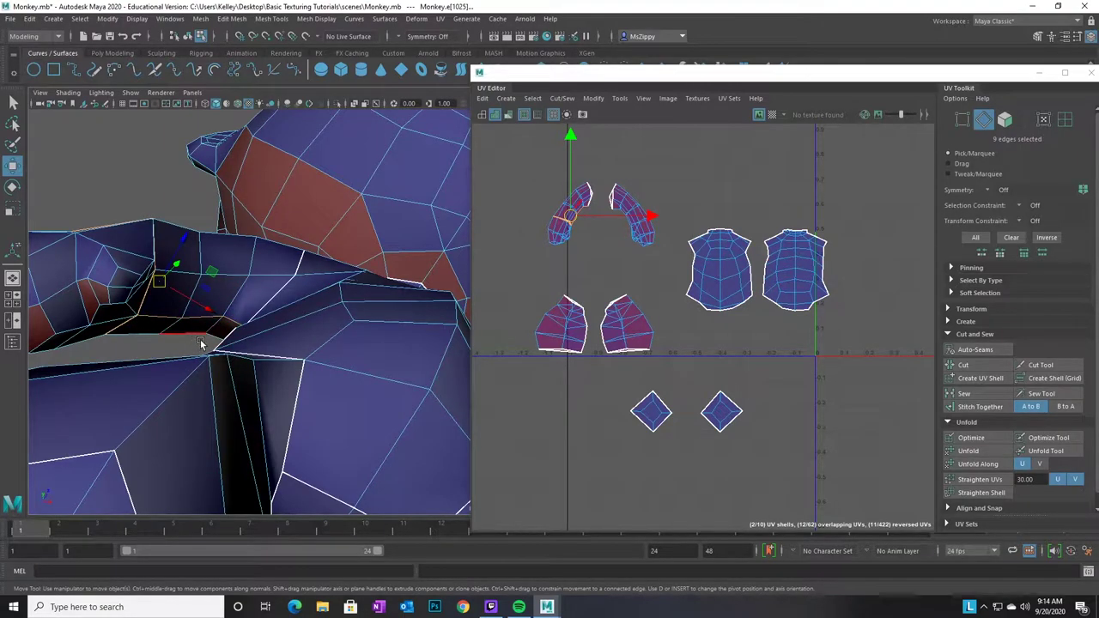
pyautogui.keyDown('alt'); pyautogui.moveTo(282, 392); pyautogui.dragTo(302, 420); pyautogui.keyUp('alt')
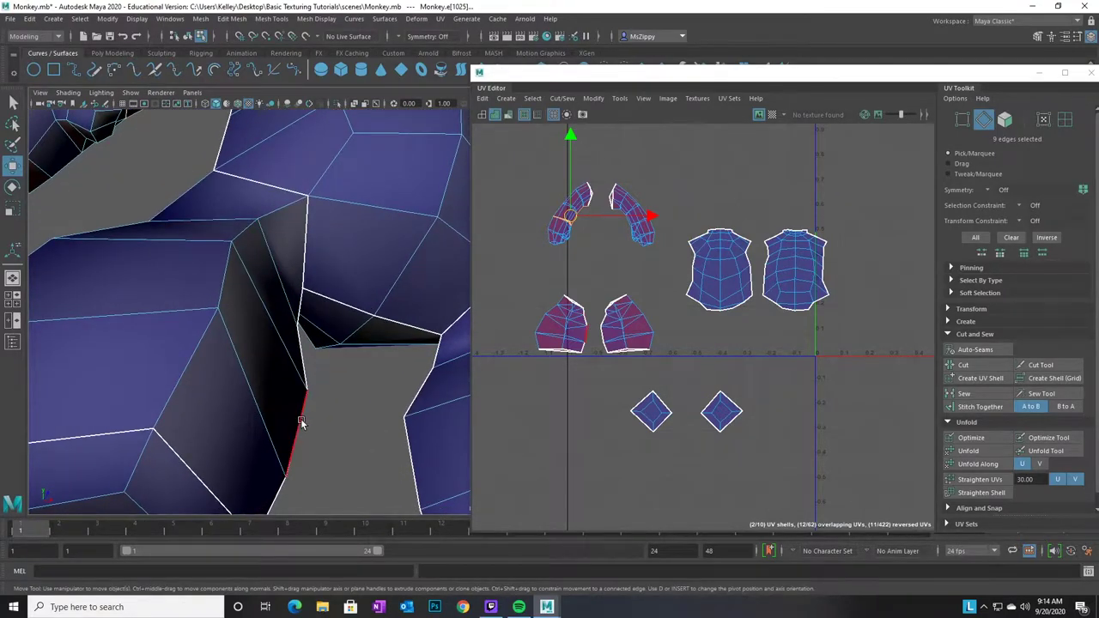
pyautogui.keyDown('alt'); pyautogui.moveTo(355, 400); pyautogui.dragTo(213, 373, button='right'); pyautogui.keyUp('alt')
pyautogui.keyDown('alt'); pyautogui.moveTo(214, 373); pyautogui.dragTo(355, 358); pyautogui.keyUp('alt')
pyautogui.keyDown('alt'); pyautogui.moveTo(348, 366); pyautogui.dragTo(369, 606, button='middle'); pyautogui.keyUp('alt')
pyautogui.keyDown('alt'); pyautogui.moveTo(354, 318); pyautogui.dragTo(403, 615, button='middle'); pyautogui.keyUp('alt')
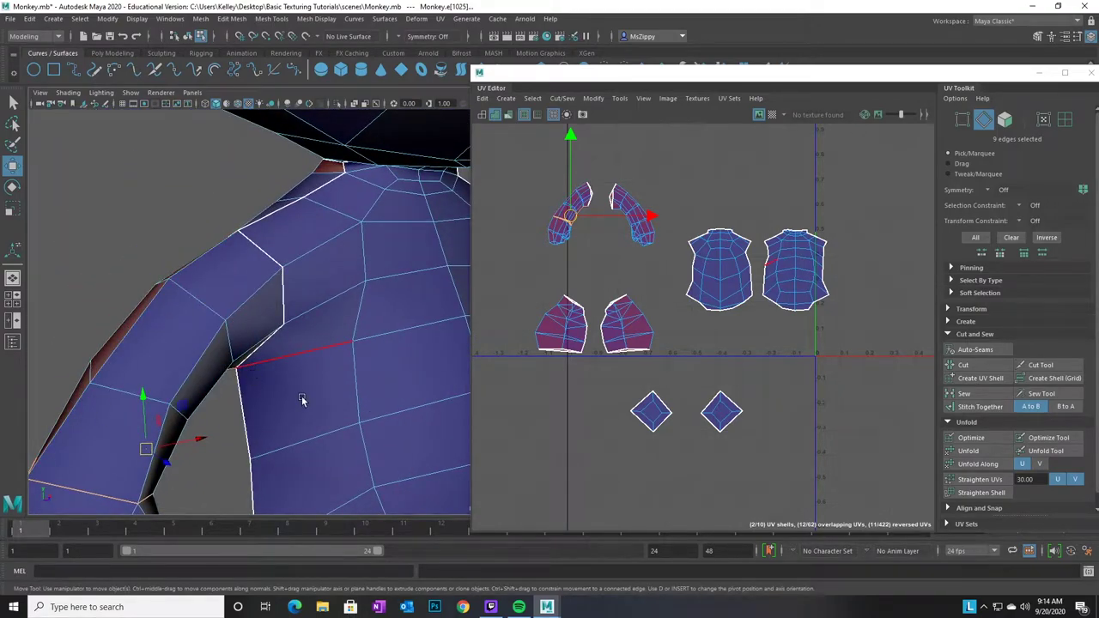
pyautogui.keyDown('alt'); pyautogui.moveTo(266, 389); pyautogui.dragTo(269, 268); pyautogui.keyUp('alt')
pyautogui.keyDown('alt'); pyautogui.moveTo(312, 359); pyautogui.dragTo(498, 449); pyautogui.keyUp('alt')
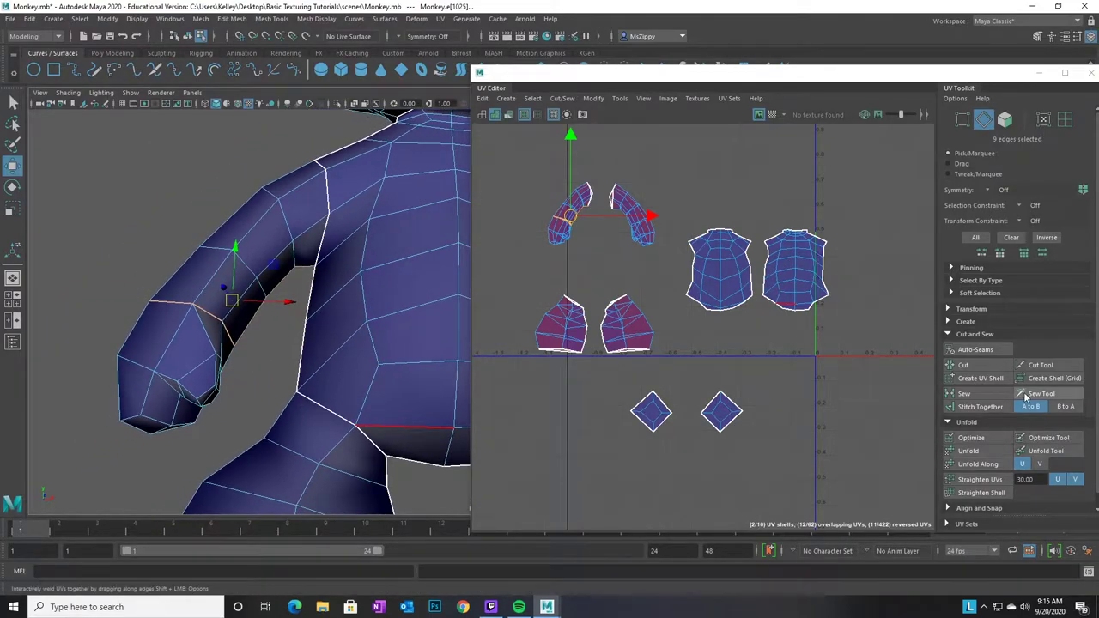
pyautogui.click(988, 365)
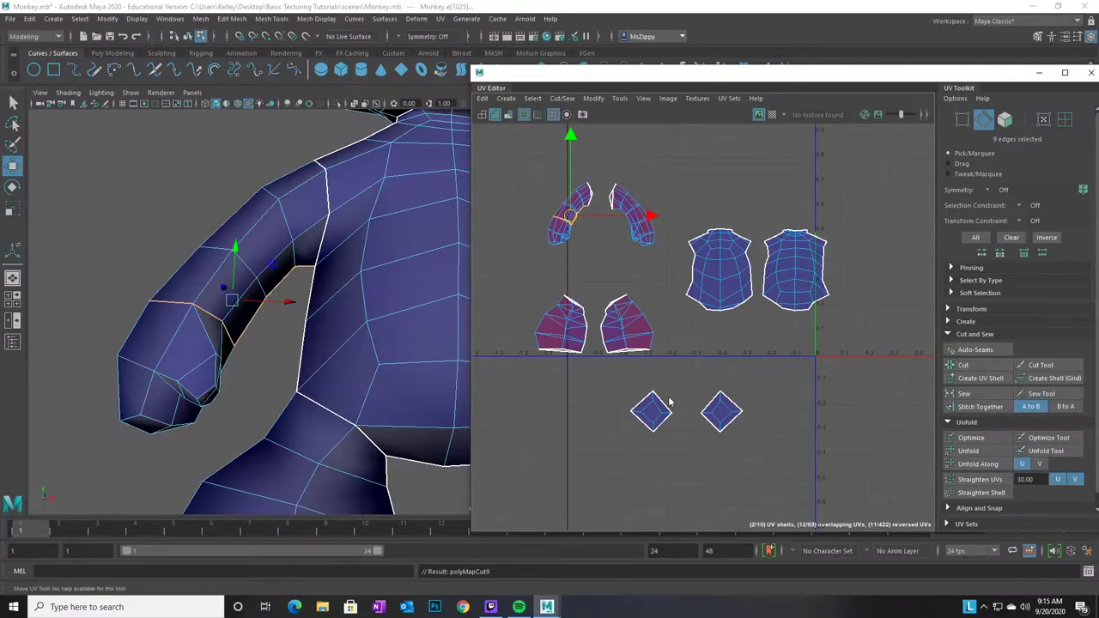
pyautogui.keyDown('alt'); pyautogui.moveTo(371, 387); pyautogui.dragTo(241, 213); pyautogui.keyUp('alt')
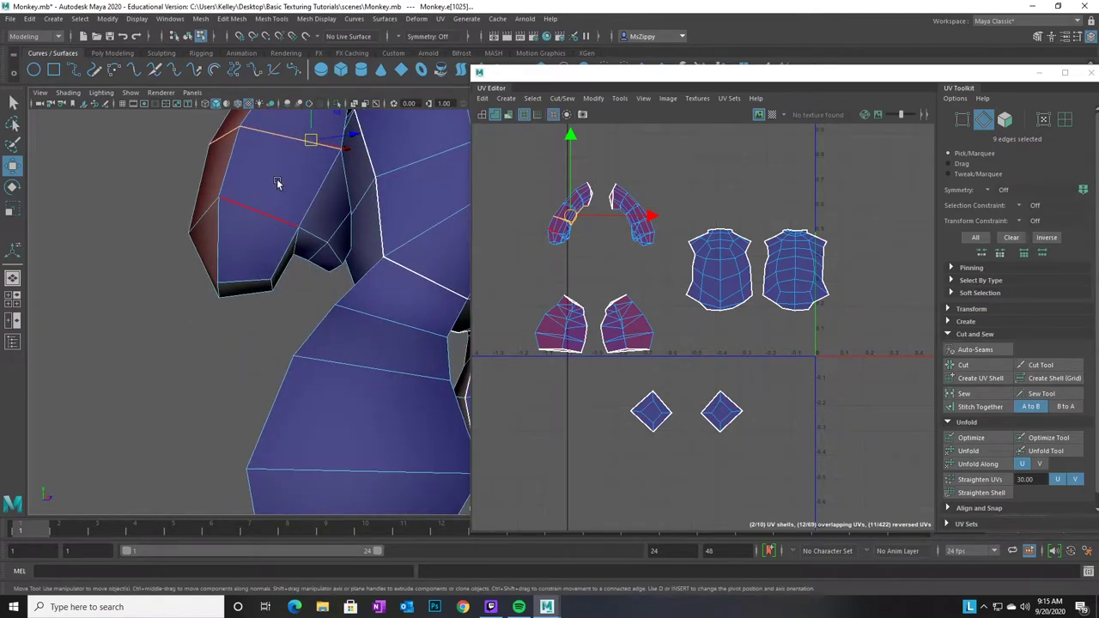
pyautogui.keyDown('alt'); pyautogui.moveTo(290, 244); pyautogui.dragTo(420, 332); pyautogui.keyUp('alt')
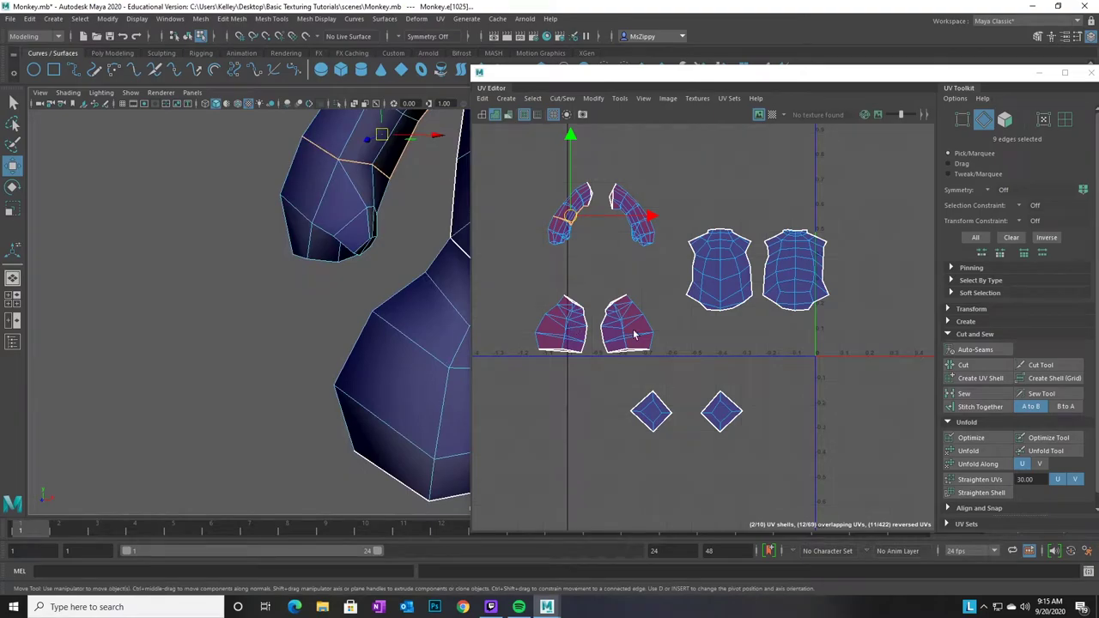
pyautogui.keyDown('alt'); pyautogui.moveTo(460, 257); pyautogui.dragTo(284, 241); pyautogui.keyUp('alt')
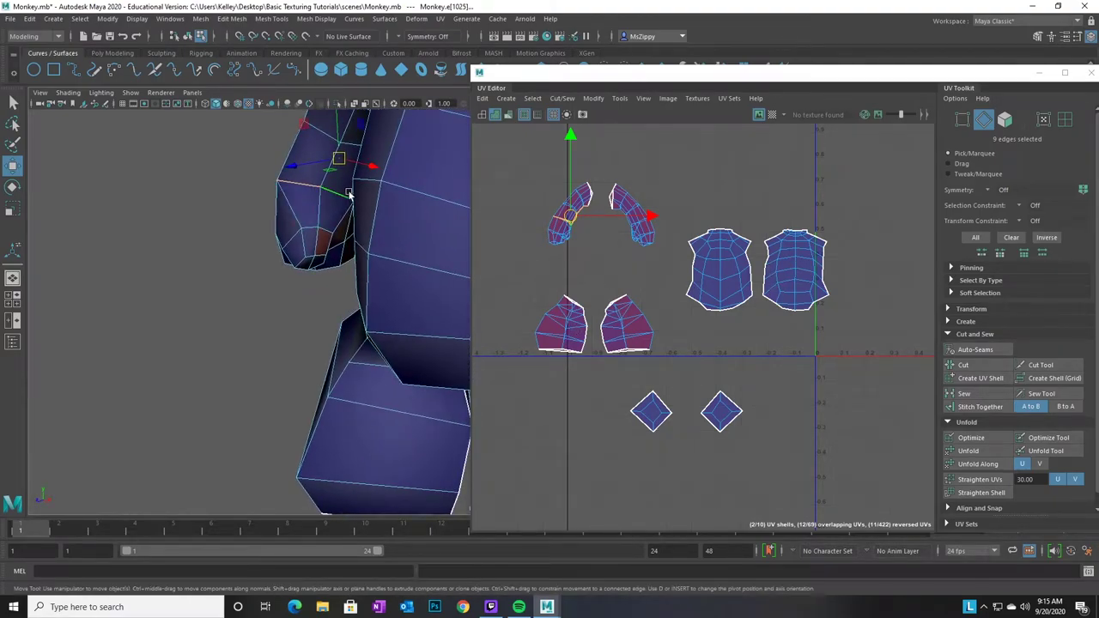
pyautogui.keyDown('alt'); pyautogui.moveTo(307, 292); pyautogui.dragTo(276, 196); pyautogui.keyUp('alt')
pyautogui.doubleClick(280, 196)
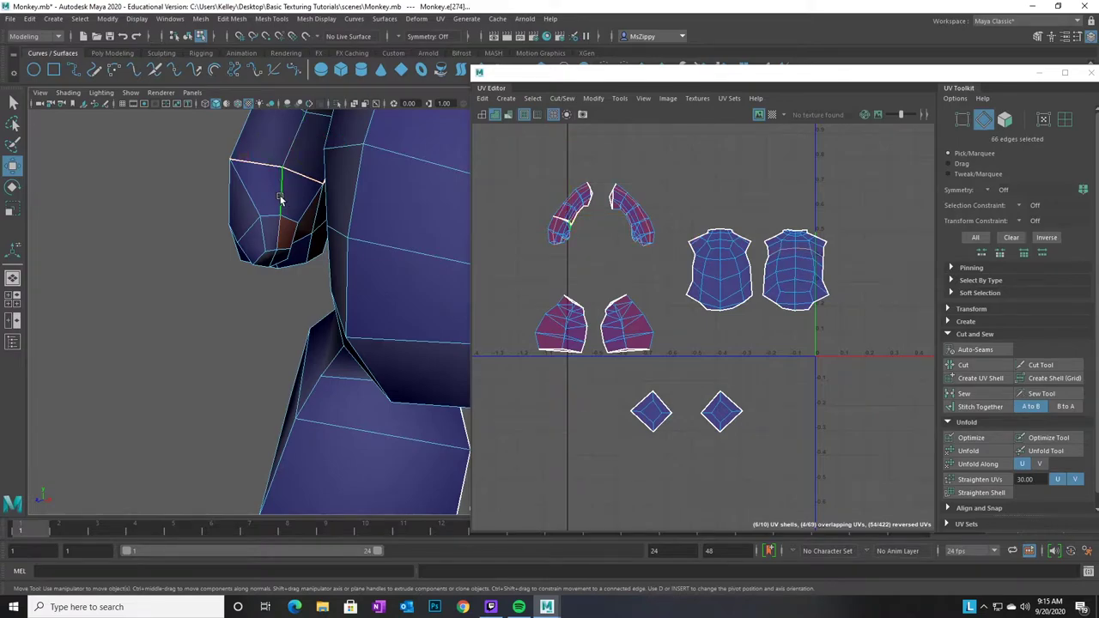
pyautogui.keyDown('alt'); pyautogui.moveTo(269, 297); pyautogui.dragTo(408, 278); pyautogui.keyUp('alt')
pyautogui.keyDown('alt'); pyautogui.moveTo(407, 277); pyautogui.dragTo(189, 231, button='middle'); pyautogui.keyUp('alt')
pyautogui.keyDown('alt'); pyautogui.moveTo(429, 283); pyautogui.dragTo(89, 196, button='right'); pyautogui.keyUp('alt')
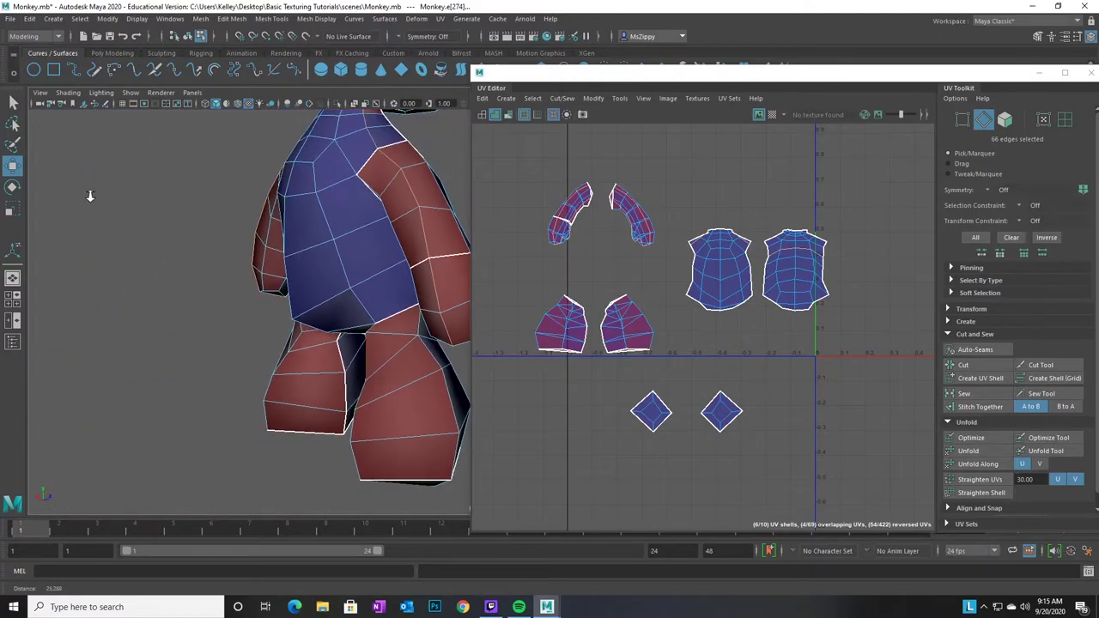
pyautogui.keyDown('alt'); pyautogui.moveTo(396, 166); pyautogui.dragTo(330, 290); pyautogui.keyUp('alt')
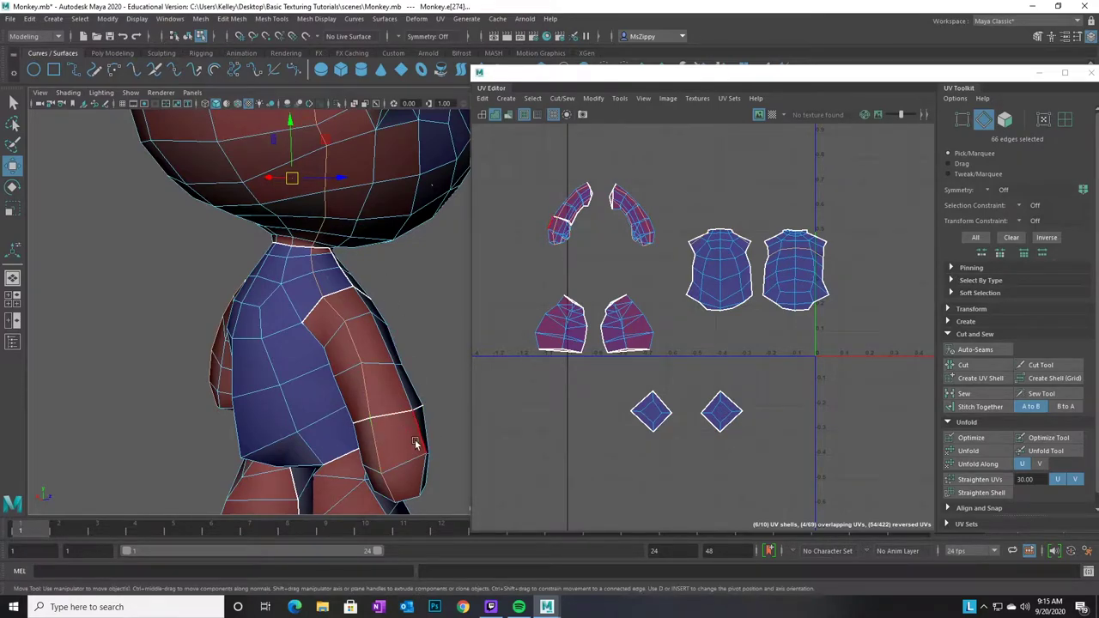
pyautogui.keyDown('alt'); pyautogui.moveTo(422, 455); pyautogui.dragTo(388, 449); pyautogui.keyUp('alt')
pyautogui.keyDown('alt'); pyautogui.moveTo(387, 449); pyautogui.dragTo(321, 323, button='middle'); pyautogui.keyUp('alt')
pyautogui.click(381, 299)
# Select the edges running down the side of the separated hand from the wrist seam and around the fingertips toward the thumb
pyautogui.click(292, 316)
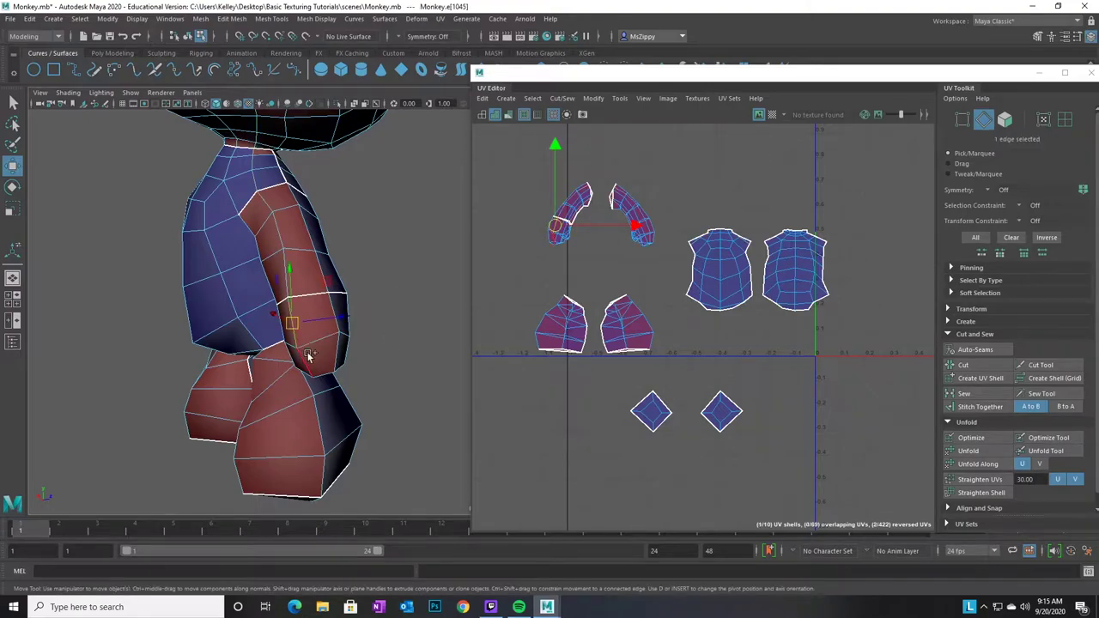
pyautogui.keyDown('shift'); pyautogui.click(302, 361); pyautogui.keyUp('shift')
pyautogui.keyDown('alt'); pyautogui.moveTo(378, 427); pyautogui.dragTo(351, 356); pyautogui.keyUp('alt')
pyautogui.keyDown('alt'); pyautogui.moveTo(351, 356); pyautogui.dragTo(498, 410, button='right'); pyautogui.keyUp('alt')
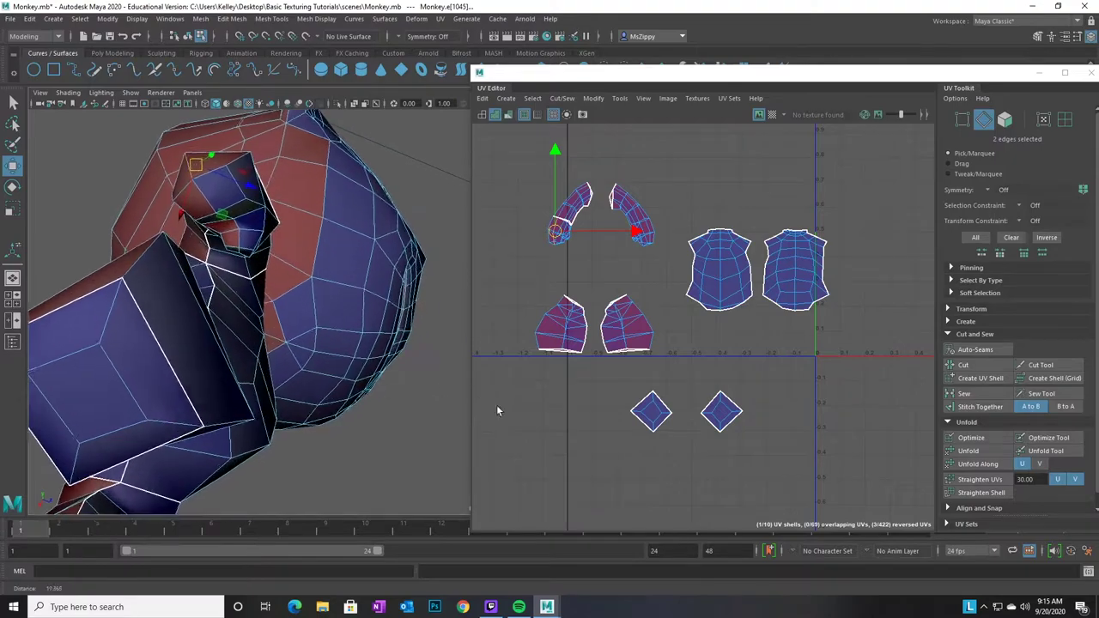
pyautogui.keyDown('shift'); pyautogui.click(204, 195); pyautogui.keyUp('shift')
pyautogui.keyDown('shift'); pyautogui.moveTo(223, 219); pyautogui.dragTo(240, 245); pyautogui.keyUp('shift')
# Add the edges around the thumb up to the wrist seam to the selection and cut the UVs, splitting the hand into two halves
pyautogui.keyDown('alt'); pyautogui.moveTo(306, 342); pyautogui.dragTo(386, 363, button='right'); pyautogui.keyUp('alt')
pyautogui.keyDown('alt'); pyautogui.moveTo(282, 287); pyautogui.dragTo(351, 322, button='middle'); pyautogui.keyUp('alt')
pyautogui.keyDown('shift'); pyautogui.click(160, 219); pyautogui.keyUp('shift')
pyautogui.keyDown('shift'); pyautogui.click(157, 226); pyautogui.keyUp('shift')
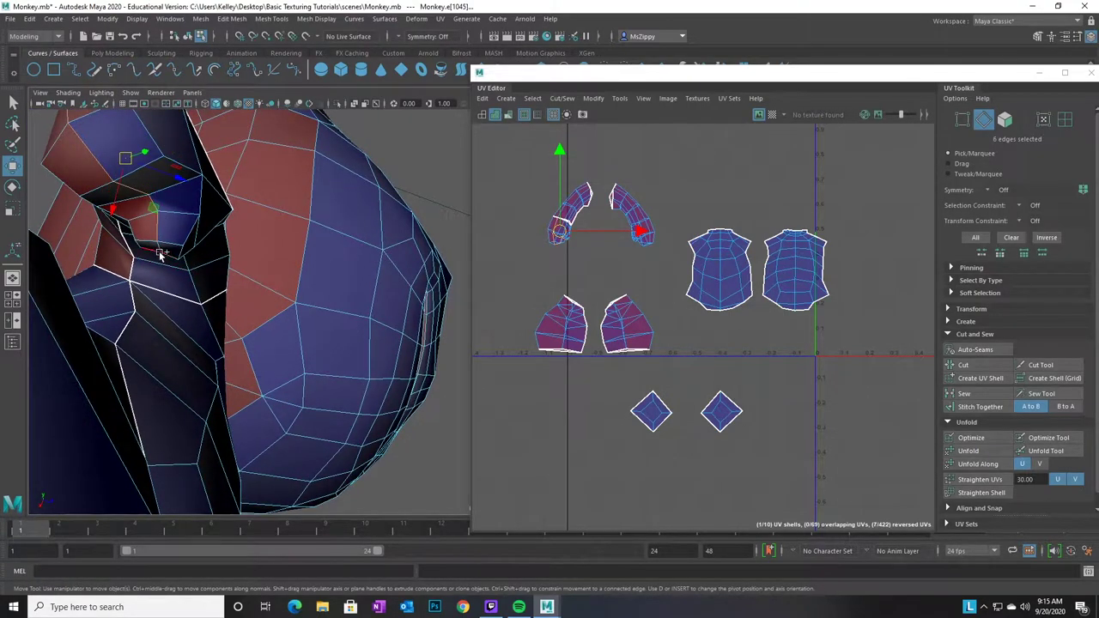
pyautogui.keyDown('shift'); pyautogui.click(160, 249); pyautogui.keyUp('shift')
pyautogui.keyDown('alt'); pyautogui.moveTo(319, 329); pyautogui.dragTo(208, 301); pyautogui.keyUp('alt')
pyautogui.keyDown('alt'); pyautogui.moveTo(208, 301); pyautogui.dragTo(189, 298, button='middle'); pyautogui.keyUp('alt')
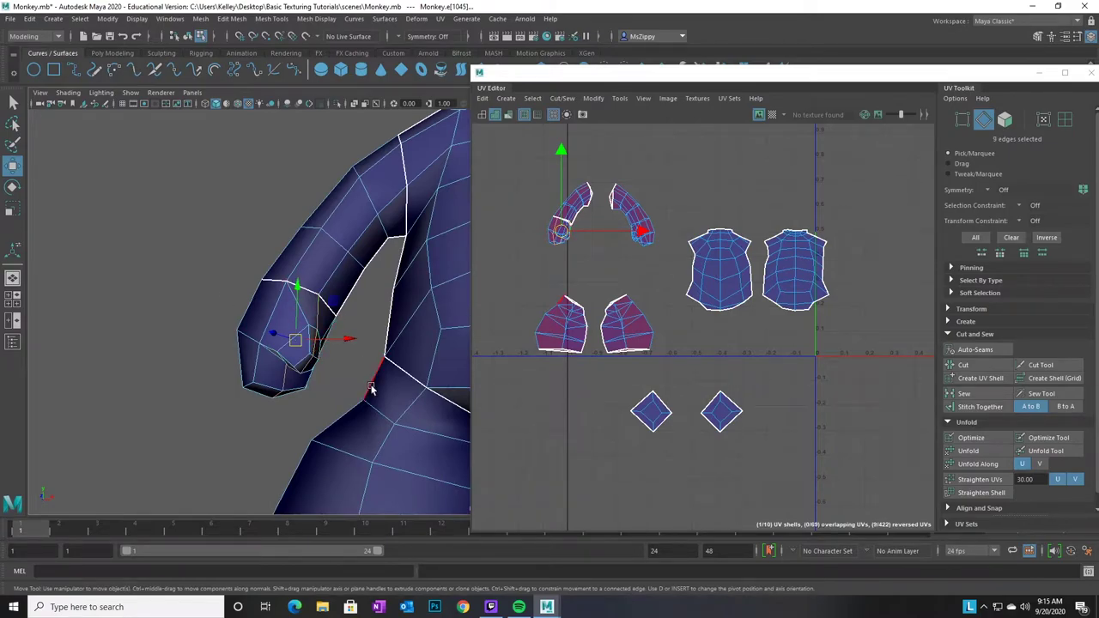
pyautogui.keyDown('alt'); pyautogui.moveTo(400, 404); pyautogui.dragTo(260, 395, button='right'); pyautogui.keyUp('alt')
pyautogui.keyDown('alt'); pyautogui.moveTo(260, 395); pyautogui.dragTo(379, 416); pyautogui.keyUp('alt')
pyautogui.keyDown('alt'); pyautogui.moveTo(340, 385); pyautogui.dragTo(233, 346, button='right'); pyautogui.keyUp('alt')
pyautogui.keyDown('alt'); pyautogui.moveTo(155, 346); pyautogui.dragTo(318, 375); pyautogui.keyUp('alt')
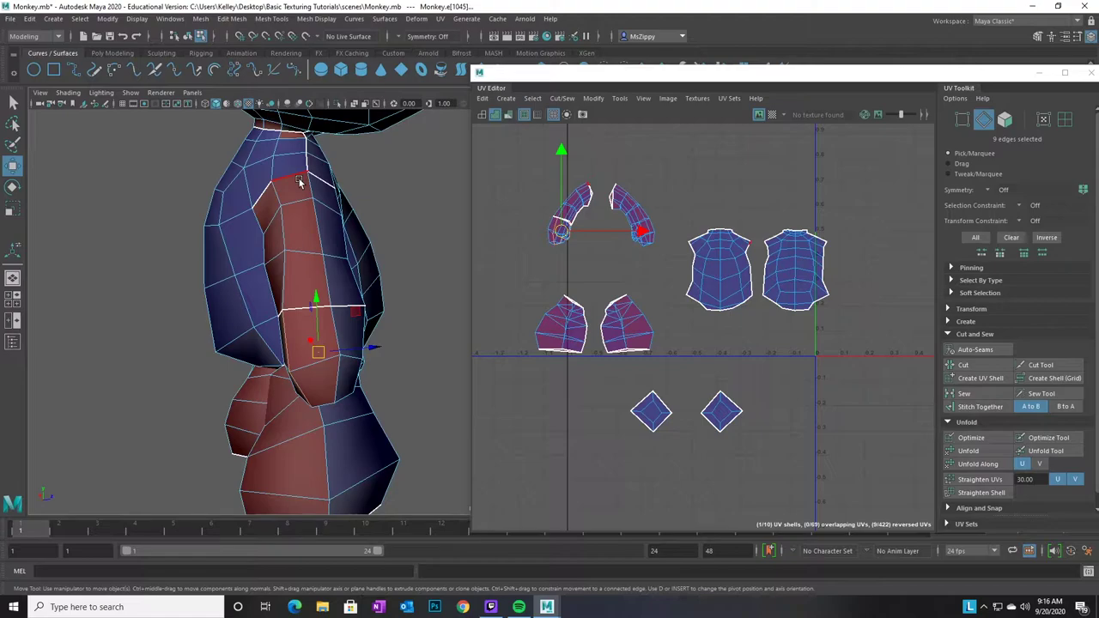
pyautogui.keyDown('alt'); pyautogui.moveTo(341, 215); pyautogui.dragTo(340, 249); pyautogui.keyUp('alt')
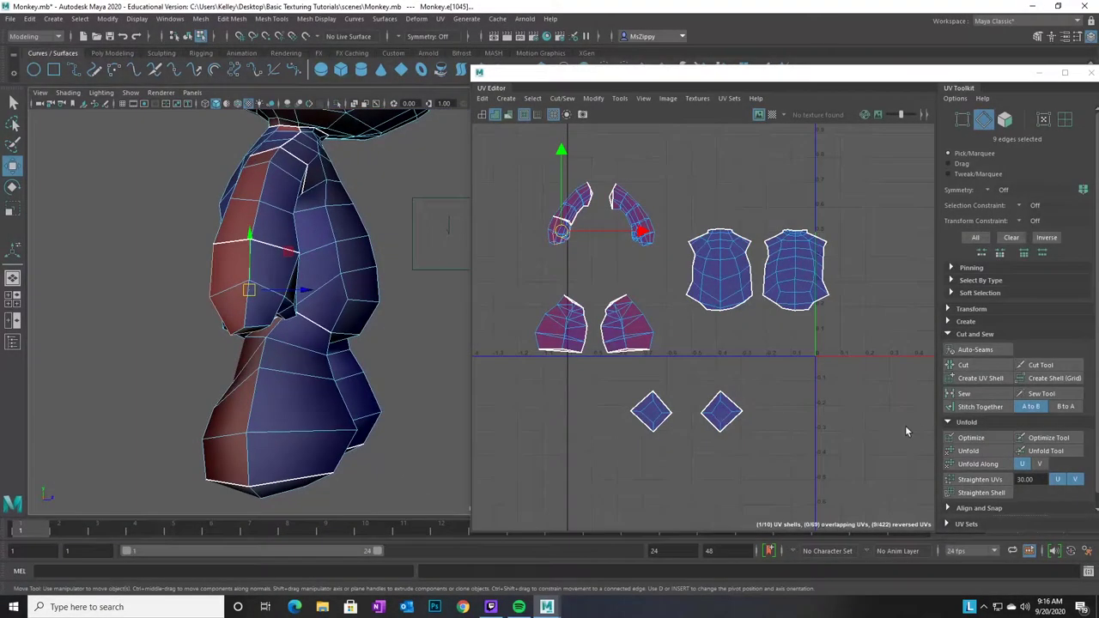
pyautogui.click(966, 367)
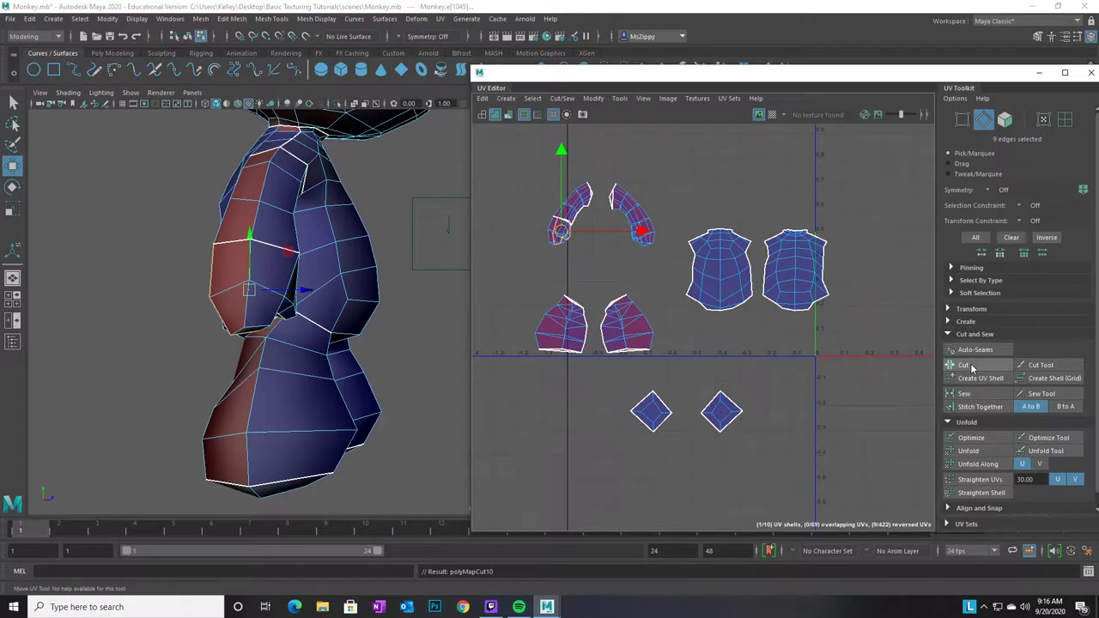
pyautogui.keyDown('alt'); pyautogui.moveTo(331, 361); pyautogui.dragTo(335, 386); pyautogui.keyUp('alt')
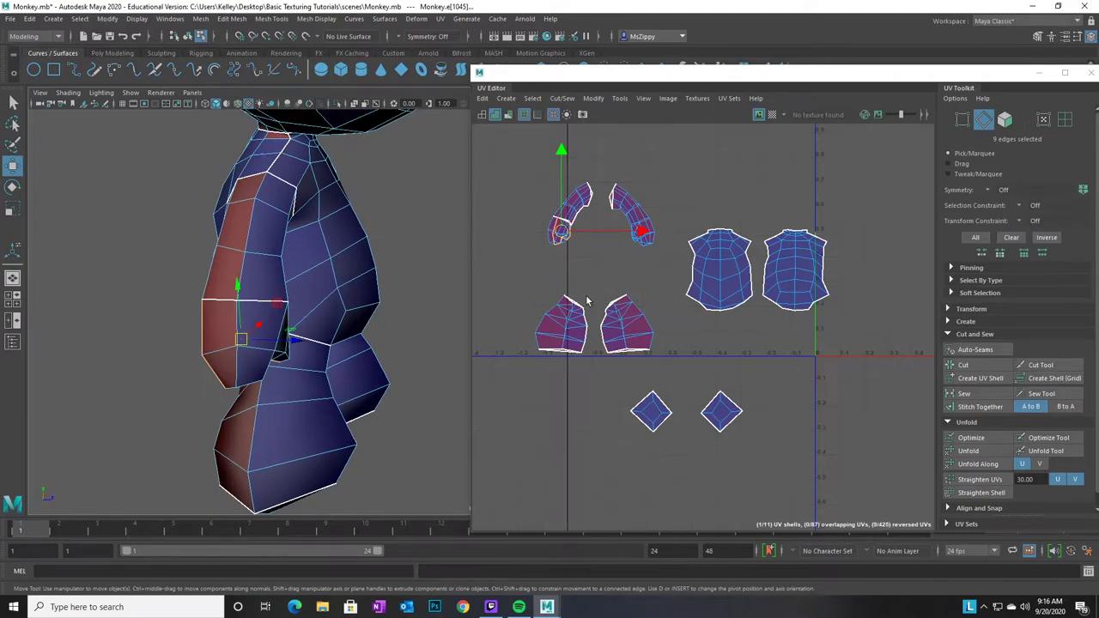
# Switch to UV shell selection, select both overlapping hand shells and shift them slightly outward from the arm shell
pyautogui.keyDown('alt'); pyautogui.moveTo(587, 257); pyautogui.dragTo(687, 388, button='middle'); pyautogui.keyUp('alt')
pyautogui.keyDown('alt'); pyautogui.moveTo(623, 394); pyautogui.dragTo(880, 438, button='right'); pyautogui.keyUp('alt')
pyautogui.keyDown('alt'); pyautogui.moveTo(706, 353); pyautogui.dragTo(891, 421, button='right'); pyautogui.keyUp('alt')
pyautogui.keyDown('alt'); pyautogui.moveTo(893, 422); pyautogui.dragTo(607, 344, button='middle'); pyautogui.keyUp('alt')
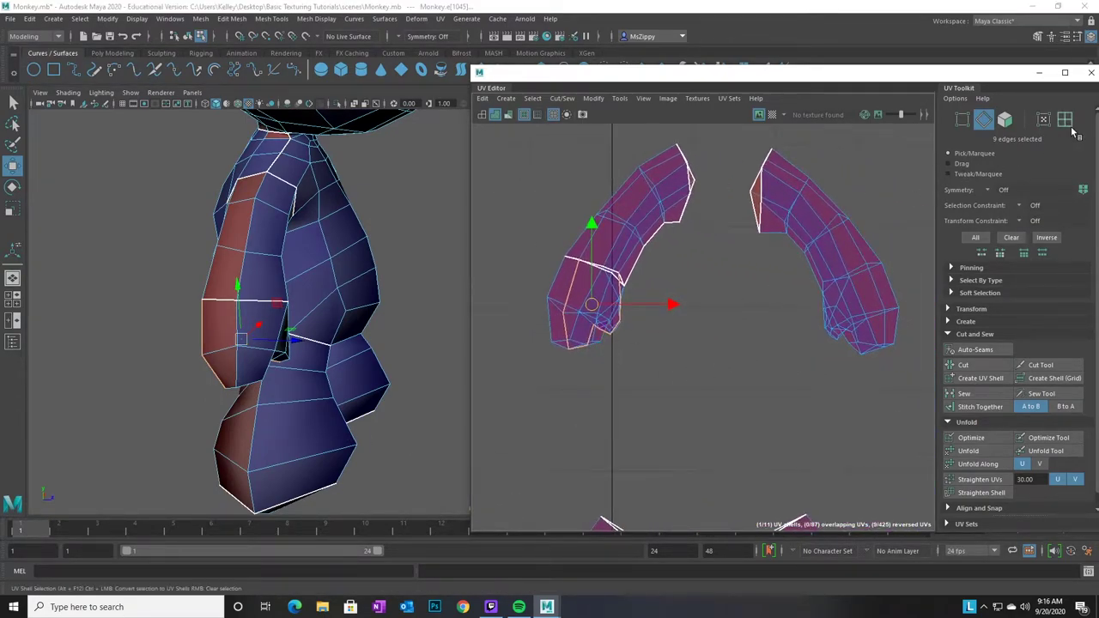
pyautogui.click(1068, 122)
pyautogui.click(606, 309)
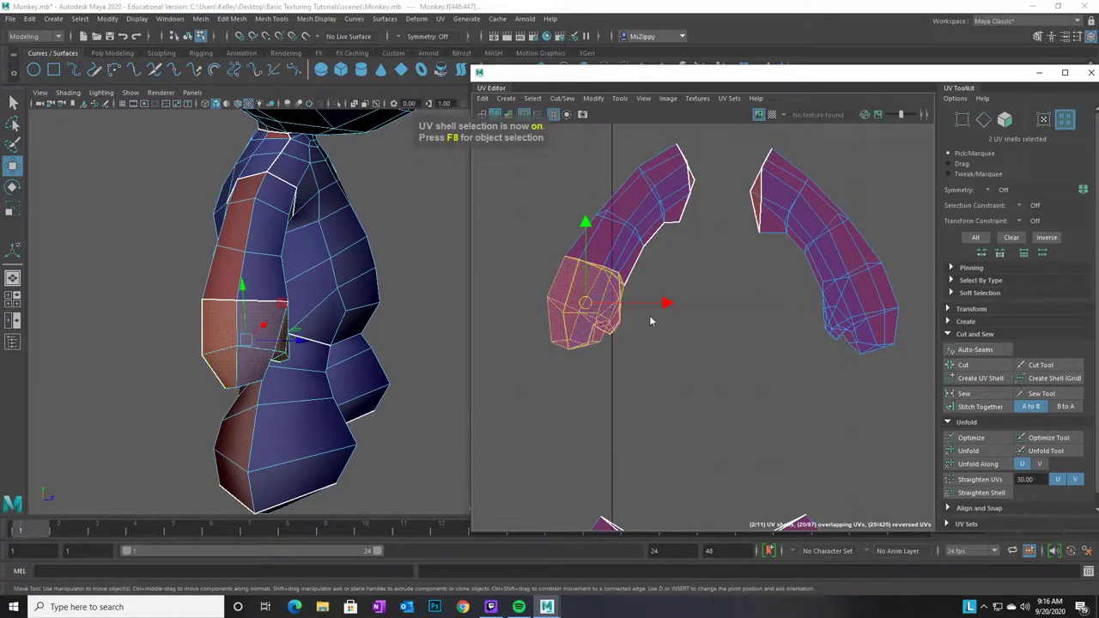
pyautogui.moveTo(663, 306)
pyautogui.mouseDown()
pyautogui.moveTo(637, 305)
pyautogui.moveTo(657, 309)
pyautogui.mouseUp()
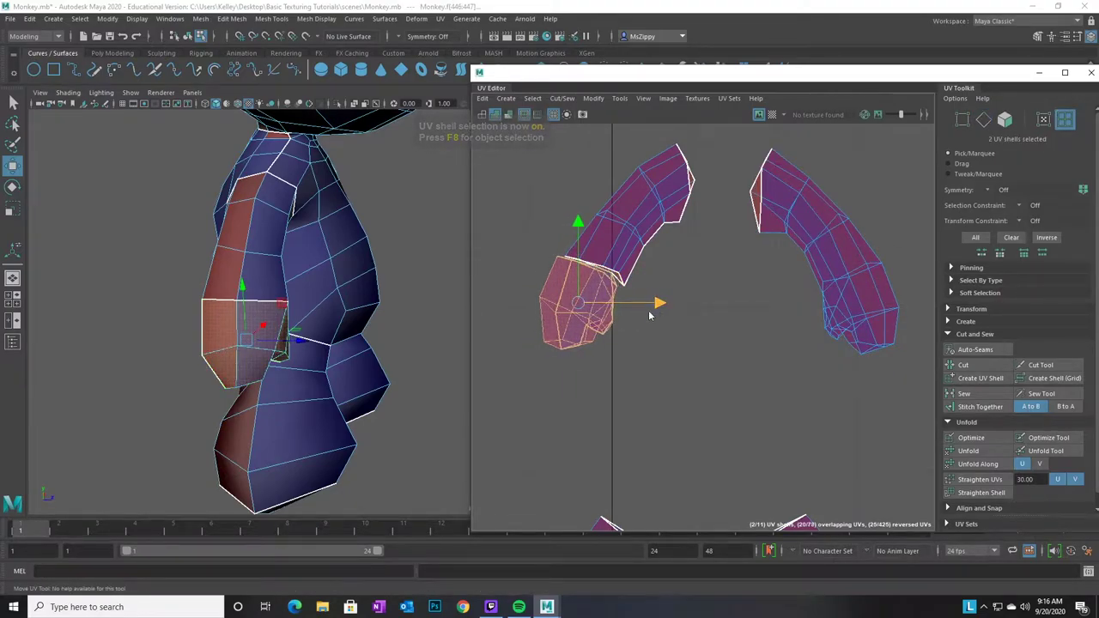
# Move the two overlapping hand-half shells horizontally apart, with a gap between them
pyautogui.click(635, 326)
pyautogui.click(540, 309)
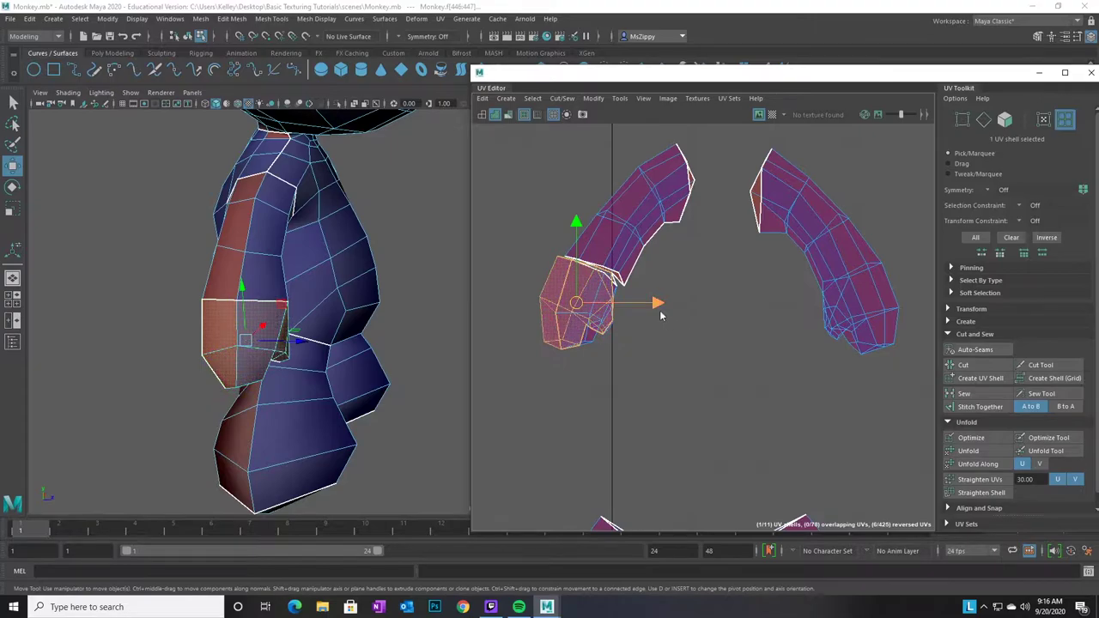
pyautogui.moveTo(639, 305); pyautogui.dragTo(602, 300)
pyautogui.click(601, 301)
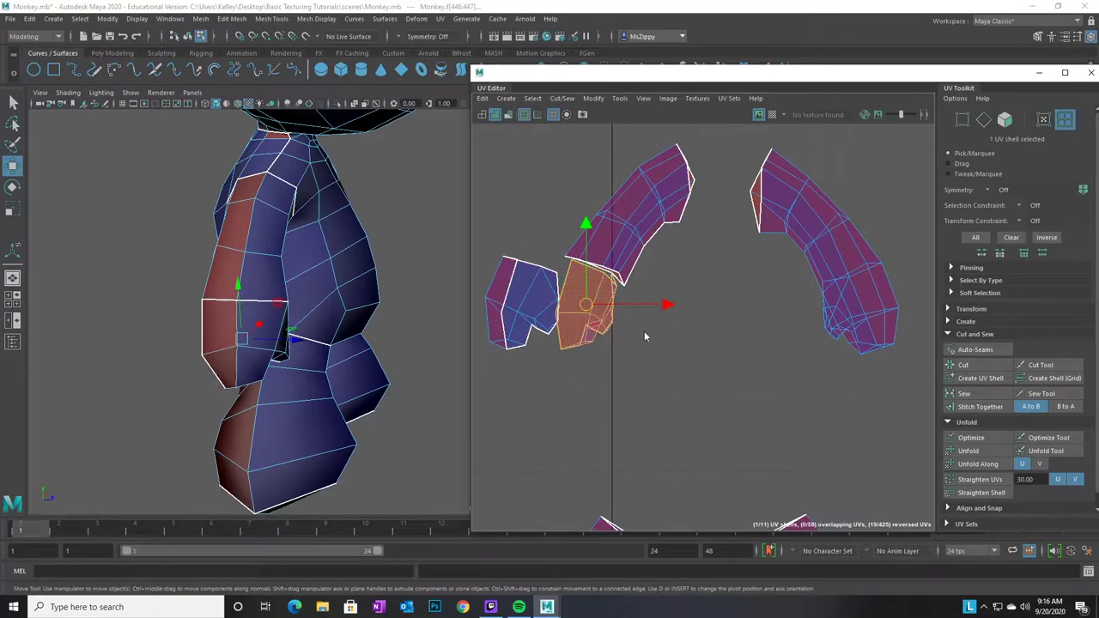
pyautogui.moveTo(668, 306); pyautogui.dragTo(700, 305)
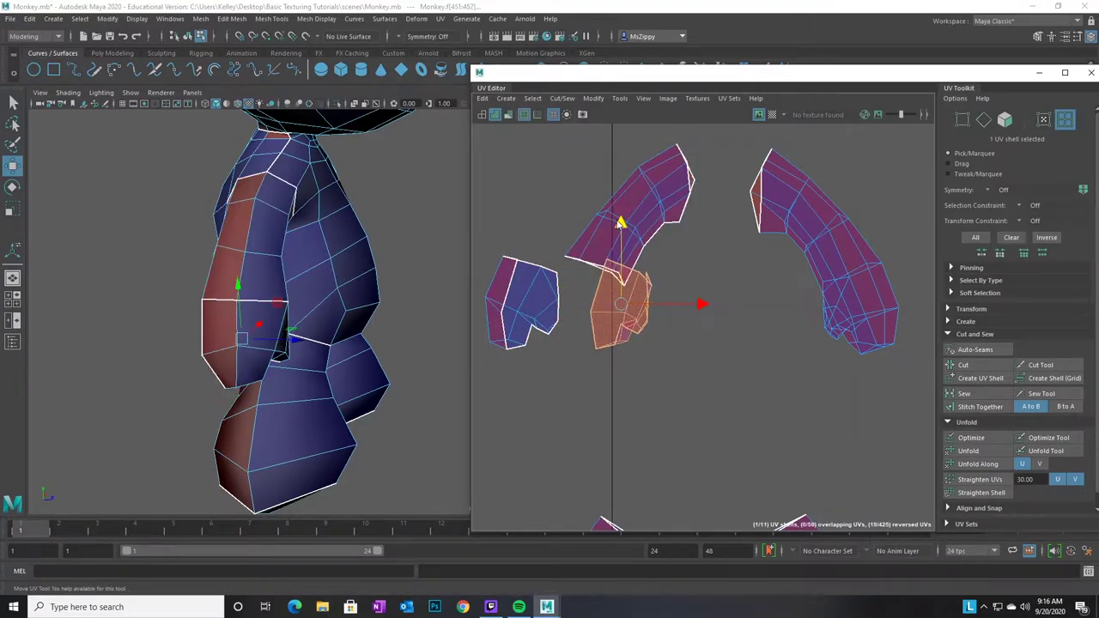
# Move both hand-half shells down so they sit clear below the arm shell in the UV layout
pyautogui.moveTo(621, 221); pyautogui.dragTo(621, 248)
pyautogui.click(526, 289)
pyautogui.moveTo(528, 227); pyautogui.dragTo(532, 245)
pyautogui.click(689, 385)
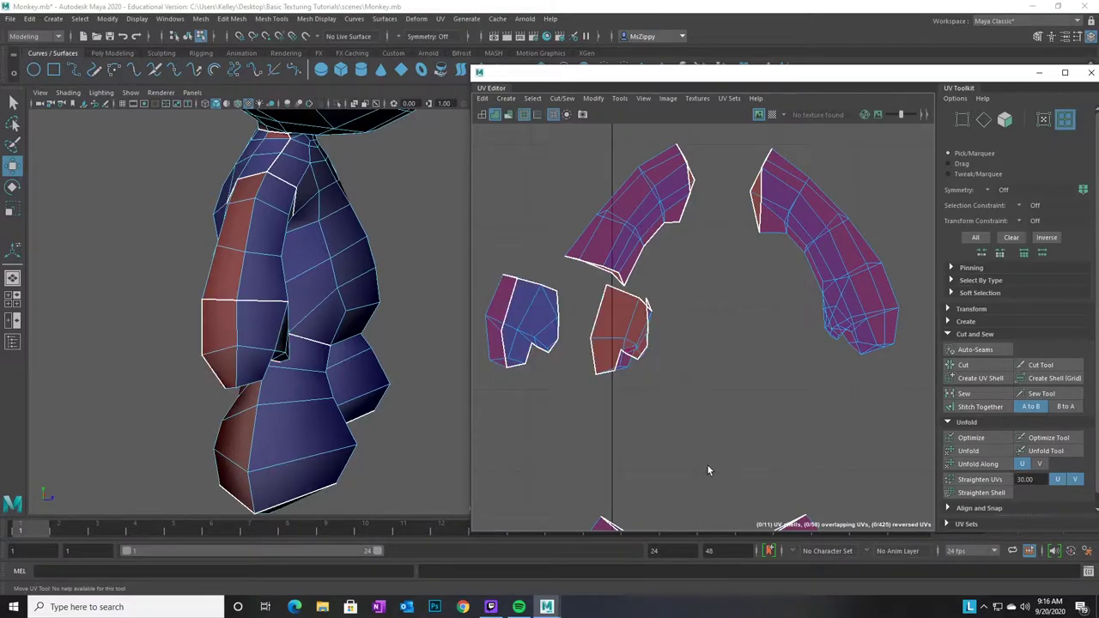
pyautogui.click(616, 337)
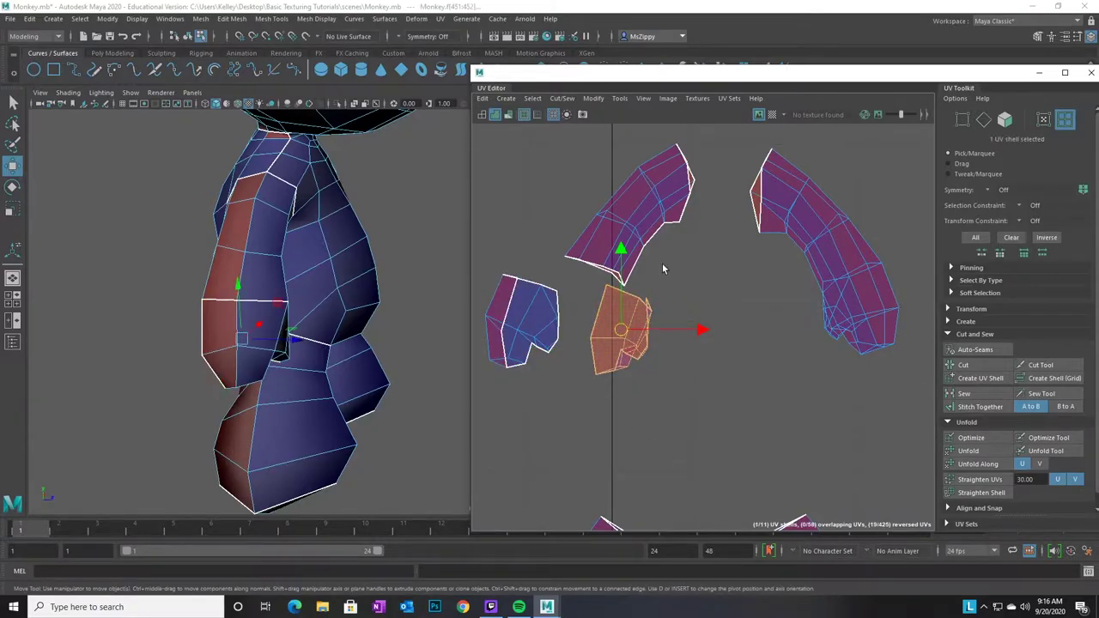
pyautogui.moveTo(621, 247); pyautogui.dragTo(621, 258)
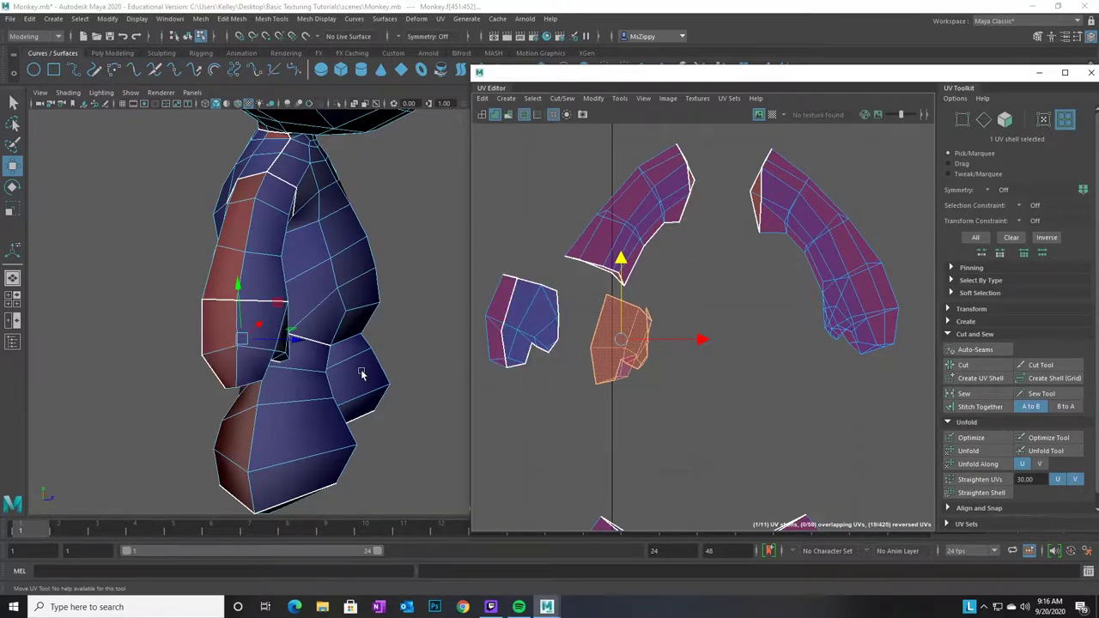
# Switch to edge selection on the other, uncut arm and select the run of edges across its wrist
pyautogui.keyDown('alt'); pyautogui.moveTo(406, 358); pyautogui.dragTo(258, 344); pyautogui.keyUp('alt')
pyautogui.keyDown('alt'); pyautogui.moveTo(400, 330); pyautogui.dragTo(203, 344); pyautogui.keyUp('alt')
pyautogui.keyDown('alt'); pyautogui.moveTo(197, 386); pyautogui.dragTo(163, 365, button='middle'); pyautogui.keyUp('alt')
pyautogui.keyDown('alt'); pyautogui.moveTo(257, 343); pyautogui.dragTo(487, 385, button='right'); pyautogui.keyUp('alt')
pyautogui.keyDown('alt'); pyautogui.moveTo(309, 258); pyautogui.dragTo(309, 372, button='middle'); pyautogui.keyUp('alt')
pyautogui.keyDown('alt'); pyautogui.moveTo(215, 420); pyautogui.dragTo(279, 417); pyautogui.keyUp('alt')
pyautogui.keyDown('alt'); pyautogui.moveTo(271, 369); pyautogui.dragTo(325, 329, button='middle'); pyautogui.keyUp('alt')
pyautogui.keyDown('alt'); pyautogui.moveTo(356, 438); pyautogui.dragTo(363, 369); pyautogui.keyUp('alt')
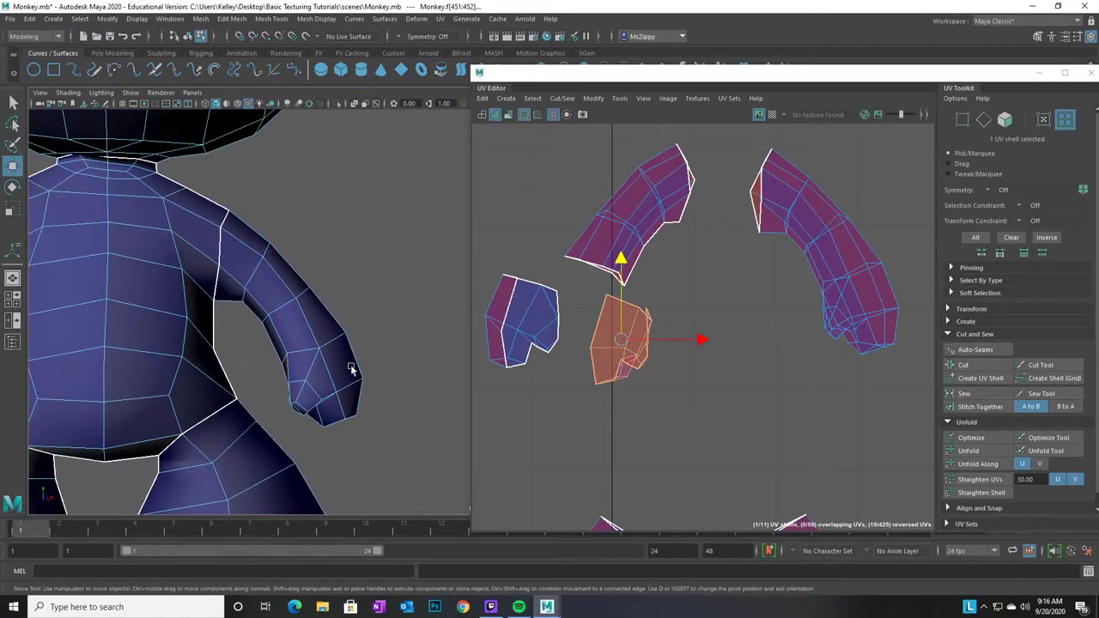
pyautogui.keyDown('alt'); pyautogui.moveTo(322, 450); pyautogui.dragTo(395, 412); pyautogui.keyUp('alt')
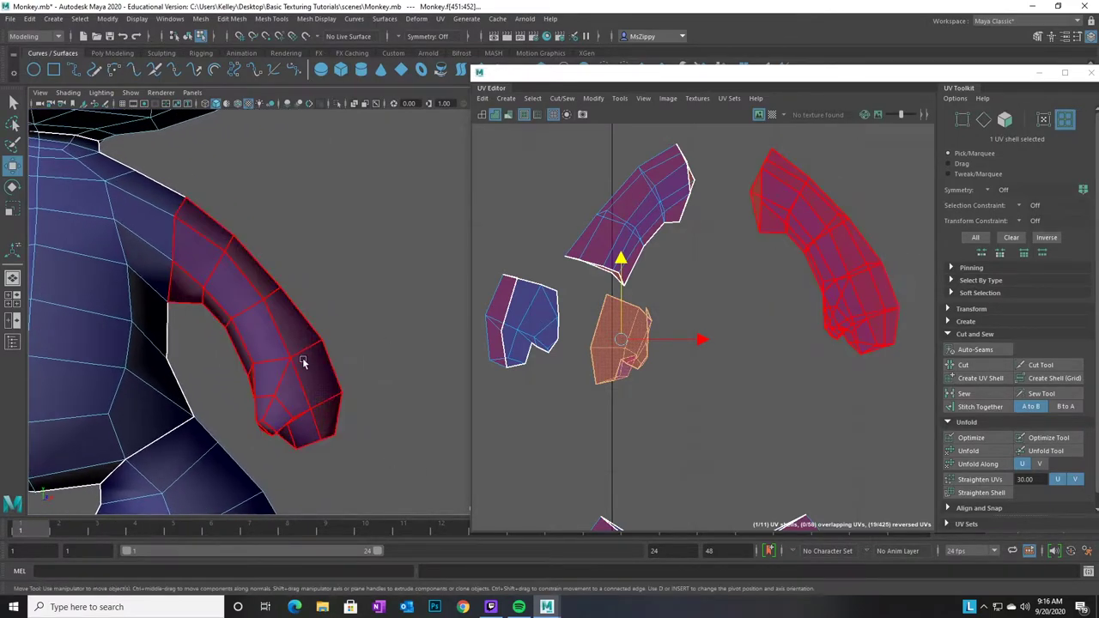
pyautogui.moveTo(309, 361); pyautogui.dragTo(310, 262, button='right')
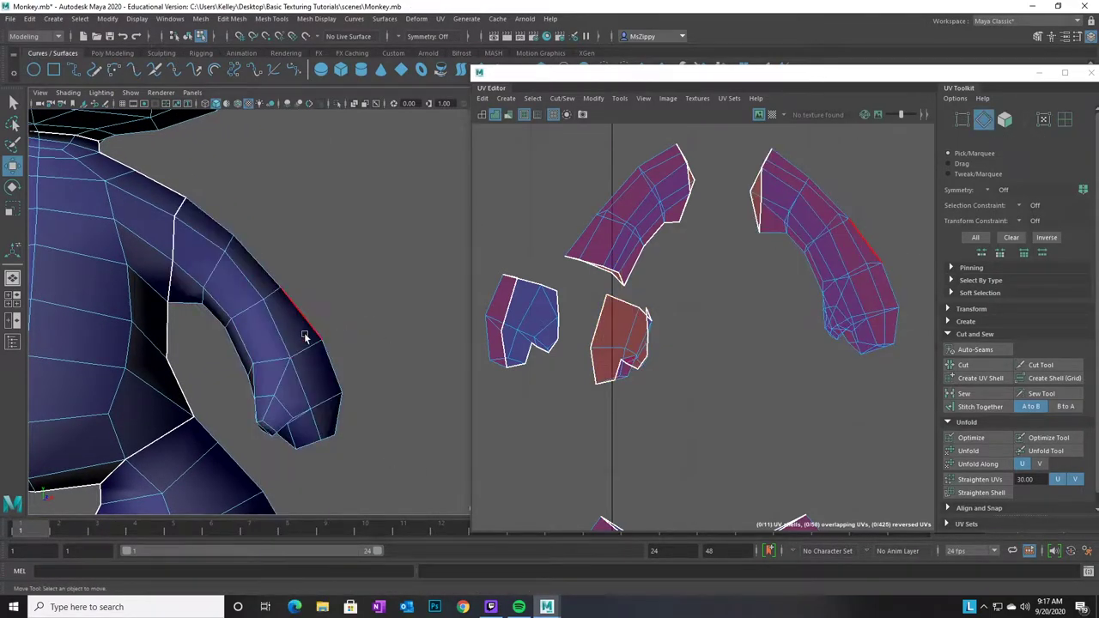
pyautogui.doubleClick(330, 392)
# Add the missing edges to complete the six-edge wrist loop on this arm and cut the UVs along it
pyautogui.keyDown('alt'); pyautogui.moveTo(268, 464); pyautogui.dragTo(349, 392, button='middle'); pyautogui.keyUp('alt')
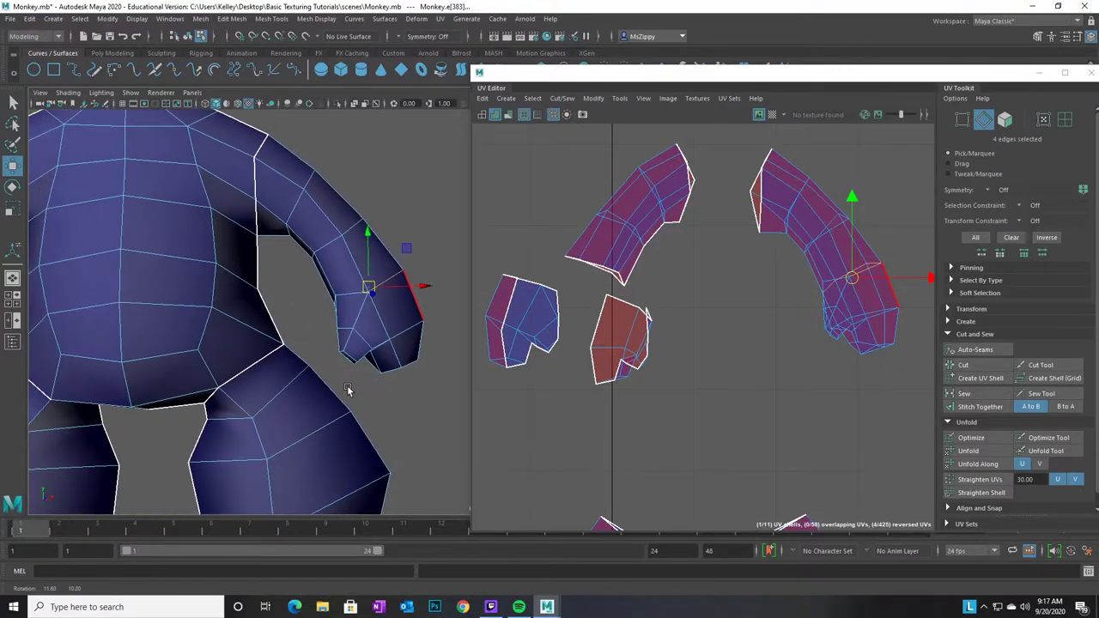
pyautogui.keyDown('alt'); pyautogui.moveTo(349, 392); pyautogui.dragTo(395, 392); pyautogui.keyUp('alt')
pyautogui.keyDown('alt'); pyautogui.moveTo(47, 367); pyautogui.dragTo(120, 375); pyautogui.keyUp('alt')
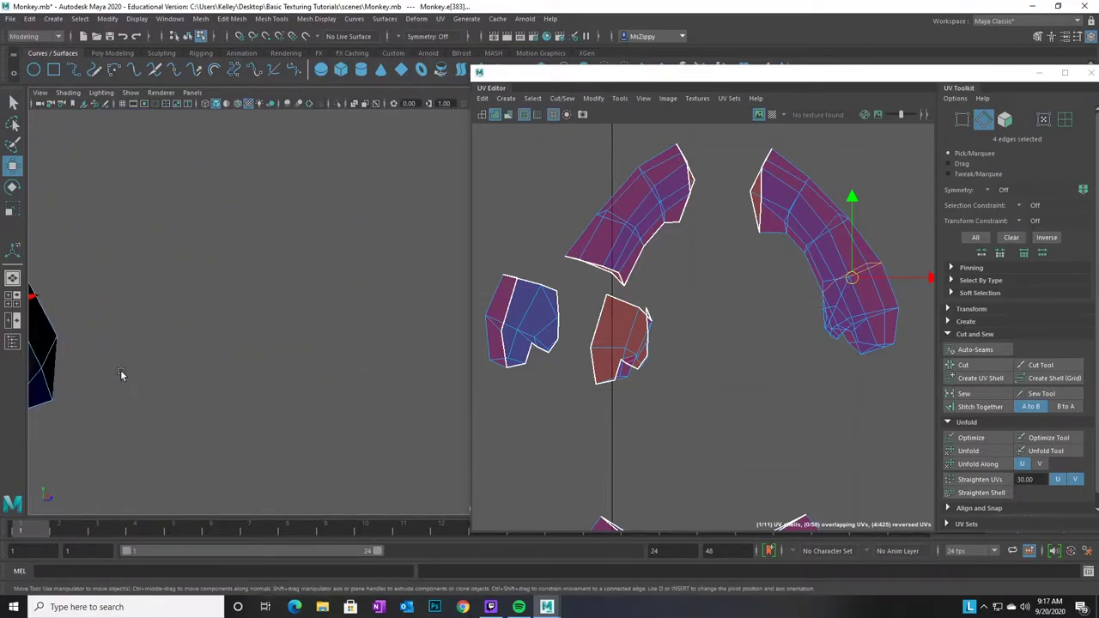
pyautogui.keyDown('alt'); pyautogui.moveTo(120, 376); pyautogui.dragTo(527, 351, button='middle'); pyautogui.keyUp('alt')
pyautogui.keyDown('alt'); pyautogui.moveTo(387, 346); pyautogui.dragTo(450, 337, button='middle'); pyautogui.keyUp('alt')
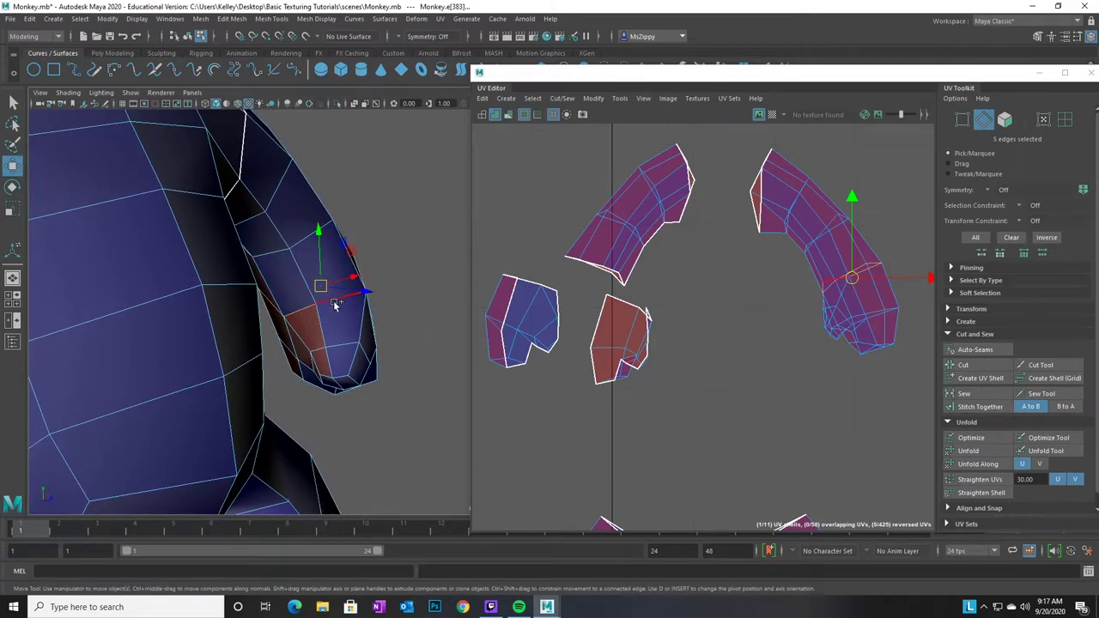
pyautogui.keyDown('alt'); pyautogui.moveTo(386, 404); pyautogui.dragTo(300, 338); pyautogui.keyUp('alt')
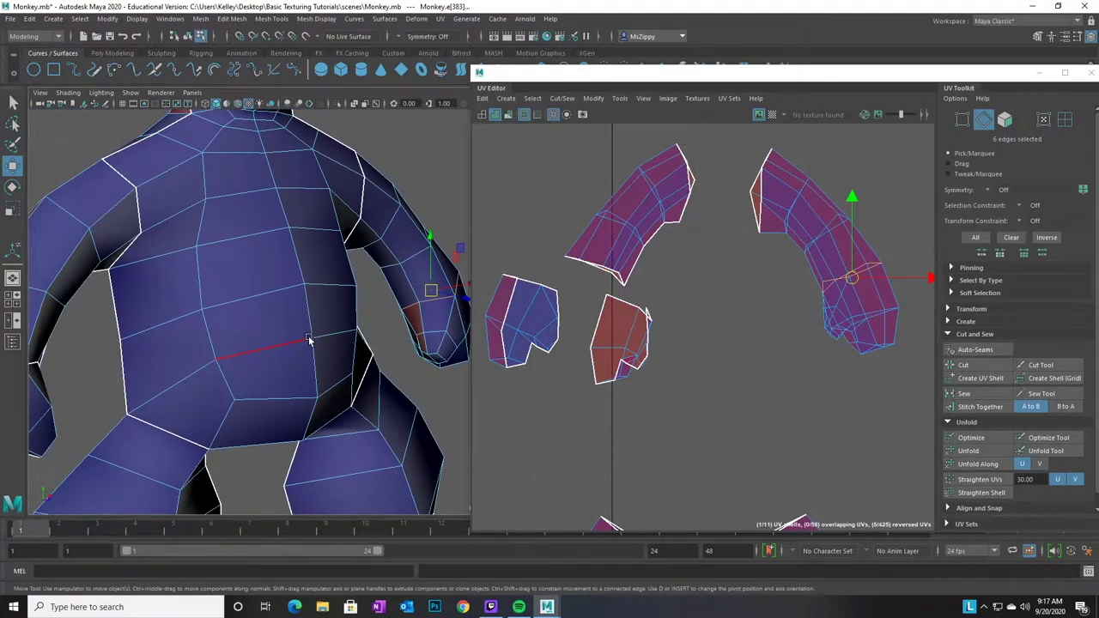
pyautogui.press('f')
pyautogui.keyDown('alt'); pyautogui.moveTo(414, 355); pyautogui.dragTo(287, 317); pyautogui.keyUp('alt')
pyautogui.keyDown('alt'); pyautogui.moveTo(287, 317); pyautogui.dragTo(116, 297, button='middle'); pyautogui.keyUp('alt')
pyautogui.keyDown('alt'); pyautogui.moveTo(116, 299); pyautogui.dragTo(272, 294, button='right'); pyautogui.keyUp('alt')
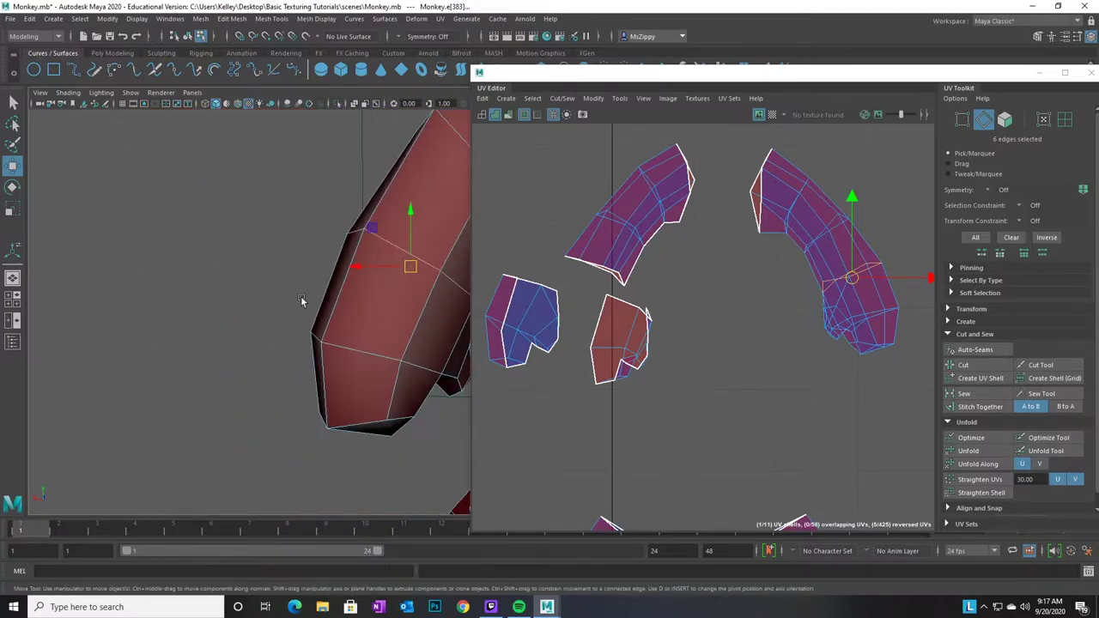
pyautogui.keyDown('alt'); pyautogui.moveTo(378, 317); pyautogui.dragTo(214, 283, button='middle'); pyautogui.keyUp('alt')
pyautogui.keyDown('alt'); pyautogui.moveTo(214, 282); pyautogui.dragTo(298, 300); pyautogui.keyUp('alt')
pyautogui.keyDown('alt'); pyautogui.moveTo(253, 276); pyautogui.dragTo(139, 268, button='middle'); pyautogui.keyUp('alt')
pyautogui.keyDown('alt'); pyautogui.moveTo(140, 268); pyautogui.dragTo(364, 304); pyautogui.keyUp('alt')
pyautogui.keyDown('alt'); pyautogui.moveTo(364, 304); pyautogui.dragTo(271, 307, button='right'); pyautogui.keyUp('alt')
pyautogui.keyDown('alt'); pyautogui.moveTo(271, 307); pyautogui.dragTo(343, 369); pyautogui.keyUp('alt')
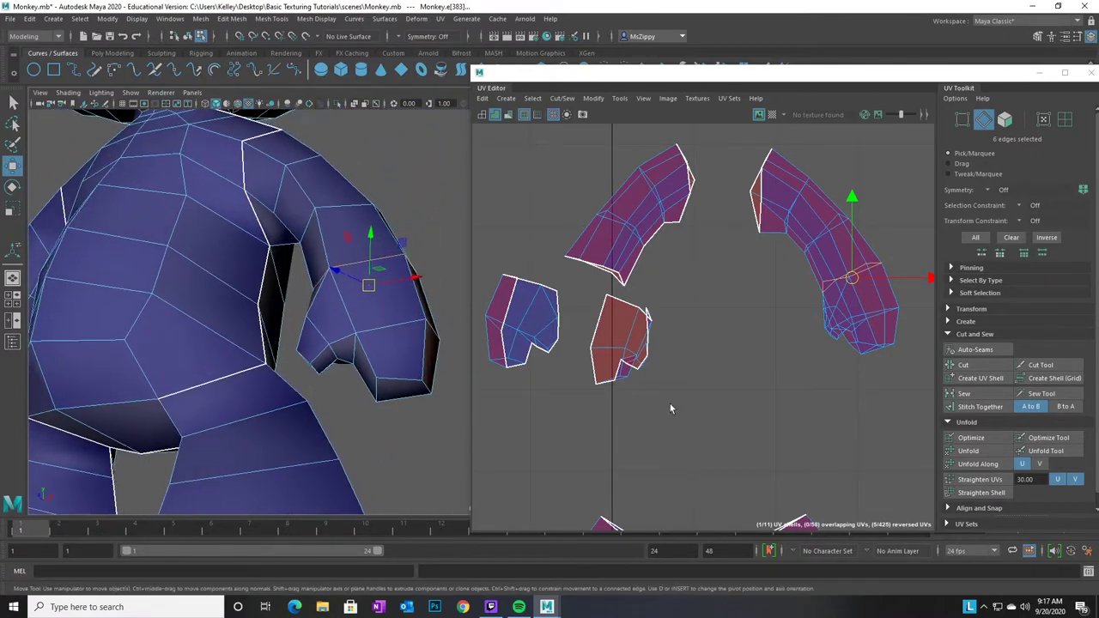
pyautogui.click(993, 364)
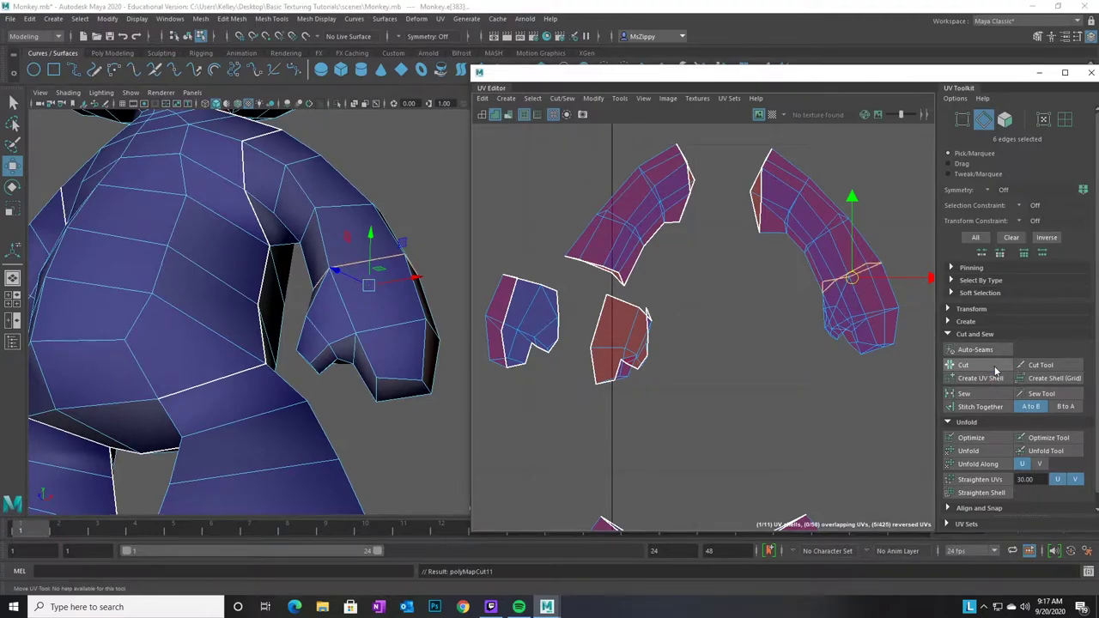
# Add the three underarm edges between this wrist seam and the armpit to the selection and cut the UVs along them
pyautogui.keyDown('alt'); pyautogui.moveTo(369, 296); pyautogui.dragTo(397, 206); pyautogui.keyUp('alt')
pyautogui.keyDown('shift'); pyautogui.click(384, 201); pyautogui.keyUp('shift')
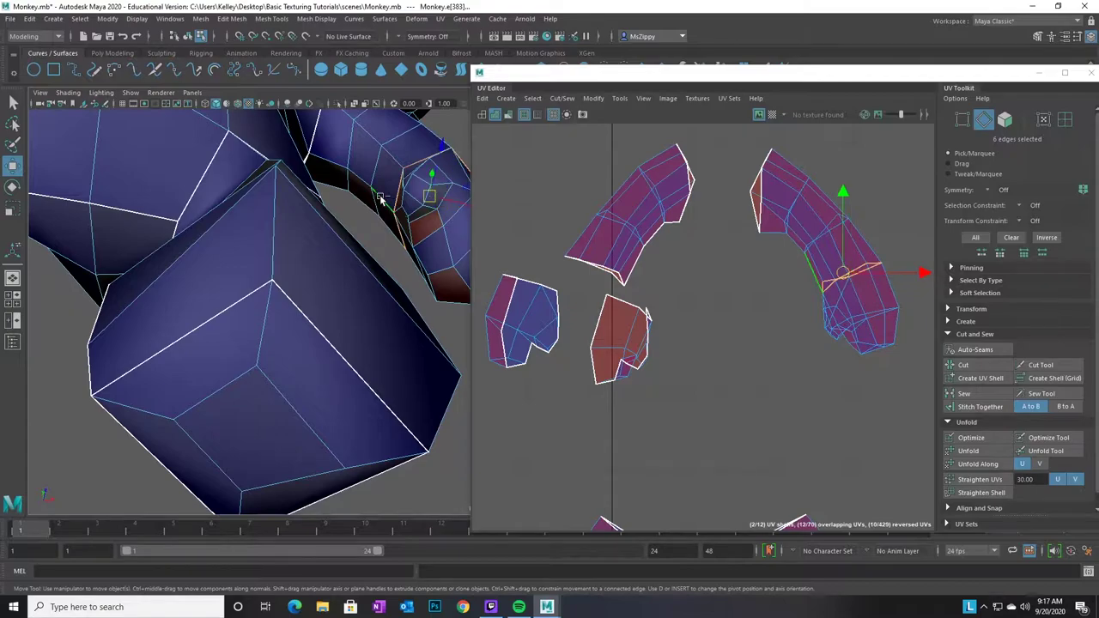
pyautogui.keyDown('shift'); pyautogui.click(358, 177); pyautogui.keyUp('shift')
pyautogui.keyDown('shift'); pyautogui.click(334, 161); pyautogui.keyUp('shift')
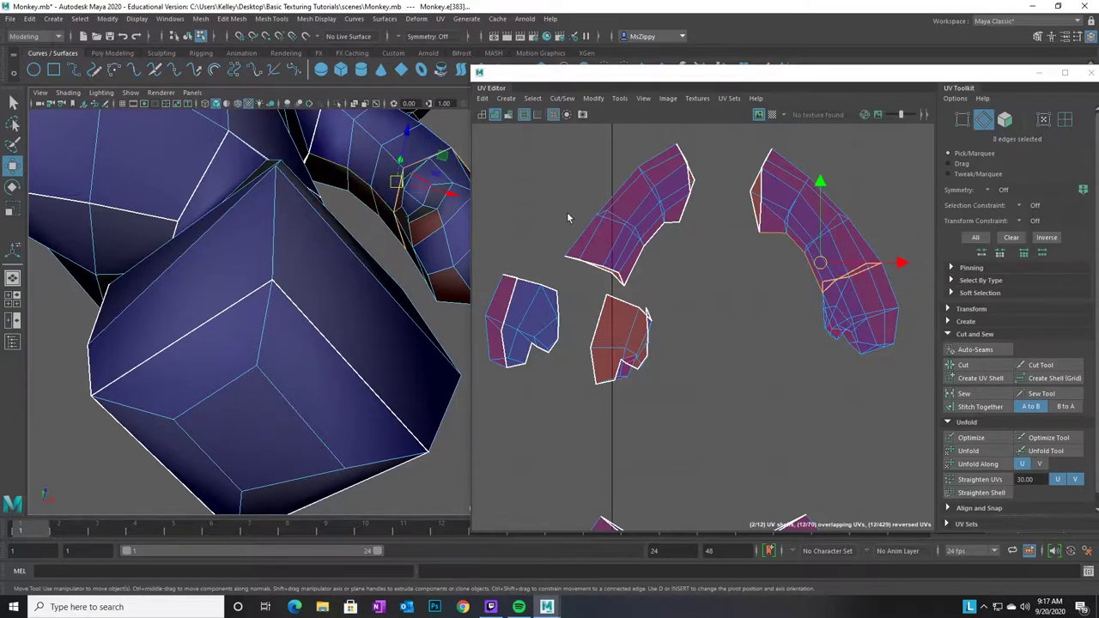
pyautogui.click(979, 367)
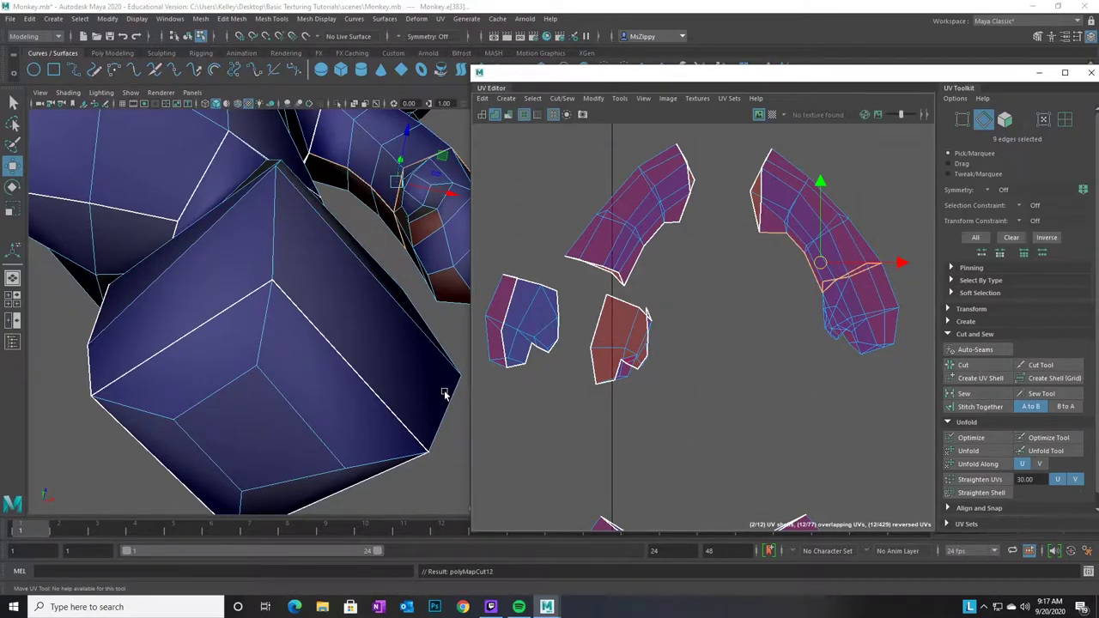
# Select the seven connected edges running down from the wrist past the thumb and across the fingertips of this hand
pyautogui.keyDown('alt'); pyautogui.moveTo(379, 309); pyautogui.dragTo(263, 312, button='middle'); pyautogui.keyUp('alt')
pyautogui.keyDown('alt'); pyautogui.moveTo(263, 312); pyautogui.dragTo(363, 342); pyautogui.keyUp('alt')
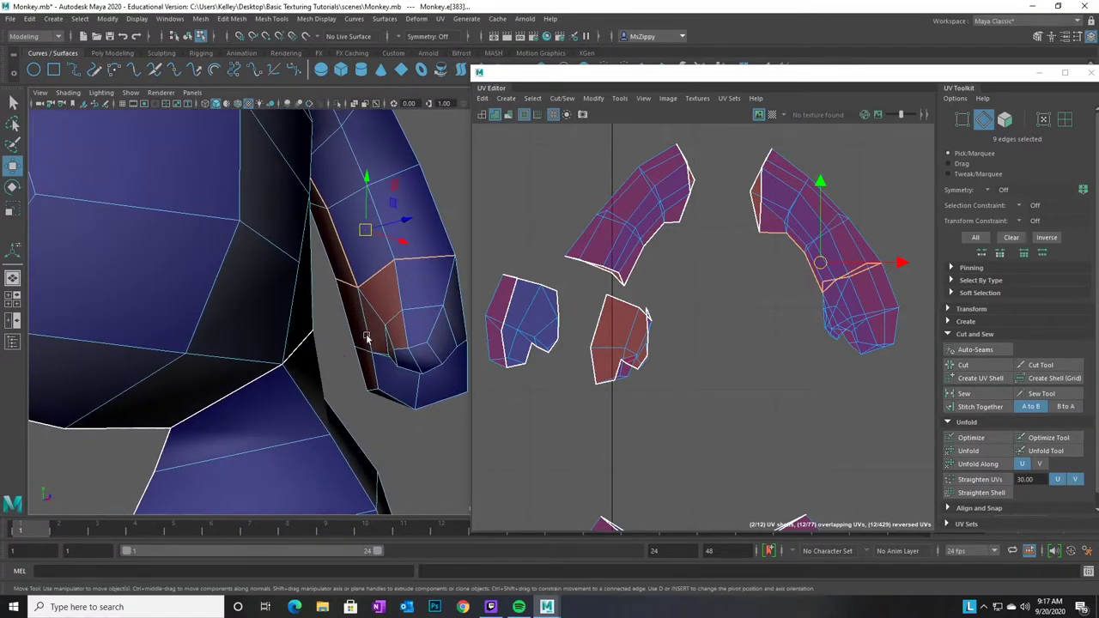
pyautogui.click(400, 293)
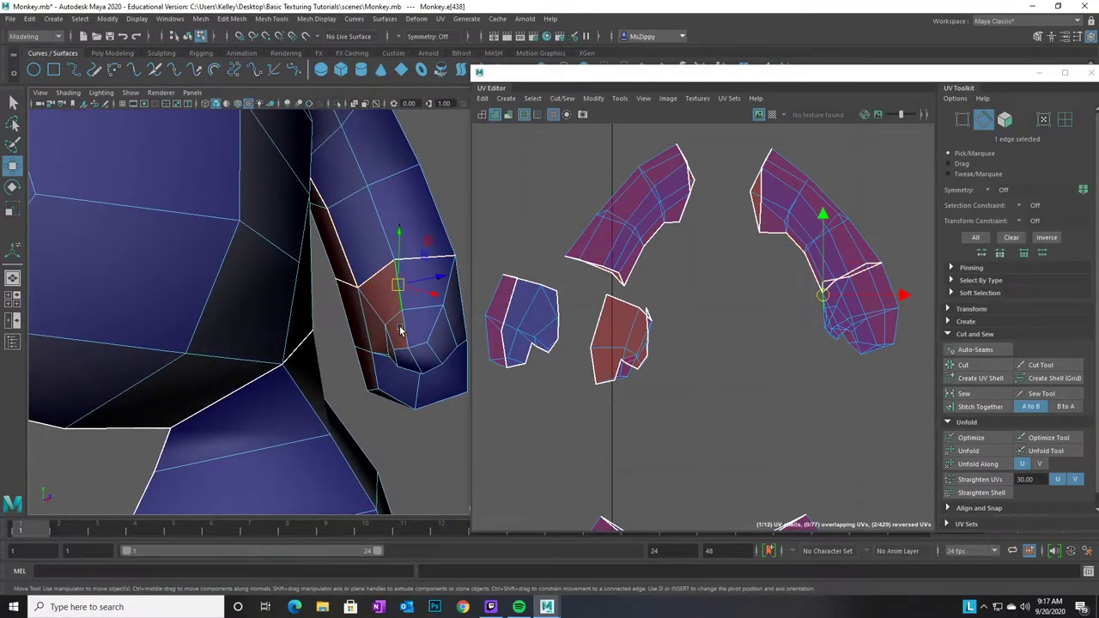
pyautogui.keyDown('shift'); pyautogui.click(415, 371); pyautogui.keyUp('shift')
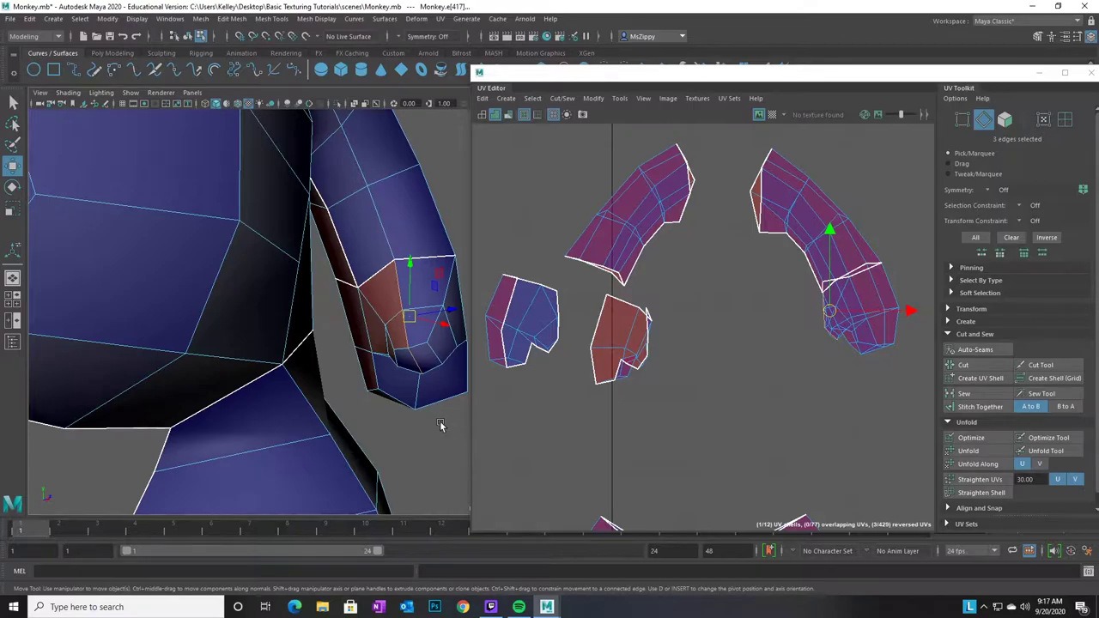
pyautogui.keyDown('alt'); pyautogui.moveTo(449, 450); pyautogui.dragTo(383, 312); pyautogui.keyUp('alt')
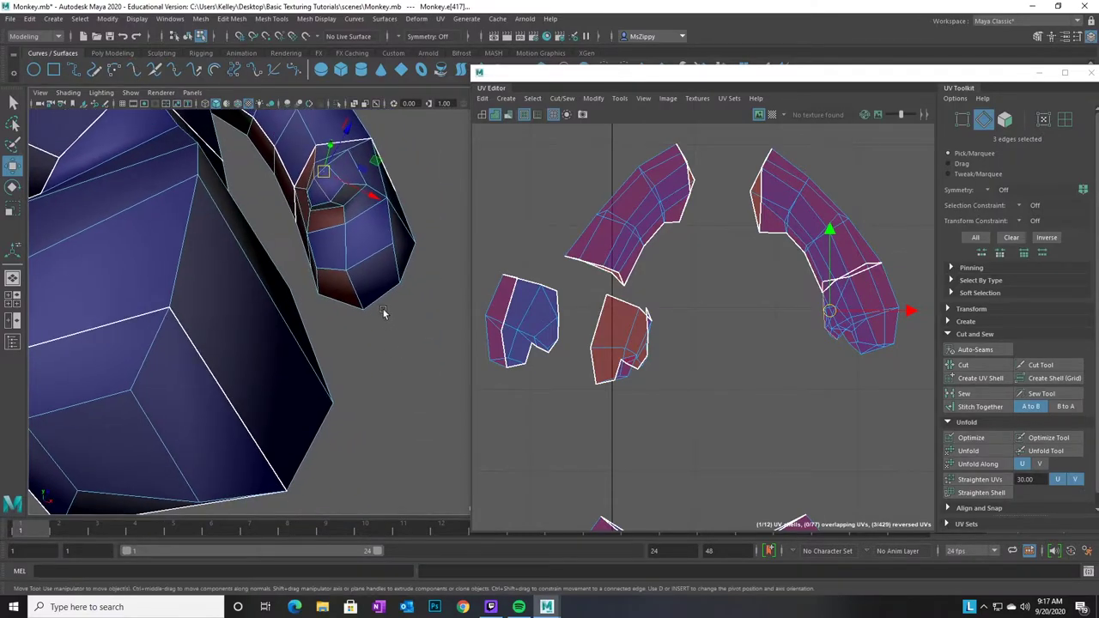
pyautogui.keyDown('shift'); pyautogui.click(341, 207); pyautogui.keyUp('shift')
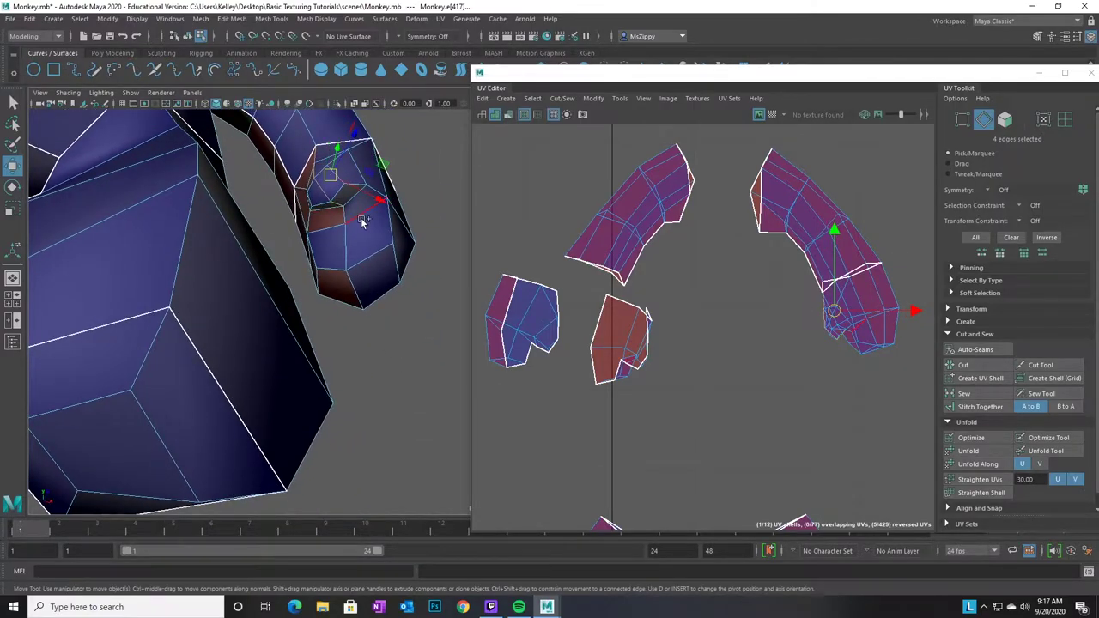
pyautogui.keyDown('shift'); pyautogui.click(348, 221); pyautogui.keyUp('shift')
pyautogui.keyDown('shift'); pyautogui.click(361, 288); pyautogui.keyUp('shift')
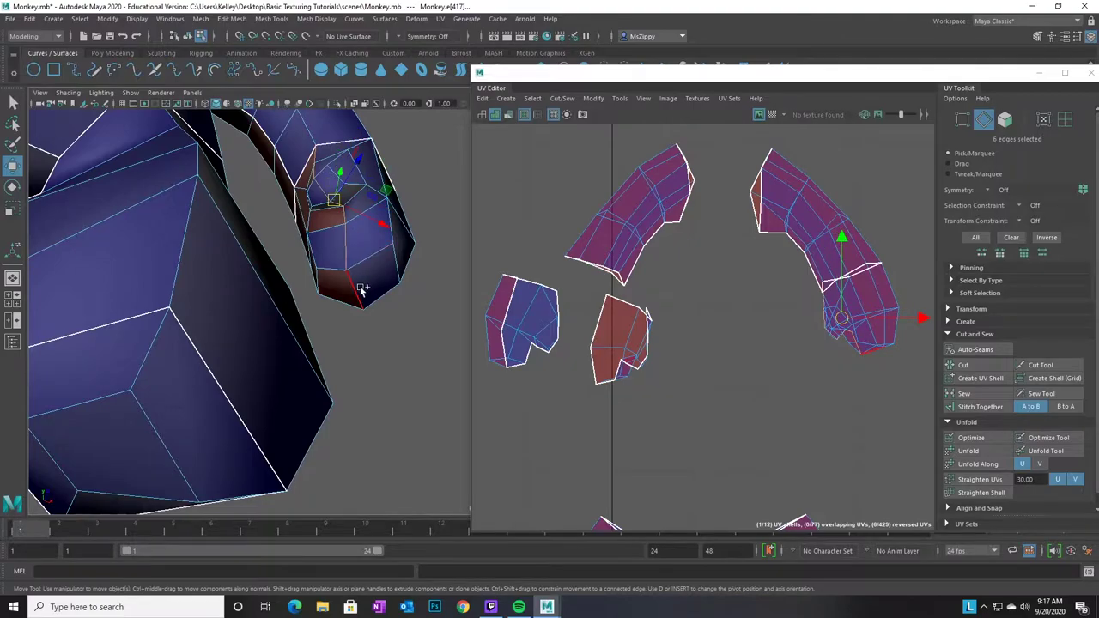
pyautogui.keyDown('shift'); pyautogui.click(360, 298); pyautogui.keyUp('shift')
# Add the remaining edges up the outer side of this hand to complete the nine-edge seam and cut the UVs along it
pyautogui.keyDown('alt'); pyautogui.moveTo(435, 364); pyautogui.dragTo(313, 408); pyautogui.keyUp('alt')
pyautogui.keyDown('alt'); pyautogui.moveTo(375, 429); pyautogui.dragTo(356, 427); pyautogui.keyUp('alt')
pyautogui.keyDown('alt'); pyautogui.moveTo(376, 384); pyautogui.dragTo(128, 316, button='middle'); pyautogui.keyUp('alt')
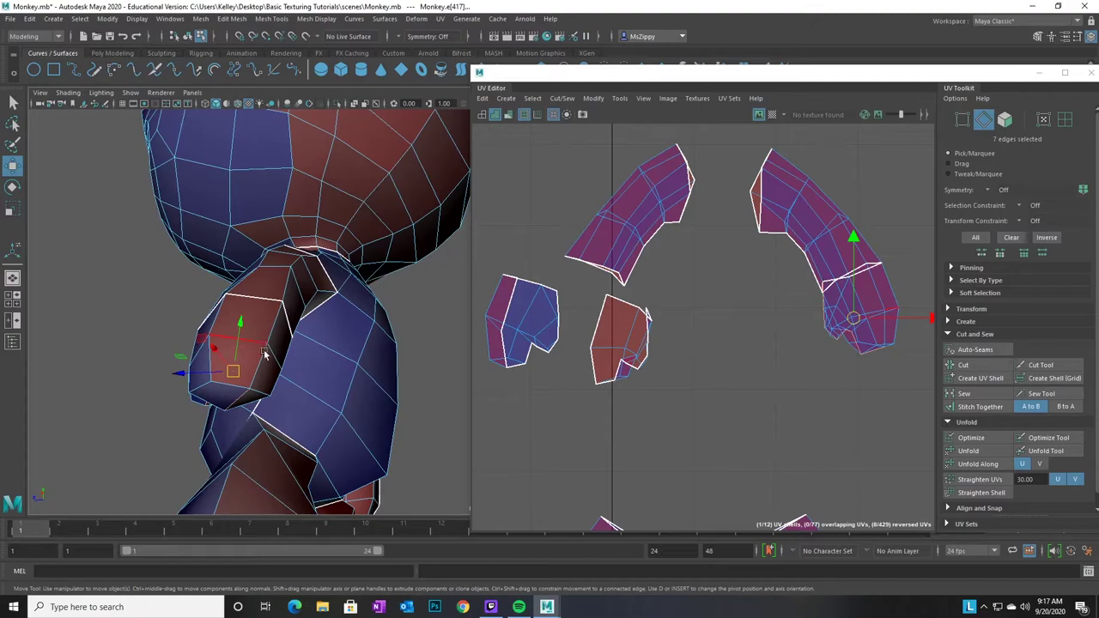
pyautogui.keyDown('shift'); pyautogui.click(260, 357); pyautogui.keyUp('shift')
pyautogui.keyDown('shift'); pyautogui.click(275, 334); pyautogui.keyUp('shift')
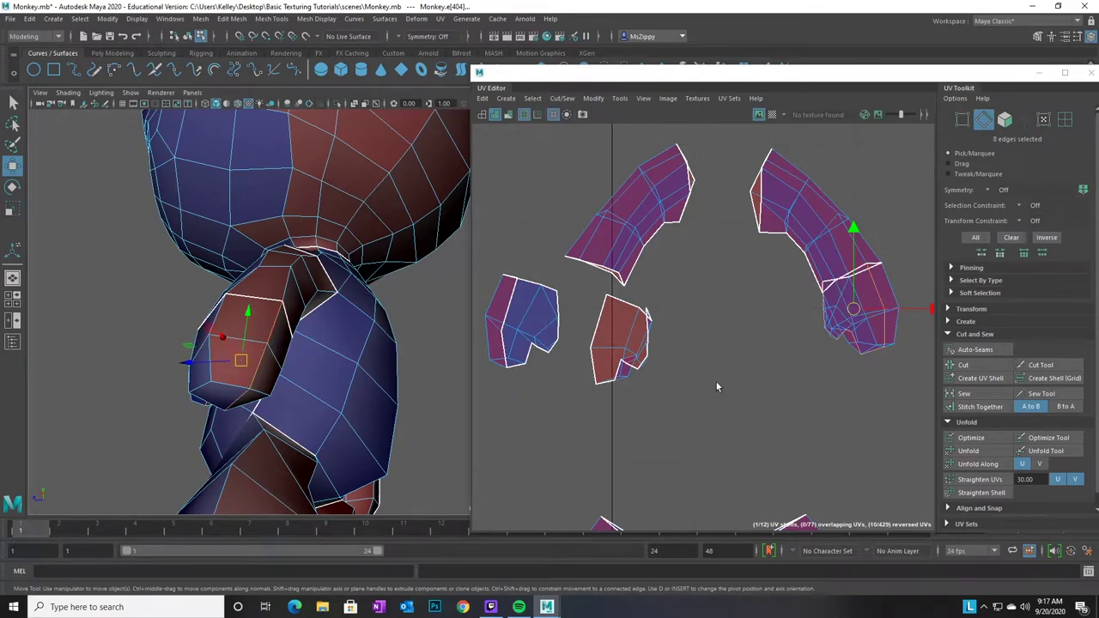
pyautogui.click(977, 367)
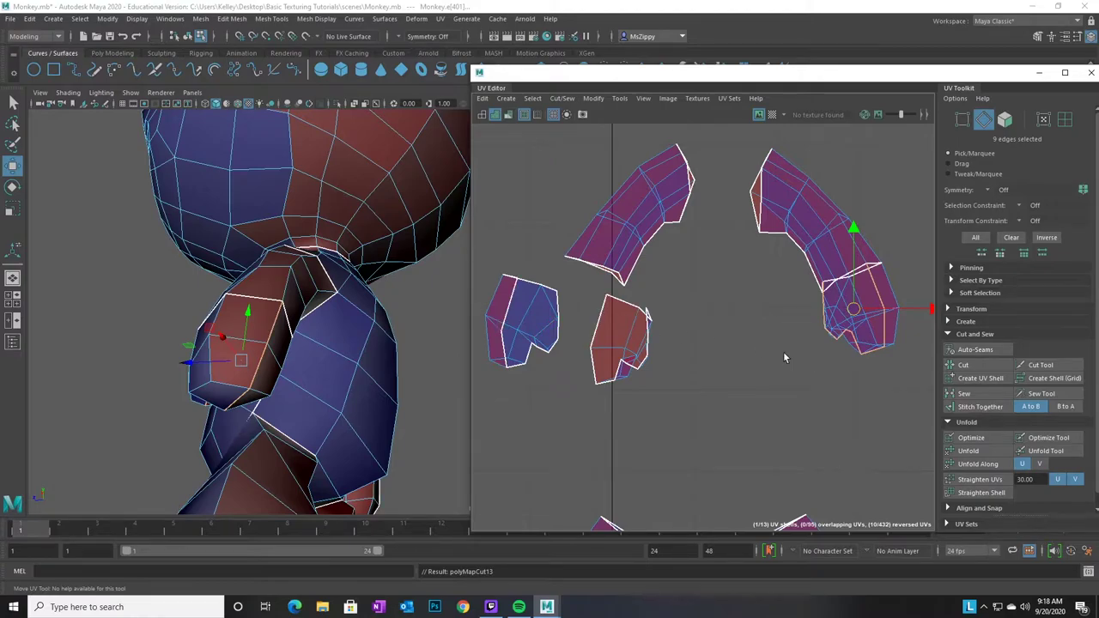
# Switch to UV shell selection and move the two halves of this hand off the arm shell, one beside it and one below it
pyautogui.keyDown('alt'); pyautogui.moveTo(415, 397); pyautogui.dragTo(241, 404); pyautogui.keyUp('alt')
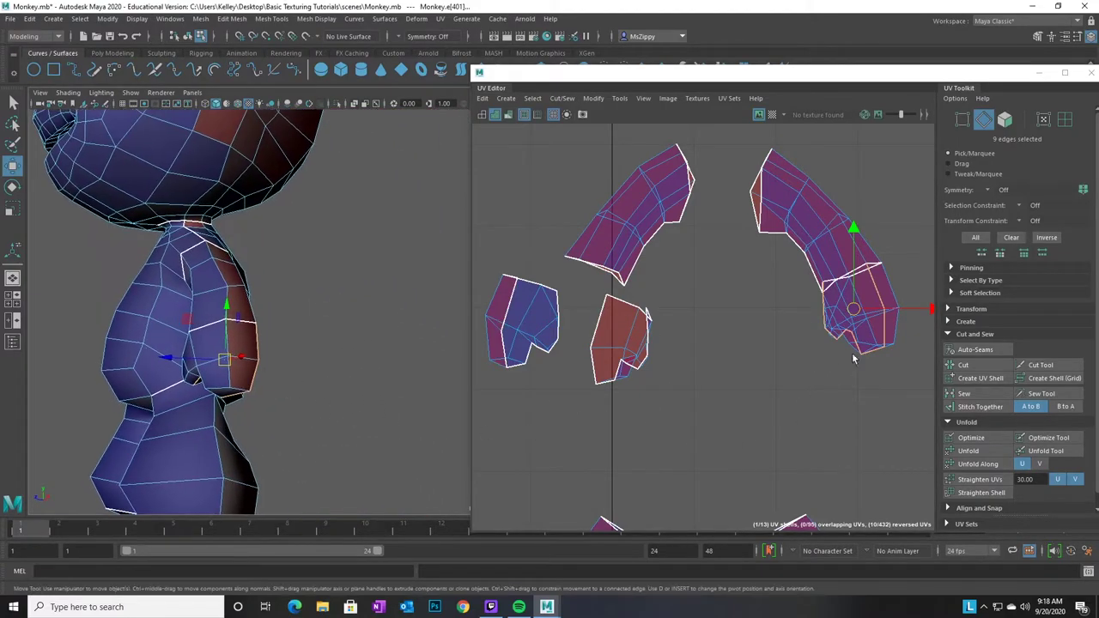
pyautogui.click(1065, 119)
pyautogui.click(893, 328)
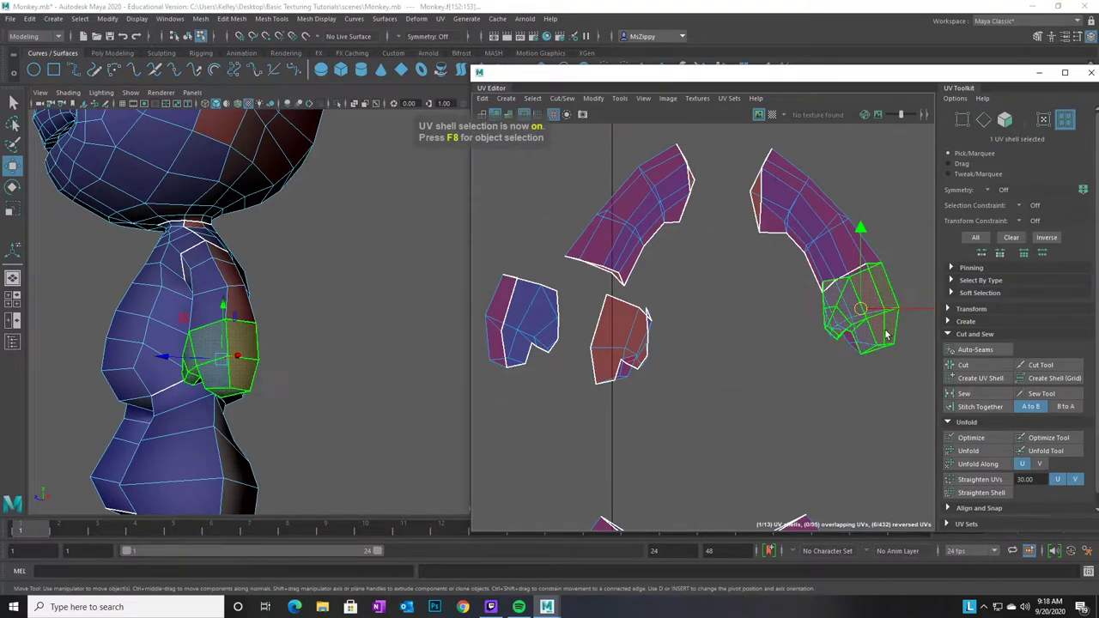
pyautogui.keyDown('alt'); pyautogui.moveTo(842, 403); pyautogui.dragTo(679, 412, button='middle'); pyautogui.keyUp('alt')
pyautogui.moveTo(776, 316); pyautogui.dragTo(869, 316)
pyautogui.click(691, 329)
pyautogui.moveTo(693, 324); pyautogui.dragTo(661, 359)
# Examine the monkey's head from the side, front and above, including the ears, eyes and mouth, to plan its seams
pyautogui.keyDown('alt'); pyautogui.moveTo(218, 331); pyautogui.dragTo(292, 321); pyautogui.keyUp('alt')
pyautogui.keyDown('alt'); pyautogui.moveTo(316, 261); pyautogui.dragTo(338, 455, button='middle'); pyautogui.keyUp('alt')
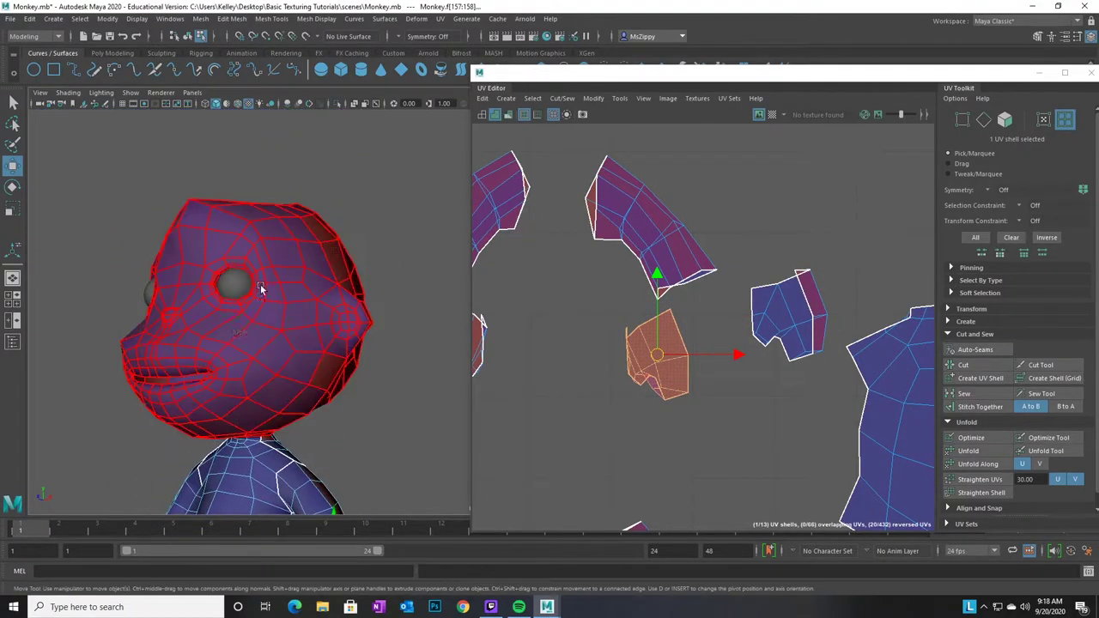
pyautogui.keyDown('alt'); pyautogui.moveTo(256, 426); pyautogui.dragTo(241, 286); pyautogui.keyUp('alt')
pyautogui.click(332, 251)
pyautogui.keyDown('alt'); pyautogui.moveTo(435, 378); pyautogui.dragTo(405, 382); pyautogui.keyUp('alt')
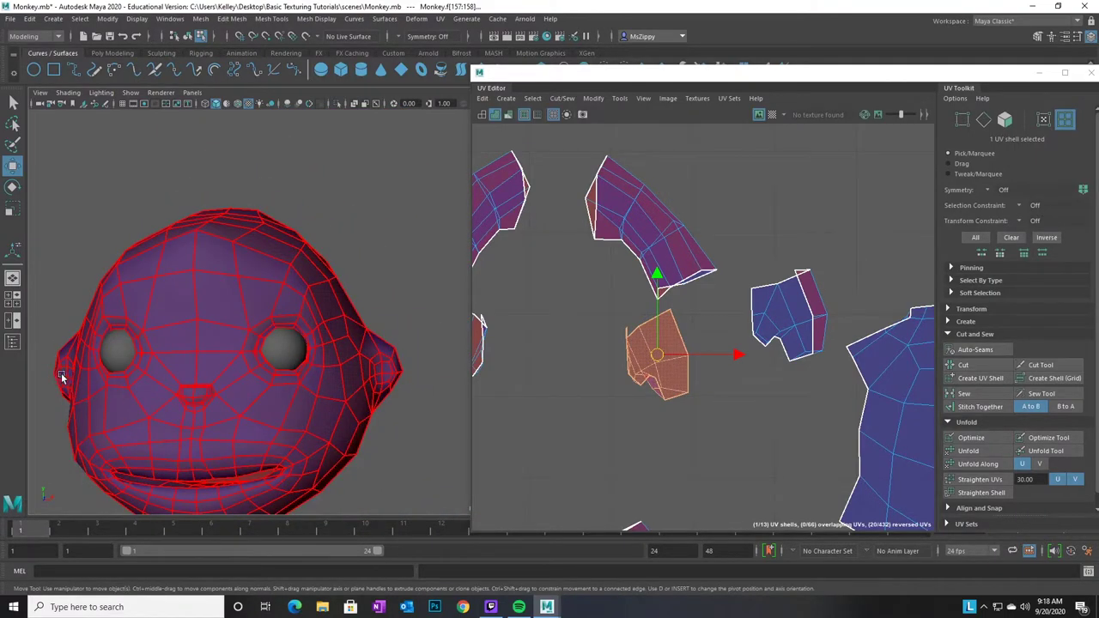
pyautogui.keyDown('alt'); pyautogui.moveTo(223, 407); pyautogui.dragTo(232, 428); pyautogui.keyUp('alt')
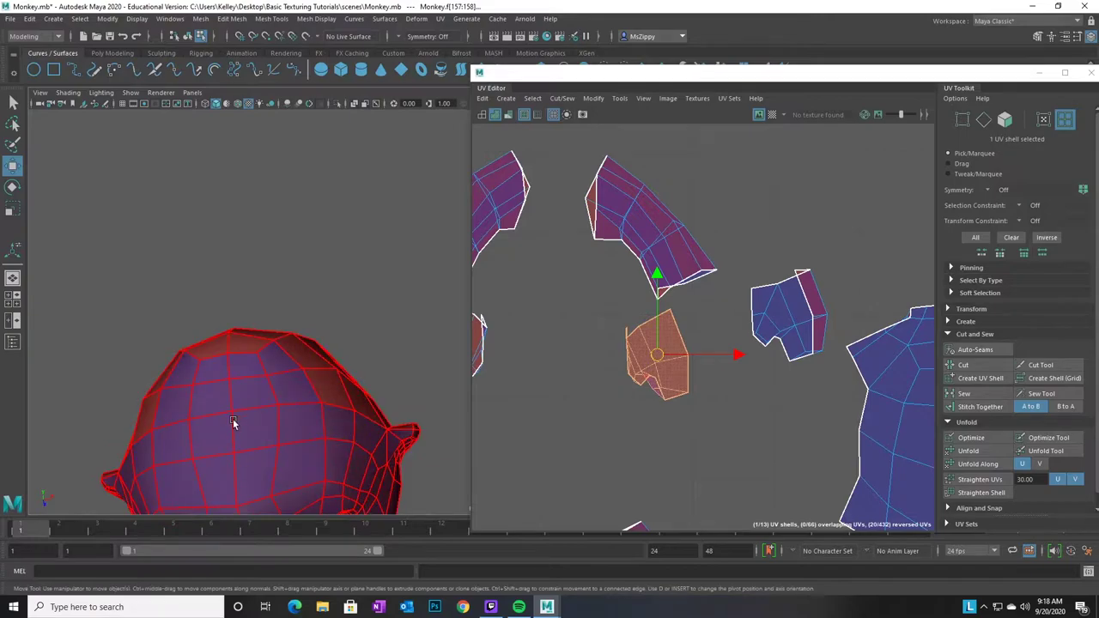
pyautogui.keyDown('alt'); pyautogui.moveTo(321, 464); pyautogui.dragTo(324, 372); pyautogui.keyUp('alt')
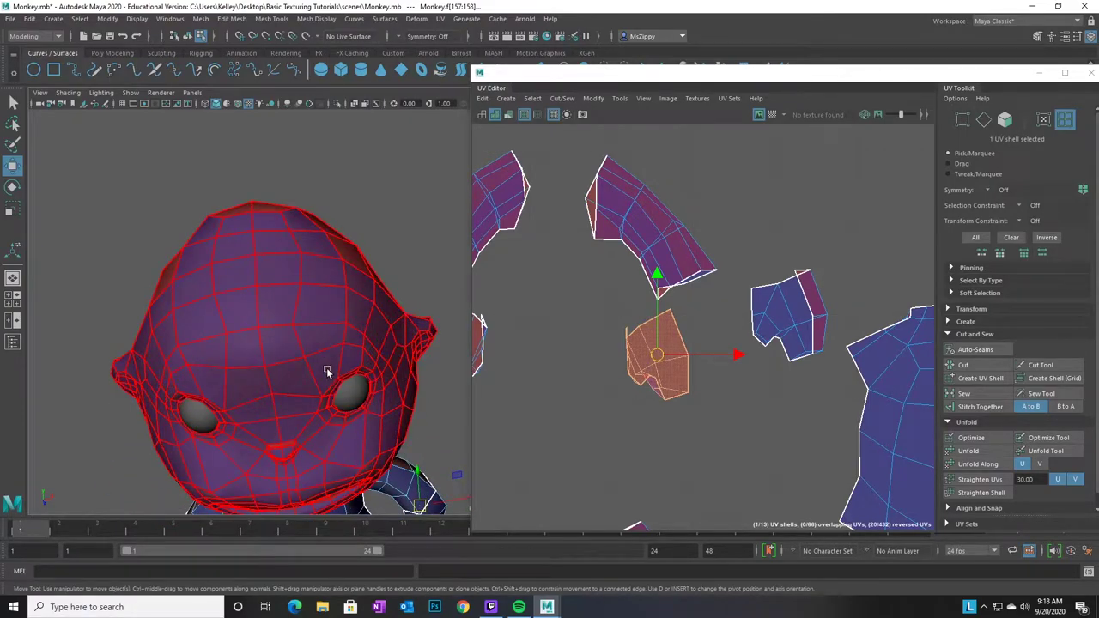
pyautogui.keyDown('alt'); pyautogui.moveTo(327, 378); pyautogui.dragTo(320, 443); pyautogui.keyUp('alt')
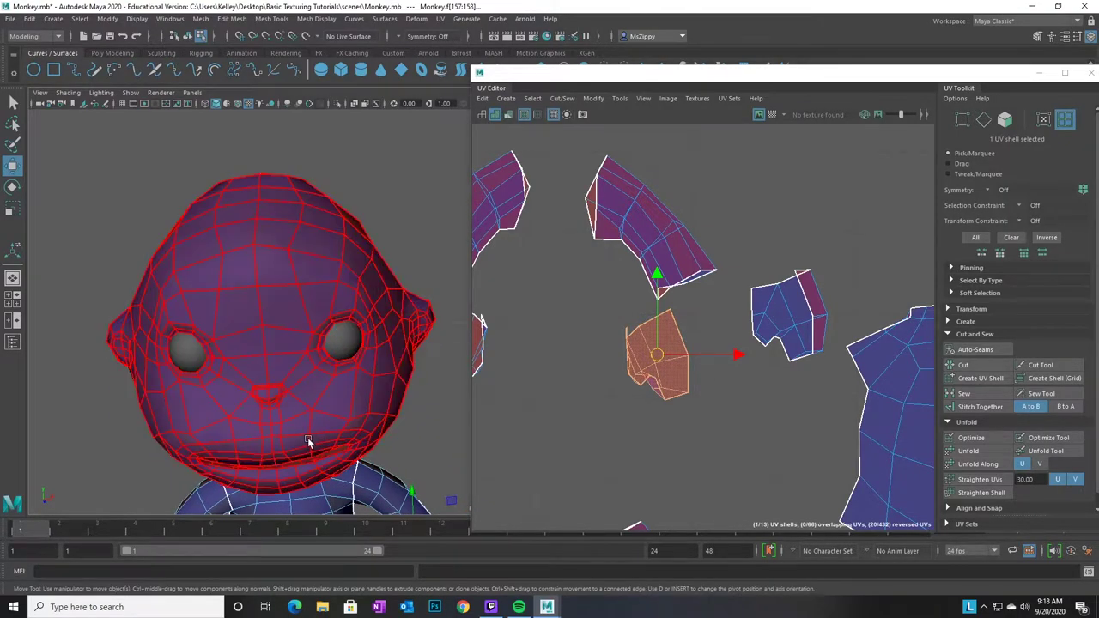
pyautogui.scroll(8, 301, 427)
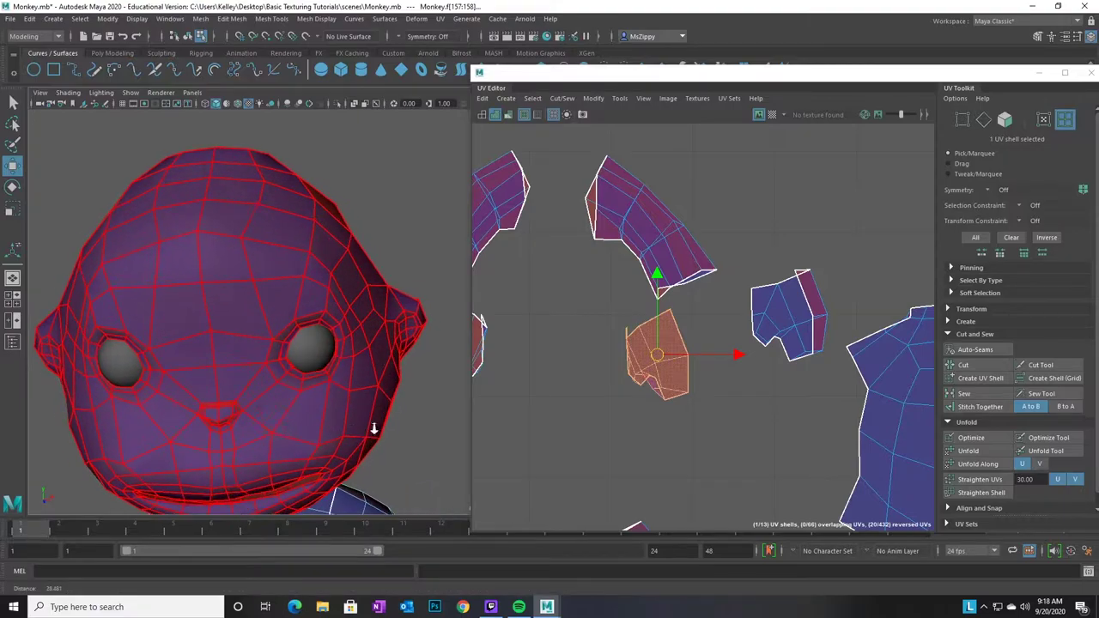
pyautogui.keyDown('alt'); pyautogui.moveTo(318, 357); pyautogui.dragTo(182, 335); pyautogui.keyUp('alt')
pyautogui.keyDown('alt'); pyautogui.moveTo(340, 438); pyautogui.dragTo(330, 403); pyautogui.keyUp('alt')
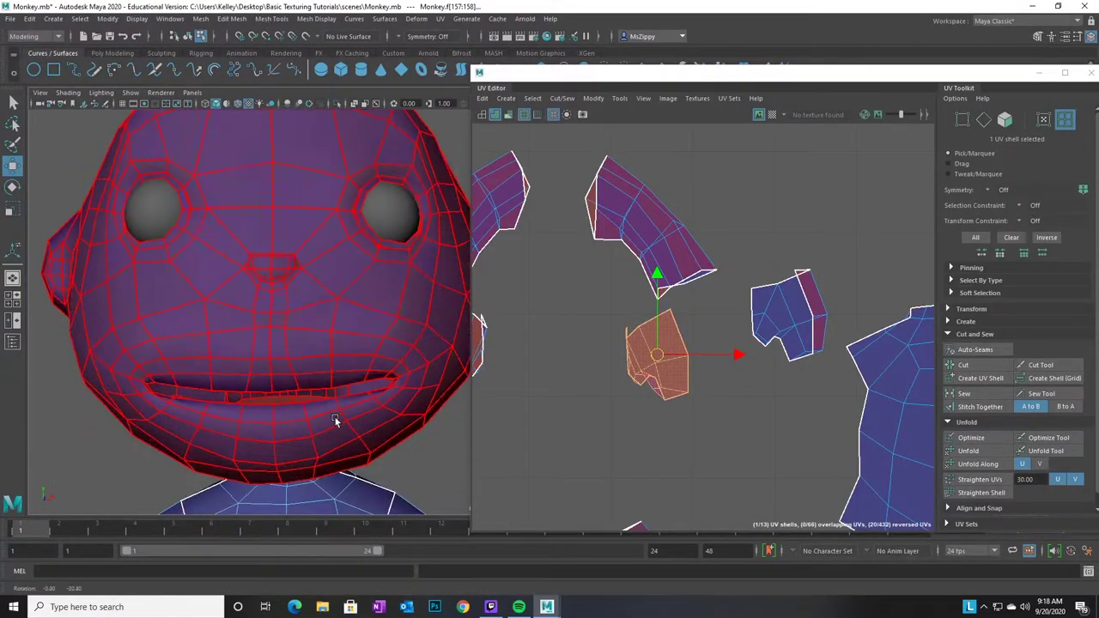
# Switch the monkey mesh to edge selection at the head
pyautogui.moveTo(314, 292); pyautogui.dragTo(341, 378, button='right')
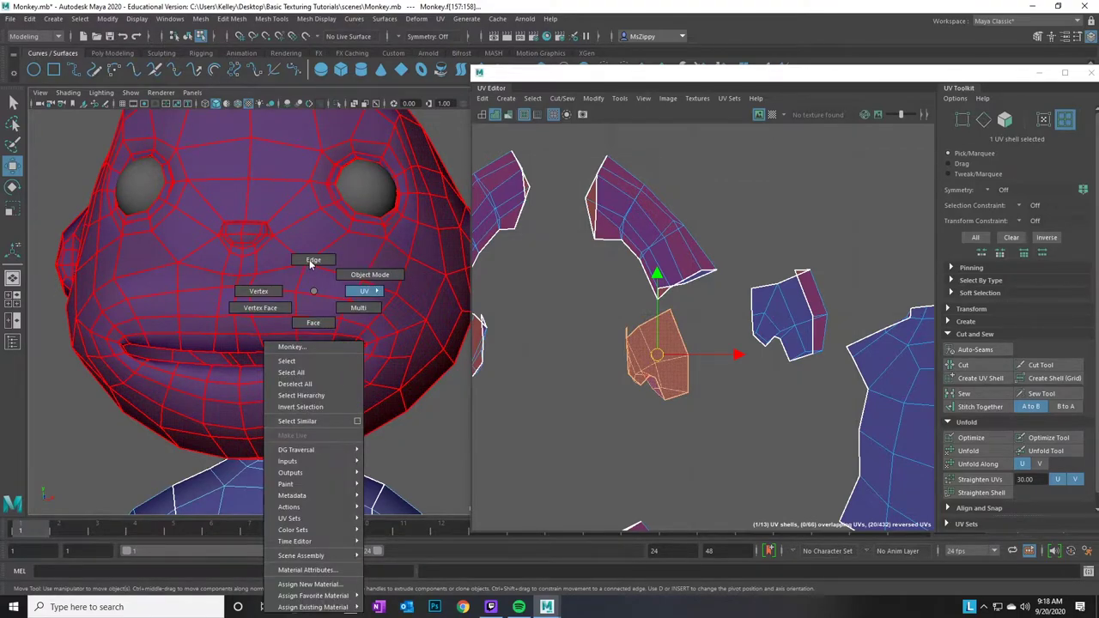
pyautogui.moveTo(318, 342); pyautogui.dragTo(309, 279, button='right')
pyautogui.moveTo(328, 325); pyautogui.dragTo(325, 318, button='right')
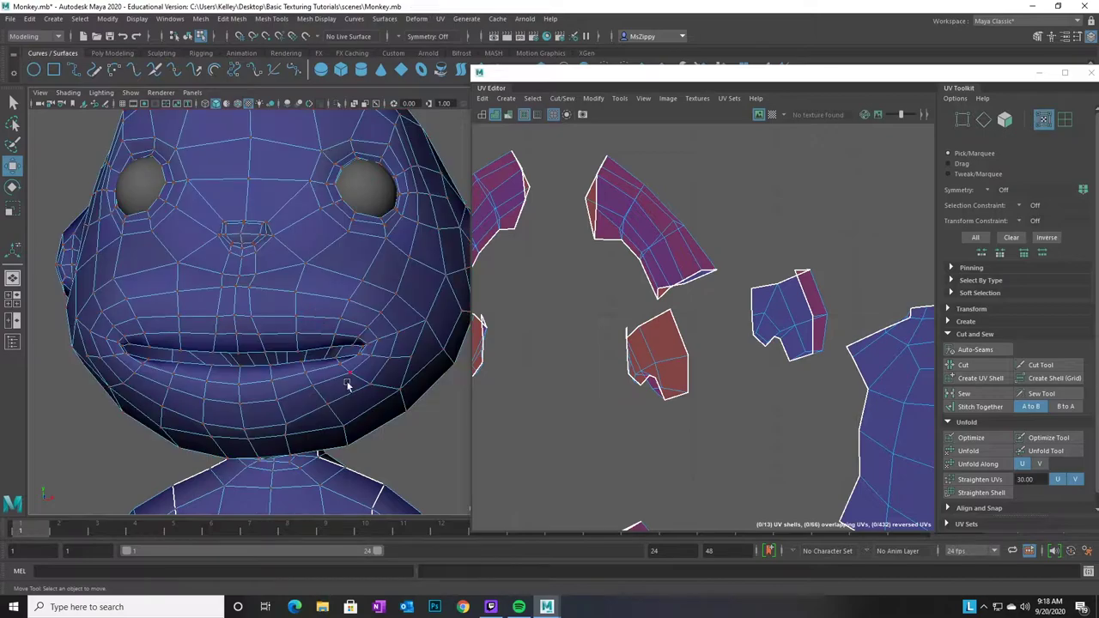
pyautogui.moveTo(331, 421); pyautogui.dragTo(329, 264, button='right')
pyautogui.keyDown('alt'); pyautogui.moveTo(247, 417); pyautogui.dragTo(352, 430, button='right'); pyautogui.keyUp('alt')
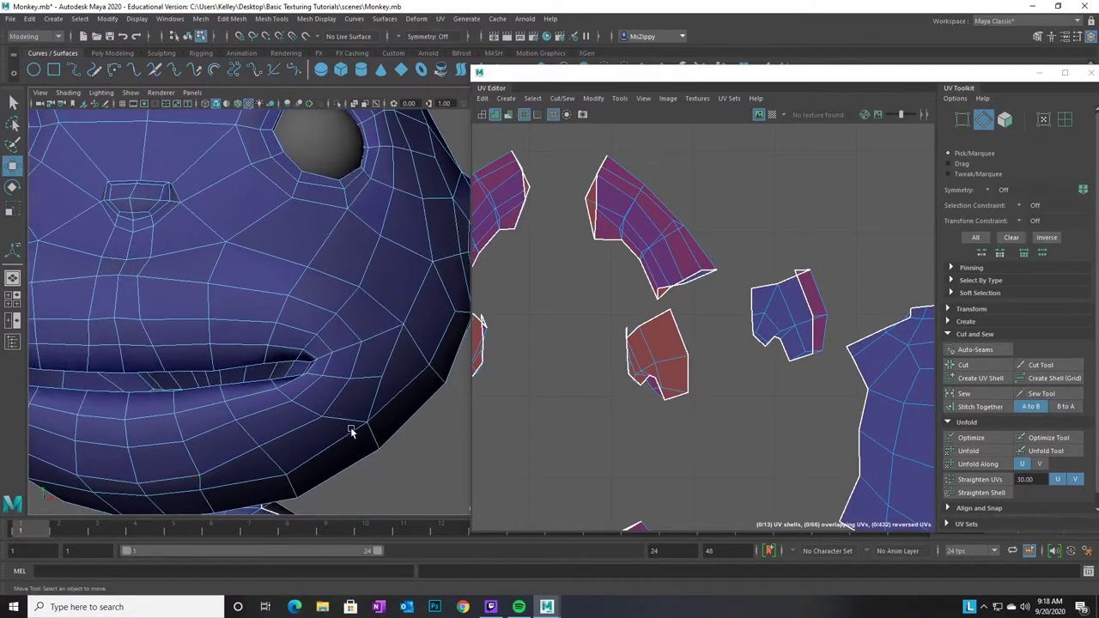
pyautogui.keyDown('alt'); pyautogui.moveTo(172, 418); pyautogui.dragTo(44, 398, button='right'); pyautogui.keyUp('alt')
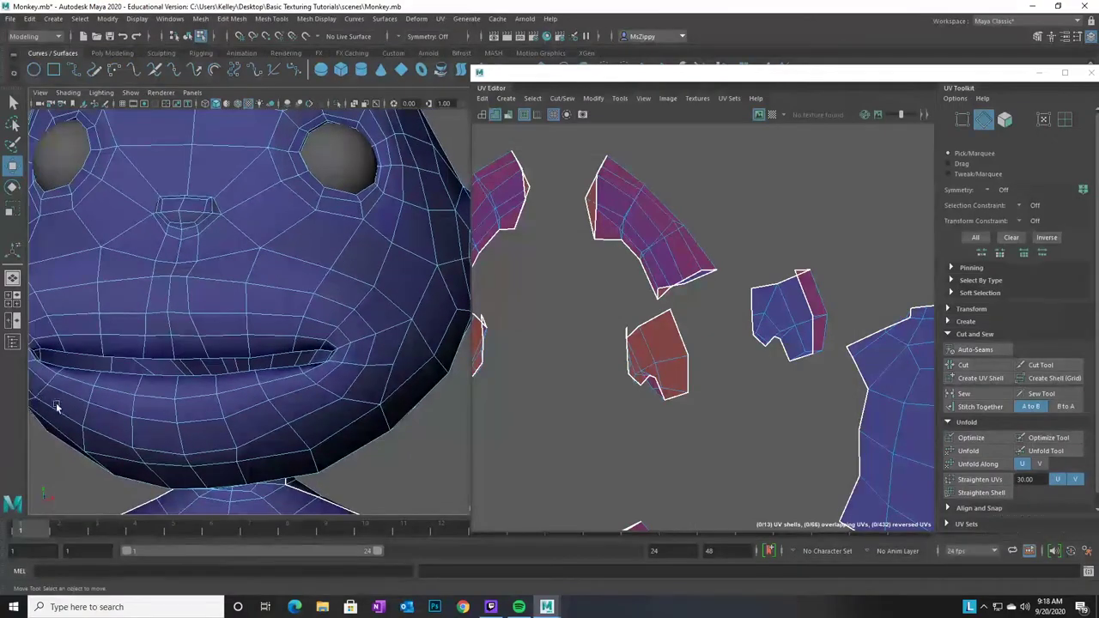
# Examine the mouth cavity inside the head in wireframe display from the side and front, and return to shaded display
pyautogui.press('4')
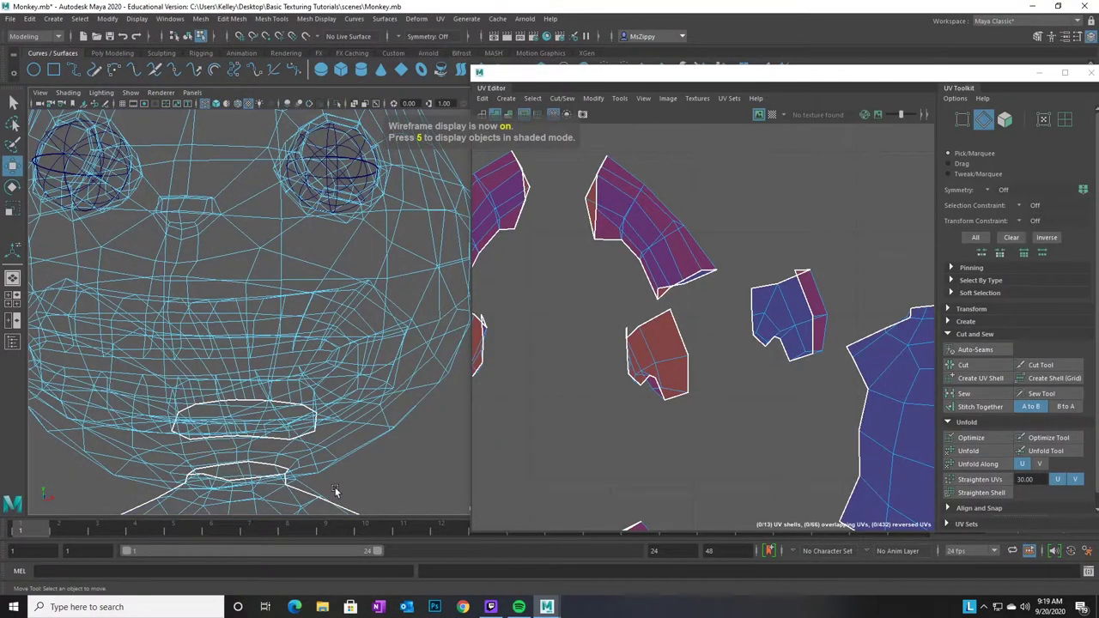
pyautogui.keyDown('alt'); pyautogui.moveTo(361, 456); pyautogui.dragTo(215, 408, button='right'); pyautogui.keyUp('alt')
pyautogui.keyDown('alt'); pyautogui.moveTo(215, 408); pyautogui.dragTo(334, 433); pyautogui.keyUp('alt')
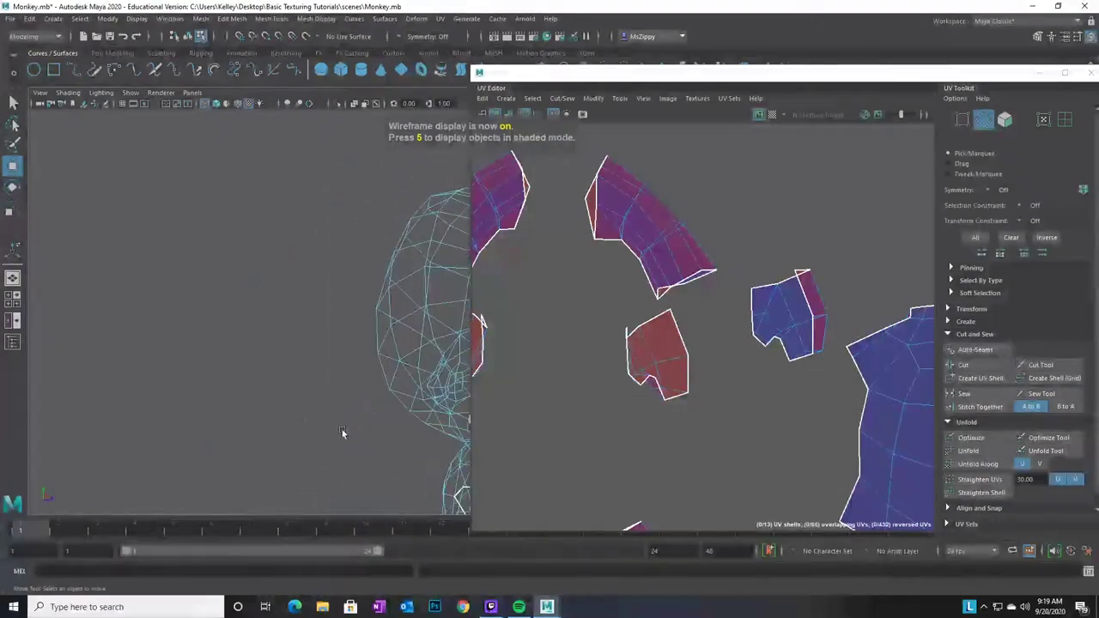
pyautogui.keyDown('alt'); pyautogui.moveTo(334, 433); pyautogui.dragTo(128, 238, button='middle'); pyautogui.keyUp('alt')
pyautogui.keyDown('alt'); pyautogui.moveTo(127, 238); pyautogui.dragTo(198, 256); pyautogui.keyUp('alt')
pyautogui.keyDown('alt'); pyautogui.moveTo(198, 256); pyautogui.dragTo(220, 250, button='middle'); pyautogui.keyUp('alt')
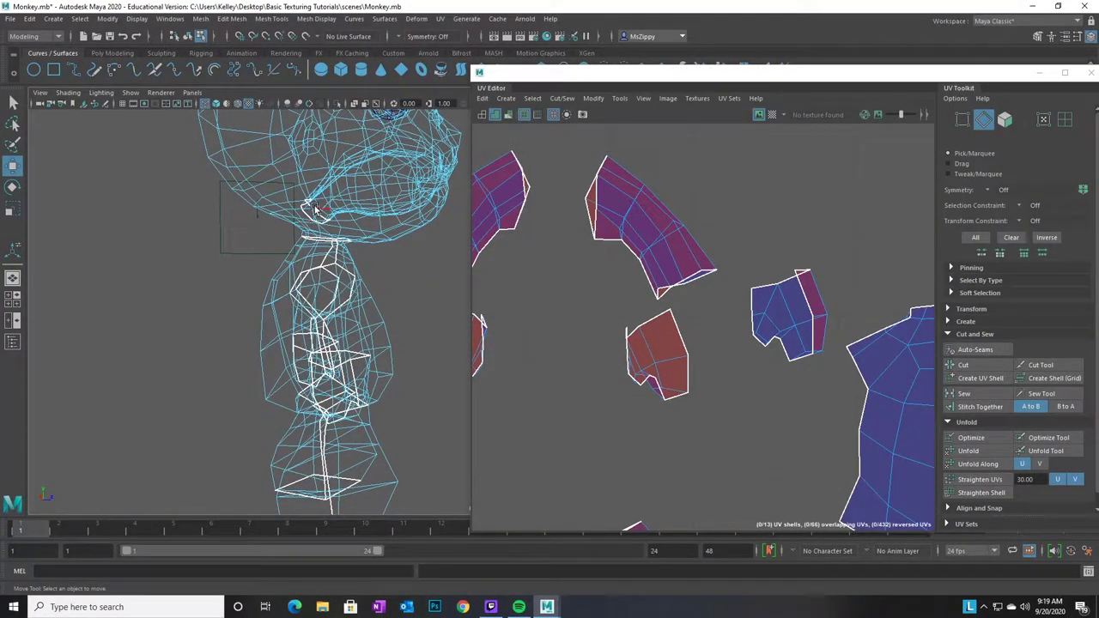
pyautogui.keyDown('alt'); pyautogui.moveTo(381, 254); pyautogui.dragTo(302, 259); pyautogui.keyUp('alt')
pyautogui.keyDown('alt'); pyautogui.moveTo(386, 239); pyautogui.dragTo(322, 275); pyautogui.keyUp('alt')
pyautogui.keyDown('alt'); pyautogui.moveTo(322, 274); pyautogui.dragTo(267, 301, button='middle'); pyautogui.keyUp('alt')
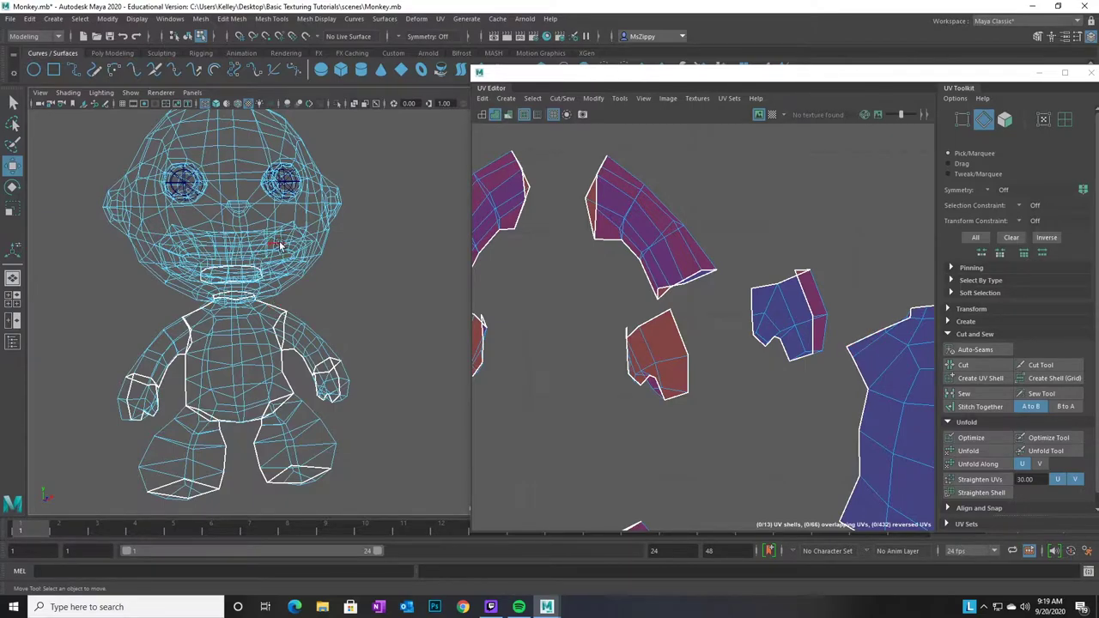
pyautogui.scroll(5, 339, 316)
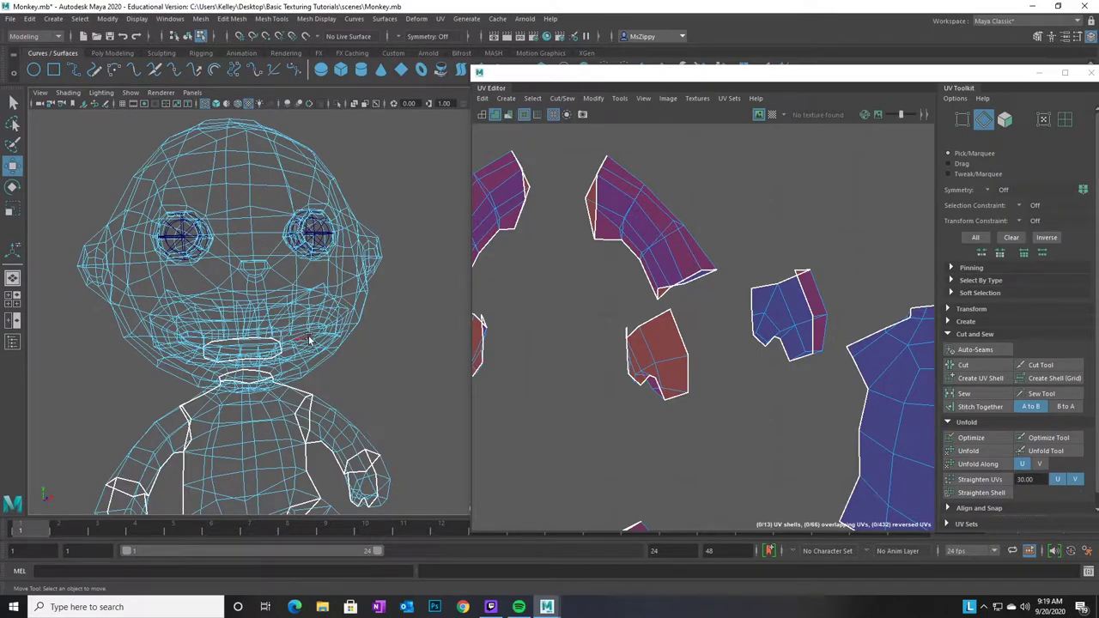
pyautogui.scroll(3, 292, 395)
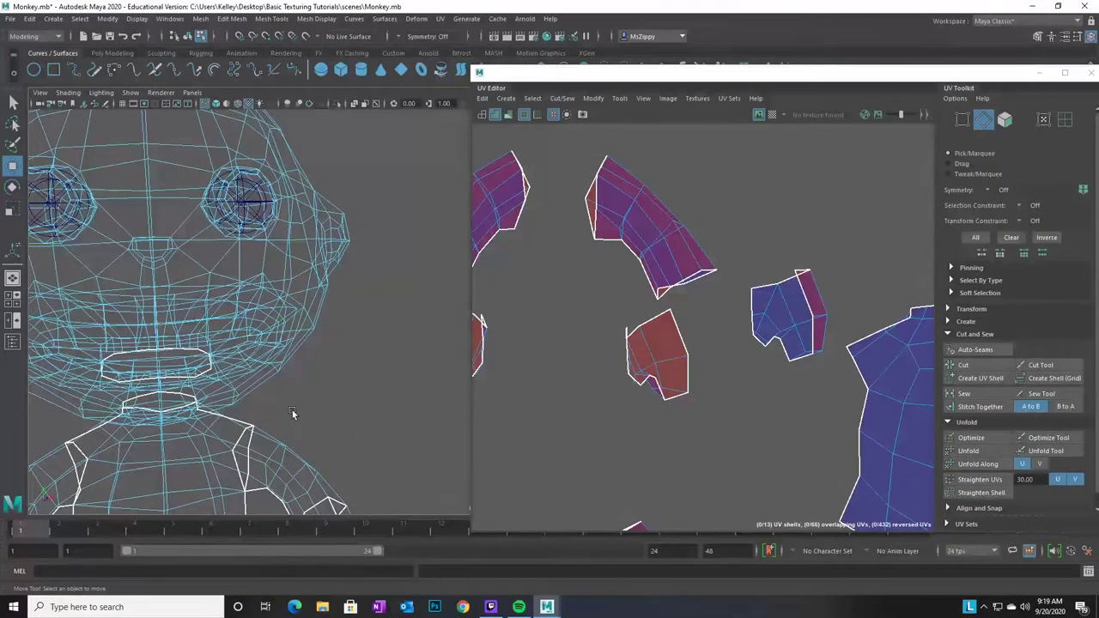
pyautogui.press('5')
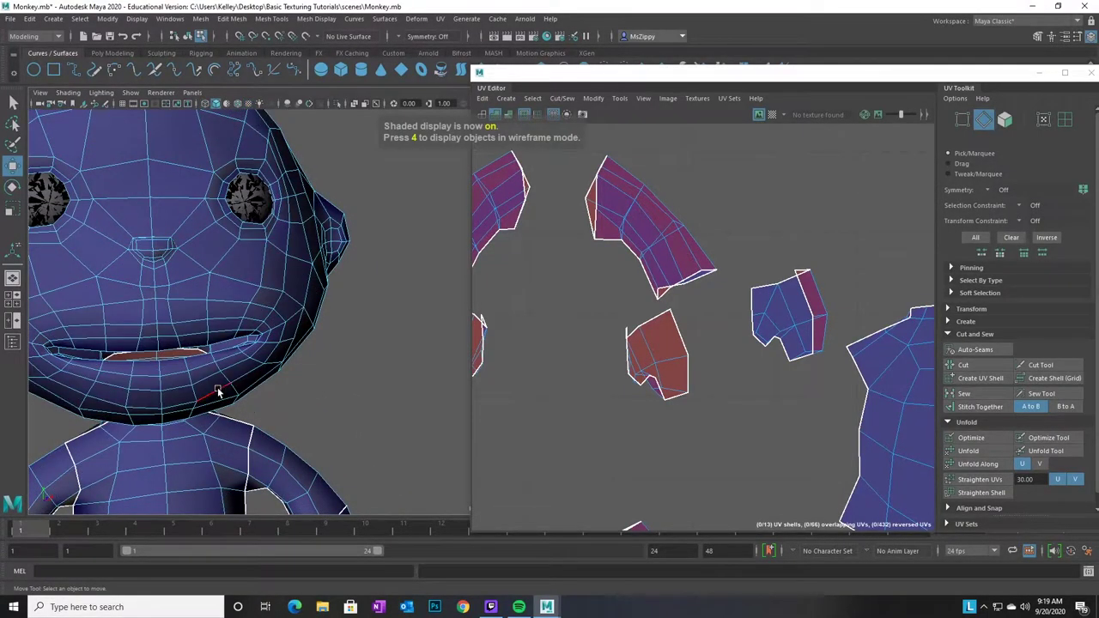
# Inspect the corner of the mouth up close to see how the inner lip edges run into the mouth cavity
pyautogui.keyDown('alt'); pyautogui.moveTo(214, 397); pyautogui.dragTo(340, 412, button='right'); pyautogui.keyUp('alt')
pyautogui.keyDown('alt'); pyautogui.moveTo(240, 373); pyautogui.dragTo(349, 409, button='middle'); pyautogui.keyUp('alt')
pyautogui.keyDown('alt'); pyautogui.moveTo(283, 397); pyautogui.dragTo(395, 400, button='right'); pyautogui.keyUp('alt')
pyautogui.keyDown('alt'); pyautogui.moveTo(395, 400); pyautogui.dragTo(322, 390, button='middle'); pyautogui.keyUp('alt')
pyautogui.keyDown('alt'); pyautogui.moveTo(231, 420); pyautogui.dragTo(175, 408); pyautogui.keyUp('alt')
pyautogui.keyDown('alt'); pyautogui.moveTo(174, 407); pyautogui.dragTo(206, 348, button='right'); pyautogui.keyUp('alt')
pyautogui.keyDown('alt'); pyautogui.moveTo(206, 348); pyautogui.dragTo(176, 318, button='middle'); pyautogui.keyUp('alt')
pyautogui.keyDown('alt'); pyautogui.moveTo(176, 317); pyautogui.dragTo(207, 336, button='right'); pyautogui.keyUp('alt')
pyautogui.keyDown('alt'); pyautogui.moveTo(206, 336); pyautogui.dragTo(263, 375); pyautogui.keyUp('alt')
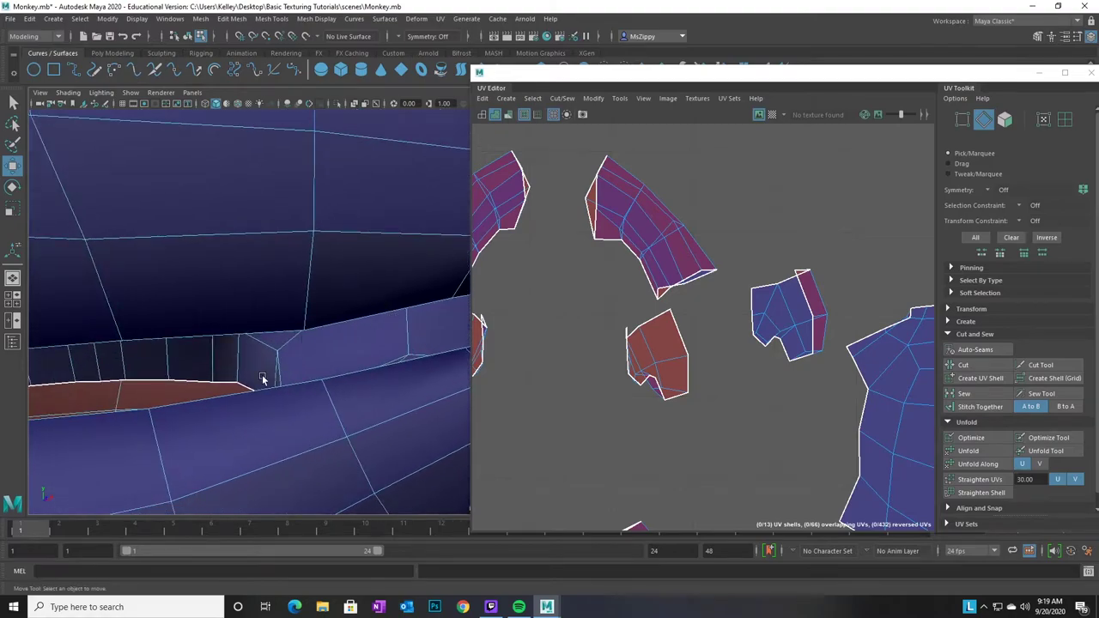
# Move the UV Editor window aside to select the 20-edge loop around the mouth from inside the head, and bring the window back
pyautogui.moveTo(557, 84); pyautogui.dragTo(847, 116)
pyautogui.keyDown('alt'); pyautogui.moveTo(523, 319); pyautogui.dragTo(394, 381); pyautogui.keyUp('alt')
pyautogui.keyDown('alt'); pyautogui.moveTo(393, 380); pyautogui.dragTo(493, 372, button='right'); pyautogui.keyUp('alt')
pyautogui.keyDown('alt'); pyautogui.moveTo(493, 373); pyautogui.dragTo(503, 378); pyautogui.keyUp('alt')
pyautogui.keyDown('alt'); pyautogui.moveTo(503, 378); pyautogui.dragTo(238, 321, button='right'); pyautogui.keyUp('alt')
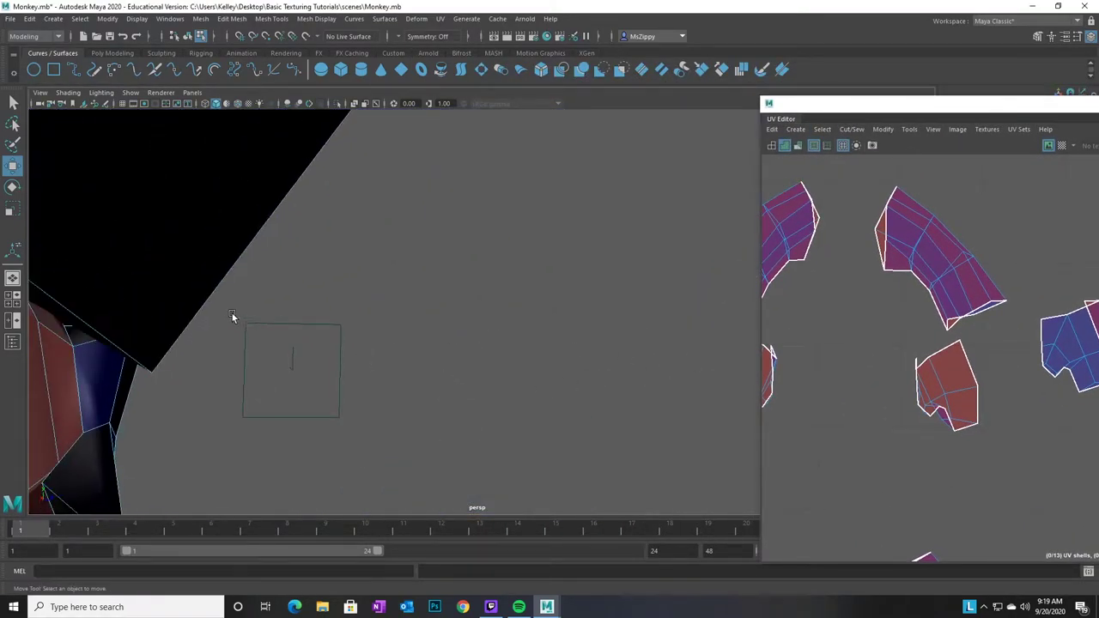
pyautogui.keyDown('alt'); pyautogui.moveTo(238, 321); pyautogui.dragTo(491, 241, button='middle'); pyautogui.keyUp('alt')
pyautogui.keyDown('alt'); pyautogui.moveTo(492, 240); pyautogui.dragTo(535, 314); pyautogui.keyUp('alt')
pyautogui.keyDown('alt'); pyautogui.moveTo(577, 328); pyautogui.dragTo(376, 336, button='right'); pyautogui.keyUp('alt')
pyautogui.keyDown('alt'); pyautogui.moveTo(376, 337); pyautogui.dragTo(336, 346); pyautogui.keyUp('alt')
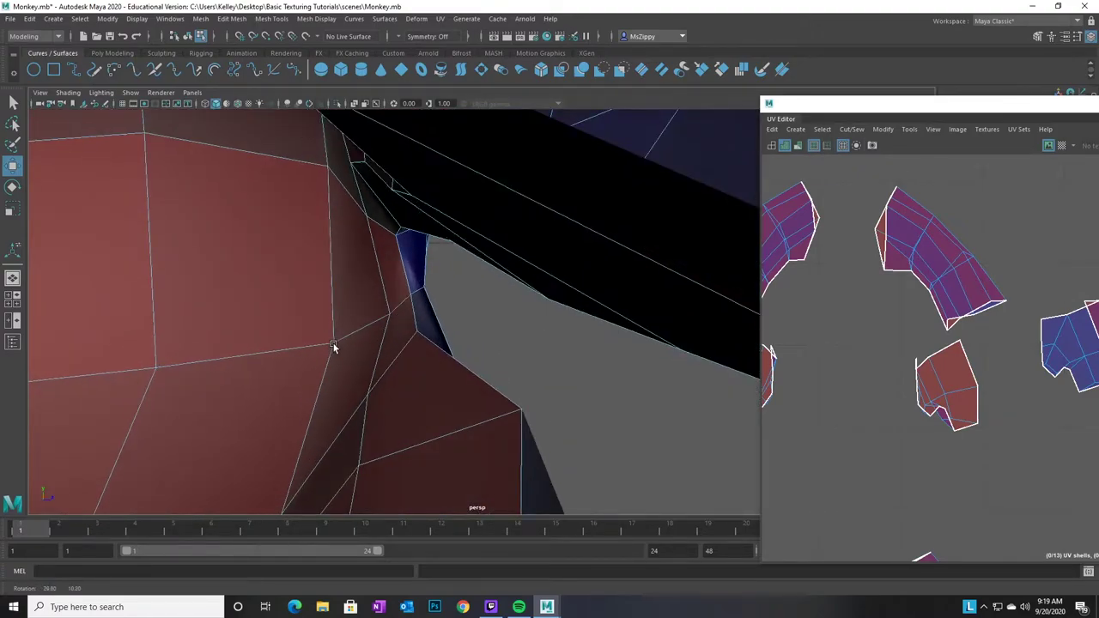
pyautogui.keyDown('alt'); pyautogui.moveTo(411, 399); pyautogui.dragTo(461, 344); pyautogui.keyUp('alt')
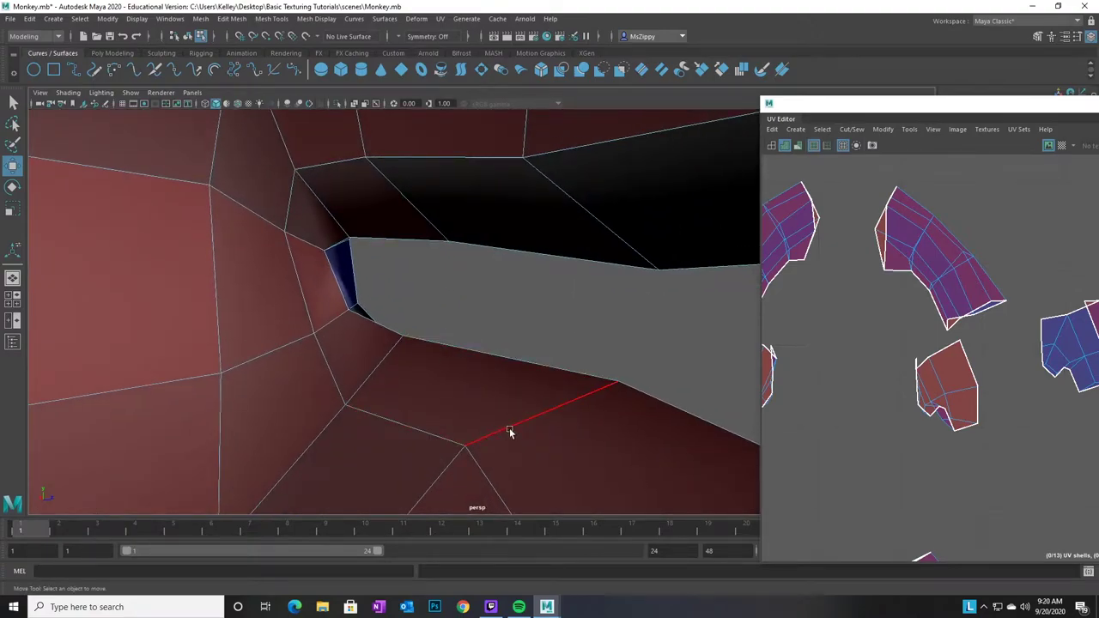
pyautogui.keyDown('alt'); pyautogui.moveTo(510, 434); pyautogui.dragTo(413, 413); pyautogui.keyUp('alt')
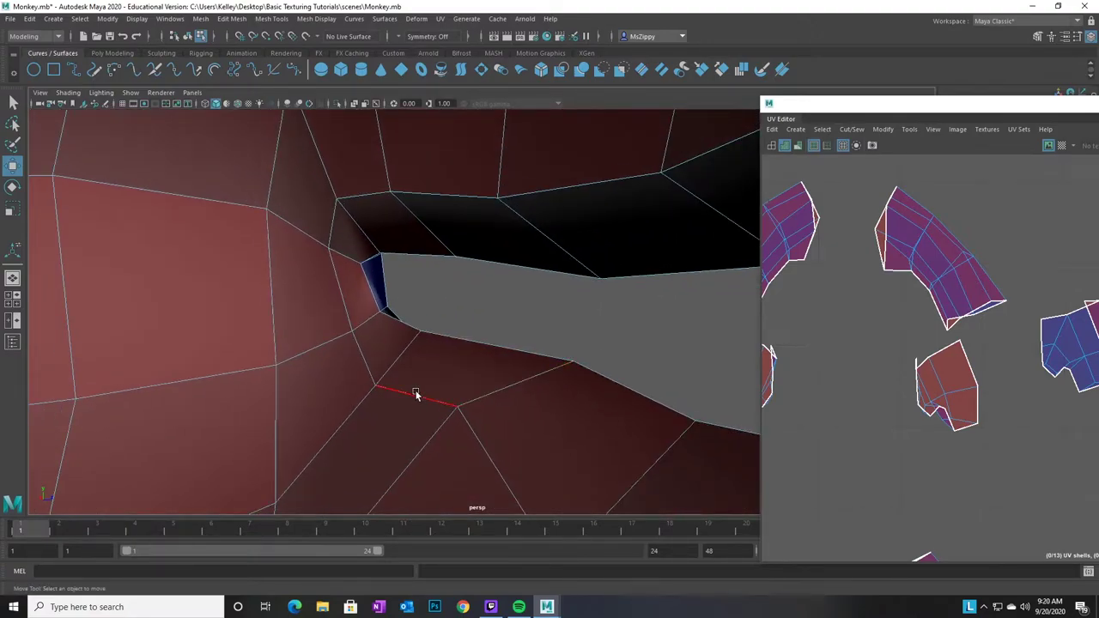
pyautogui.click(416, 395)
pyautogui.keyDown('alt'); pyautogui.moveTo(510, 420); pyautogui.dragTo(485, 371); pyautogui.keyUp('alt')
pyautogui.moveTo(882, 105); pyautogui.dragTo(255, 59)
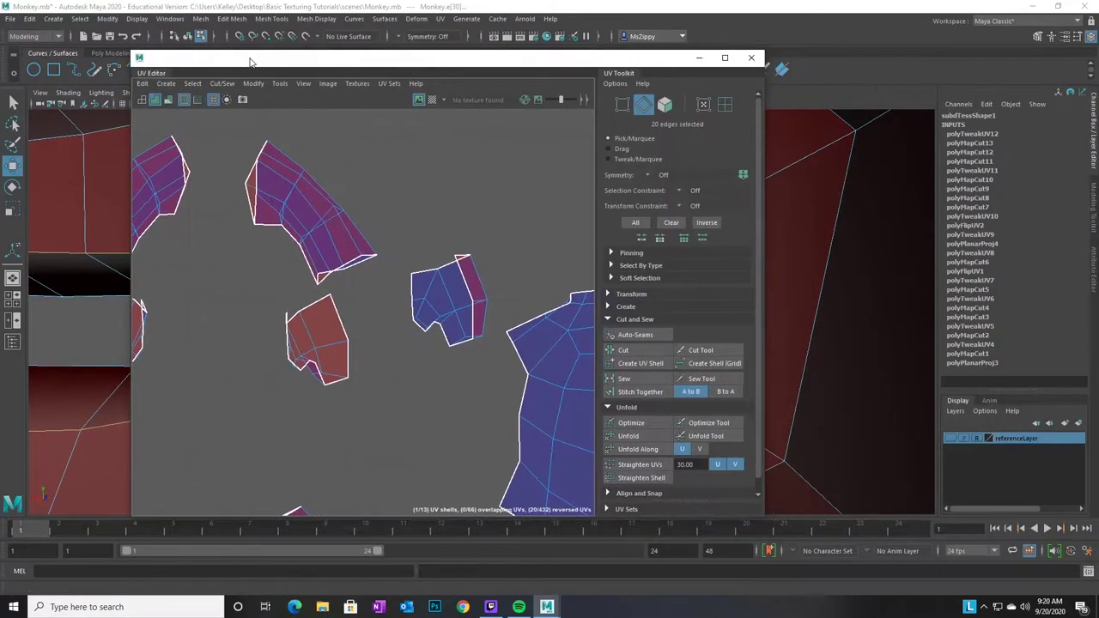
# Cut the UVs along the selected 20-edge mouth loop and bring the UV Editor back up after minimizing it
pyautogui.click(623, 349)
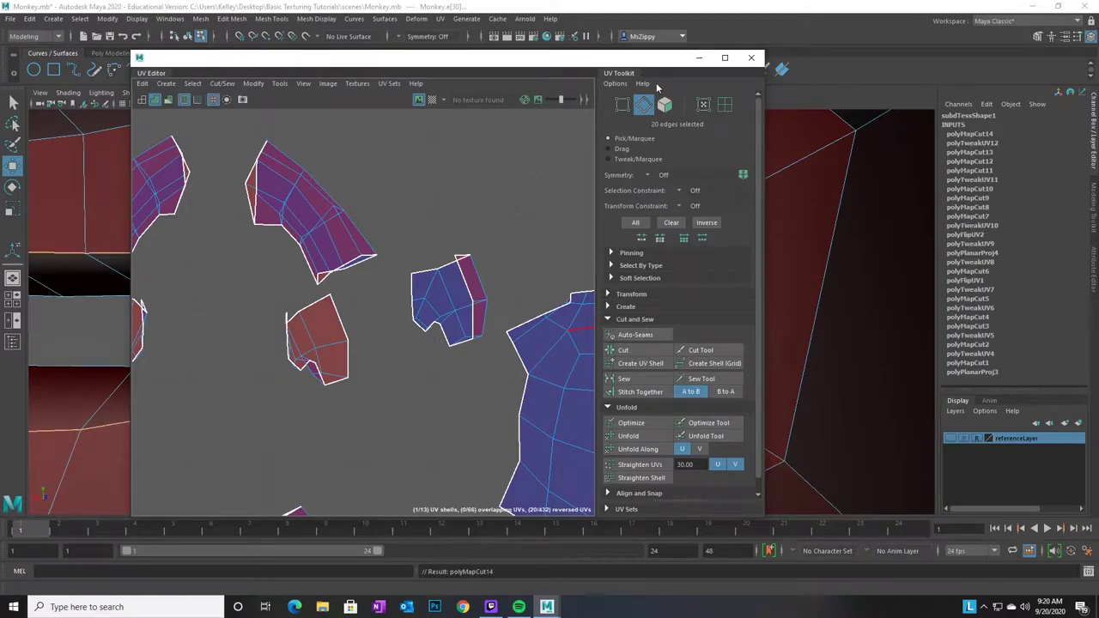
pyautogui.click(699, 57)
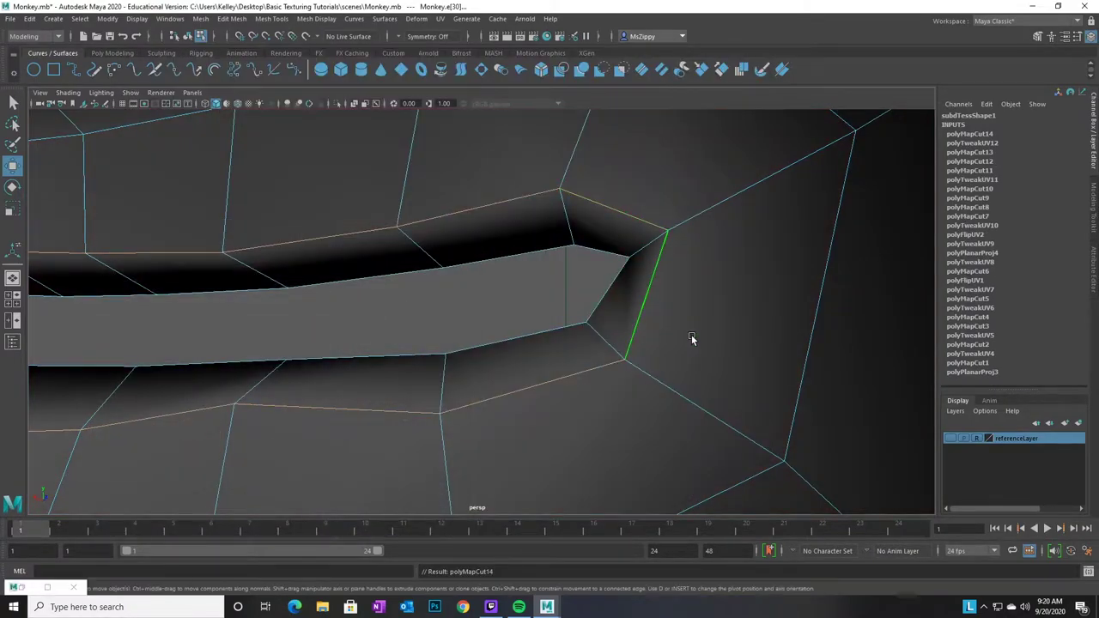
pyautogui.click(440, 19)
pyautogui.click(464, 39)
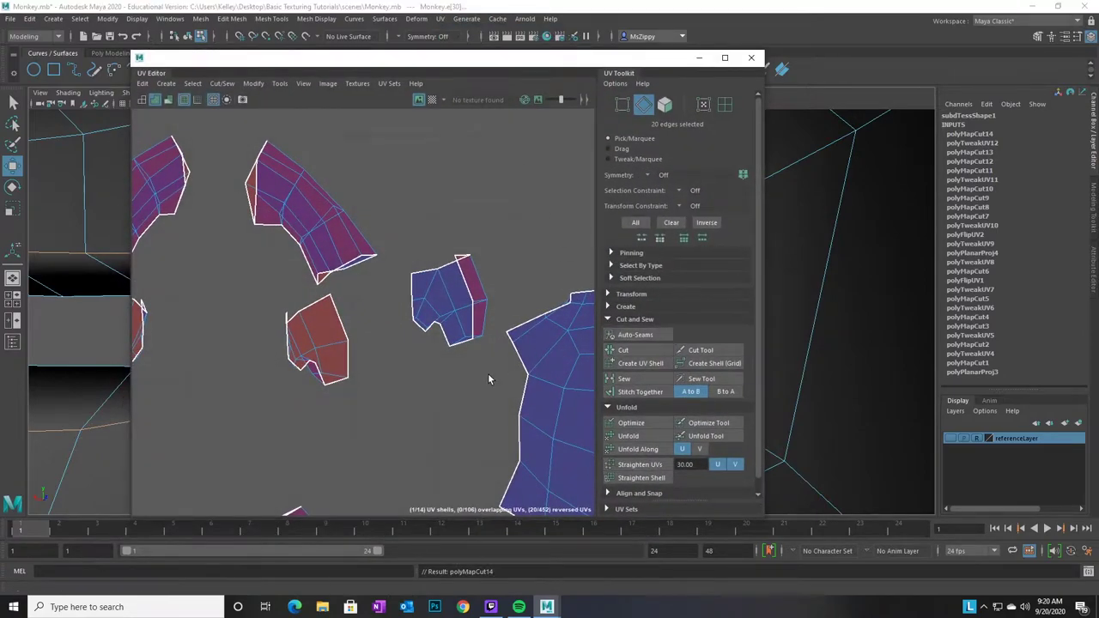
# Switch to UV shell selection and move the head shell up so it clears the inner mouth shell
pyautogui.scroll(-3, 488, 372)
pyautogui.scroll(-5, 497, 350)
pyautogui.keyDown('alt'); pyautogui.moveTo(483, 295); pyautogui.dragTo(323, 376, button='middle'); pyautogui.keyUp('alt')
pyautogui.scroll(2, 520, 392)
pyautogui.keyDown('alt'); pyautogui.moveTo(521, 392); pyautogui.dragTo(386, 361, button='middle'); pyautogui.keyUp('alt')
pyautogui.scroll(4, 422, 361)
pyautogui.keyDown('alt'); pyautogui.moveTo(469, 357); pyautogui.dragTo(428, 390, button='middle'); pyautogui.keyUp('alt')
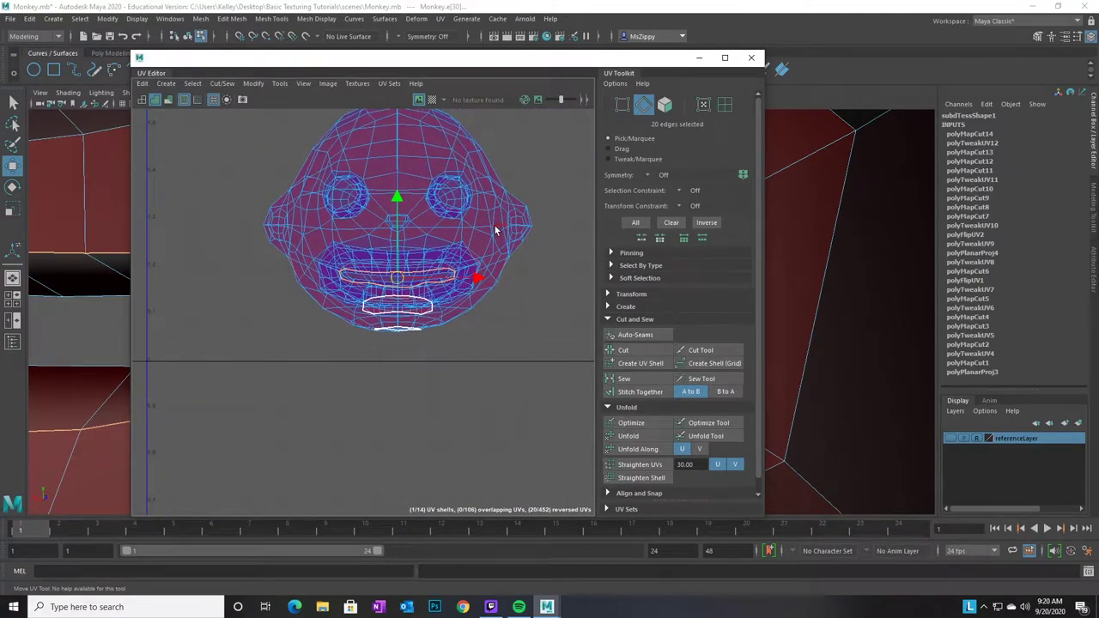
pyautogui.click(726, 105)
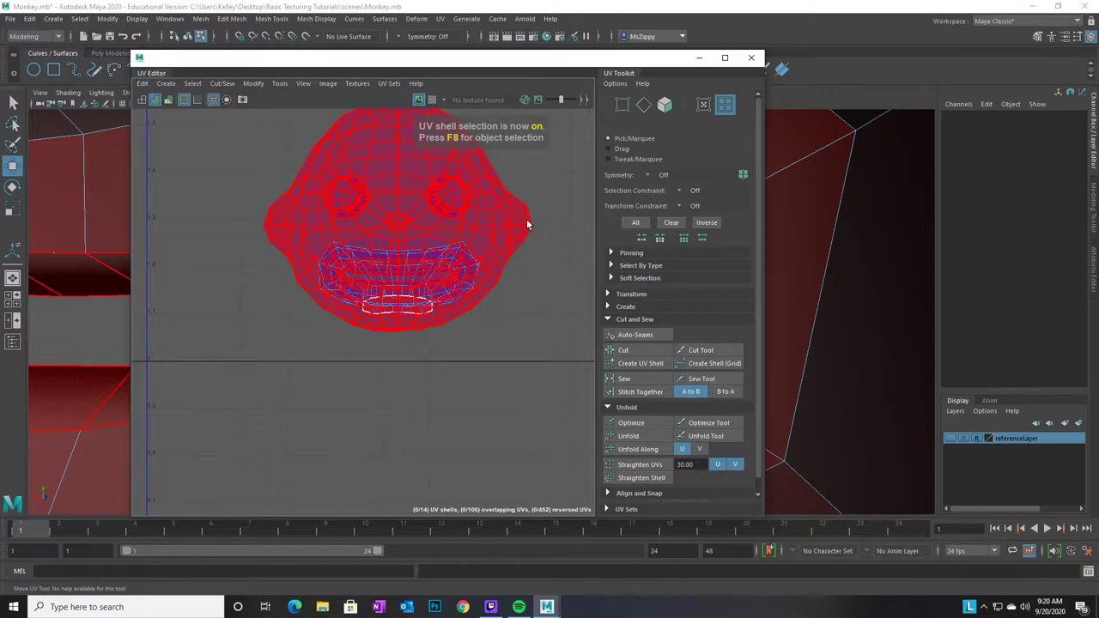
pyautogui.scroll(-1, 410, 406)
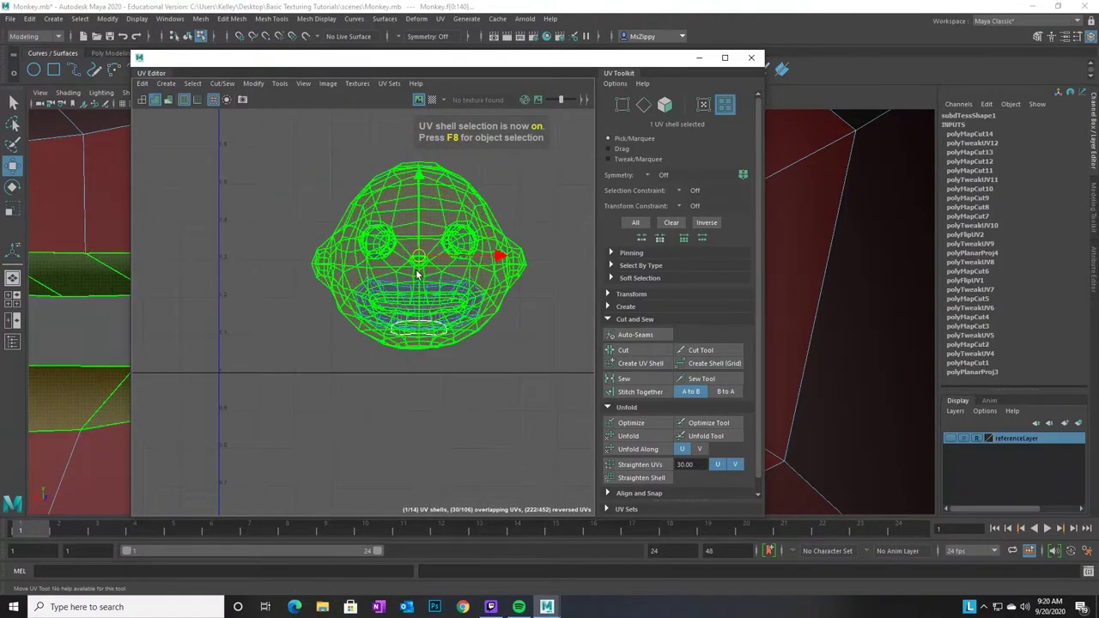
pyautogui.moveTo(417, 256); pyautogui.dragTo(420, 167)
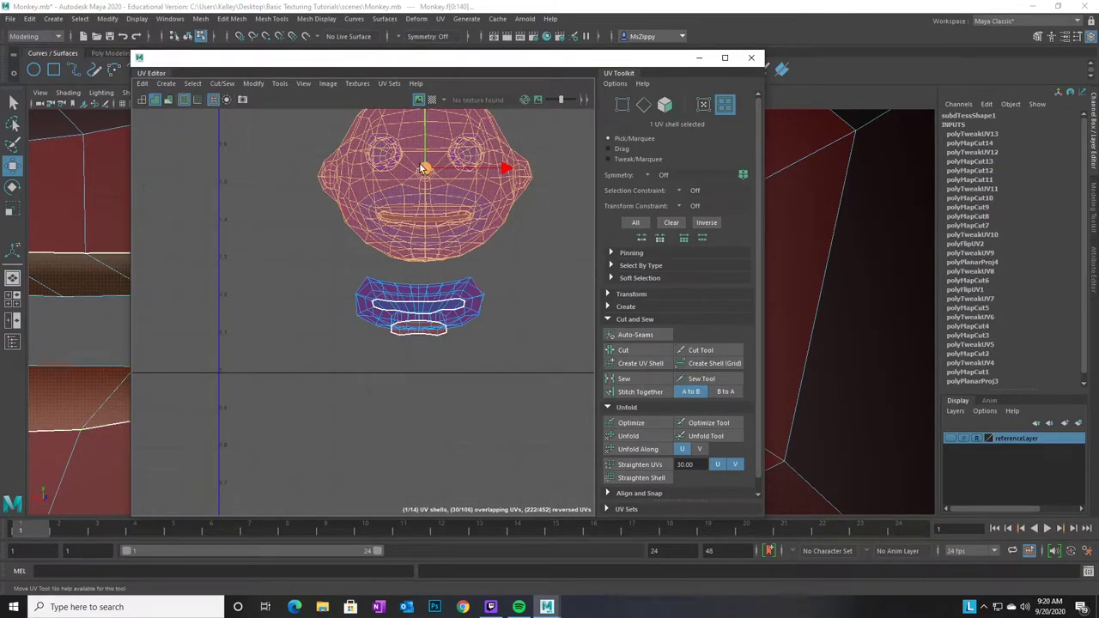
# Put the UV Editor away, return to object selection and delete both eyeball objects from the monkey's face
pyautogui.moveTo(678, 60); pyautogui.dragTo(846, 67)
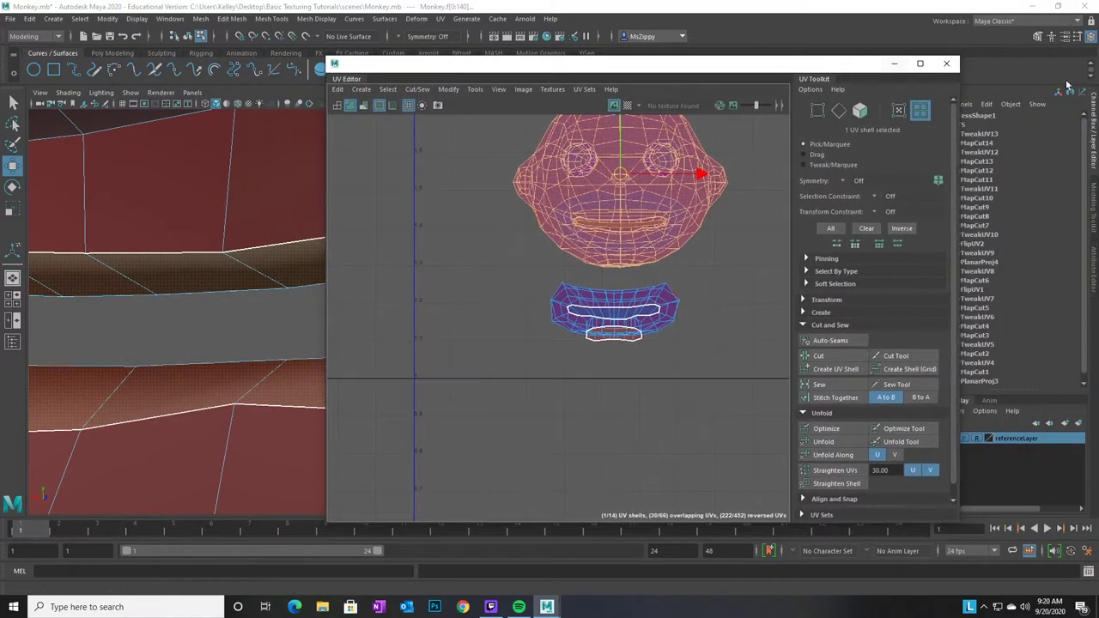
pyautogui.click(895, 66)
pyautogui.scroll(10, 716, 349)
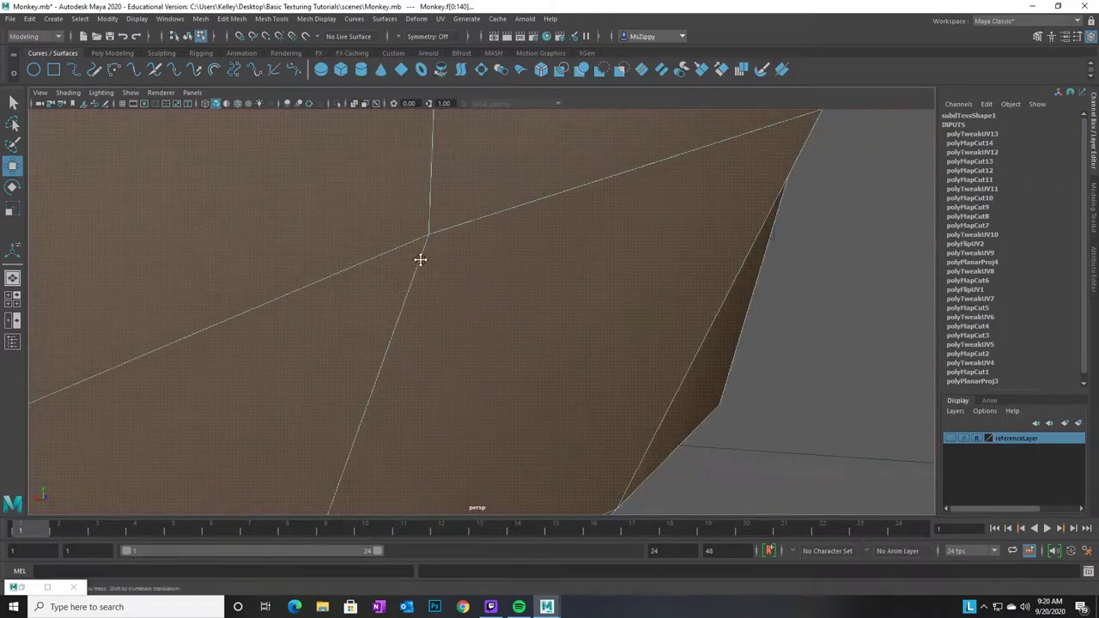
pyautogui.keyDown('alt'); pyautogui.moveTo(492, 272); pyautogui.dragTo(142, 221, button='right'); pyautogui.keyUp('alt')
pyautogui.keyDown('alt'); pyautogui.moveTo(142, 221); pyautogui.dragTo(644, 270); pyautogui.keyUp('alt')
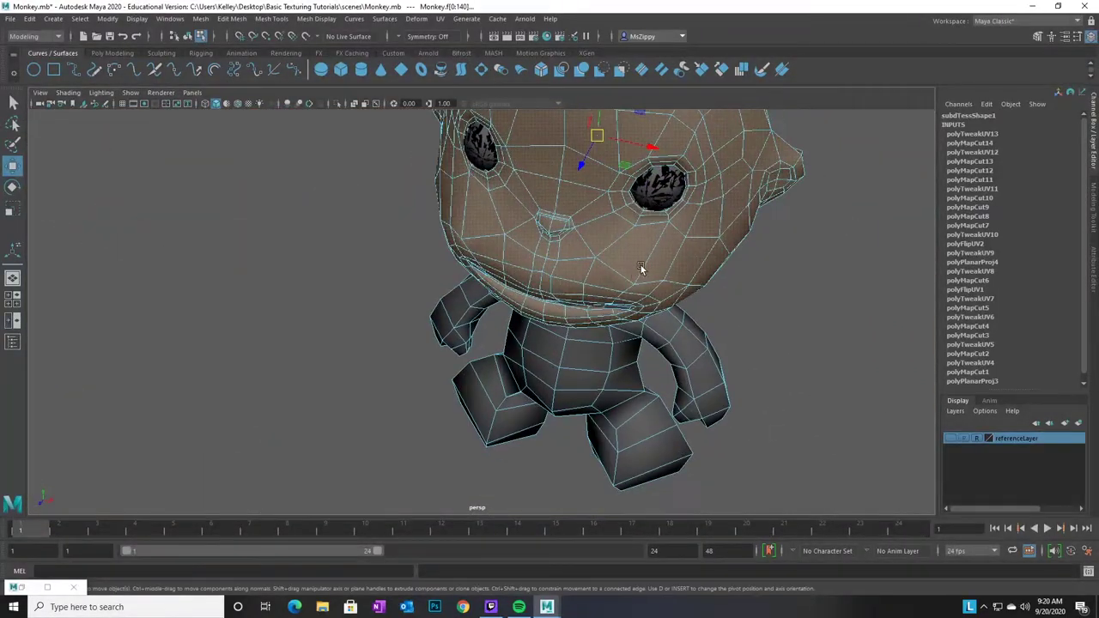
pyautogui.keyDown('alt'); pyautogui.moveTo(643, 270); pyautogui.dragTo(445, 368, button='middle'); pyautogui.keyUp('alt')
pyautogui.keyDown('alt'); pyautogui.moveTo(445, 367); pyautogui.dragTo(516, 338); pyautogui.keyUp('alt')
pyautogui.keyDown('alt'); pyautogui.moveTo(399, 335); pyautogui.dragTo(567, 372, button='right'); pyautogui.keyUp('alt')
pyautogui.keyDown('alt'); pyautogui.moveTo(503, 348); pyautogui.dragTo(666, 408, button='middle'); pyautogui.keyUp('alt')
pyautogui.keyDown('alt'); pyautogui.moveTo(595, 397); pyautogui.dragTo(633, 403, button='middle'); pyautogui.keyUp('alt')
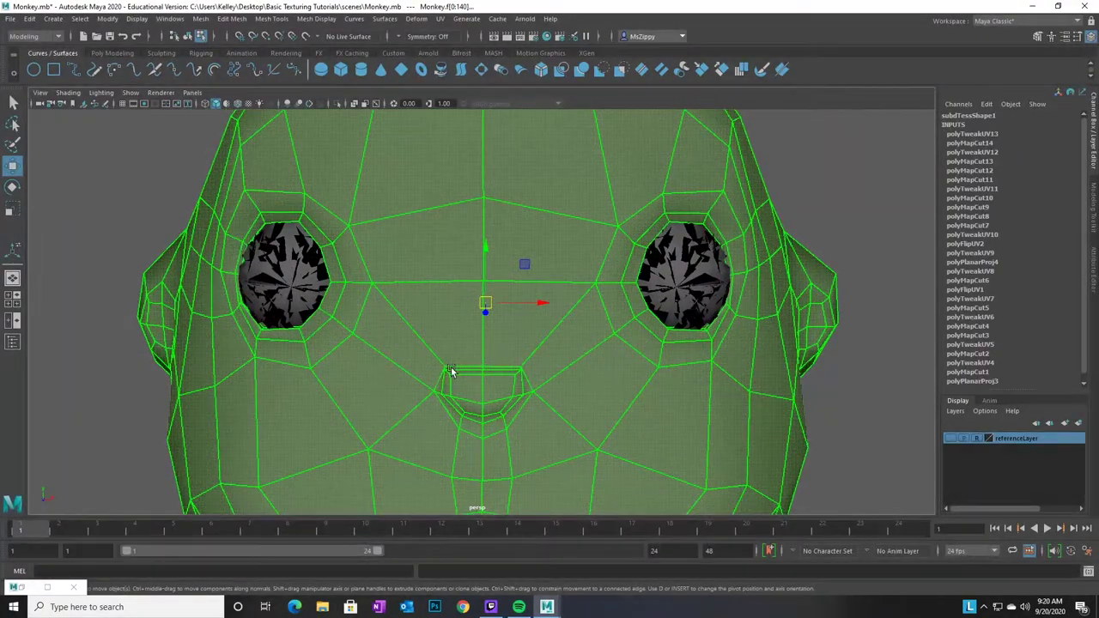
pyautogui.moveTo(413, 368); pyautogui.dragTo(469, 274, button='right')
pyautogui.click(715, 277)
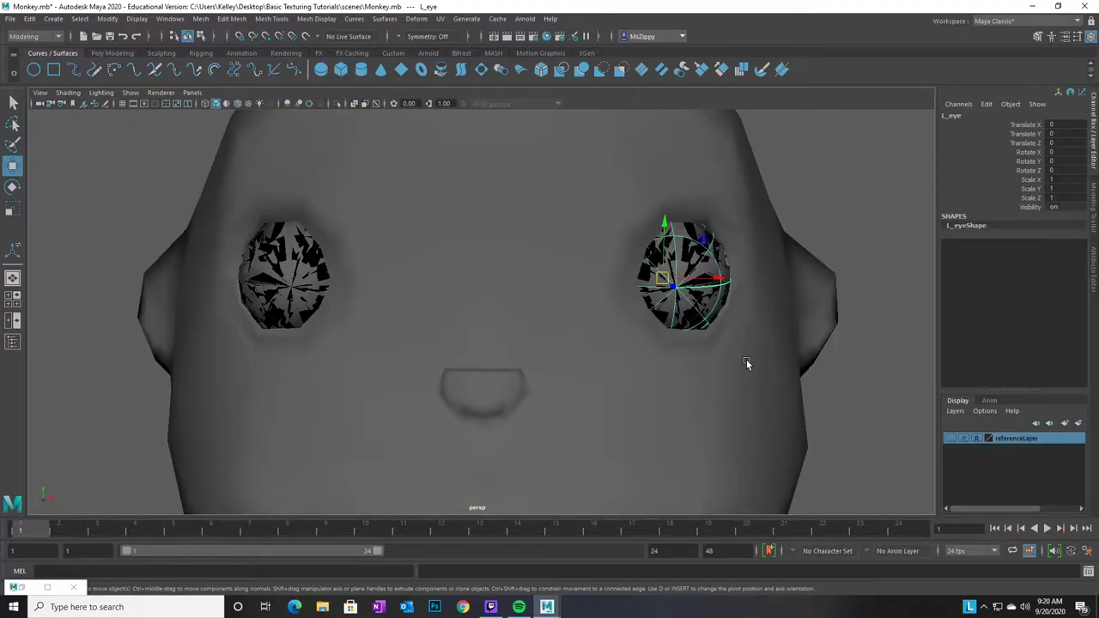
pyautogui.press('Delete')
pyautogui.click(290, 290)
pyautogui.click(289, 288)
pyautogui.press('Delete')
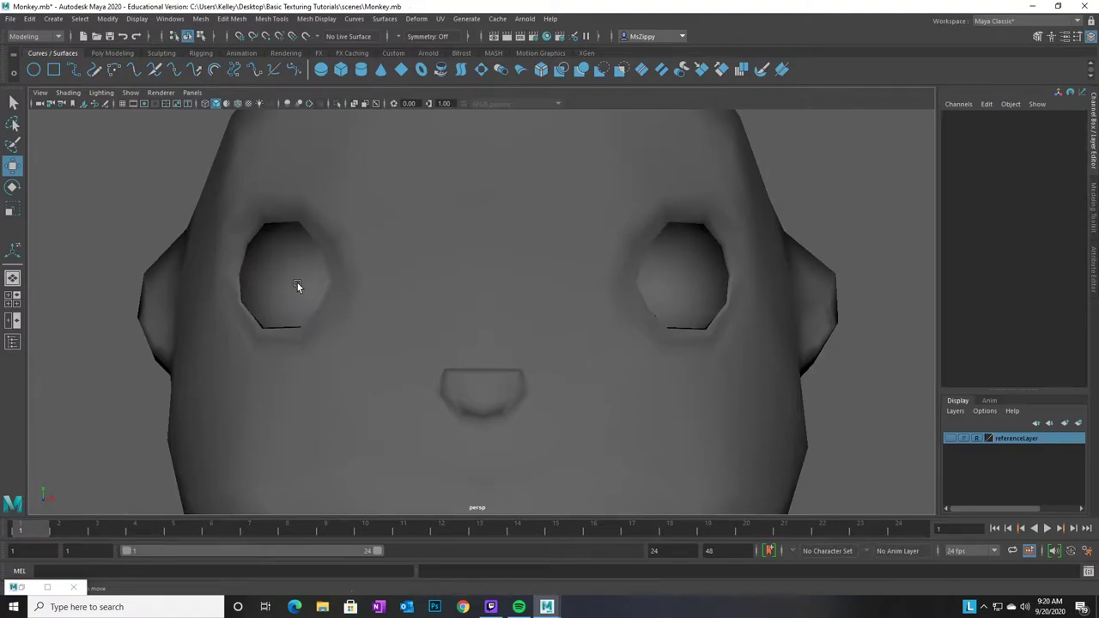
# Select the monkey mesh and examine the empty eye sockets from the front and side
pyautogui.click(547, 400)
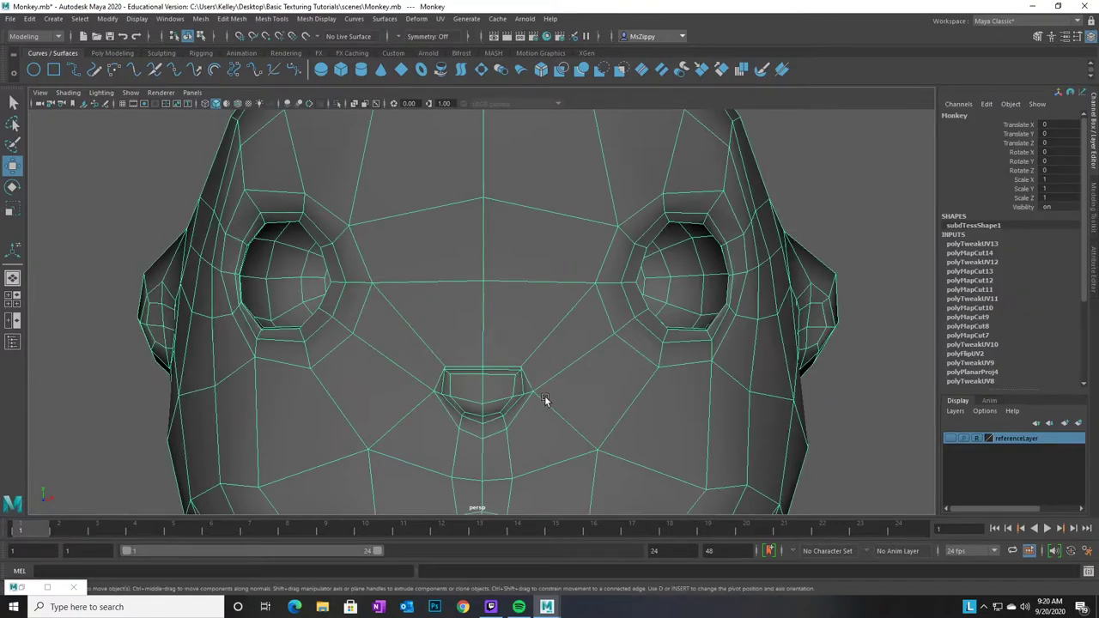
pyautogui.keyDown('alt'); pyautogui.moveTo(721, 445); pyautogui.dragTo(629, 419); pyautogui.keyUp('alt')
pyautogui.keyDown('alt'); pyautogui.moveTo(420, 392); pyautogui.dragTo(575, 441, button='right'); pyautogui.keyUp('alt')
pyautogui.keyDown('alt'); pyautogui.moveTo(576, 440); pyautogui.dragTo(694, 293); pyautogui.keyUp('alt')
pyautogui.keyDown('alt'); pyautogui.moveTo(573, 421); pyautogui.dragTo(618, 420); pyautogui.keyUp('alt')
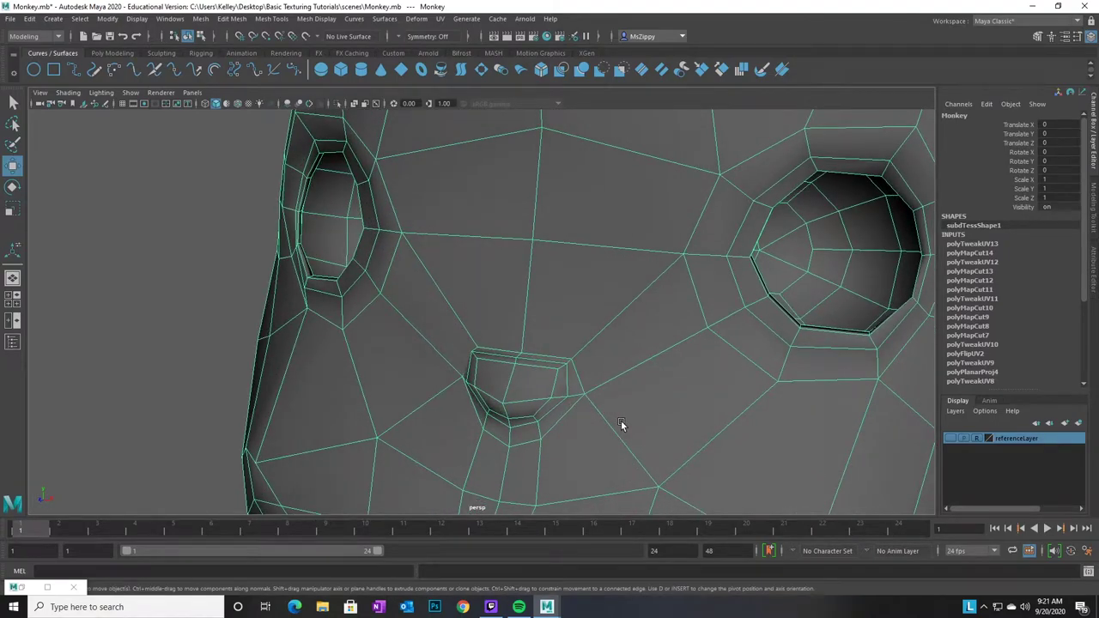
pyautogui.keyDown('alt'); pyautogui.moveTo(622, 421); pyautogui.dragTo(651, 310); pyautogui.keyUp('alt')
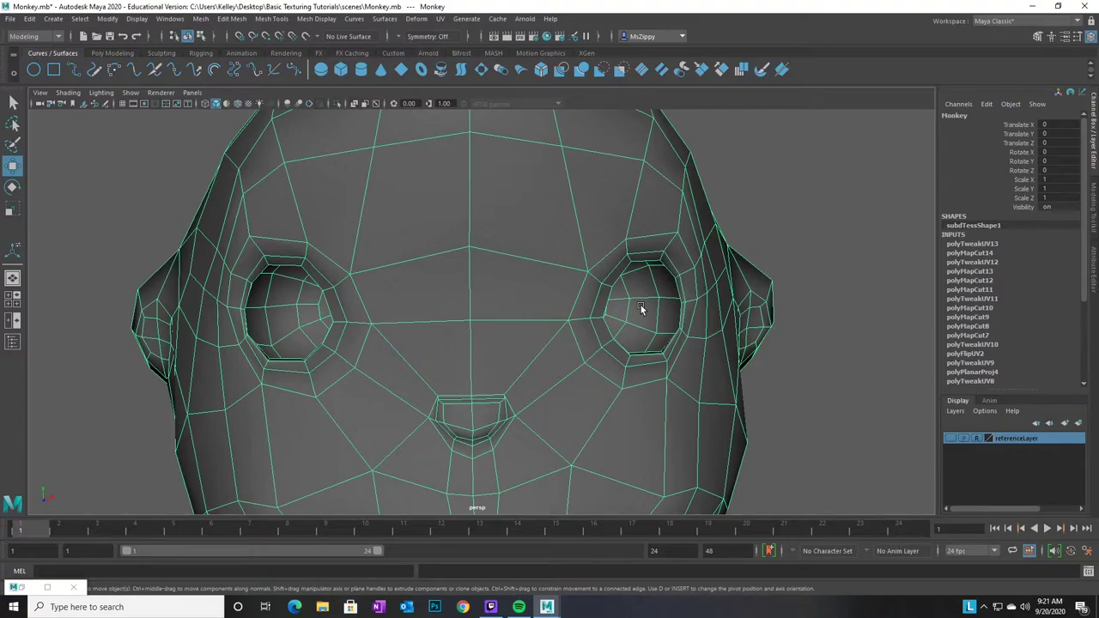
pyautogui.keyDown('alt'); pyautogui.moveTo(592, 460); pyautogui.dragTo(680, 458); pyautogui.keyUp('alt')
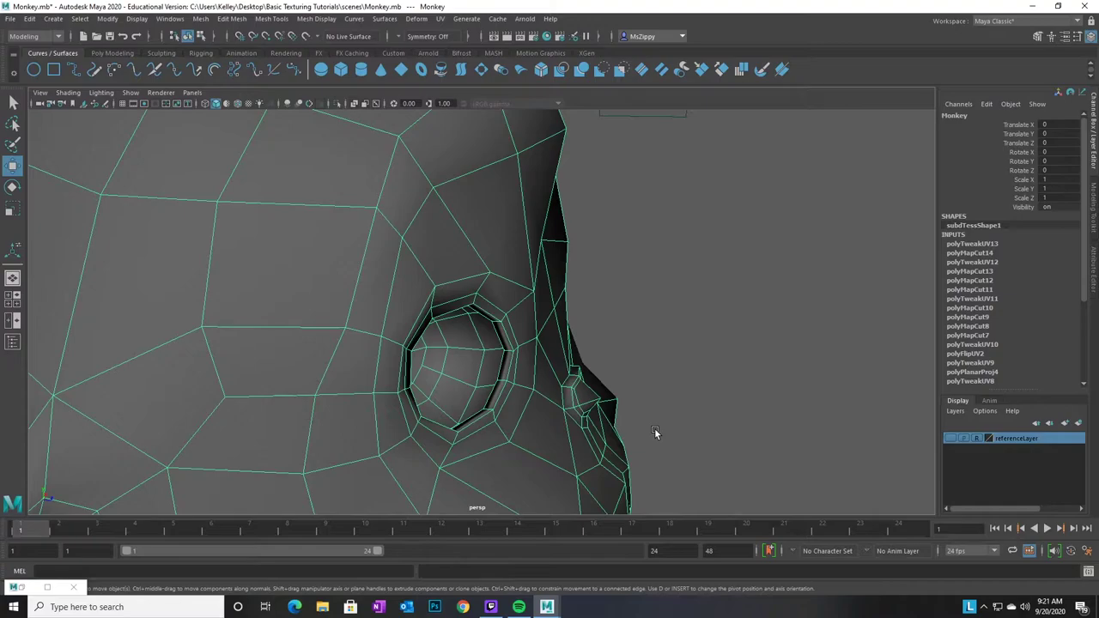
# Select the 10-edge loop inside the rim of the monkey's right eye socket and cut the UVs along it
pyautogui.keyDown('alt'); pyautogui.moveTo(521, 429); pyautogui.dragTo(568, 432, button='right'); pyautogui.keyUp('alt')
pyautogui.moveTo(541, 290); pyautogui.dragTo(542, 262, button='right')
pyautogui.keyDown('alt'); pyautogui.moveTo(563, 453); pyautogui.dragTo(588, 456); pyautogui.keyUp('alt')
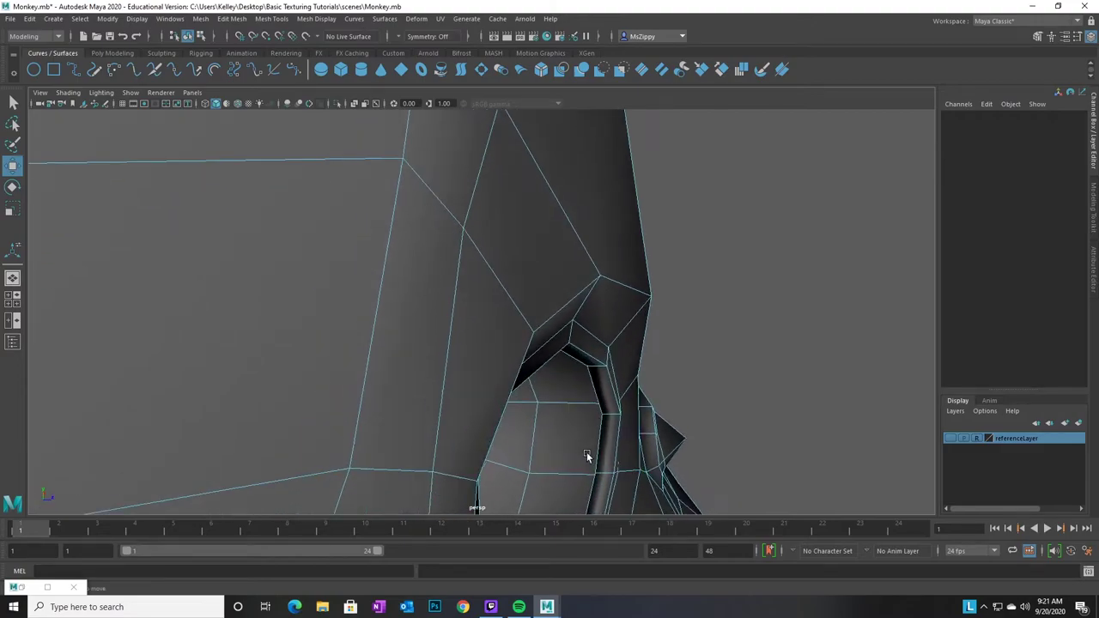
pyautogui.click(597, 394)
pyautogui.keyDown('alt'); pyautogui.moveTo(648, 429); pyautogui.dragTo(494, 421); pyautogui.keyUp('alt')
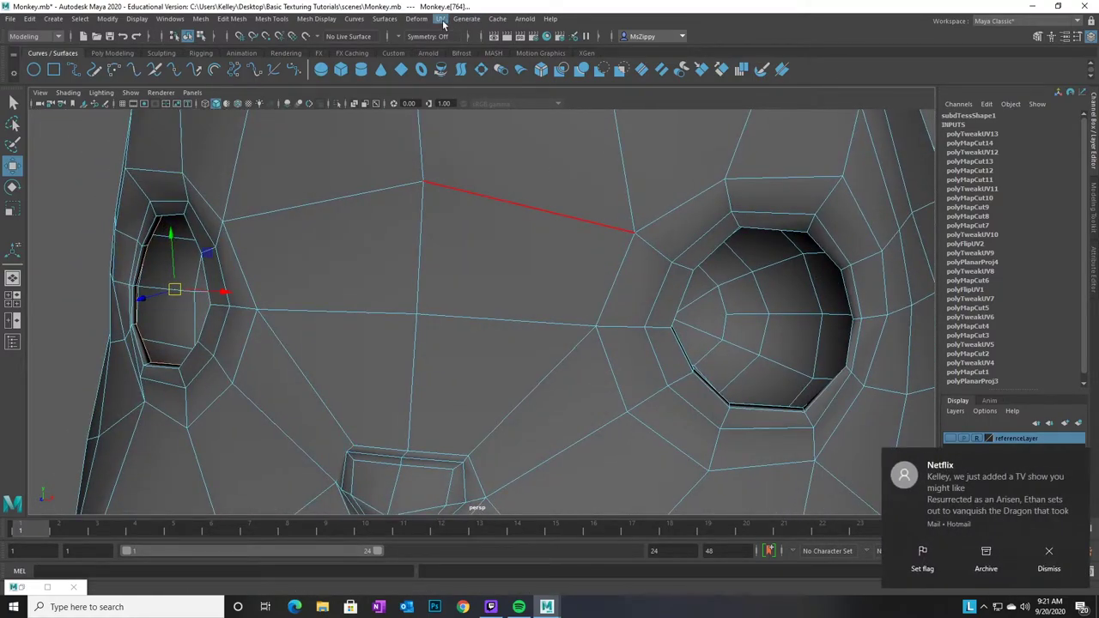
pyautogui.click(1080, 460)
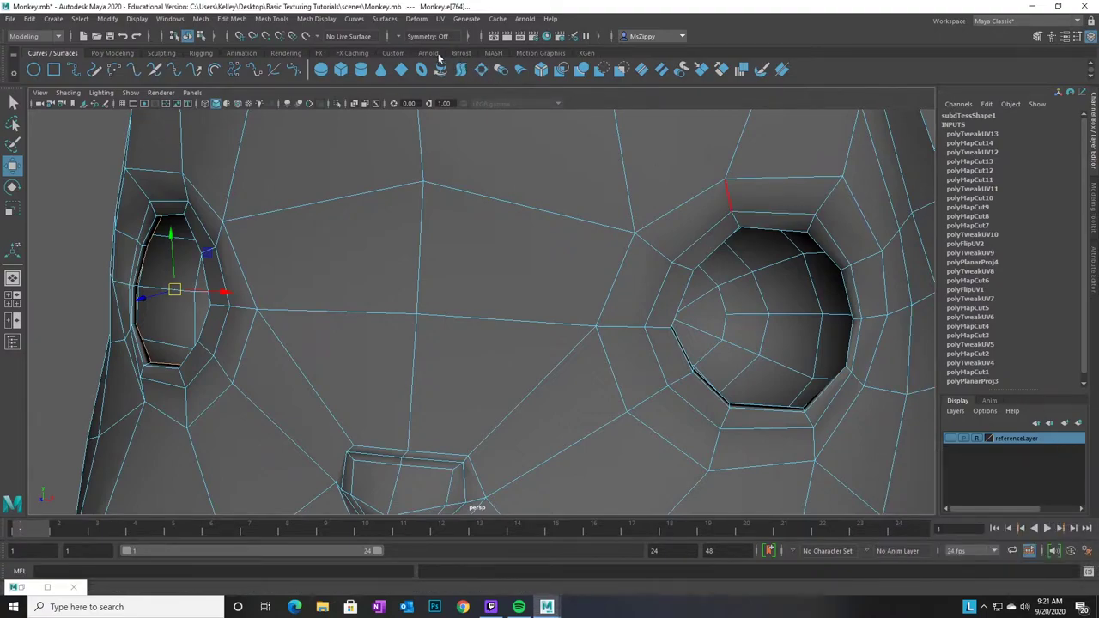
pyautogui.click(441, 19)
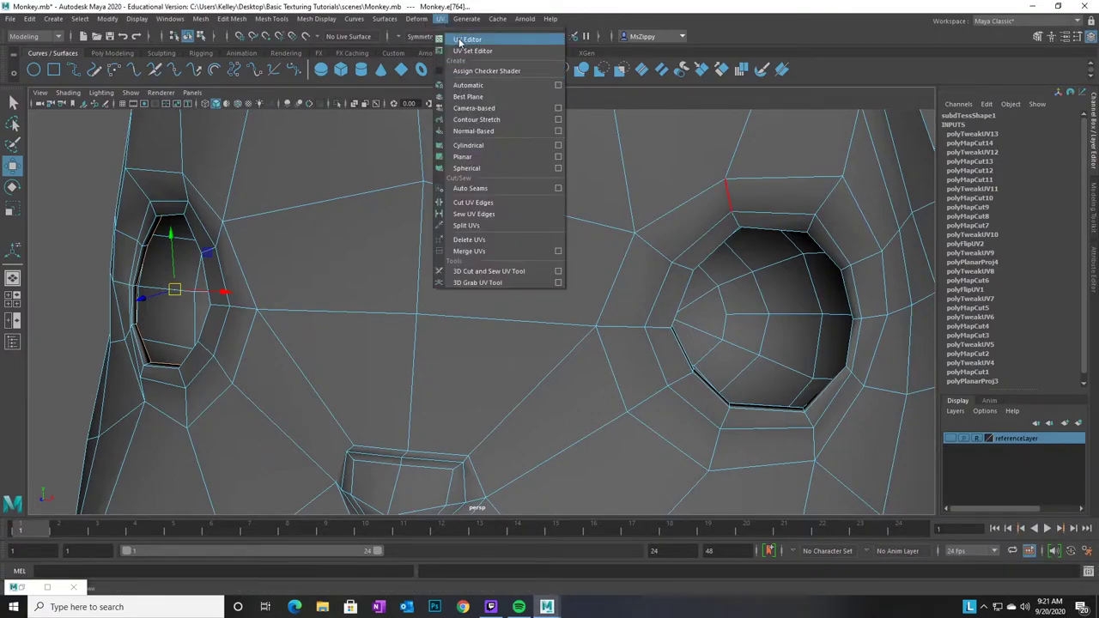
pyautogui.click(469, 39)
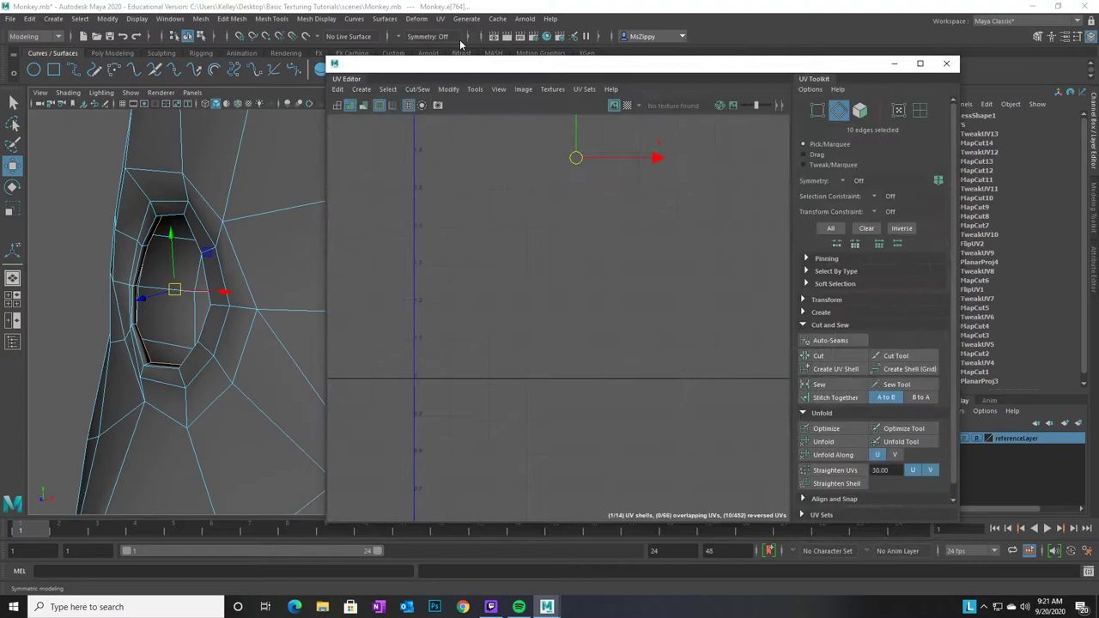
pyautogui.click(820, 356)
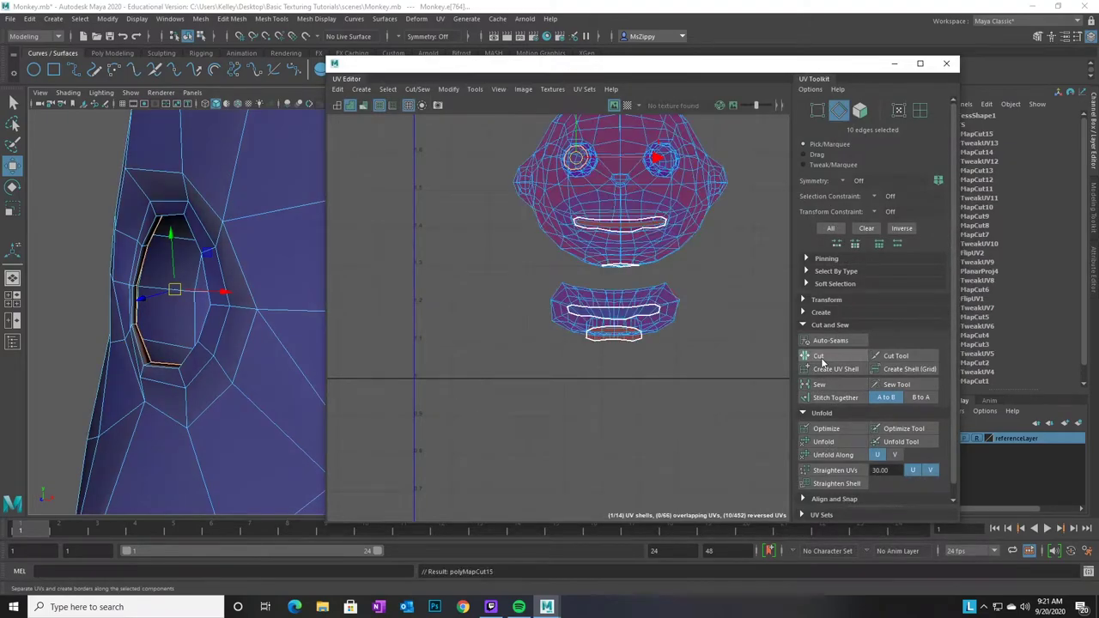
# Select the matching 10-edge loop inside the rim of the left eye socket and cut its UVs
pyautogui.click(894, 63)
pyautogui.moveTo(628, 360)
pyautogui.keyDown('alt'); pyautogui.mouseDown()
pyautogui.moveTo(753, 343)
pyautogui.moveTo(521, 351)
pyautogui.moveTo(572, 349)
pyautogui.moveTo(572, 395)
pyautogui.moveTo(536, 368)
pyautogui.mouseUp(); pyautogui.keyUp('alt')
pyautogui.doubleClick(516, 355)
pyautogui.keyDown('alt'); pyautogui.moveTo(572, 416); pyautogui.dragTo(481, 429); pyautogui.keyUp('alt')
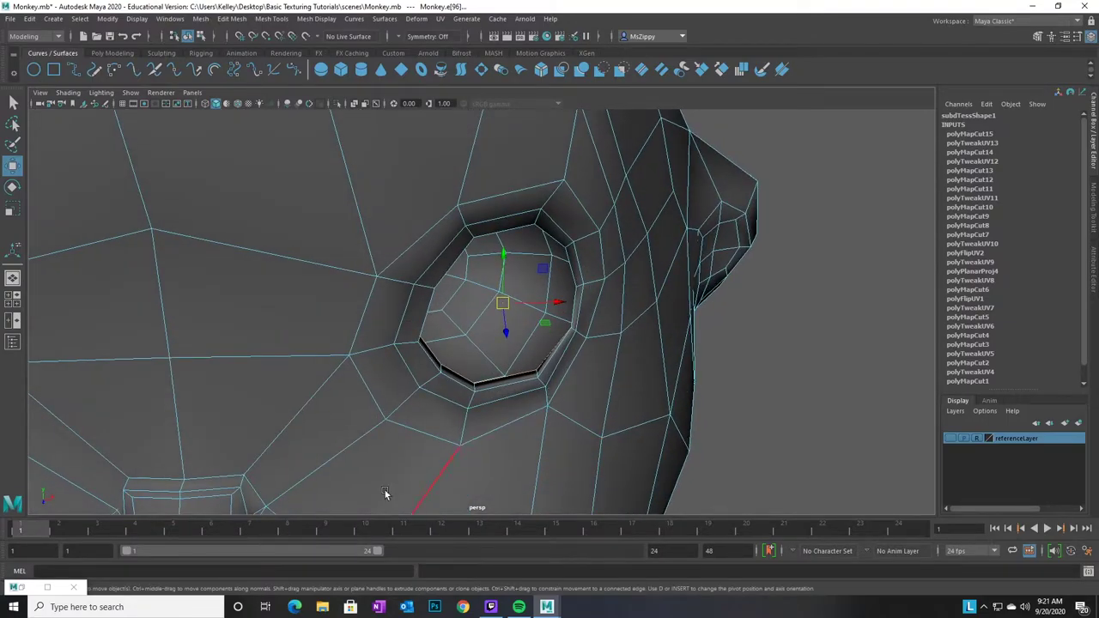
pyautogui.click(442, 19)
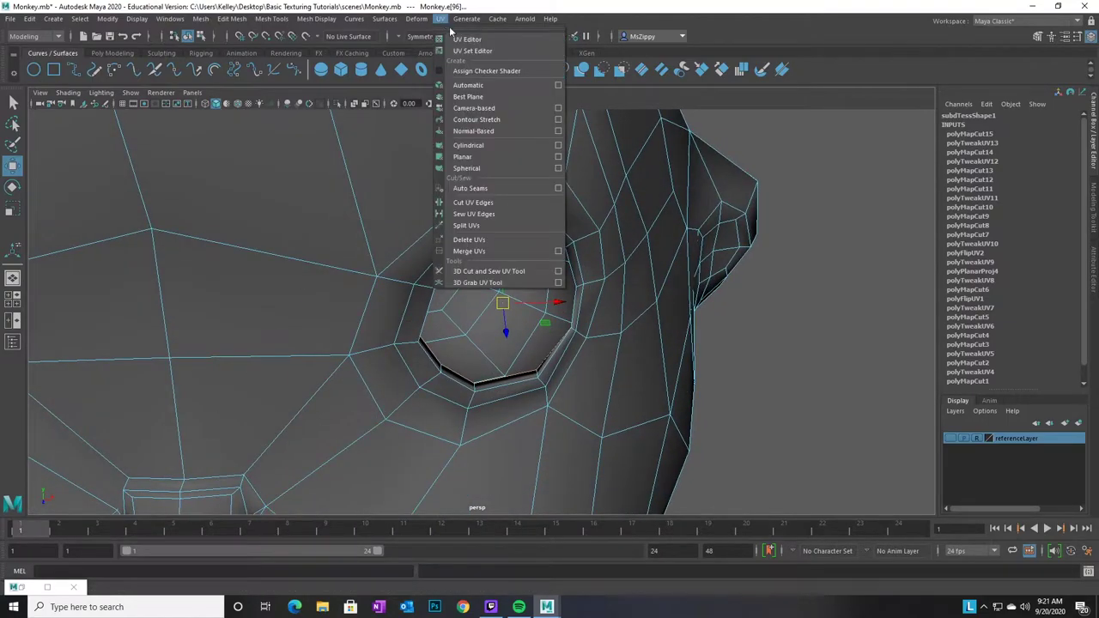
pyautogui.click(457, 40)
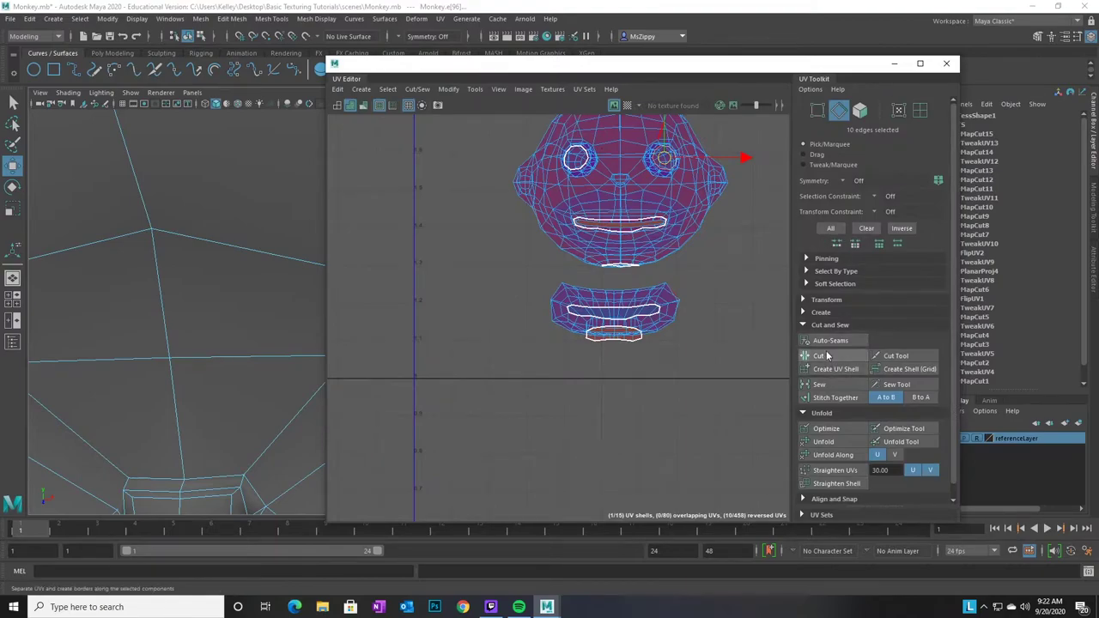
pyautogui.click(820, 355)
# Move both eye socket UV shells out of the head to the empty area beside it, and shift the UV Editor aside to reveal the model
pyautogui.keyDown('alt'); pyautogui.moveTo(670, 330); pyautogui.dragTo(688, 351, button='middle'); pyautogui.keyUp('alt')
pyautogui.keyDown('alt'); pyautogui.moveTo(698, 346); pyautogui.dragTo(691, 340, button='right'); pyautogui.keyUp('alt')
pyautogui.keyDown('alt'); pyautogui.moveTo(694, 294); pyautogui.dragTo(658, 370, button='middle'); pyautogui.keyUp('alt')
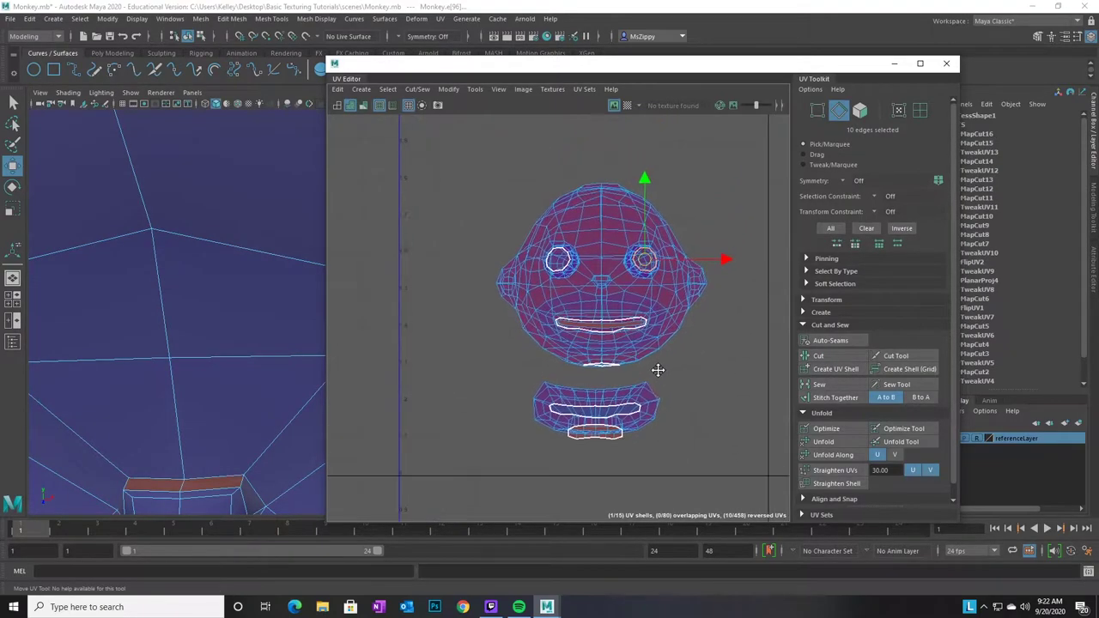
pyautogui.click(920, 110)
pyautogui.click(566, 265)
pyautogui.moveTo(566, 265); pyautogui.dragTo(432, 377)
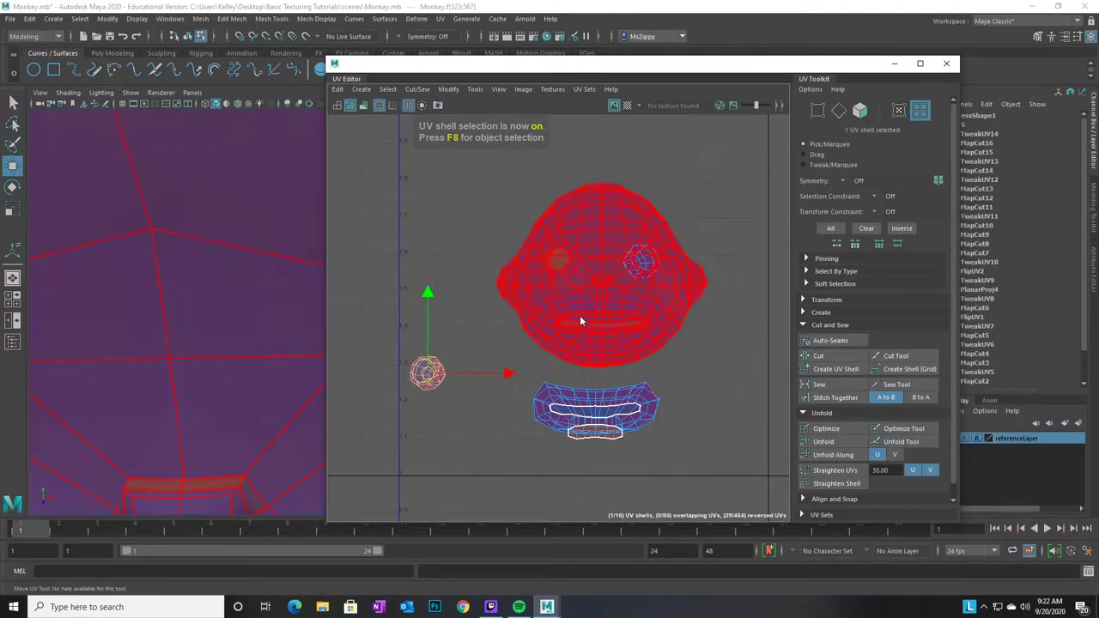
pyautogui.click(636, 262)
pyautogui.moveTo(636, 263); pyautogui.dragTo(486, 379)
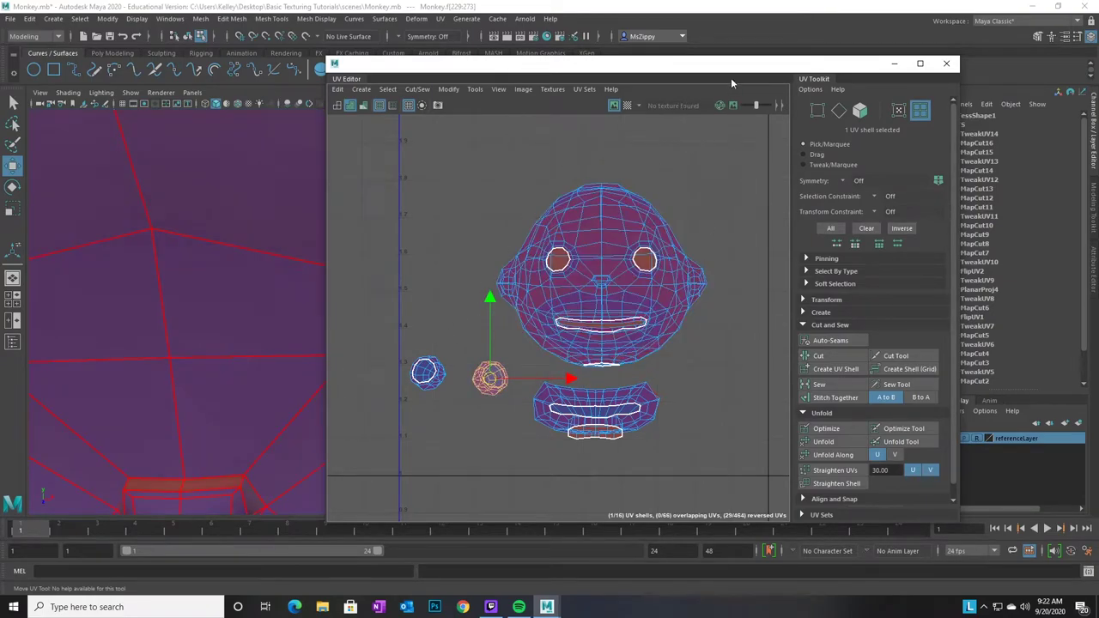
pyautogui.moveTo(718, 75); pyautogui.dragTo(962, 79)
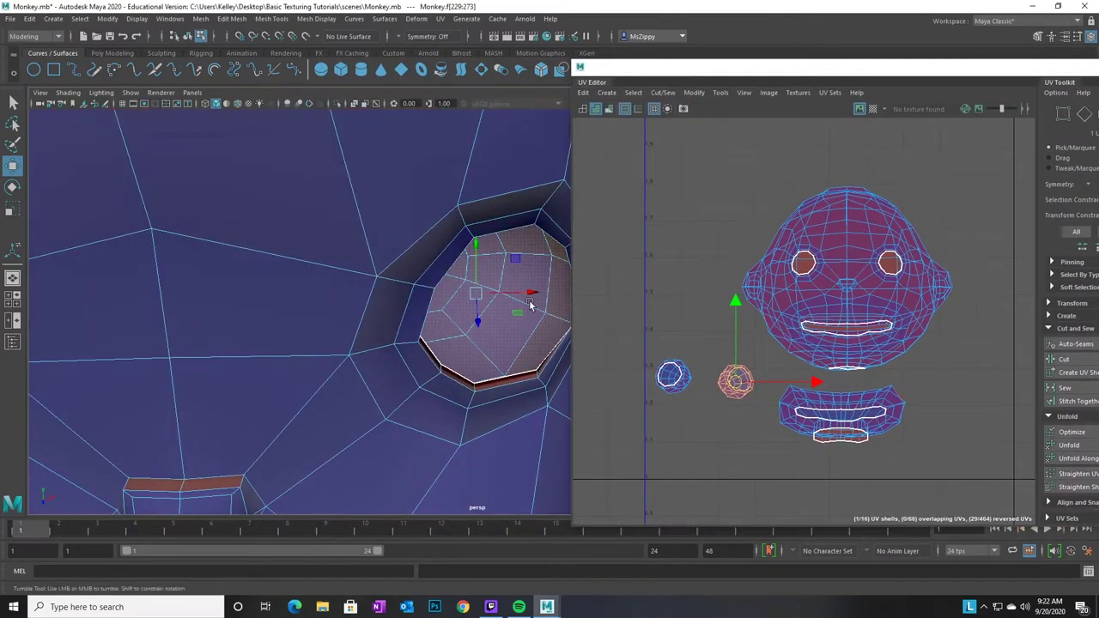
# Deselect the eye's UV shell and switch the monkey mesh to edge selection on the head
pyautogui.scroll(-3, 275, 225)
pyautogui.keyDown('alt'); pyautogui.moveTo(275, 225); pyautogui.dragTo(372, 318); pyautogui.keyUp('alt')
pyautogui.scroll(-3, 368, 332)
pyautogui.click(476, 400)
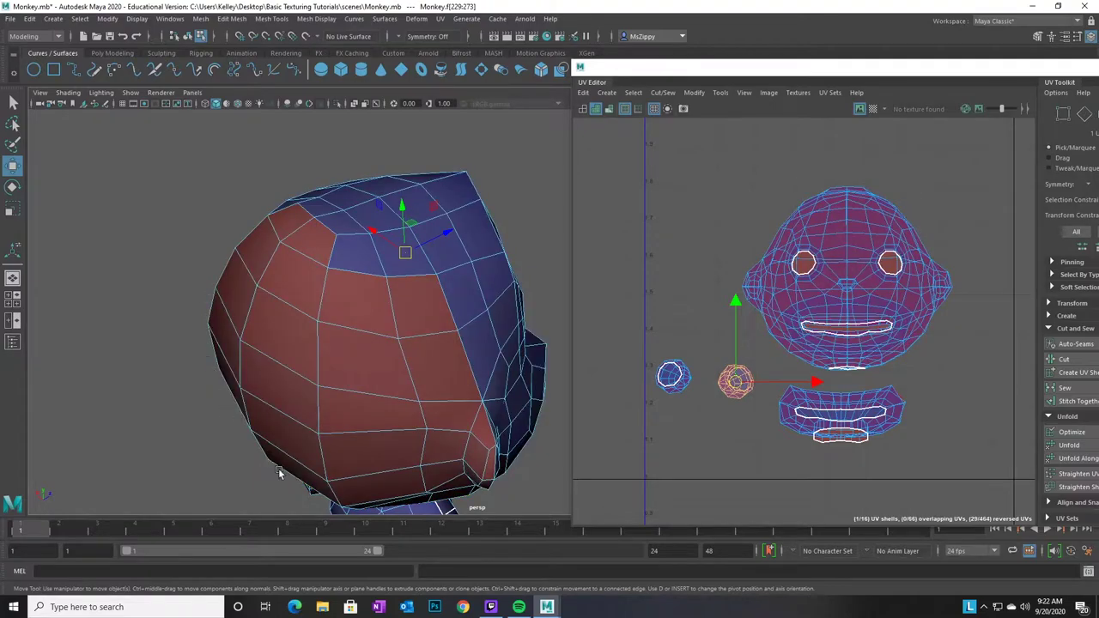
pyautogui.keyDown('alt'); pyautogui.moveTo(382, 402); pyautogui.dragTo(368, 342); pyautogui.keyUp('alt')
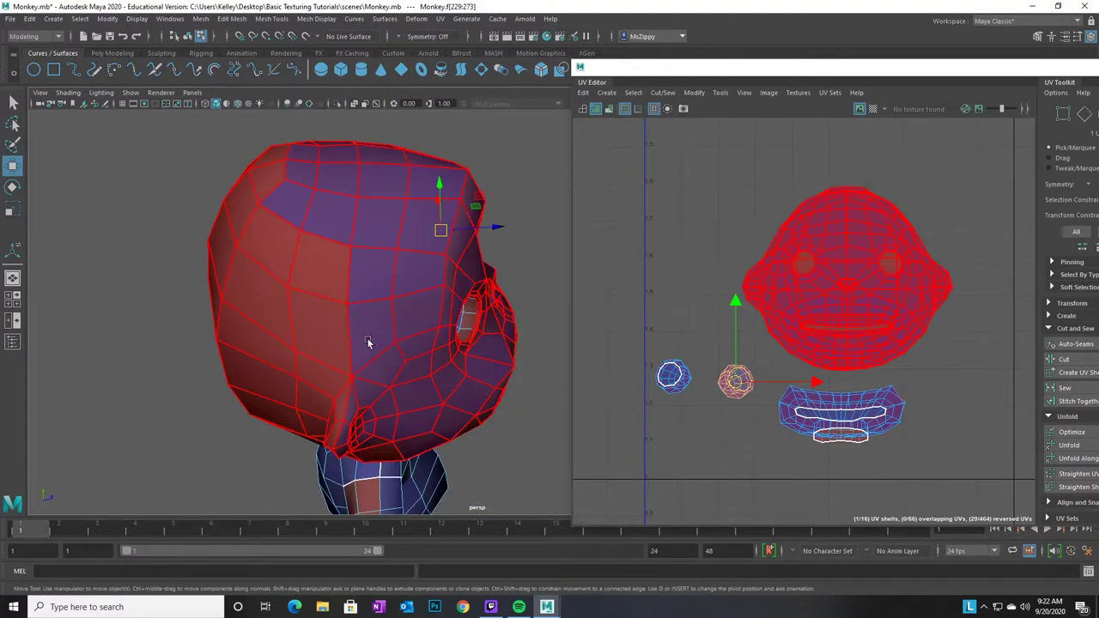
pyautogui.click(436, 363)
pyautogui.keyDown('alt'); pyautogui.moveTo(427, 418); pyautogui.dragTo(422, 364); pyautogui.keyUp('alt')
pyautogui.moveTo(368, 311); pyautogui.dragTo(368, 260, button='right')
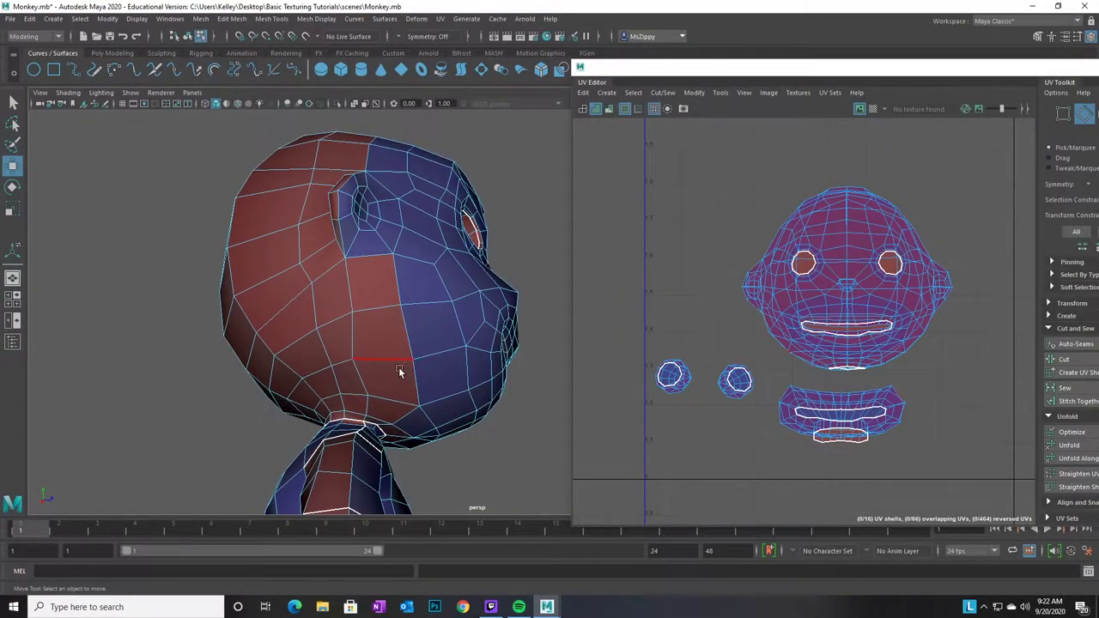
# Select the seam edges running from behind one ear down the side of the head to the neck border
pyautogui.click(350, 283)
pyautogui.keyDown('alt'); pyautogui.moveTo(412, 403); pyautogui.dragTo(398, 455); pyautogui.keyUp('alt')
pyautogui.keyDown('alt'); pyautogui.moveTo(397, 454); pyautogui.dragTo(420, 231, button='middle'); pyautogui.keyUp('alt')
pyautogui.moveTo(430, 346)
pyautogui.keyDown('alt'); pyautogui.mouseDown()
pyautogui.moveTo(469, 300)
pyautogui.moveTo(415, 332)
pyautogui.mouseUp(); pyautogui.keyUp('alt')
pyautogui.keyDown('alt'); pyautogui.moveTo(415, 331); pyautogui.dragTo(633, 415, button='right'); pyautogui.keyUp('alt')
pyautogui.keyDown('alt'); pyautogui.moveTo(477, 348); pyautogui.dragTo(275, 253); pyautogui.keyUp('alt')
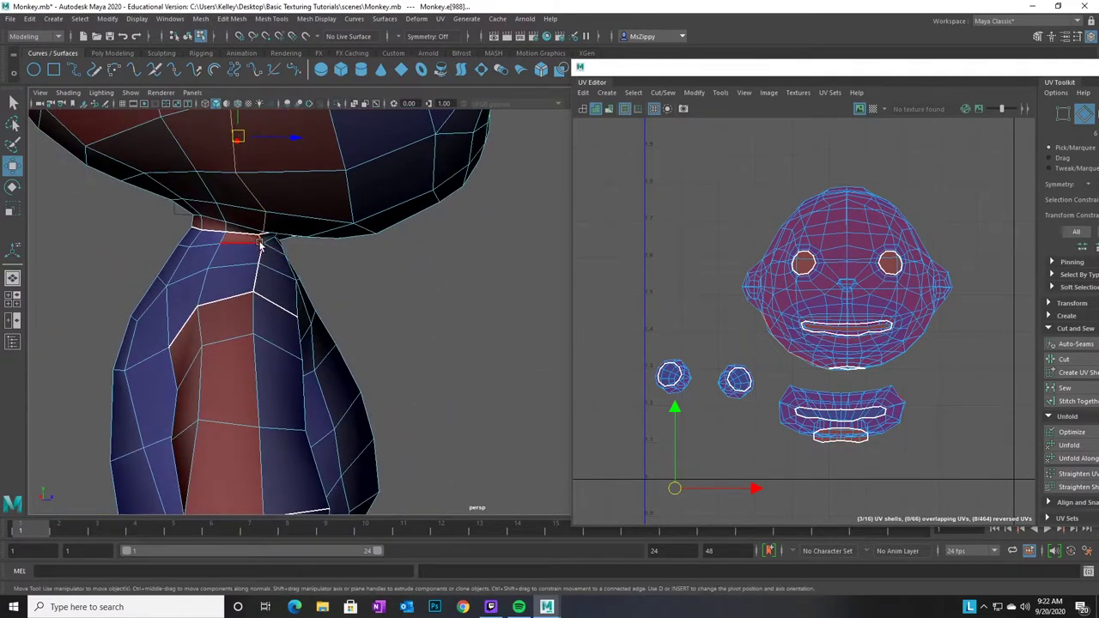
pyautogui.moveTo(323, 343)
pyautogui.keyDown('alt'); pyautogui.mouseDown()
pyautogui.moveTo(438, 358)
pyautogui.moveTo(422, 341)
pyautogui.moveTo(529, 394)
pyautogui.moveTo(344, 336)
pyautogui.mouseUp(); pyautogui.keyUp('alt')
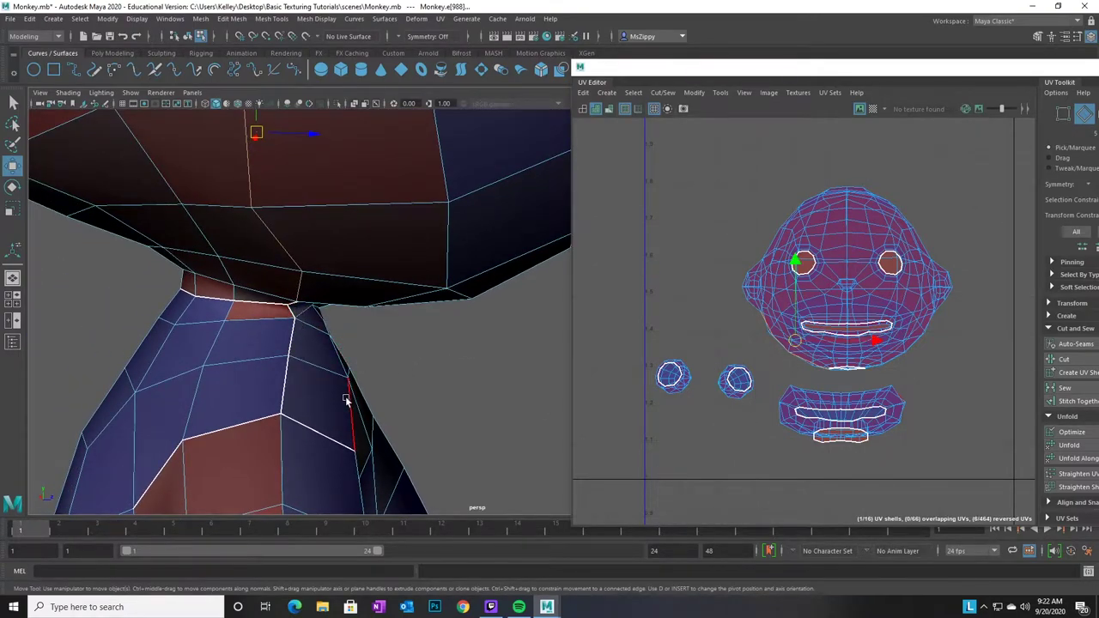
# Add the edges running over the top of the head, from ear to ear, to the seam selection
pyautogui.keyDown('alt'); pyautogui.moveTo(402, 389); pyautogui.dragTo(359, 376); pyautogui.keyUp('alt')
pyautogui.keyDown('alt'); pyautogui.moveTo(359, 377); pyautogui.dragTo(240, 314, button='right'); pyautogui.keyUp('alt')
pyautogui.keyDown('alt'); pyautogui.moveTo(240, 314); pyautogui.dragTo(239, 447, button='middle'); pyautogui.keyUp('alt')
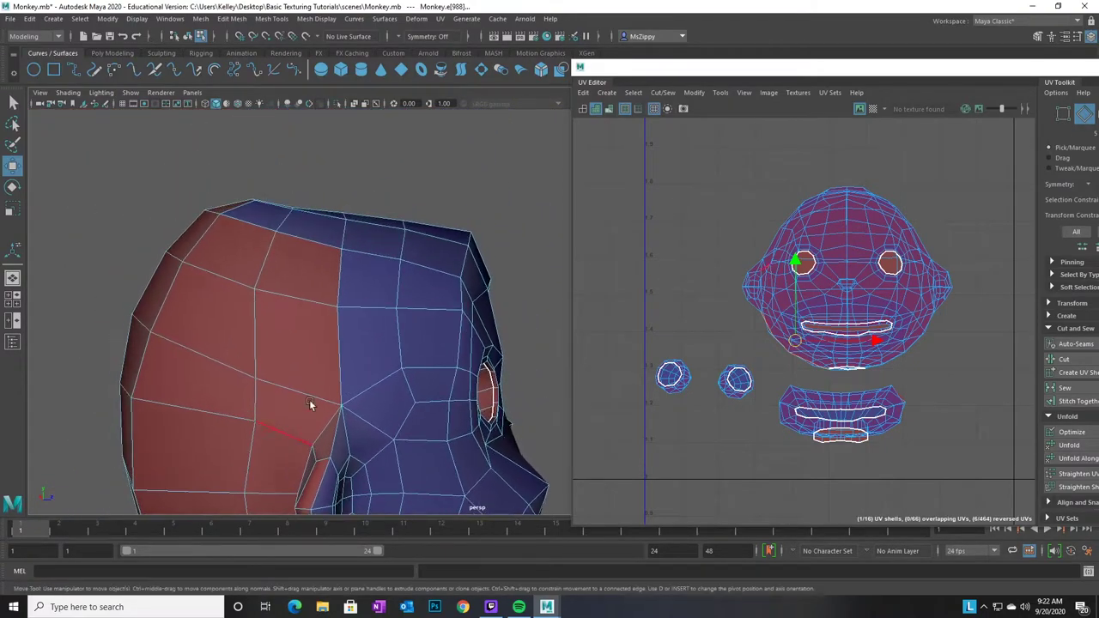
pyautogui.click(340, 358)
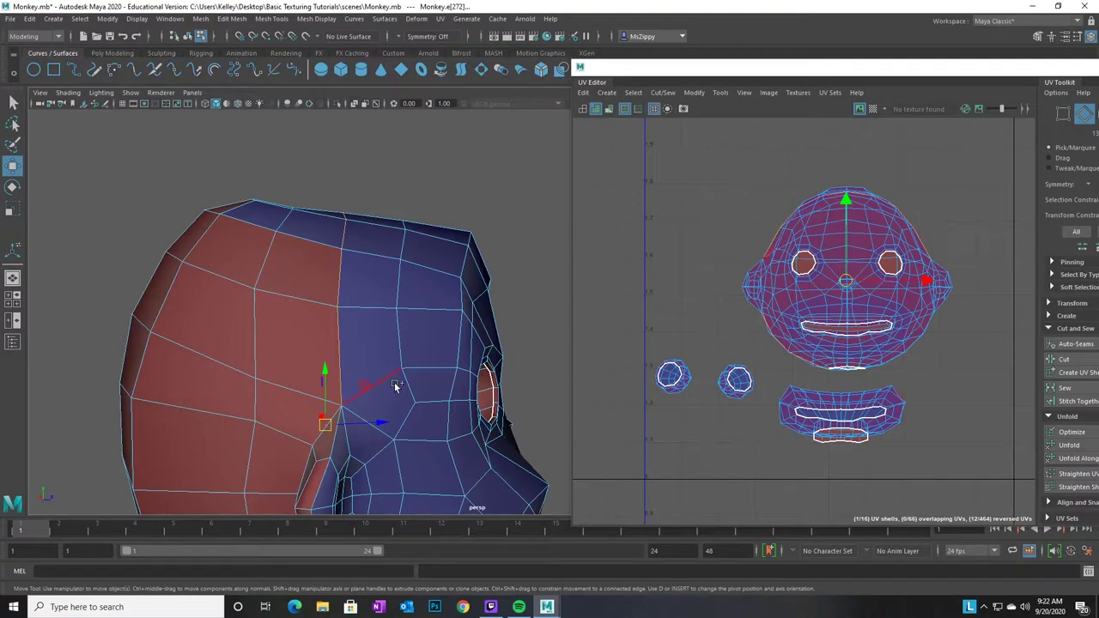
# Add the matching edges below the other ear down to the neck border to the seam selection
pyautogui.keyDown('alt'); pyautogui.moveTo(361, 384); pyautogui.dragTo(441, 356); pyautogui.keyUp('alt')
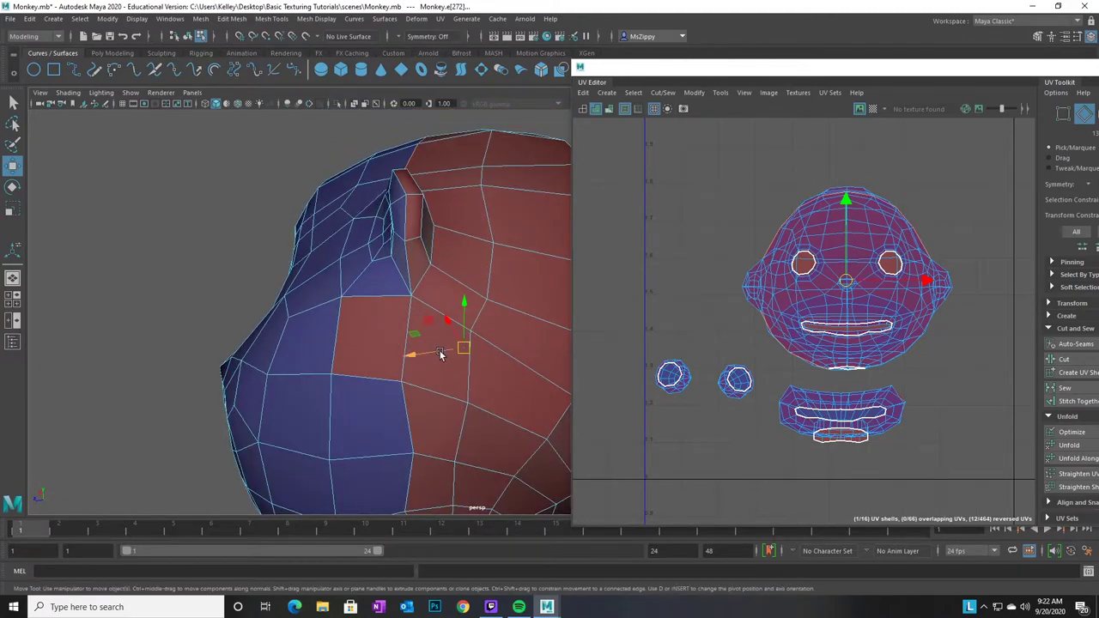
pyautogui.keyDown('shift'); pyautogui.click(409, 413); pyautogui.keyUp('shift')
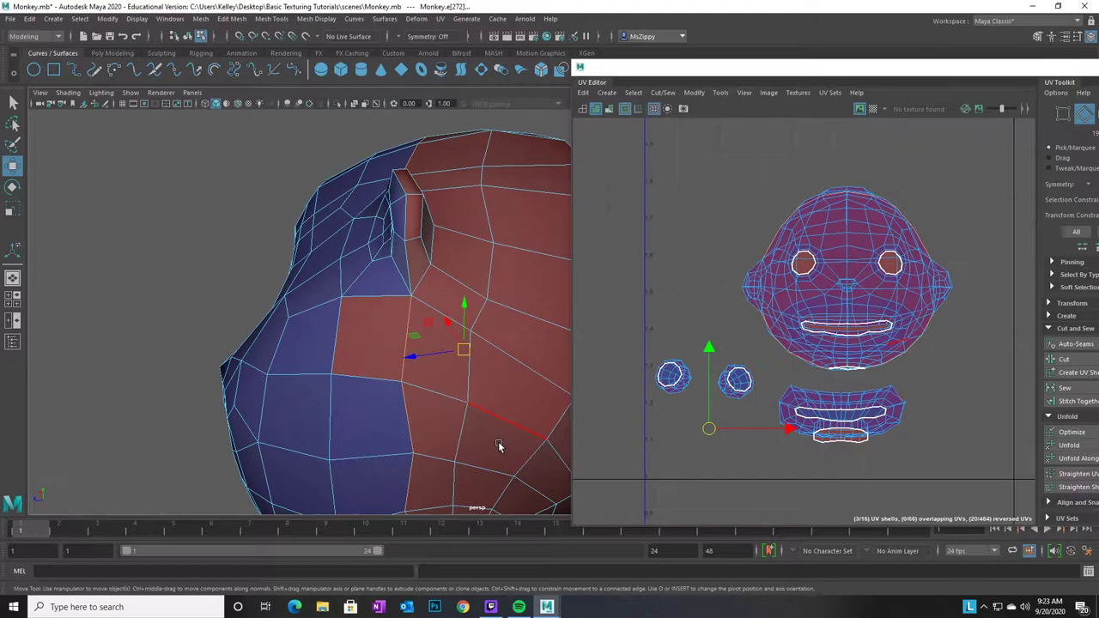
pyautogui.keyDown('alt'); pyautogui.moveTo(500, 444); pyautogui.dragTo(501, 469); pyautogui.keyUp('alt')
pyautogui.keyDown('alt'); pyautogui.moveTo(496, 466); pyautogui.dragTo(450, 258, button='middle'); pyautogui.keyUp('alt')
pyautogui.keyDown('alt'); pyautogui.moveTo(366, 360); pyautogui.dragTo(578, 508, button='right'); pyautogui.keyUp('alt')
pyautogui.keyDown('alt'); pyautogui.moveTo(365, 391); pyautogui.dragTo(410, 420); pyautogui.keyUp('alt')
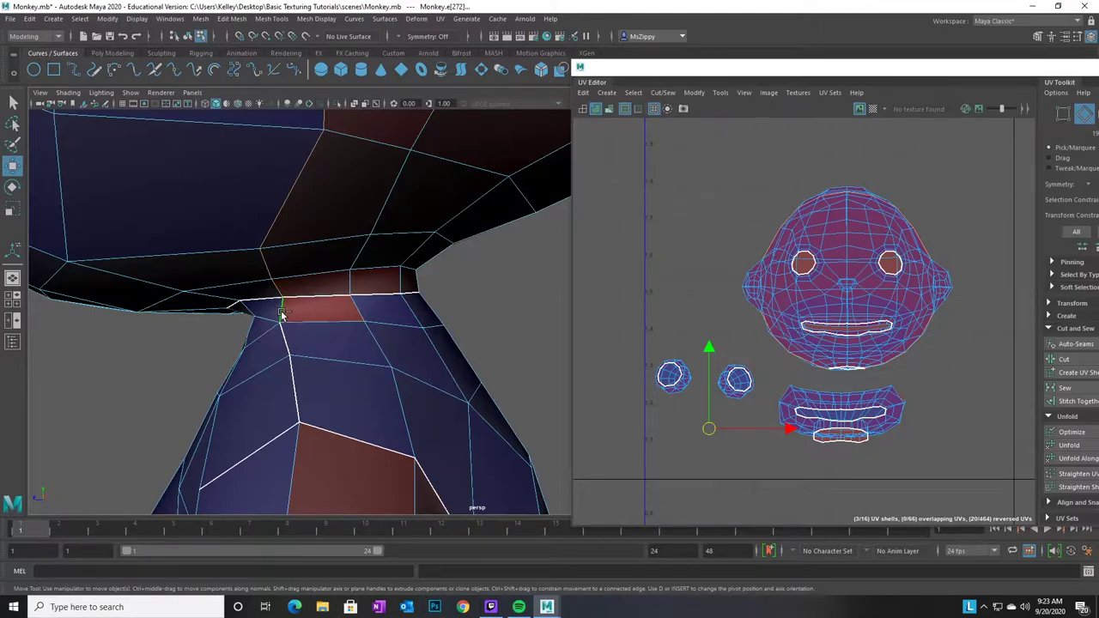
pyautogui.keyDown('alt'); pyautogui.moveTo(441, 464); pyautogui.dragTo(166, 367, button='right'); pyautogui.keyUp('alt')
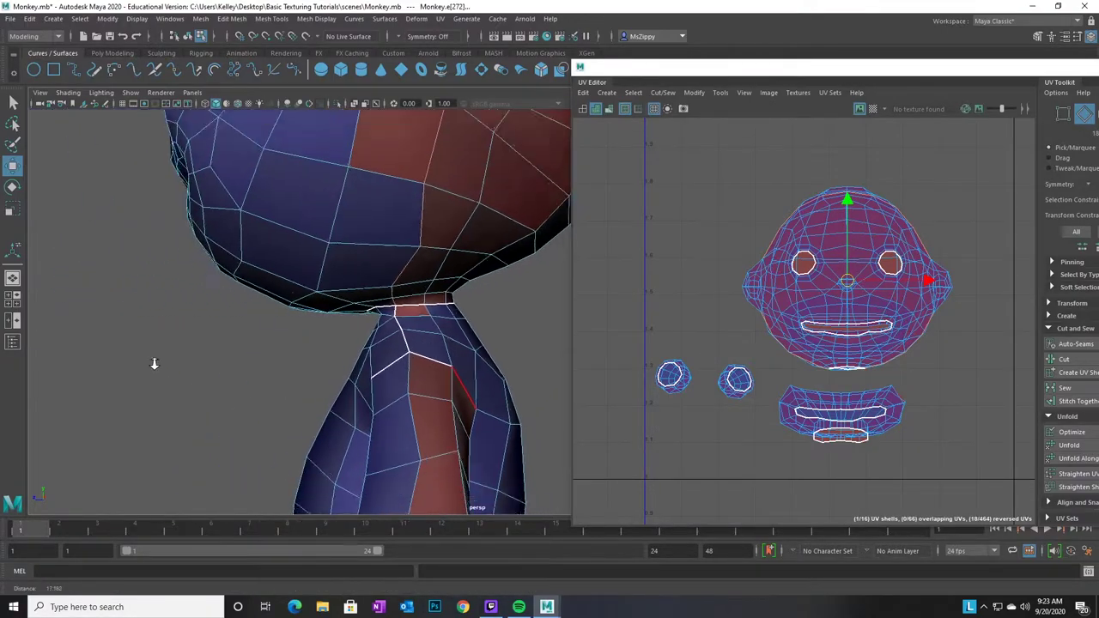
# Add the first centre-line edges at the back of the crown, starting from the ear-to-ear seam
pyautogui.keyDown('alt'); pyautogui.moveTo(423, 355); pyautogui.dragTo(324, 584, button='middle'); pyautogui.keyUp('alt')
pyautogui.keyDown('alt'); pyautogui.moveTo(473, 311); pyautogui.dragTo(343, 362); pyautogui.keyUp('alt')
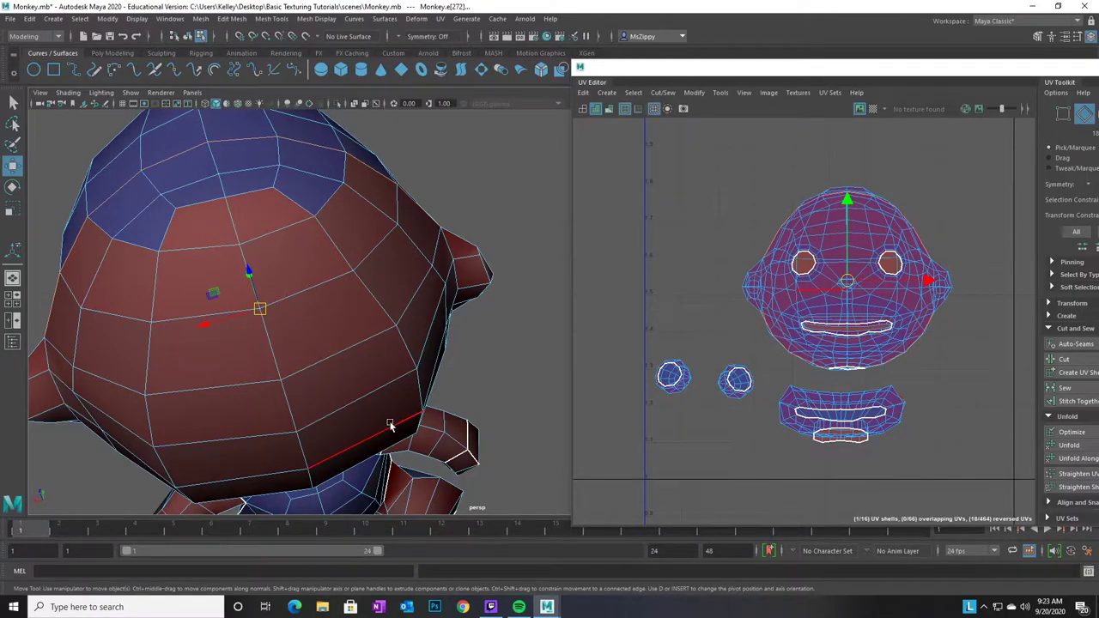
pyautogui.keyDown('alt'); pyautogui.moveTo(390, 427); pyautogui.dragTo(370, 400); pyautogui.keyUp('alt')
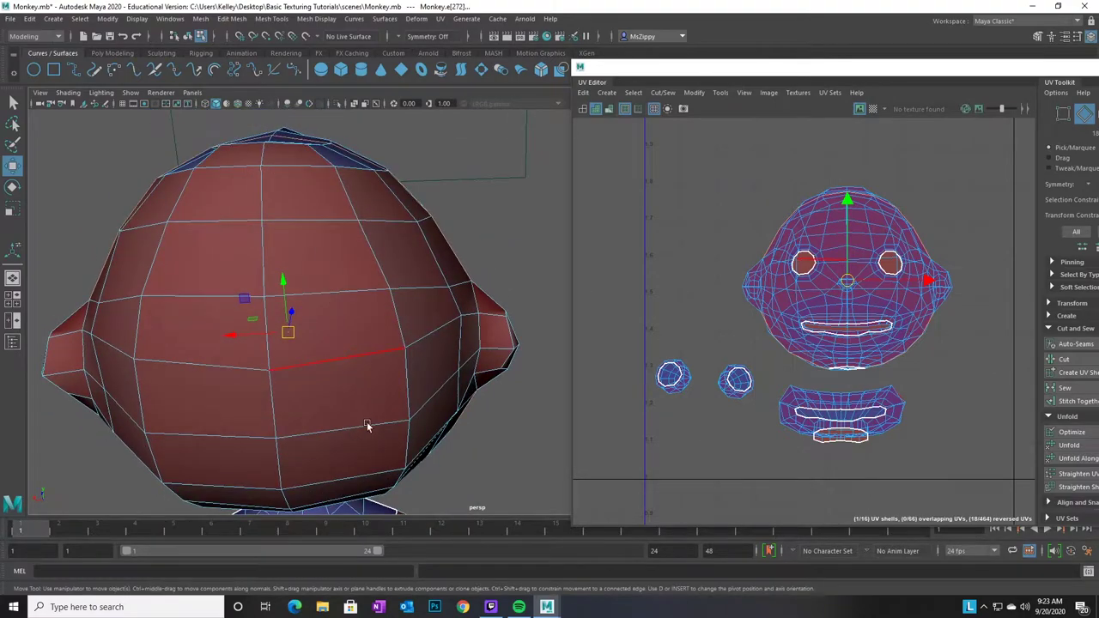
pyautogui.keyDown('alt'); pyautogui.moveTo(331, 428); pyautogui.dragTo(438, 427, button='right'); pyautogui.keyUp('alt')
pyautogui.keyDown('alt'); pyautogui.moveTo(331, 327); pyautogui.dragTo(271, 421); pyautogui.keyUp('alt')
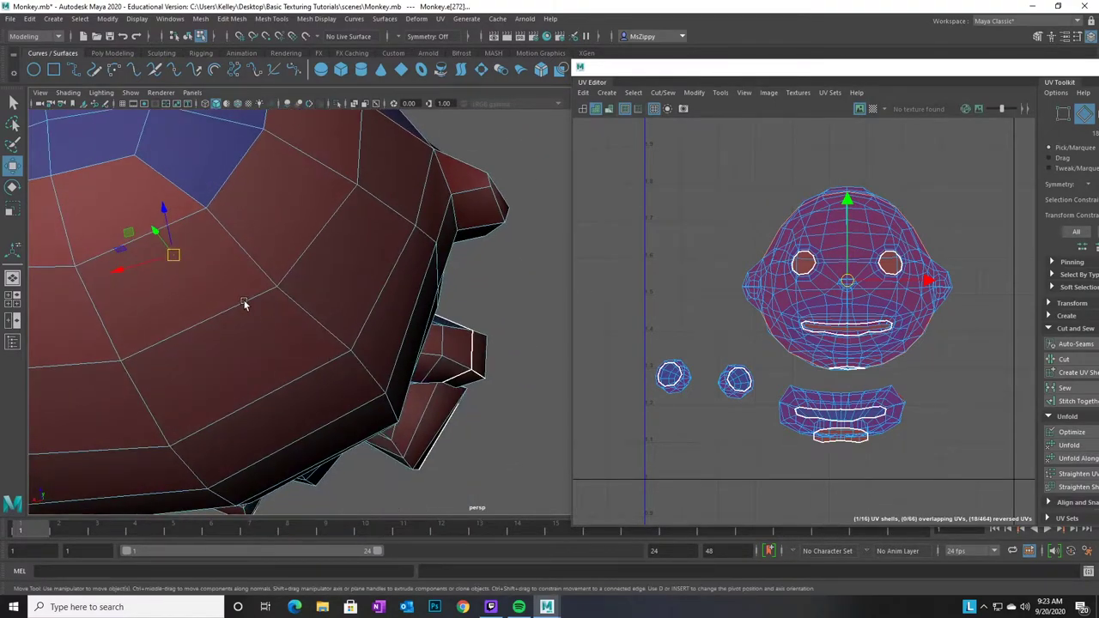
pyautogui.keyDown('alt'); pyautogui.moveTo(271, 307); pyautogui.dragTo(457, 335, button='middle'); pyautogui.keyUp('alt')
pyautogui.keyDown('alt'); pyautogui.moveTo(456, 332); pyautogui.dragTo(437, 498); pyautogui.keyUp('alt')
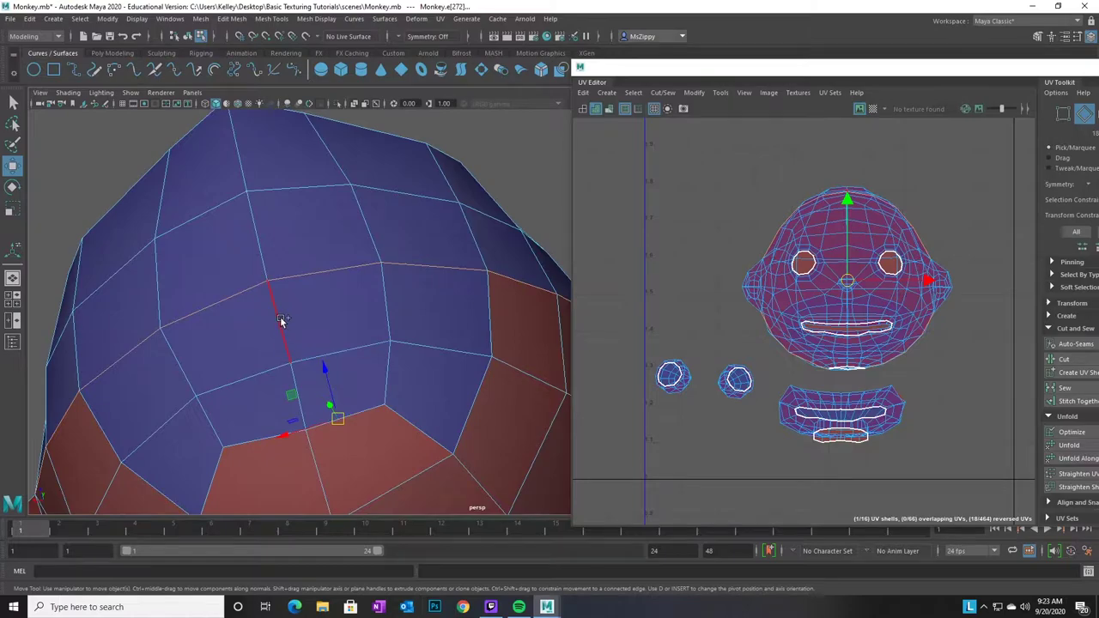
pyautogui.keyDown('shift'); pyautogui.click(293, 376); pyautogui.keyUp('shift')
pyautogui.keyDown('shift'); pyautogui.click(318, 474); pyautogui.keyUp('shift')
# Extend the seam selection along the centre line of the back of the head down to the neck border
pyautogui.keyDown('alt'); pyautogui.moveTo(412, 508); pyautogui.dragTo(407, 461); pyautogui.keyUp('alt')
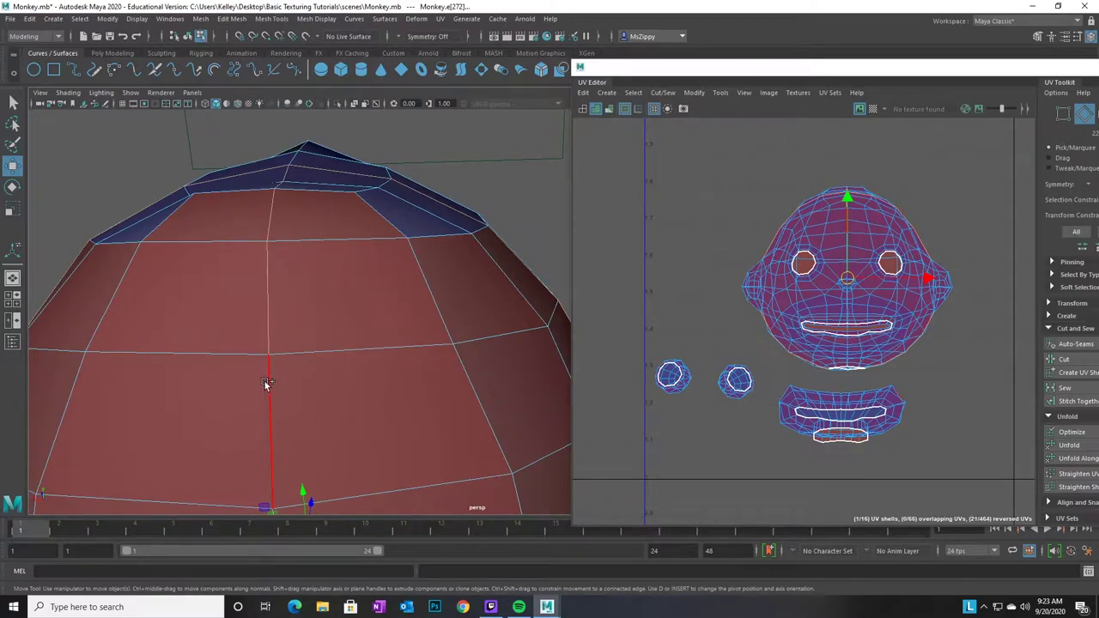
pyautogui.keyDown('alt'); pyautogui.moveTo(396, 495); pyautogui.dragTo(405, 242, button='middle'); pyautogui.keyUp('alt')
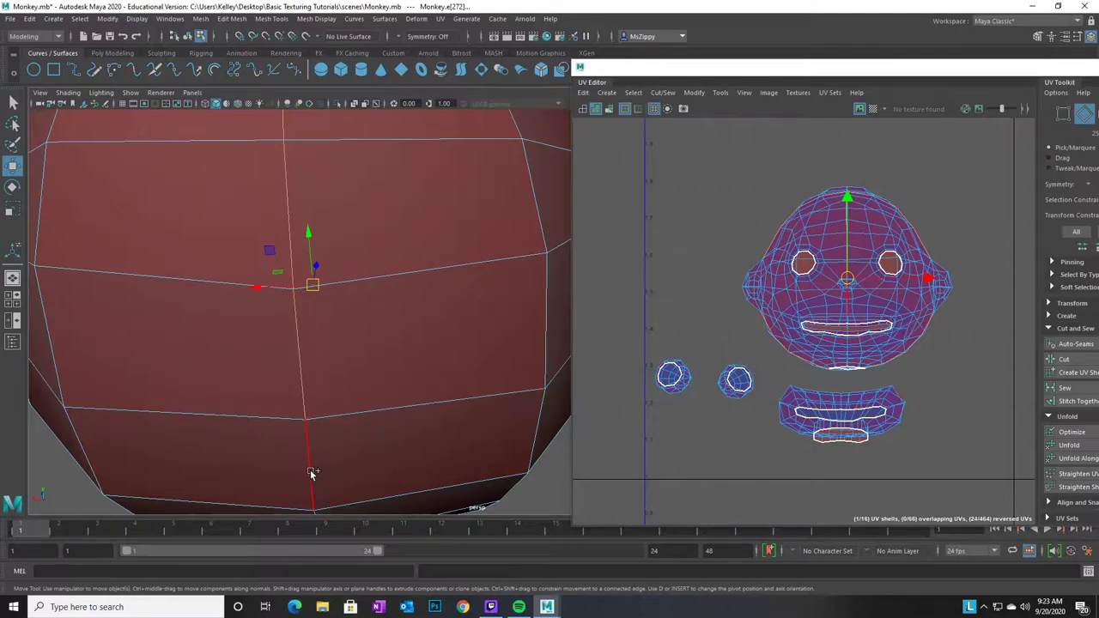
pyautogui.keyDown('alt'); pyautogui.moveTo(449, 498); pyautogui.dragTo(407, 320); pyautogui.keyUp('alt')
pyautogui.moveTo(314, 220); pyautogui.dragTo(320, 328)
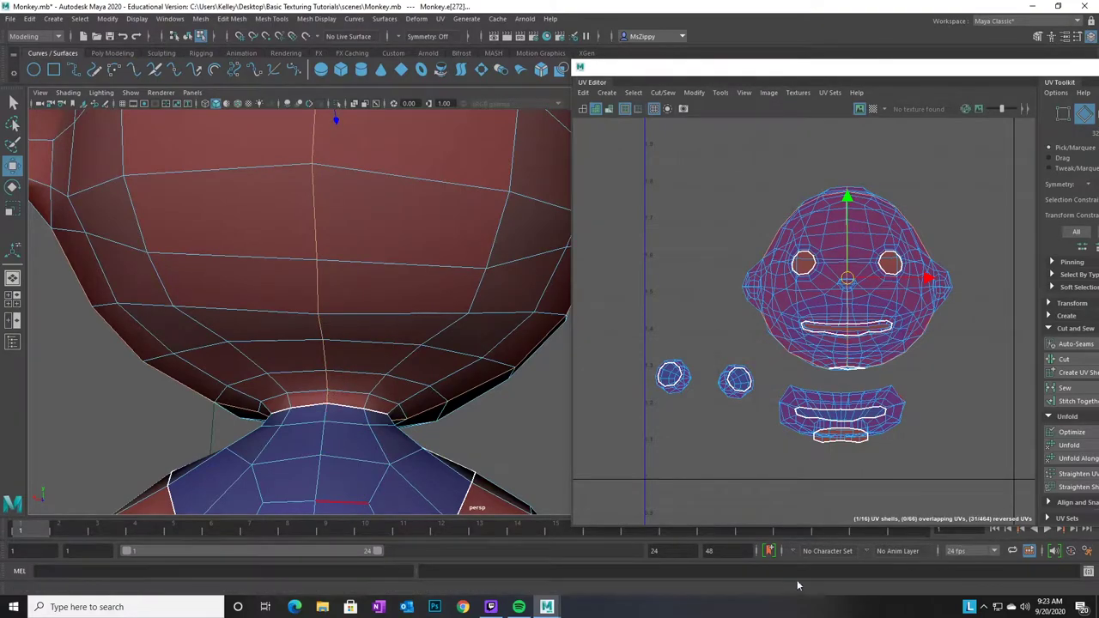
pyautogui.keyDown('alt'); pyautogui.moveTo(486, 424); pyautogui.dragTo(287, 314, button='right'); pyautogui.keyUp('alt')
pyautogui.keyDown('alt'); pyautogui.moveTo(411, 321); pyautogui.dragTo(372, 386, button='middle'); pyautogui.keyUp('alt')
pyautogui.keyDown('alt'); pyautogui.moveTo(371, 387); pyautogui.dragTo(378, 409); pyautogui.keyUp('alt')
# Reposition the UV Editor as a floating window so that its attached UV Toolkit is fully in view
pyautogui.moveTo(925, 70); pyautogui.dragTo(699, 47)
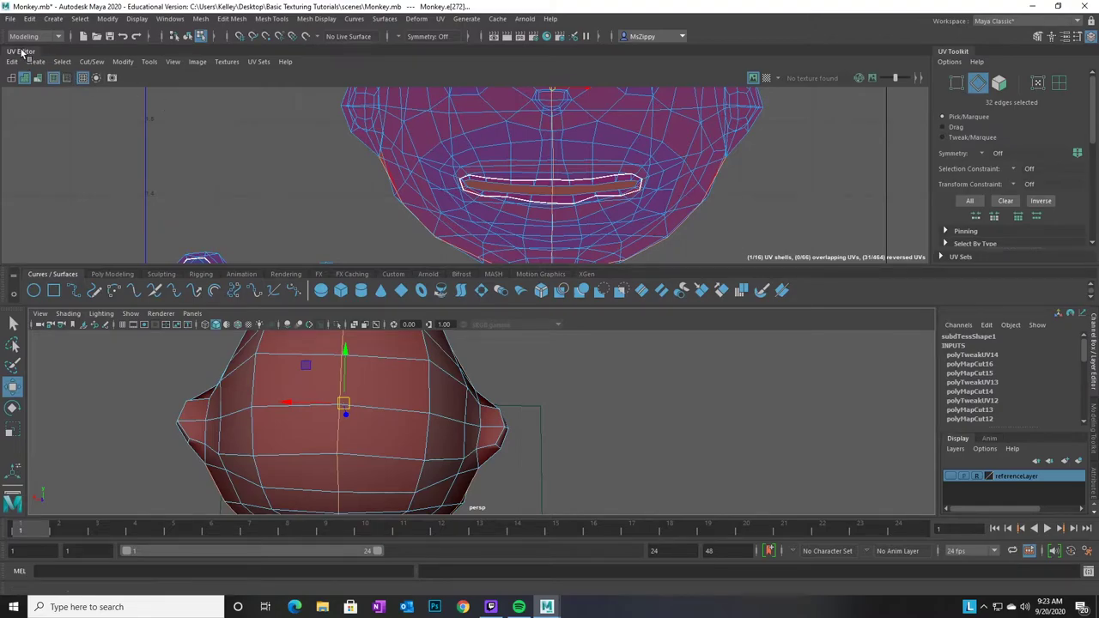
pyautogui.moveTo(20, 53); pyautogui.dragTo(164, 197)
pyautogui.moveTo(24, 52); pyautogui.dragTo(618, 360)
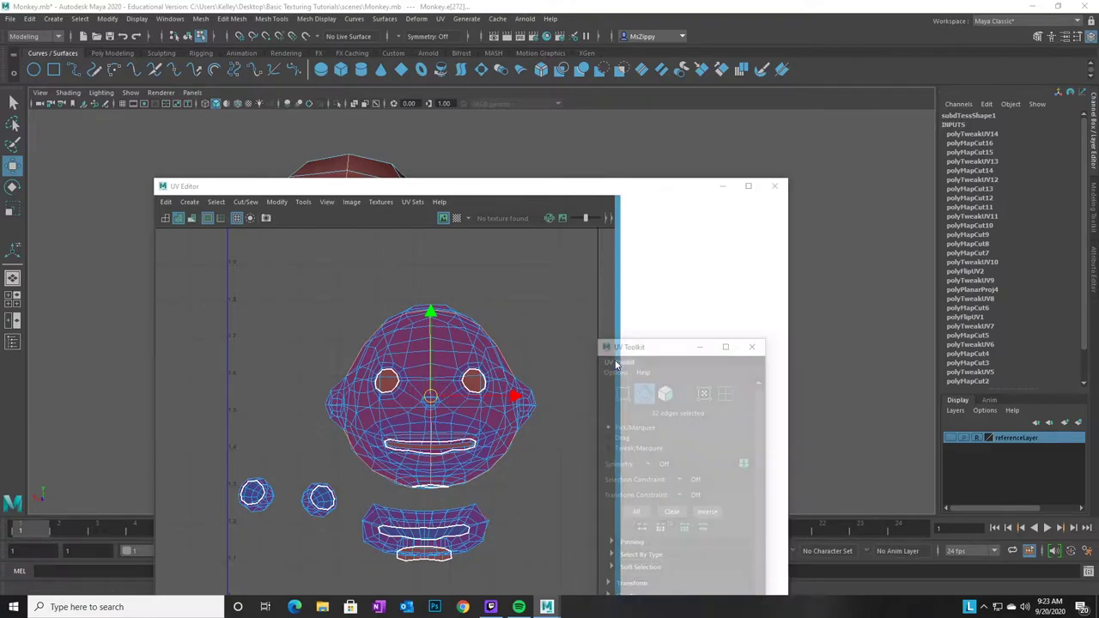
pyautogui.moveTo(476, 196); pyautogui.dragTo(553, 85)
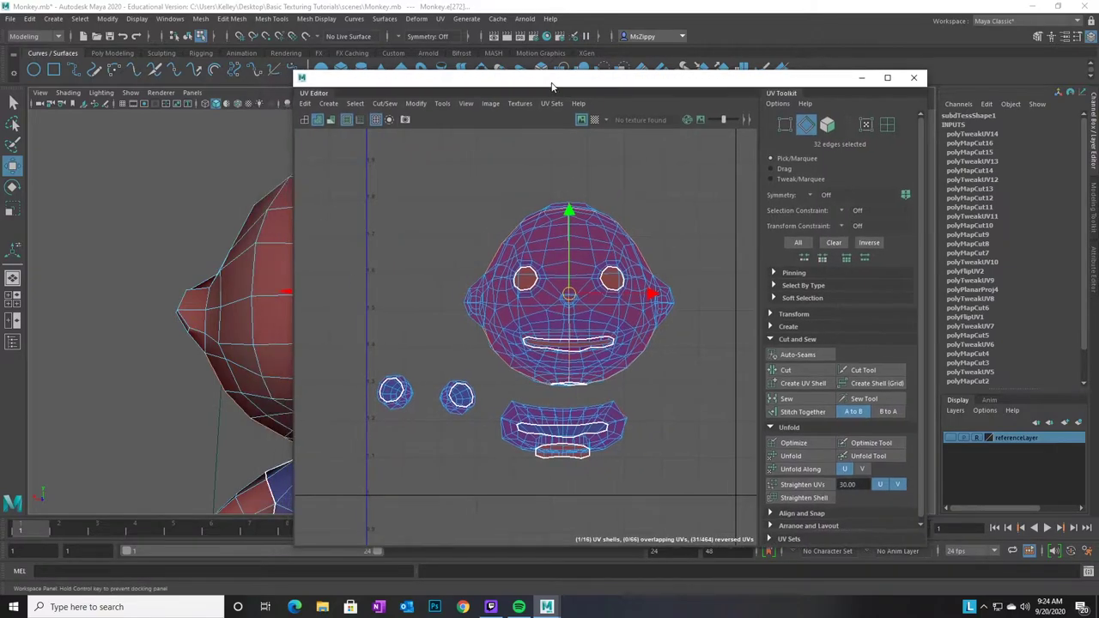
# Switch to UV shell selection and move both eye shells down near the lower edge of the UV tile
pyautogui.click(889, 126)
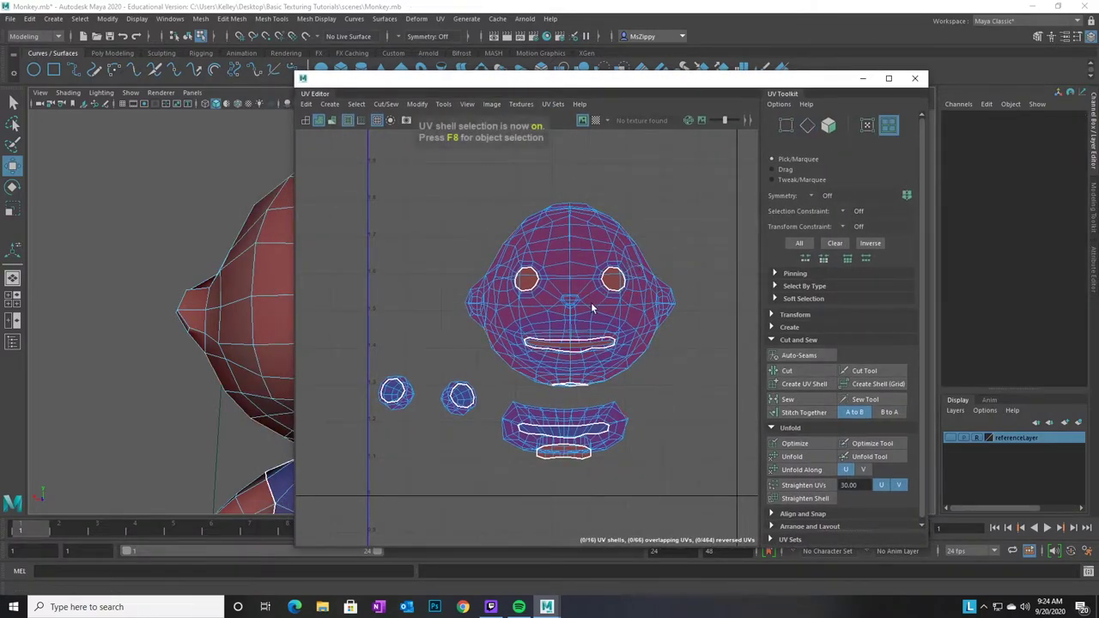
pyautogui.click(603, 341)
pyautogui.press('w')
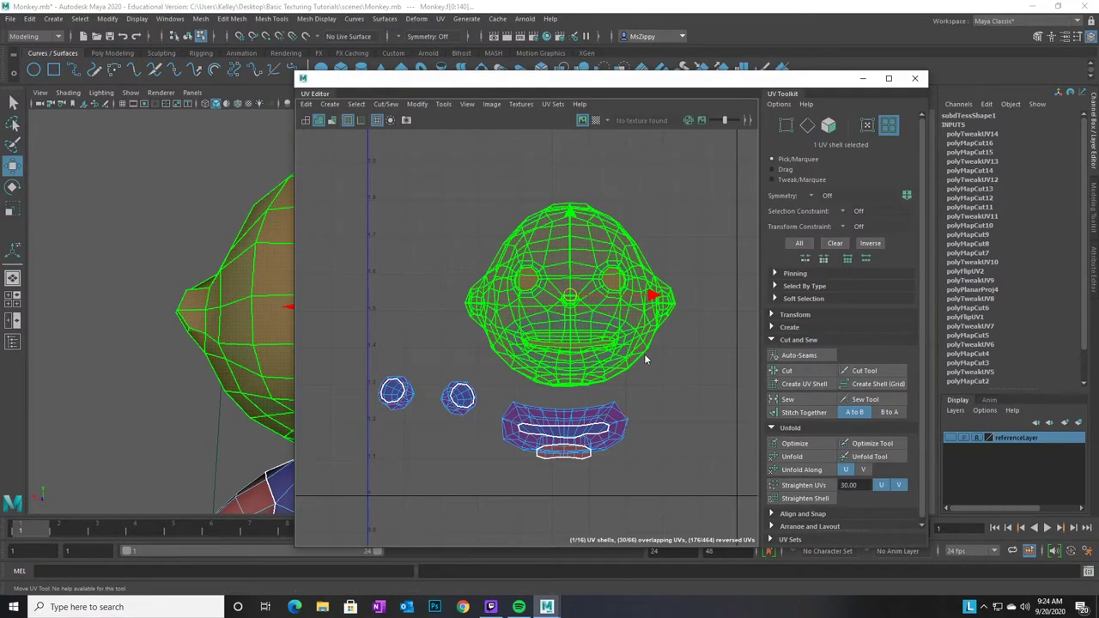
pyautogui.click(460, 400)
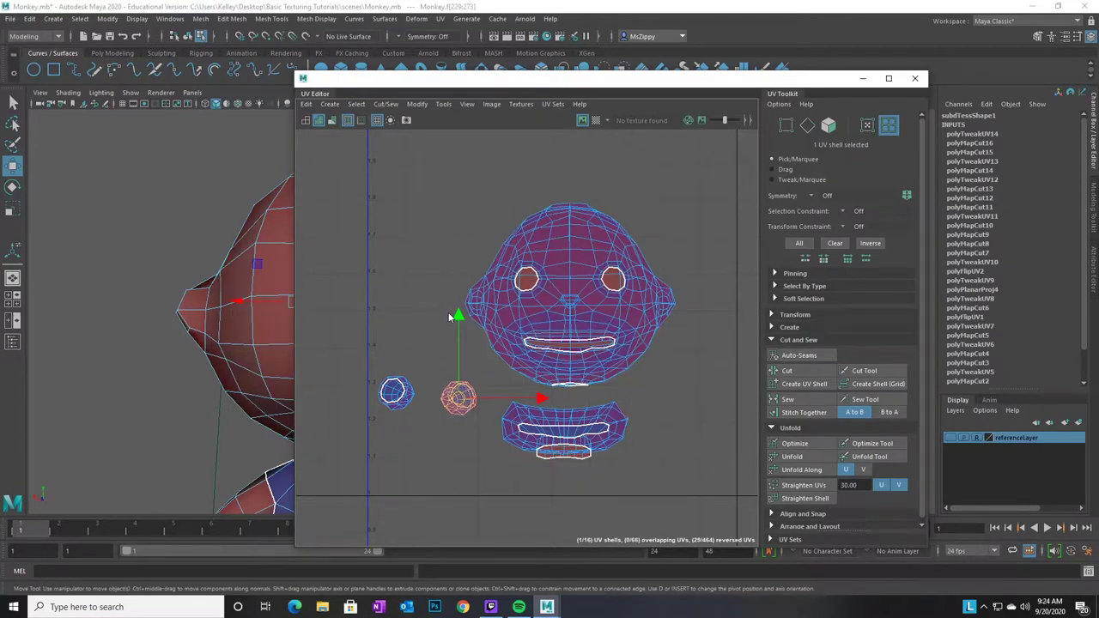
pyautogui.moveTo(458, 316); pyautogui.dragTo(458, 382)
pyautogui.click(396, 392)
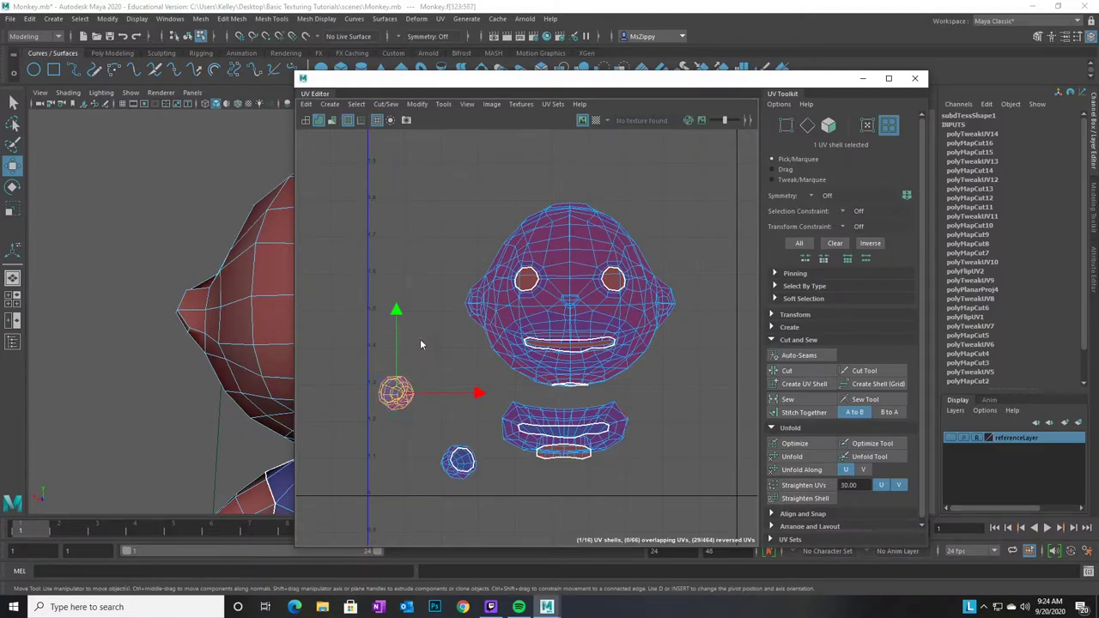
pyautogui.moveTo(394, 309); pyautogui.dragTo(394, 380)
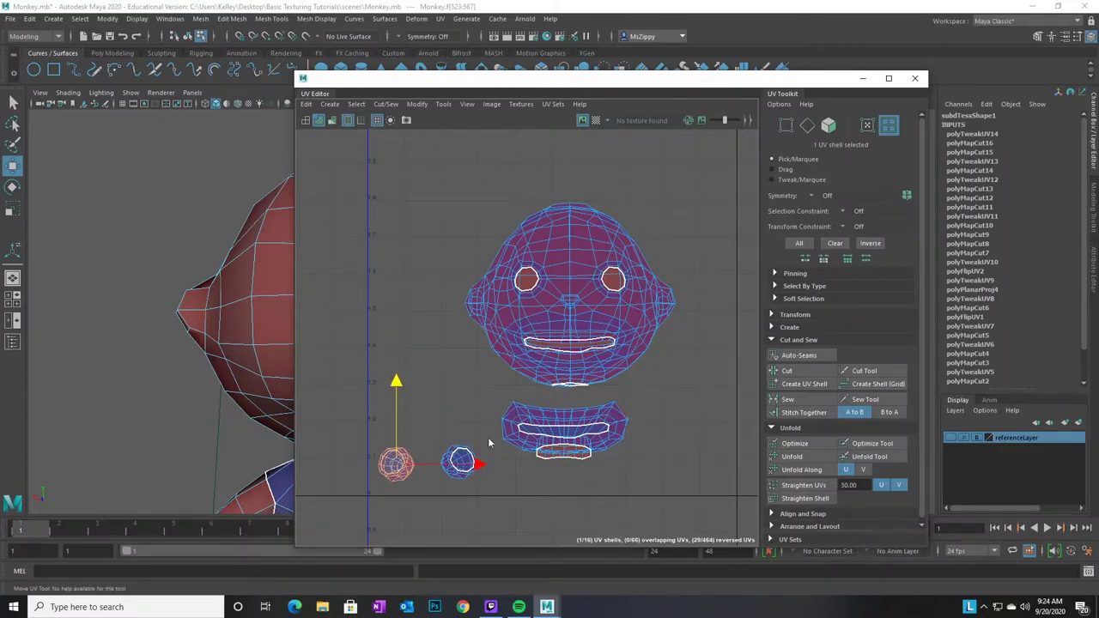
# Move the mouth shell down beside the two eye shells, clear of the head shell
pyautogui.click(570, 442)
pyautogui.moveTo(574, 359); pyautogui.dragTo(532, 397)
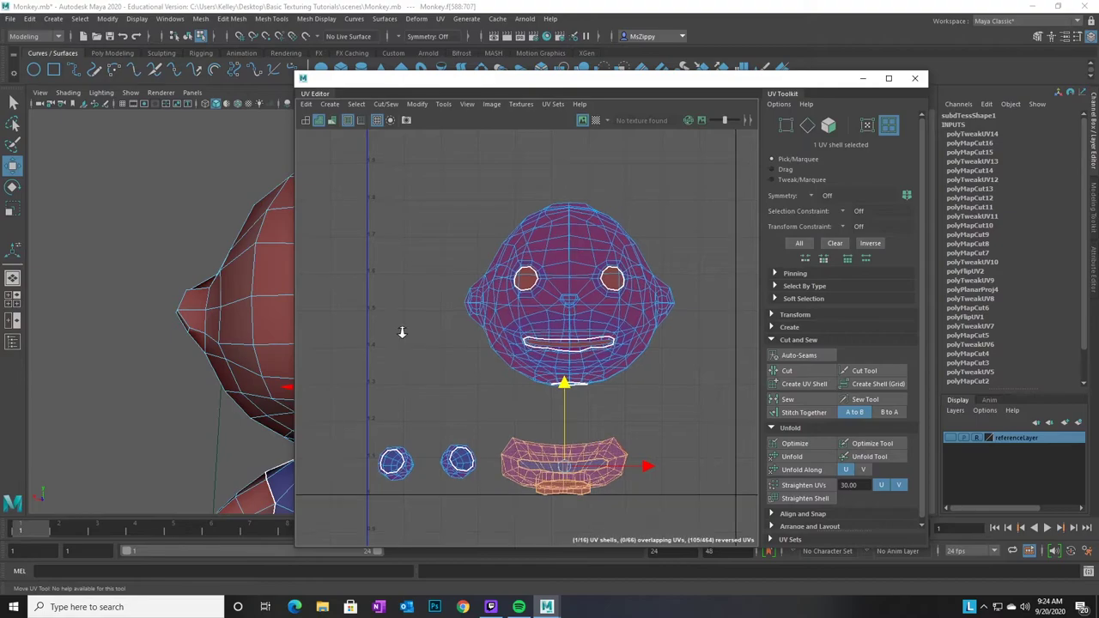
pyautogui.scroll(-2, 403, 331)
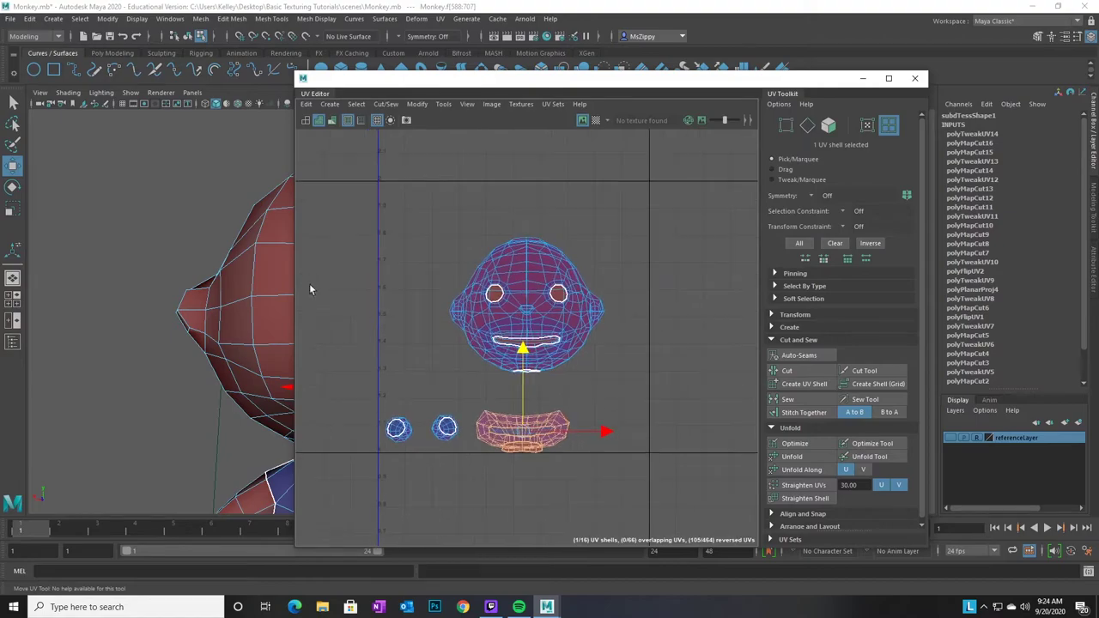
# Move the UV Editor aside and inspect which part of the model the head's UV shell covers
pyautogui.click(496, 295)
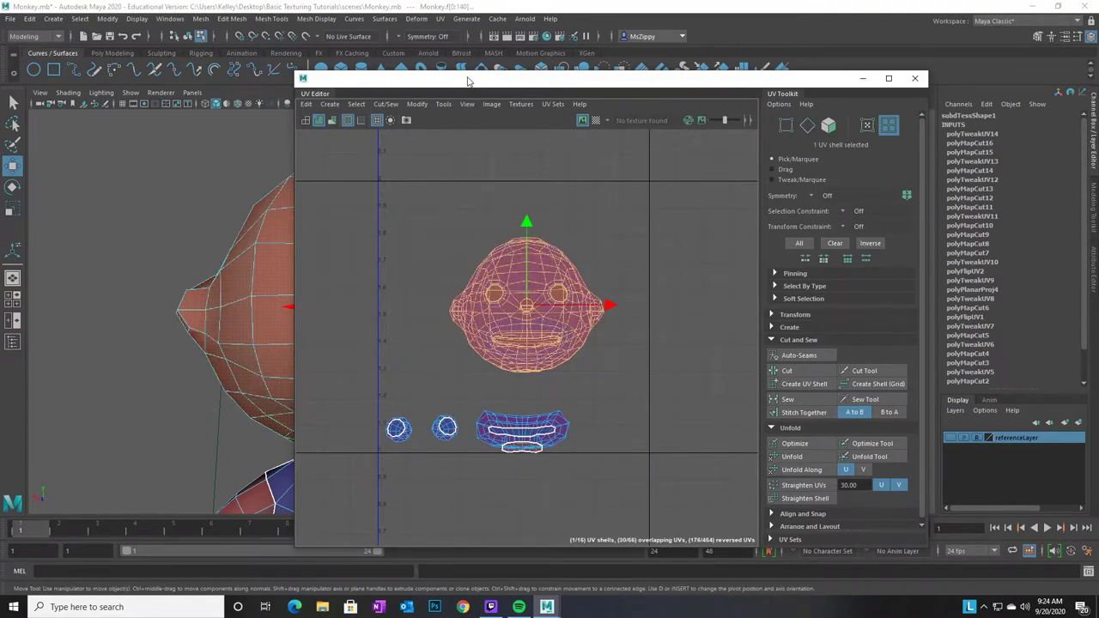
pyautogui.moveTo(468, 80); pyautogui.dragTo(609, 96)
pyautogui.keyDown('alt'); pyautogui.moveTo(390, 344); pyautogui.dragTo(382, 419); pyautogui.keyUp('alt')
pyautogui.click(180, 365)
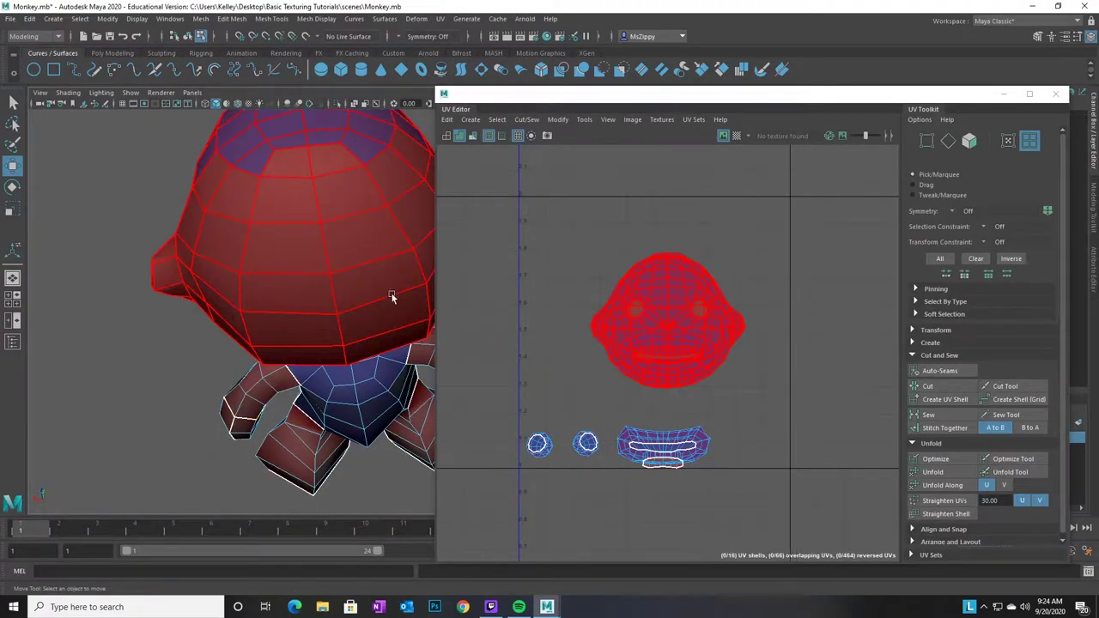
pyautogui.click(662, 335)
pyautogui.keyDown('alt'); pyautogui.moveTo(300, 306); pyautogui.dragTo(388, 280); pyautogui.keyUp('alt')
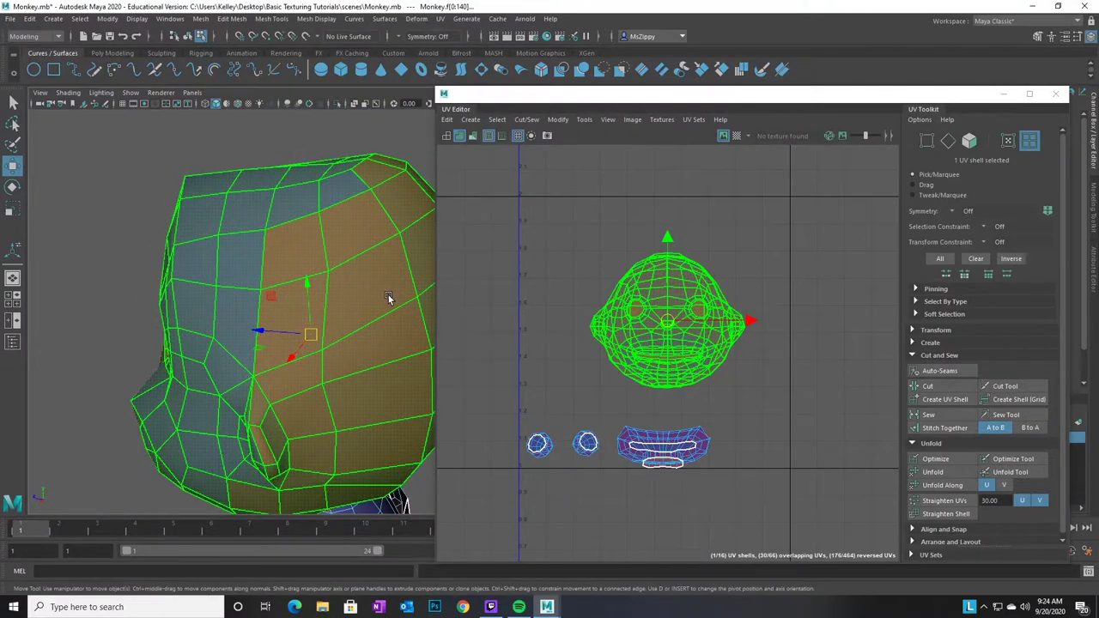
pyautogui.click(128, 243)
pyautogui.keyDown('alt'); pyautogui.moveTo(268, 393); pyautogui.dragTo(196, 369, button='right'); pyautogui.keyUp('alt')
# Return to edge selection with the head's seam edges selected and cut the UVs along them
pyautogui.moveTo(311, 335); pyautogui.dragTo(310, 255, button='right')
pyautogui.doubleClick(330, 377)
pyautogui.keyDown('alt'); pyautogui.moveTo(257, 367); pyautogui.dragTo(299, 348); pyautogui.keyUp('alt')
pyautogui.moveTo(348, 230)
pyautogui.keyDown('alt'); pyautogui.mouseDown()
pyautogui.moveTo(329, 258)
pyautogui.moveTo(344, 246)
pyautogui.mouseUp(); pyautogui.keyUp('alt')
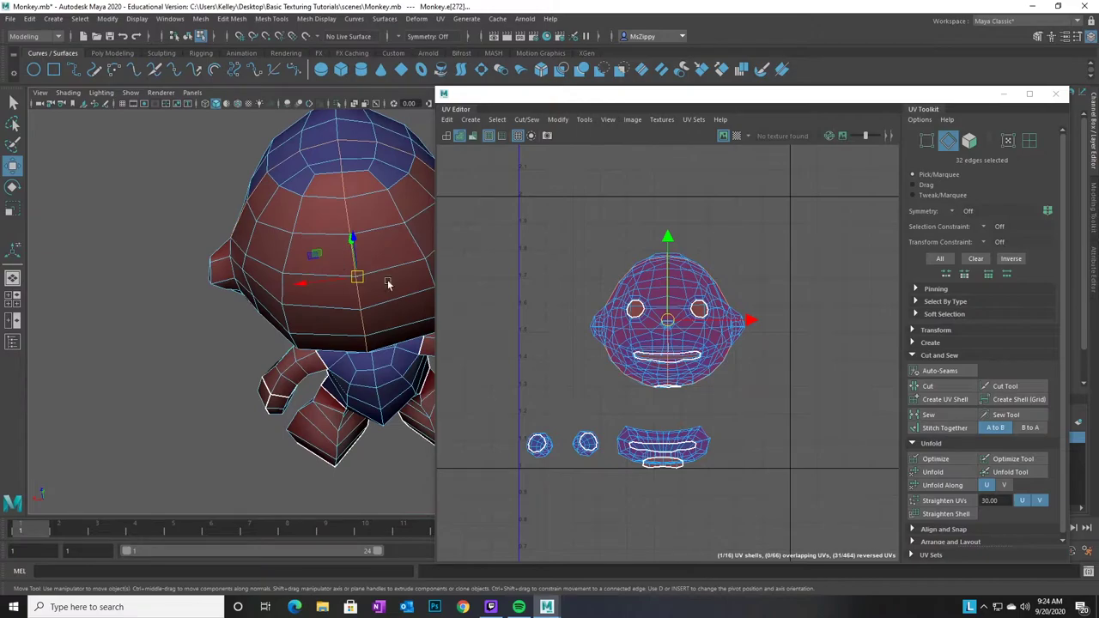
pyautogui.click(928, 387)
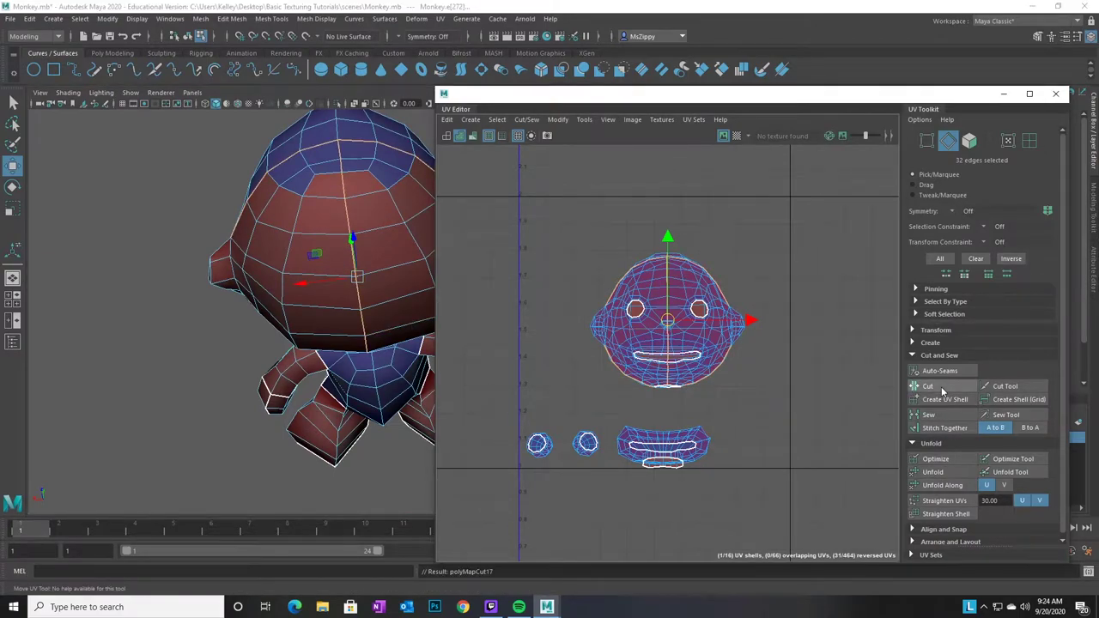
# Switch to UV shell selection and shift the head's UV shell slightly sideways to test whether the cut pieces separate
pyautogui.keyDown('alt'); pyautogui.moveTo(563, 417); pyautogui.dragTo(833, 453, button='right'); pyautogui.keyUp('alt')
pyautogui.keyDown('alt'); pyautogui.moveTo(797, 364); pyautogui.dragTo(730, 442, button='middle'); pyautogui.keyUp('alt')
pyautogui.click(1029, 140)
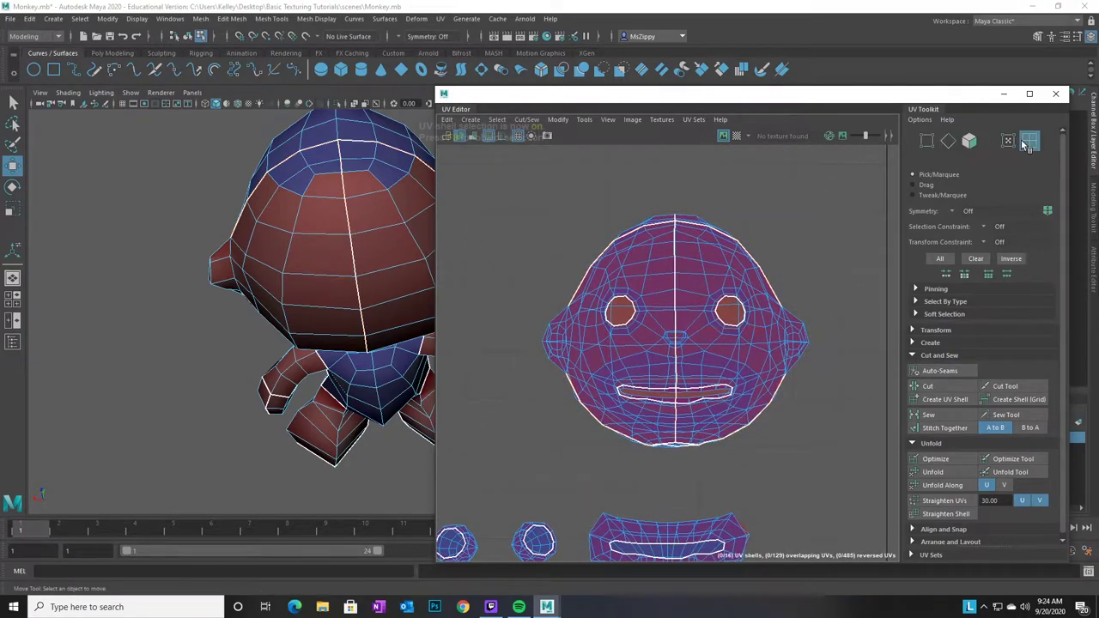
pyautogui.click(744, 350)
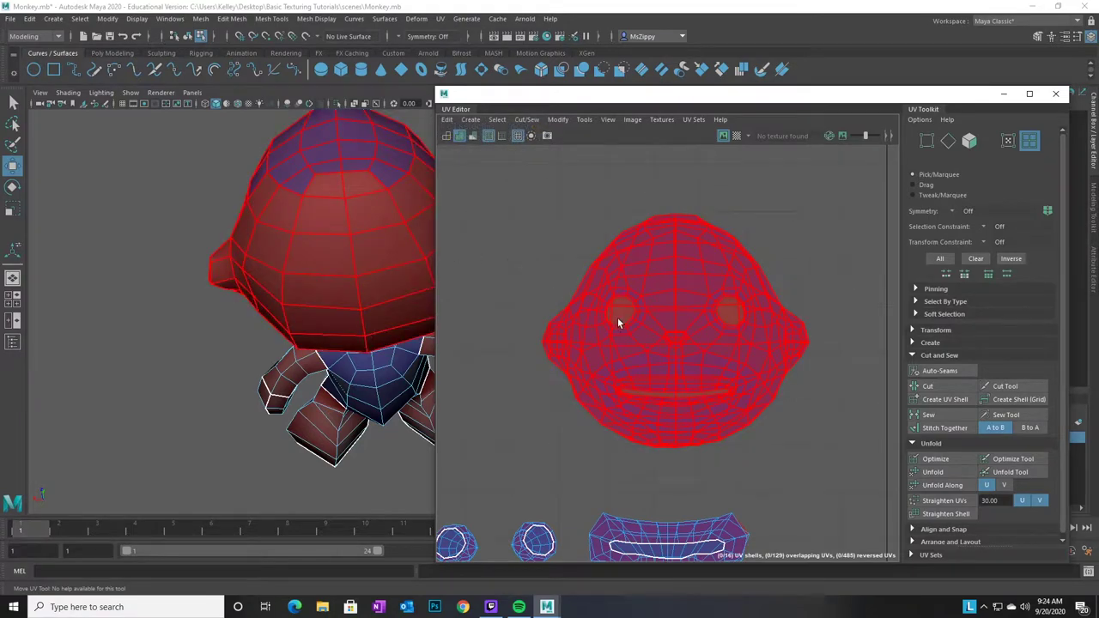
pyautogui.click(682, 331)
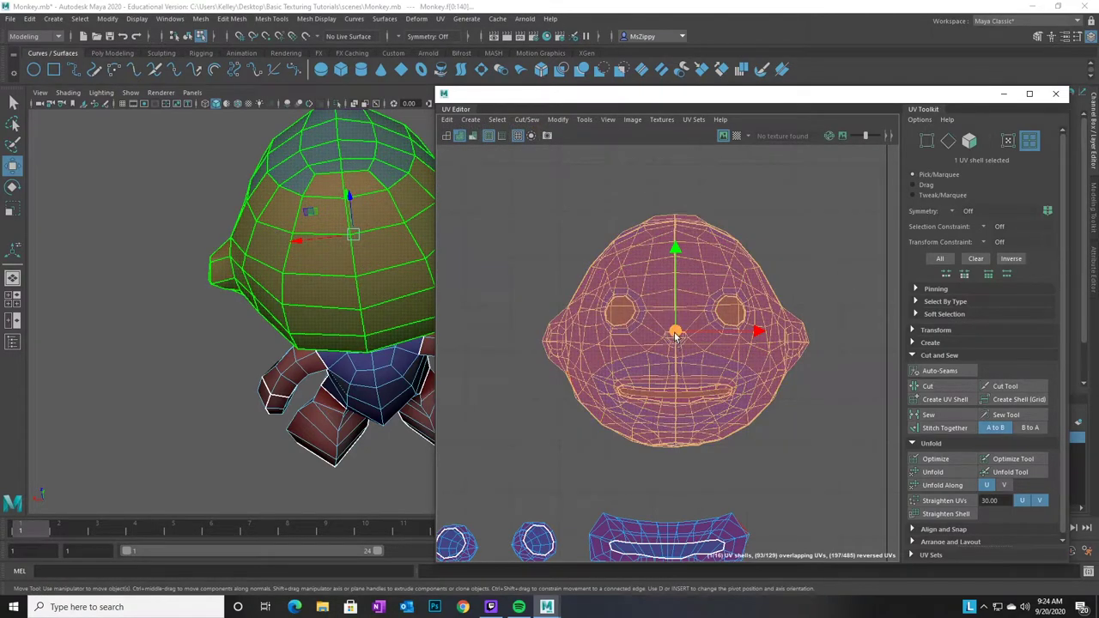
pyautogui.moveTo(676, 333)
pyautogui.mouseDown()
pyautogui.moveTo(687, 334)
pyautogui.moveTo(664, 333)
pyautogui.moveTo(685, 335)
pyautogui.mouseUp()
# Move the UV Editor aside and, in edge selection, pick the four edges behind the monkey's left ear
pyautogui.click(425, 247)
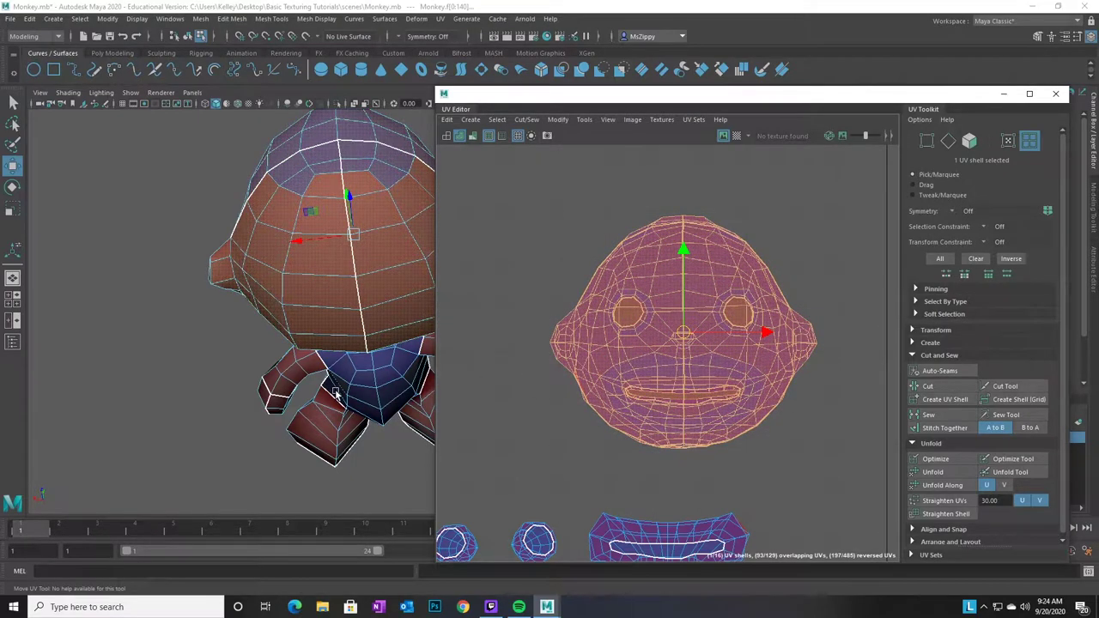
pyautogui.keyDown('alt'); pyautogui.moveTo(300, 391); pyautogui.dragTo(382, 318); pyautogui.keyUp('alt')
pyautogui.press('F8')
pyautogui.press('F8')
pyautogui.press('F8')
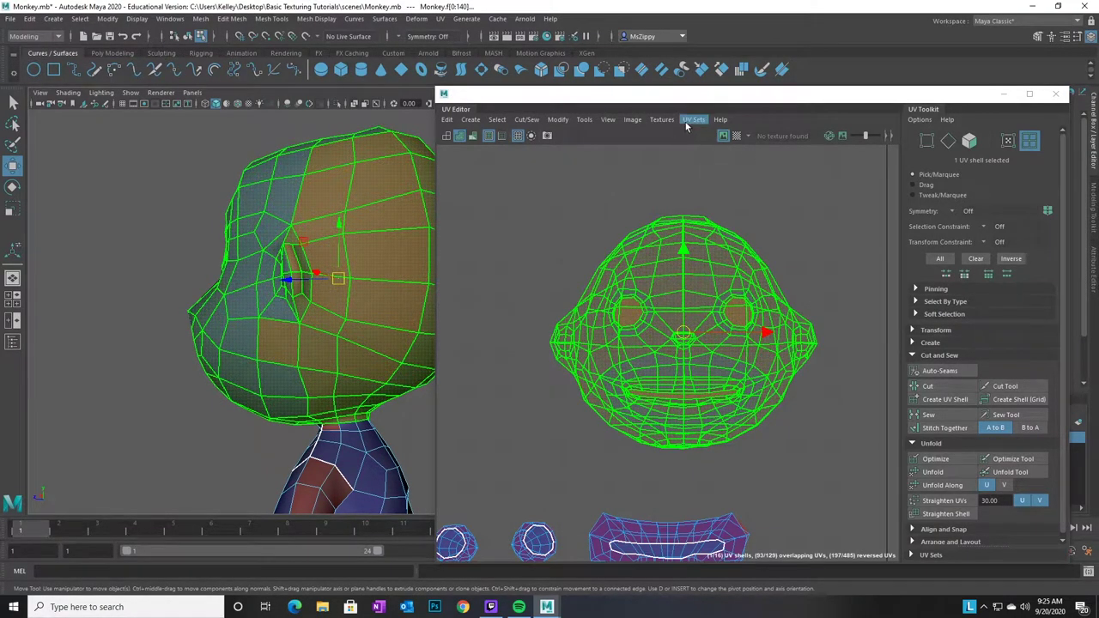
pyautogui.moveTo(656, 103); pyautogui.dragTo(691, 104)
pyautogui.press('F8')
pyautogui.moveTo(381, 332); pyautogui.dragTo(396, 287, button='right')
pyautogui.keyDown('alt'); pyautogui.moveTo(287, 363); pyautogui.dragTo(351, 299, button='right'); pyautogui.keyUp('alt')
pyautogui.keyDown('alt'); pyautogui.moveTo(352, 299); pyautogui.dragTo(366, 300, button='middle'); pyautogui.keyUp('alt')
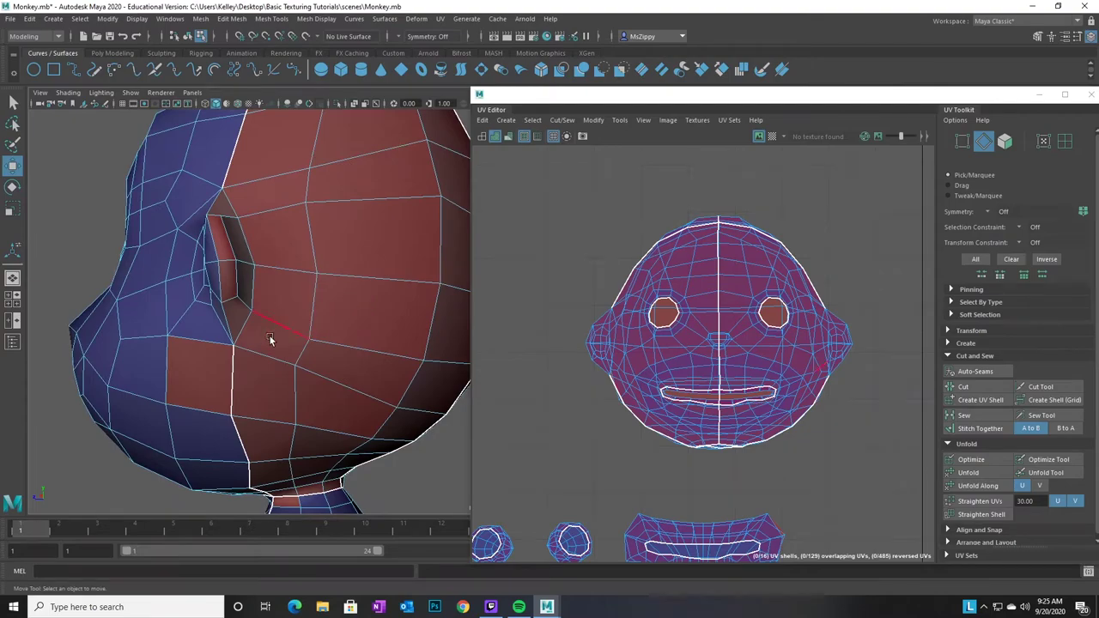
pyautogui.click(243, 332)
pyautogui.keyDown('shift'); pyautogui.click(246, 244); pyautogui.keyUp('shift')
pyautogui.keyDown('shift'); pyautogui.click(247, 238); pyautogui.keyUp('shift')
pyautogui.keyDown('shift'); pyautogui.click(230, 204); pyautogui.keyUp('shift')
# Add the four edges in front of the left ear to the selection, closing the loop around the ear
pyautogui.keyDown('alt'); pyautogui.moveTo(325, 363); pyautogui.dragTo(290, 329); pyautogui.keyUp('alt')
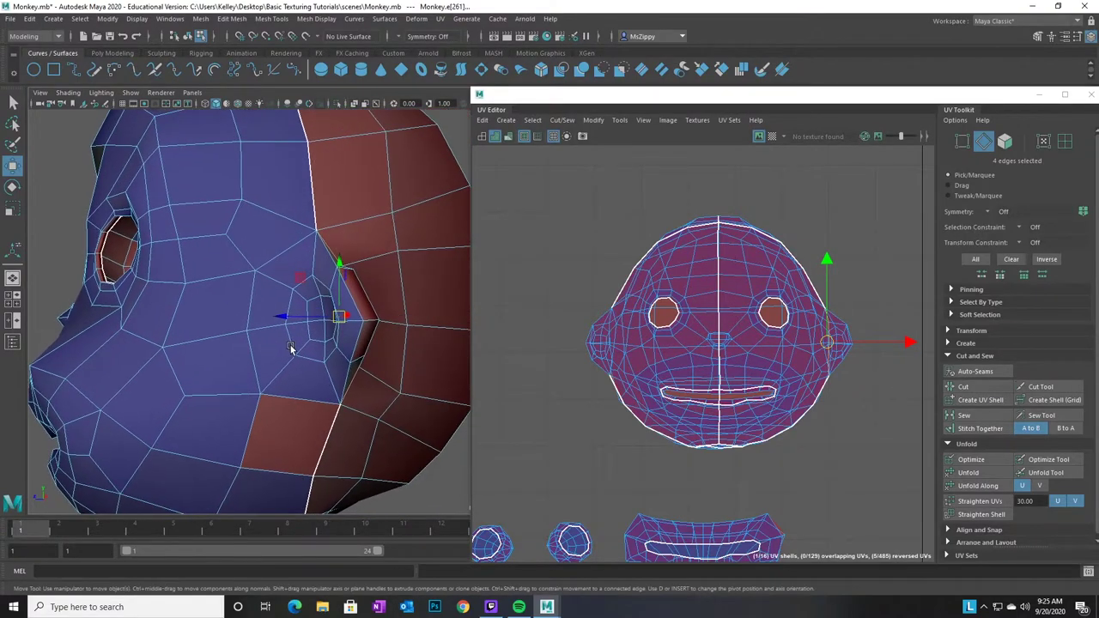
pyautogui.keyDown('shift'); pyautogui.click(294, 247); pyautogui.keyUp('shift')
pyautogui.keyDown('shift'); pyautogui.click(252, 299); pyautogui.keyUp('shift')
pyautogui.keyDown('shift'); pyautogui.click(245, 351); pyautogui.keyUp('shift')
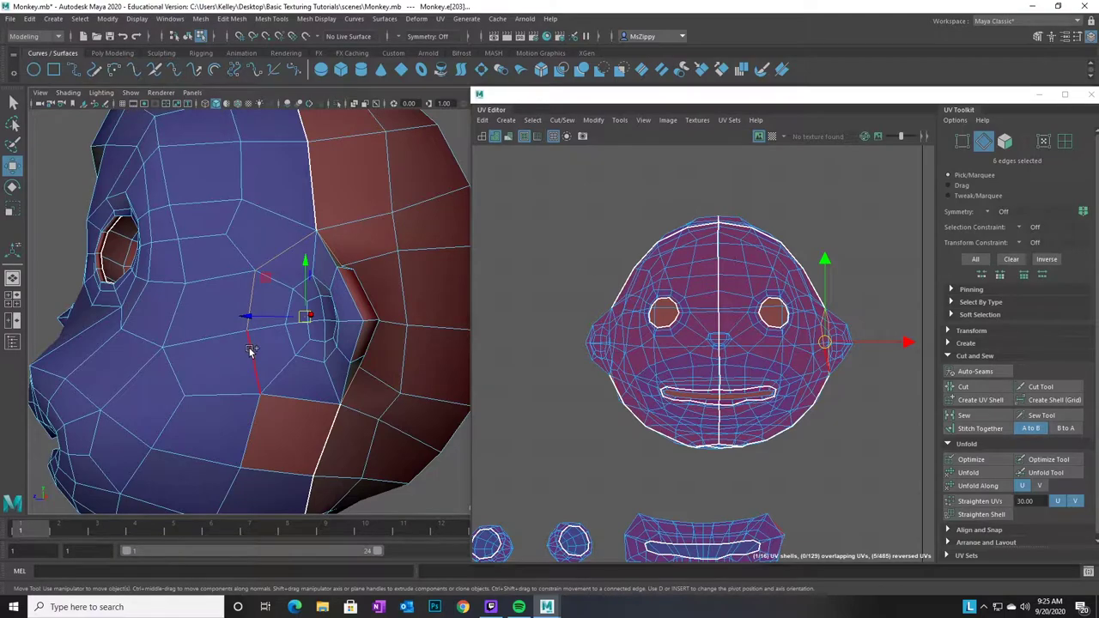
pyautogui.keyDown('shift'); pyautogui.click(296, 399); pyautogui.keyUp('shift')
# Add the four edges in front of the monkey's right ear to the edge selection
pyautogui.keyDown('alt'); pyautogui.moveTo(344, 438); pyautogui.dragTo(339, 394); pyautogui.keyUp('alt')
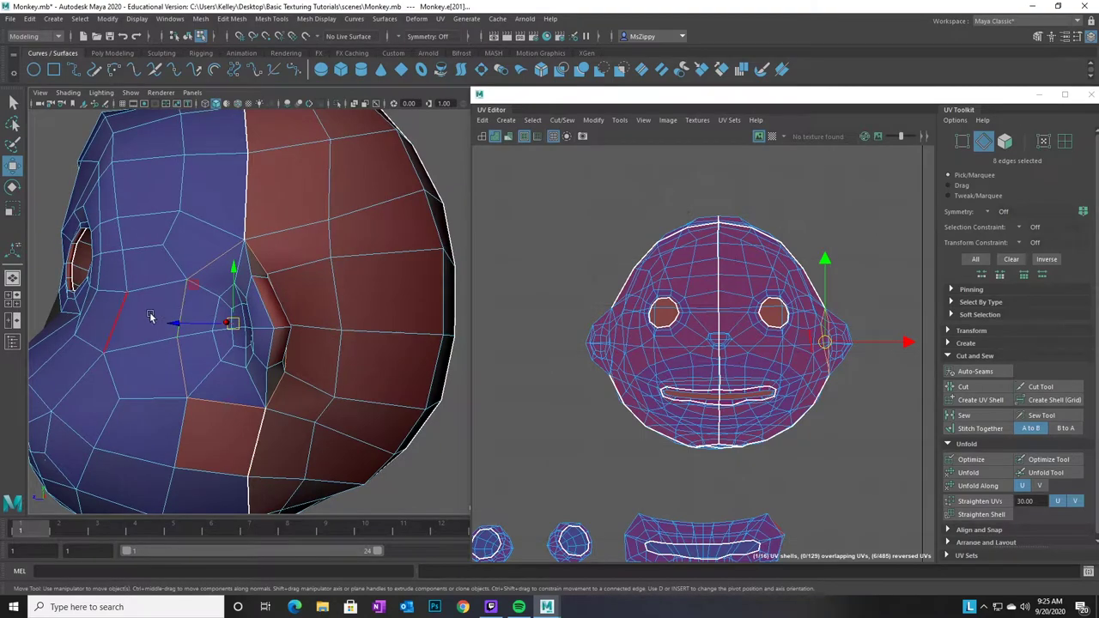
pyautogui.keyDown('alt'); pyautogui.moveTo(179, 392); pyautogui.dragTo(351, 412); pyautogui.keyUp('alt')
pyautogui.keyDown('alt'); pyautogui.moveTo(391, 374); pyautogui.dragTo(185, 335); pyautogui.keyUp('alt')
pyautogui.keyDown('alt'); pyautogui.moveTo(307, 381); pyautogui.dragTo(289, 297); pyautogui.keyUp('alt')
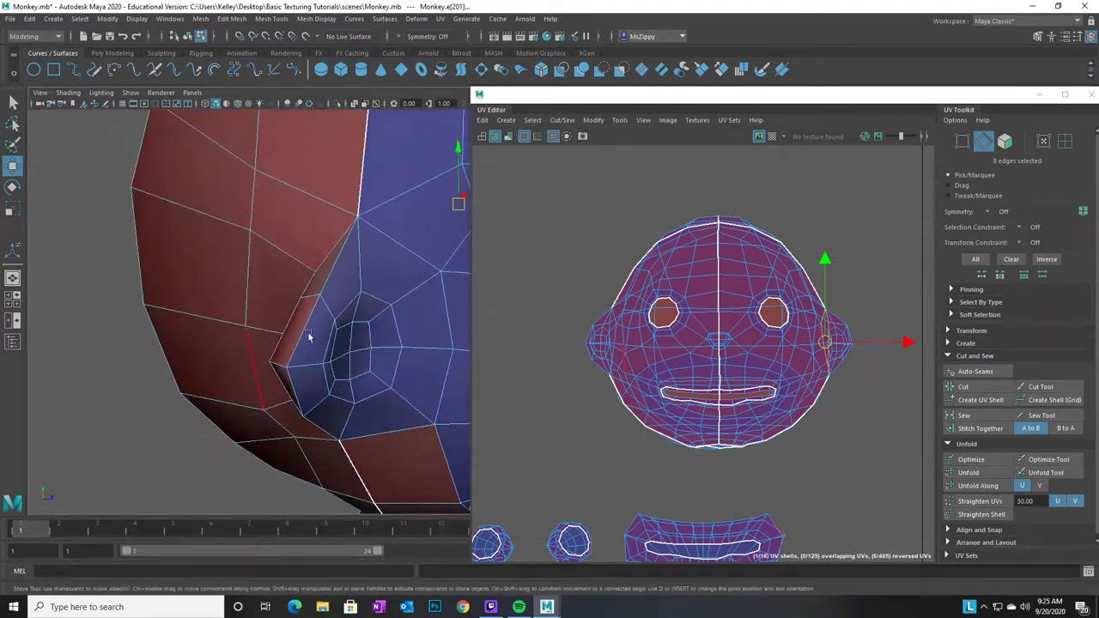
pyautogui.keyDown('shift'); pyautogui.click(445, 306); pyautogui.keyUp('shift')
pyautogui.keyDown('shift'); pyautogui.click(455, 368); pyautogui.keyUp('shift')
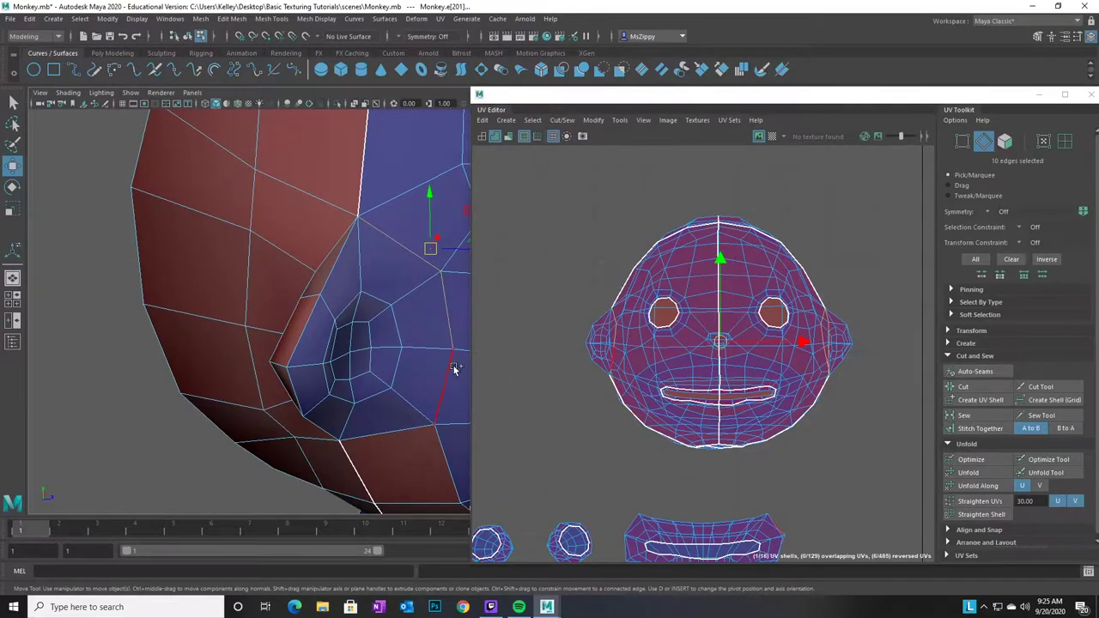
pyautogui.keyDown('shift'); pyautogui.click(449, 368); pyautogui.keyUp('shift')
pyautogui.keyDown('shift'); pyautogui.click(391, 426); pyautogui.keyUp('shift')
# Add the four edges behind the right ear to the selection and cut the UVs along both ear loops
pyautogui.keyDown('alt'); pyautogui.moveTo(320, 429); pyautogui.dragTo(289, 321); pyautogui.keyUp('alt')
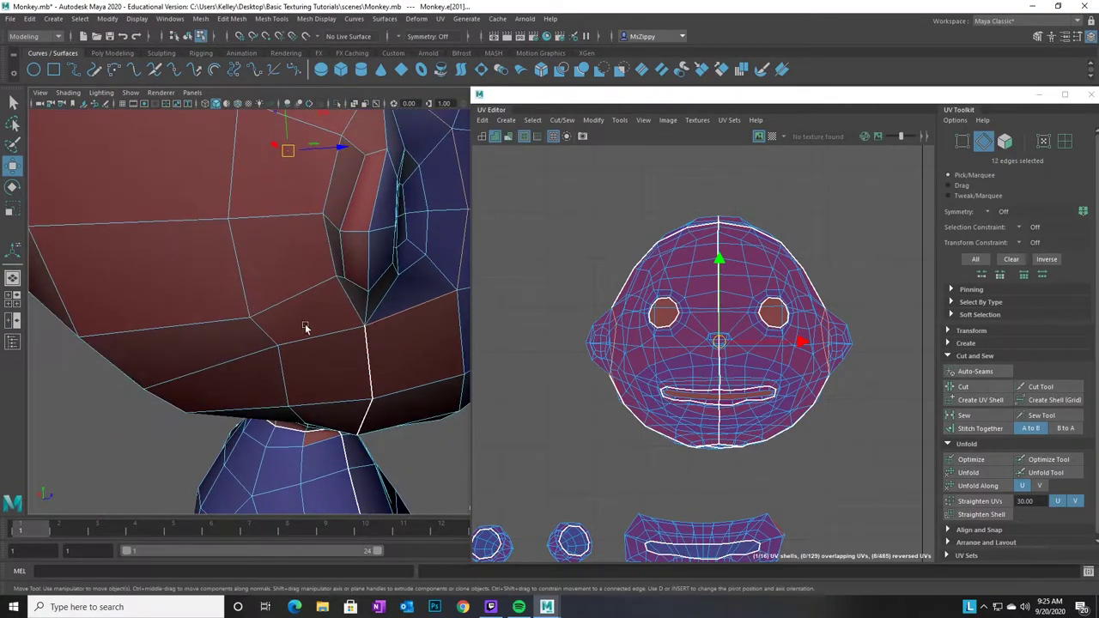
pyautogui.keyDown('shift'); pyautogui.click(356, 311); pyautogui.keyUp('shift')
pyautogui.keyDown('shift'); pyautogui.click(328, 258); pyautogui.keyUp('shift')
pyautogui.keyDown('shift'); pyautogui.click(363, 314); pyautogui.keyUp('shift')
pyautogui.keyDown('alt'); pyautogui.moveTo(363, 314); pyautogui.dragTo(311, 269); pyautogui.keyUp('alt')
pyautogui.keyDown('shift'); pyautogui.click(410, 311); pyautogui.keyUp('shift')
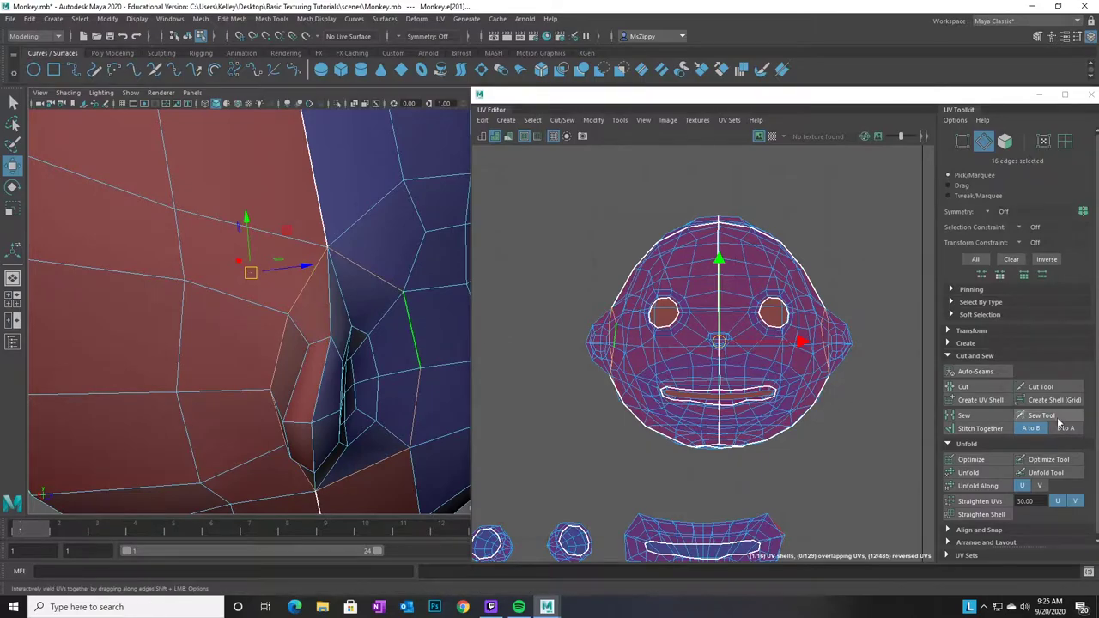
pyautogui.click(977, 390)
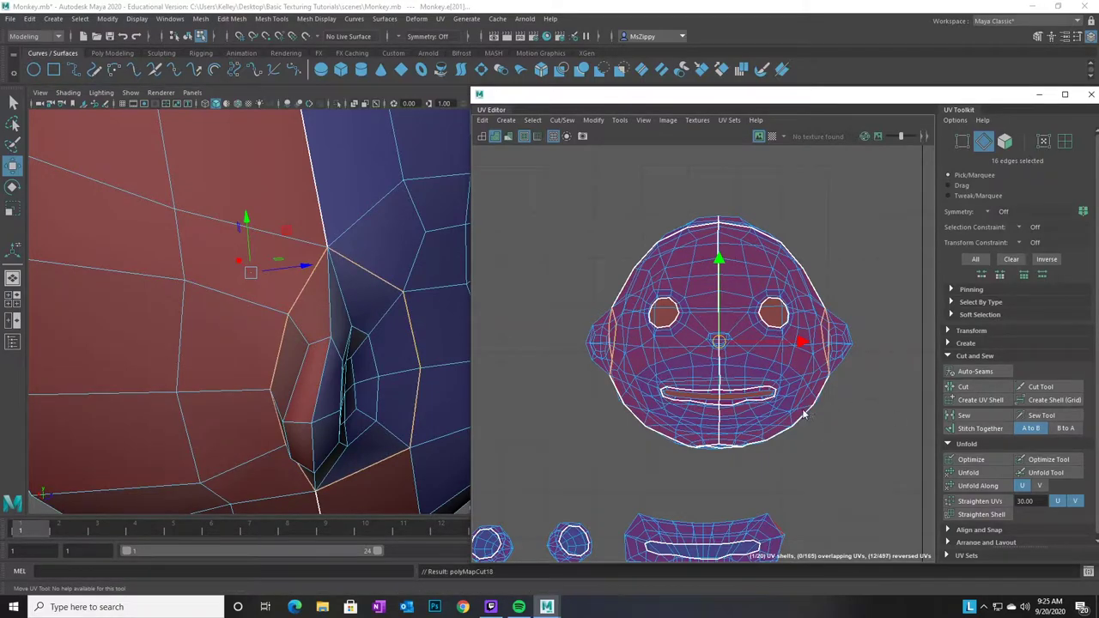
# Switch to UV shell selection and move both ear shells down beside the eye shells, just outside the UV tile
pyautogui.click(1065, 140)
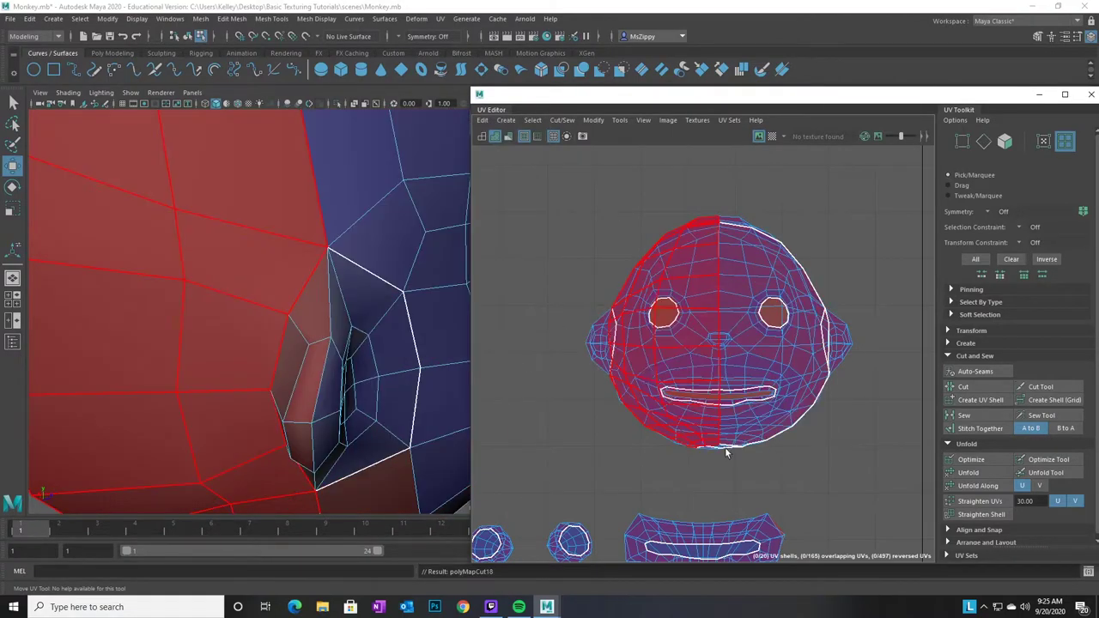
pyautogui.click(689, 449)
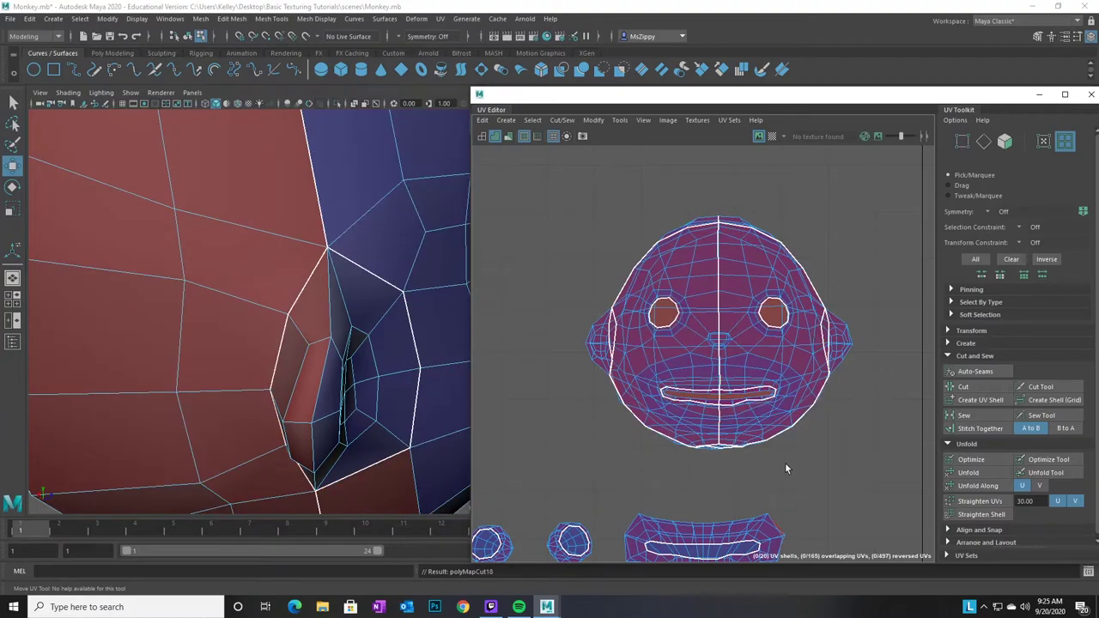
pyautogui.scroll(-2, 831, 496)
pyautogui.scroll(-2, 759, 465)
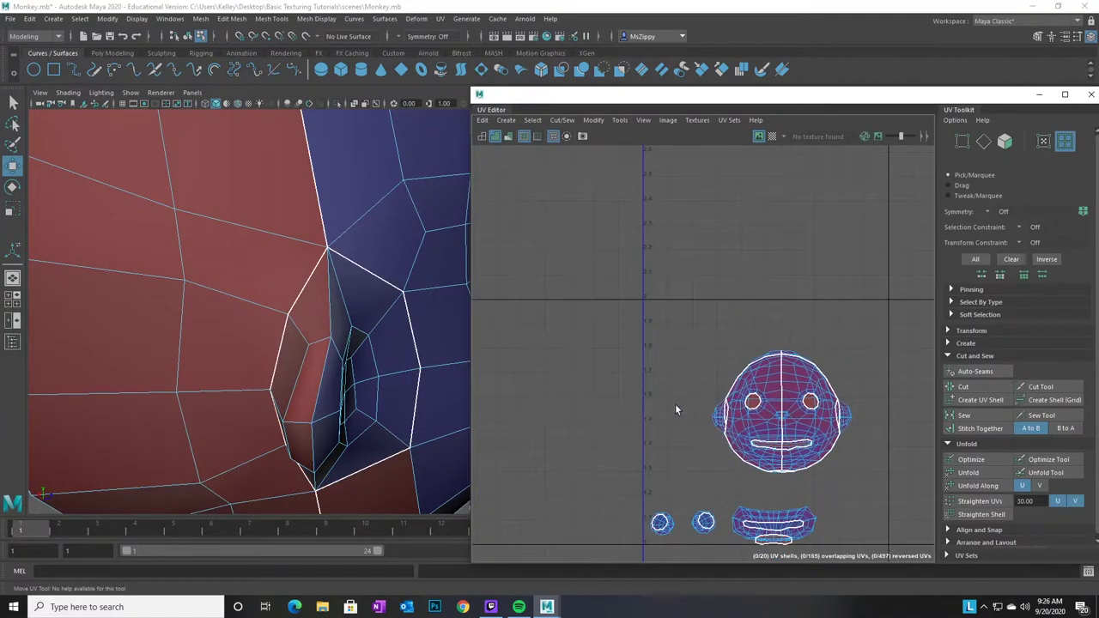
pyautogui.moveTo(694, 399); pyautogui.dragTo(717, 434)
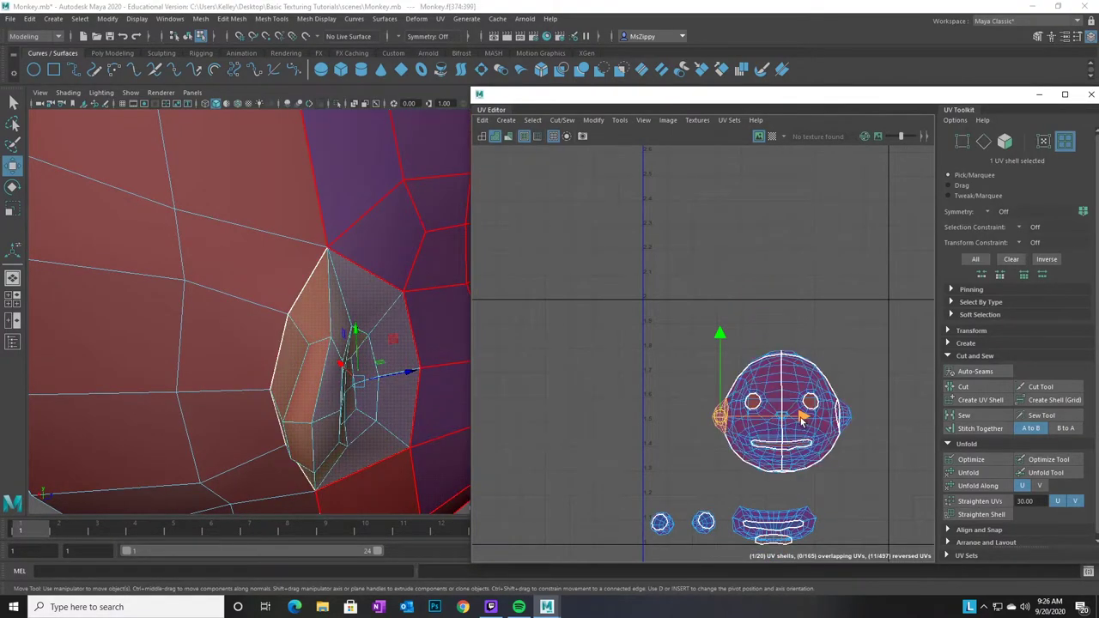
pyautogui.moveTo(801, 422); pyautogui.dragTo(668, 421)
pyautogui.moveTo(593, 338); pyautogui.dragTo(591, 441)
pyautogui.moveTo(676, 525); pyautogui.dragTo(662, 525)
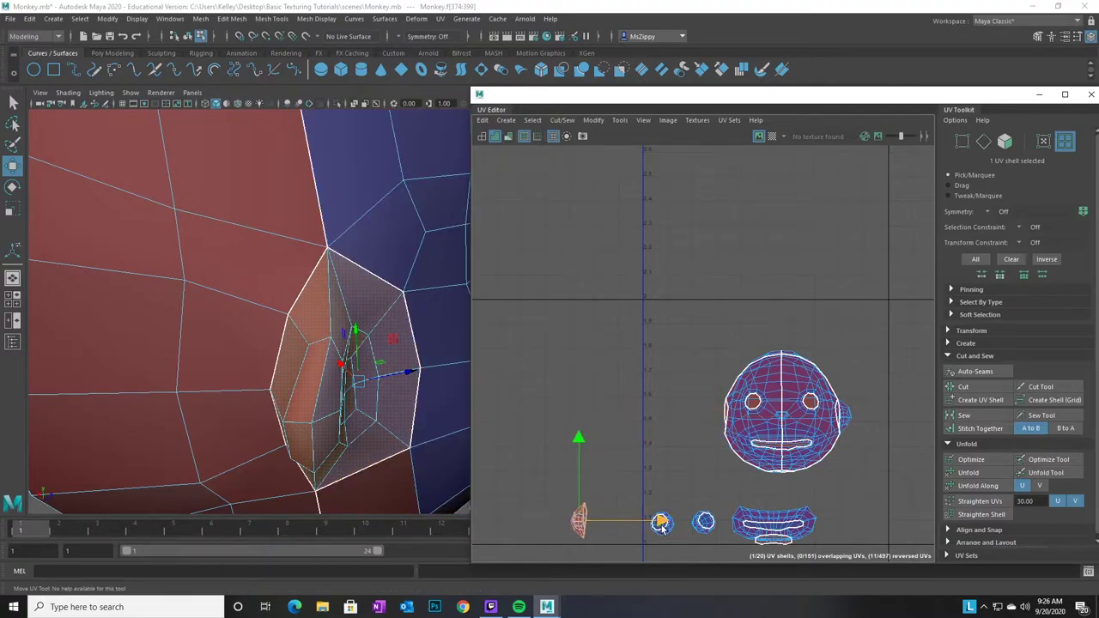
pyautogui.click(857, 424)
pyautogui.moveTo(850, 419); pyautogui.dragTo(603, 521)
# Move the two back-of-head shells out horizontally, placing one on each side of the face shell with similar gaps
pyautogui.scroll(4, 825, 482)
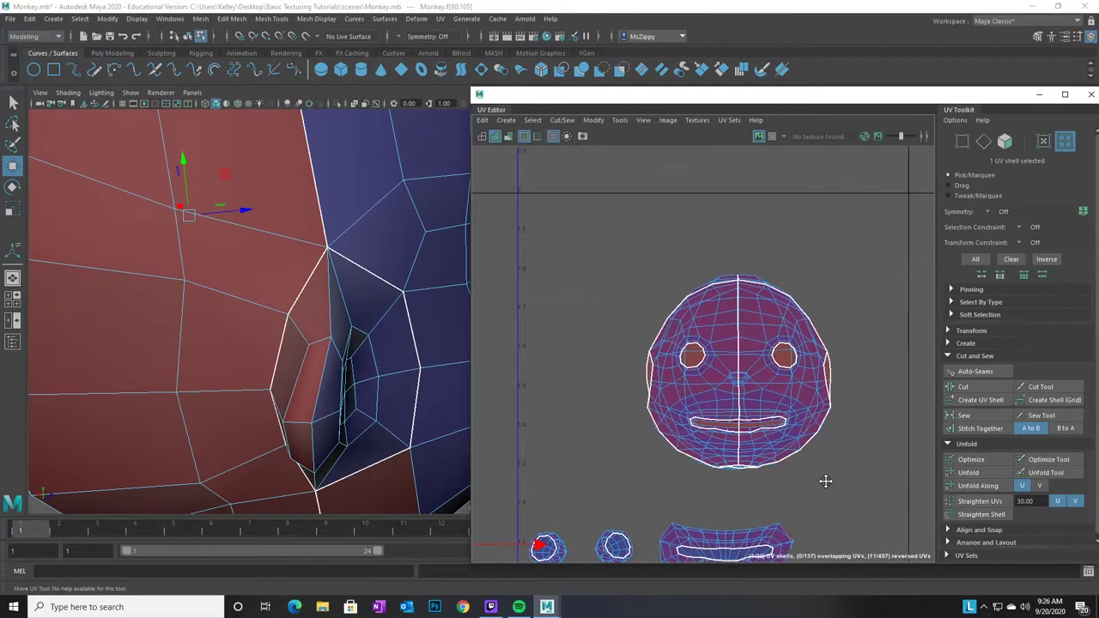
pyautogui.keyDown('alt'); pyautogui.moveTo(830, 480); pyautogui.dragTo(767, 490, button='middle'); pyautogui.keyUp('alt')
pyautogui.click(763, 379)
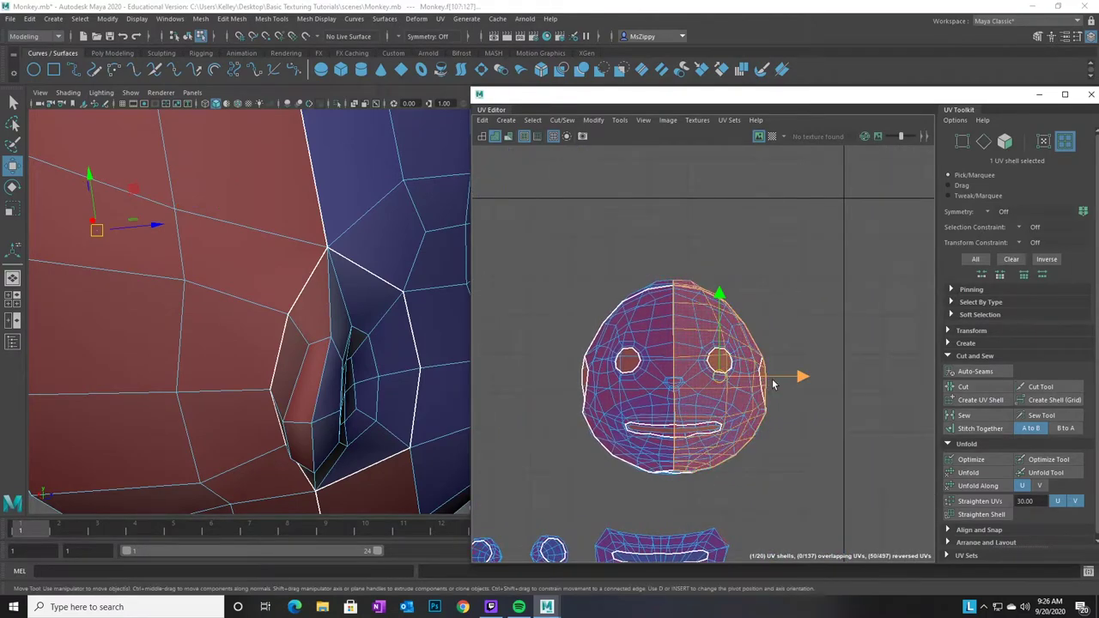
pyautogui.moveTo(801, 379); pyautogui.dragTo(908, 377)
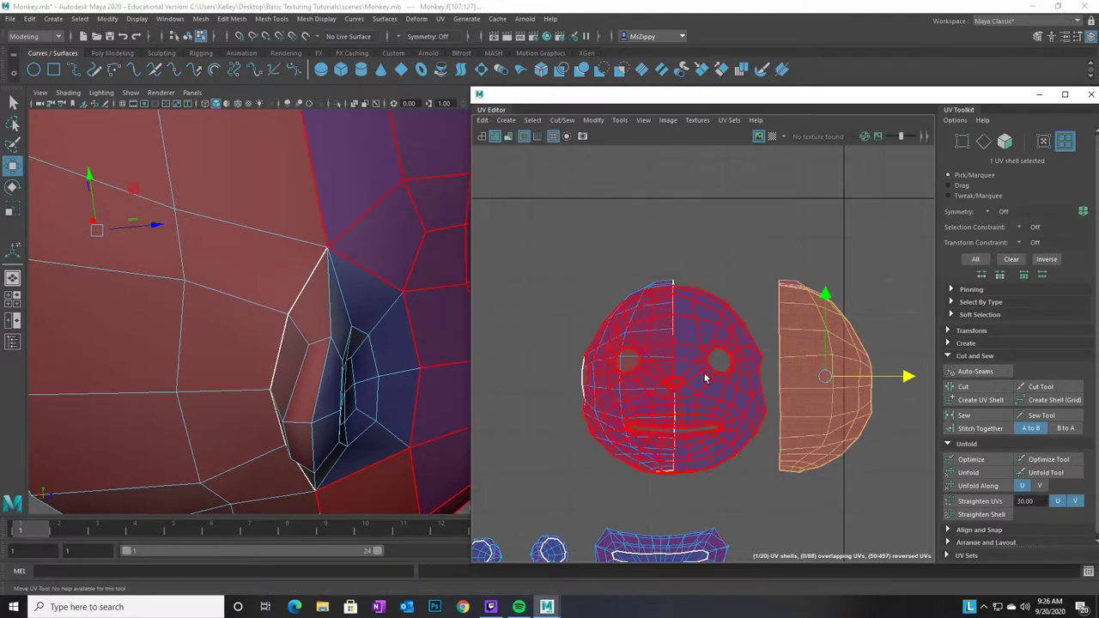
pyautogui.click(598, 383)
pyautogui.moveTo(708, 377); pyautogui.dragTo(609, 375)
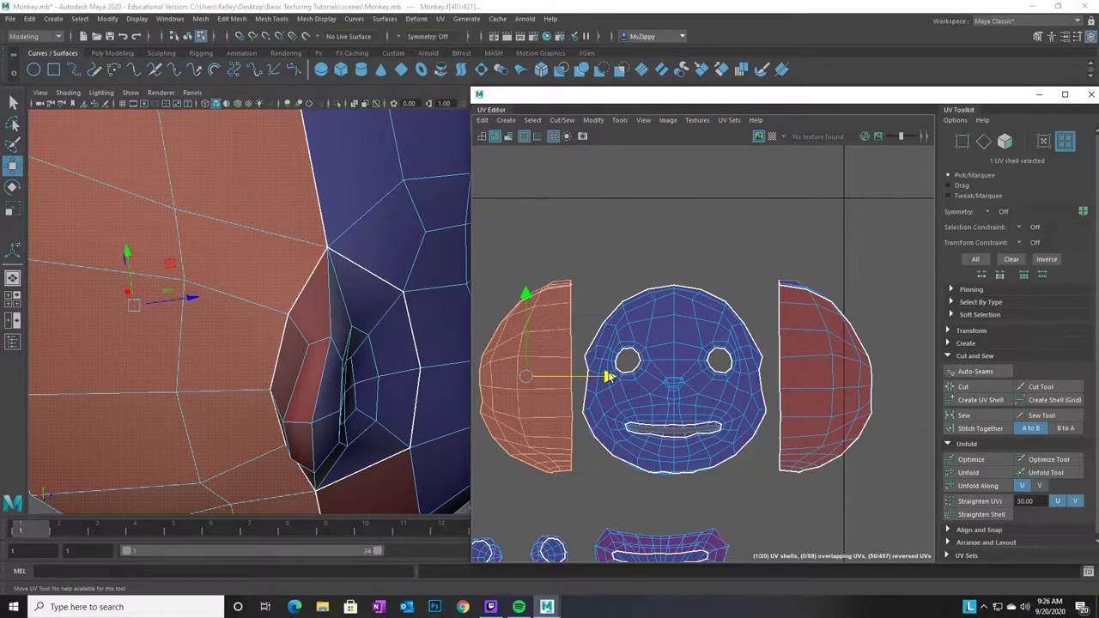
pyautogui.click(829, 391)
pyautogui.moveTo(907, 376); pyautogui.dragTo(905, 378)
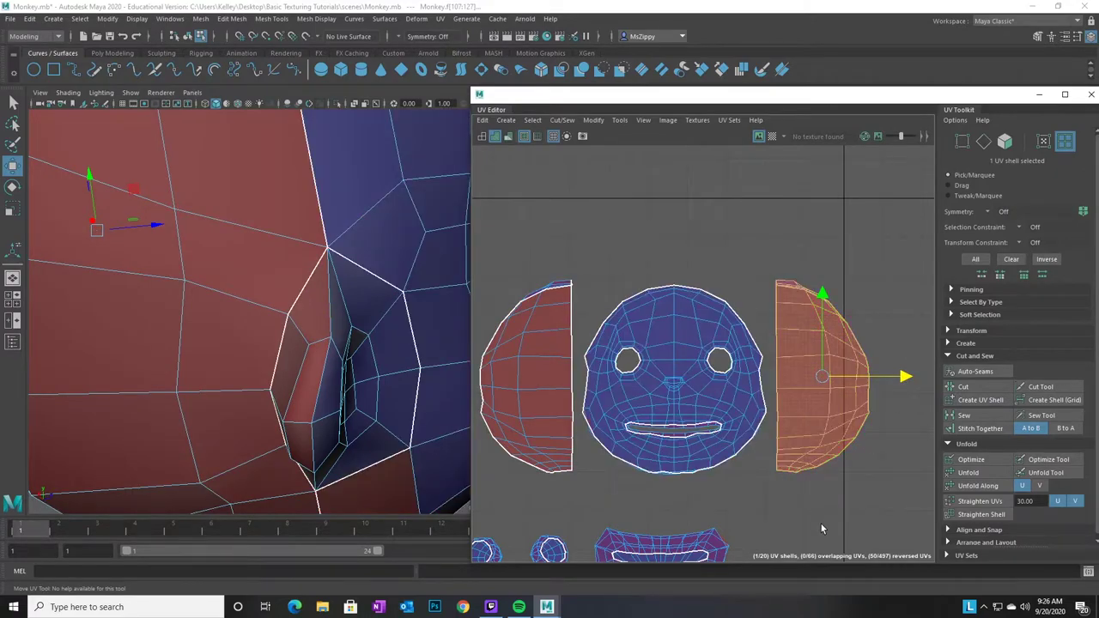
# Look over the whole monkey and its UV layout, including the torso, arm, hand and foot shells
pyautogui.scroll(-1, 829, 508)
pyautogui.scroll(-3, 828, 509)
pyautogui.keyDown('alt'); pyautogui.moveTo(398, 378); pyautogui.dragTo(203, 297, button='right'); pyautogui.keyUp('alt')
pyautogui.keyDown('alt'); pyautogui.moveTo(442, 335); pyautogui.dragTo(364, 350); pyautogui.keyUp('alt')
pyautogui.keyDown('alt'); pyautogui.moveTo(434, 373); pyautogui.dragTo(282, 309, button='right'); pyautogui.keyUp('alt')
pyautogui.keyDown('alt'); pyautogui.moveTo(282, 309); pyautogui.dragTo(452, 394); pyautogui.keyUp('alt')
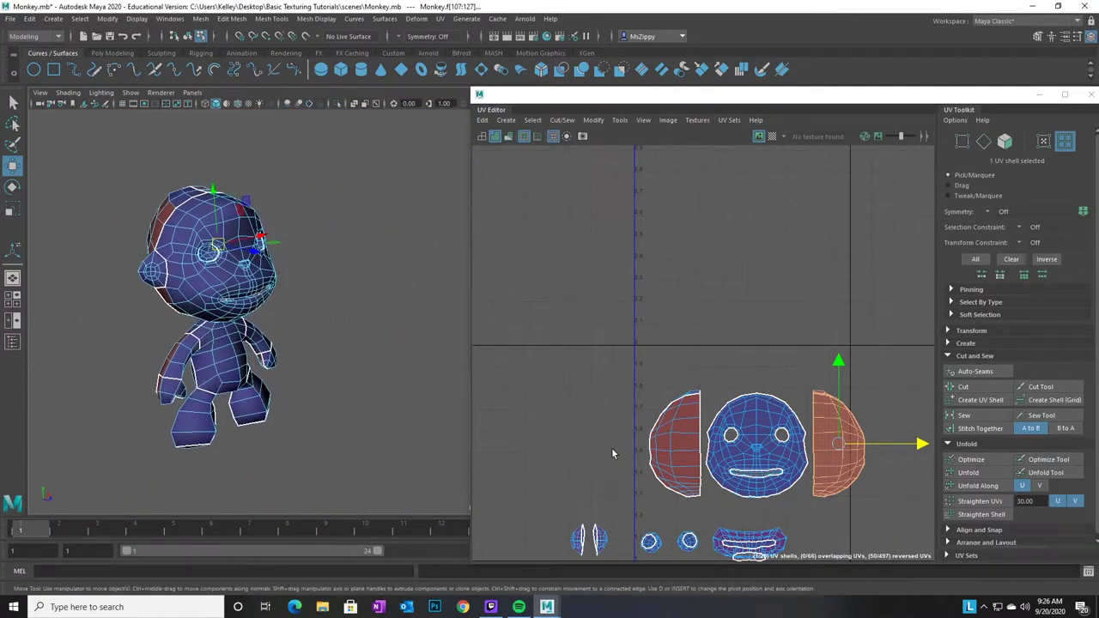
pyautogui.keyDown('alt'); pyautogui.moveTo(622, 452); pyautogui.dragTo(542, 253, button='middle'); pyautogui.keyUp('alt')
pyautogui.keyDown('alt'); pyautogui.moveTo(678, 444); pyautogui.dragTo(796, 409, button='middle'); pyautogui.keyUp('alt')
pyautogui.keyDown('alt'); pyautogui.moveTo(702, 384); pyautogui.dragTo(769, 383, button='right'); pyautogui.keyUp('alt')
pyautogui.keyDown('alt'); pyautogui.moveTo(731, 444); pyautogui.dragTo(900, 329, button='middle'); pyautogui.keyUp('alt')
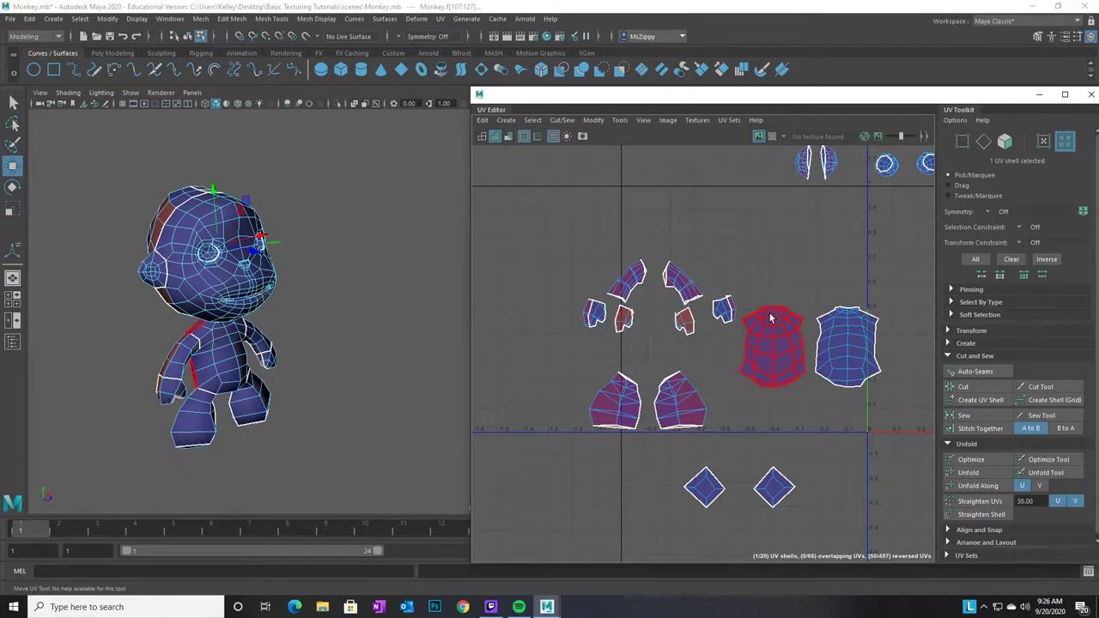
pyautogui.keyDown('alt'); pyautogui.moveTo(859, 443); pyautogui.dragTo(719, 446, button='middle'); pyautogui.keyUp('alt')
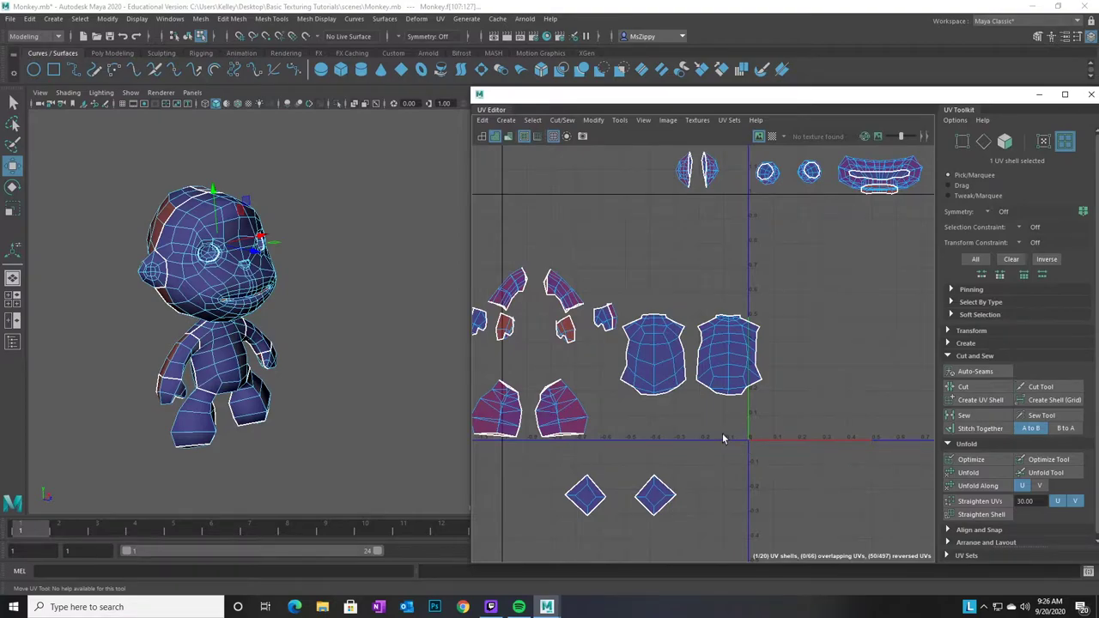
pyautogui.scroll(2, 744, 428)
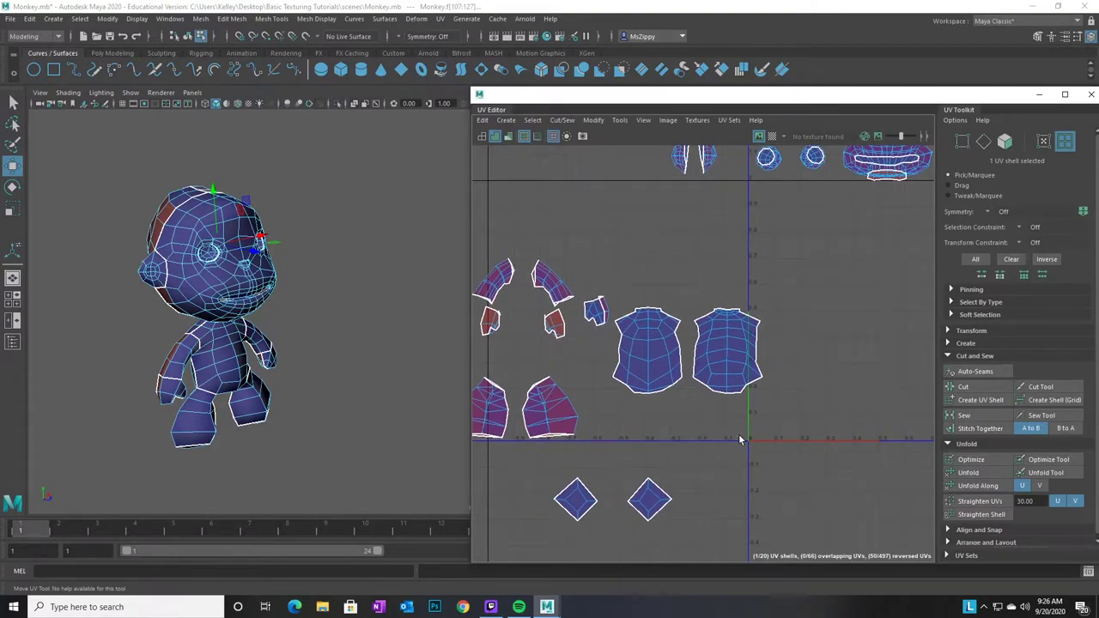
# Reposition the UV Editor and select all UVs of the front torso shell in UV selection mode
pyautogui.moveTo(748, 94); pyautogui.dragTo(545, 39)
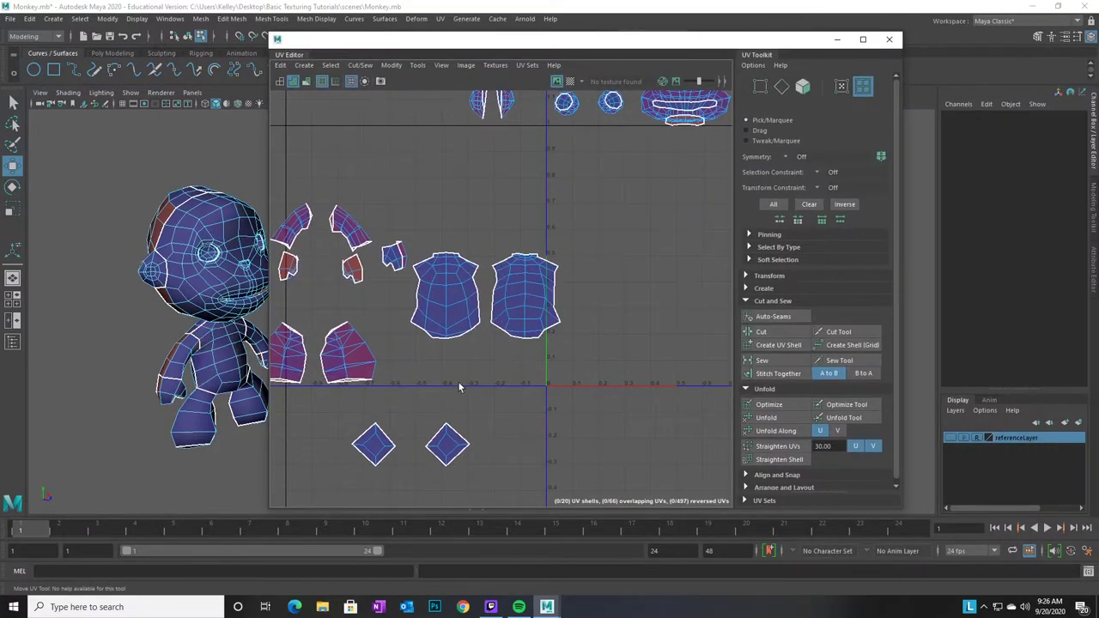
pyautogui.scroll(5, 468, 386)
pyautogui.click(538, 352)
pyautogui.moveTo(552, 366); pyautogui.dragTo(594, 375, button='right')
pyautogui.moveTo(658, 483); pyautogui.dragTo(452, 218)
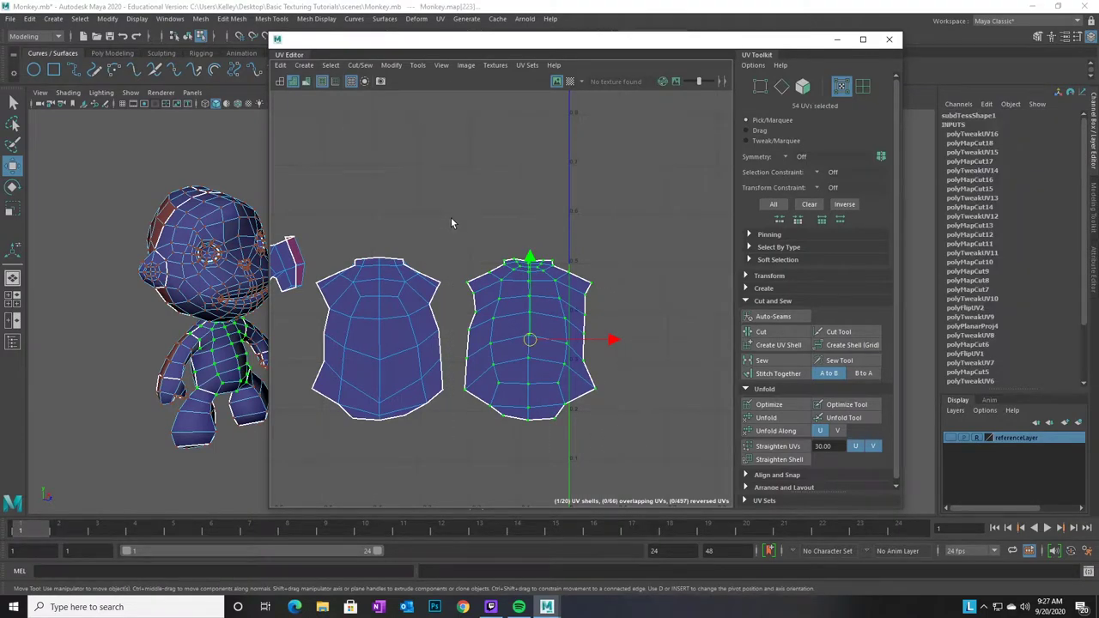
# Unfold the selected front torso UVs with the Smooth tool and inspect the reshaped shell up close
pyautogui.click(417, 67)
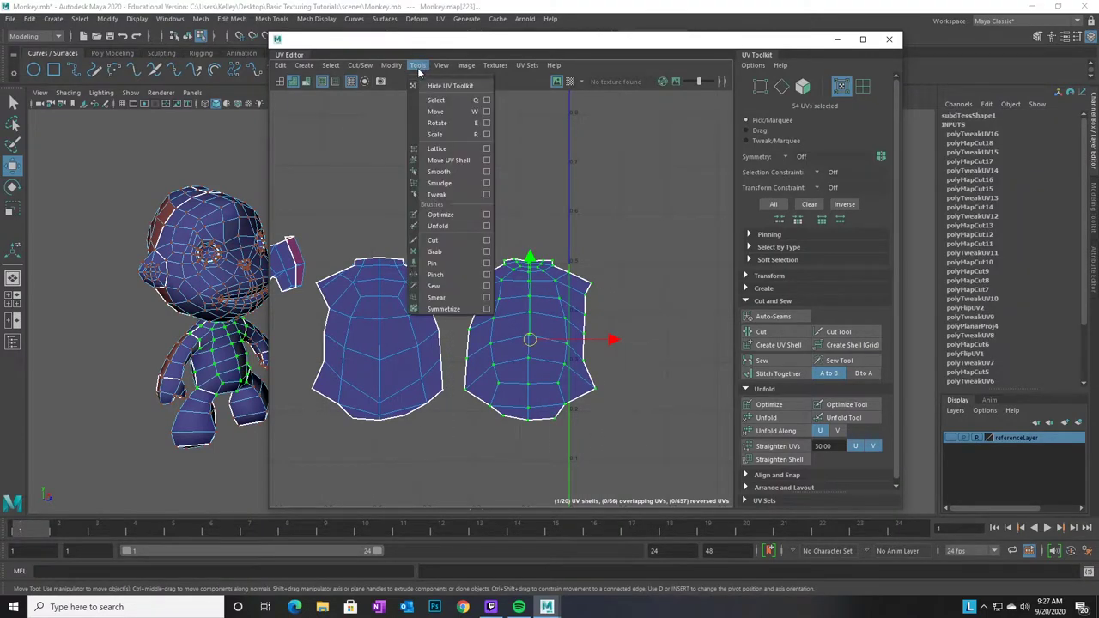
pyautogui.click(439, 172)
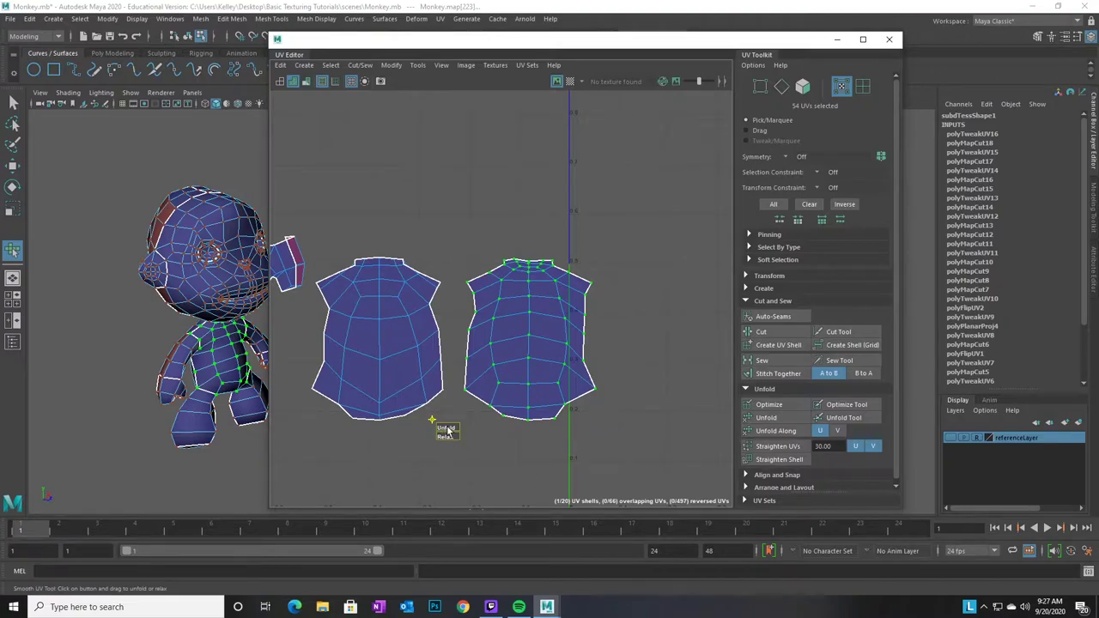
pyautogui.scroll(-1, 777, 441)
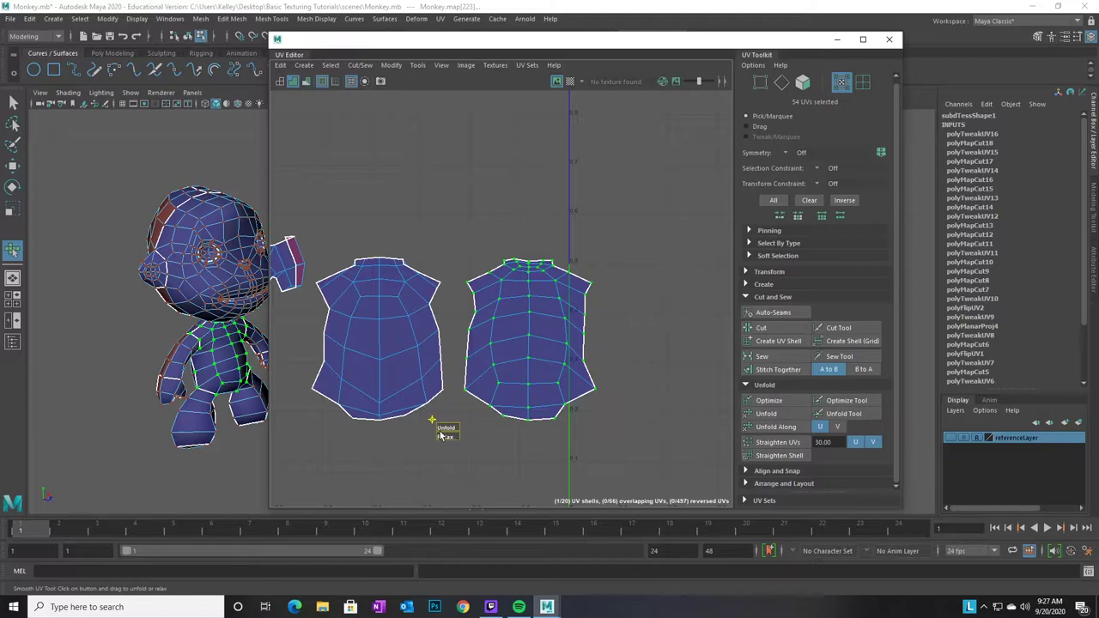
pyautogui.click(416, 66)
pyautogui.moveTo(445, 426); pyautogui.dragTo(475, 425)
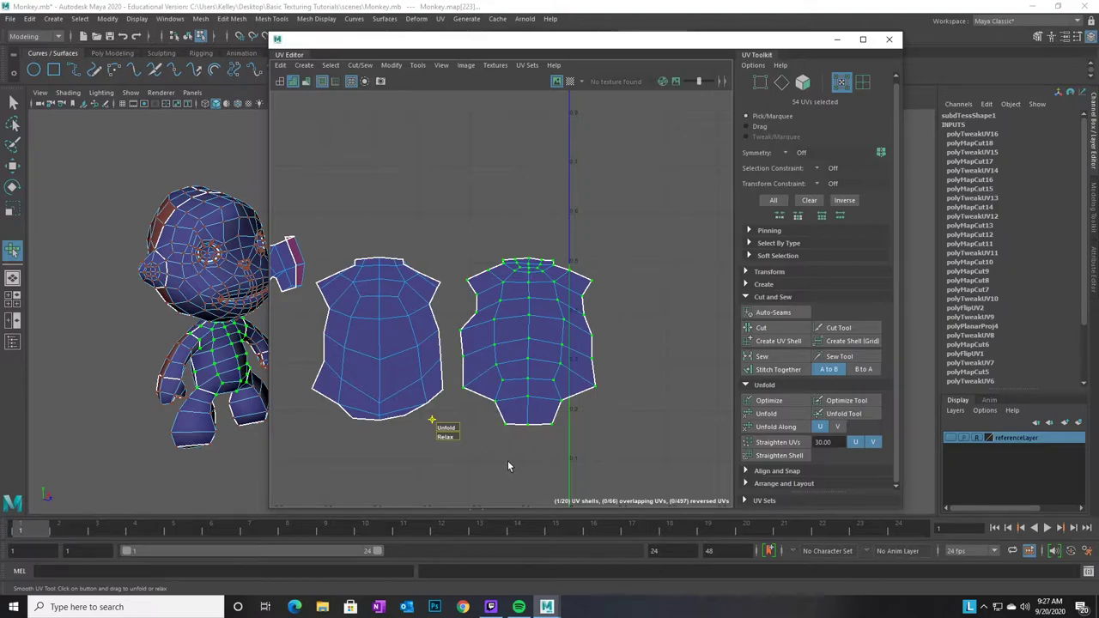
pyautogui.keyDown('alt'); pyautogui.moveTo(535, 469); pyautogui.dragTo(483, 457, button='middle'); pyautogui.keyUp('alt')
pyautogui.keyDown('alt'); pyautogui.moveTo(483, 457); pyautogui.dragTo(615, 401, button='right'); pyautogui.keyUp('alt')
pyautogui.keyDown('alt'); pyautogui.moveTo(614, 406); pyautogui.dragTo(599, 466, button='middle'); pyautogui.keyUp('alt')
pyautogui.keyDown('alt'); pyautogui.moveTo(542, 445); pyautogui.dragTo(607, 415, button='right'); pyautogui.keyUp('alt')
pyautogui.keyDown('alt'); pyautogui.moveTo(574, 335); pyautogui.dragTo(625, 341, button='middle'); pyautogui.keyUp('alt')
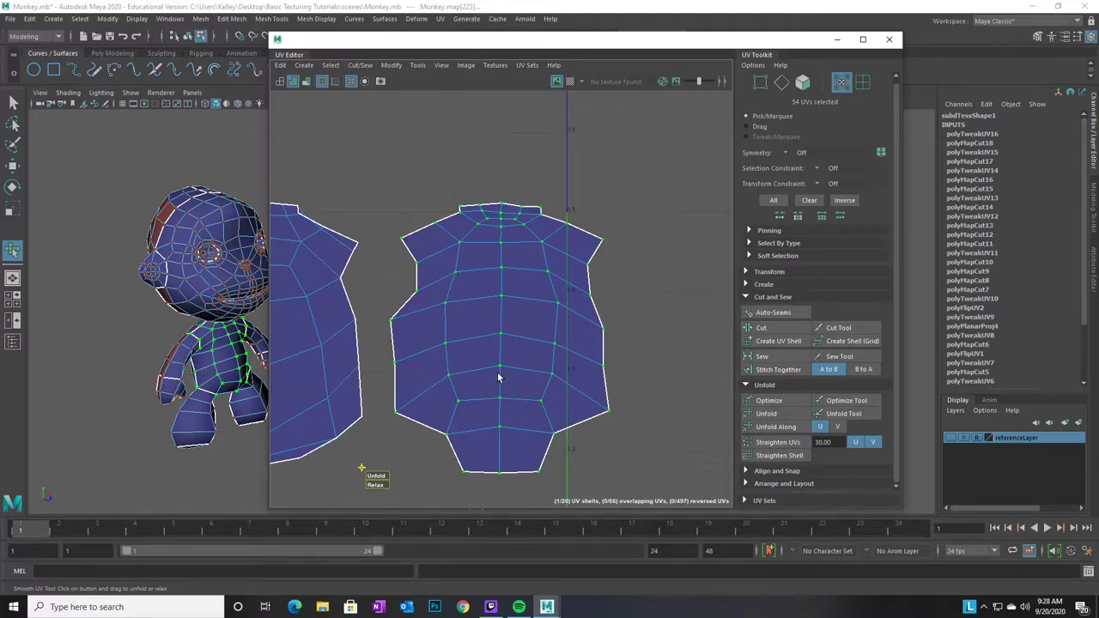
# Relax the front torso shell's selected UVs slightly with the Smooth tool, then clear the selection
pyautogui.scroll(3, 515, 355)
pyautogui.keyDown('alt'); pyautogui.moveTo(535, 338); pyautogui.dragTo(579, 292, button='middle'); pyautogui.keyUp('alt')
pyautogui.scroll(-1, 540, 301)
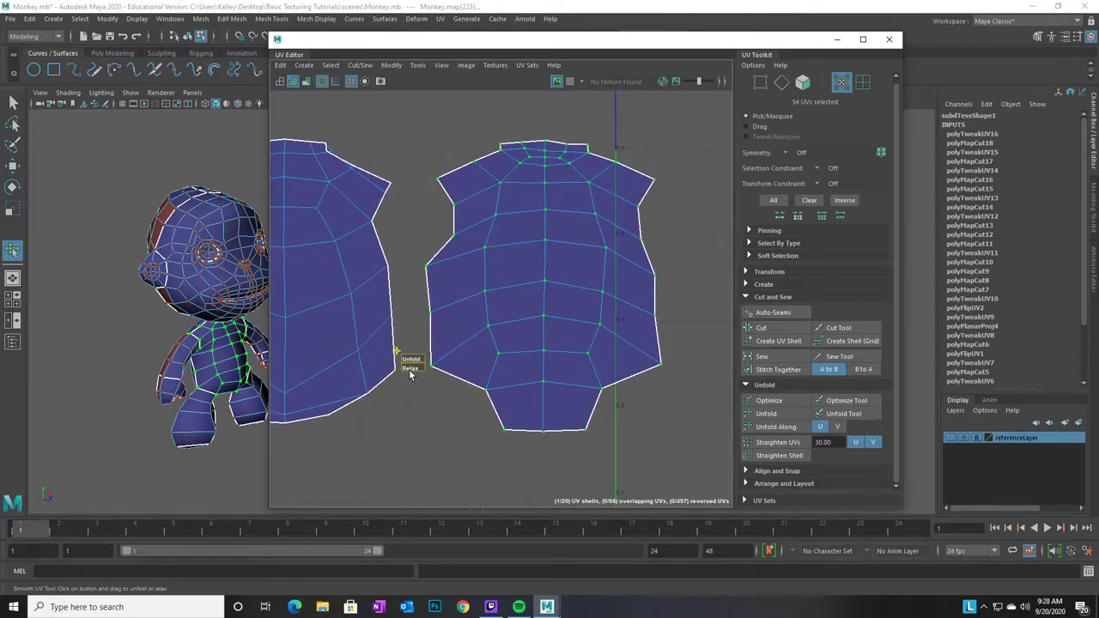
pyautogui.moveTo(410, 370); pyautogui.dragTo(409, 369)
pyautogui.moveTo(410, 370)
pyautogui.mouseDown()
pyautogui.moveTo(427, 370)
pyautogui.moveTo(394, 370)
pyautogui.moveTo(430, 360)
pyautogui.moveTo(411, 372)
pyautogui.mouseUp()
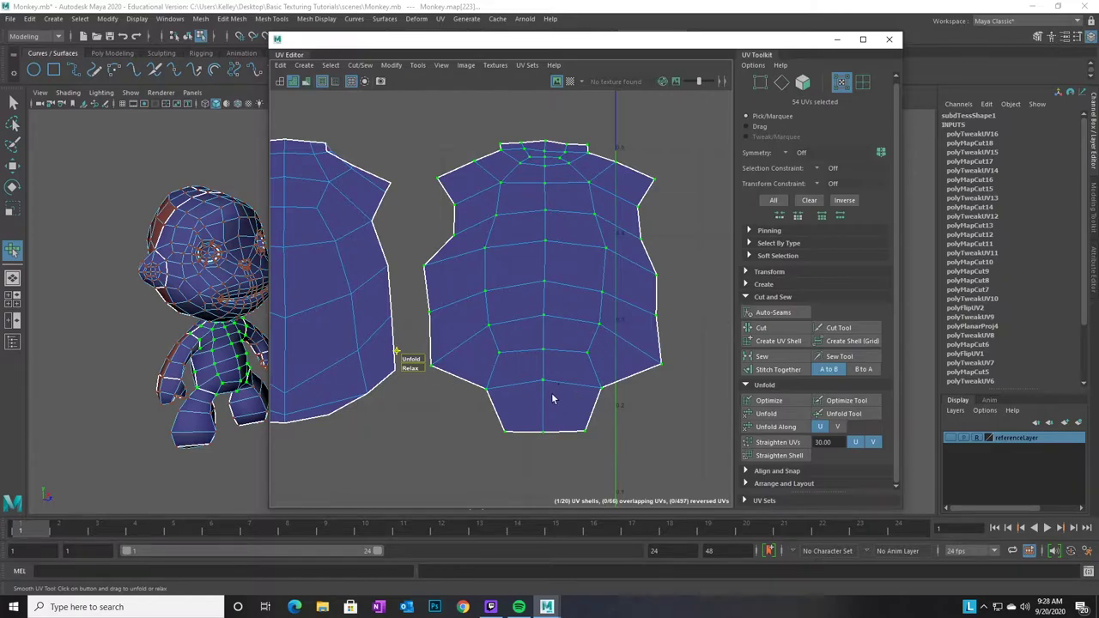
pyautogui.keyDown('alt'); pyautogui.moveTo(553, 398); pyautogui.dragTo(523, 340, button='middle'); pyautogui.keyUp('alt')
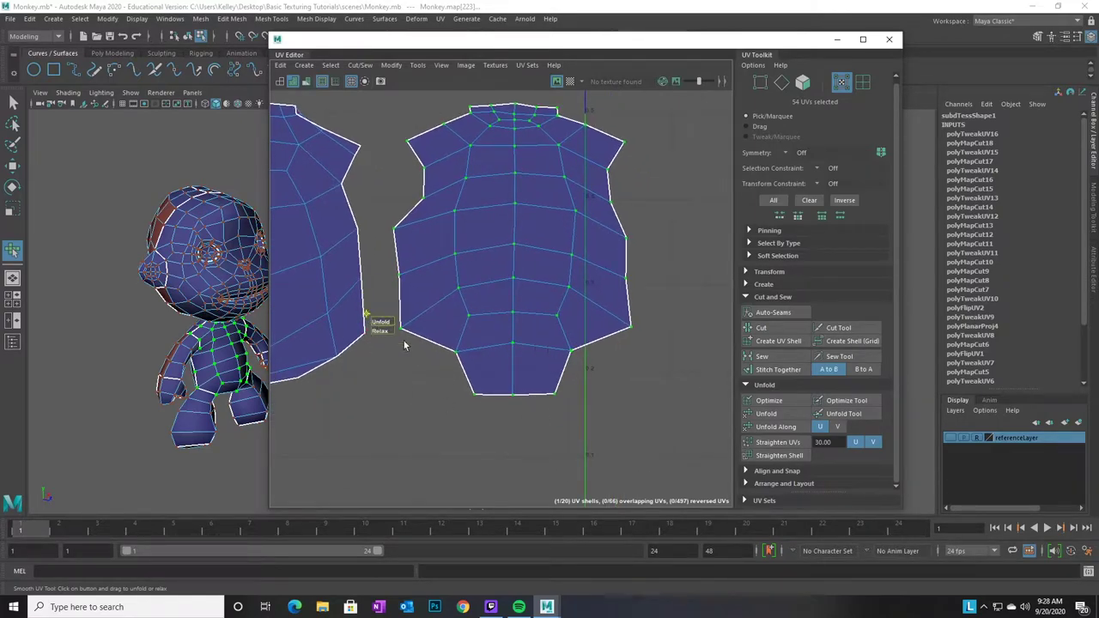
pyautogui.click(640, 361)
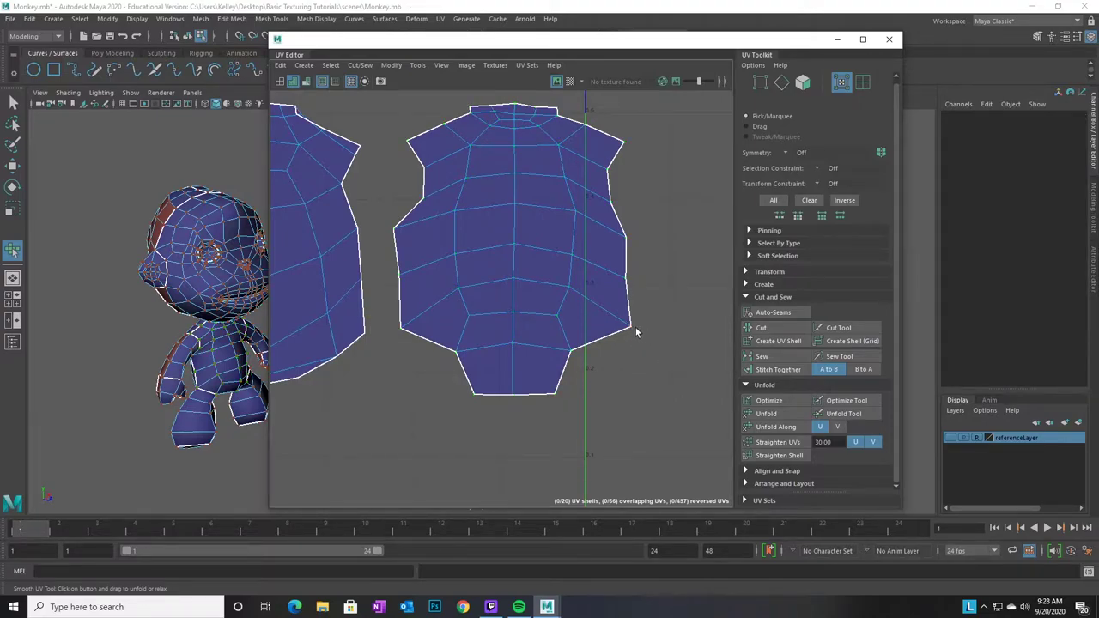
# Move the protruding UVs at both lower side corners and the left waist of the front torso shell inward to smooth its outline
pyautogui.press('w')
pyautogui.click(633, 327)
pyautogui.moveTo(632, 327); pyautogui.dragTo(619, 328)
pyautogui.click(402, 329)
pyautogui.moveTo(401, 329); pyautogui.dragTo(409, 324)
pyautogui.click(394, 231)
pyautogui.moveTo(394, 231); pyautogui.dragTo(399, 228)
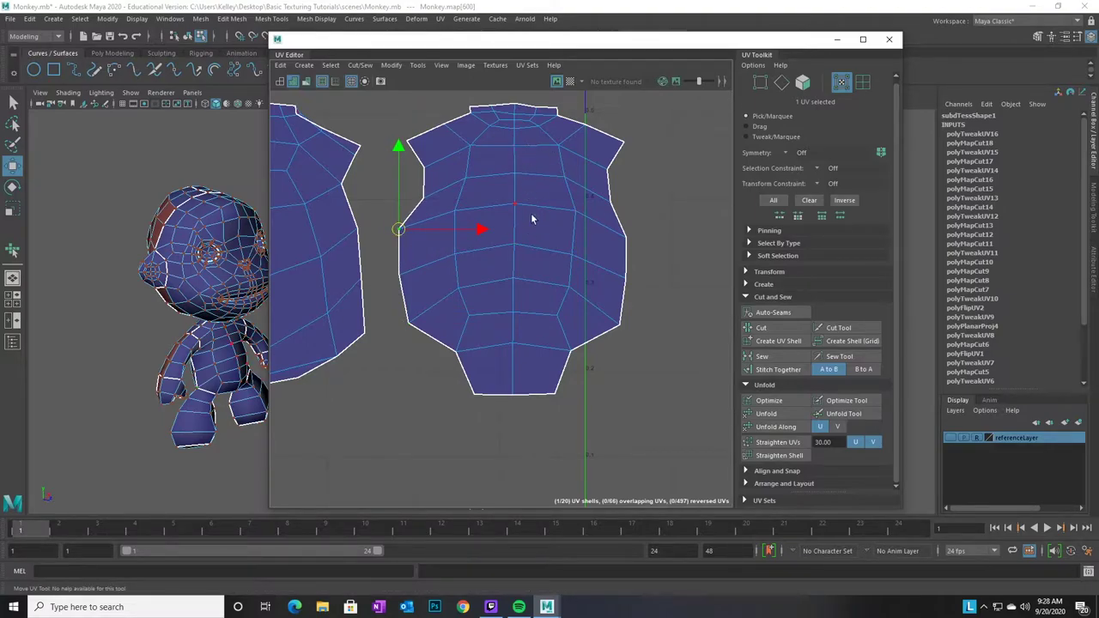
# Nudge two UVs on the left side of the front torso shell's neck to even out the spacing there
pyautogui.keyDown('alt'); pyautogui.moveTo(531, 253); pyautogui.dragTo(527, 376, button='middle'); pyautogui.keyUp('alt')
pyautogui.keyDown('alt'); pyautogui.moveTo(497, 360); pyautogui.dragTo(731, 427, button='right'); pyautogui.keyUp('alt')
pyautogui.keyDown('alt'); pyautogui.moveTo(635, 321); pyautogui.dragTo(609, 413, button='middle'); pyautogui.keyUp('alt')
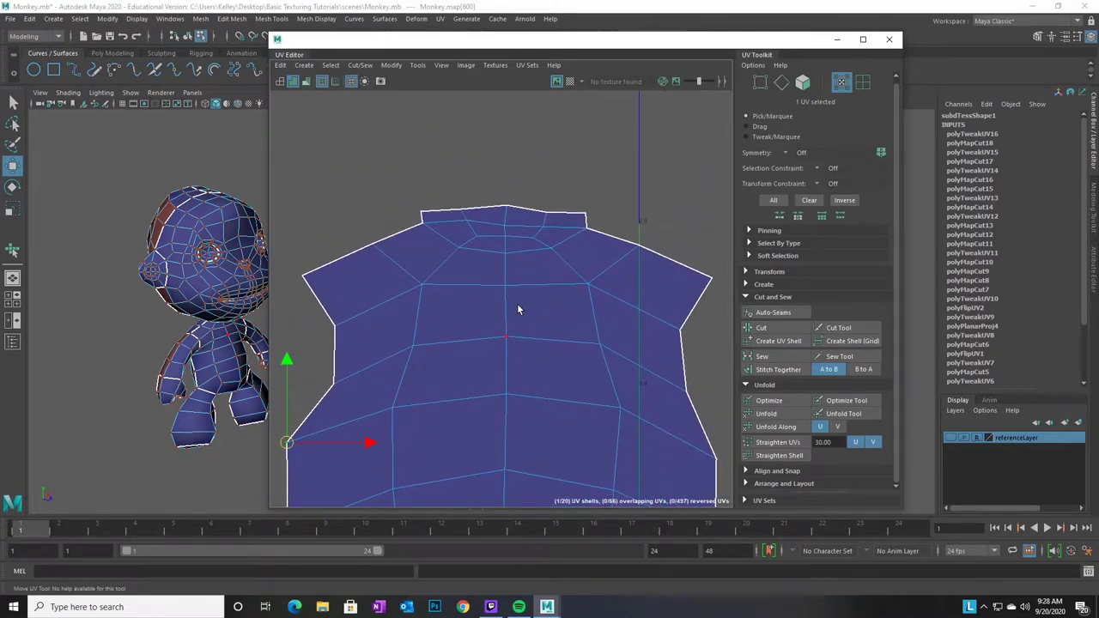
pyautogui.click(467, 221)
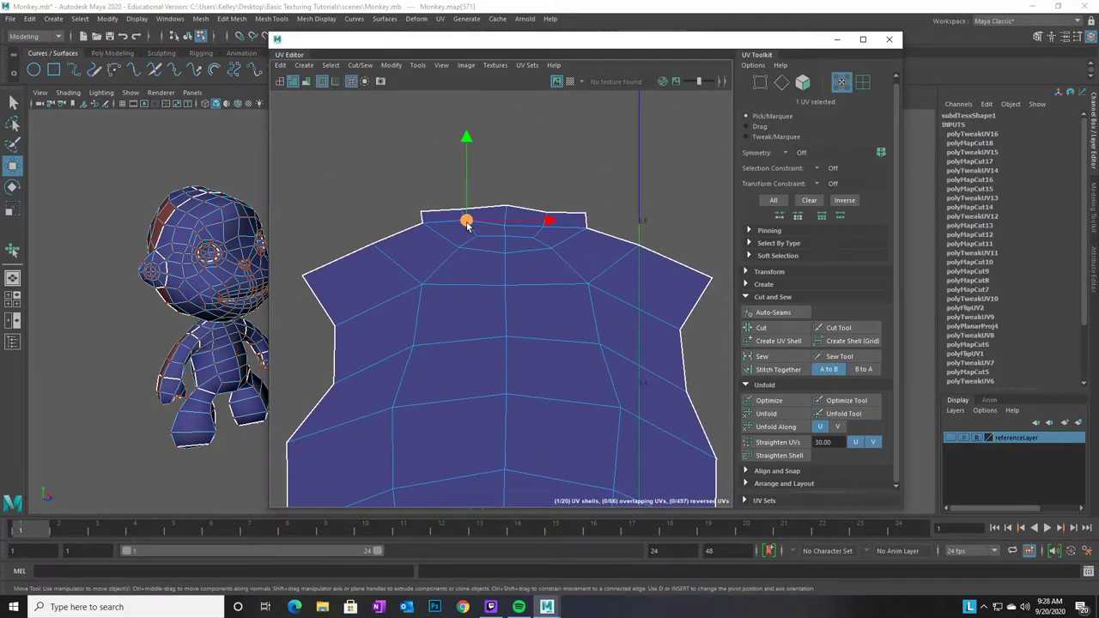
pyautogui.moveTo(468, 223); pyautogui.dragTo(471, 228)
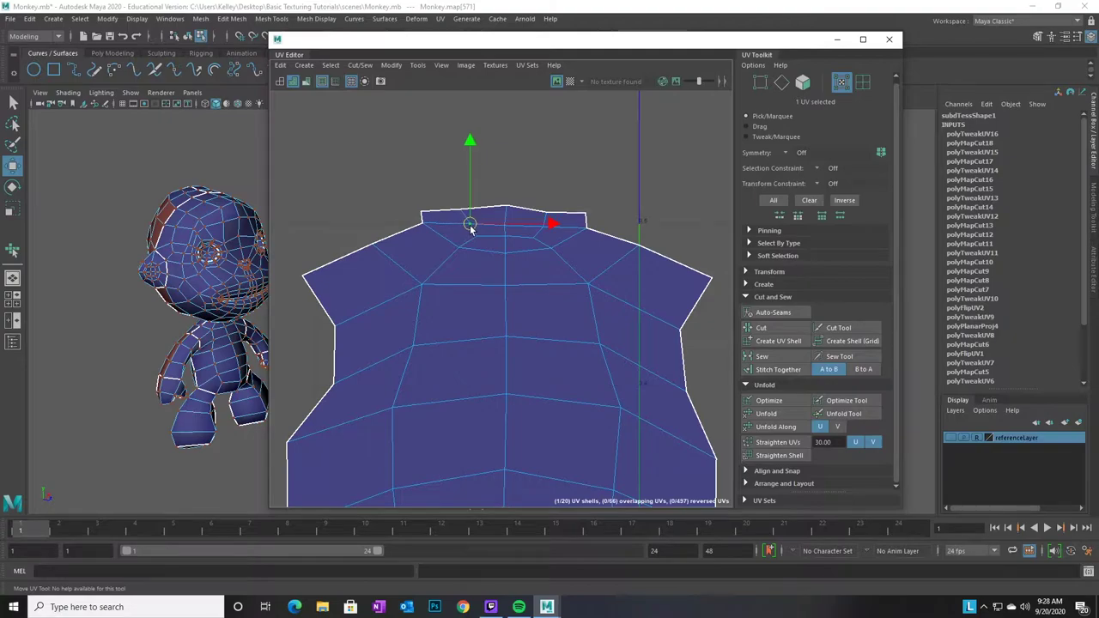
pyautogui.click(495, 173)
pyautogui.click(462, 209)
pyautogui.moveTo(461, 212); pyautogui.dragTo(466, 214)
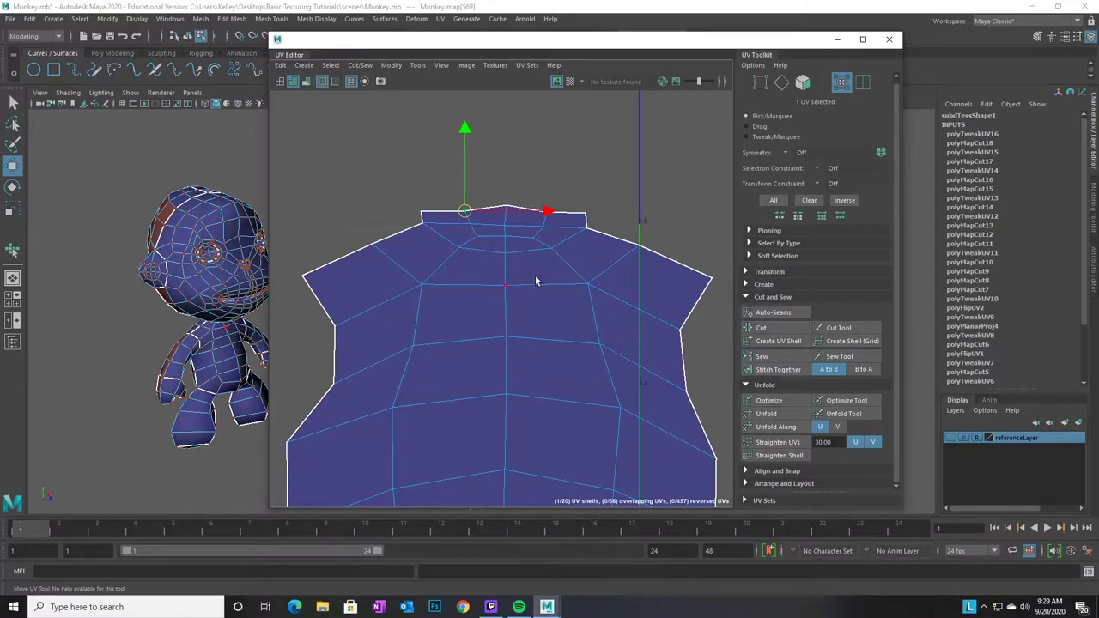
# Select all UVs of the back torso shell and unfold them with the Smooth tool
pyautogui.press('a')
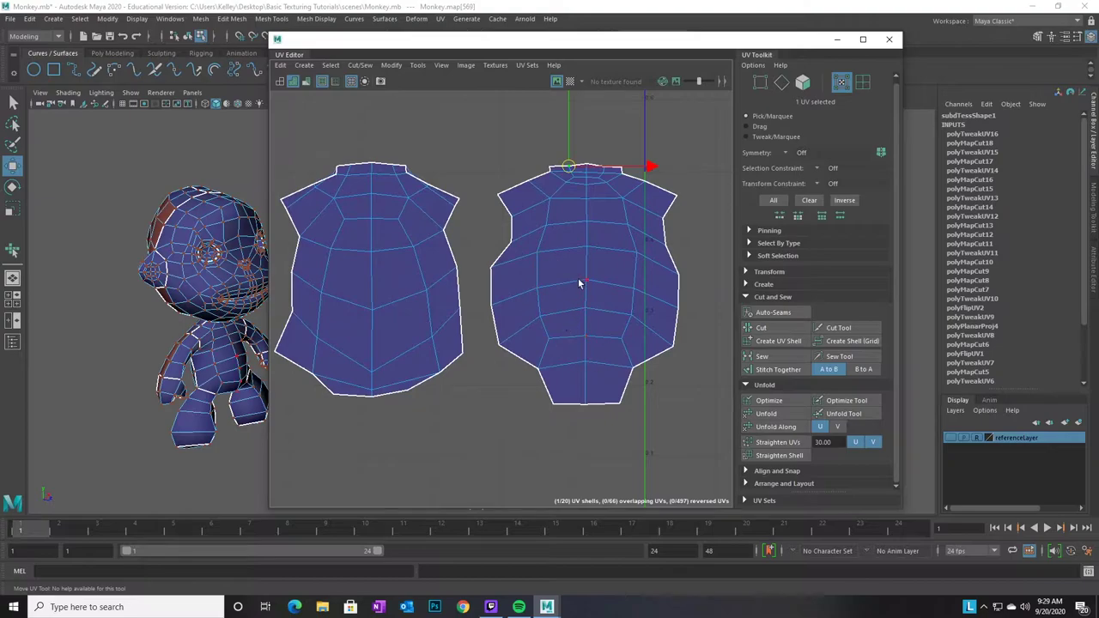
pyautogui.moveTo(576, 287); pyautogui.dragTo(639, 280, button='right')
pyautogui.moveTo(550, 206); pyautogui.dragTo(658, 317)
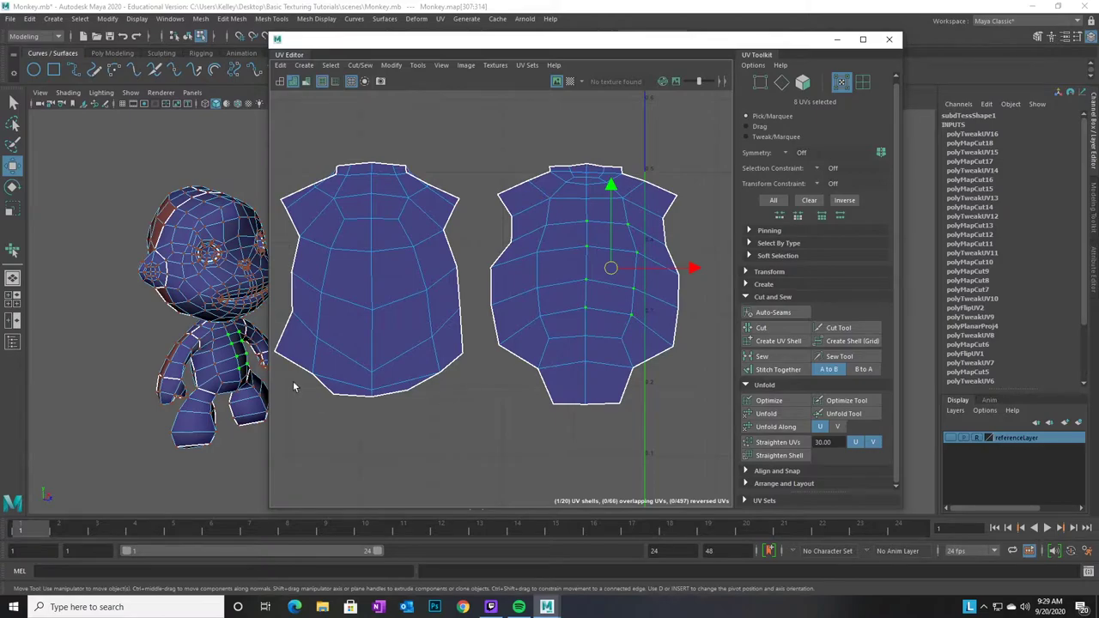
pyautogui.keyDown('alt'); pyautogui.moveTo(229, 369); pyautogui.dragTo(126, 352, button='middle'); pyautogui.keyUp('alt')
pyautogui.keyDown('alt'); pyautogui.moveTo(159, 369); pyautogui.dragTo(256, 336); pyautogui.keyUp('alt')
pyautogui.keyDown('alt'); pyautogui.moveTo(457, 405); pyautogui.dragTo(517, 403, button='middle'); pyautogui.keyUp('alt')
pyautogui.moveTo(545, 127); pyautogui.dragTo(340, 413)
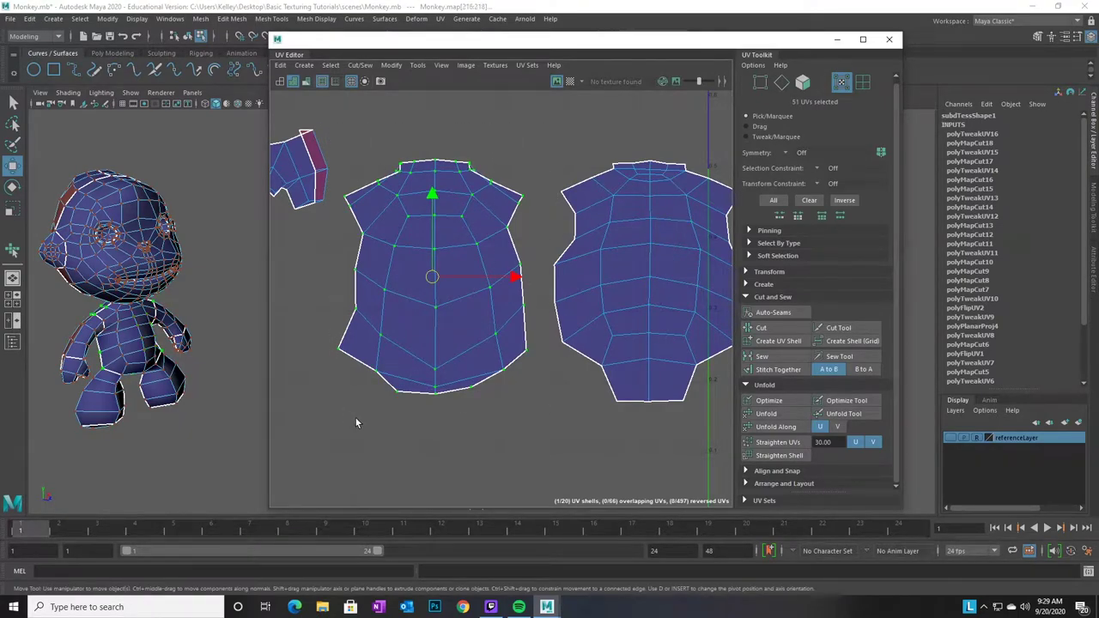
pyautogui.click(418, 69)
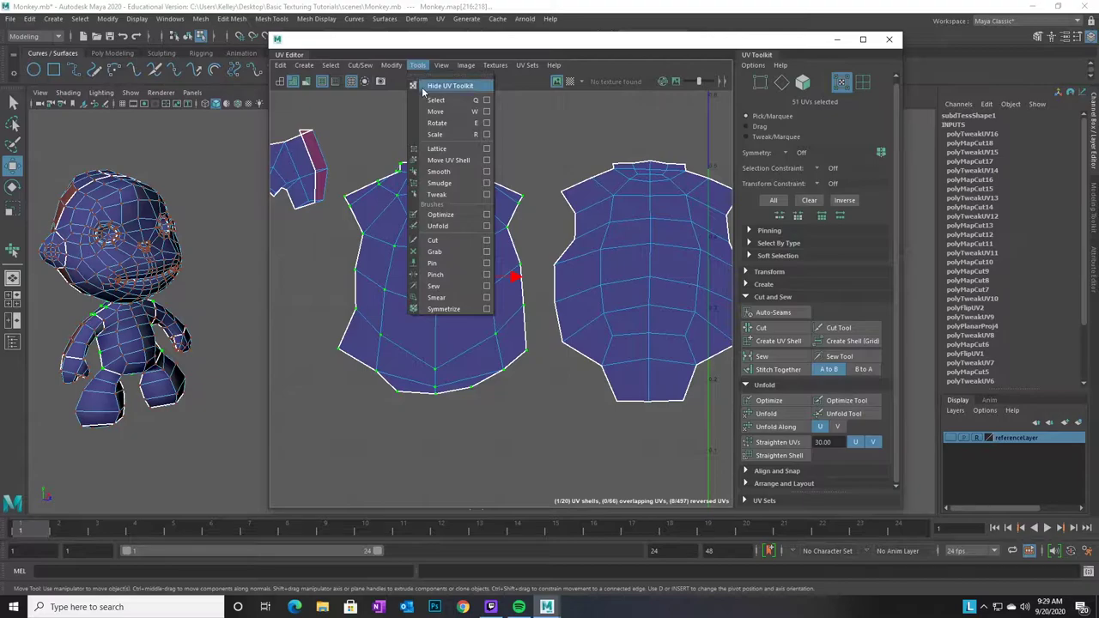
pyautogui.click(439, 175)
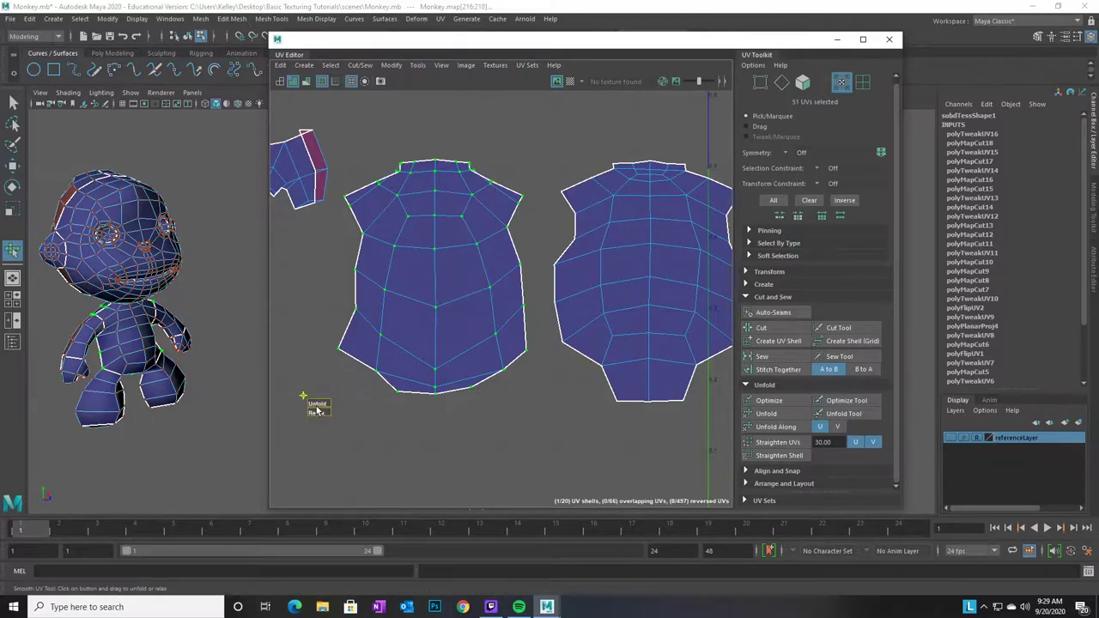
pyautogui.moveTo(318, 405); pyautogui.dragTo(333, 405)
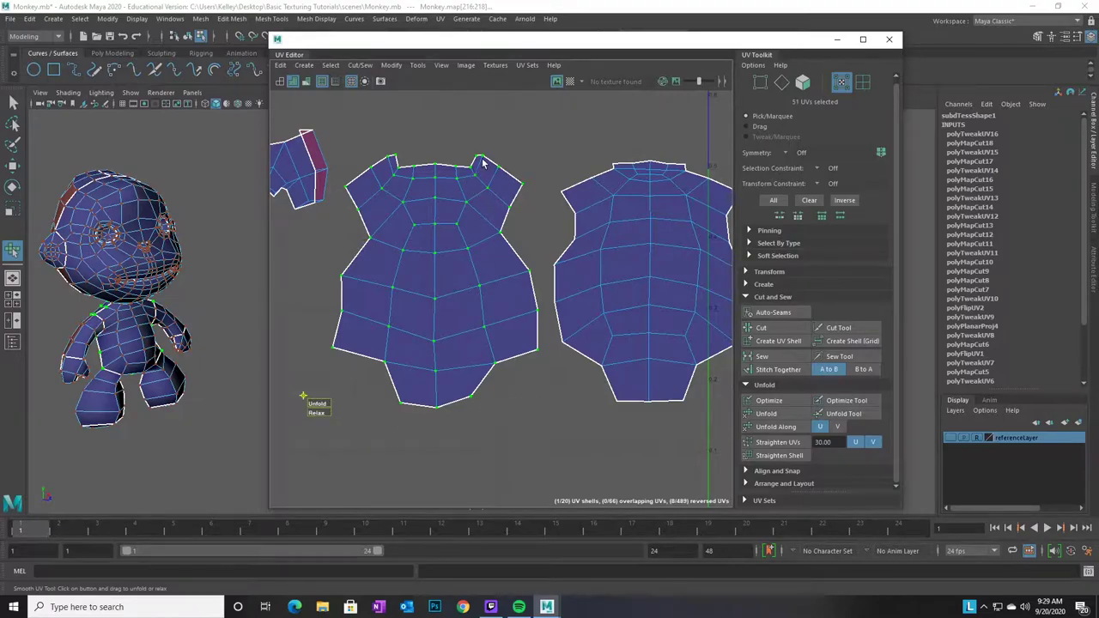
# Reposition the bottom-right corner UV and the lower-left edge UVs of the back torso shell to even out its outline
pyautogui.click(472, 407)
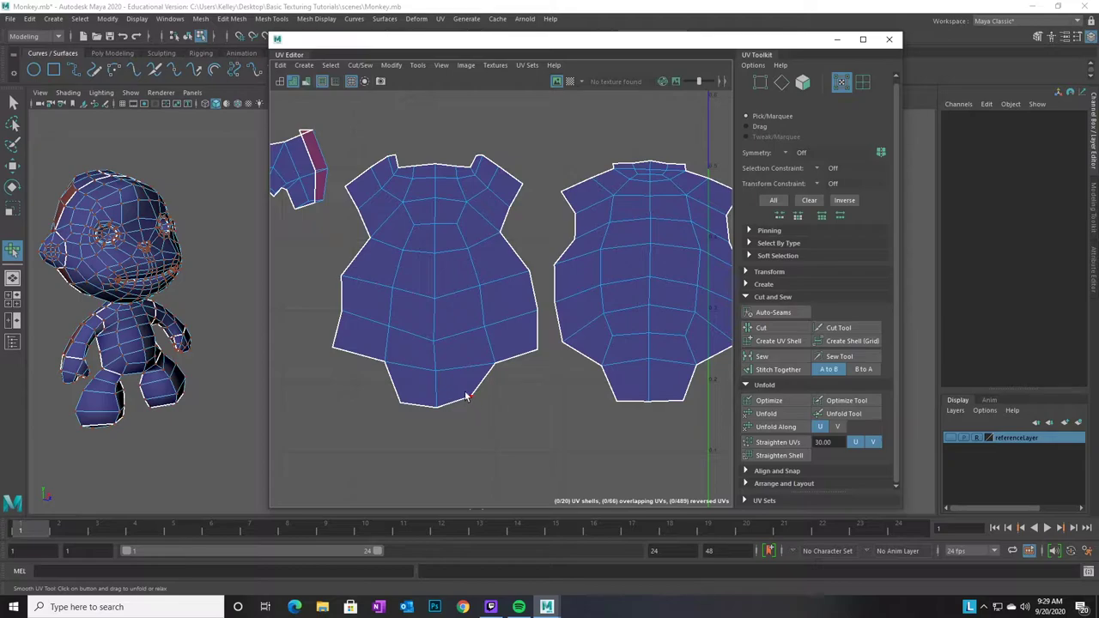
pyautogui.click(468, 398)
pyautogui.press('w')
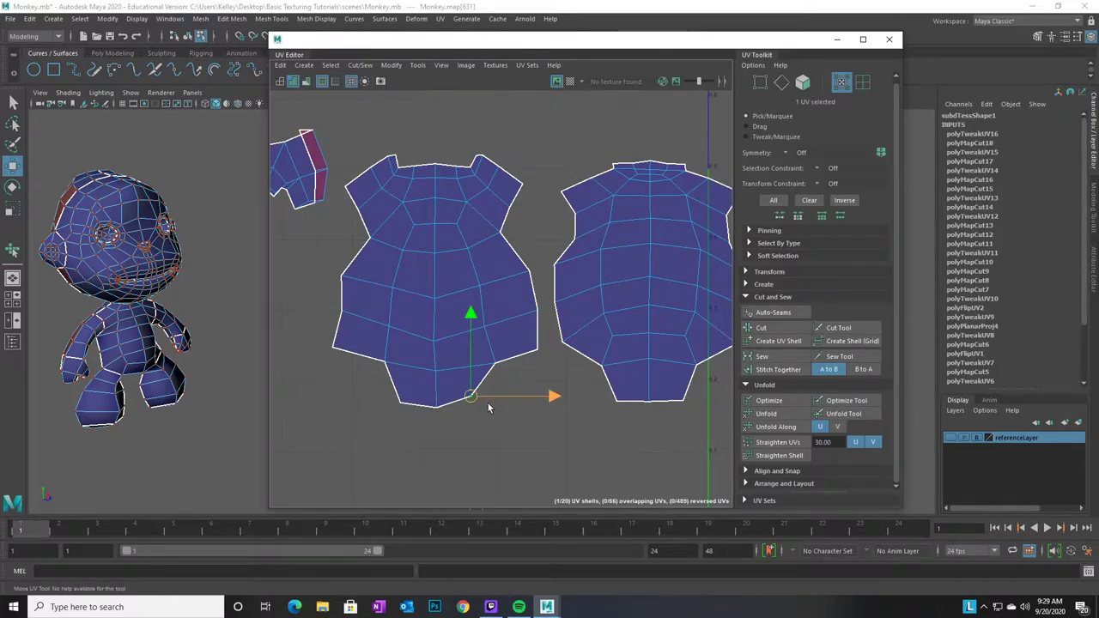
pyautogui.moveTo(471, 400); pyautogui.dragTo(480, 404)
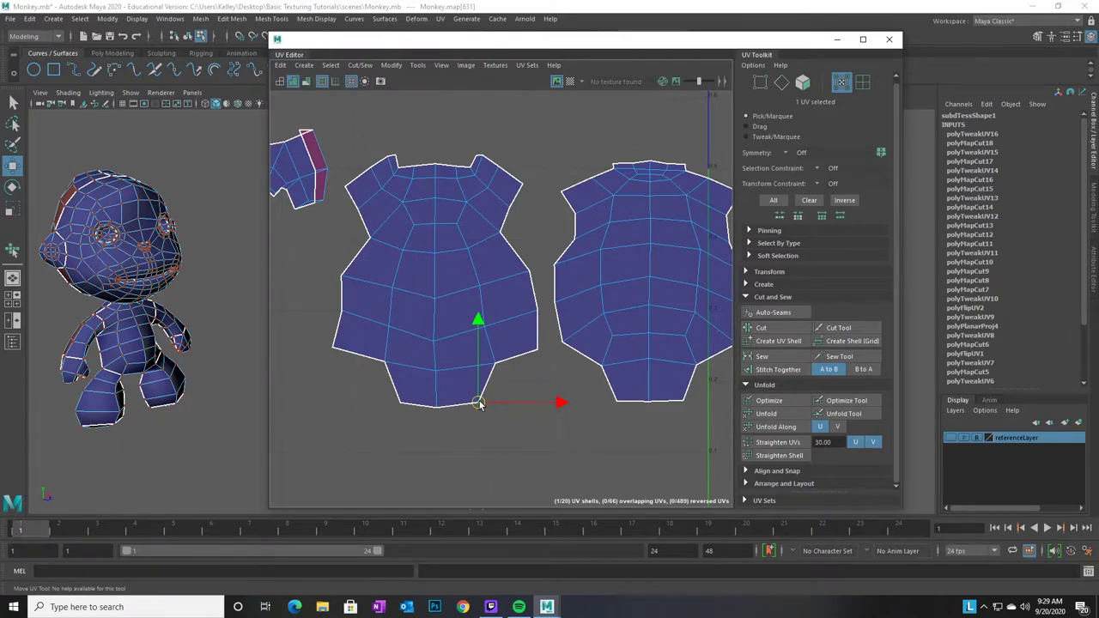
pyautogui.click(334, 347)
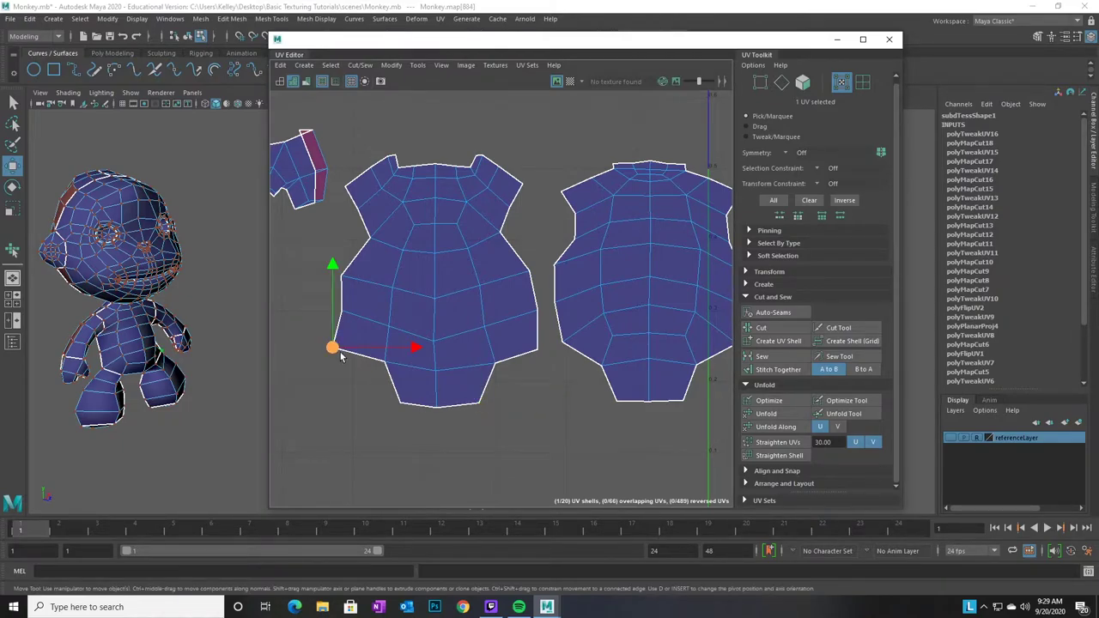
pyautogui.click(335, 310)
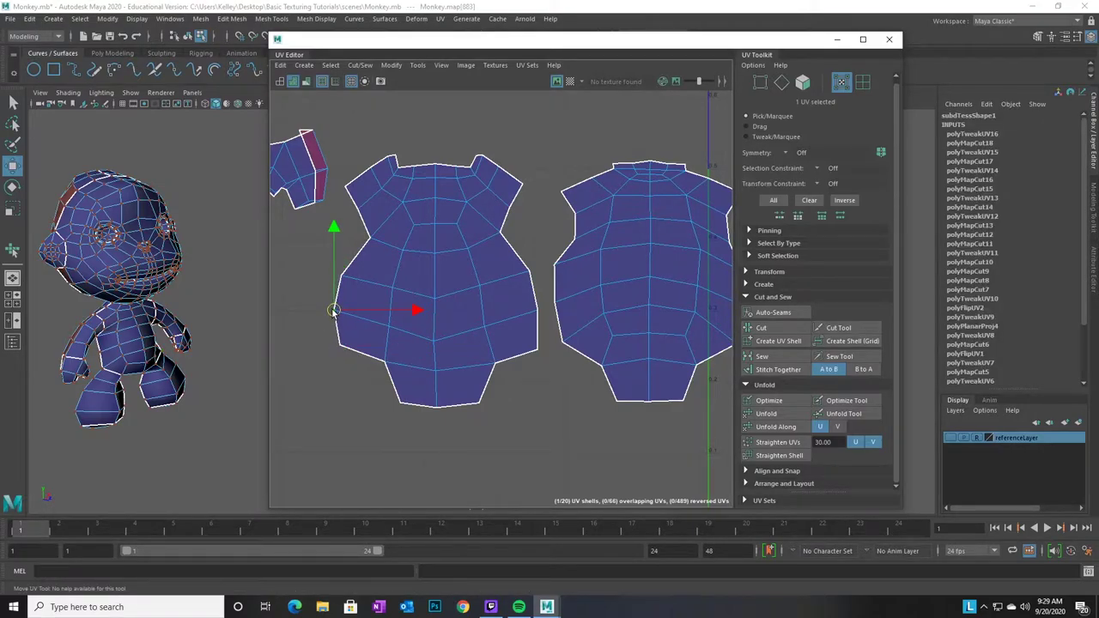
# Reshape the back torso shell's neckline into a smooth curve by raising its corner UVs and lowering the centre ones
pyautogui.keyDown('alt'); pyautogui.moveTo(472, 304); pyautogui.dragTo(430, 379, button='middle'); pyautogui.keyUp('alt')
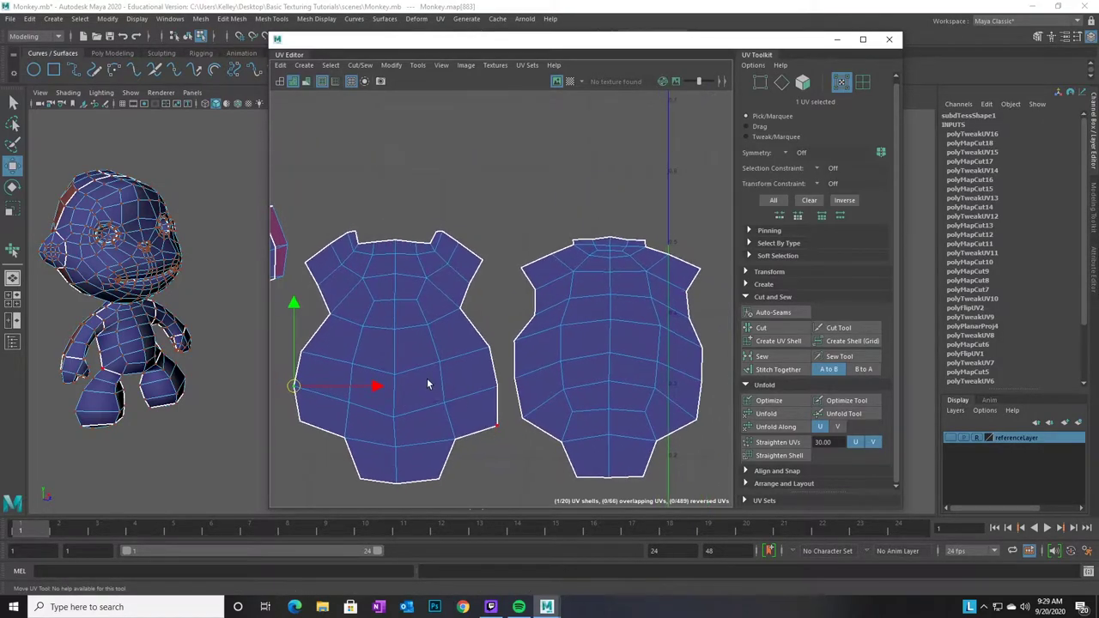
pyautogui.keyDown('alt'); pyautogui.moveTo(430, 379); pyautogui.dragTo(604, 437, button='right'); pyautogui.keyUp('alt')
pyautogui.keyDown('alt'); pyautogui.moveTo(520, 314); pyautogui.dragTo(570, 399, button='middle'); pyautogui.keyUp('alt')
pyautogui.keyDown('alt'); pyautogui.moveTo(426, 360); pyautogui.dragTo(582, 414, button='right'); pyautogui.keyUp('alt')
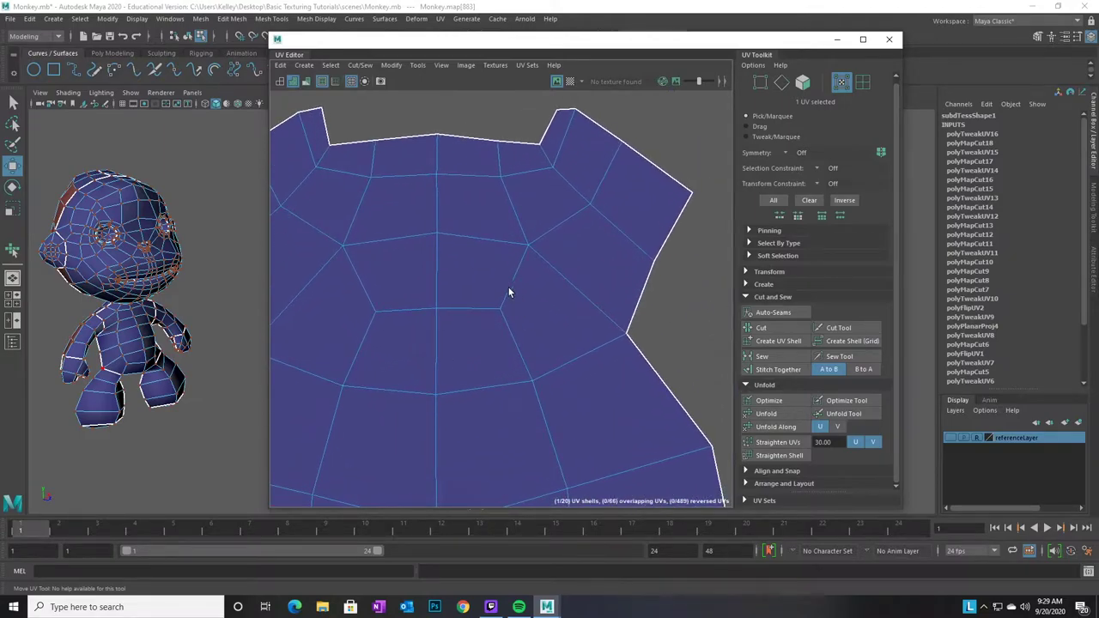
pyautogui.keyDown('alt'); pyautogui.moveTo(506, 286); pyautogui.dragTo(559, 369, button='middle'); pyautogui.keyUp('alt')
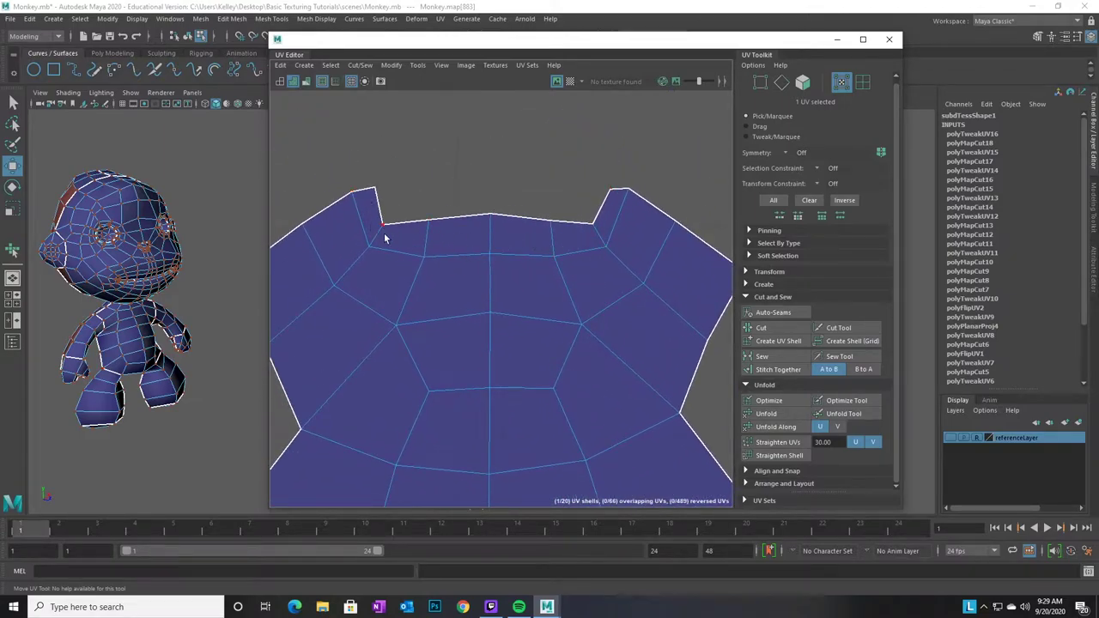
pyautogui.moveTo(388, 216)
pyautogui.mouseDown()
pyautogui.moveTo(355, 263)
pyautogui.moveTo(385, 227)
pyautogui.mouseUp()
pyautogui.moveTo(581, 212); pyautogui.dragTo(615, 272)
pyautogui.moveTo(589, 234); pyautogui.dragTo(585, 226)
pyautogui.moveTo(478, 202); pyautogui.dragTo(490, 249)
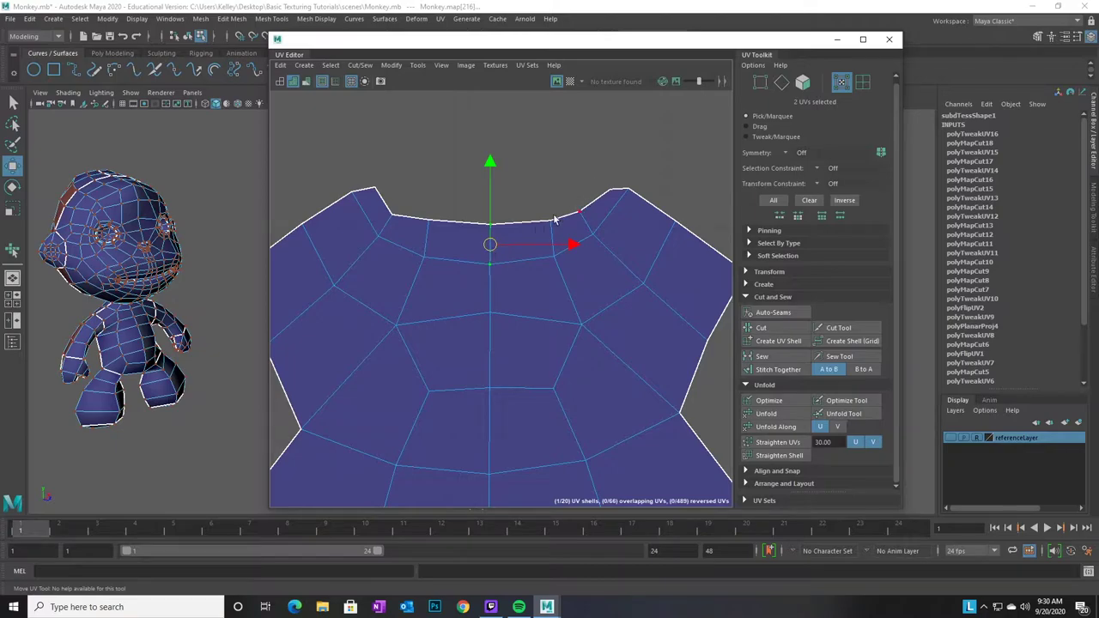
pyautogui.moveTo(410, 205); pyautogui.dragTo(371, 262)
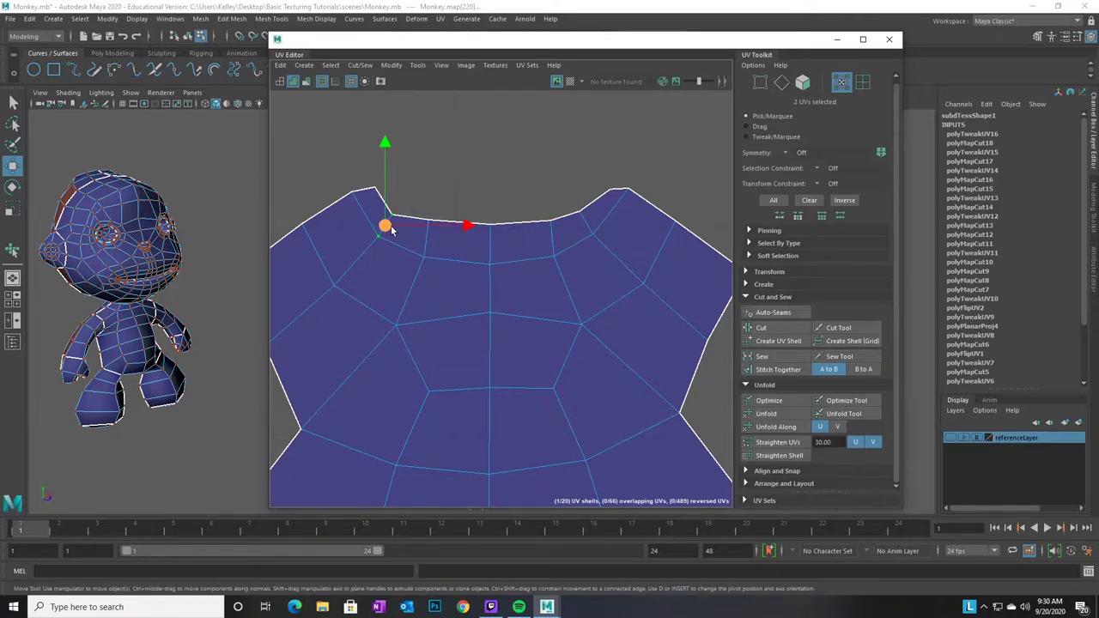
pyautogui.moveTo(387, 226); pyautogui.dragTo(390, 226)
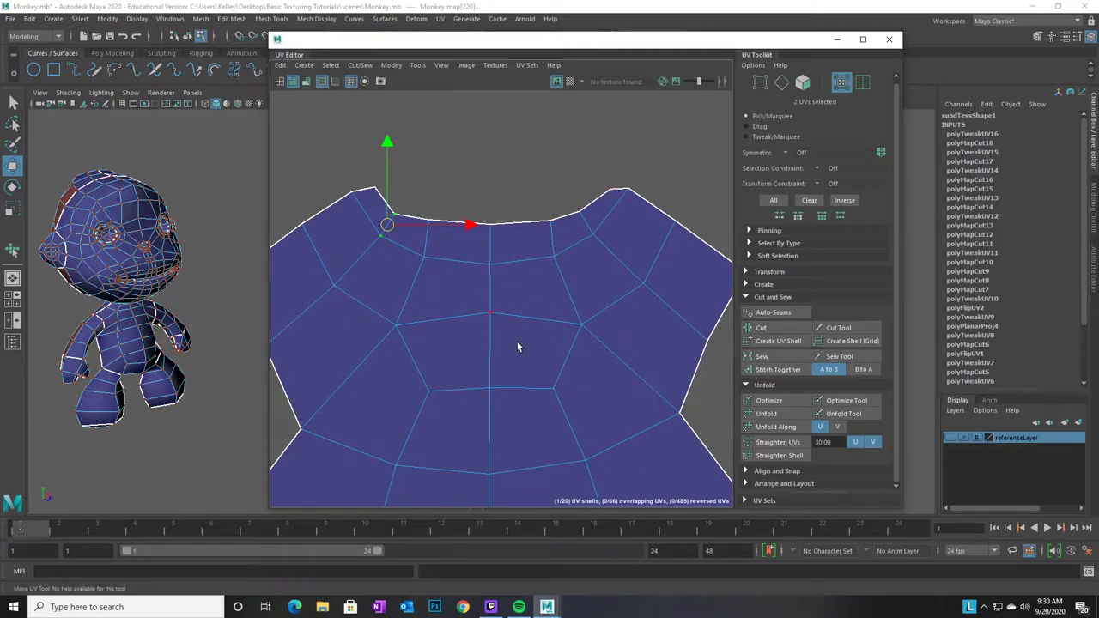
# Move the front and back torso shells side by side into the empty area below the 0–1 UV tile, using UV shell selection
pyautogui.scroll(-5, 630, 383)
pyautogui.scroll(-8, 523, 345)
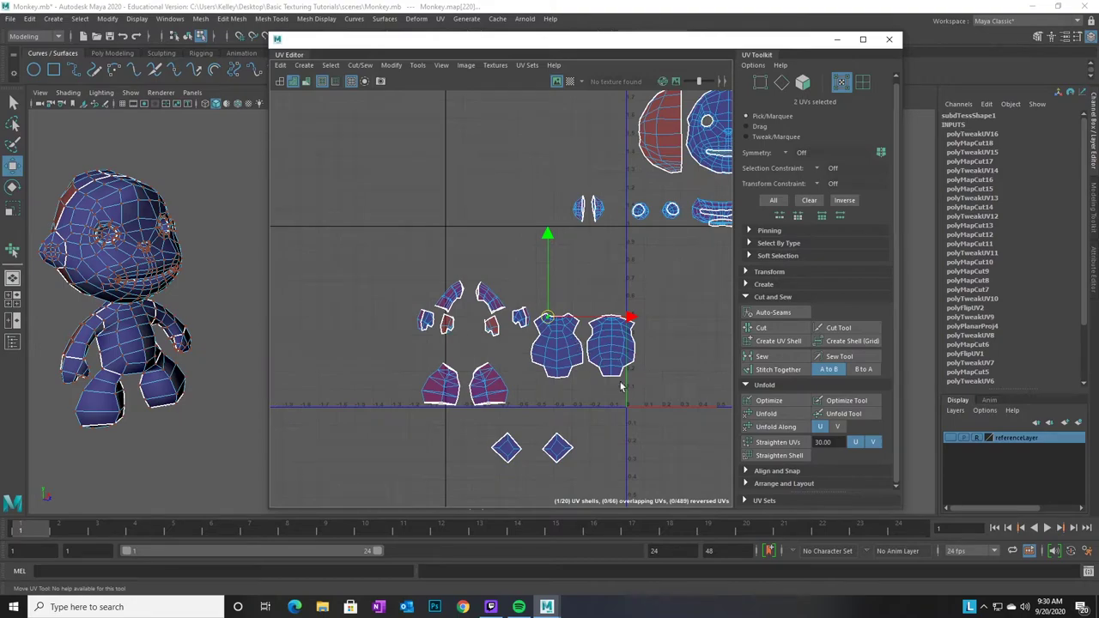
pyautogui.keyDown('alt'); pyautogui.moveTo(618, 378); pyautogui.dragTo(559, 363, button='middle'); pyautogui.keyUp('alt')
pyautogui.moveTo(636, 312); pyautogui.dragTo(433, 390)
pyautogui.moveTo(499, 363); pyautogui.dragTo(464, 385)
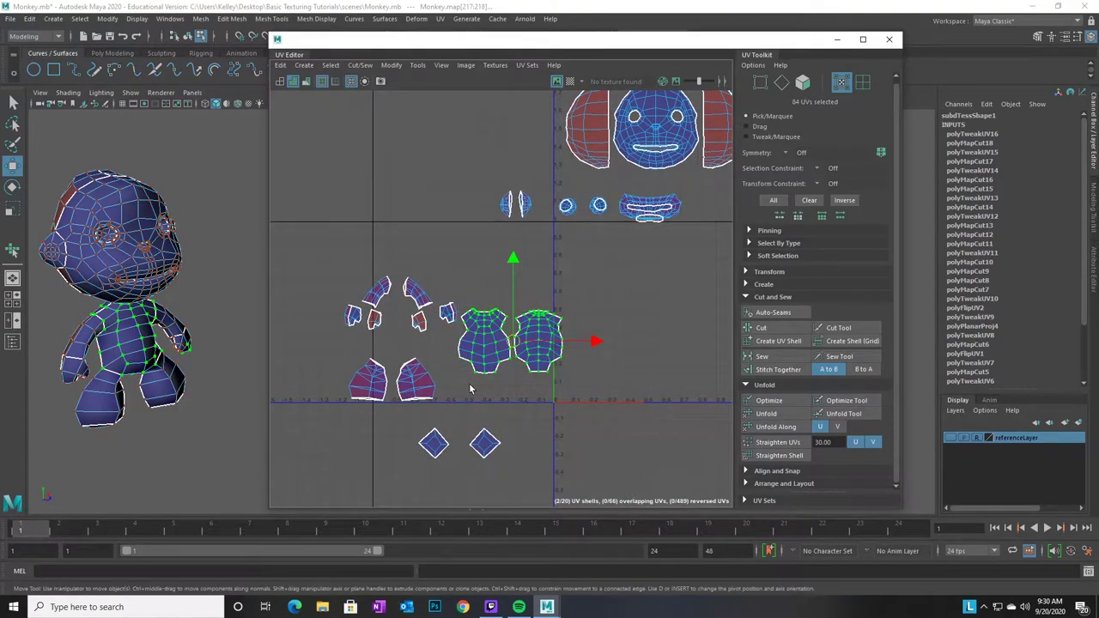
pyautogui.click(863, 82)
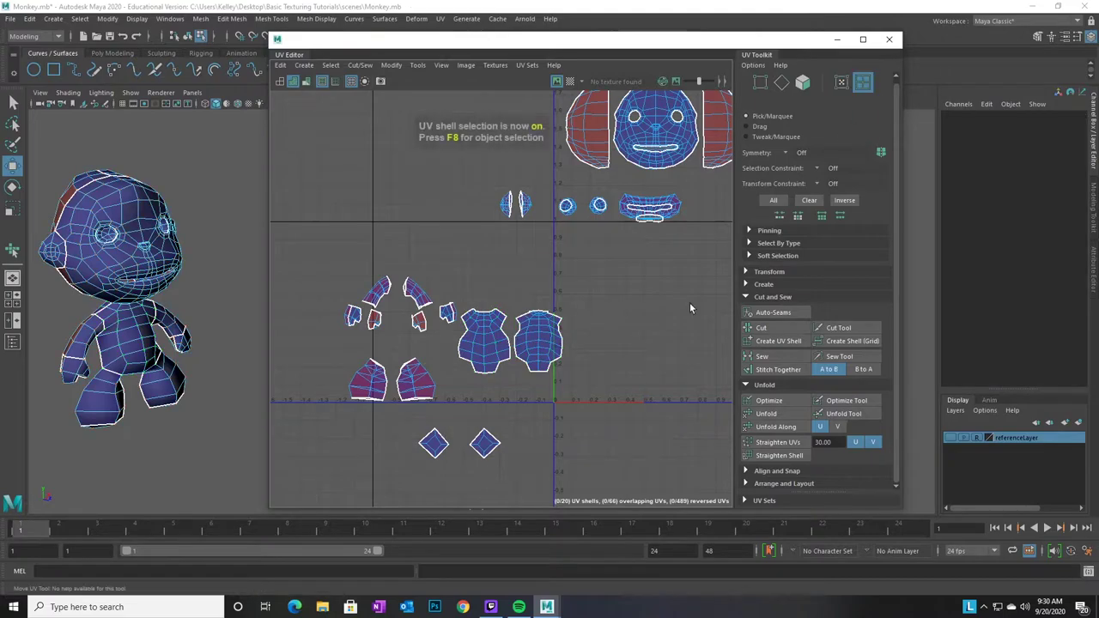
pyautogui.click(532, 345)
pyautogui.moveTo(532, 345); pyautogui.dragTo(706, 467)
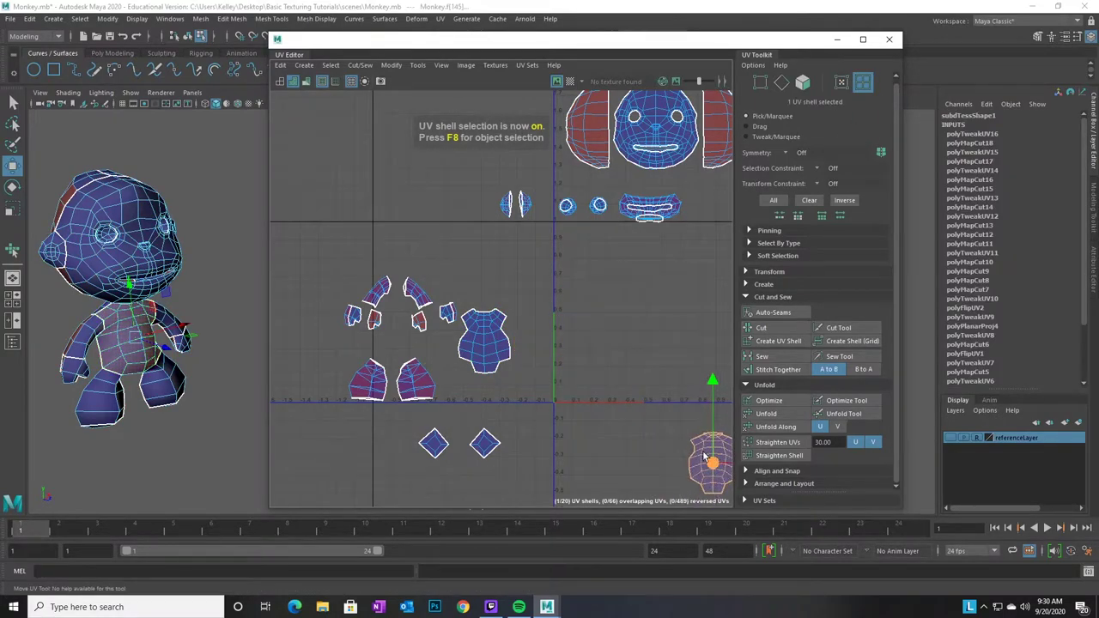
pyautogui.click(487, 345)
pyautogui.moveTo(487, 346); pyautogui.dragTo(648, 464)
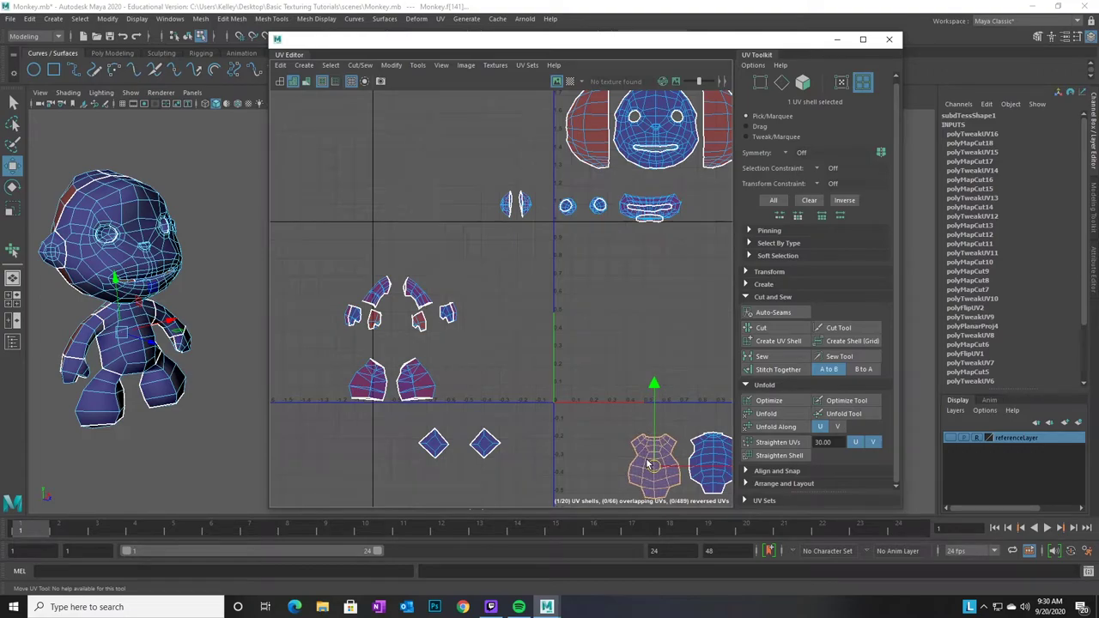
# Move the right-hand arm shell up and away from the other arm and hand shells
pyautogui.keyDown('alt'); pyautogui.moveTo(407, 451); pyautogui.dragTo(607, 460, button='right'); pyautogui.keyUp('alt')
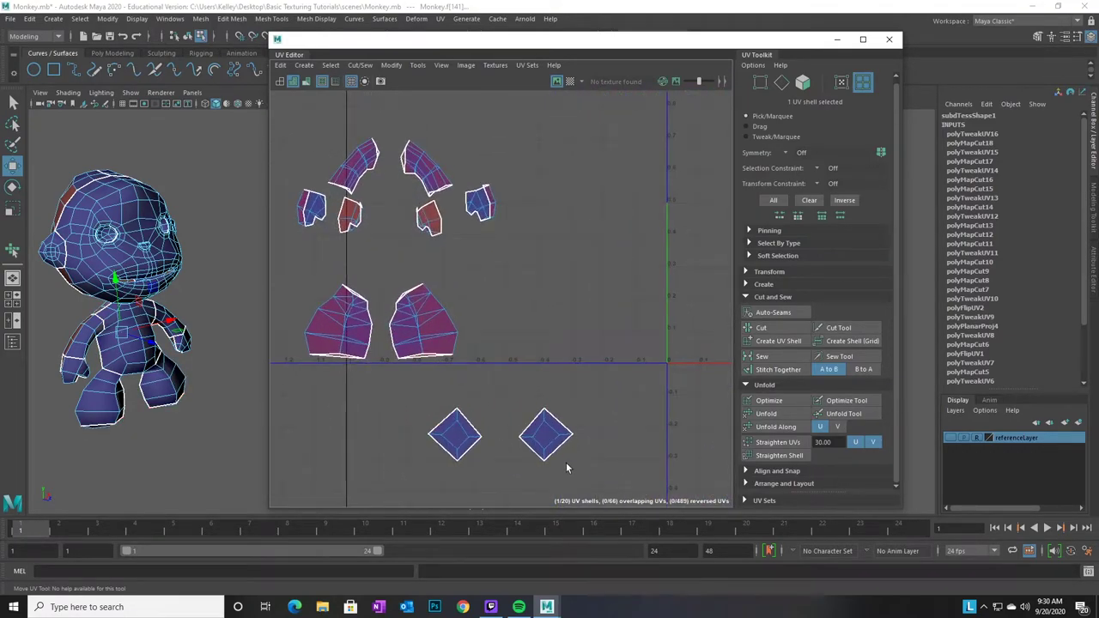
pyautogui.keyDown('alt'); pyautogui.moveTo(492, 292); pyautogui.dragTo(496, 329, button='middle'); pyautogui.keyUp('alt')
pyautogui.scroll(3, 497, 334)
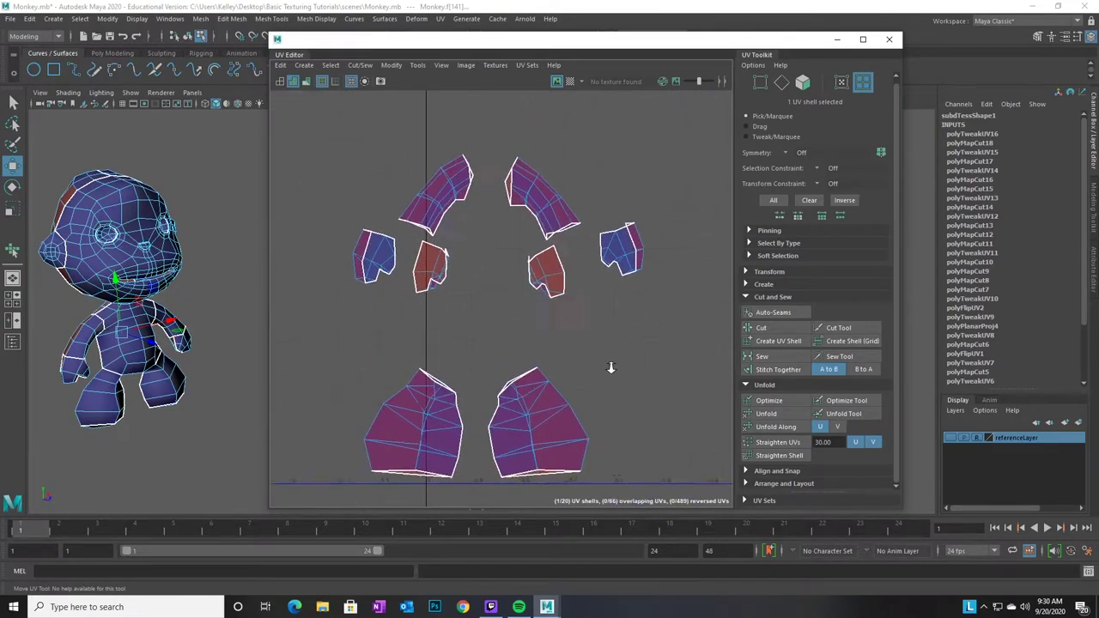
pyautogui.keyDown('alt'); pyautogui.moveTo(569, 215); pyautogui.dragTo(553, 287, button='middle'); pyautogui.keyUp('alt')
pyautogui.click(558, 286)
pyautogui.moveTo(559, 286); pyautogui.dragTo(578, 210)
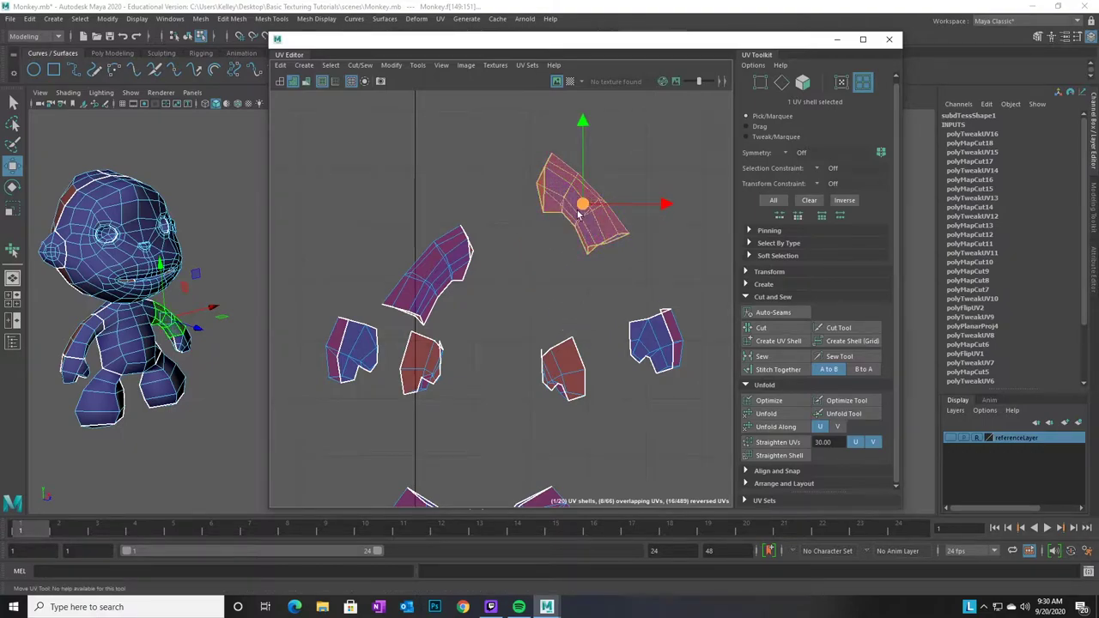
# Unfold the arm shell that was moved up, selecting all its UVs and using the Smooth tool's Unfold control
pyautogui.click(648, 277)
pyautogui.moveTo(593, 221); pyautogui.dragTo(640, 226, button='right')
pyautogui.moveTo(666, 287); pyautogui.dragTo(516, 128)
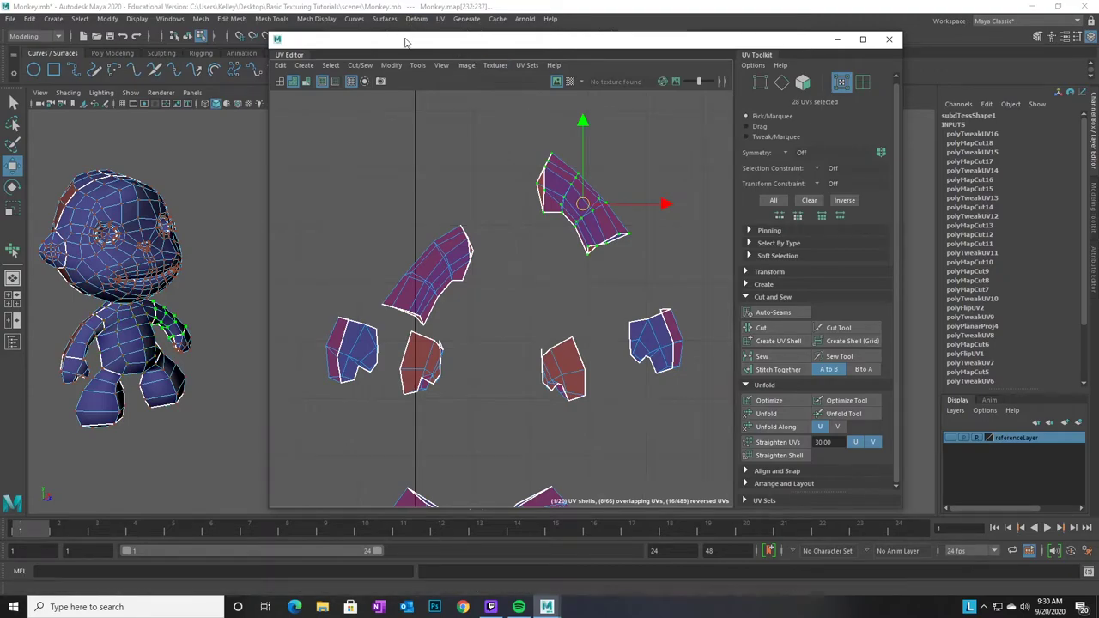
pyautogui.click(417, 65)
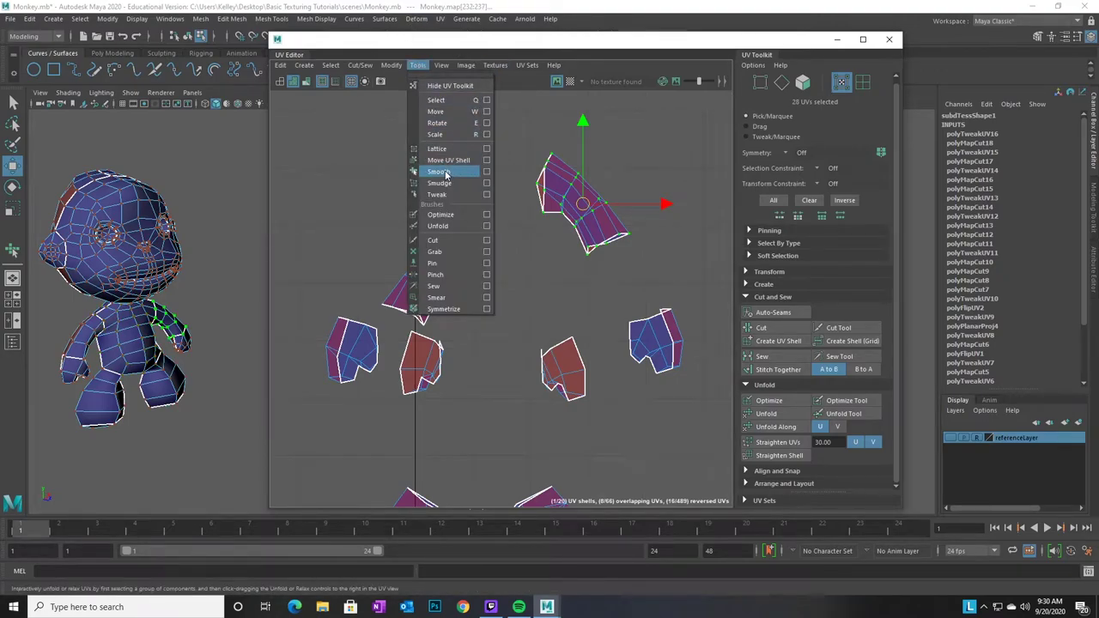
pyautogui.click(444, 172)
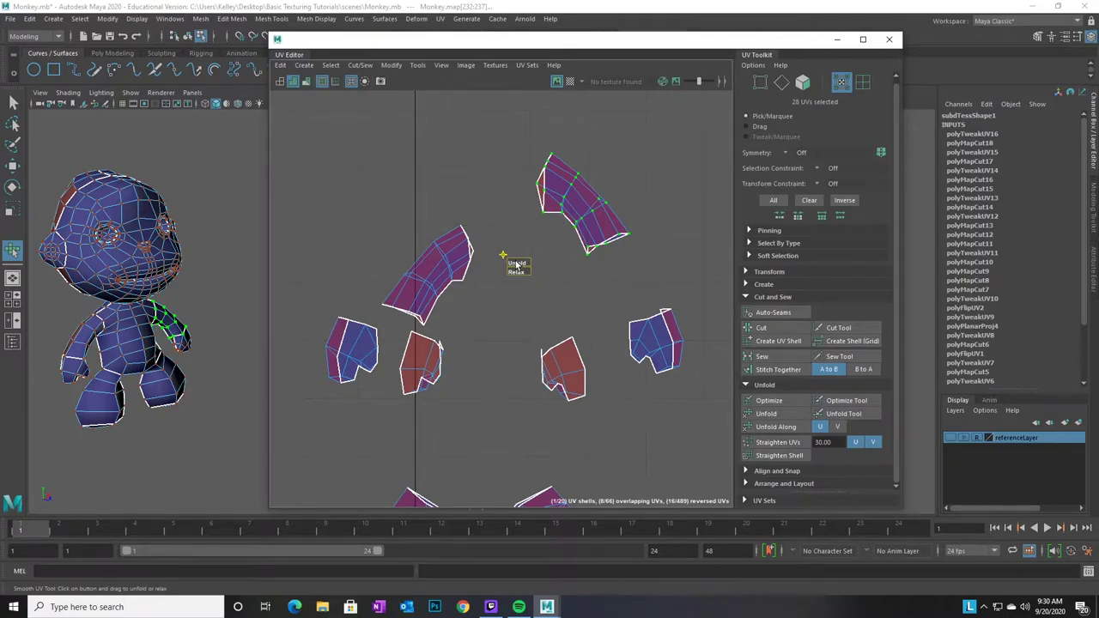
pyautogui.moveTo(516, 263); pyautogui.dragTo(690, 262)
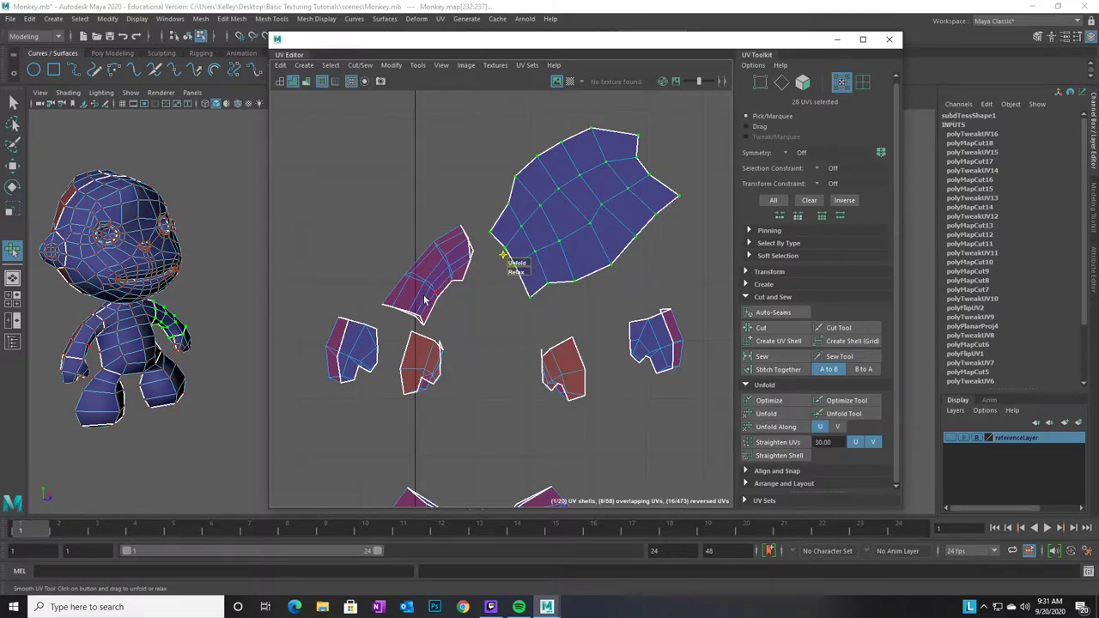
# Unfold the other arm shell with the Smooth tool and move it clear of the hands, level with the first arm shell
pyautogui.moveTo(429, 282); pyautogui.dragTo(468, 281, button='right')
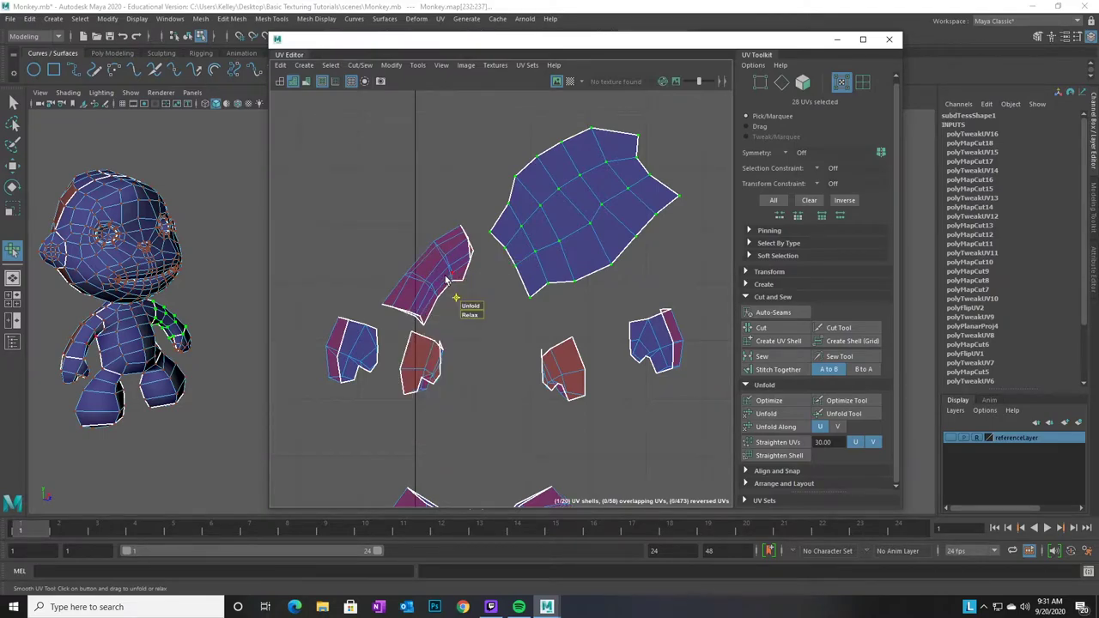
pyautogui.moveTo(342, 212)
pyautogui.mouseDown()
pyautogui.moveTo(486, 320)
pyautogui.moveTo(485, 337)
pyautogui.mouseUp()
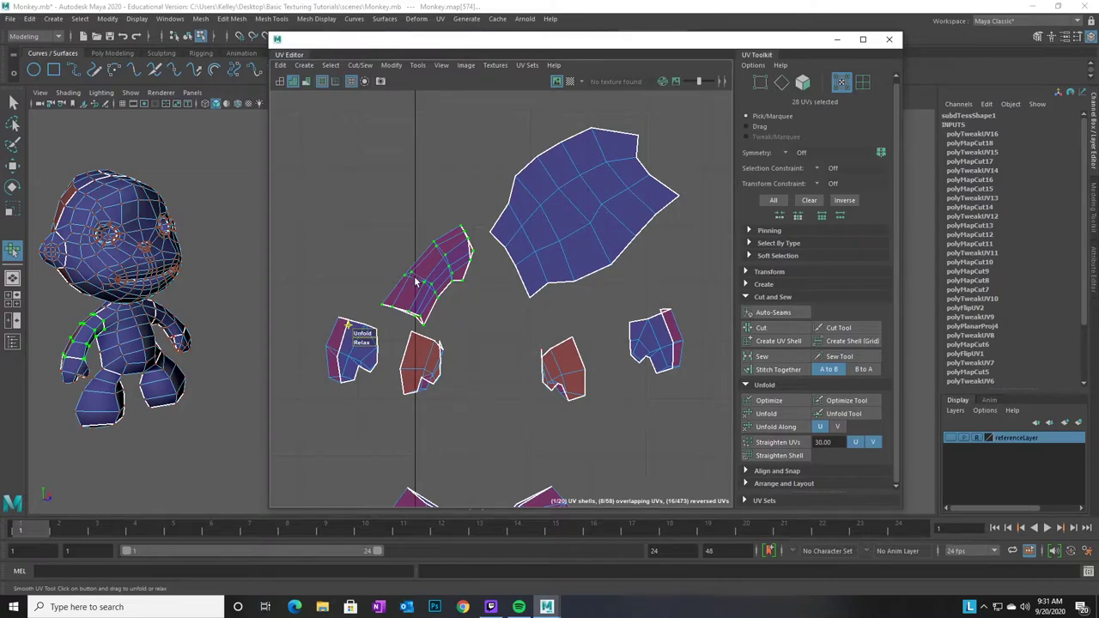
pyautogui.click(417, 65)
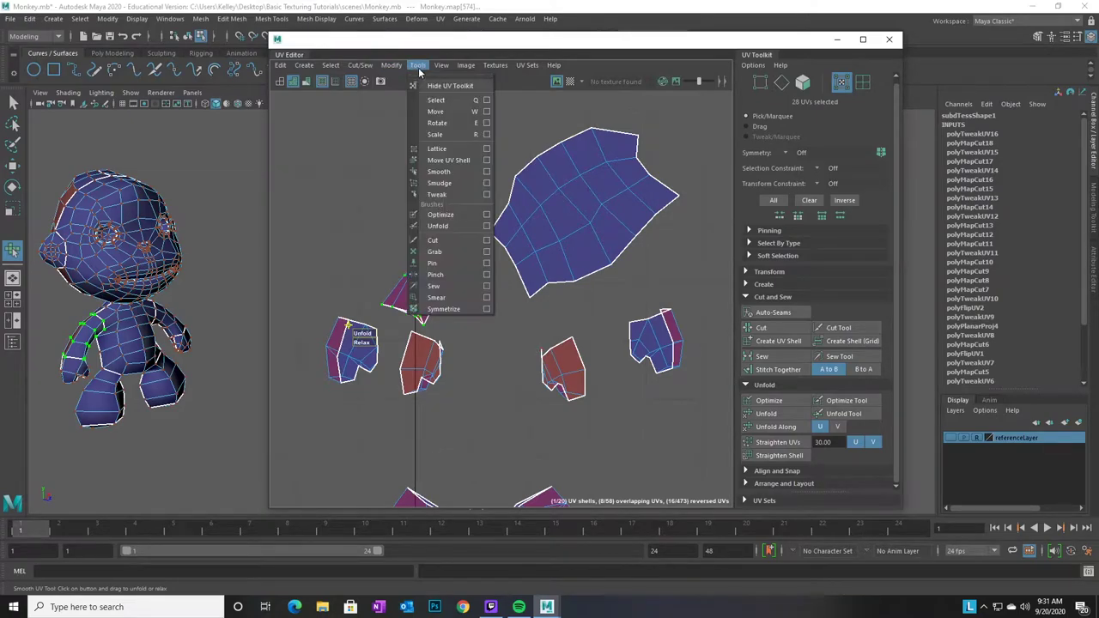
pyautogui.click(439, 172)
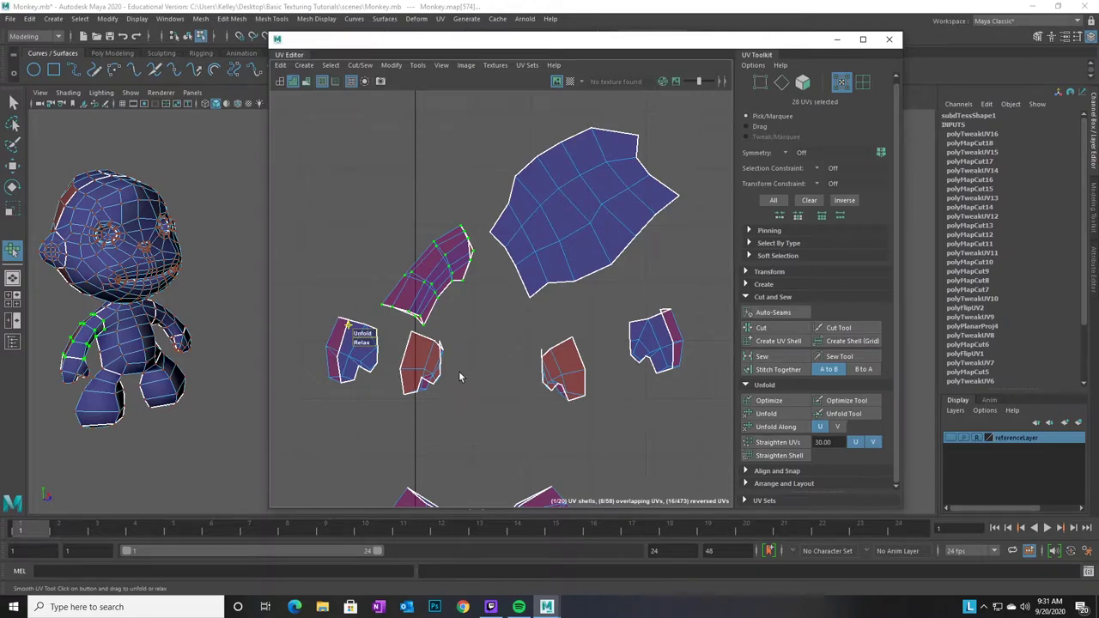
pyautogui.moveTo(363, 338); pyautogui.dragTo(538, 330)
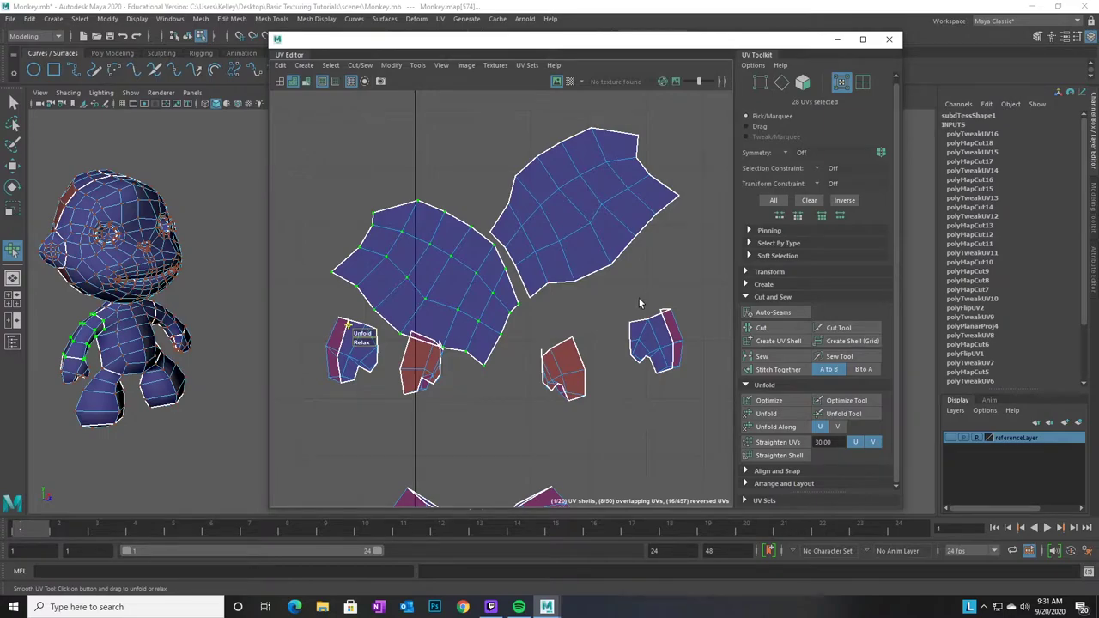
pyautogui.press('w')
pyautogui.moveTo(422, 286); pyautogui.dragTo(384, 207)
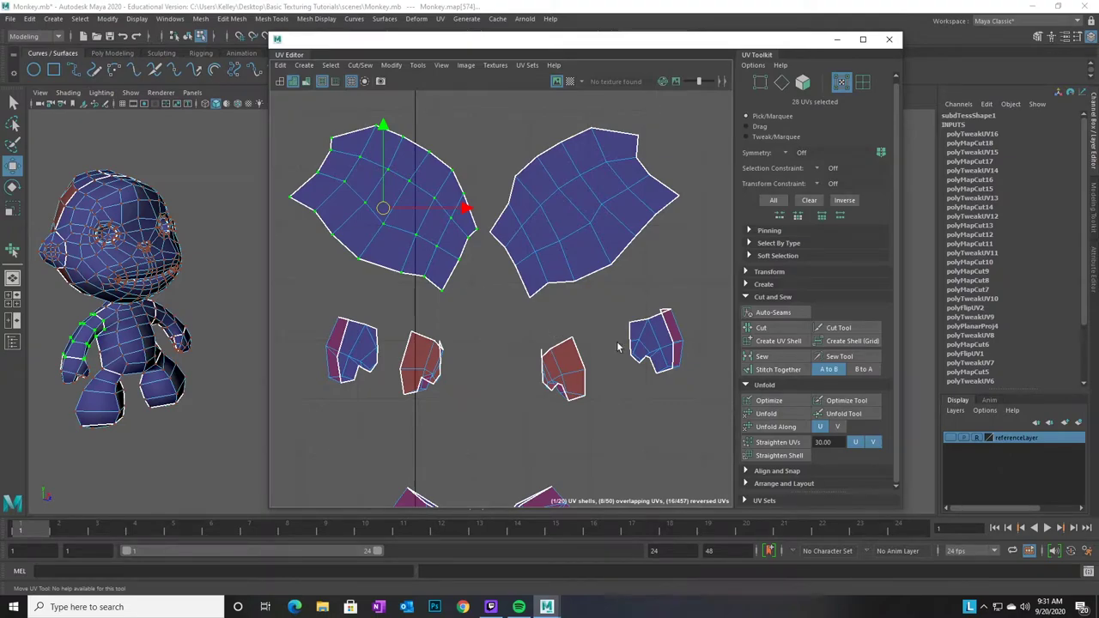
# Try to move both arm shells together from a UV marquee selection, and undo the move
pyautogui.scroll(-5, 610, 409)
pyautogui.keyDown('alt'); pyautogui.moveTo(611, 409); pyautogui.dragTo(581, 299, button='middle'); pyautogui.keyUp('alt')
pyautogui.moveTo(422, 143); pyautogui.dragTo(699, 279)
pyautogui.keyDown('alt'); pyautogui.moveTo(579, 371); pyautogui.dragTo(530, 361, button='middle'); pyautogui.keyUp('alt')
pyautogui.keyDown('alt'); pyautogui.moveTo(599, 398); pyautogui.dragTo(534, 363, button='right'); pyautogui.keyUp('alt')
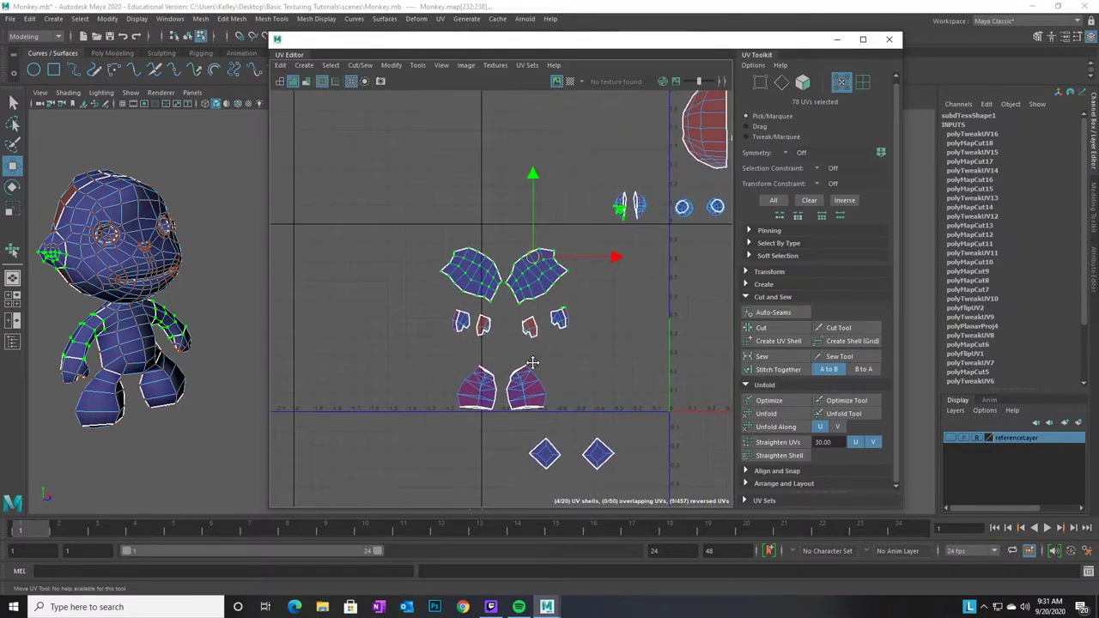
pyautogui.keyDown('alt'); pyautogui.moveTo(533, 363); pyautogui.dragTo(499, 309, button='middle'); pyautogui.keyUp('alt')
pyautogui.moveTo(478, 234); pyautogui.dragTo(460, 203)
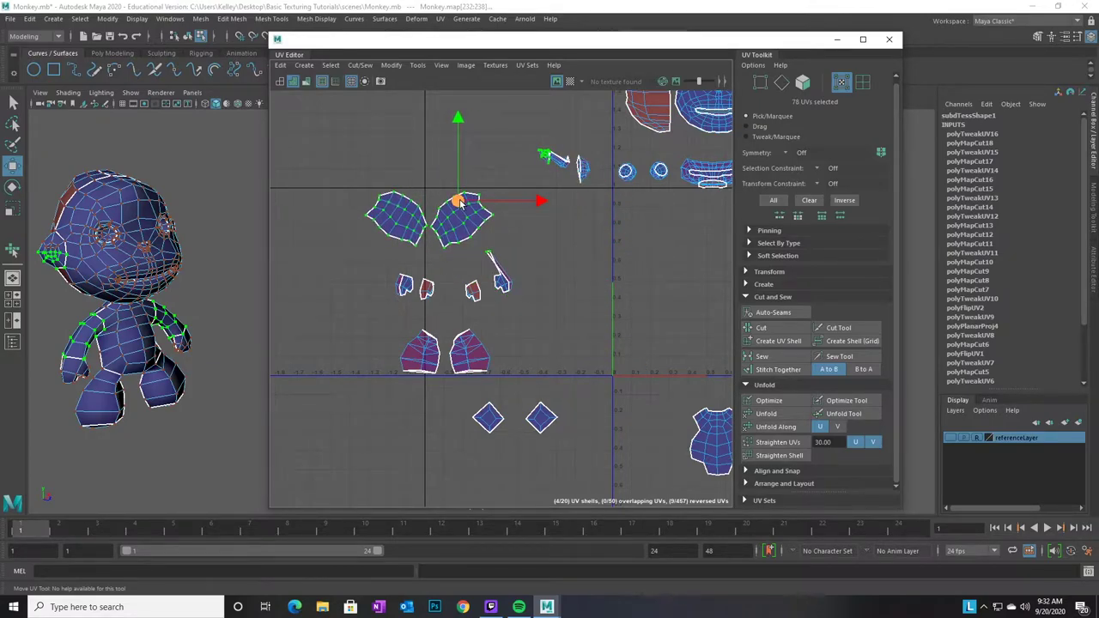
pyautogui.hotkey('ctrl', 'z')
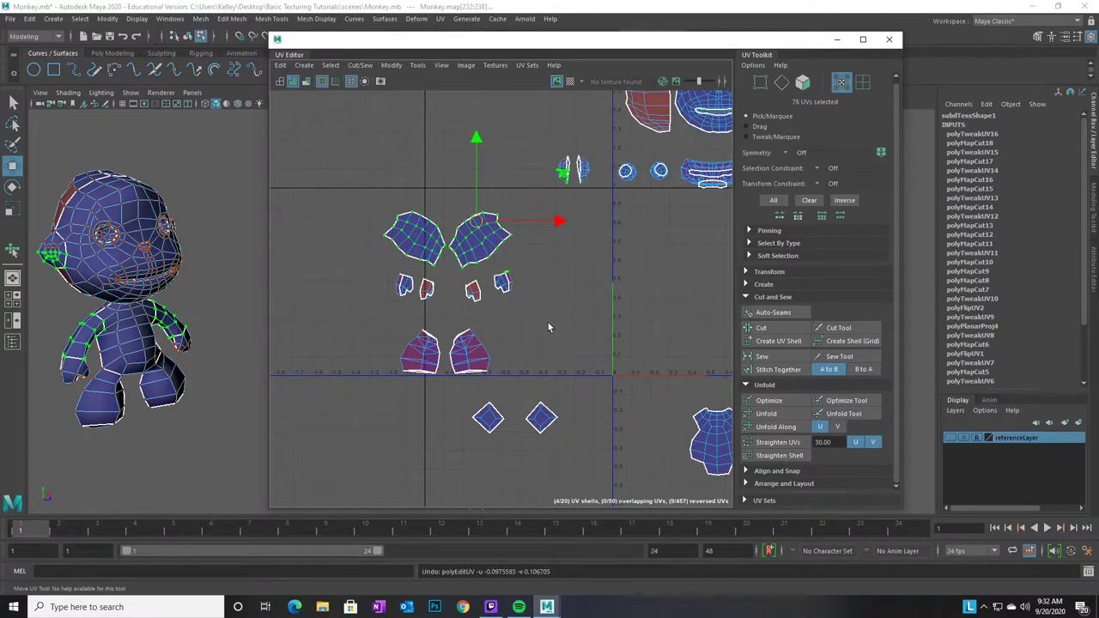
# Move the two arm shells one by one below the 0–1 UV tile beside the torso shells, using UV shell selection
pyautogui.click(863, 81)
pyautogui.click(481, 255)
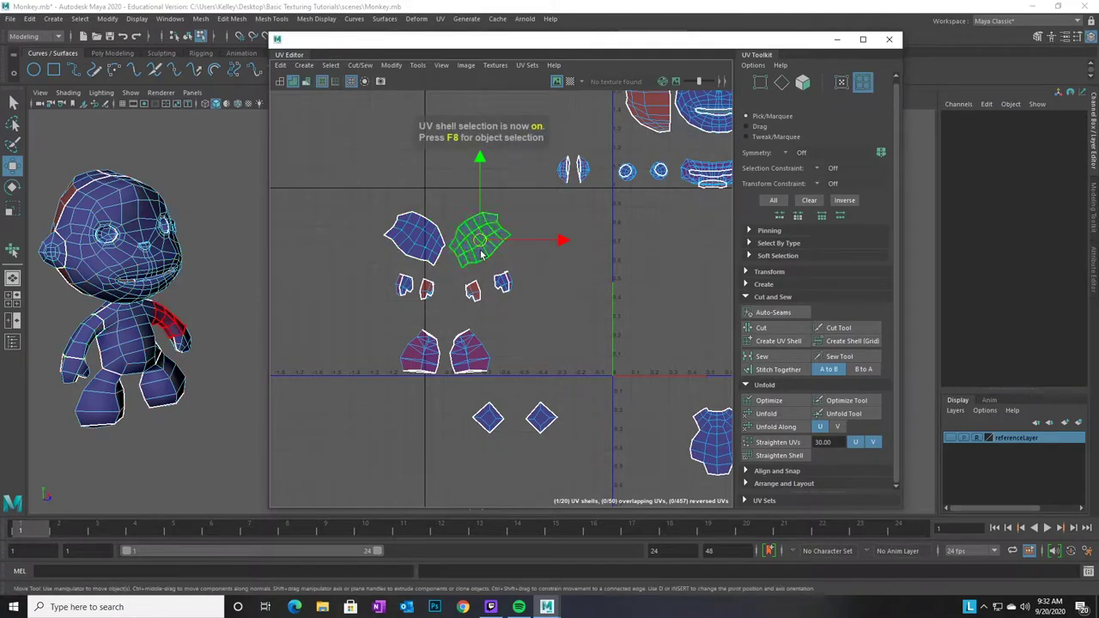
pyautogui.moveTo(480, 241); pyautogui.dragTo(653, 408)
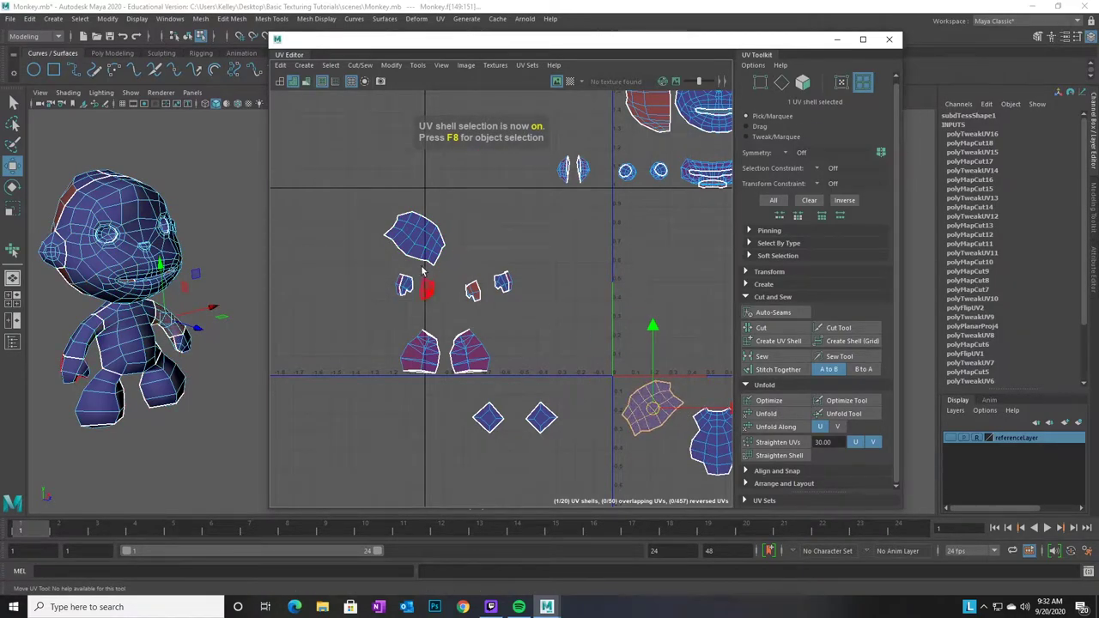
pyautogui.click(415, 241)
pyautogui.moveTo(414, 240); pyautogui.dragTo(651, 471)
# Tear off the UV tools list as a floating window and unfold the outermost right-hand hand shell with the Smooth tool
pyautogui.keyDown('alt'); pyautogui.moveTo(425, 396); pyautogui.dragTo(573, 386, button='right'); pyautogui.keyUp('alt')
pyautogui.keyDown('alt'); pyautogui.moveTo(579, 245); pyautogui.dragTo(545, 352, button='middle'); pyautogui.keyUp('alt')
pyautogui.keyDown('alt'); pyautogui.moveTo(430, 332); pyautogui.dragTo(586, 343, button='right'); pyautogui.keyUp('alt')
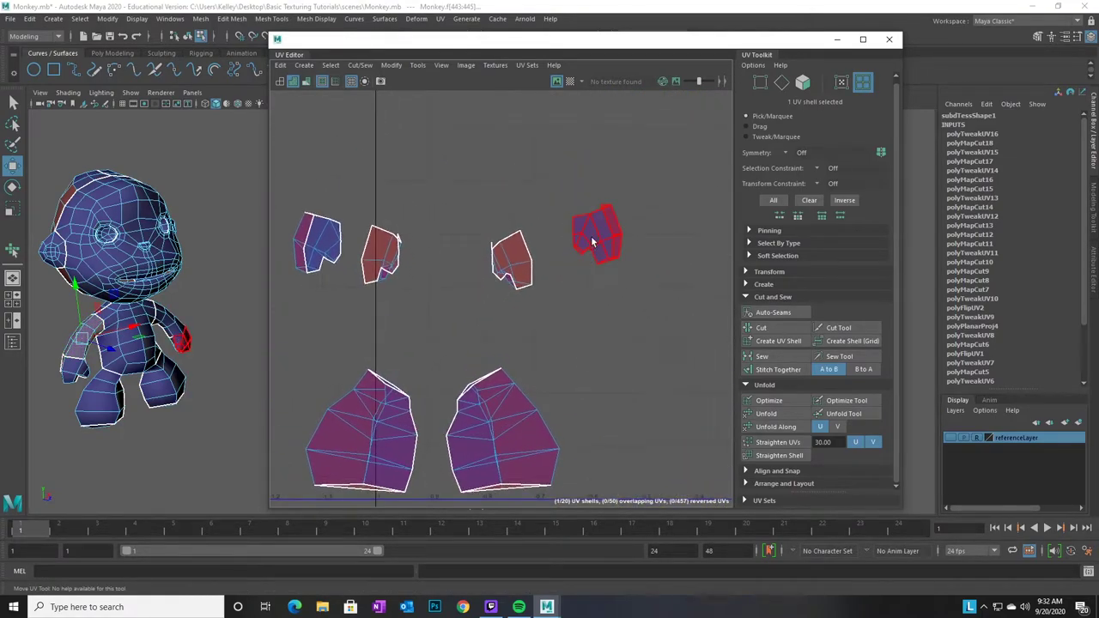
pyautogui.click(592, 243)
pyautogui.moveTo(628, 267); pyautogui.dragTo(646, 176, button='right')
pyautogui.moveTo(652, 158); pyautogui.dragTo(559, 307)
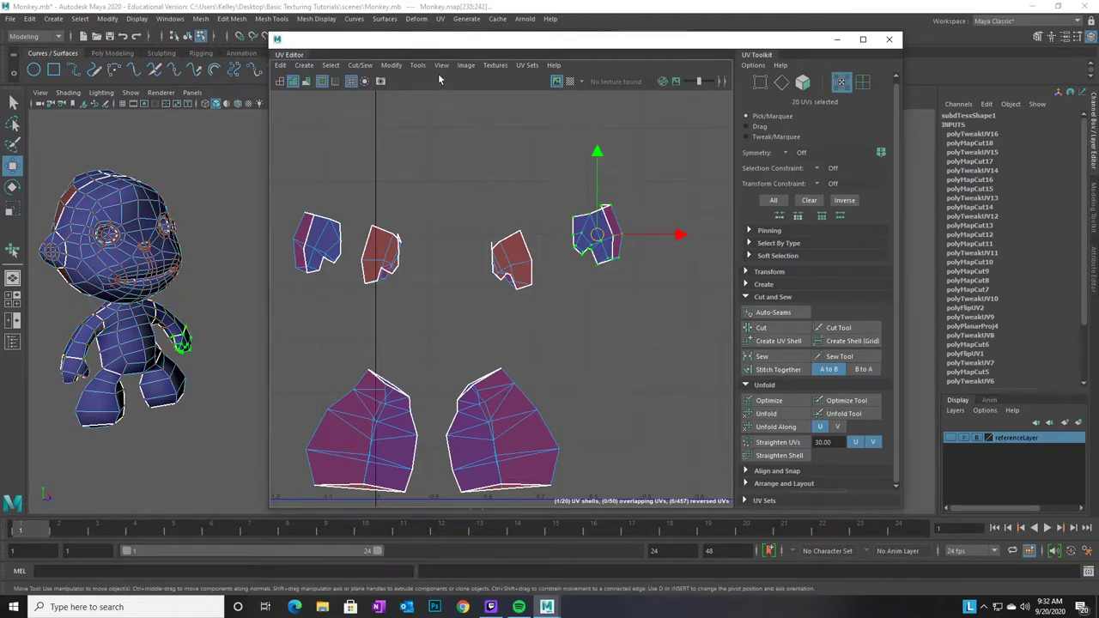
pyautogui.click(421, 66)
pyautogui.click(448, 73)
pyautogui.moveTo(449, 69); pyautogui.dragTo(763, 43)
pyautogui.click(753, 141)
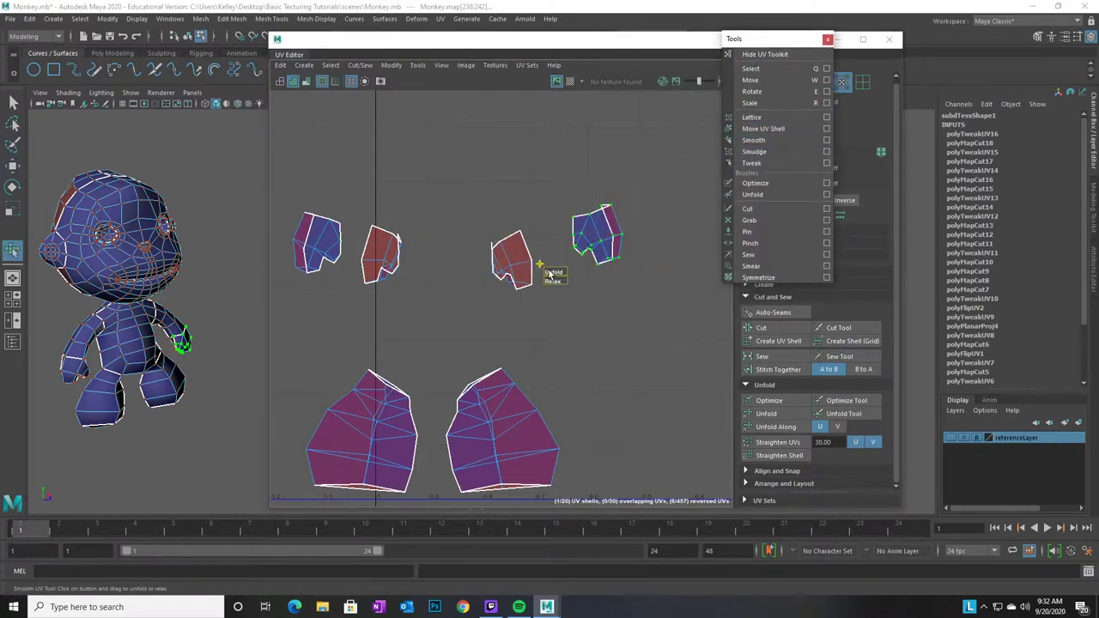
pyautogui.moveTo(550, 274); pyautogui.dragTo(693, 293)
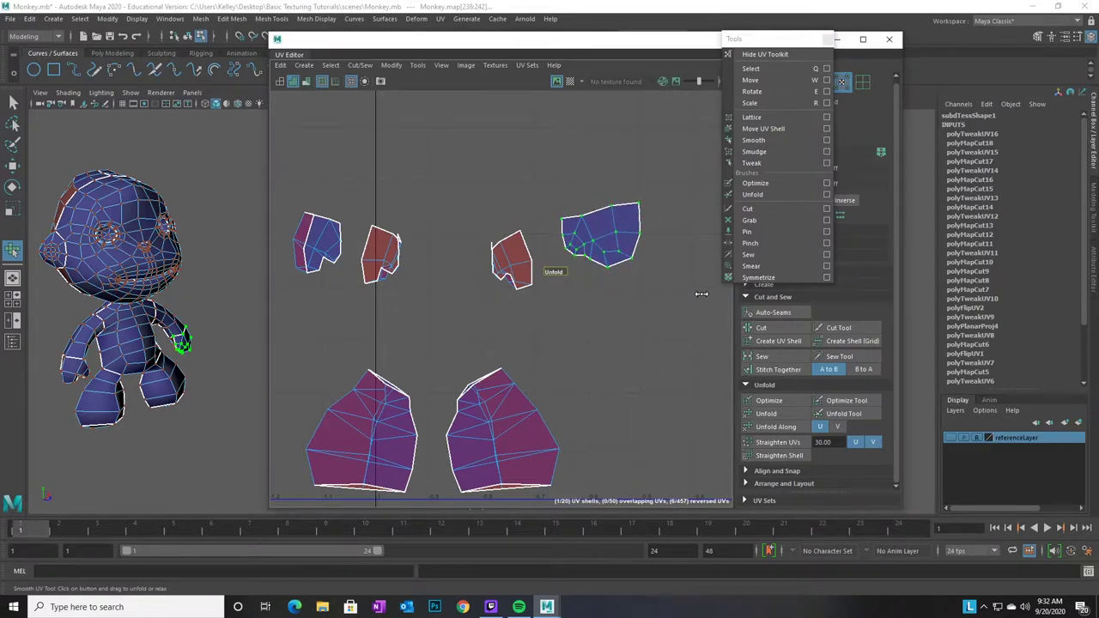
# Unfold the neighbouring inner hand shell with the Smooth tool and scale it down to about the outer shell's size
pyautogui.moveTo(444, 189); pyautogui.dragTo(558, 310)
pyautogui.moveTo(480, 296); pyautogui.dragTo(697, 313)
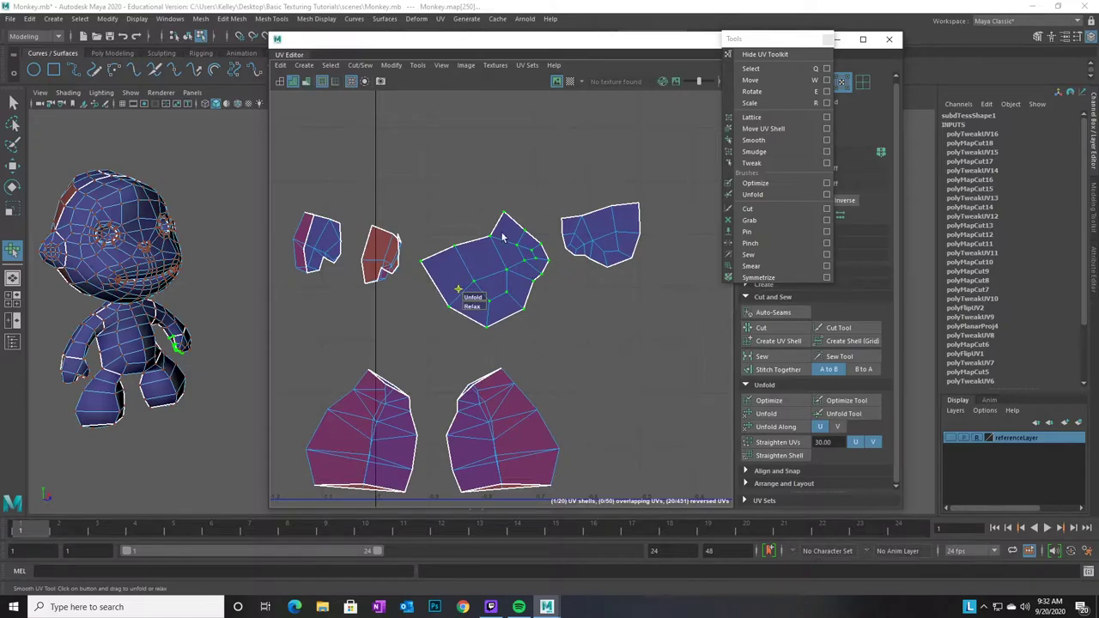
pyautogui.press('r')
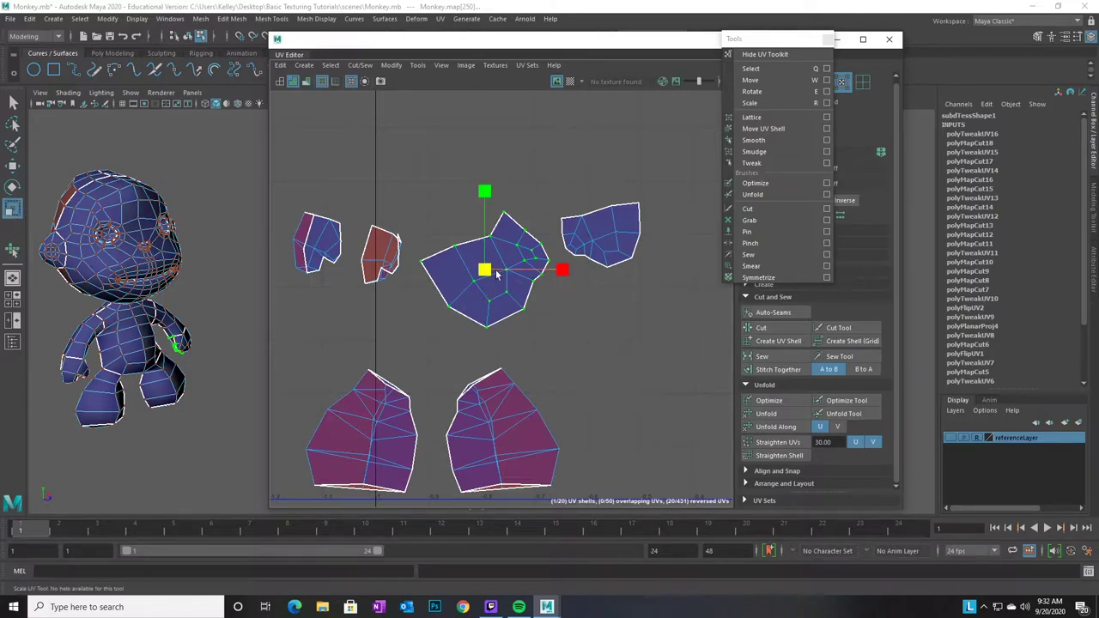
pyautogui.moveTo(485, 271); pyautogui.dragTo(519, 271)
pyautogui.press('w')
# Unfold the outer shell of the opposite hand with the Smooth tool
pyautogui.keyDown('alt'); pyautogui.moveTo(452, 319); pyautogui.dragTo(607, 314, button='middle'); pyautogui.keyUp('alt')
pyautogui.moveTo(409, 170); pyautogui.dragTo(504, 297)
pyautogui.click(767, 143)
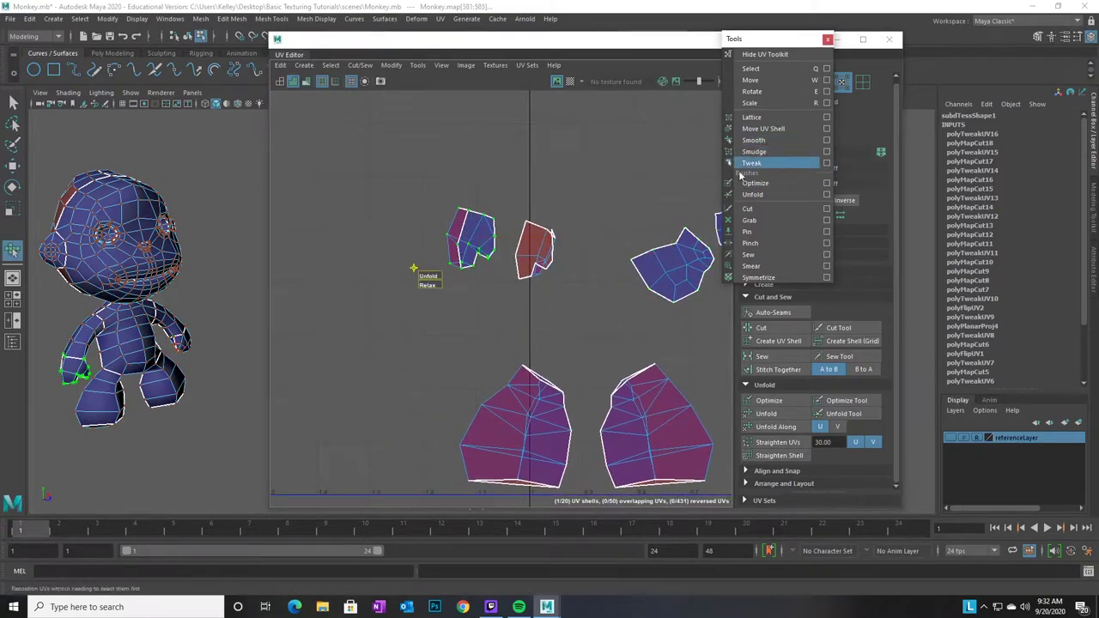
pyautogui.moveTo(428, 281); pyautogui.dragTo(550, 275)
# Unfold the opposite hand's inner shell with the Smooth tool and scale it down to match the other hand shells
pyautogui.moveTo(582, 193); pyautogui.dragTo(738, 302)
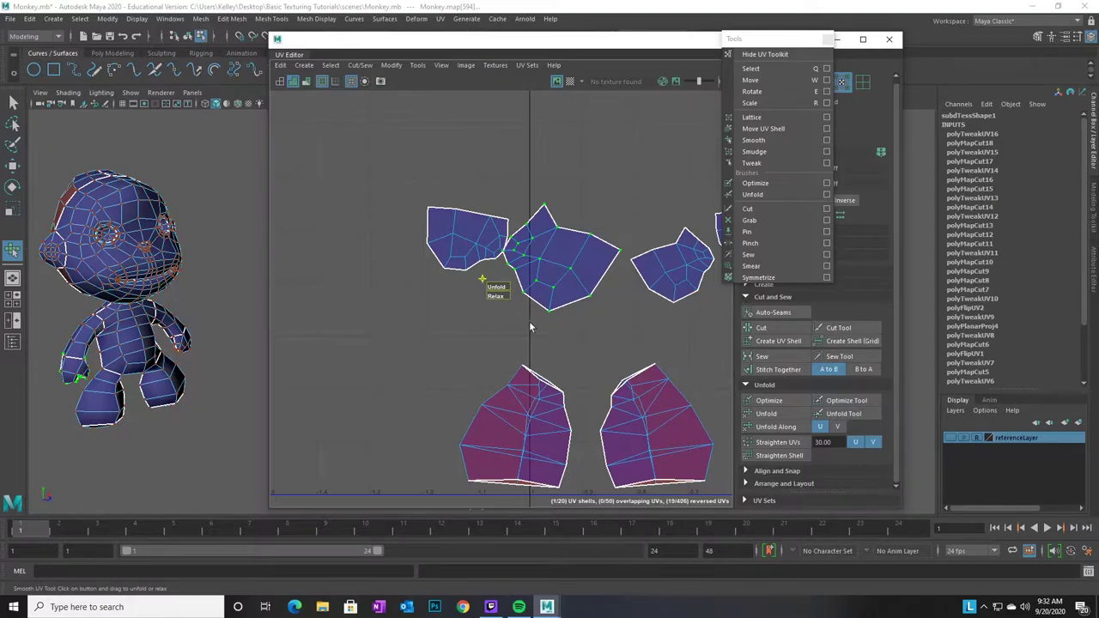
pyautogui.press('r')
pyautogui.moveTo(560, 257); pyautogui.dragTo(538, 261)
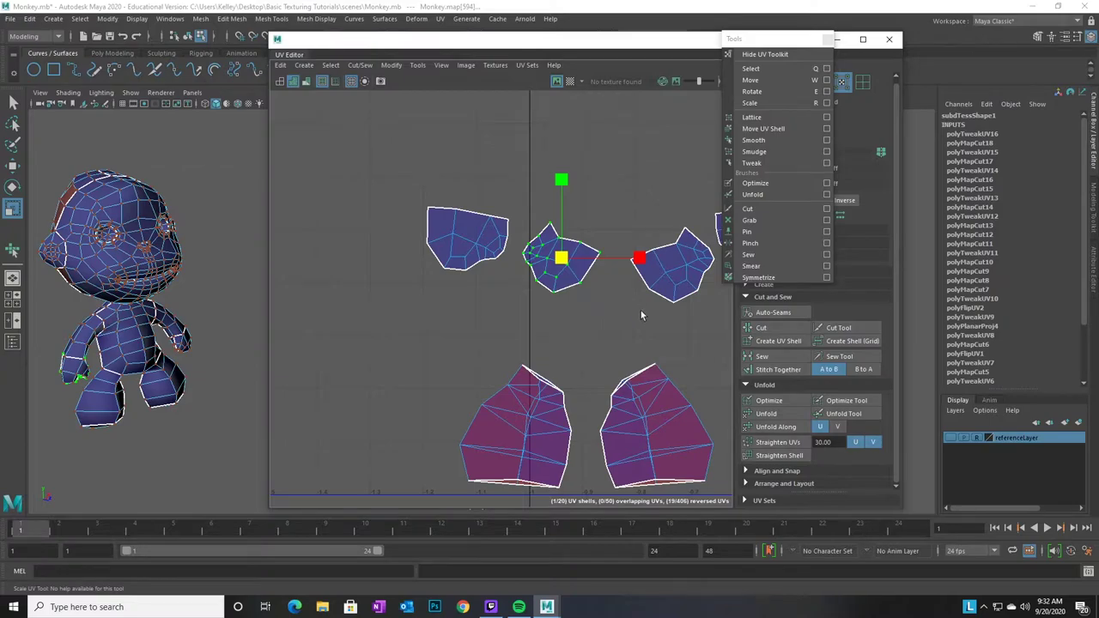
# Move the four hand shells below the arm and torso shells, and bring the two diamond-shaped sole shells next to them
pyautogui.scroll(-3, 635, 312)
pyautogui.keyDown('alt'); pyautogui.moveTo(636, 312); pyautogui.dragTo(539, 291, button='middle'); pyautogui.keyUp('alt')
pyautogui.moveTo(336, 145); pyautogui.dragTo(676, 279)
pyautogui.keyDown('alt'); pyautogui.moveTo(675, 323); pyautogui.dragTo(567, 295, button='middle'); pyautogui.keyUp('alt')
pyautogui.keyDown('alt'); pyautogui.moveTo(569, 296); pyautogui.dragTo(493, 316, button='right'); pyautogui.keyUp('alt')
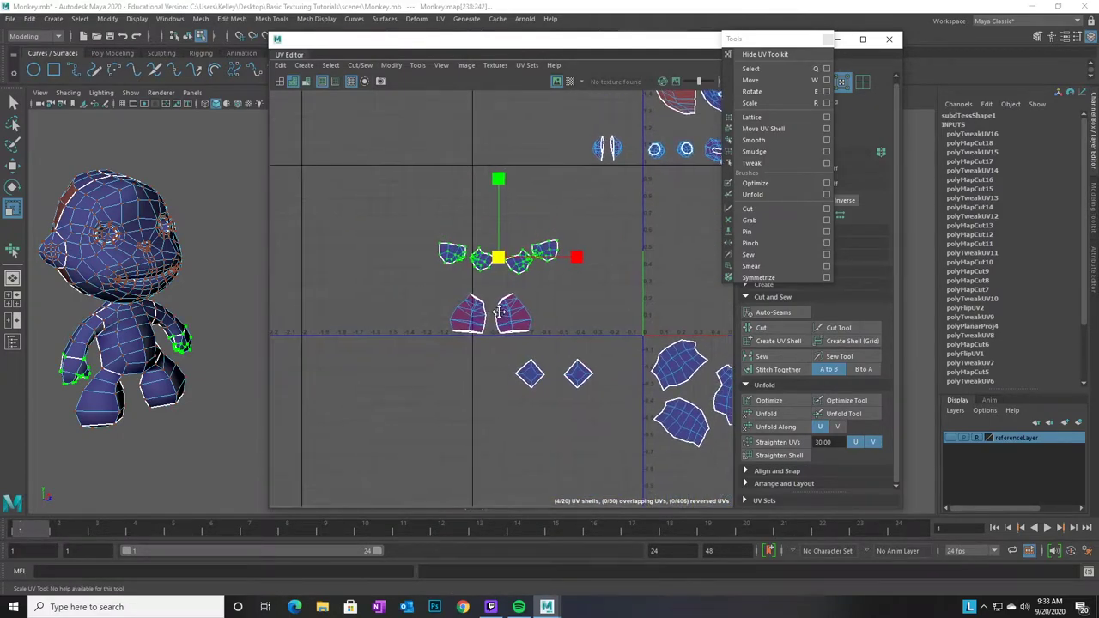
pyautogui.keyDown('alt'); pyautogui.moveTo(493, 316); pyautogui.dragTo(380, 280, button='middle'); pyautogui.keyUp('alt')
pyautogui.press('w')
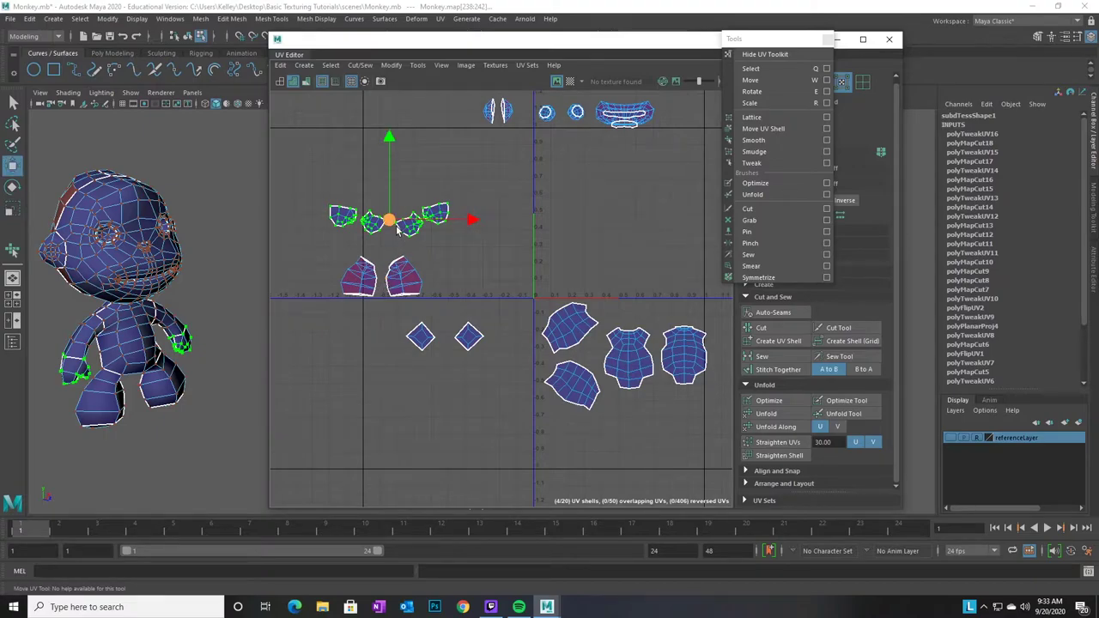
pyautogui.moveTo(389, 220); pyautogui.dragTo(631, 444)
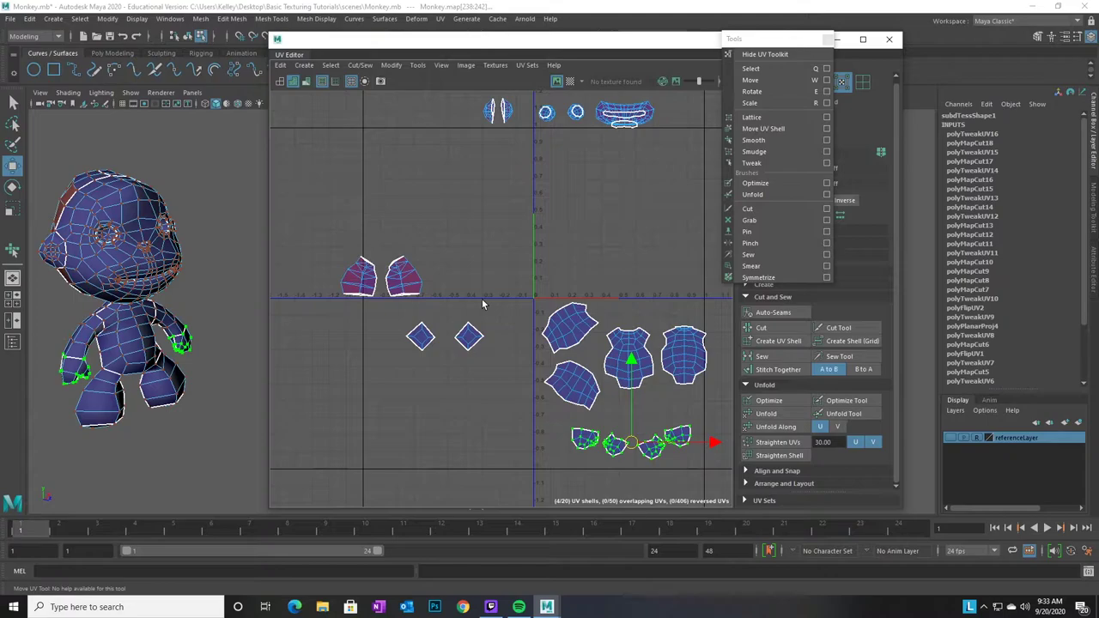
pyautogui.moveTo(421, 346); pyautogui.dragTo(394, 313)
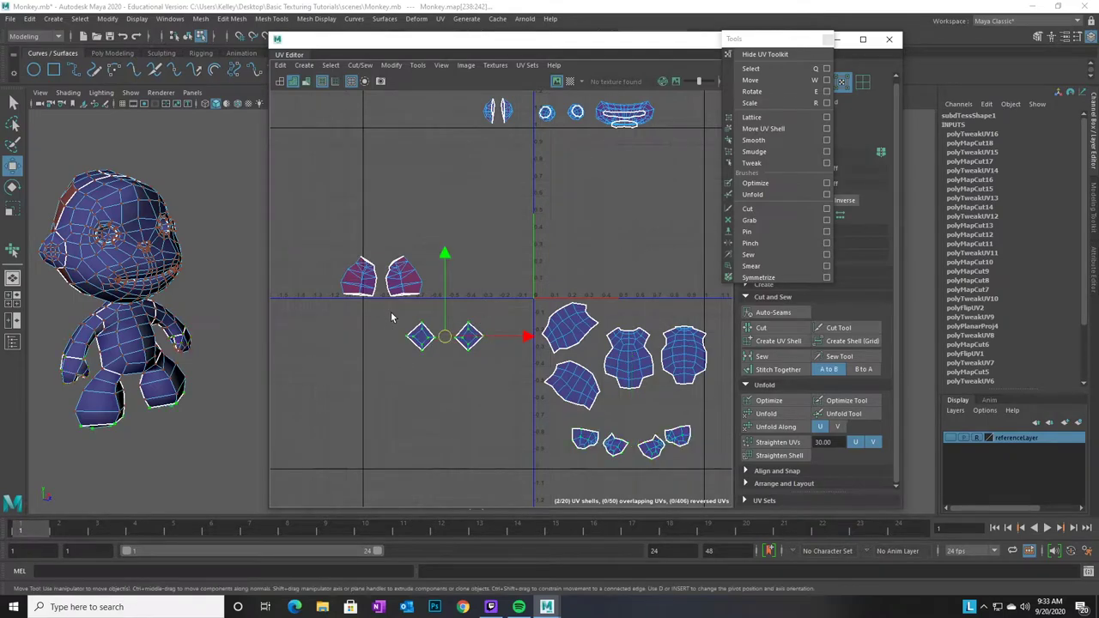
pyautogui.moveTo(445, 336); pyautogui.dragTo(523, 425)
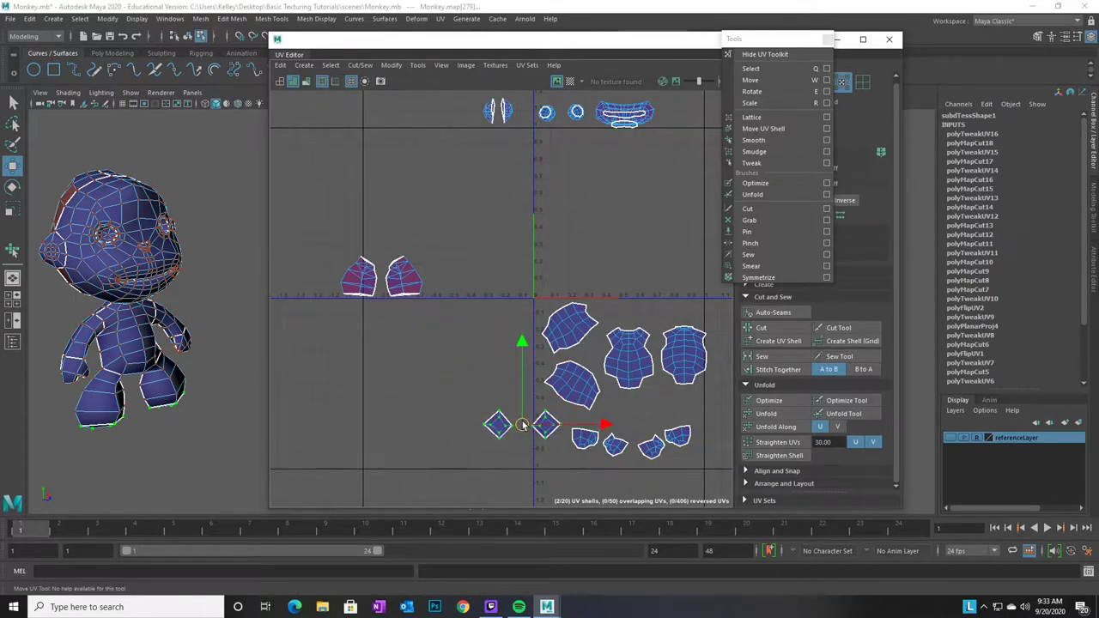
# Try to unfold the right-hand leg shell with the Smooth tool
pyautogui.keyDown('alt'); pyautogui.moveTo(397, 357); pyautogui.dragTo(546, 350, button='middle'); pyautogui.keyUp('alt')
pyautogui.keyDown('alt'); pyautogui.moveTo(546, 349); pyautogui.dragTo(642, 387, button='right'); pyautogui.keyUp('alt')
pyautogui.keyDown('alt'); pyautogui.moveTo(642, 386); pyautogui.dragTo(578, 477, button='middle'); pyautogui.keyUp('alt')
pyautogui.moveTo(596, 225); pyautogui.dragTo(464, 378)
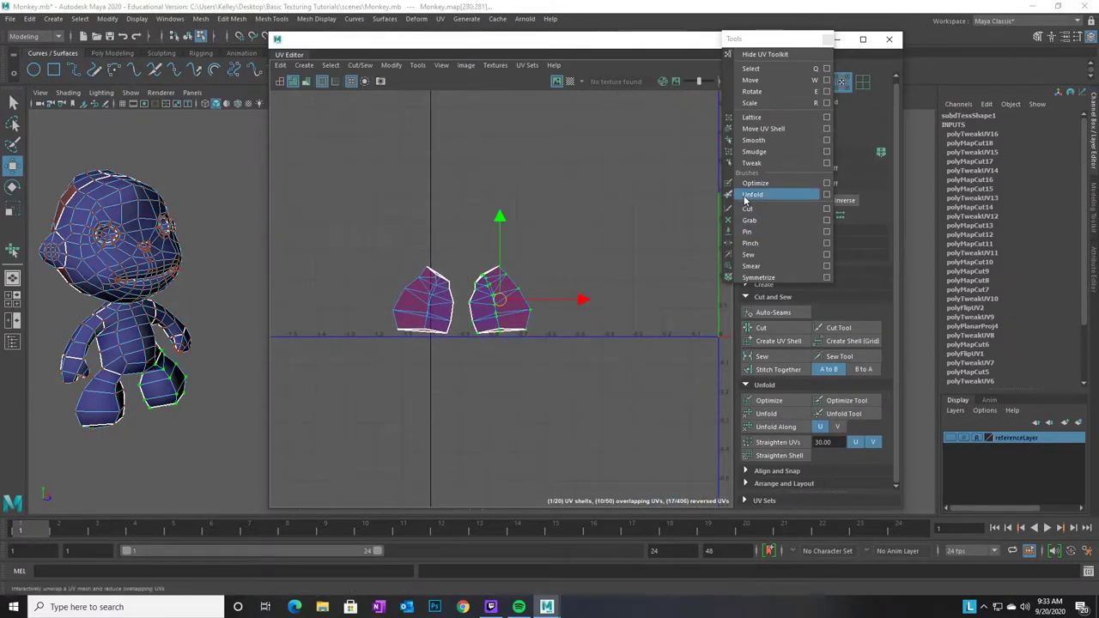
pyautogui.click(756, 151)
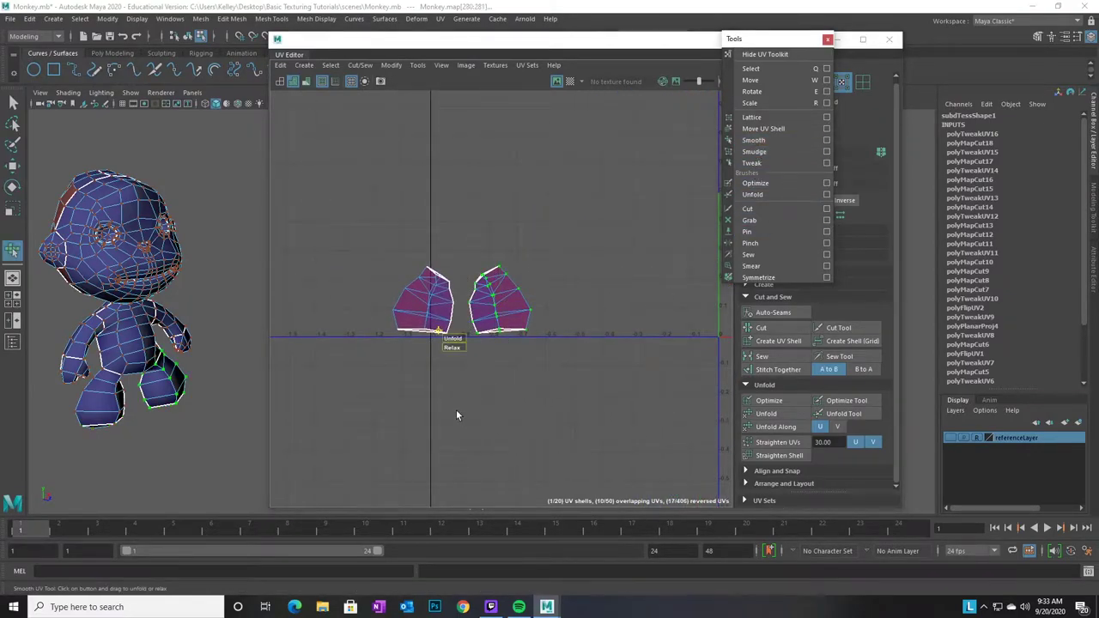
pyautogui.scroll(3, 457, 411)
pyautogui.moveTo(457, 298); pyautogui.dragTo(307, 292)
pyautogui.moveTo(457, 301); pyautogui.dragTo(419, 298)
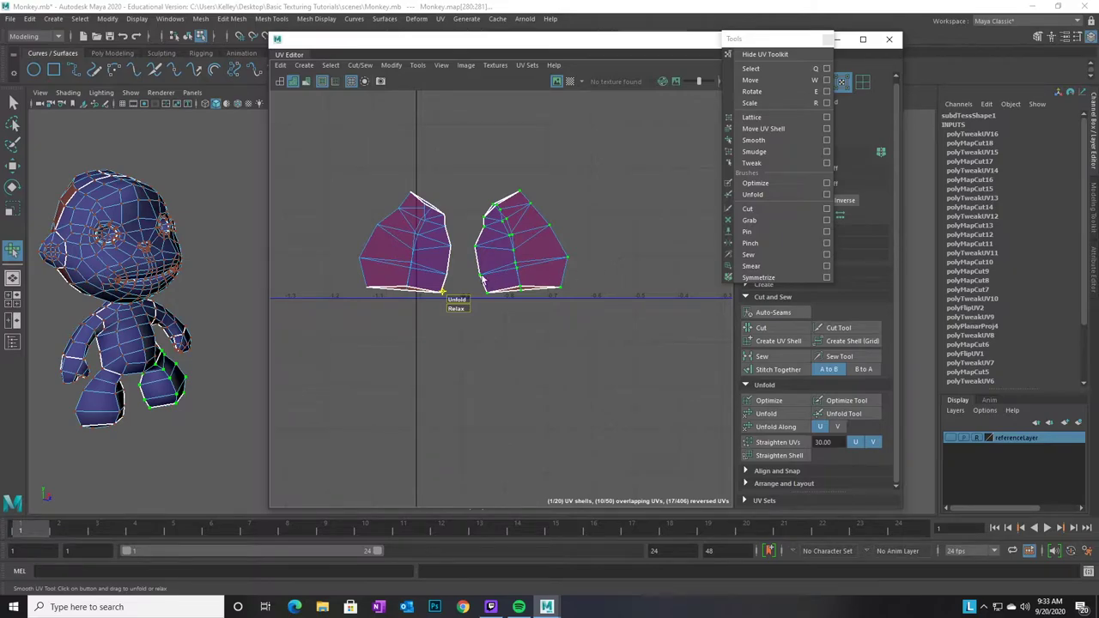
# Examine the leg shells in the UV layout and the seams around the monkey's legs and feet on the 3D model
pyautogui.keyDown('alt'); pyautogui.moveTo(552, 381); pyautogui.dragTo(589, 381, button='right'); pyautogui.keyUp('alt')
pyautogui.keyDown('alt'); pyautogui.moveTo(589, 301); pyautogui.dragTo(541, 406, button='middle'); pyautogui.keyUp('alt')
pyautogui.rightClick(536, 347)
pyautogui.moveTo(535, 330); pyautogui.dragTo(536, 316, button='right')
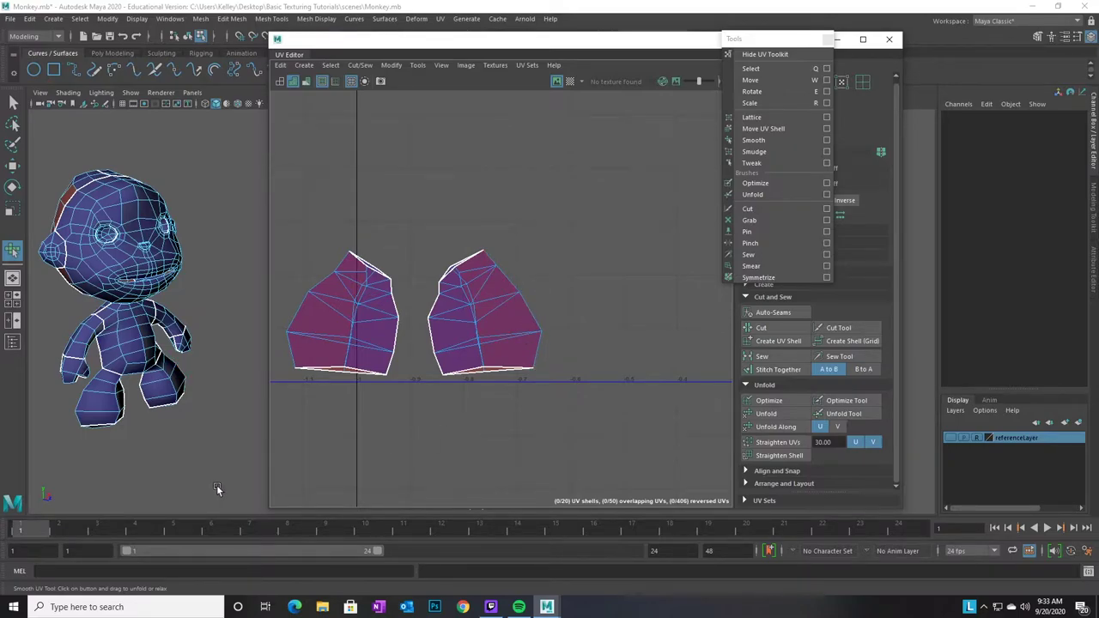
pyautogui.keyDown('alt'); pyautogui.moveTo(197, 455); pyautogui.dragTo(206, 416); pyautogui.keyUp('alt')
pyautogui.keyDown('alt'); pyautogui.moveTo(205, 419); pyautogui.dragTo(78, 458, button='middle'); pyautogui.keyUp('alt')
pyautogui.keyDown('alt'); pyautogui.moveTo(196, 423); pyautogui.dragTo(149, 430); pyautogui.keyUp('alt')
pyautogui.keyDown('alt'); pyautogui.moveTo(148, 430); pyautogui.dragTo(12, 415, button='middle'); pyautogui.keyUp('alt')
pyautogui.keyDown('alt'); pyautogui.moveTo(254, 406); pyautogui.dragTo(311, 405, button='right'); pyautogui.keyUp('alt')
pyautogui.keyDown('alt'); pyautogui.moveTo(189, 386); pyautogui.dragTo(446, 431, button='right'); pyautogui.keyUp('alt')
pyautogui.keyDown('alt'); pyautogui.moveTo(175, 321); pyautogui.dragTo(214, 319, button='middle'); pyautogui.keyUp('alt')
pyautogui.keyDown('alt'); pyautogui.moveTo(96, 361); pyautogui.dragTo(293, 389, button='right'); pyautogui.keyUp('alt')
pyautogui.keyDown('alt'); pyautogui.moveTo(202, 365); pyautogui.dragTo(489, 396, button='middle'); pyautogui.keyUp('alt')
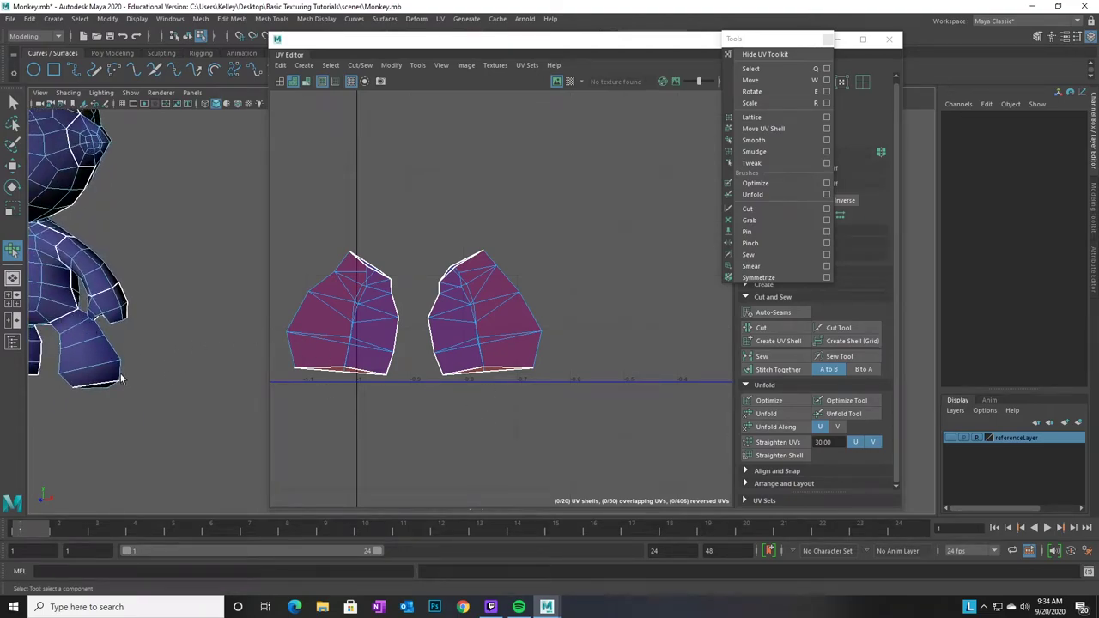
# Cut the UVs along the four connected edges running down the outer side of the leg
pyautogui.moveTo(122, 370); pyautogui.dragTo(120, 260, button='right')
pyautogui.doubleClick(81, 361)
pyautogui.doubleClick(85, 373)
pyautogui.press('f')
pyautogui.moveTo(400, 41); pyautogui.dragTo(654, 137)
pyautogui.keyDown('alt'); pyautogui.moveTo(299, 391); pyautogui.dragTo(344, 396); pyautogui.keyUp('alt')
pyautogui.click(484, 369)
pyautogui.keyDown('alt'); pyautogui.moveTo(484, 369); pyautogui.dragTo(380, 385); pyautogui.keyUp('alt')
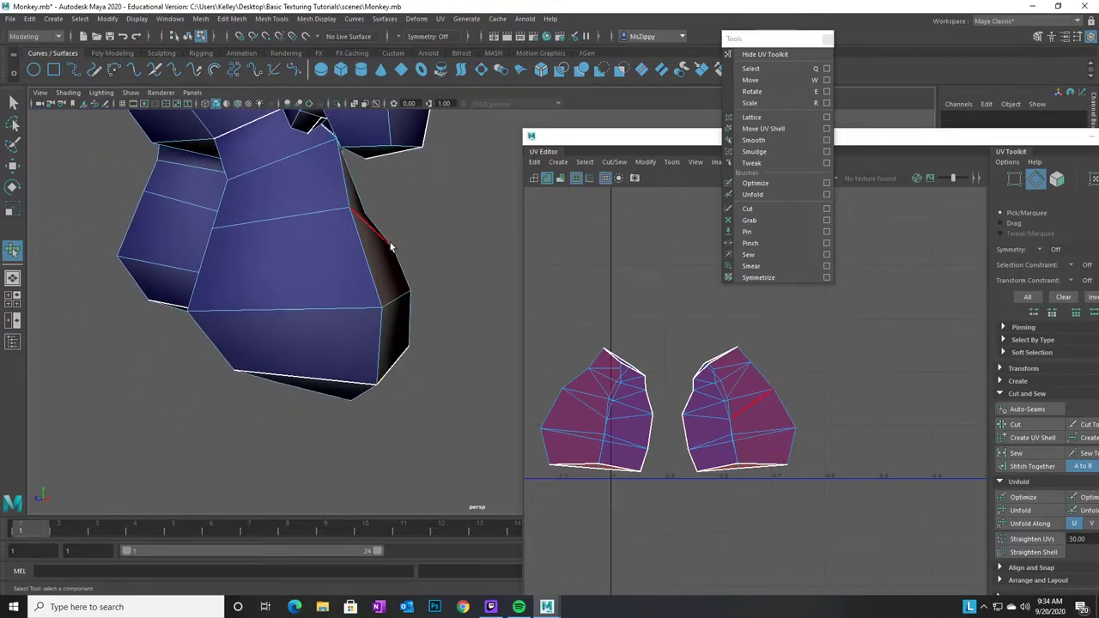
pyautogui.click(380, 348)
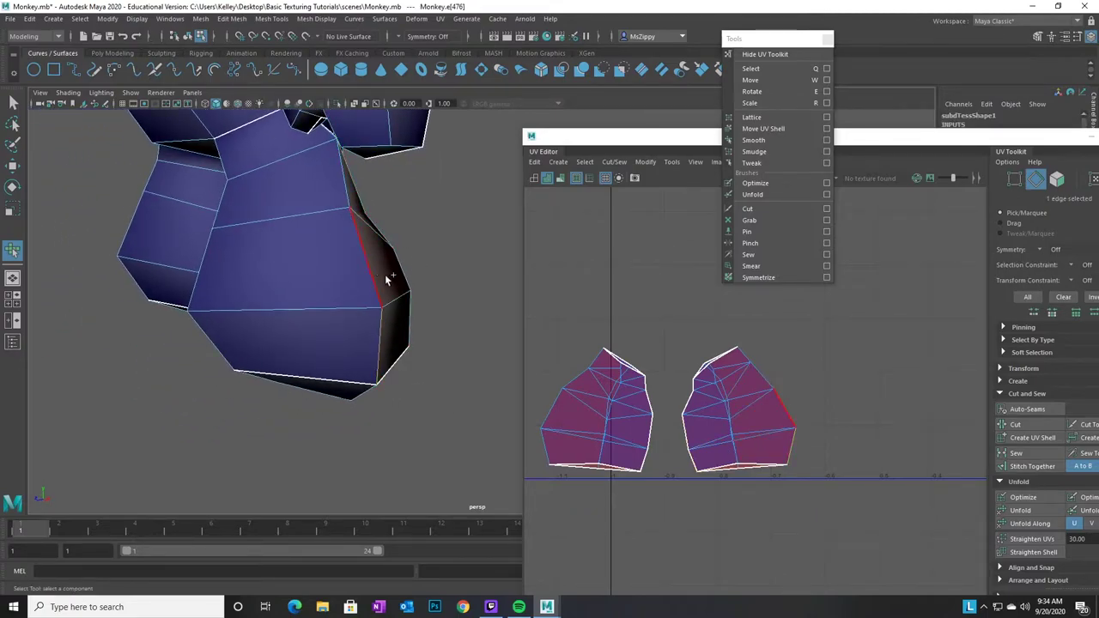
pyautogui.keyDown('shift'); pyautogui.click(347, 186); pyautogui.keyUp('shift')
pyautogui.keyDown('alt'); pyautogui.moveTo(318, 183); pyautogui.dragTo(401, 330, button='middle'); pyautogui.keyUp('alt')
pyautogui.keyDown('alt'); pyautogui.moveTo(401, 335); pyautogui.dragTo(468, 356); pyautogui.keyUp('alt')
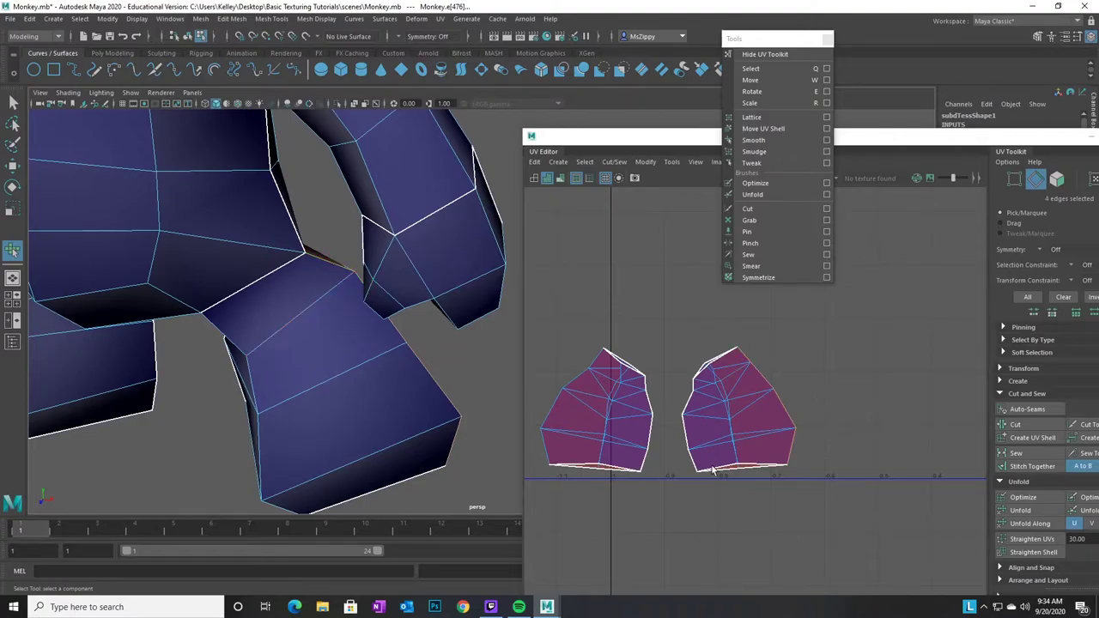
pyautogui.keyDown('alt'); pyautogui.moveTo(840, 480); pyautogui.dragTo(804, 468, button='middle'); pyautogui.keyUp('alt')
pyautogui.click(1032, 426)
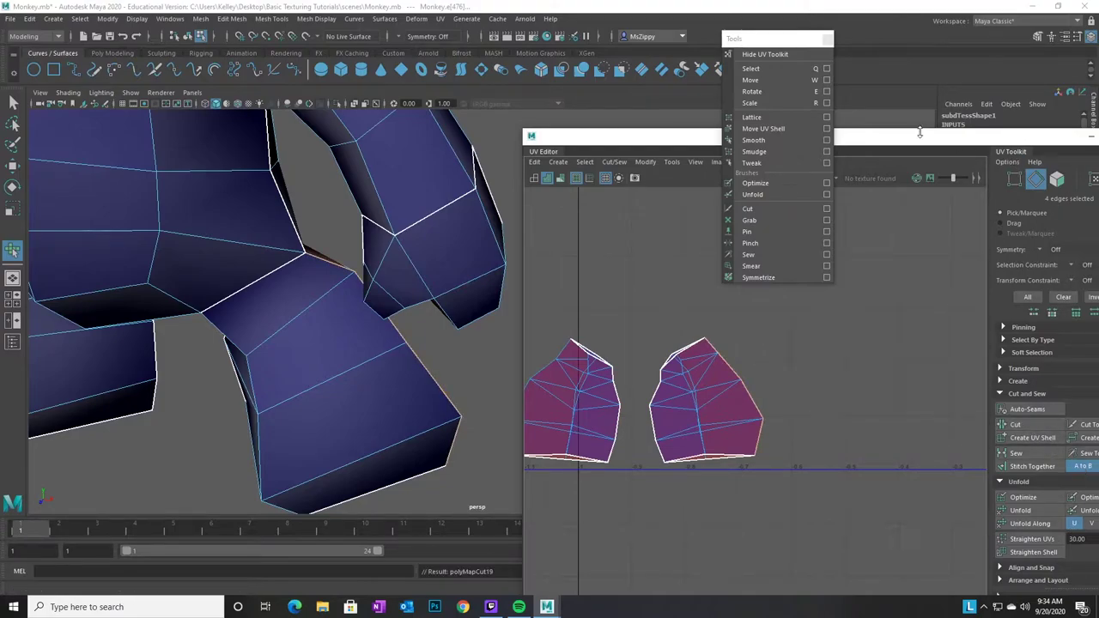
# Select the UV shell of the leg's newly cut-off half and move it sideways, clear of the half it overlaps
pyautogui.moveTo(913, 140); pyautogui.dragTo(771, 137)
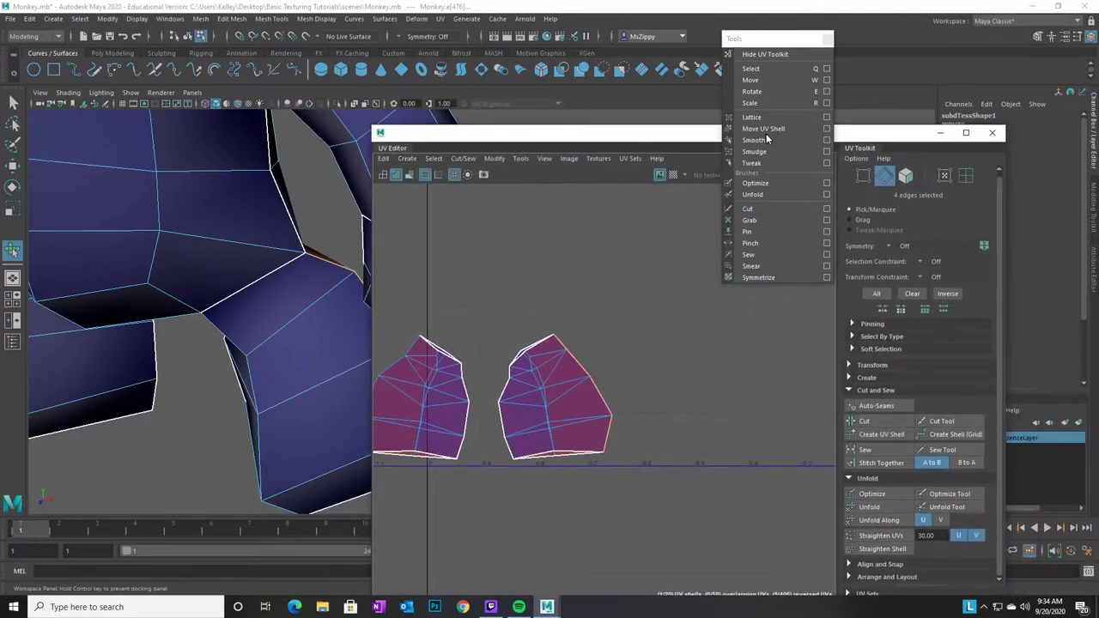
pyautogui.click(974, 178)
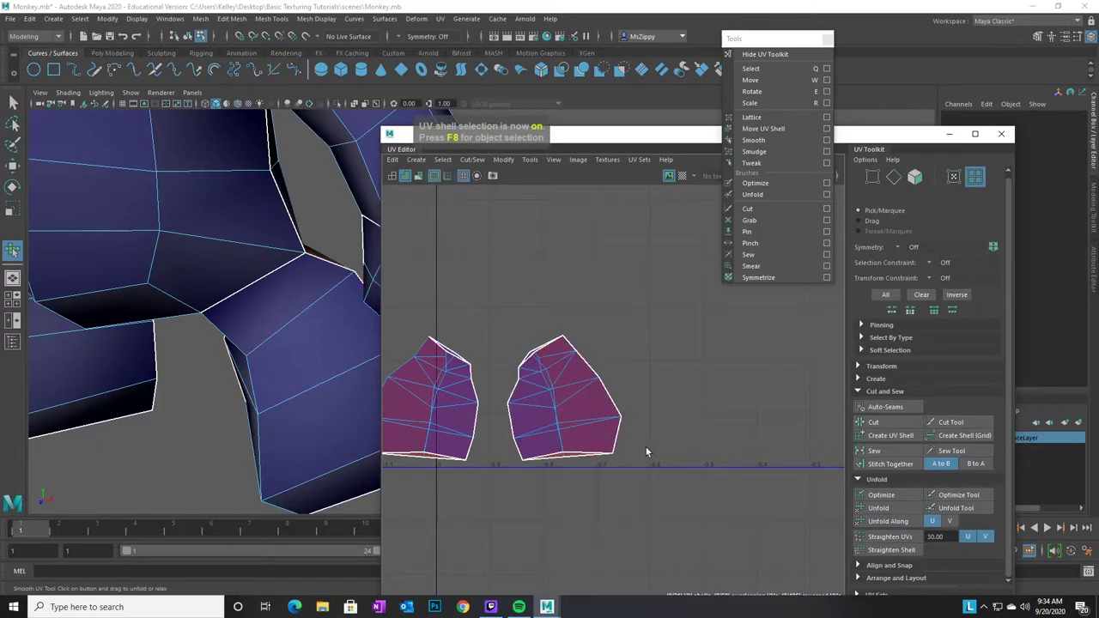
pyautogui.click(434, 429)
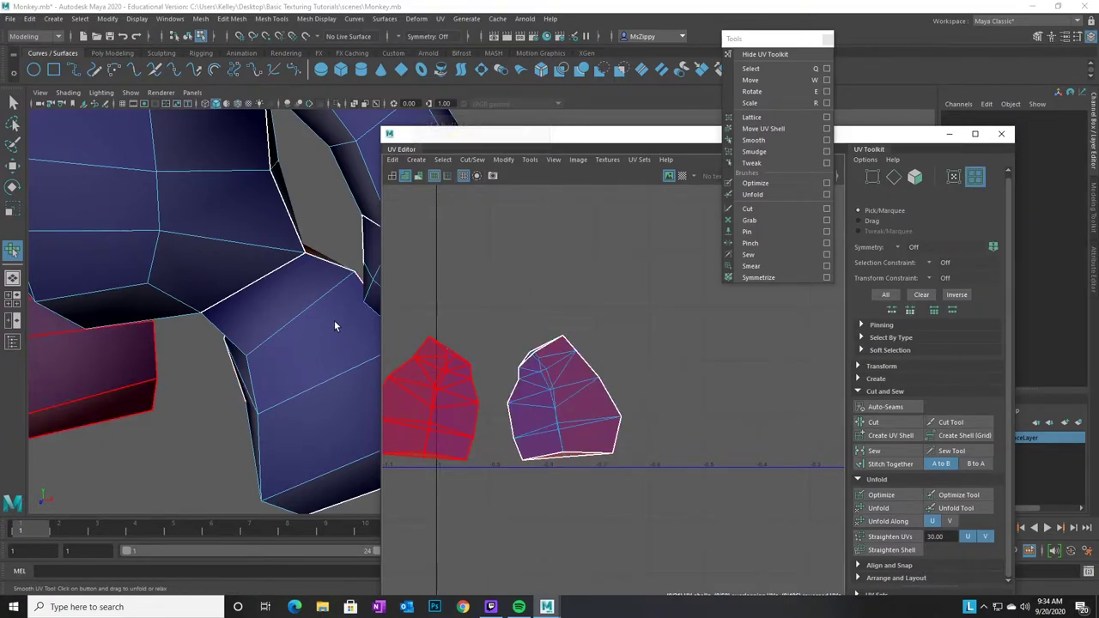
pyautogui.keyDown('alt'); pyautogui.moveTo(346, 359); pyautogui.dragTo(260, 386); pyautogui.keyUp('alt')
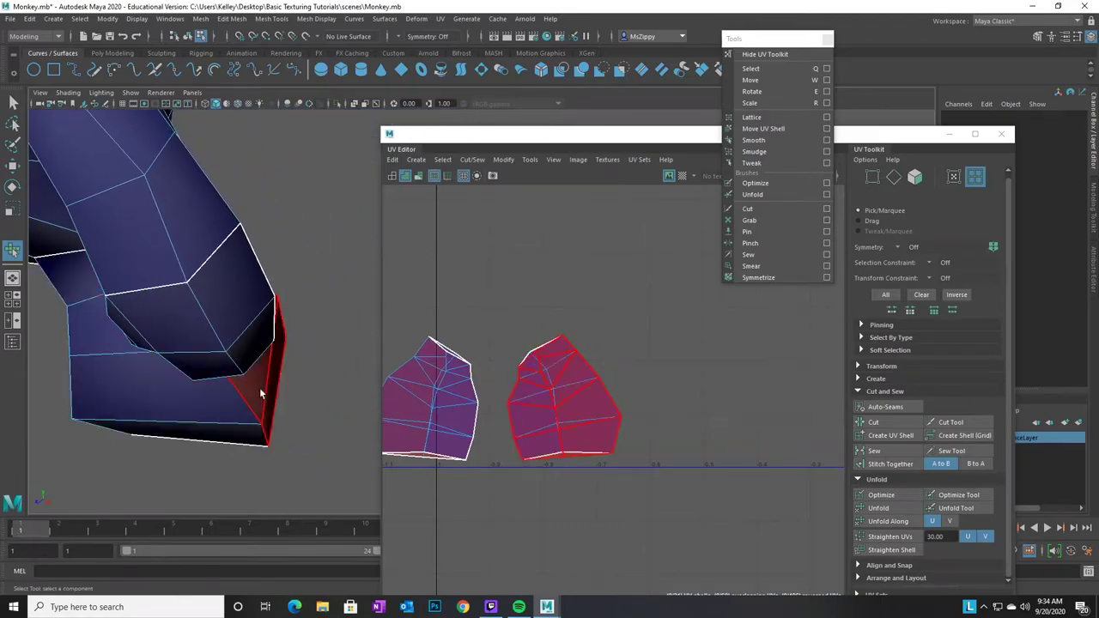
pyautogui.click(262, 393)
pyautogui.keyDown('alt'); pyautogui.moveTo(309, 422); pyautogui.dragTo(298, 396); pyautogui.keyUp('alt')
pyautogui.press('w')
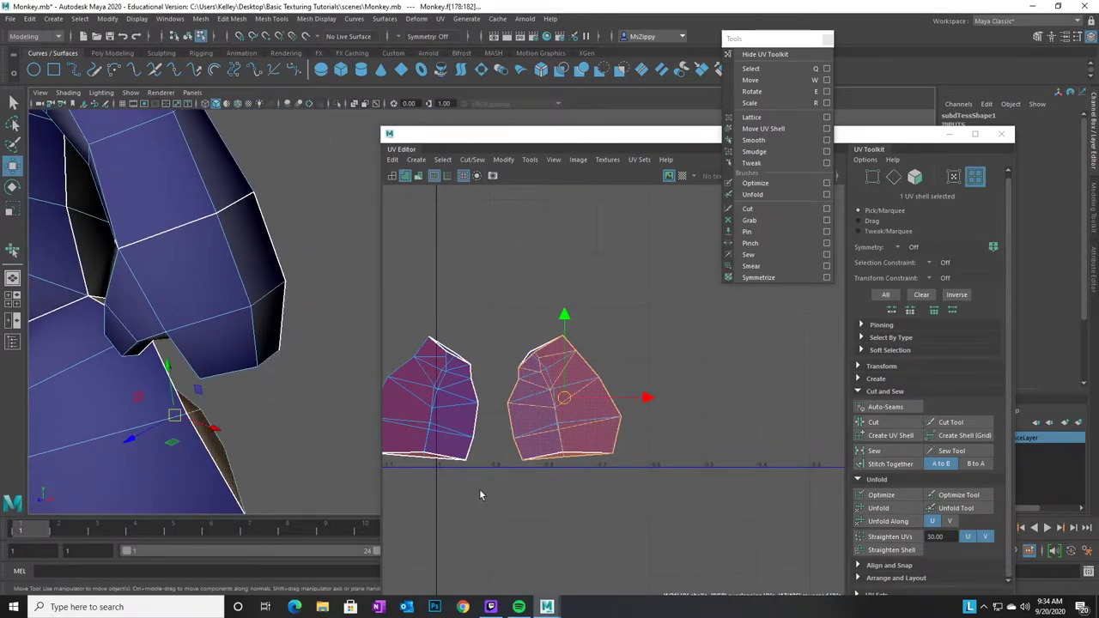
pyautogui.moveTo(676, 401); pyautogui.dragTo(770, 398)
# Flip the separated leg shell horizontally and move it until its outer edge touches the matching edge of the other half
pyautogui.moveTo(703, 430)
pyautogui.mouseDown(button='right')
pyautogui.moveTo(709, 513)
pyautogui.moveTo(735, 529)
pyautogui.moveTo(713, 481)
pyautogui.moveTo(738, 425)
pyautogui.moveTo(711, 547)
pyautogui.moveTo(773, 487)
pyautogui.moveTo(773, 456)
pyautogui.moveTo(767, 487)
pyautogui.moveTo(770, 457)
pyautogui.moveTo(720, 535)
pyautogui.mouseUp(button='right')
pyautogui.moveTo(697, 419); pyautogui.dragTo(744, 421, button='right')
pyautogui.moveTo(775, 308); pyautogui.dragTo(628, 527)
pyautogui.moveTo(689, 424); pyautogui.dragTo(751, 292, button='right')
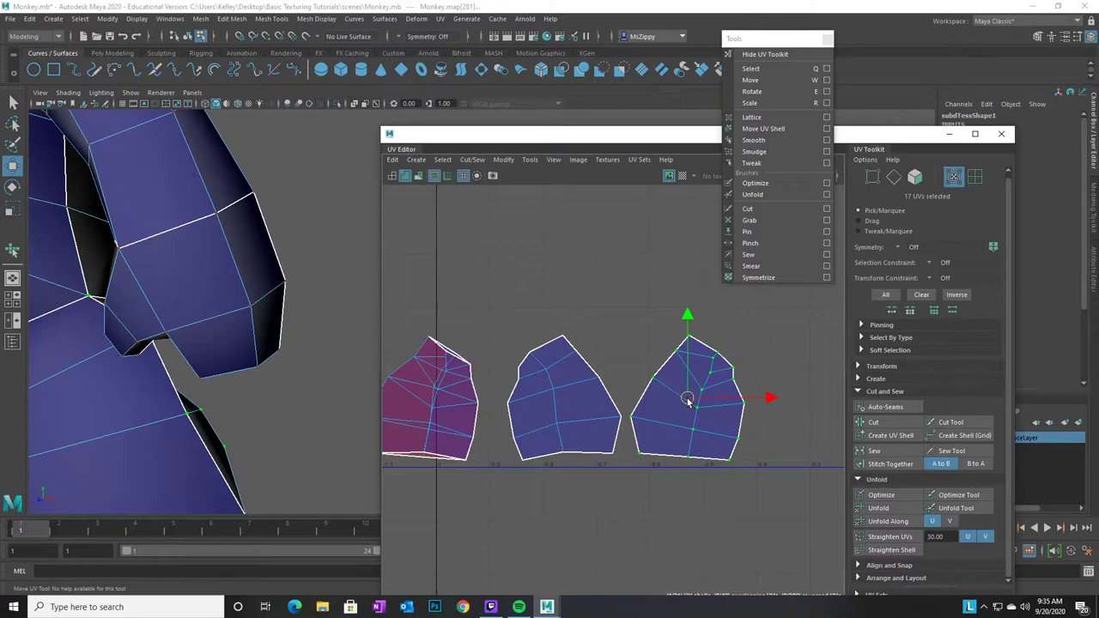
pyautogui.moveTo(688, 401); pyautogui.dragTo(679, 401)
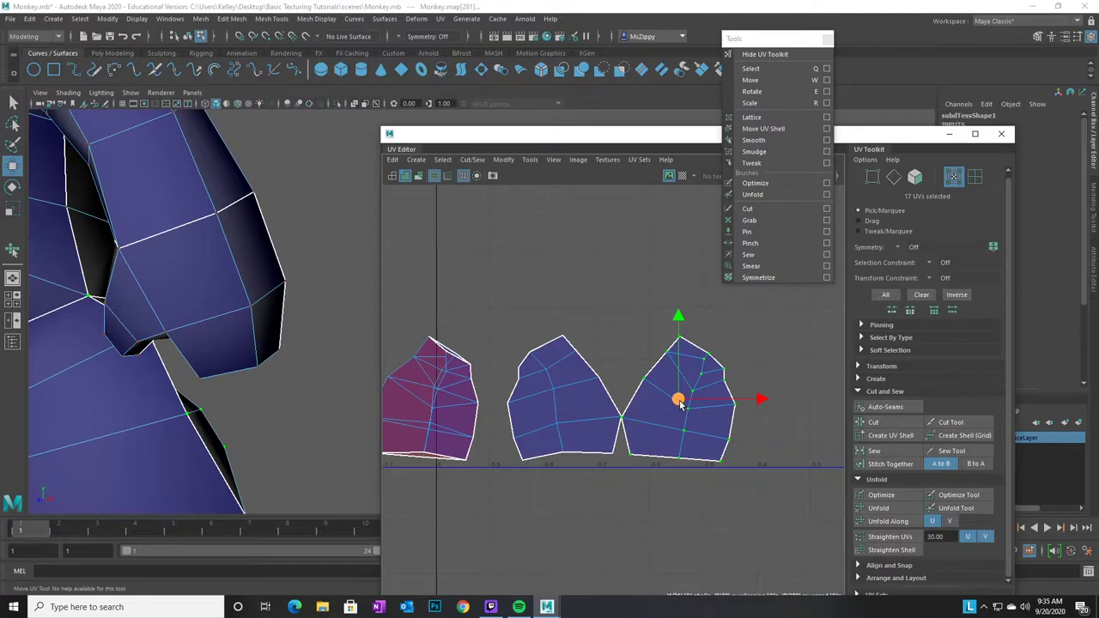
# Sew the two leg halves together along the four matching edges between them
pyautogui.moveTo(628, 446); pyautogui.dragTo(629, 410, button='right')
pyautogui.click(626, 442)
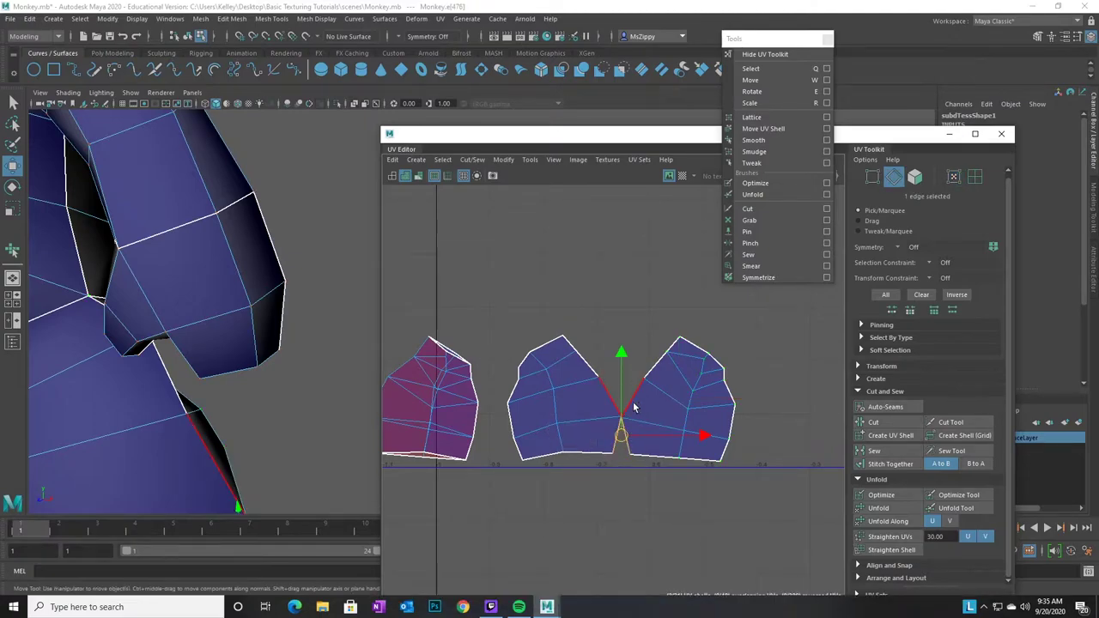
pyautogui.click(619, 497)
pyautogui.click(627, 444)
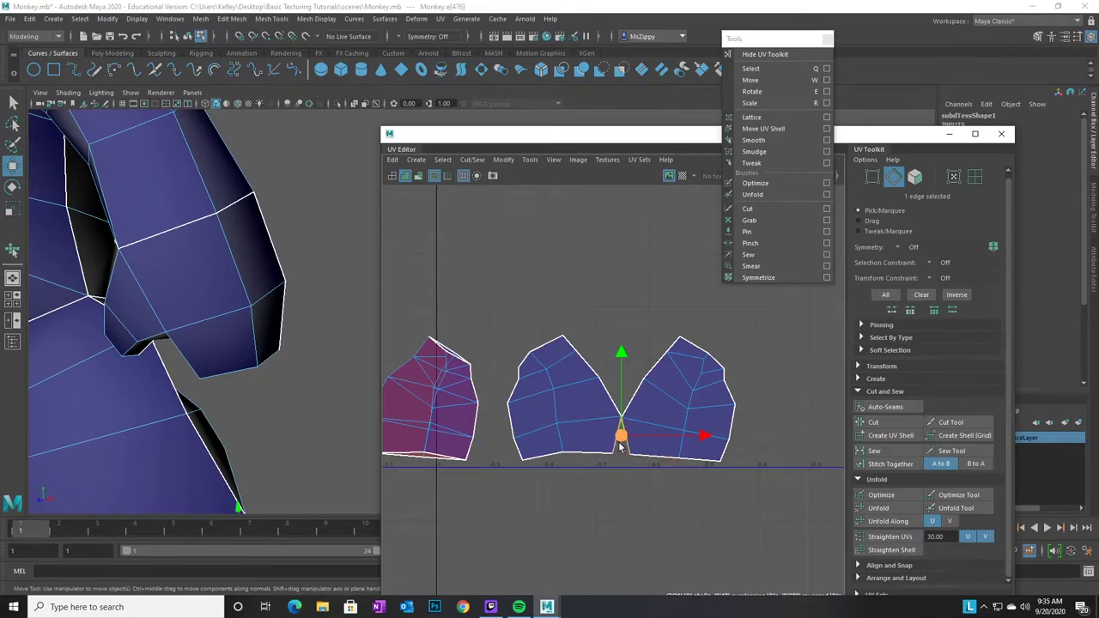
pyautogui.keyDown('shift'); pyautogui.click(631, 400); pyautogui.keyUp('shift')
pyautogui.keyDown('shift'); pyautogui.click(660, 363); pyautogui.keyUp('shift')
pyautogui.keyDown('shift'); pyautogui.click(676, 344); pyautogui.keyUp('shift')
pyautogui.keyDown('shift'); pyautogui.click(621, 457); pyautogui.keyUp('shift')
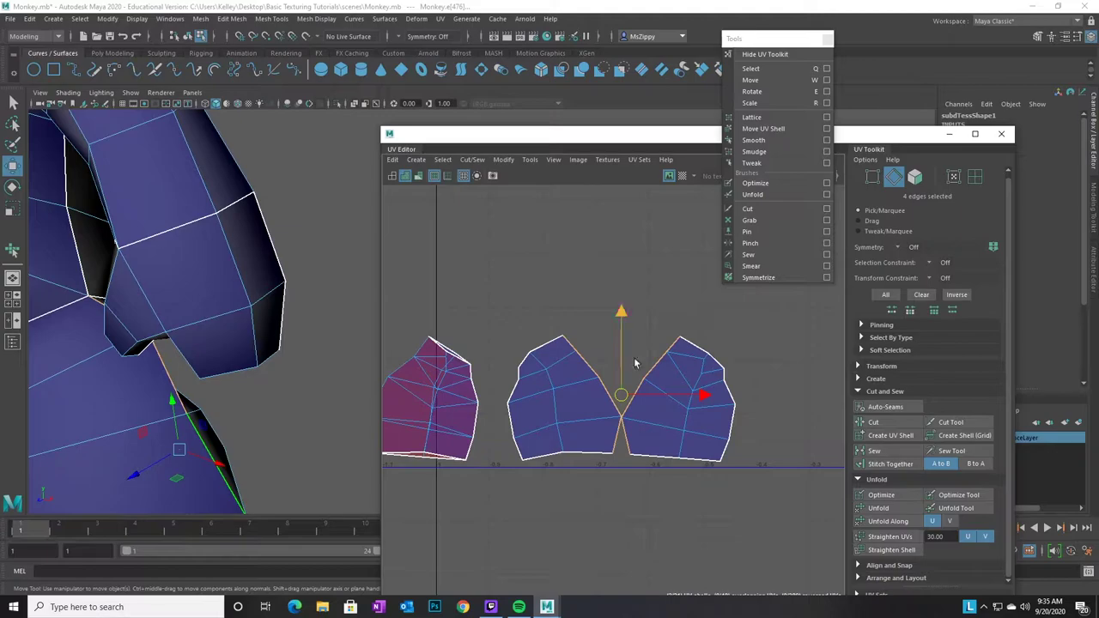
pyautogui.click(886, 453)
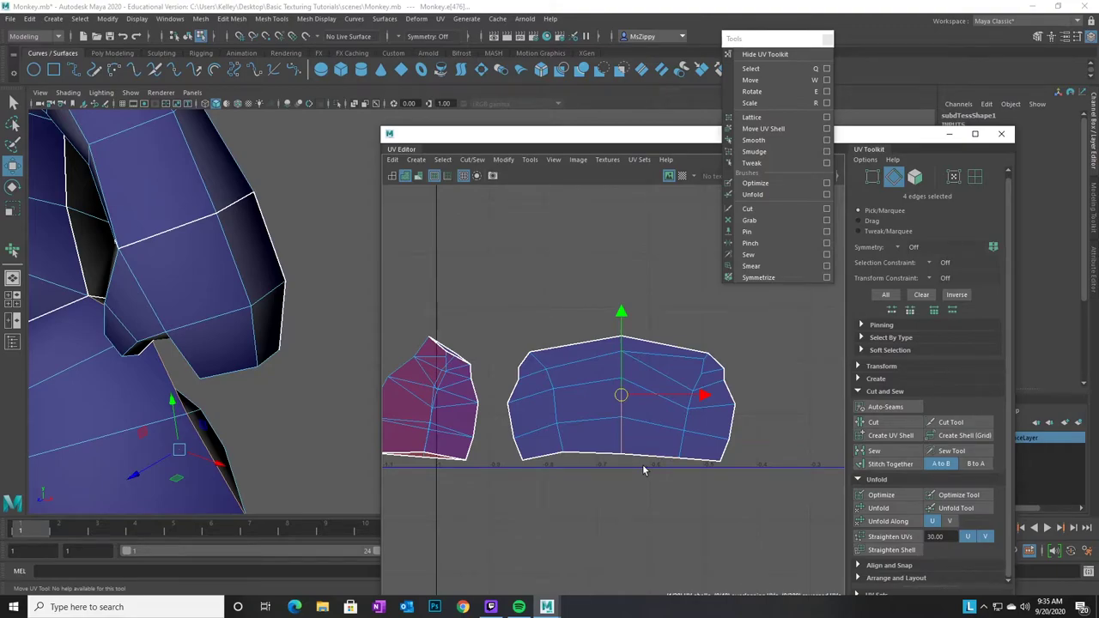
# Move the UVs at both ends of the joined leg shell horizontally inward toward the central seam
pyautogui.moveTo(781, 520); pyautogui.dragTo(596, 505)
pyautogui.moveTo(756, 328); pyautogui.dragTo(687, 488)
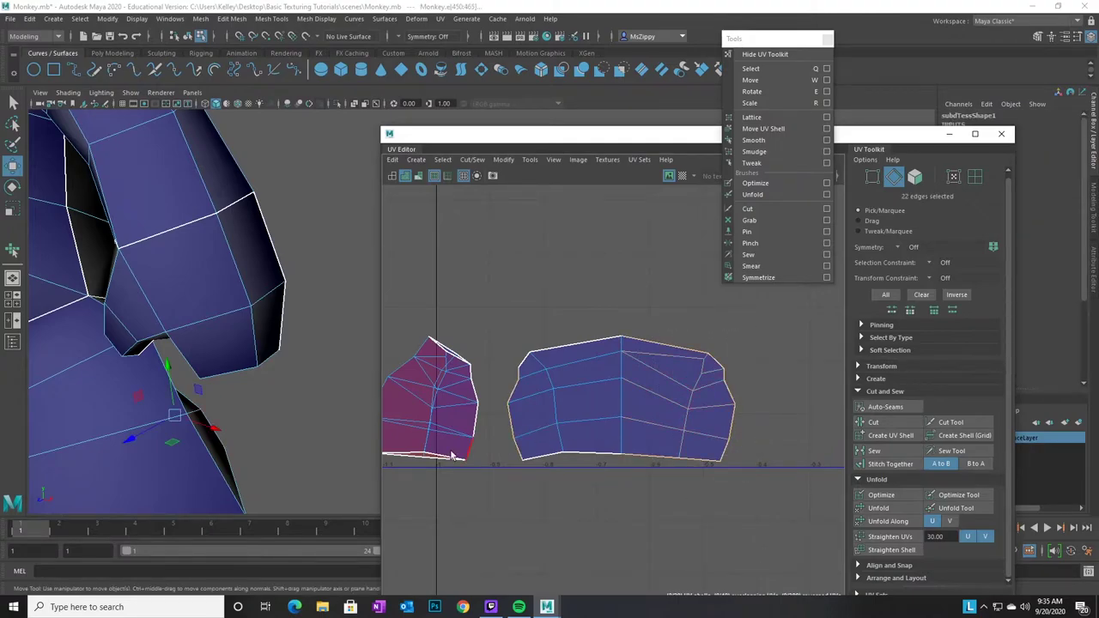
pyautogui.moveTo(692, 424); pyautogui.dragTo(729, 426, button='right')
pyautogui.moveTo(774, 331); pyautogui.dragTo(661, 481)
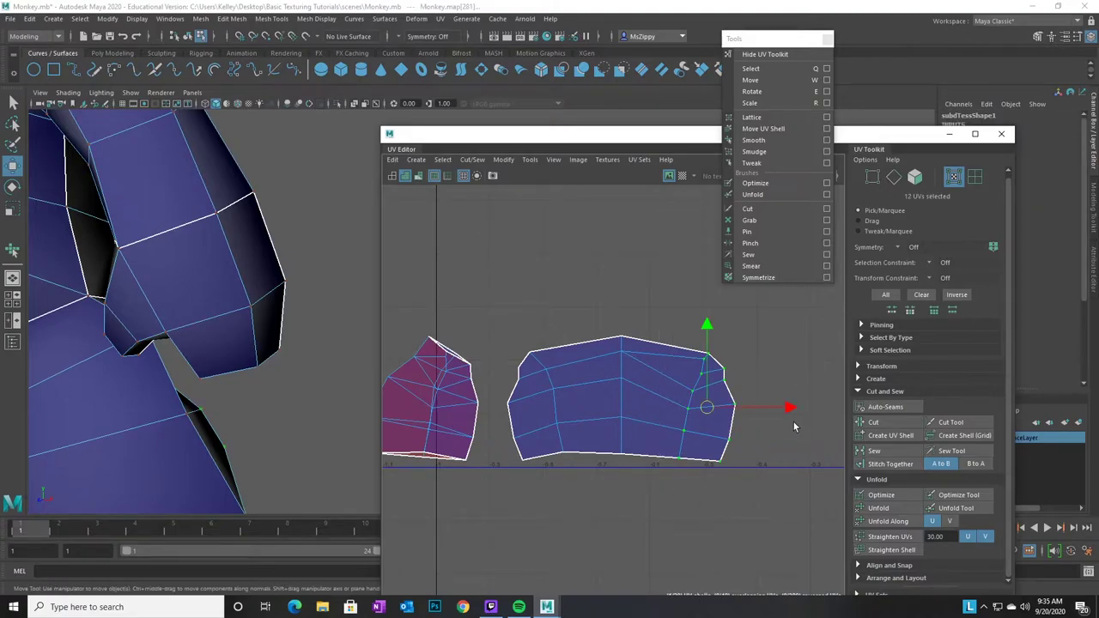
pyautogui.moveTo(790, 409); pyautogui.dragTo(771, 408)
pyautogui.moveTo(601, 287); pyautogui.dragTo(493, 505)
pyautogui.moveTo(618, 409); pyautogui.dragTo(636, 410)
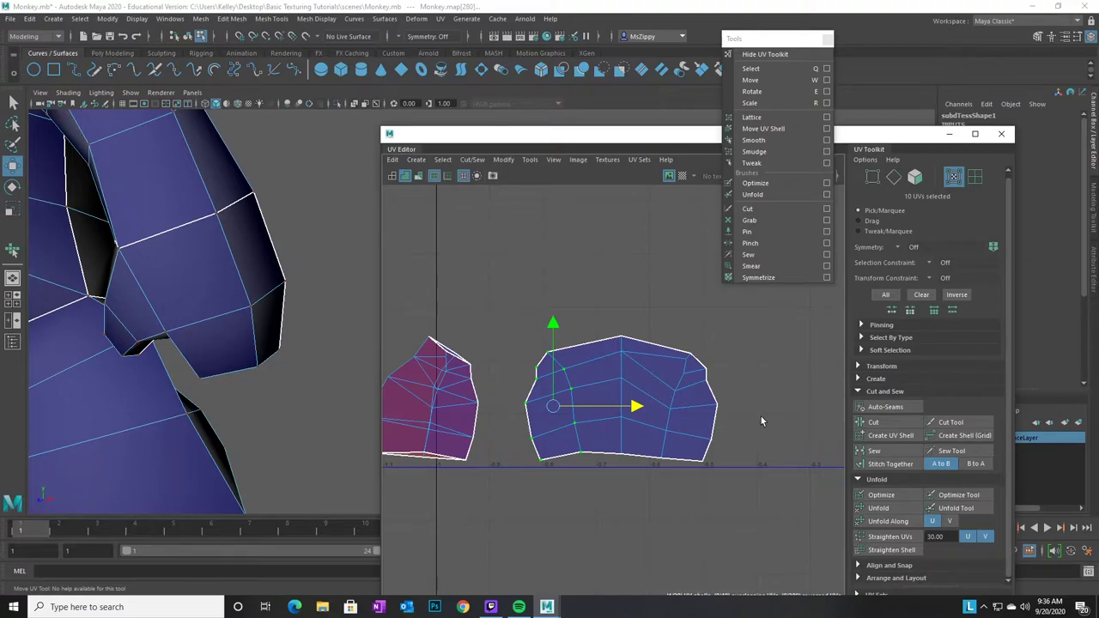
# Select all UVs of the joined leg shell and unfold it with the Smooth tool into an even, roughly rectangular layout
pyautogui.rightClick(669, 438)
pyautogui.moveTo(791, 507); pyautogui.dragTo(507, 291)
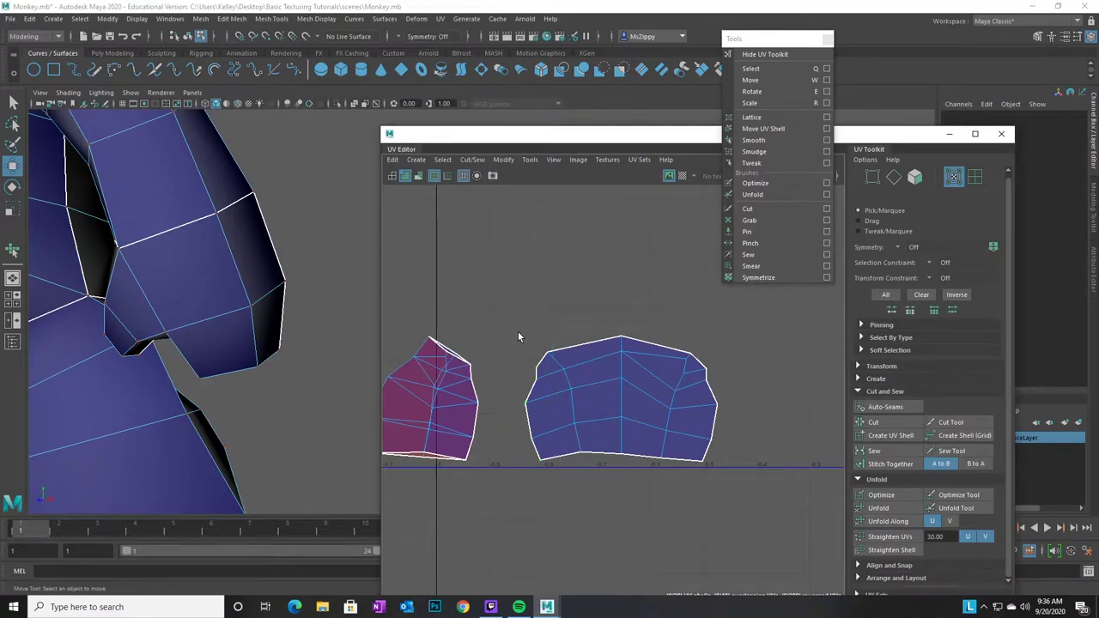
pyautogui.rightClick(658, 419)
pyautogui.moveTo(756, 511); pyautogui.dragTo(521, 305)
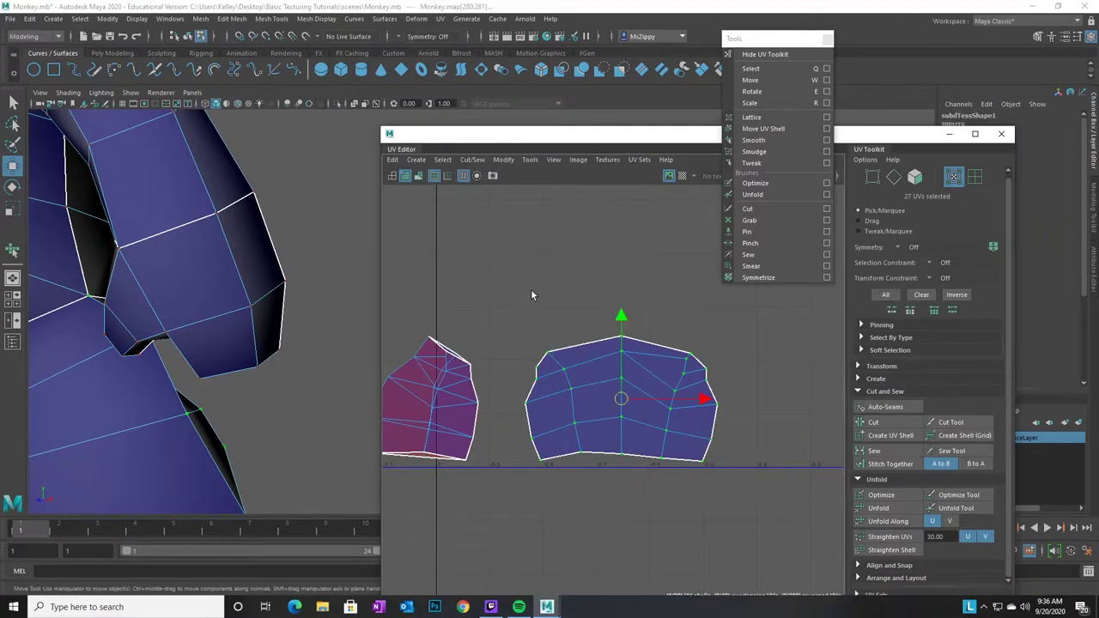
pyautogui.click(758, 140)
pyautogui.moveTo(509, 470); pyautogui.dragTo(706, 481)
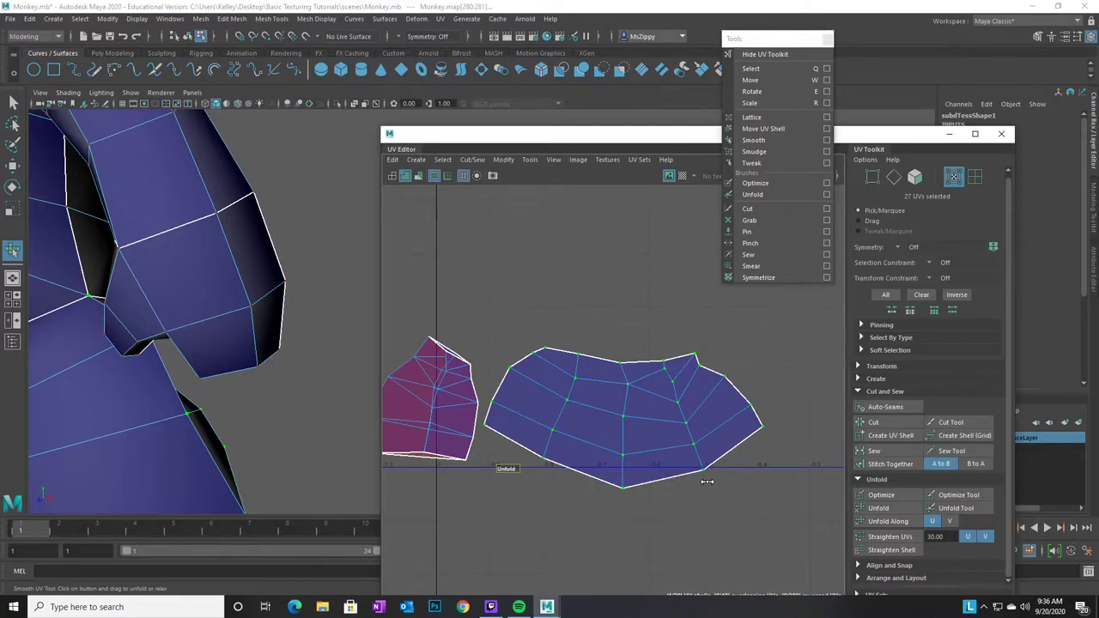
pyautogui.moveTo(654, 470); pyautogui.dragTo(545, 459)
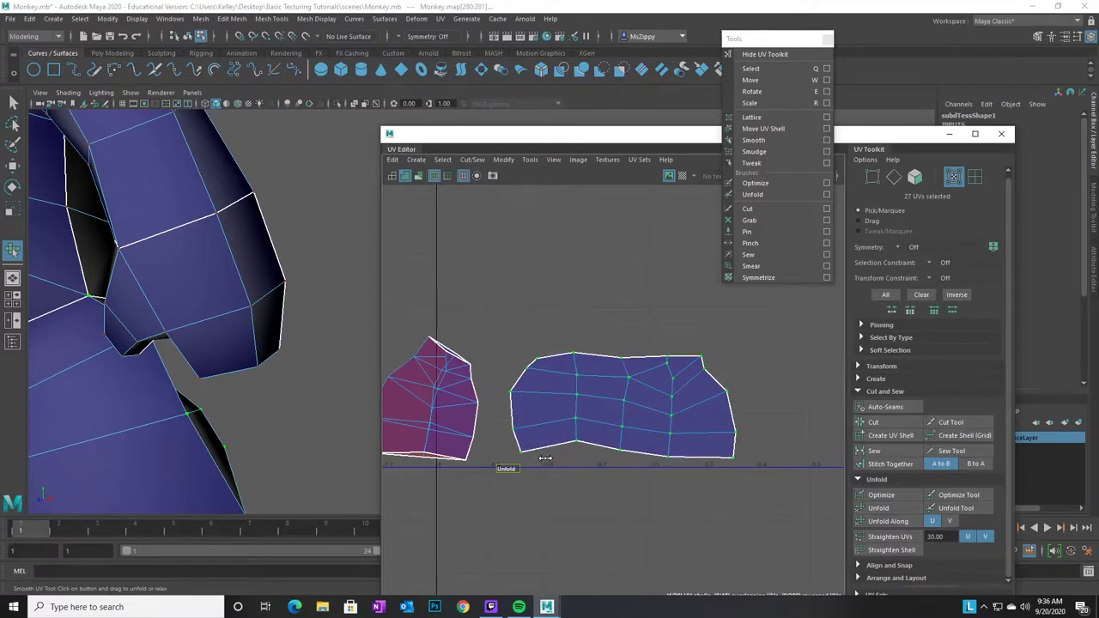
pyautogui.moveTo(545, 459); pyautogui.dragTo(590, 438)
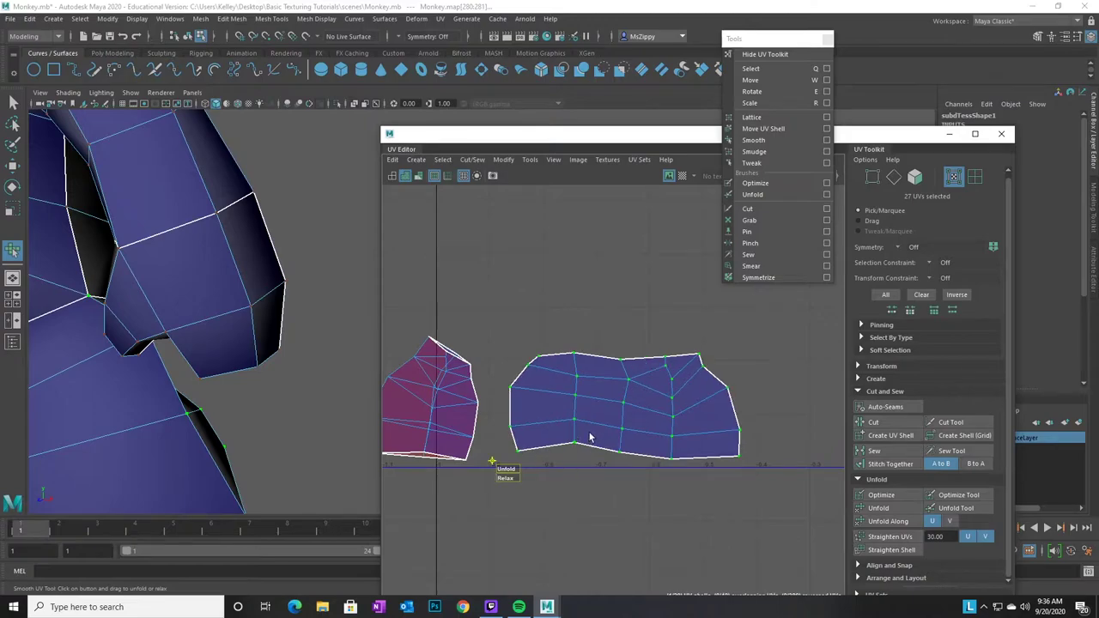
pyautogui.moveTo(496, 466); pyautogui.dragTo(506, 467)
# Lower the two bottom UVs of the leg shell's left inner column and the UV above them slightly to straighten the rows
pyautogui.click(584, 466)
pyautogui.moveTo(592, 454); pyautogui.dragTo(565, 415)
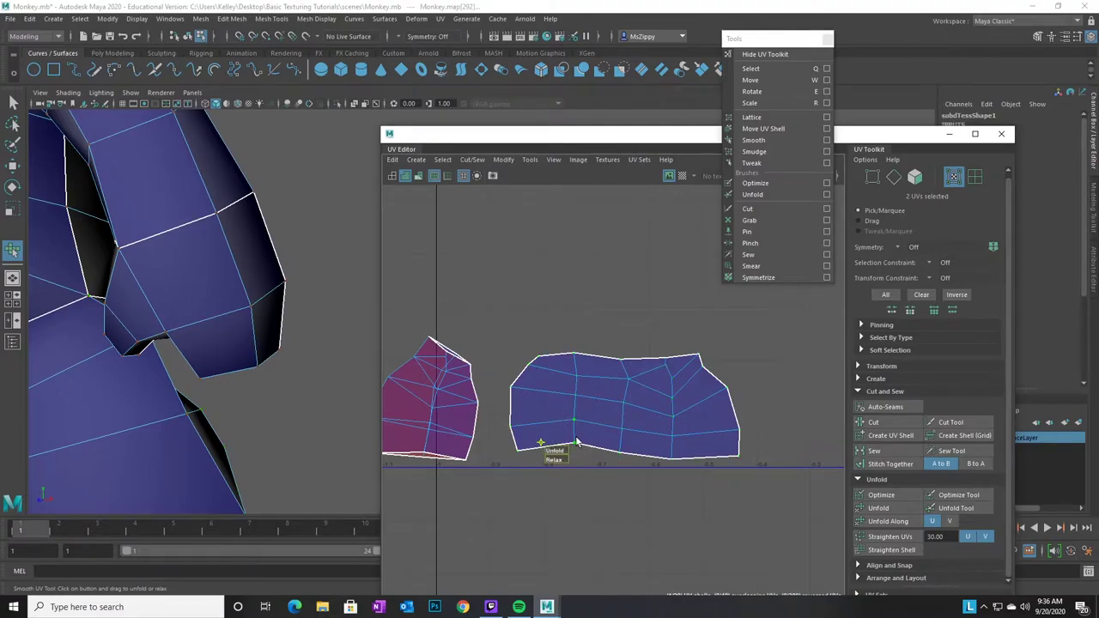
pyautogui.press('w')
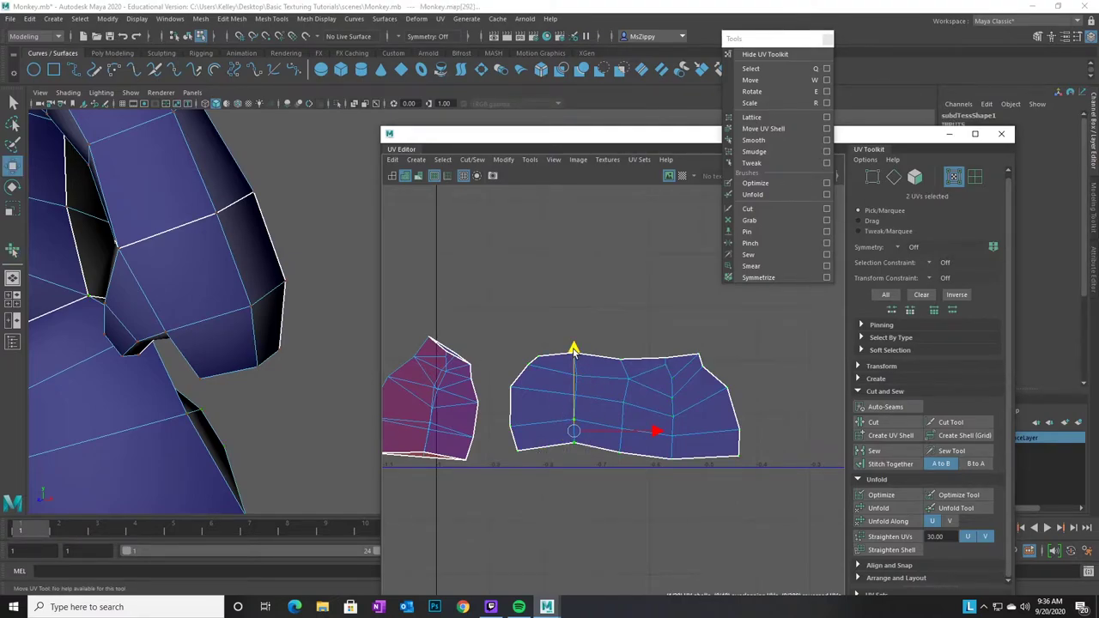
pyautogui.moveTo(573, 356); pyautogui.dragTo(573, 357)
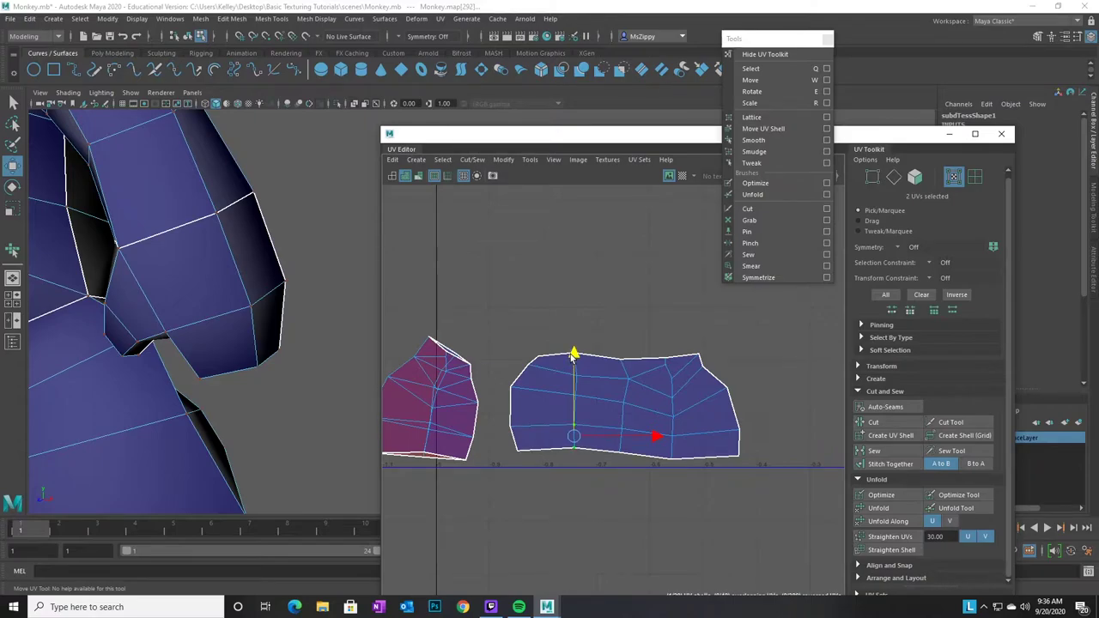
pyautogui.click(587, 498)
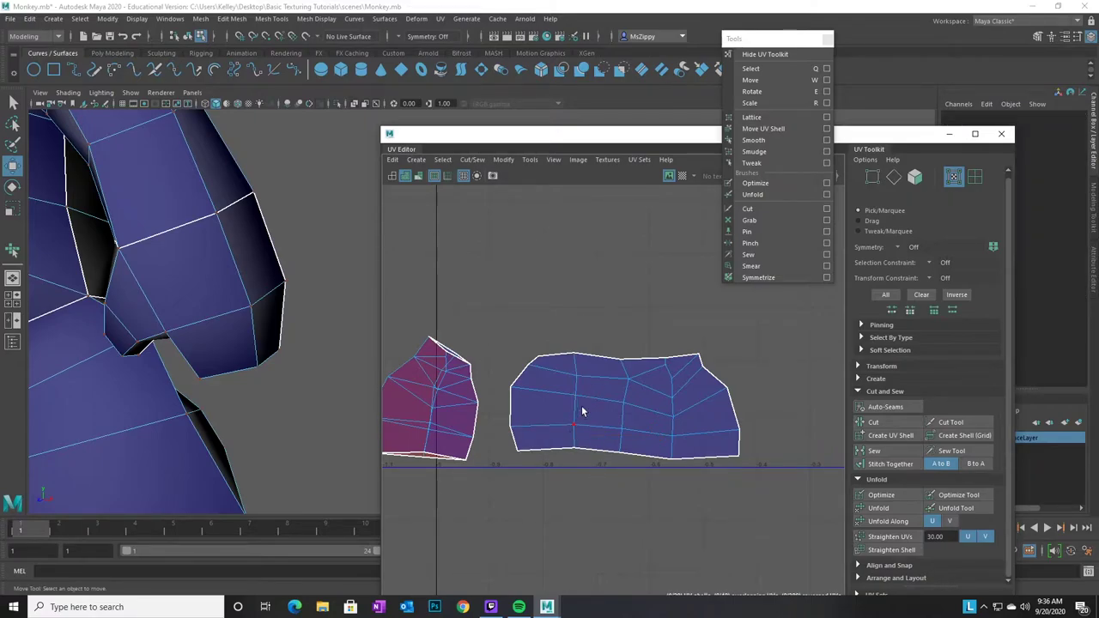
pyautogui.click(577, 399)
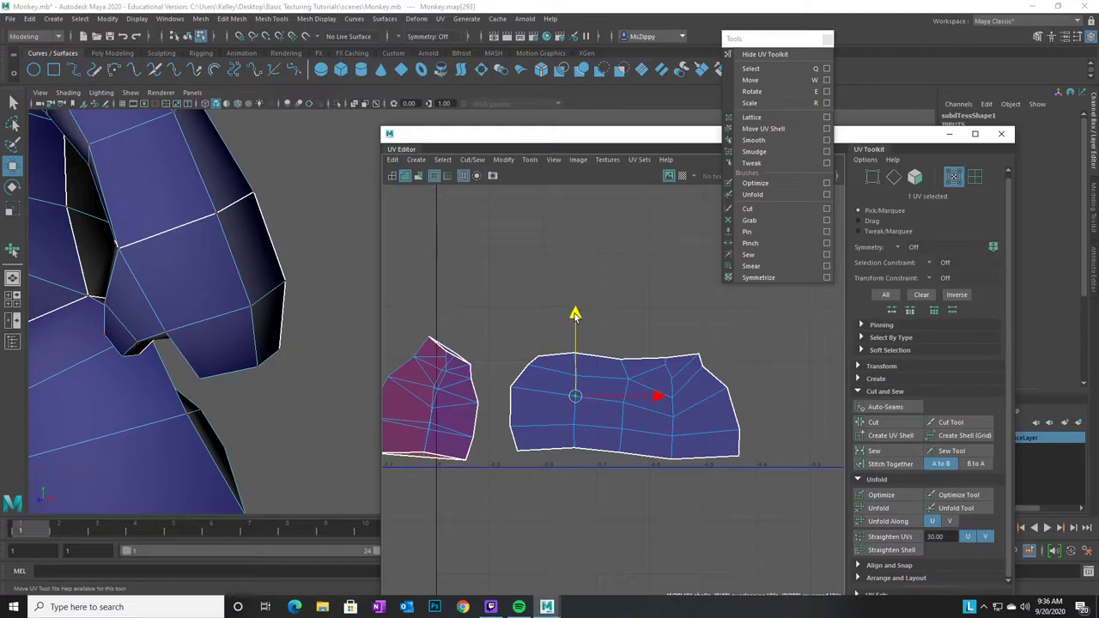
pyautogui.moveTo(573, 319); pyautogui.dragTo(572, 322)
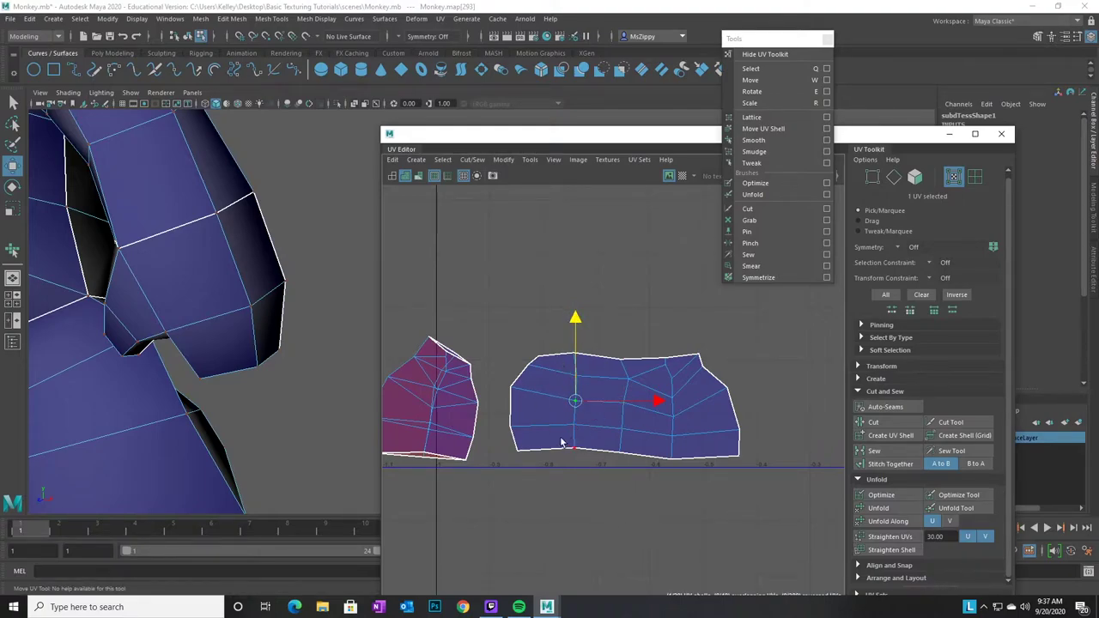
# Cut the other leg's UVs along the four connected edges running up its side, and switch to UV shell selection
pyautogui.keyDown('alt'); pyautogui.moveTo(720, 512); pyautogui.dragTo(587, 502, button='right'); pyautogui.keyUp('alt')
pyautogui.keyDown('alt'); pyautogui.moveTo(598, 486); pyautogui.dragTo(667, 486, button='middle'); pyautogui.keyUp('alt')
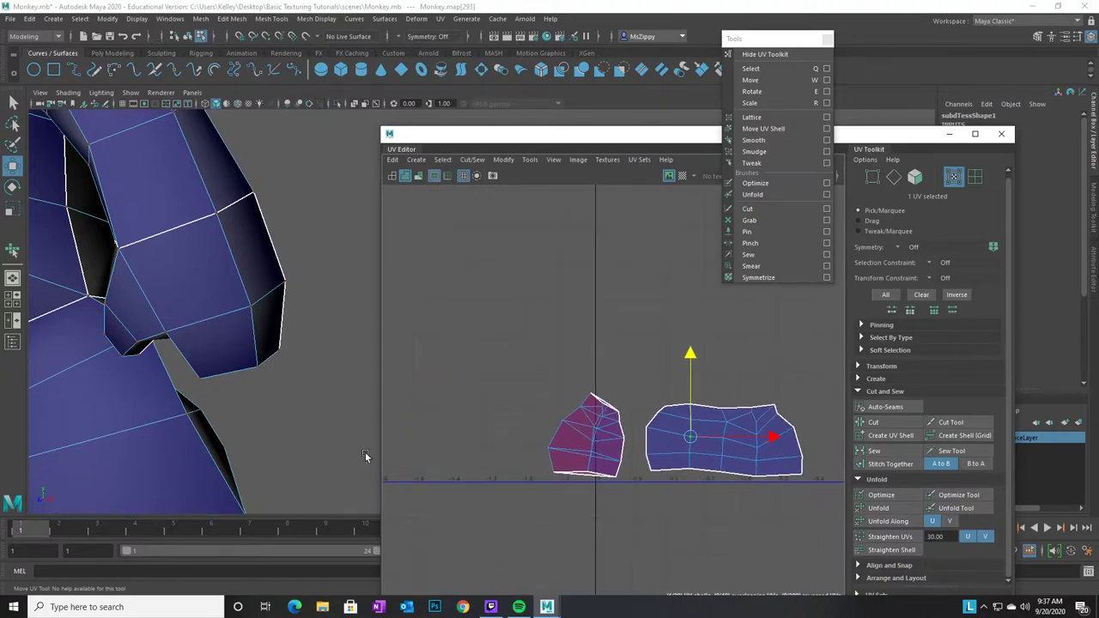
pyautogui.keyDown('alt'); pyautogui.moveTo(320, 445); pyautogui.dragTo(106, 370, button='right'); pyautogui.keyUp('alt')
pyautogui.keyDown('alt'); pyautogui.moveTo(107, 369); pyautogui.dragTo(262, 314); pyautogui.keyUp('alt')
pyautogui.rightClick(250, 294)
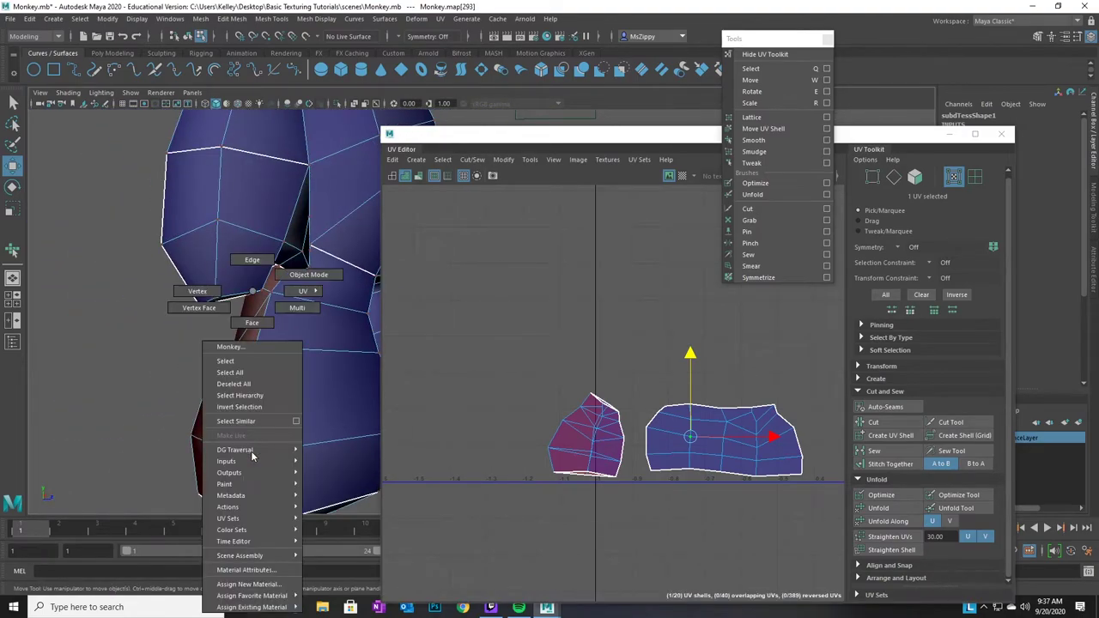
pyautogui.moveTo(244, 302); pyautogui.dragTo(252, 260, button='right')
pyautogui.click(240, 492)
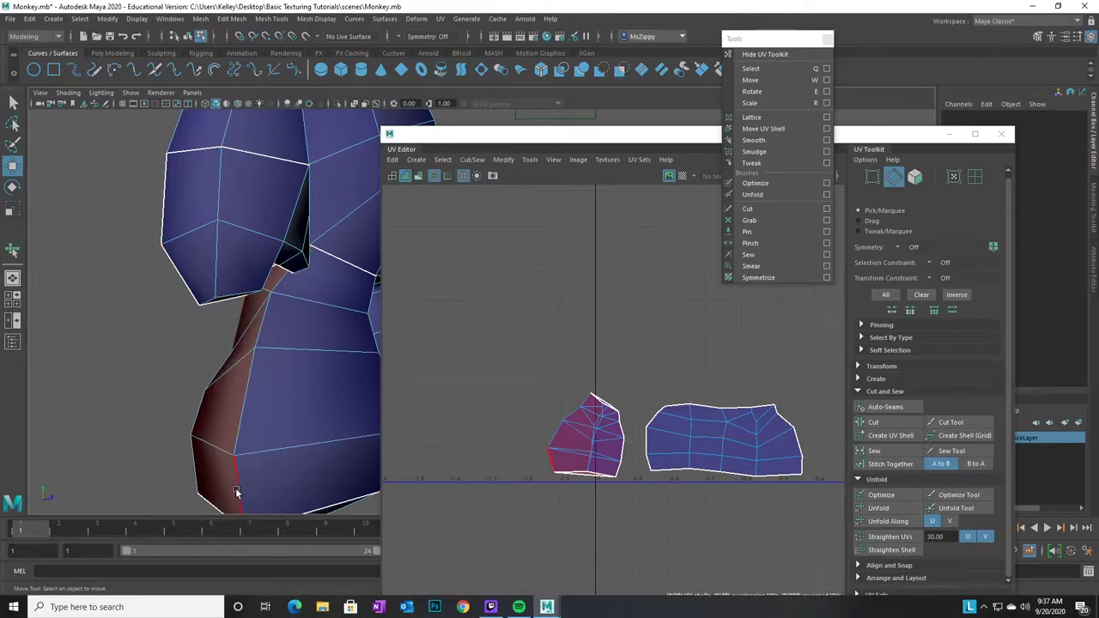
pyautogui.keyDown('shift'); pyautogui.click(263, 333); pyautogui.keyUp('shift')
pyautogui.keyDown('shift'); pyautogui.click(275, 312); pyautogui.keyUp('shift')
pyautogui.keyDown('shift'); pyautogui.click(282, 278); pyautogui.keyUp('shift')
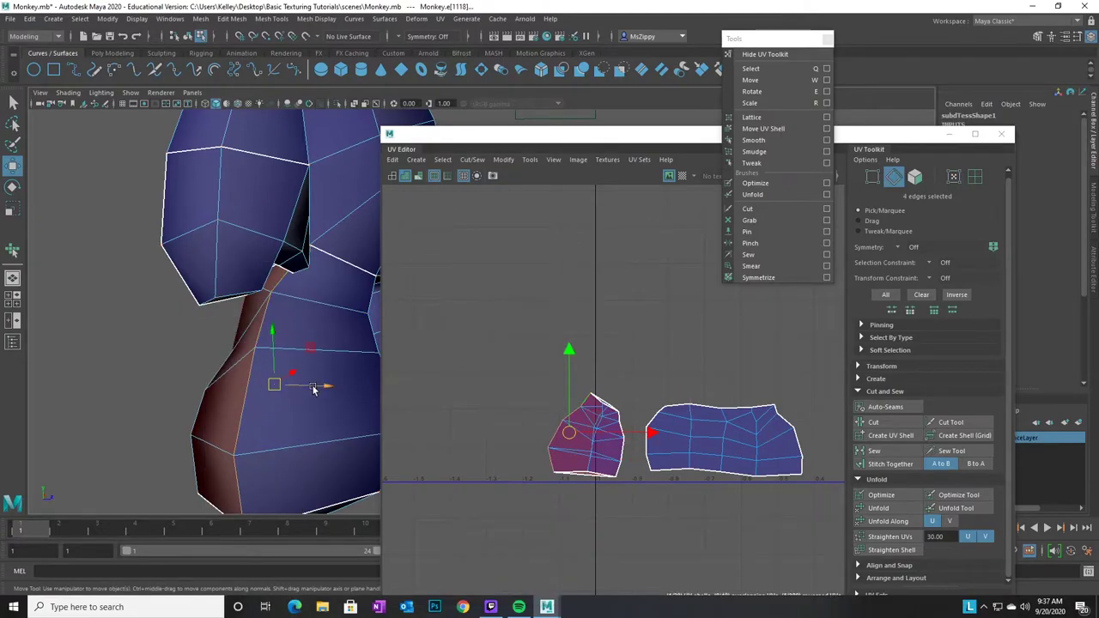
pyautogui.keyDown('alt'); pyautogui.moveTo(331, 329); pyautogui.dragTo(216, 374); pyautogui.keyUp('alt')
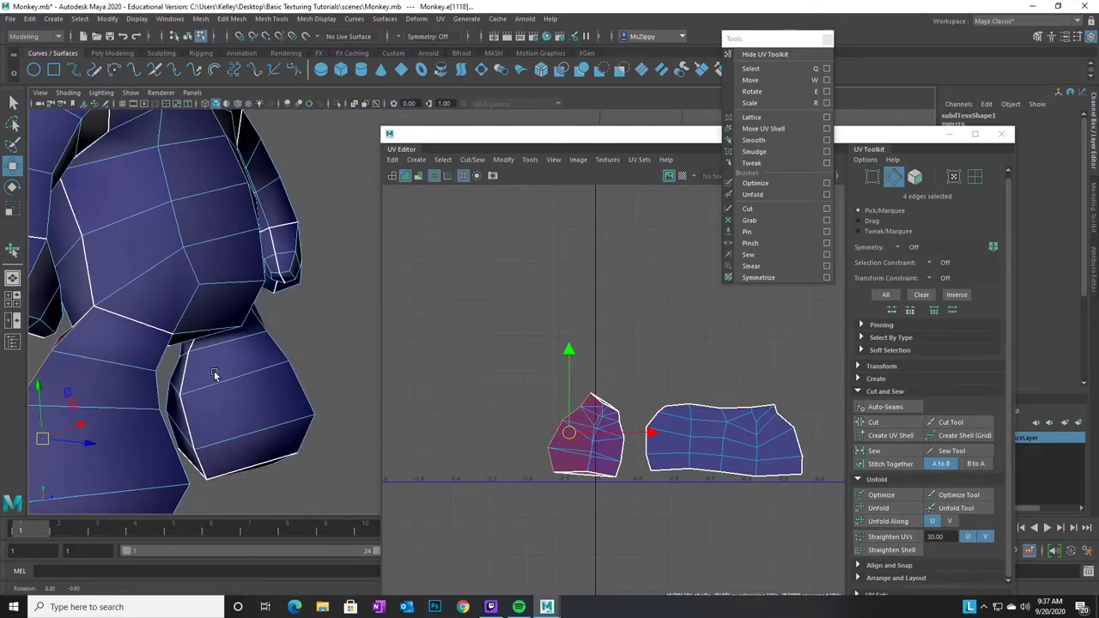
pyautogui.keyDown('alt'); pyautogui.moveTo(219, 327); pyautogui.dragTo(135, 262); pyautogui.keyUp('alt')
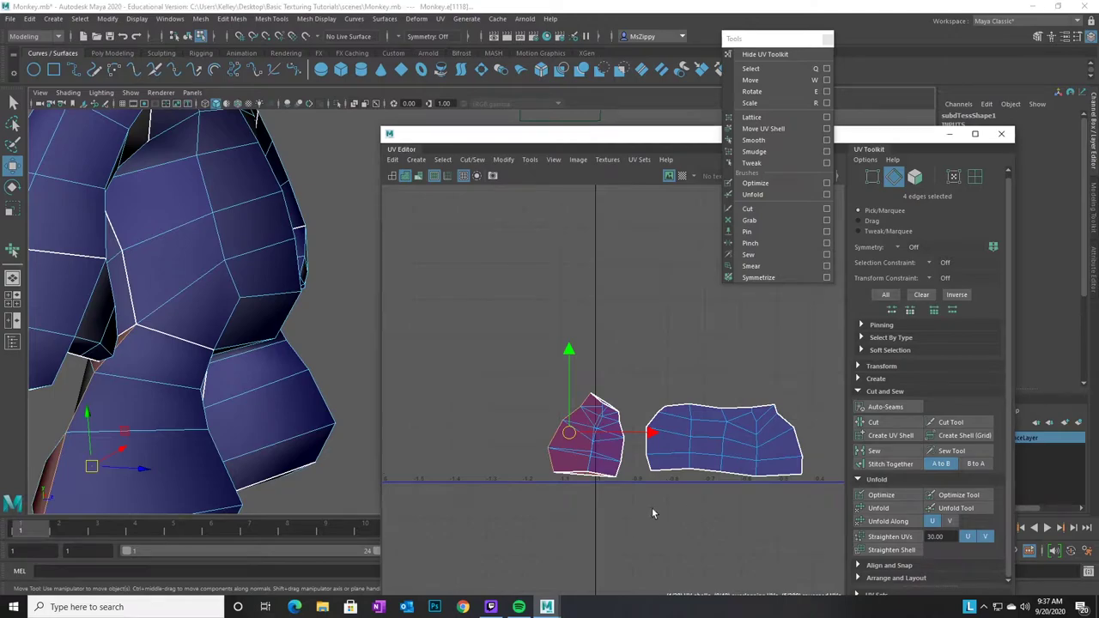
pyautogui.keyDown('alt'); pyautogui.moveTo(643, 512); pyautogui.dragTo(616, 505, button='middle'); pyautogui.keyUp('alt')
pyautogui.keyDown('alt'); pyautogui.moveTo(590, 500); pyautogui.dragTo(650, 503, button='right'); pyautogui.keyUp('alt')
pyautogui.keyDown('alt'); pyautogui.moveTo(664, 503); pyautogui.dragTo(618, 498, button='middle'); pyautogui.keyUp('alt')
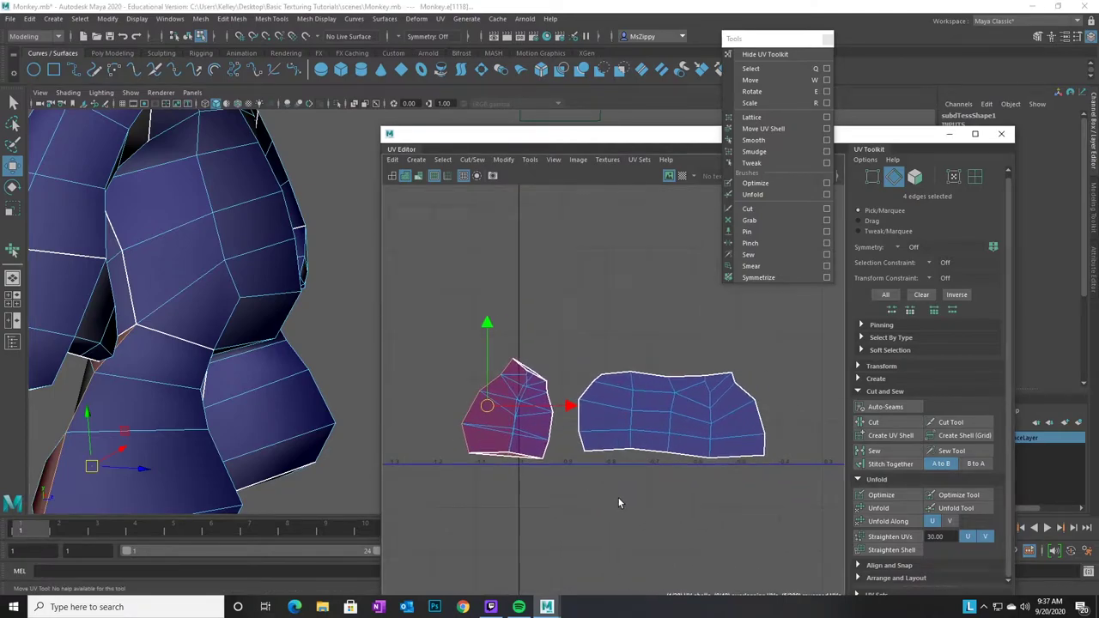
pyautogui.keyDown('alt'); pyautogui.moveTo(591, 518); pyautogui.dragTo(613, 519, button='middle'); pyautogui.keyUp('alt')
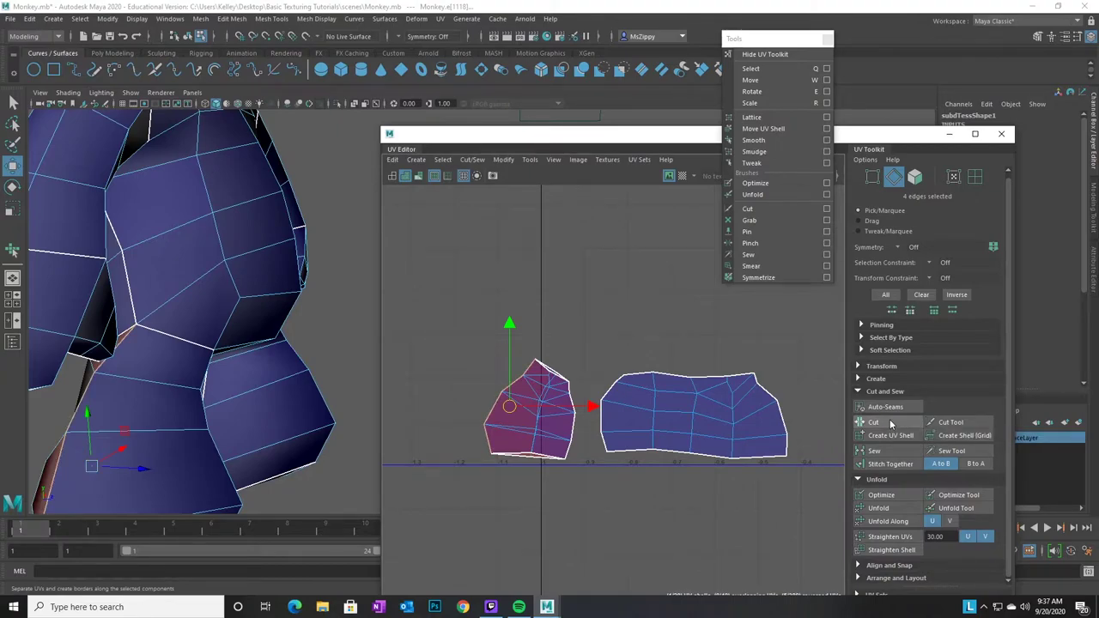
pyautogui.click(975, 176)
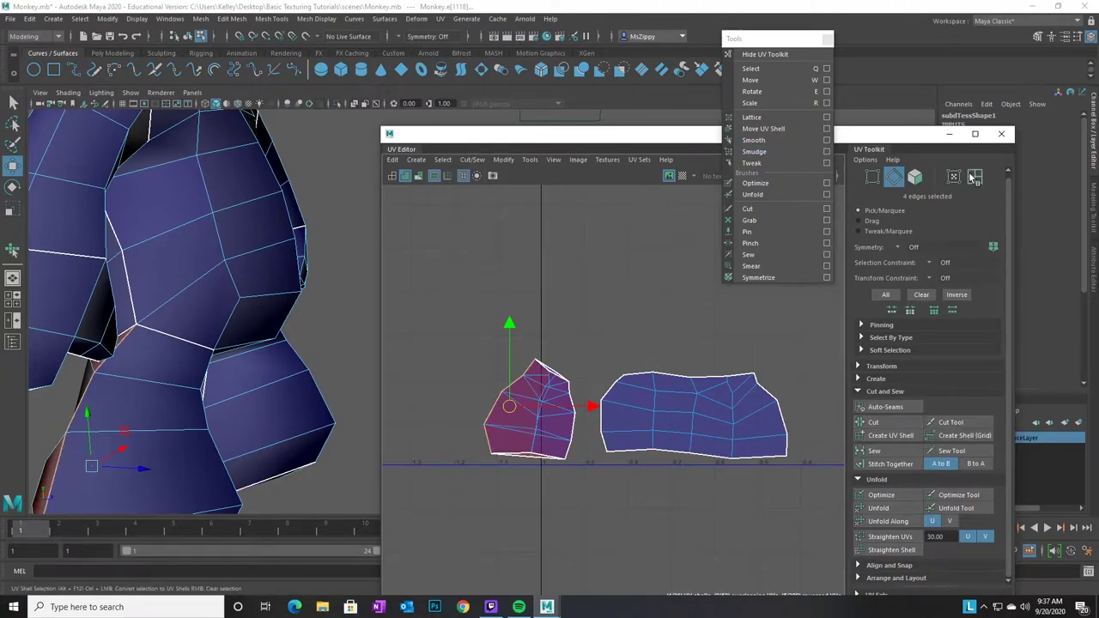
pyautogui.click(550, 414)
pyautogui.moveTo(612, 411); pyautogui.dragTo(588, 411)
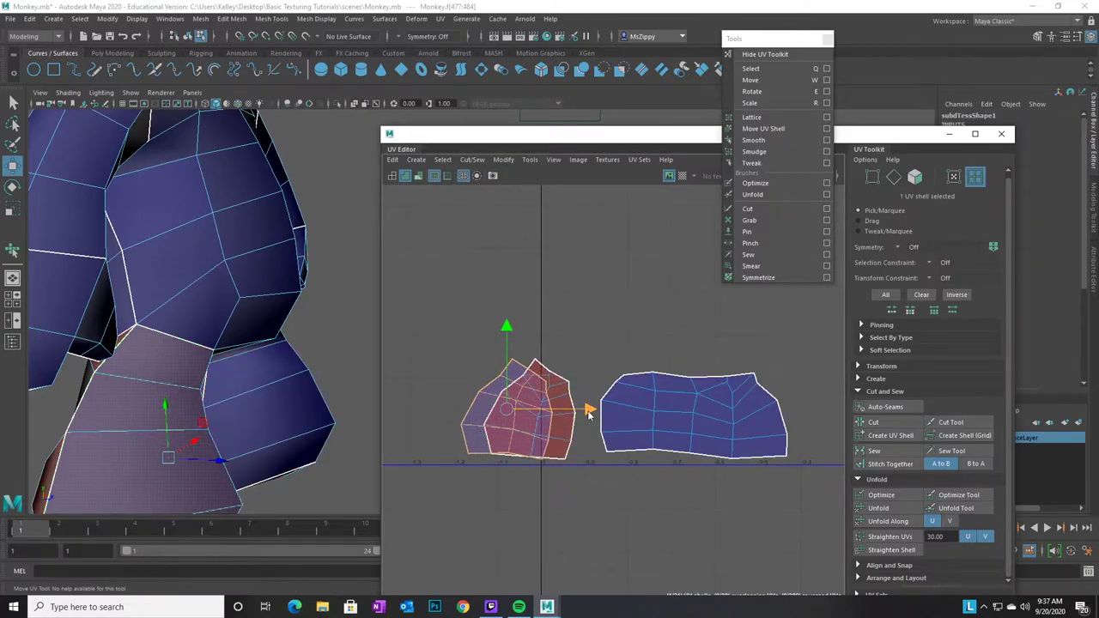
pyautogui.hotkey('ctrl', 'z')
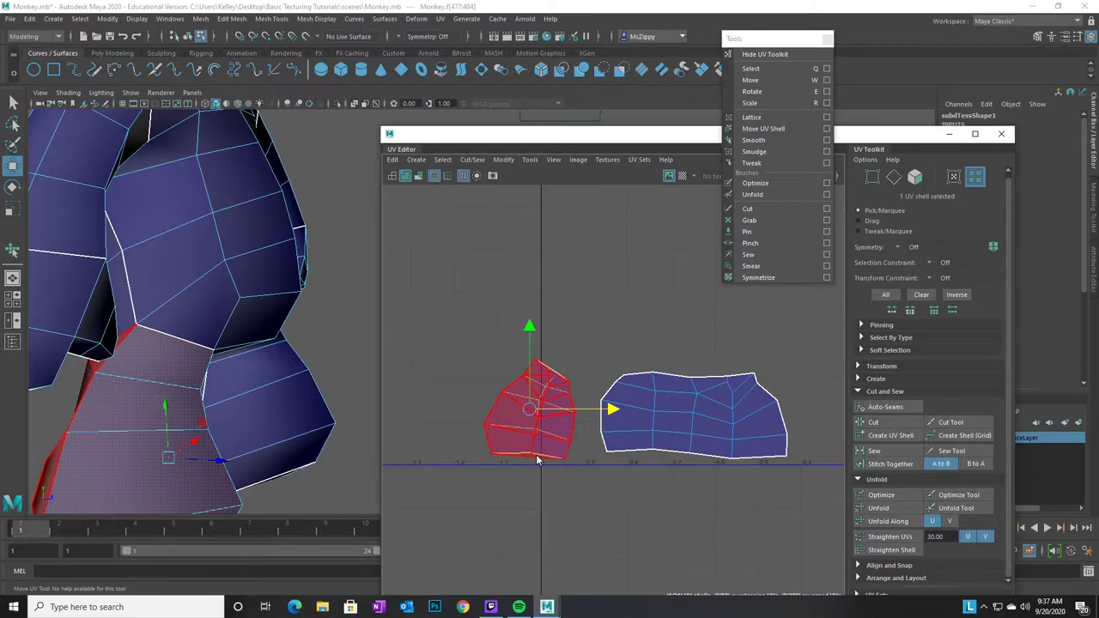
# Move the reversed half of the cut leg shell horizontally clear of the other half and flip its UVs horizontally
pyautogui.click(557, 373)
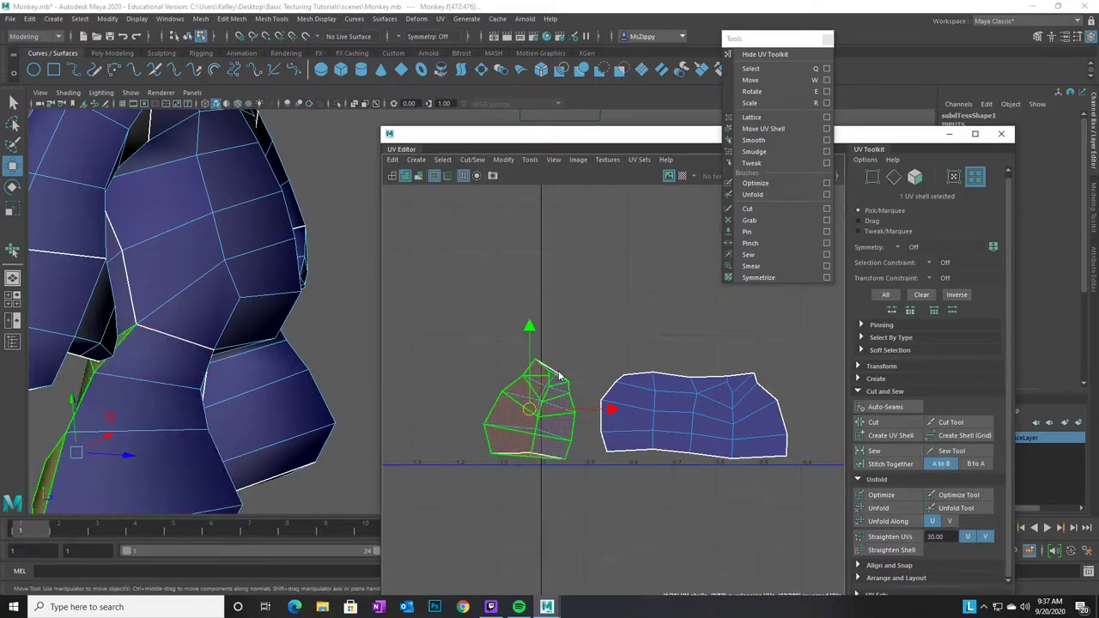
pyautogui.moveTo(607, 412); pyautogui.dragTo(515, 409)
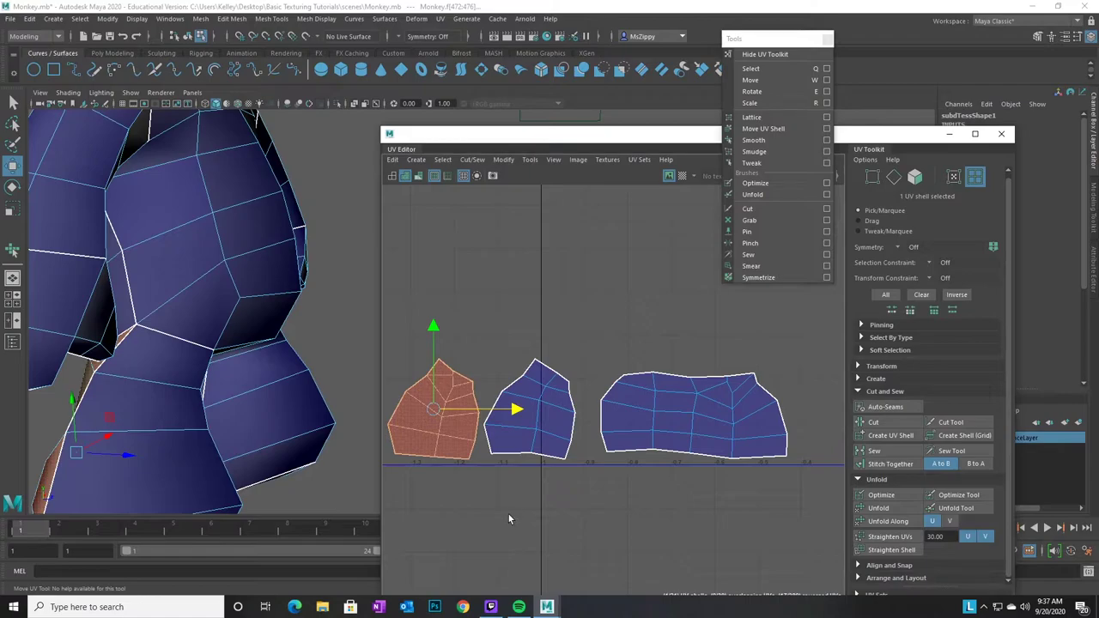
pyautogui.press('super')
pyautogui.press('super')
pyautogui.keyDown('alt'); pyautogui.moveTo(596, 506); pyautogui.dragTo(699, 502, button='middle'); pyautogui.keyUp('alt')
pyautogui.moveTo(527, 415); pyautogui.dragTo(580, 425, button='right')
pyautogui.moveTo(449, 315); pyautogui.dragTo(587, 503)
pyautogui.moveTo(544, 437); pyautogui.dragTo(599, 289, button='right')
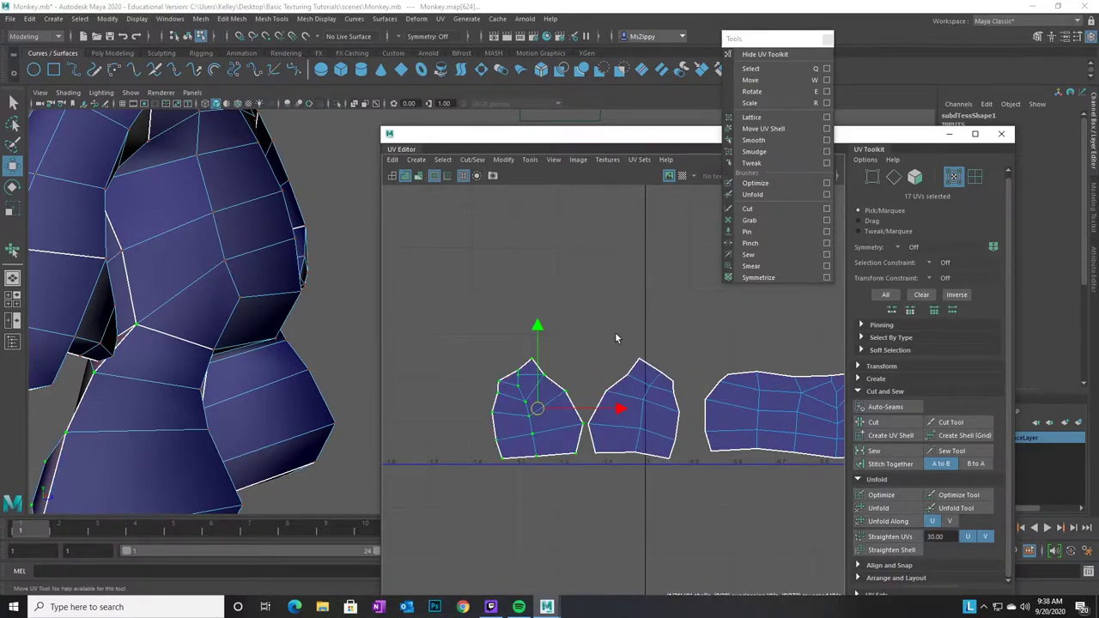
# Move the flipped leg half against the other half and sew them together along their four matching edges
pyautogui.moveTo(533, 412); pyautogui.dragTo(540, 413)
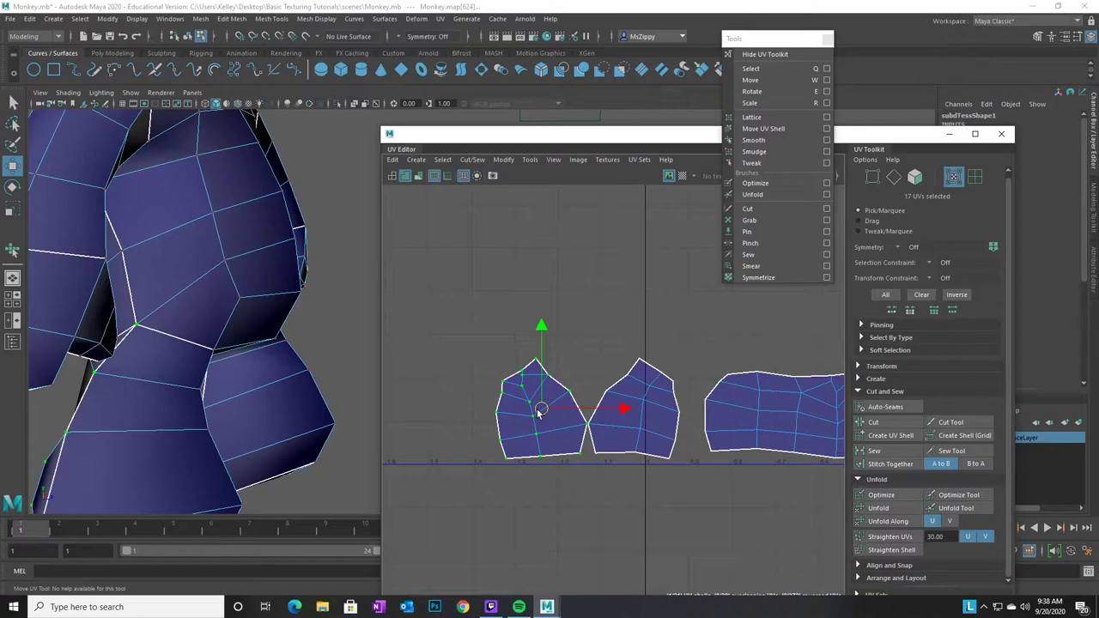
pyautogui.moveTo(624, 443); pyautogui.dragTo(627, 419, button='right')
pyautogui.click(587, 439)
pyautogui.press('w')
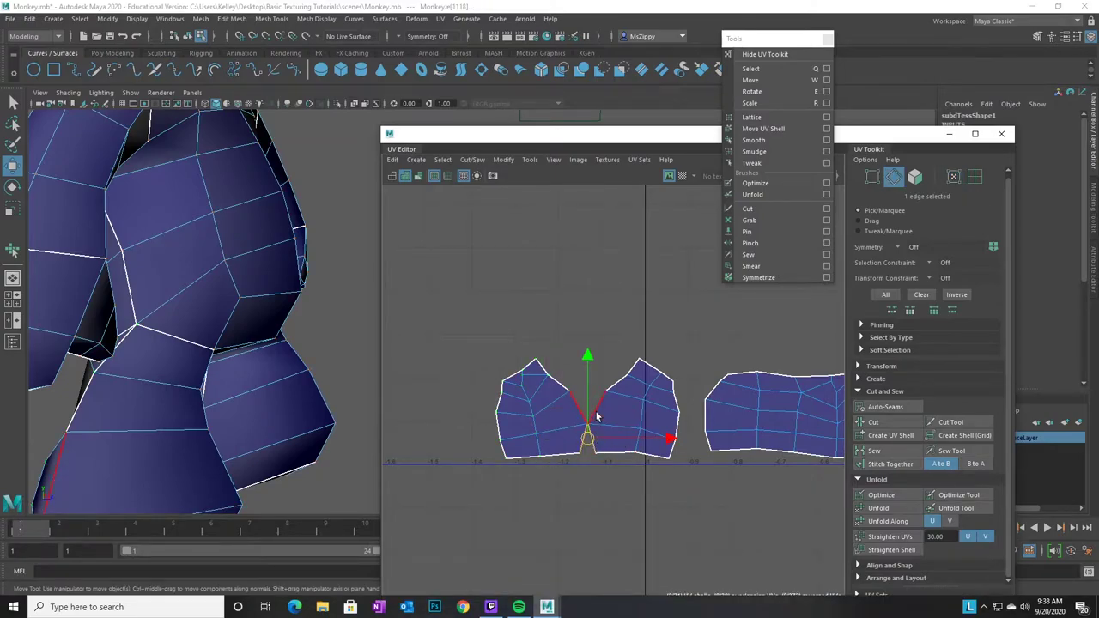
pyautogui.keyDown('shift'); pyautogui.click(596, 408); pyautogui.keyUp('shift')
pyautogui.keyDown('shift'); pyautogui.click(617, 384); pyautogui.keyUp('shift')
pyautogui.keyDown('shift'); pyautogui.click(633, 368); pyautogui.keyUp('shift')
pyautogui.click(894, 449)
# Move the UV columns at both ends of the newly sewn leg shell horizontally inward toward the central seam
pyautogui.moveTo(672, 442); pyautogui.dragTo(712, 437, button='right')
pyautogui.moveTo(704, 322); pyautogui.dragTo(615, 483)
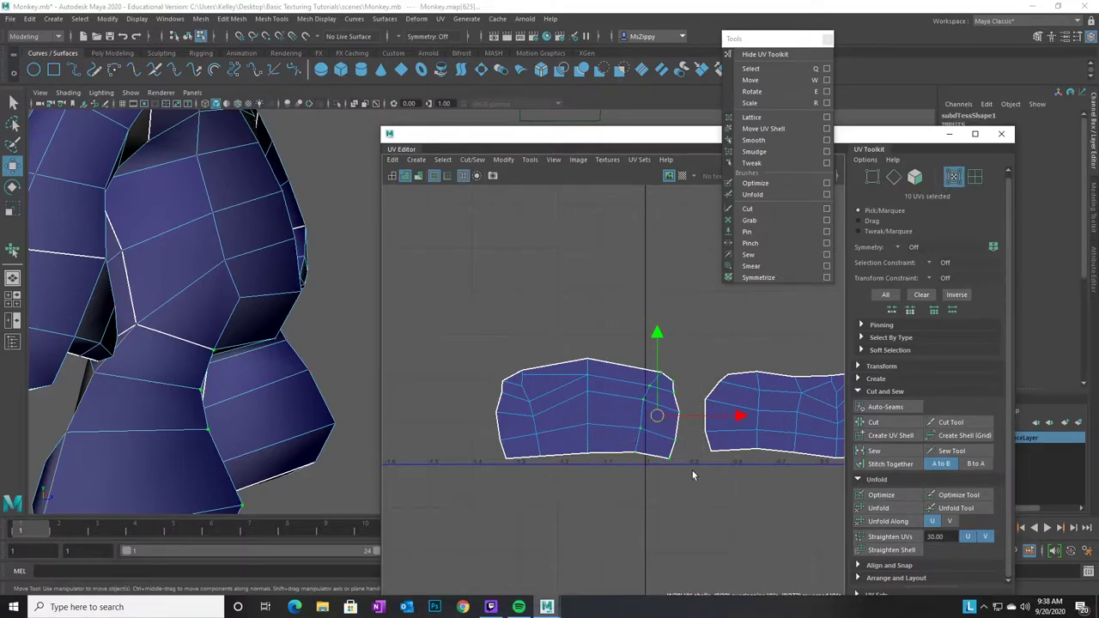
pyautogui.moveTo(738, 416); pyautogui.dragTo(727, 416)
pyautogui.moveTo(725, 416); pyautogui.dragTo(721, 416, button='middle')
pyautogui.moveTo(447, 325); pyautogui.dragTo(567, 507)
pyautogui.moveTo(600, 416); pyautogui.dragTo(613, 417, button='middle')
# Select all UVs of the newly sewn leg shell and unfold it with the Smooth tool into a wider, even layout
pyautogui.moveTo(626, 442); pyautogui.dragTo(655, 446, button='right')
pyautogui.moveTo(429, 311); pyautogui.dragTo(675, 498)
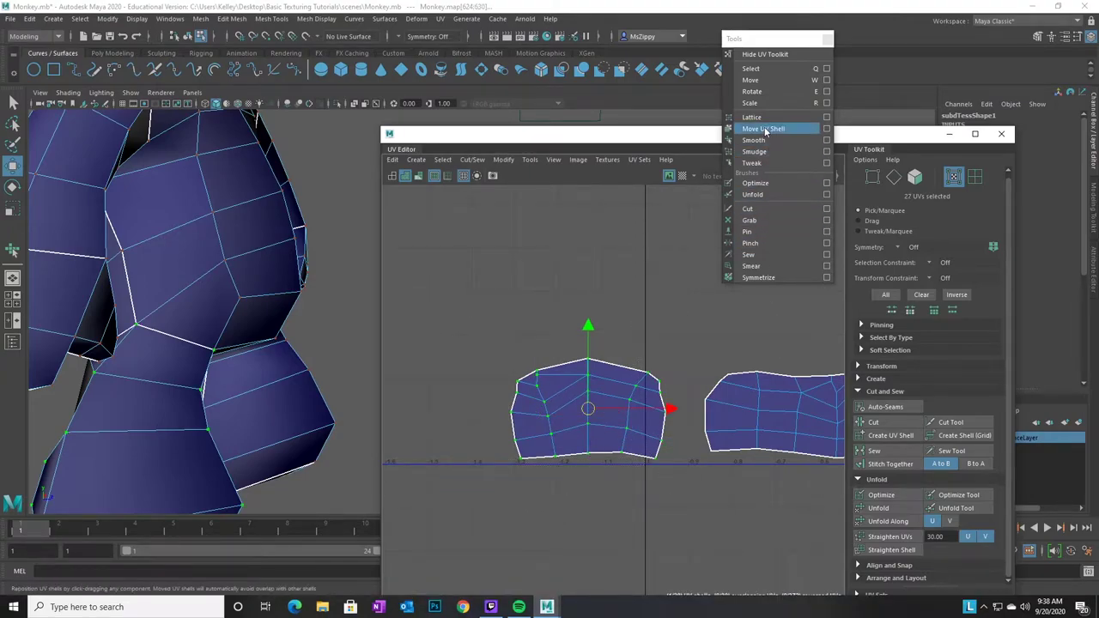
pyautogui.click(755, 140)
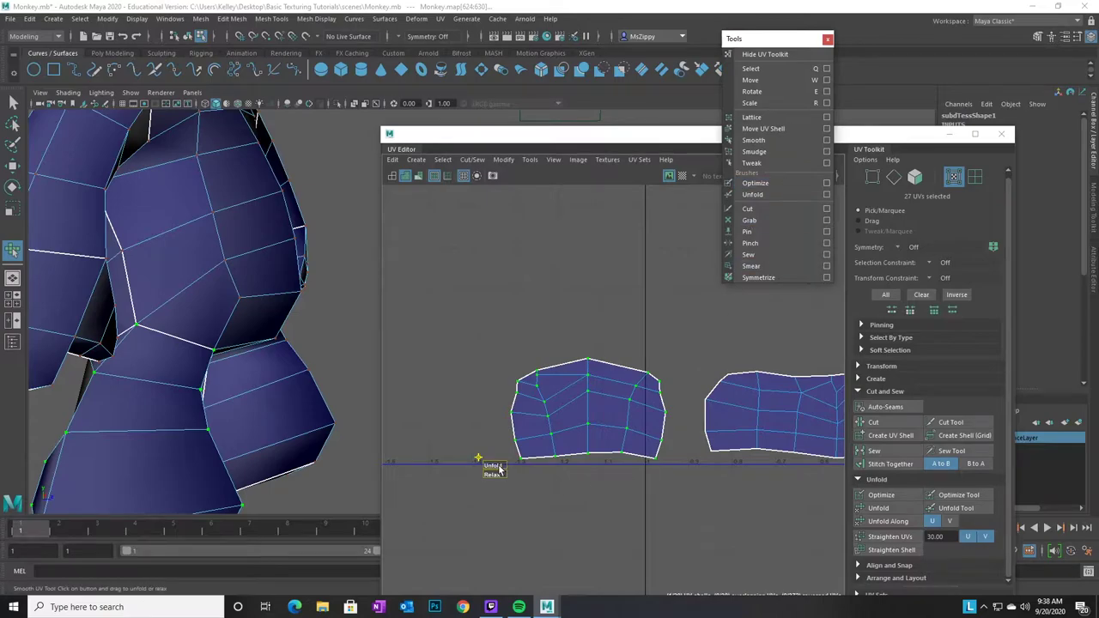
pyautogui.keyDown('alt'); pyautogui.moveTo(671, 494); pyautogui.dragTo(630, 484, button='middle'); pyautogui.keyUp('alt')
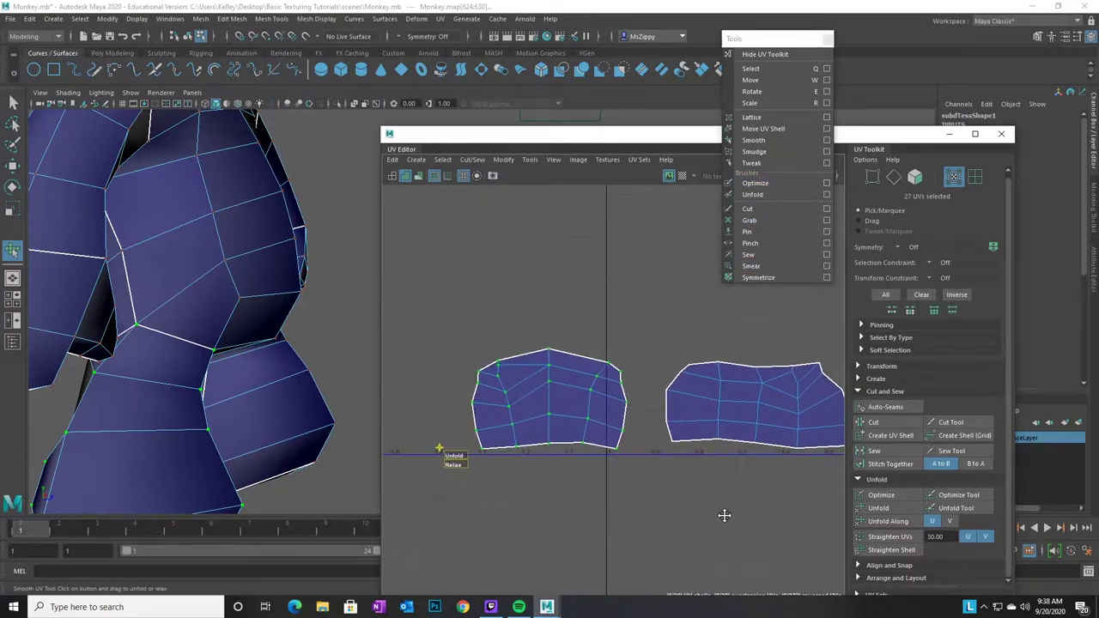
pyautogui.keyDown('alt'); pyautogui.moveTo(725, 515); pyautogui.dragTo(584, 483, button='right'); pyautogui.keyUp('alt')
pyautogui.keyDown('alt'); pyautogui.moveTo(672, 512); pyautogui.dragTo(641, 503, button='middle'); pyautogui.keyUp('alt')
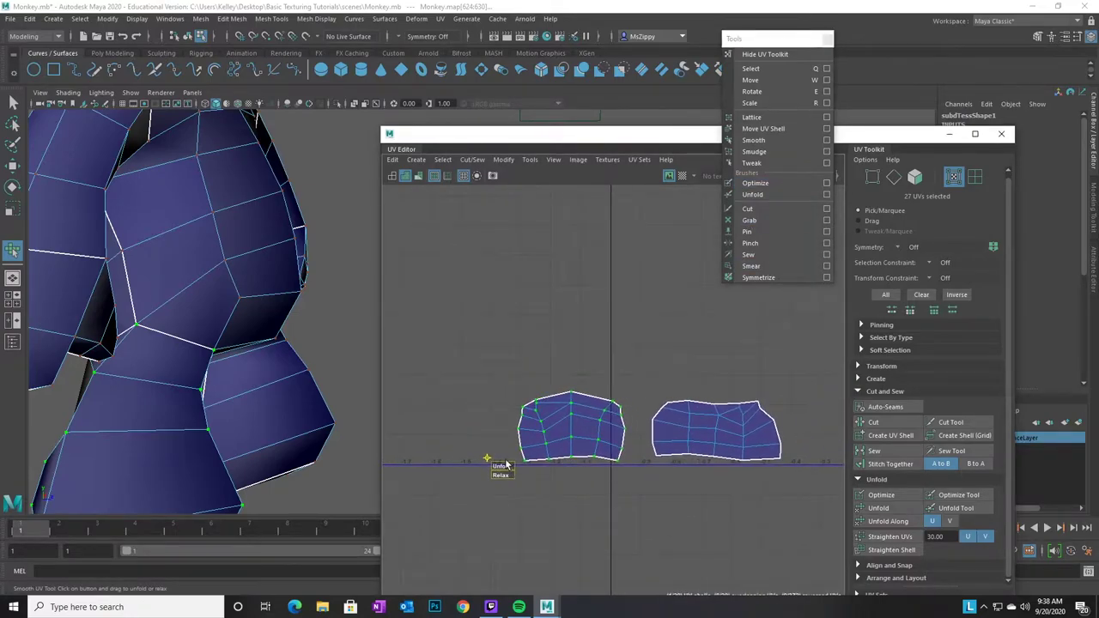
pyautogui.moveTo(501, 465); pyautogui.dragTo(532, 468)
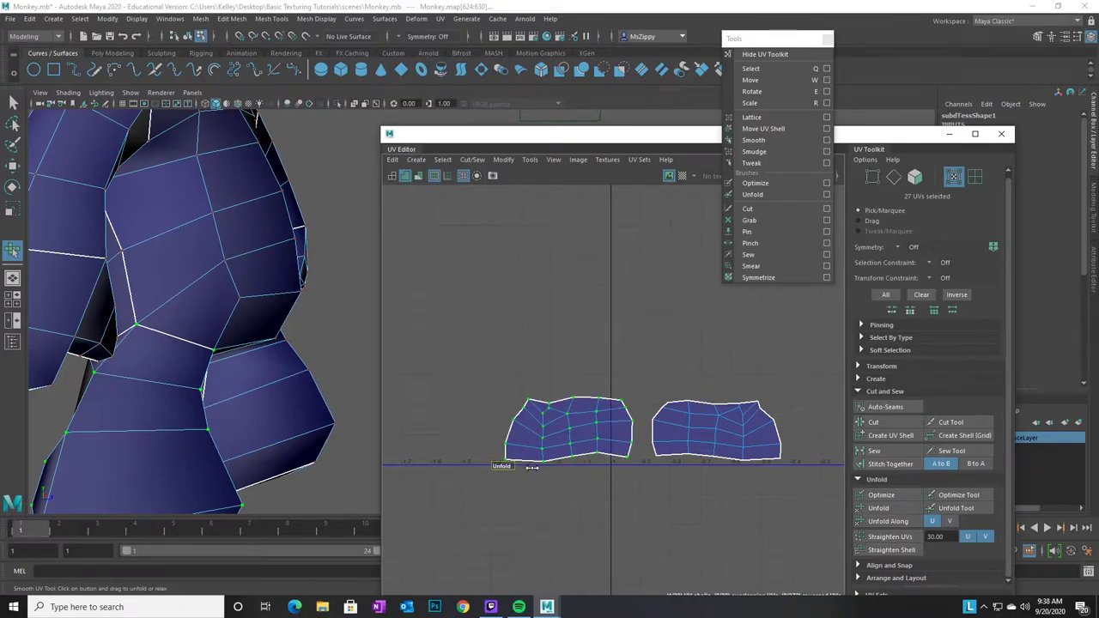
pyautogui.moveTo(532, 468); pyautogui.dragTo(533, 469)
# Lower the two bottom UVs of this leg shell's right inner column and the UV above them slightly to straighten the rows
pyautogui.moveTo(604, 465); pyautogui.dragTo(590, 436)
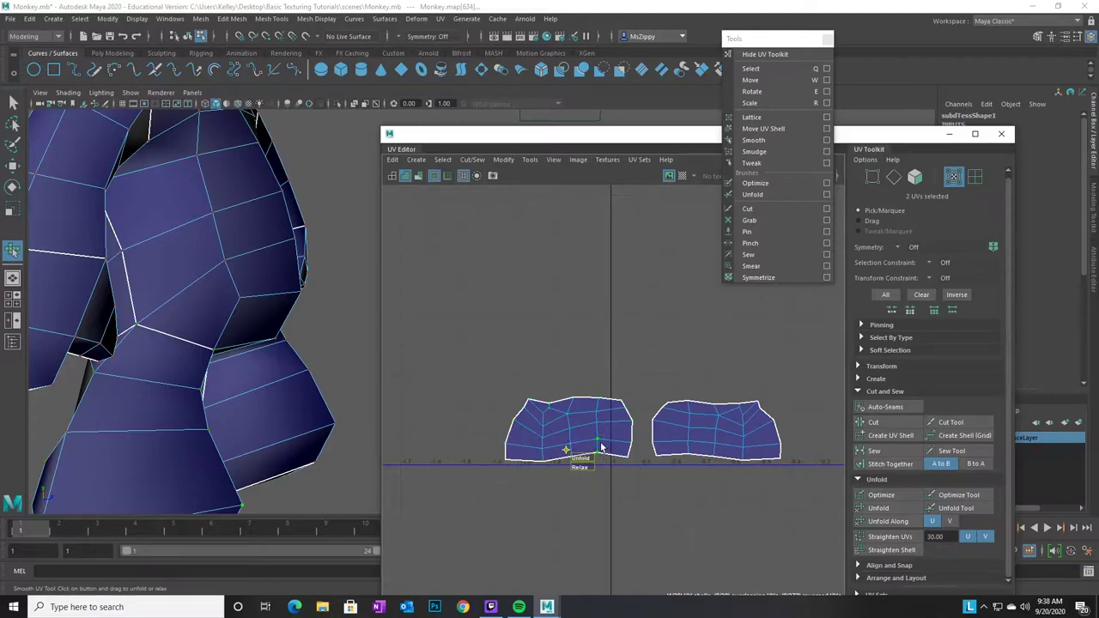
pyautogui.press('w')
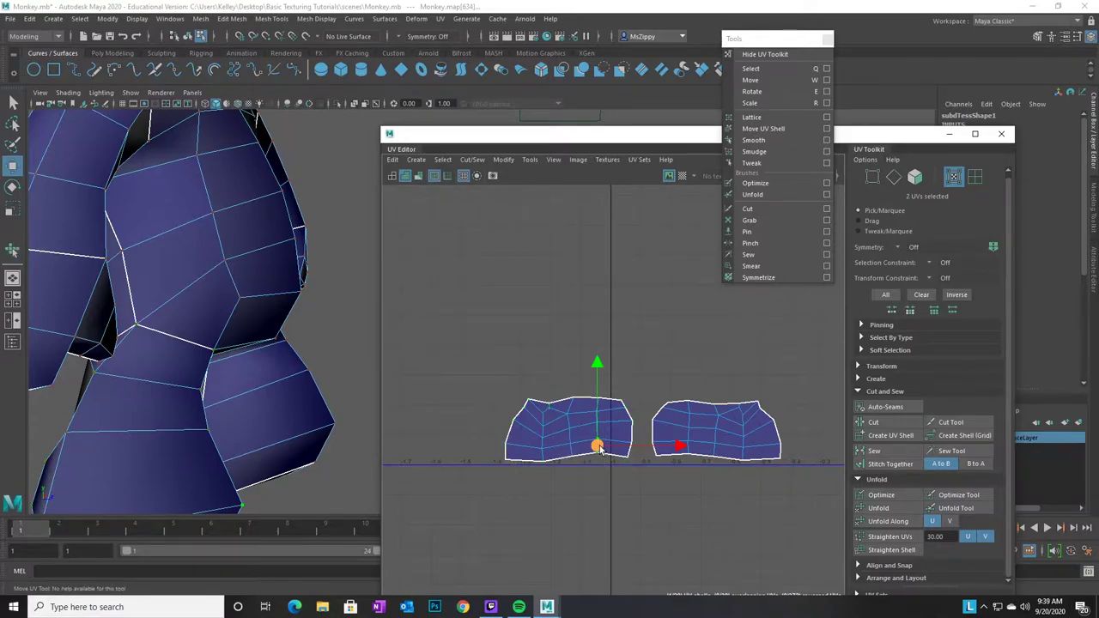
pyautogui.moveTo(600, 453); pyautogui.dragTo(601, 450)
pyautogui.click(604, 434)
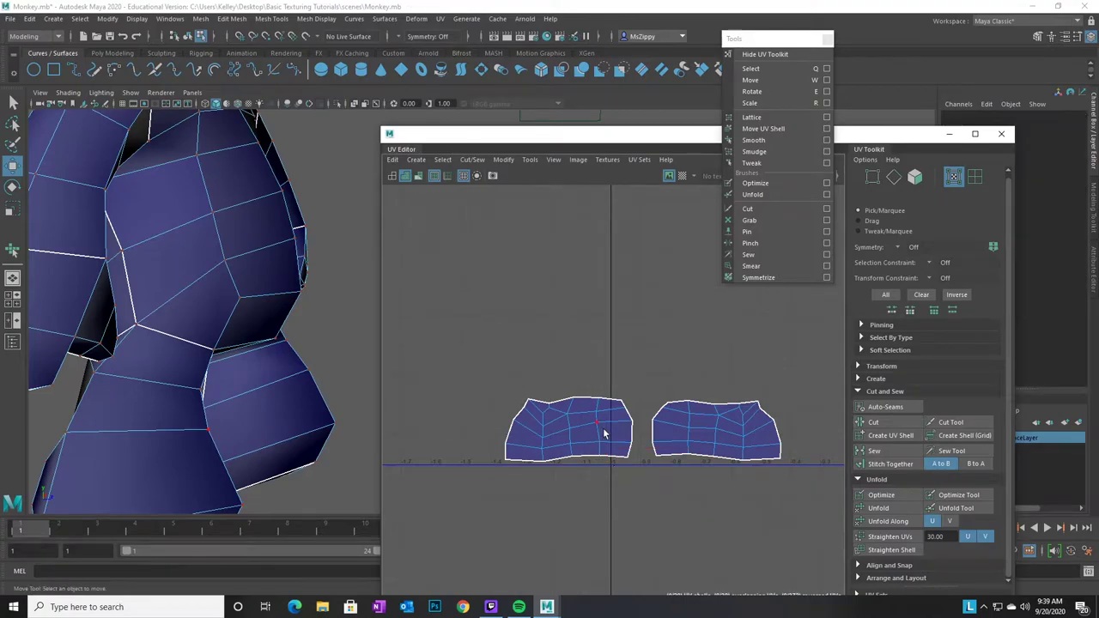
pyautogui.click(596, 423)
pyautogui.moveTo(596, 424); pyautogui.dragTo(598, 429)
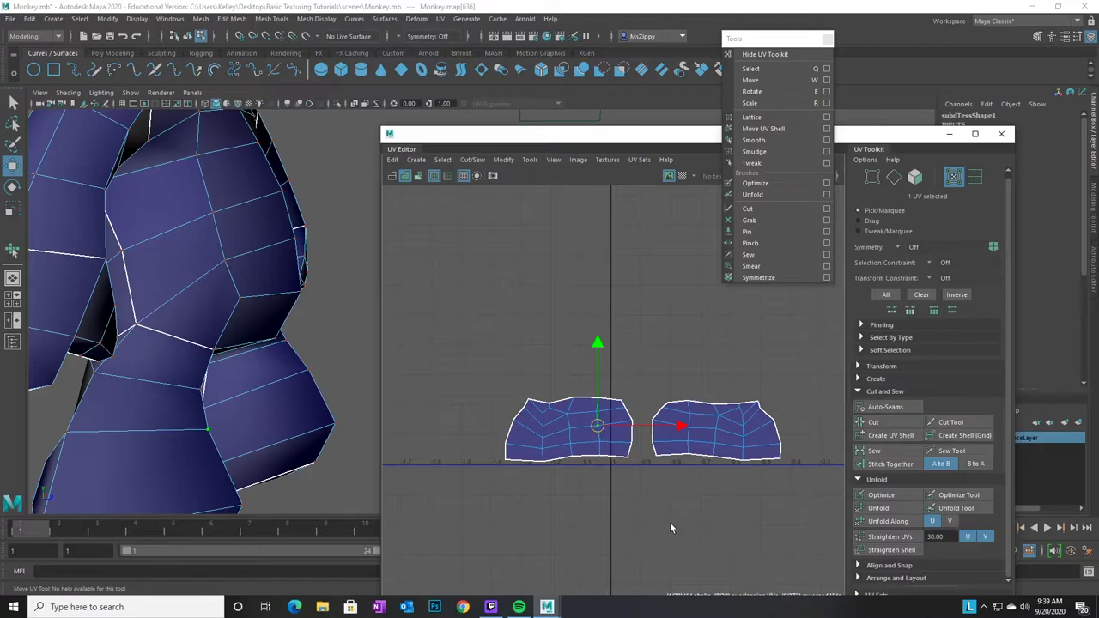
# Select both finished leg shells and move them down below the other body shells, outside the texture square
pyautogui.keyDown('alt'); pyautogui.moveTo(788, 536); pyautogui.dragTo(604, 464, button='right'); pyautogui.keyUp('alt')
pyautogui.moveTo(832, 540); pyautogui.dragTo(607, 423)
pyautogui.keyDown('alt'); pyautogui.moveTo(685, 519); pyautogui.dragTo(601, 407, button='right'); pyautogui.keyUp('alt')
pyautogui.moveTo(601, 407); pyautogui.dragTo(741, 550)
pyautogui.keyDown('alt'); pyautogui.moveTo(674, 492); pyautogui.dragTo(618, 489, button='middle'); pyautogui.keyUp('alt')
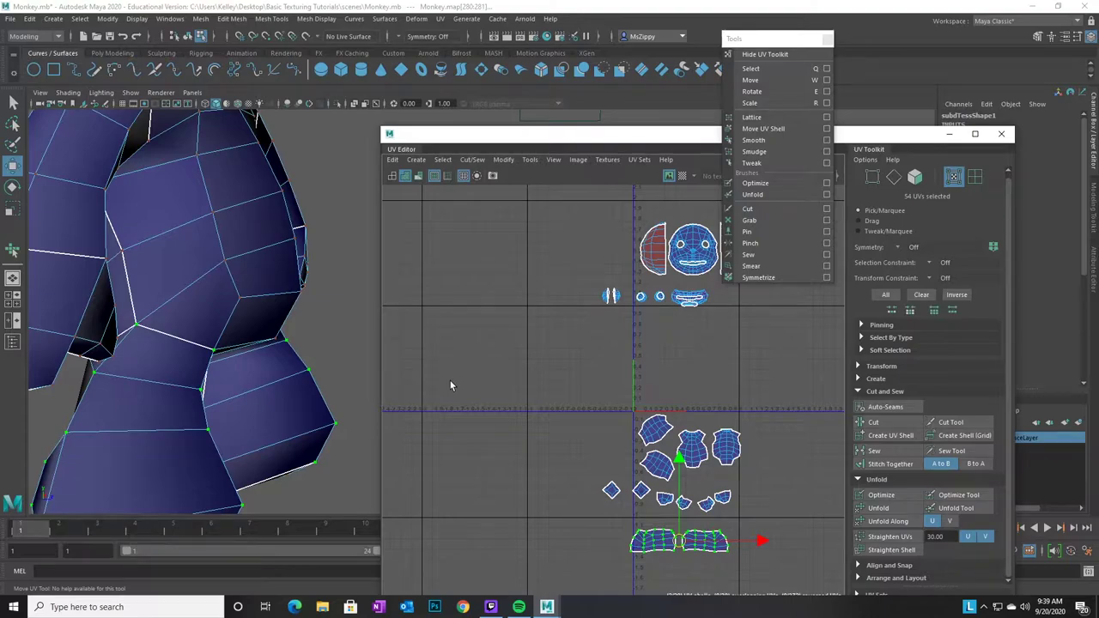
# Select all UVs of the mouth shell beneath the face and unfold it with the Smooth tool into a rounded layout
pyautogui.keyDown('alt'); pyautogui.moveTo(731, 356); pyautogui.dragTo(755, 359, button='right'); pyautogui.keyUp('alt')
pyautogui.keyDown('alt'); pyautogui.moveTo(642, 336); pyautogui.dragTo(689, 371, button='right'); pyautogui.keyUp('alt')
pyautogui.keyDown('alt'); pyautogui.moveTo(689, 371); pyautogui.dragTo(632, 396, button='middle'); pyautogui.keyUp('alt')
pyautogui.keyDown('alt'); pyautogui.moveTo(652, 367); pyautogui.dragTo(690, 386, button='right'); pyautogui.keyUp('alt')
pyautogui.keyDown('alt'); pyautogui.moveTo(657, 342); pyautogui.dragTo(637, 450, button='middle'); pyautogui.keyUp('alt')
pyautogui.scroll(7, 555, 448)
pyautogui.keyDown('alt'); pyautogui.moveTo(689, 338); pyautogui.dragTo(675, 393, button='middle'); pyautogui.keyUp('alt')
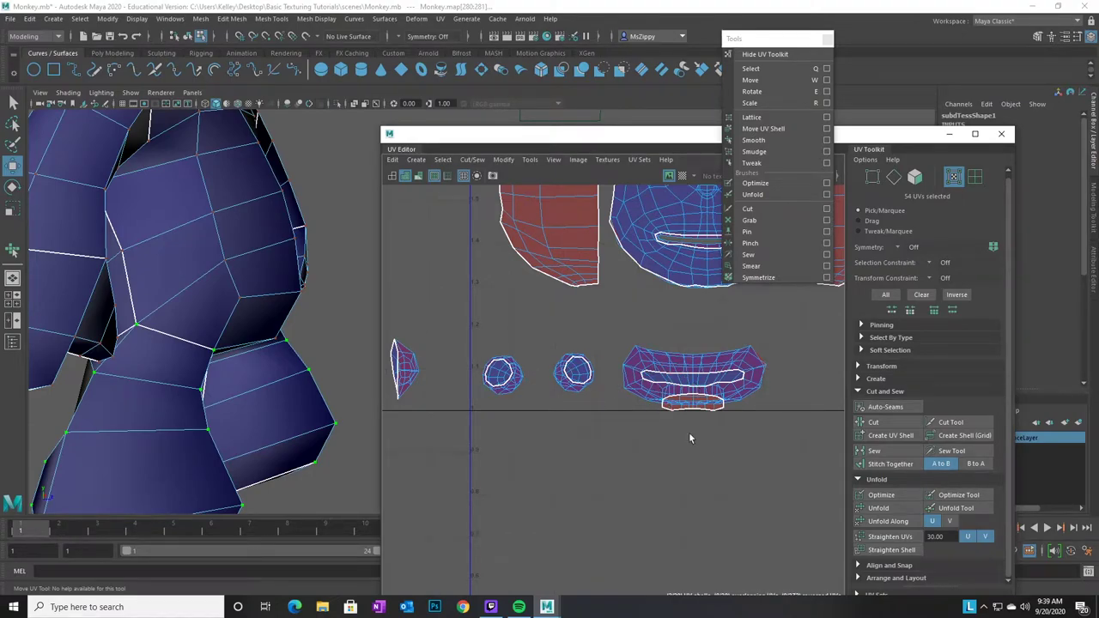
pyautogui.moveTo(709, 383); pyautogui.dragTo(733, 382, button='right')
pyautogui.moveTo(796, 442); pyautogui.dragTo(613, 323)
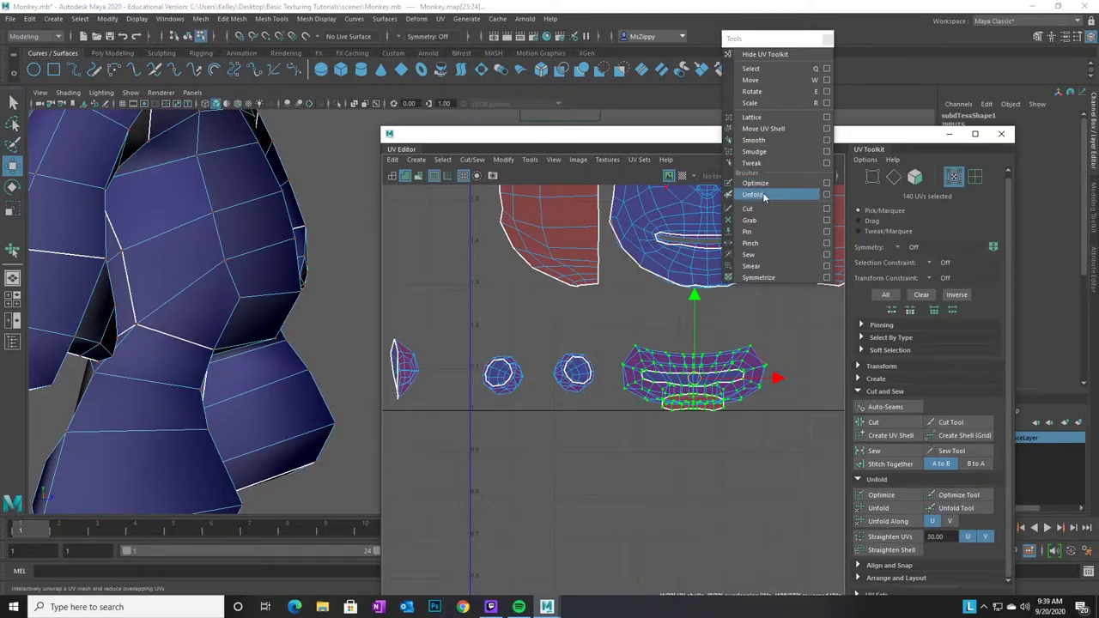
pyautogui.click(761, 142)
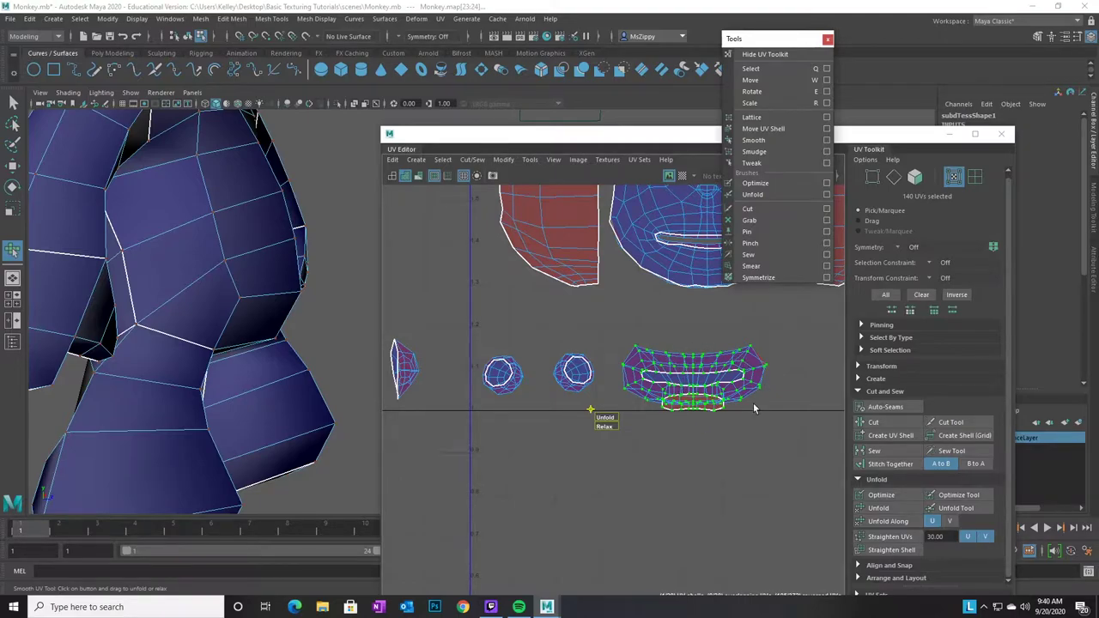
pyautogui.click(606, 423)
pyautogui.moveTo(607, 418); pyautogui.dragTo(792, 421)
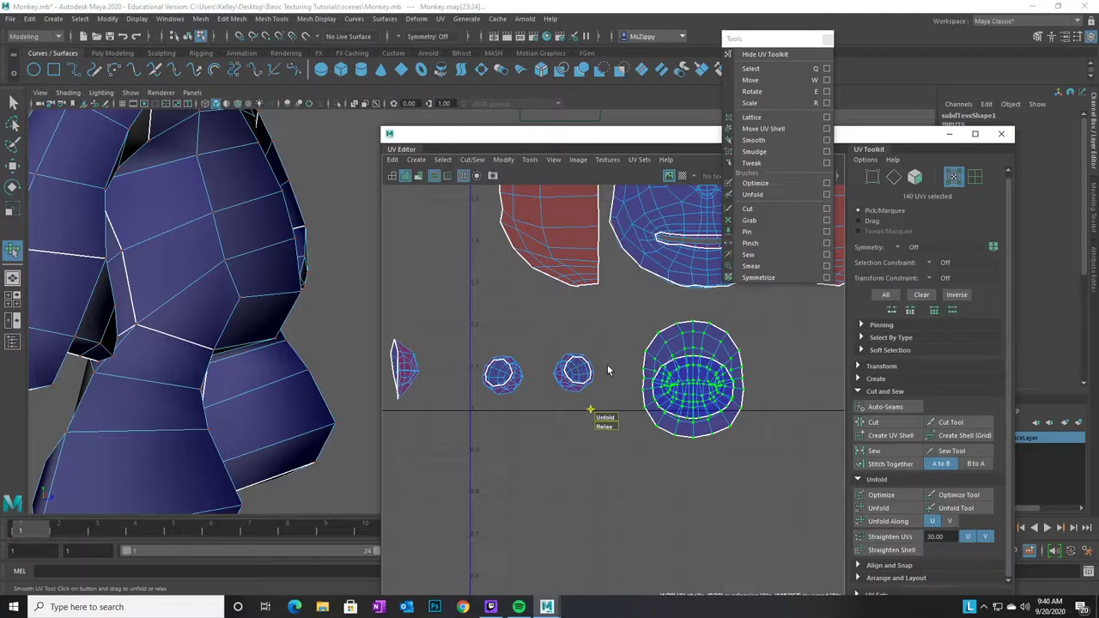
# Unfold each of the two small round shells beside the mouth shell with the Smooth tool, and clear the selection
pyautogui.click(559, 395)
pyautogui.moveTo(535, 408); pyautogui.dragTo(620, 398)
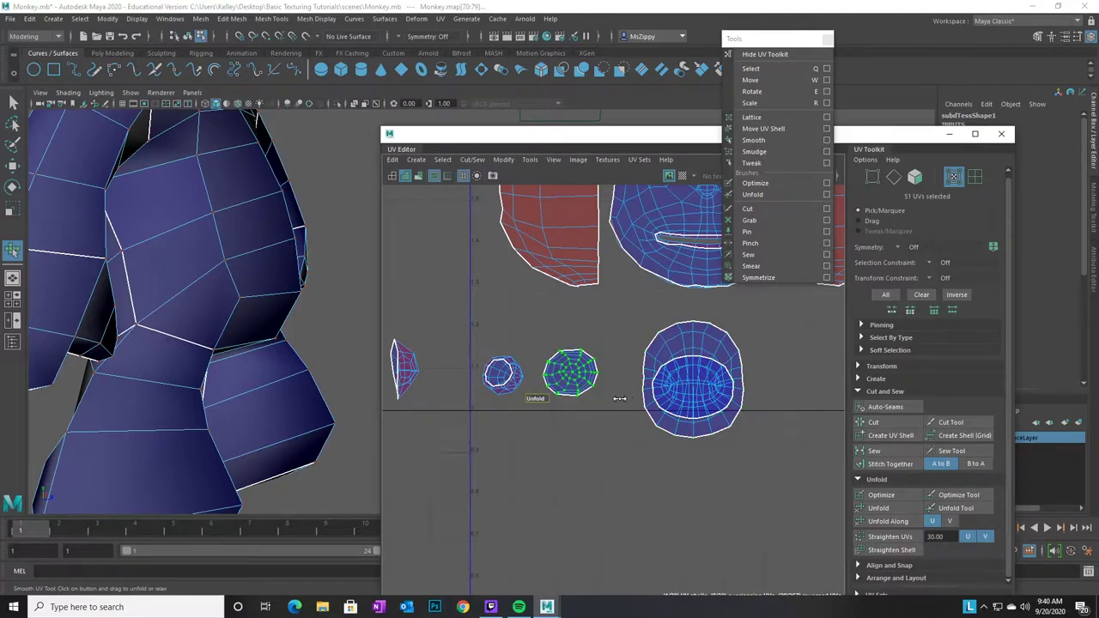
pyautogui.click(499, 378)
pyautogui.moveTo(486, 402); pyautogui.dragTo(564, 414)
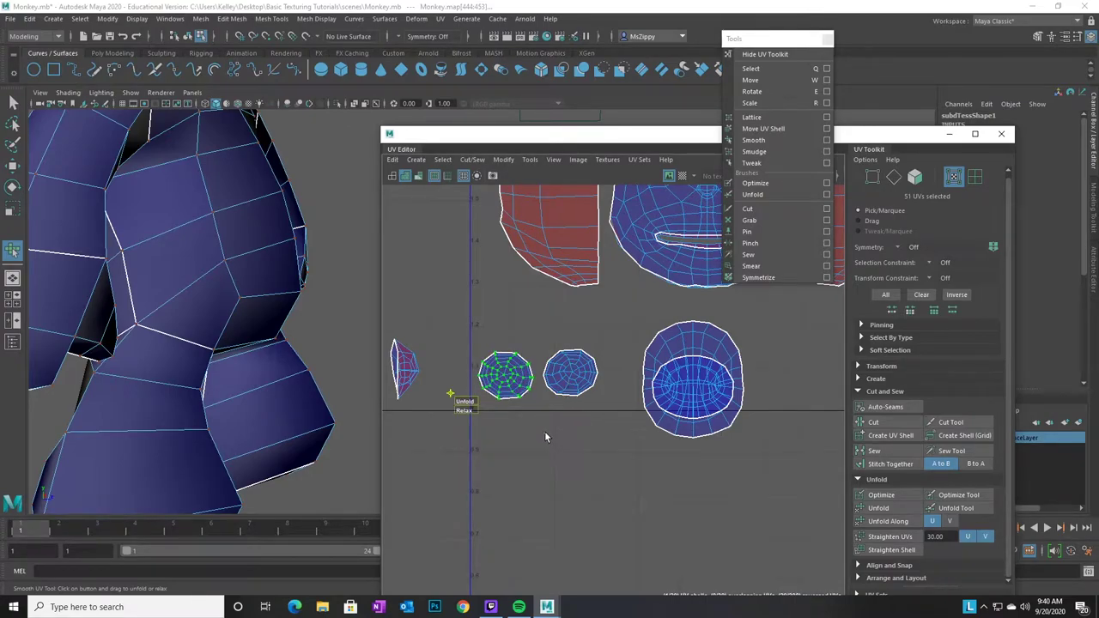
pyautogui.click(554, 401)
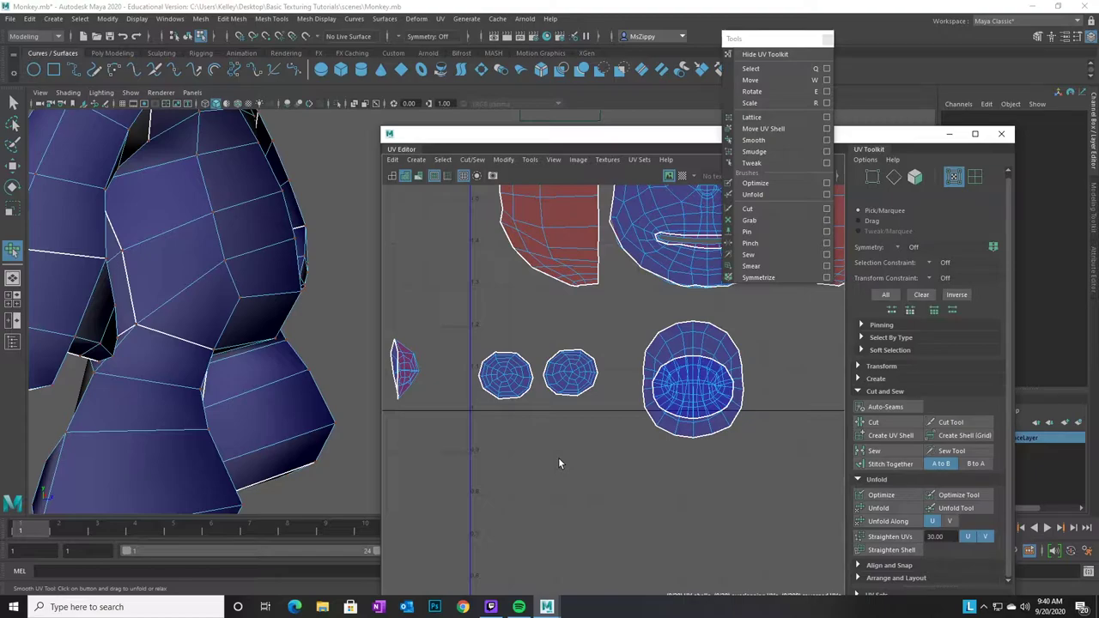
# Examine the two small half-round shells and identify which part of the monkey's head they belong to by selecting the ear on the model
pyautogui.keyDown('alt'); pyautogui.moveTo(467, 432); pyautogui.dragTo(568, 425, button='middle'); pyautogui.keyUp('alt')
pyautogui.keyDown('alt'); pyautogui.moveTo(493, 420); pyautogui.dragTo(667, 429, button='right'); pyautogui.keyUp('alt')
pyautogui.keyDown('alt'); pyautogui.moveTo(519, 391); pyautogui.dragTo(551, 393, button='middle'); pyautogui.keyUp('alt')
pyautogui.keyDown('alt'); pyautogui.moveTo(503, 420); pyautogui.dragTo(612, 418, button='right'); pyautogui.keyUp('alt')
pyautogui.keyDown('alt'); pyautogui.moveTo(607, 382); pyautogui.dragTo(618, 441, button='middle'); pyautogui.keyUp('alt')
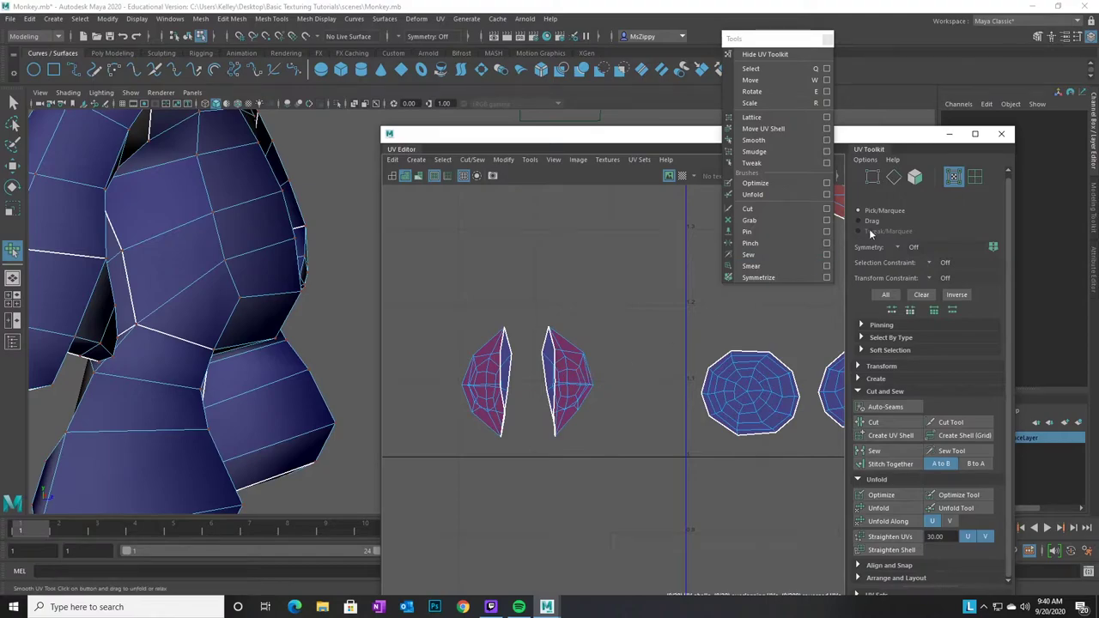
pyautogui.click(975, 176)
pyautogui.click(575, 382)
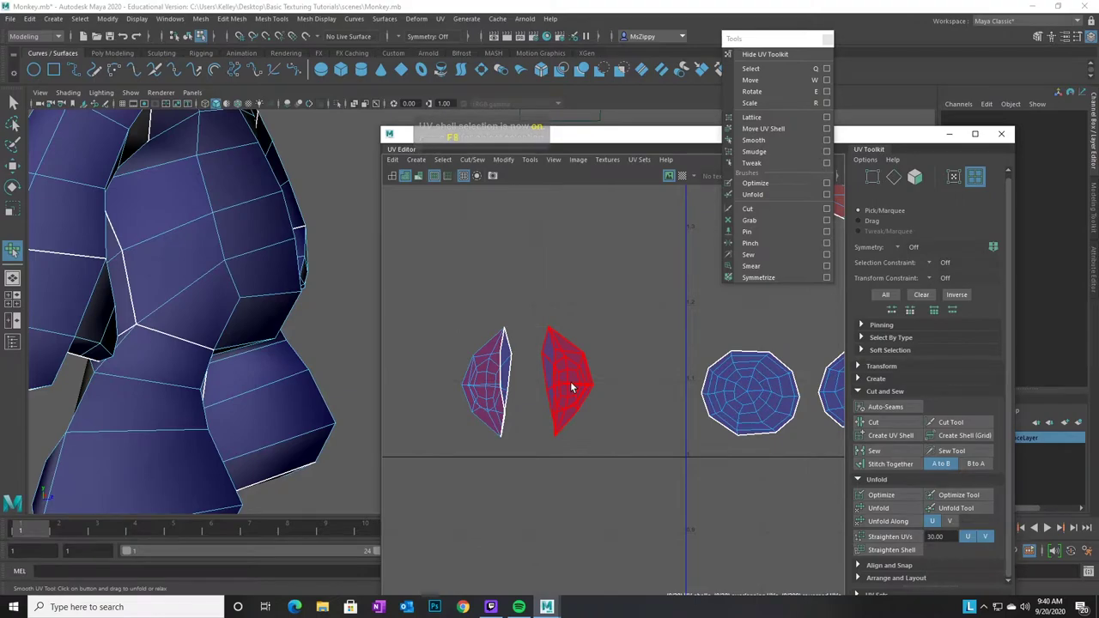
pyautogui.click(570, 382)
pyautogui.keyDown('shift'); pyautogui.click(464, 361); pyautogui.keyUp('shift')
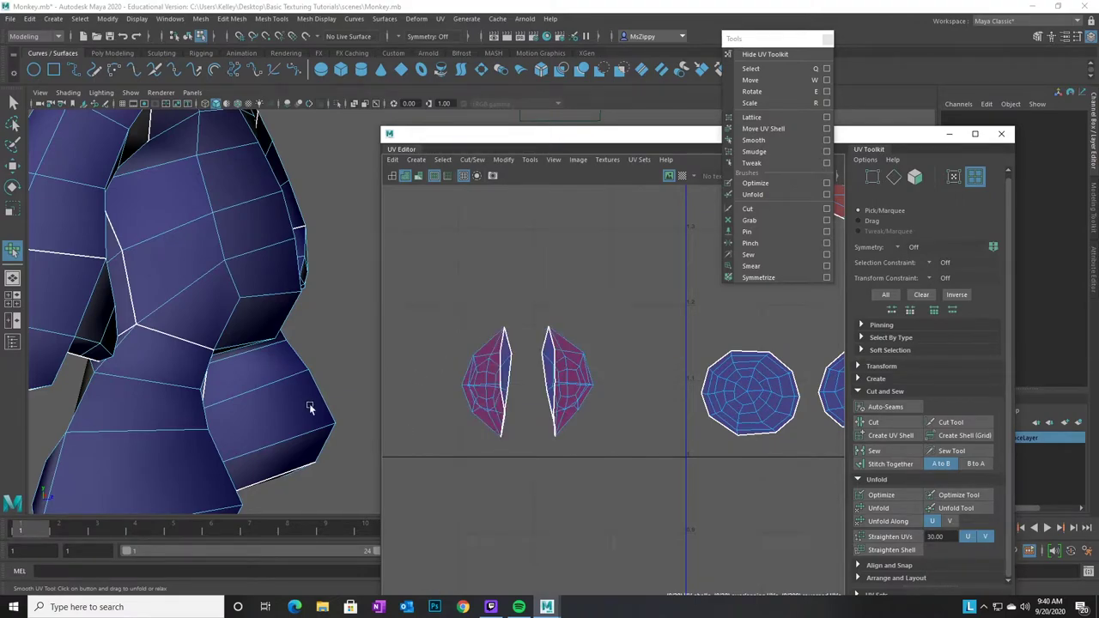
pyautogui.keyDown('alt'); pyautogui.moveTo(228, 372); pyautogui.dragTo(206, 324); pyautogui.keyUp('alt')
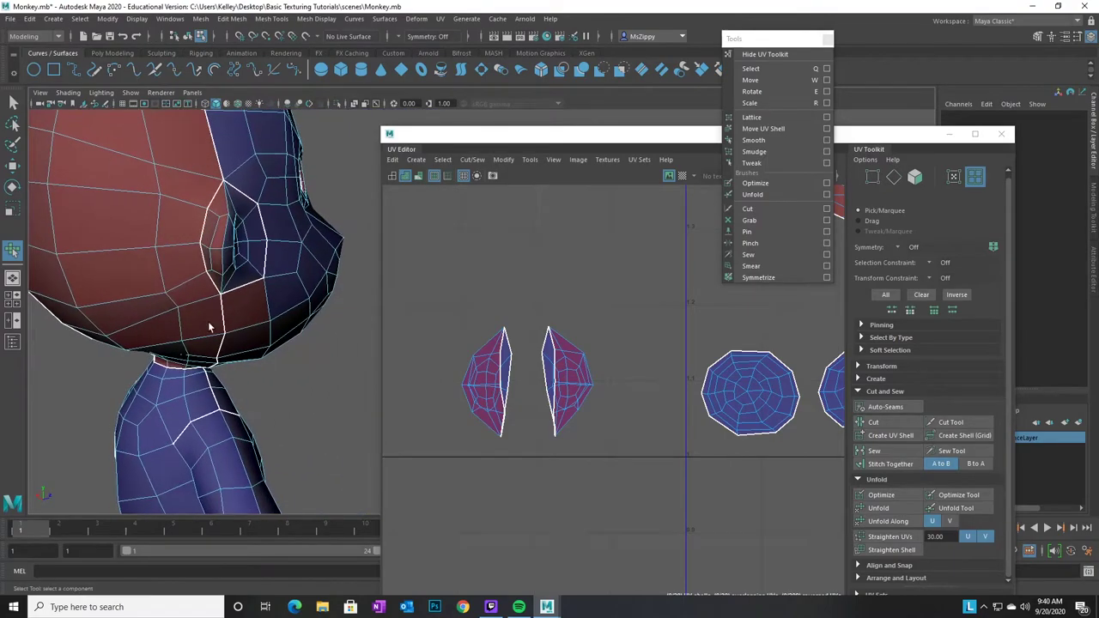
pyautogui.click(216, 251)
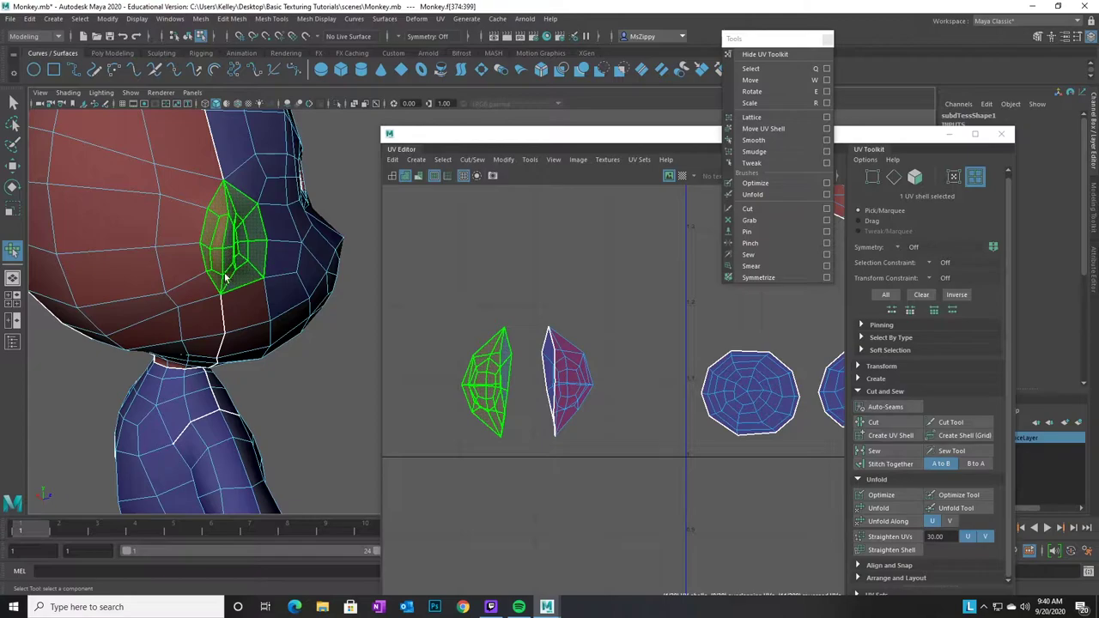
pyautogui.click(443, 361)
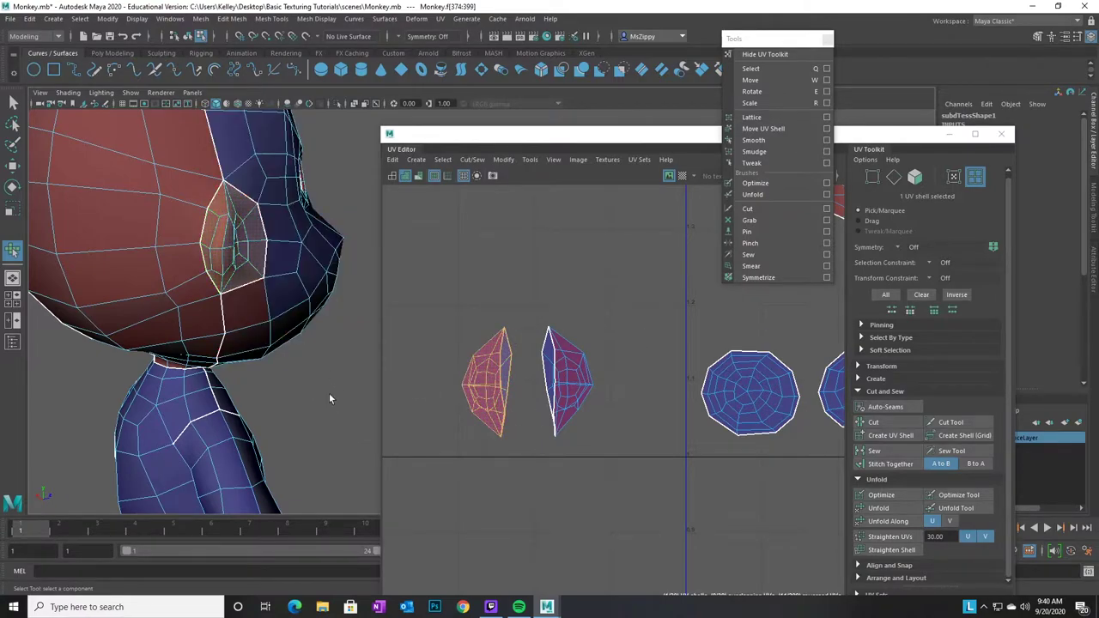
# Select the four edges running along the rim of the first ear on the model, from its top to its base
pyautogui.keyDown('alt'); pyautogui.moveTo(240, 381); pyautogui.dragTo(312, 378, button='right'); pyautogui.keyUp('alt')
pyautogui.keyDown('alt'); pyautogui.moveTo(305, 249); pyautogui.dragTo(289, 326, button='middle'); pyautogui.keyUp('alt')
pyautogui.keyDown('alt'); pyautogui.moveTo(289, 326); pyautogui.dragTo(255, 334); pyautogui.keyUp('alt')
pyautogui.moveTo(254, 291); pyautogui.dragTo(253, 260, button='right')
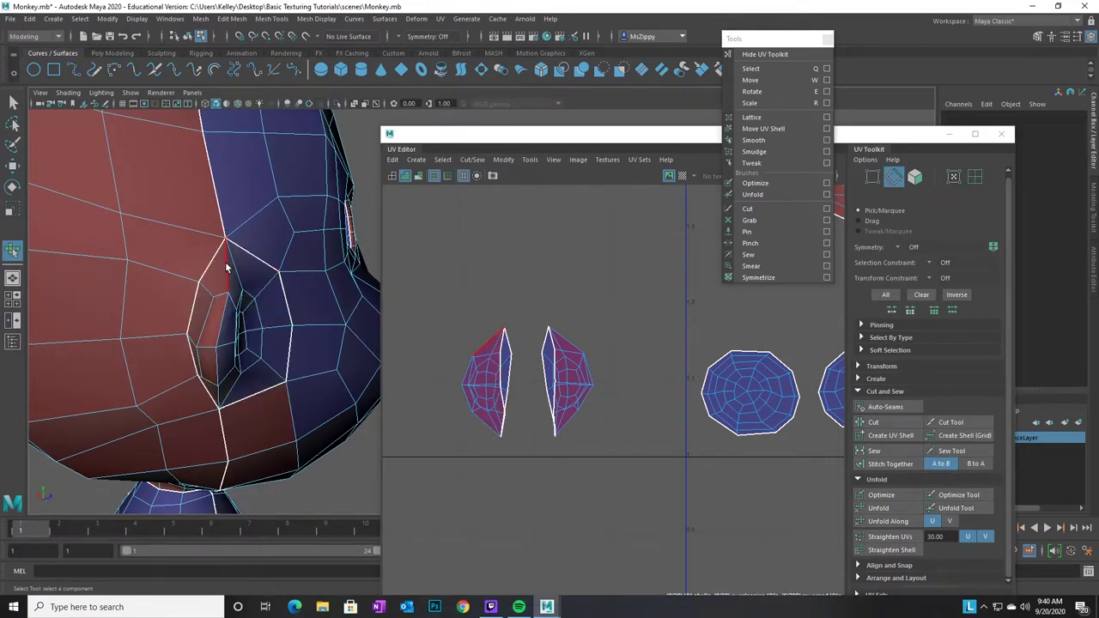
pyautogui.click(224, 268)
pyautogui.keyDown('shift'); pyautogui.click(223, 316); pyautogui.keyUp('shift')
pyautogui.keyDown('shift'); pyautogui.click(217, 363); pyautogui.keyUp('shift')
pyautogui.keyDown('shift'); pyautogui.click(227, 421); pyautogui.keyUp('shift')
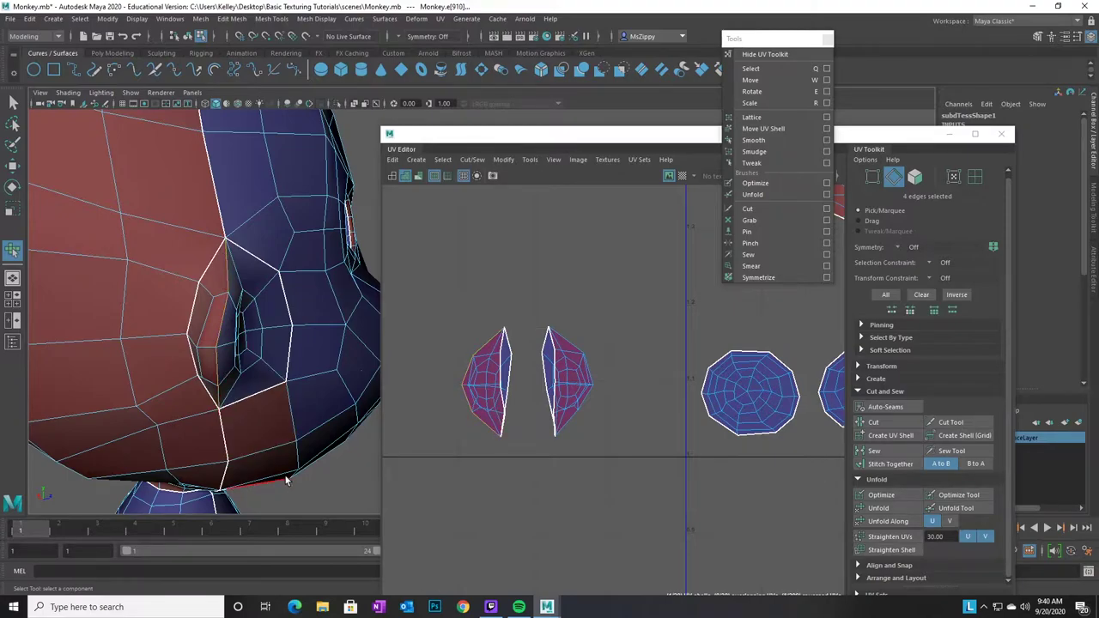
# Add the four matching rim edges of the opposite ear to the selection and cut the UVs along all eight edges
pyautogui.keyDown('alt'); pyautogui.moveTo(300, 410); pyautogui.dragTo(157, 374, button='right'); pyautogui.keyUp('alt')
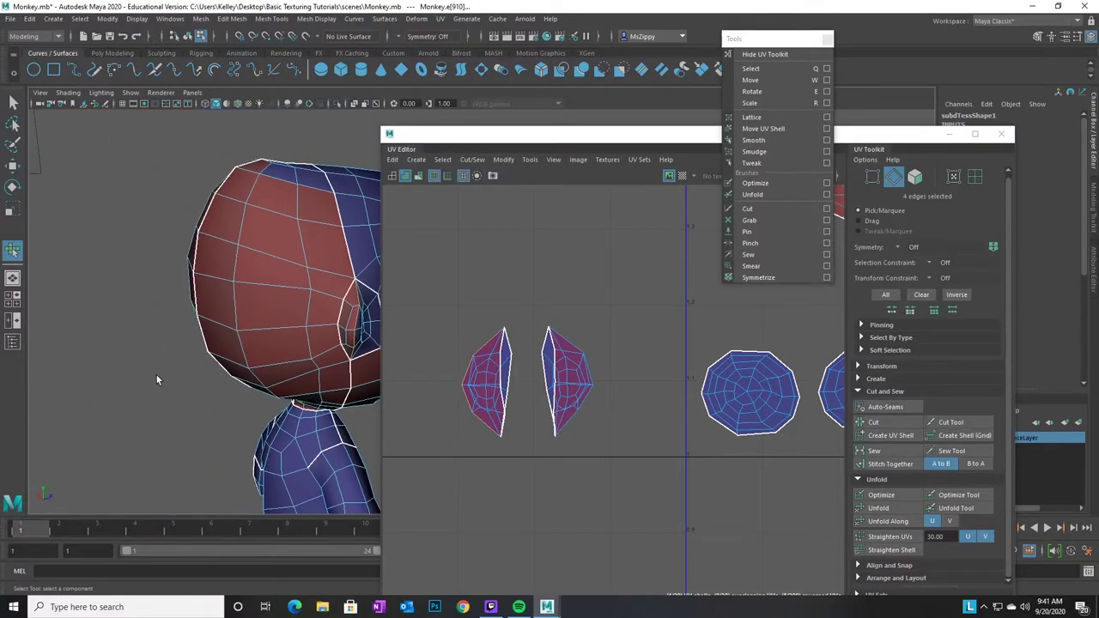
pyautogui.keyDown('alt'); pyautogui.moveTo(156, 374); pyautogui.dragTo(287, 389); pyautogui.keyUp('alt')
pyautogui.keyDown('alt'); pyautogui.moveTo(287, 389); pyautogui.dragTo(76, 318, button='middle'); pyautogui.keyUp('alt')
pyautogui.keyDown('alt'); pyautogui.moveTo(280, 368); pyautogui.dragTo(71, 315, button='middle'); pyautogui.keyUp('alt')
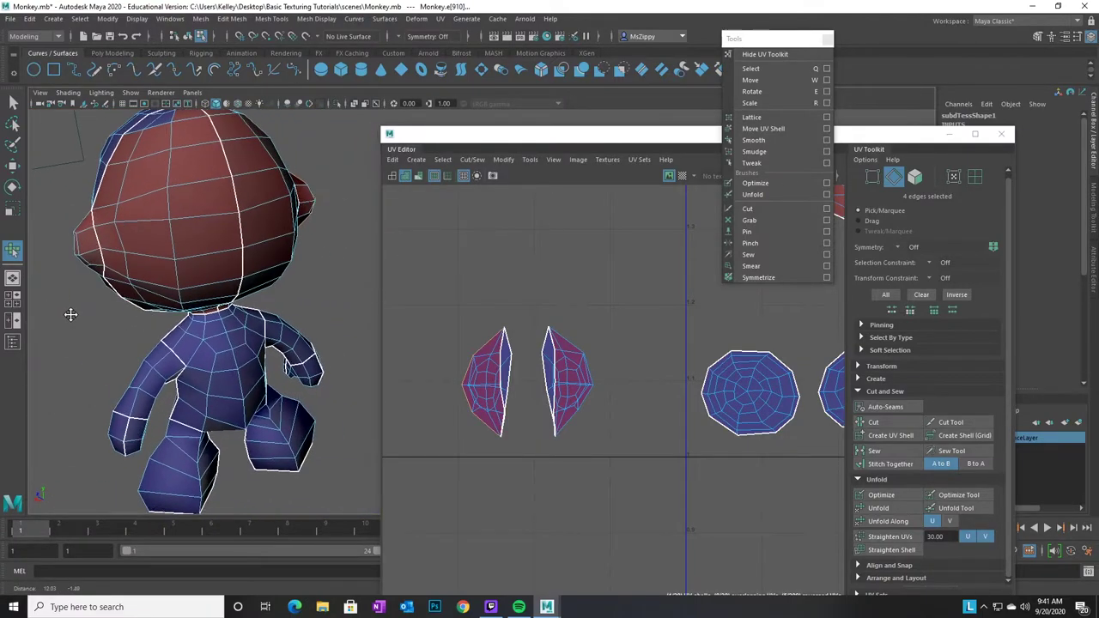
pyautogui.keyDown('alt'); pyautogui.moveTo(72, 314); pyautogui.dragTo(233, 339); pyautogui.keyUp('alt')
pyautogui.keyDown('alt'); pyautogui.moveTo(316, 368); pyautogui.dragTo(211, 284, button='middle'); pyautogui.keyUp('alt')
pyautogui.keyDown('alt'); pyautogui.moveTo(172, 301); pyautogui.dragTo(231, 302, button='right'); pyautogui.keyUp('alt')
pyautogui.keyDown('alt'); pyautogui.moveTo(231, 301); pyautogui.dragTo(326, 343, button='middle'); pyautogui.keyUp('alt')
pyautogui.keyDown('shift'); pyautogui.click(249, 280); pyautogui.keyUp('shift')
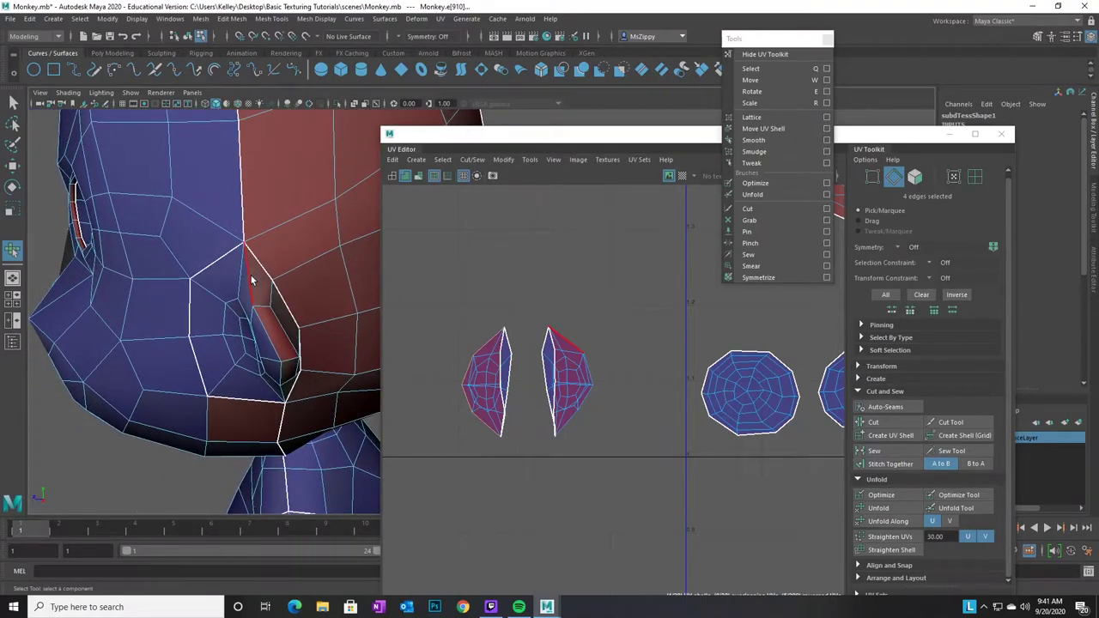
pyautogui.keyDown('shift'); pyautogui.click(267, 335); pyautogui.keyUp('shift')
pyautogui.keyDown('shift'); pyautogui.click(282, 380); pyautogui.keyUp('shift')
pyautogui.keyDown('shift'); pyautogui.click(285, 397); pyautogui.keyUp('shift')
pyautogui.click(896, 437)
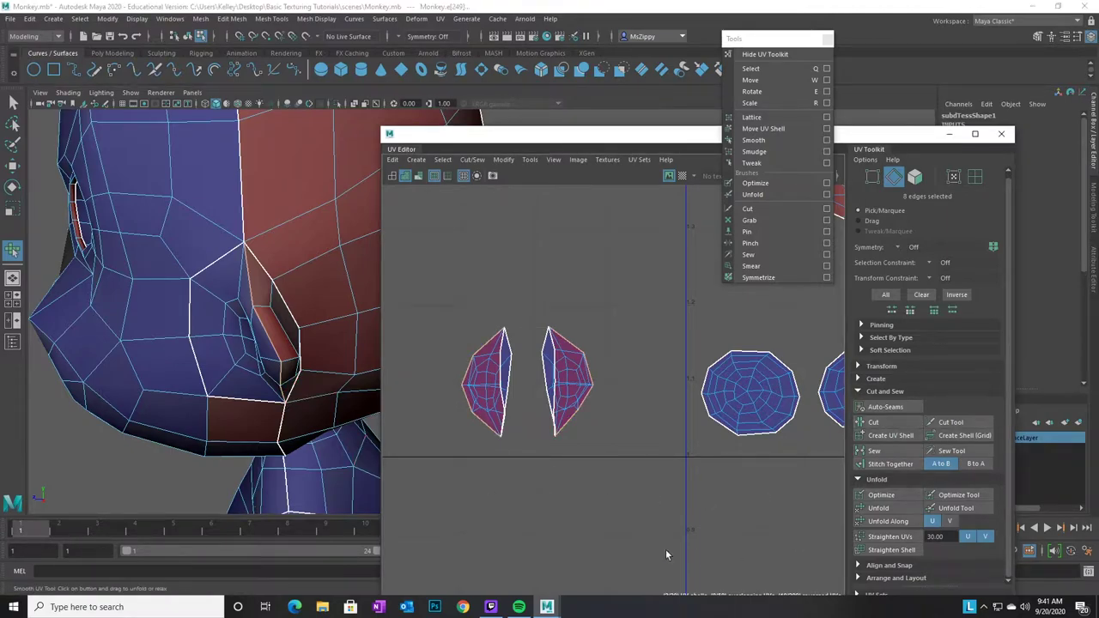
# Select the shell for the back of this ear and move it outward to the right, clear of its front shell
pyautogui.click(975, 176)
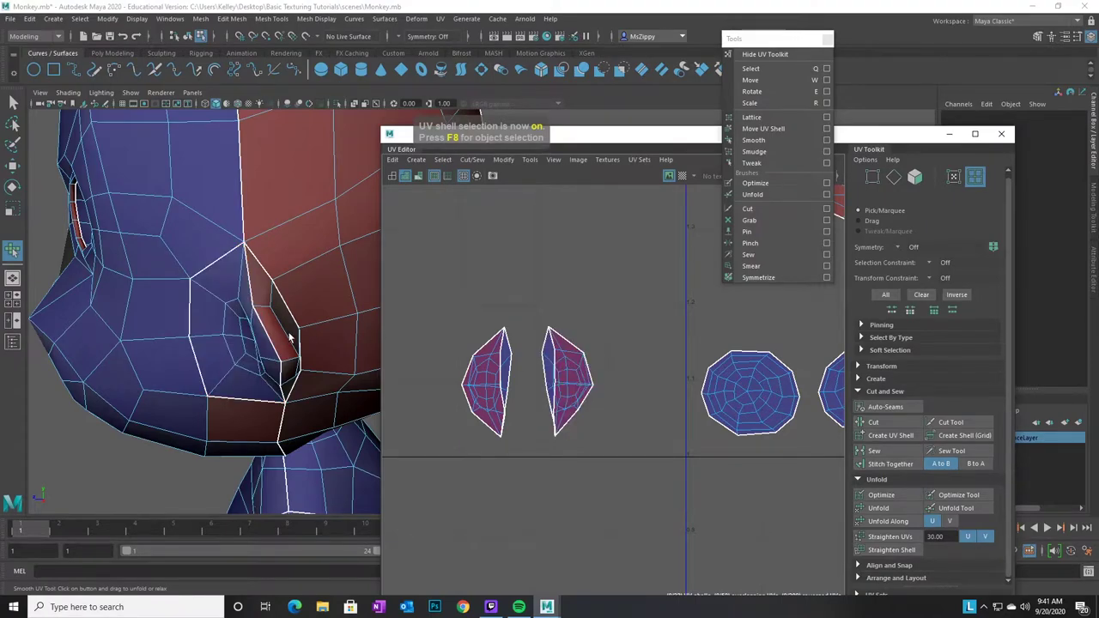
pyautogui.keyDown('alt'); pyautogui.moveTo(302, 363); pyautogui.dragTo(314, 349); pyautogui.keyUp('alt')
pyautogui.keyDown('alt'); pyautogui.moveTo(182, 236); pyautogui.dragTo(277, 240, button='middle'); pyautogui.keyUp('alt')
pyautogui.click(117, 300)
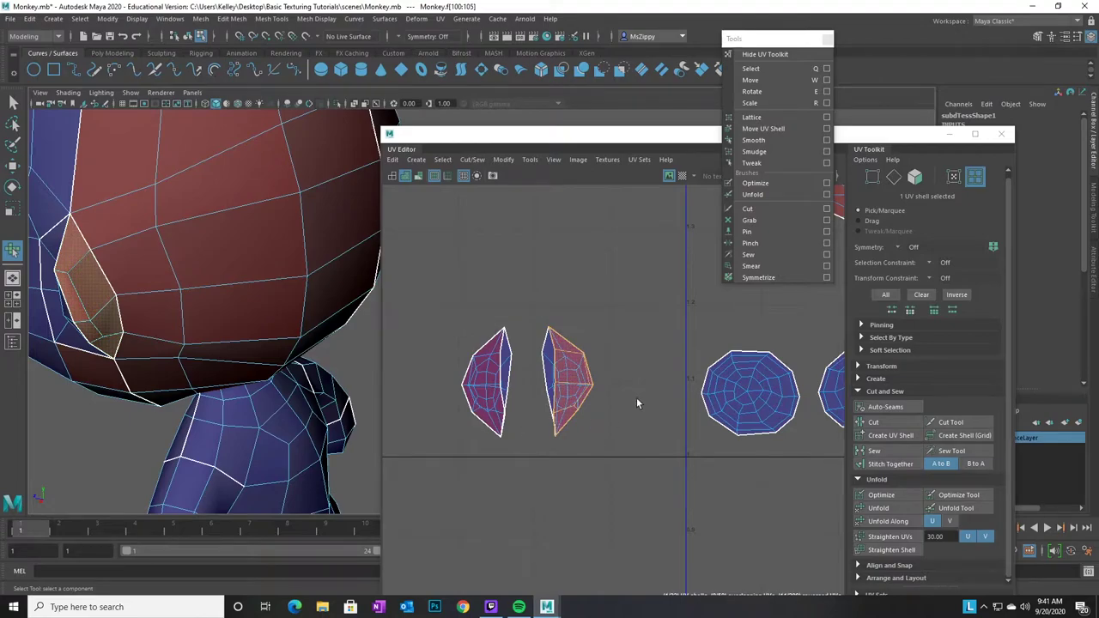
pyautogui.press('w')
pyautogui.moveTo(651, 381); pyautogui.dragTo(697, 382)
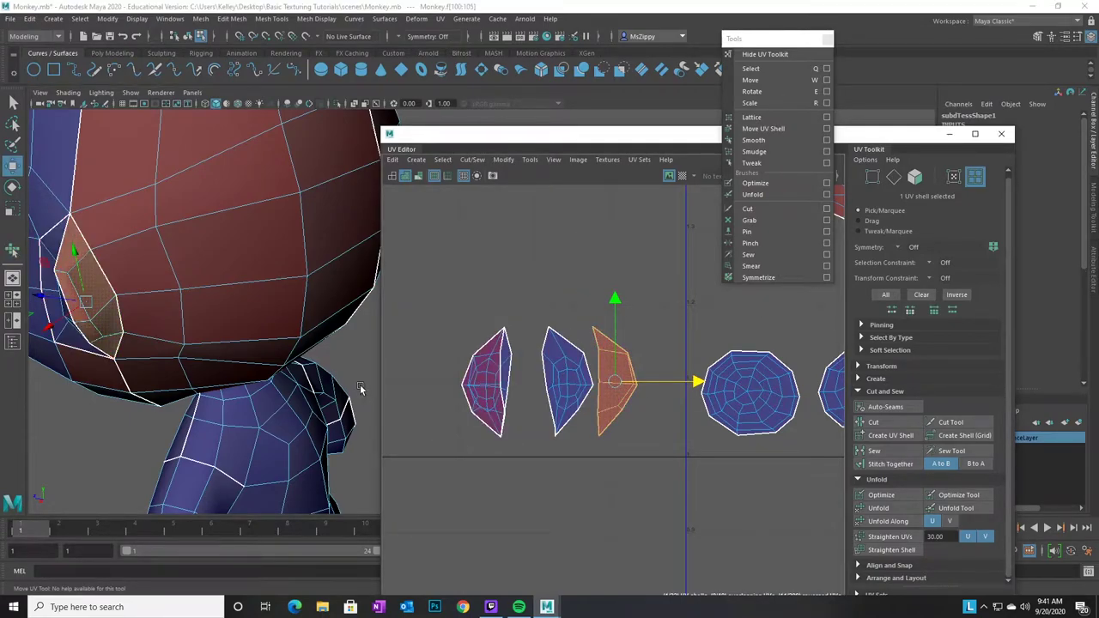
# Select the shell for the back of the other ear and move it outward to the left, clear of its front shell
pyautogui.keyDown('alt'); pyautogui.moveTo(326, 287); pyautogui.dragTo(304, 293); pyautogui.keyUp('alt')
pyautogui.keyDown('alt'); pyautogui.moveTo(238, 288); pyautogui.dragTo(230, 288); pyautogui.keyUp('alt')
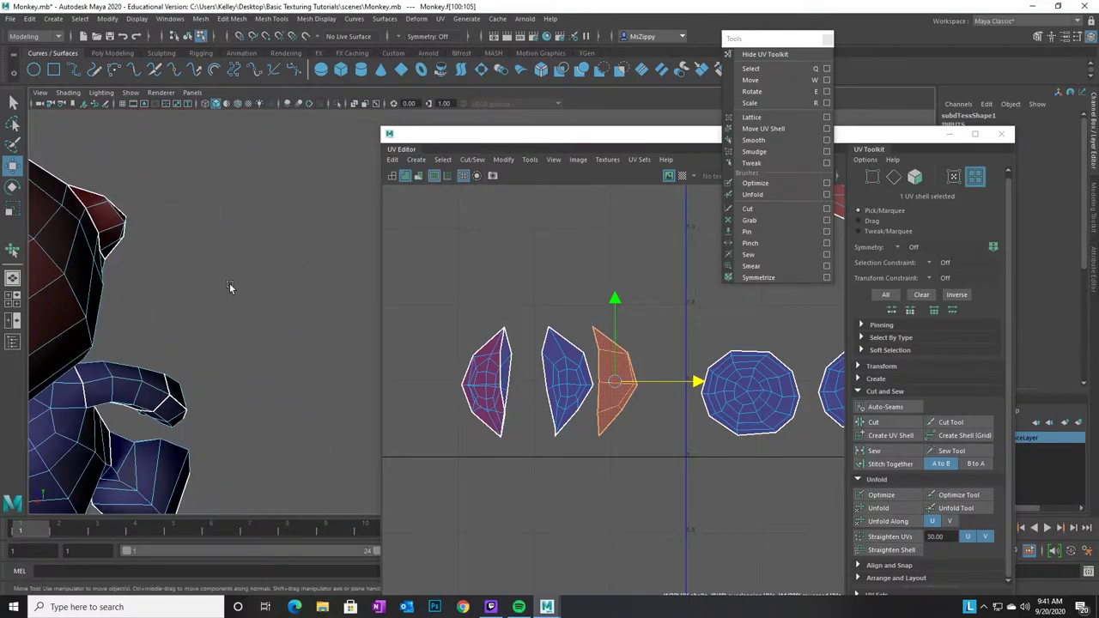
pyautogui.click(115, 229)
pyautogui.moveTo(560, 383); pyautogui.dragTo(520, 383)
# Flip the UVs of the leftmost and rightmost back-of-ear shells horizontally
pyautogui.keyDown('alt'); pyautogui.moveTo(654, 494); pyautogui.dragTo(564, 446, button='right'); pyautogui.keyUp('alt')
pyautogui.rightClick(637, 414)
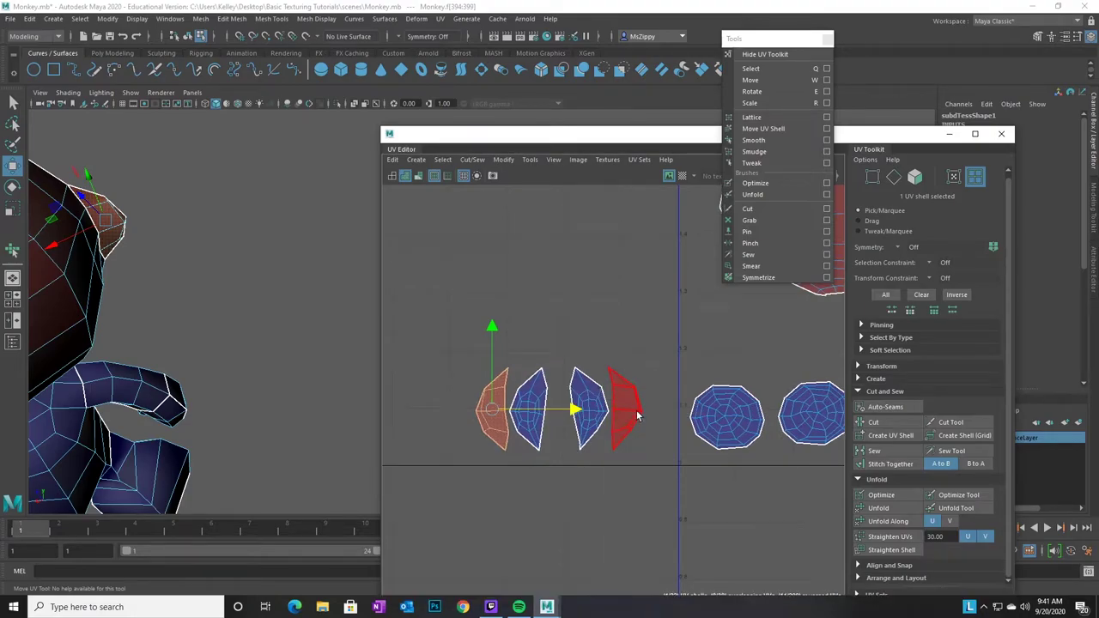
pyautogui.moveTo(456, 321); pyautogui.dragTo(509, 473)
pyautogui.click(544, 498)
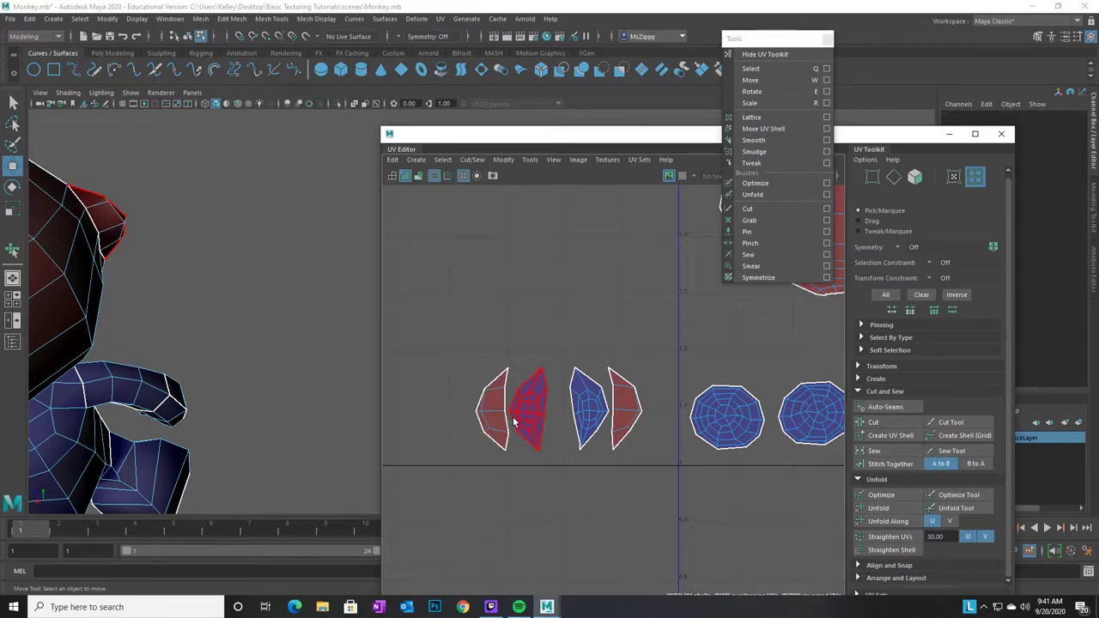
pyautogui.moveTo(491, 411); pyautogui.dragTo(539, 416, button='right')
pyautogui.moveTo(439, 329); pyautogui.dragTo(511, 474)
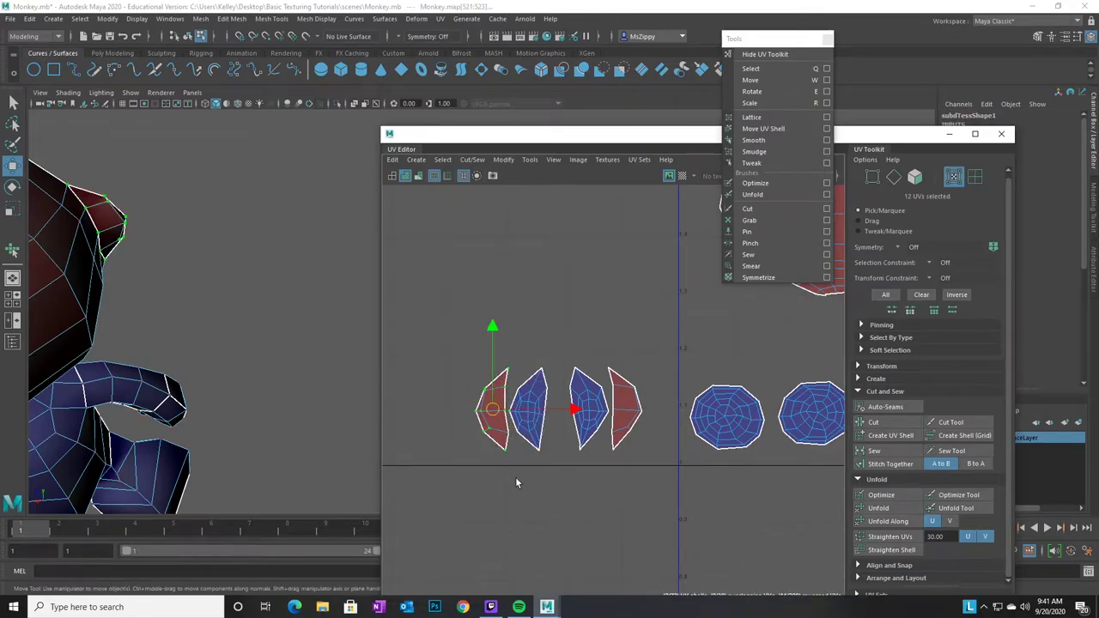
pyautogui.scroll(5, 515, 474)
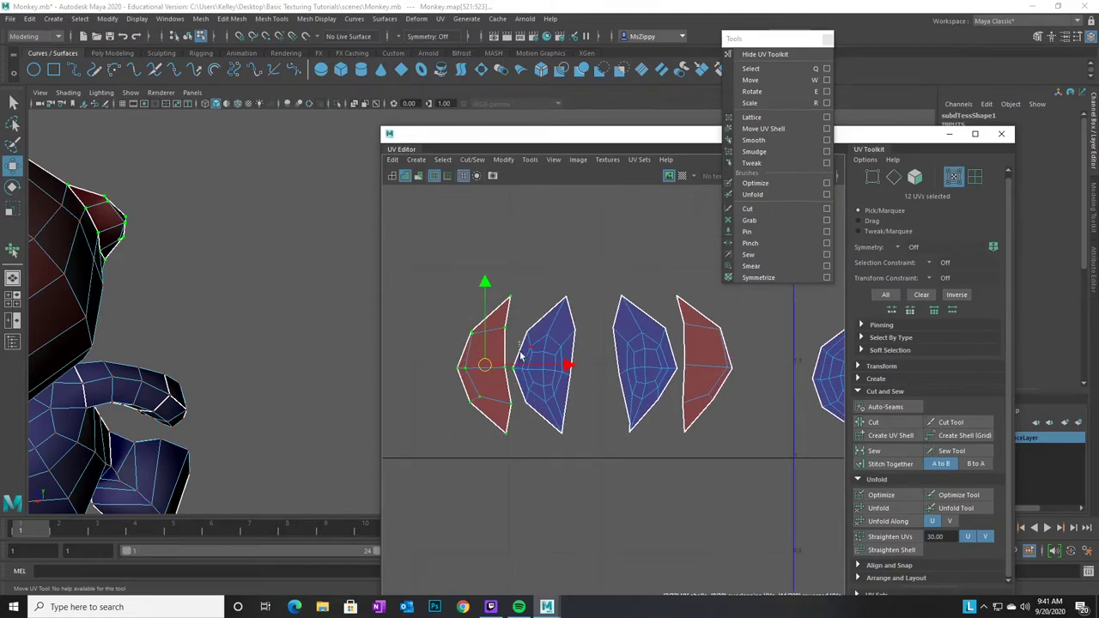
pyautogui.moveTo(495, 389); pyautogui.dragTo(543, 286, button='right')
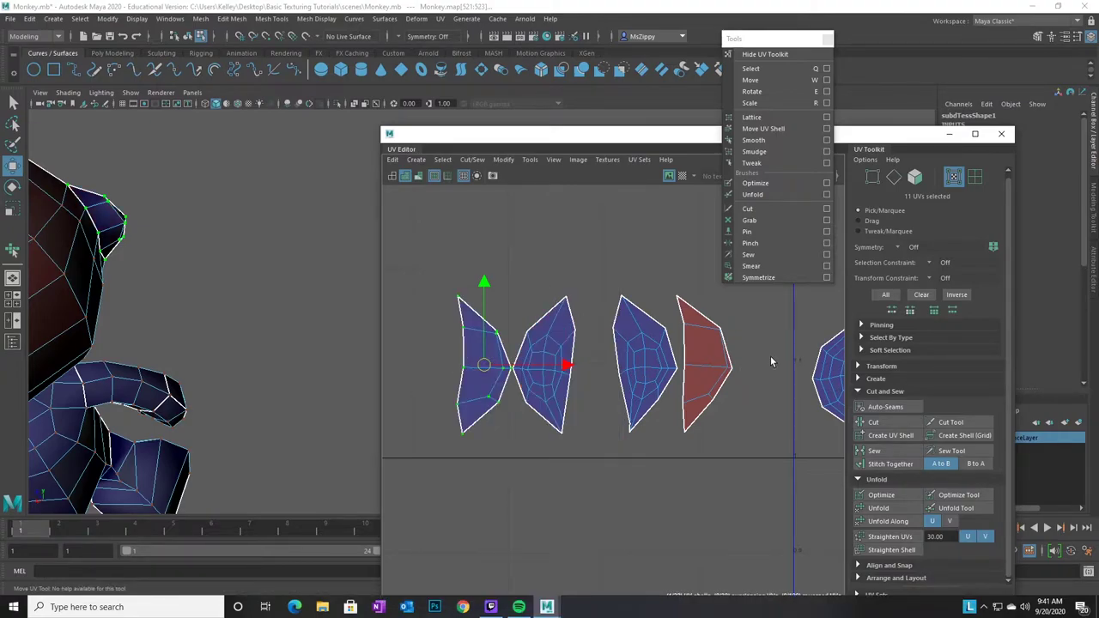
pyautogui.moveTo(779, 466); pyautogui.dragTo(674, 255)
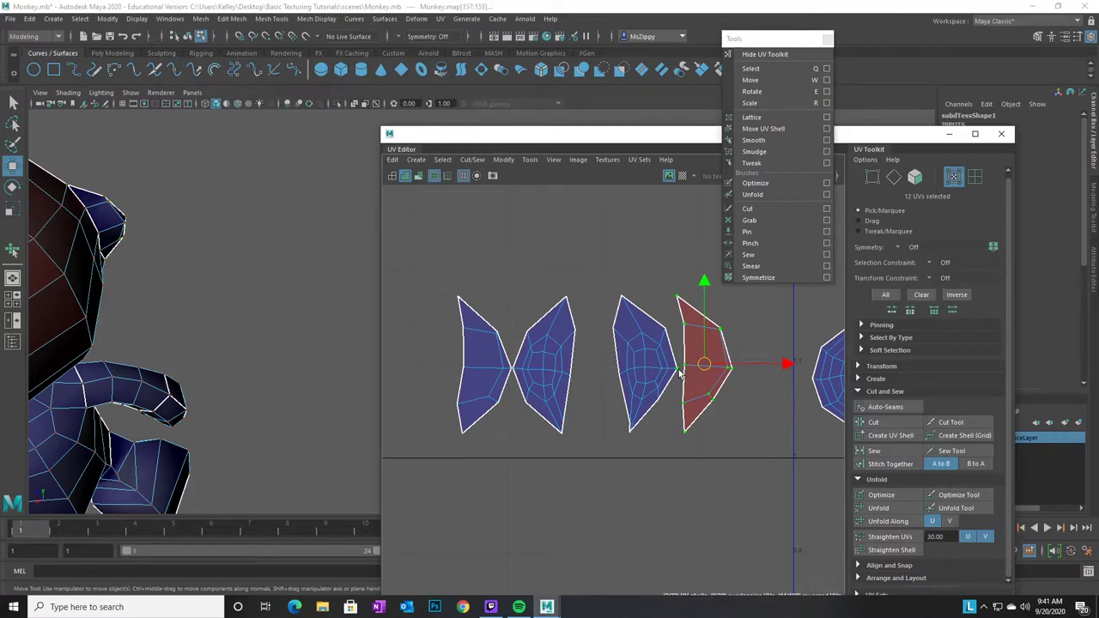
pyautogui.moveTo(695, 389); pyautogui.dragTo(762, 293, button='right')
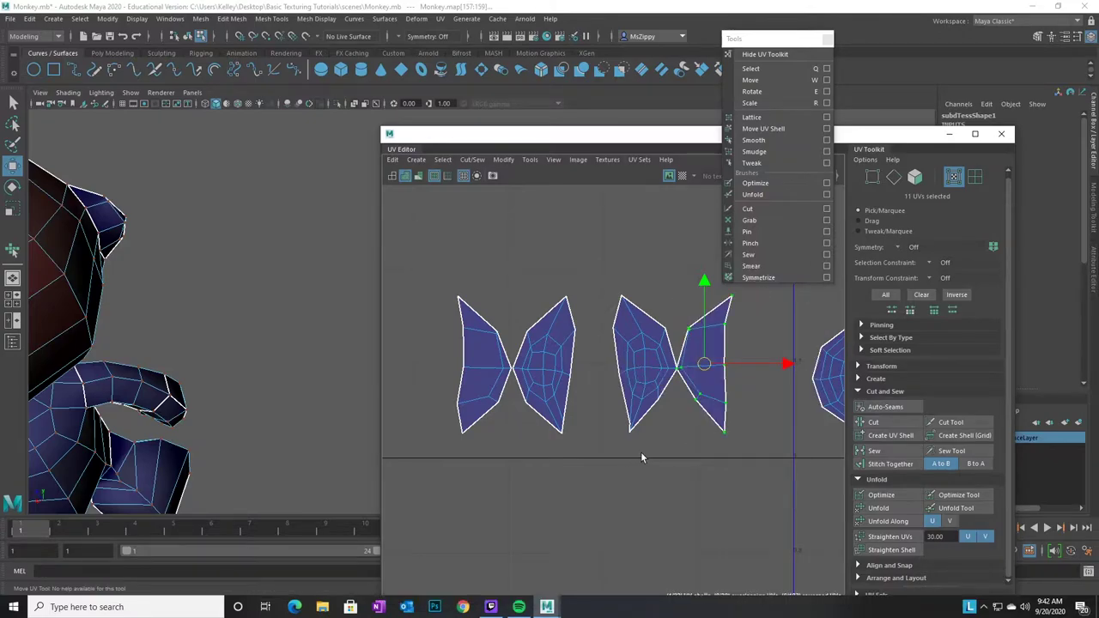
# Unfold the front shell of the right-hand ear pair with the Smooth tool
pyautogui.scroll(-2, 639, 455)
pyautogui.moveTo(744, 468); pyautogui.dragTo(460, 294)
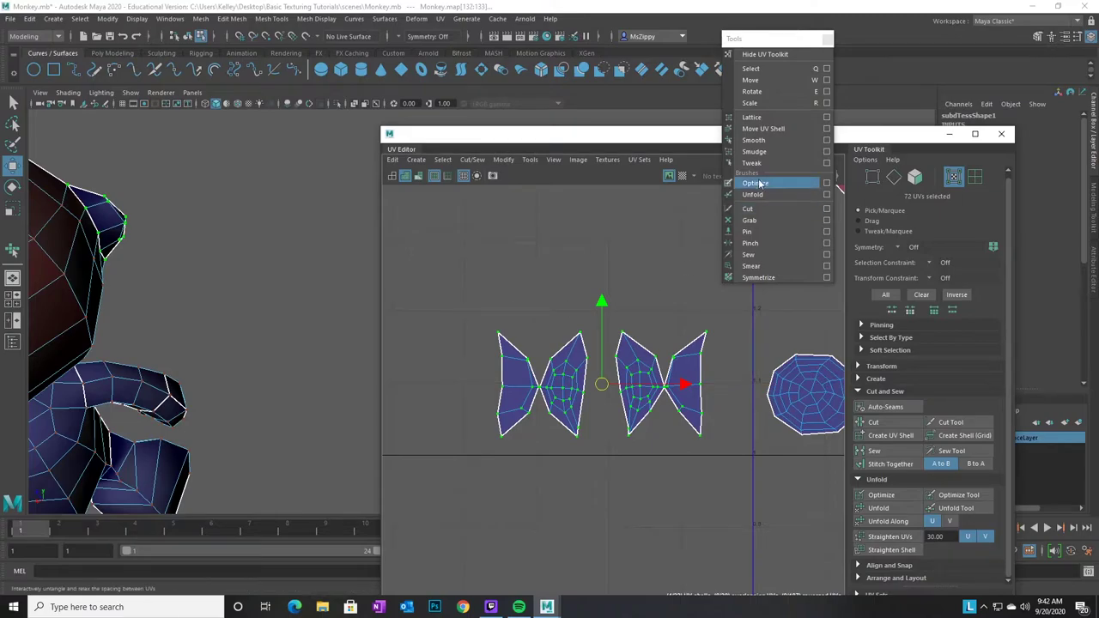
pyautogui.click(755, 141)
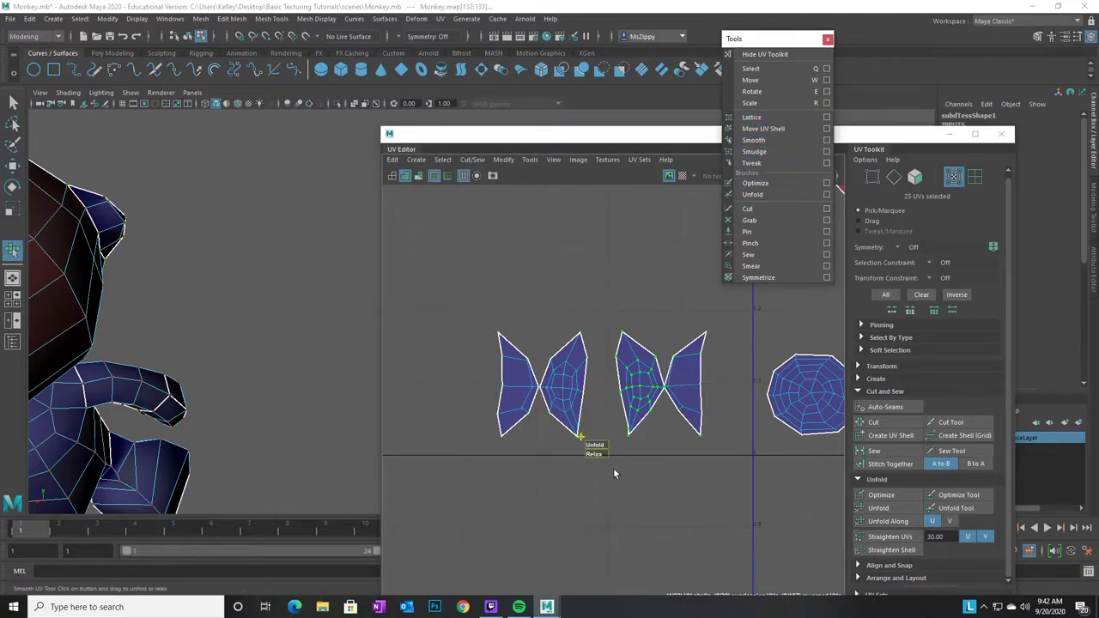
pyautogui.moveTo(599, 448); pyautogui.dragTo(720, 480)
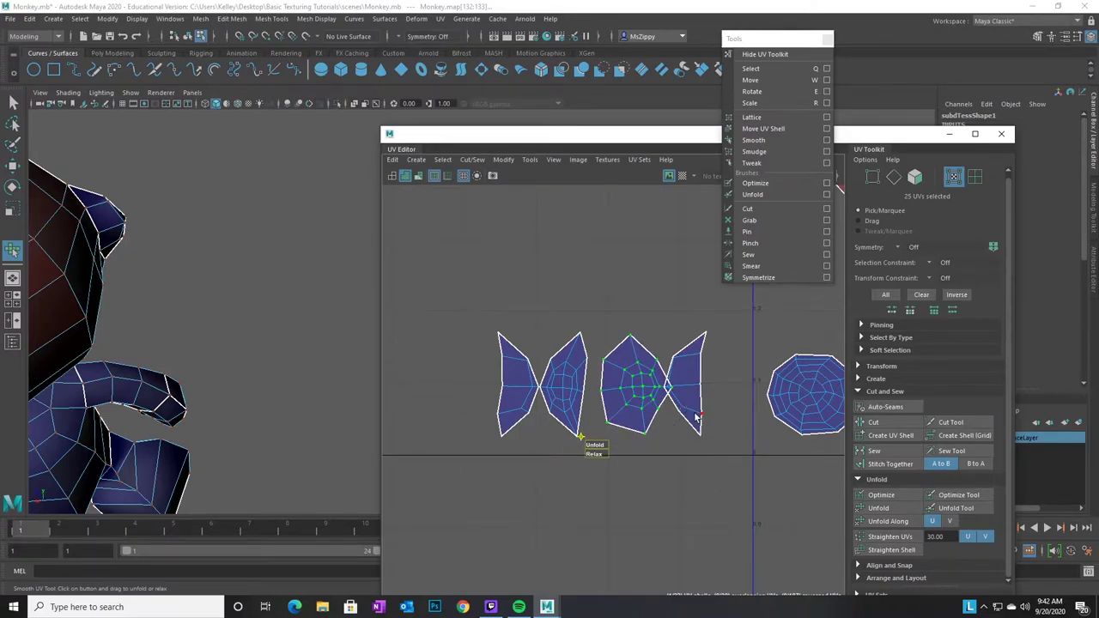
# Move the rightmost back-of-ear shell slightly to the right, clear of the unfolded front shell
pyautogui.click(977, 181)
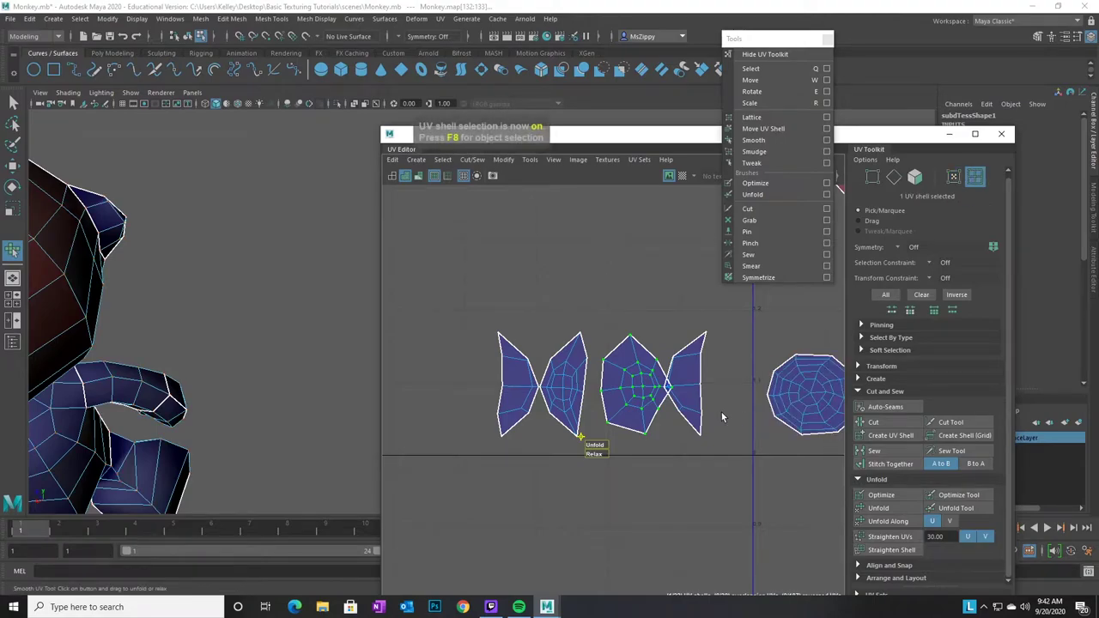
pyautogui.click(703, 396)
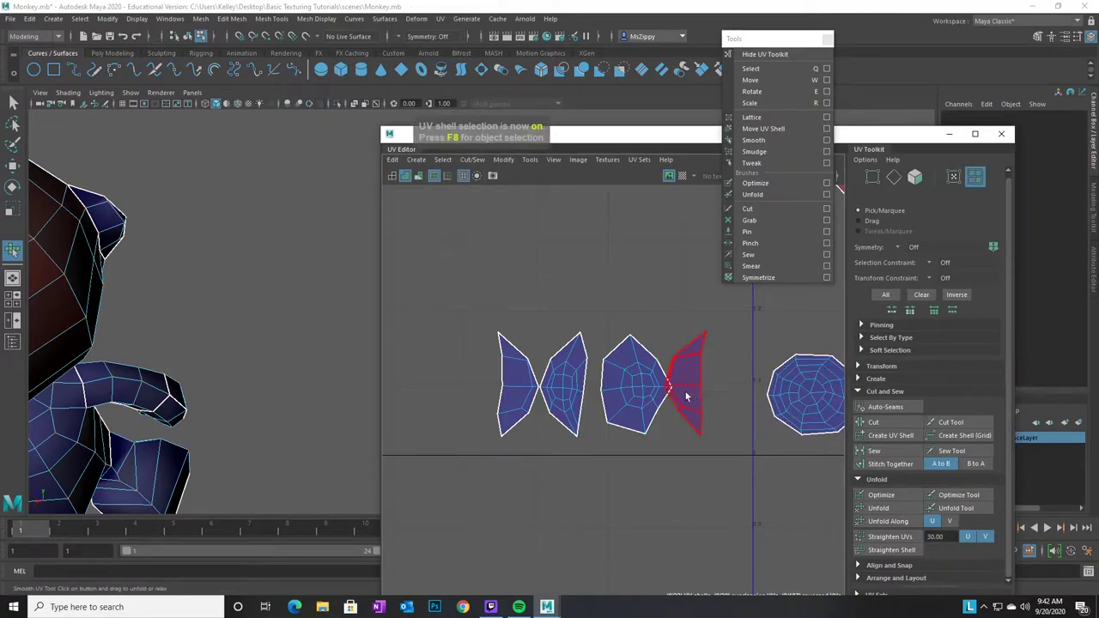
pyautogui.click(724, 401)
pyautogui.press('w')
pyautogui.click(692, 401)
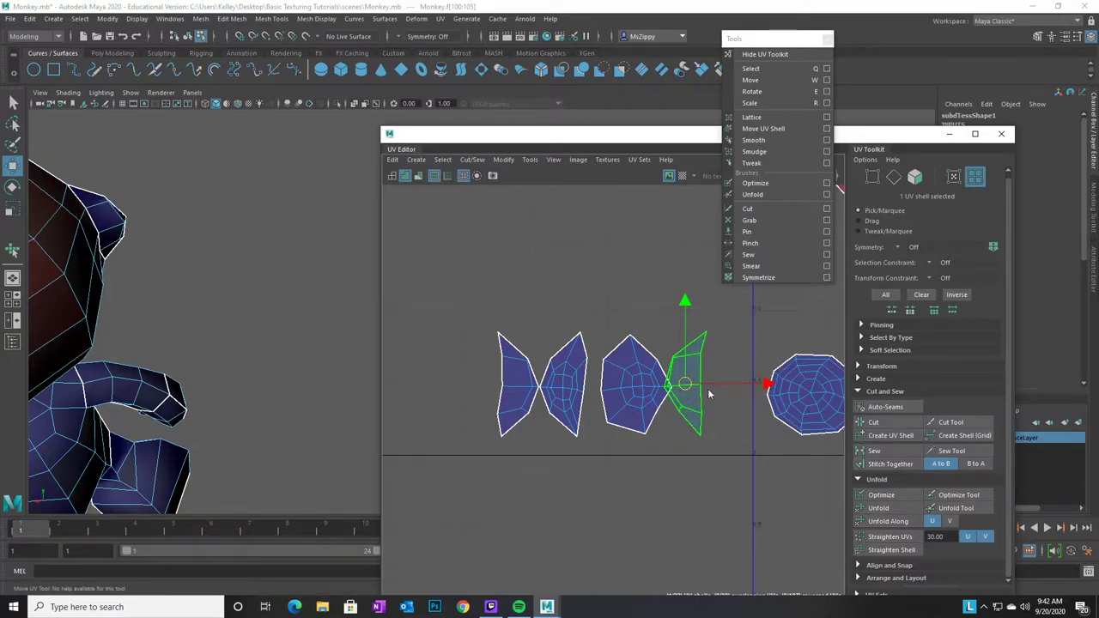
pyautogui.moveTo(767, 385); pyautogui.dragTo(783, 385)
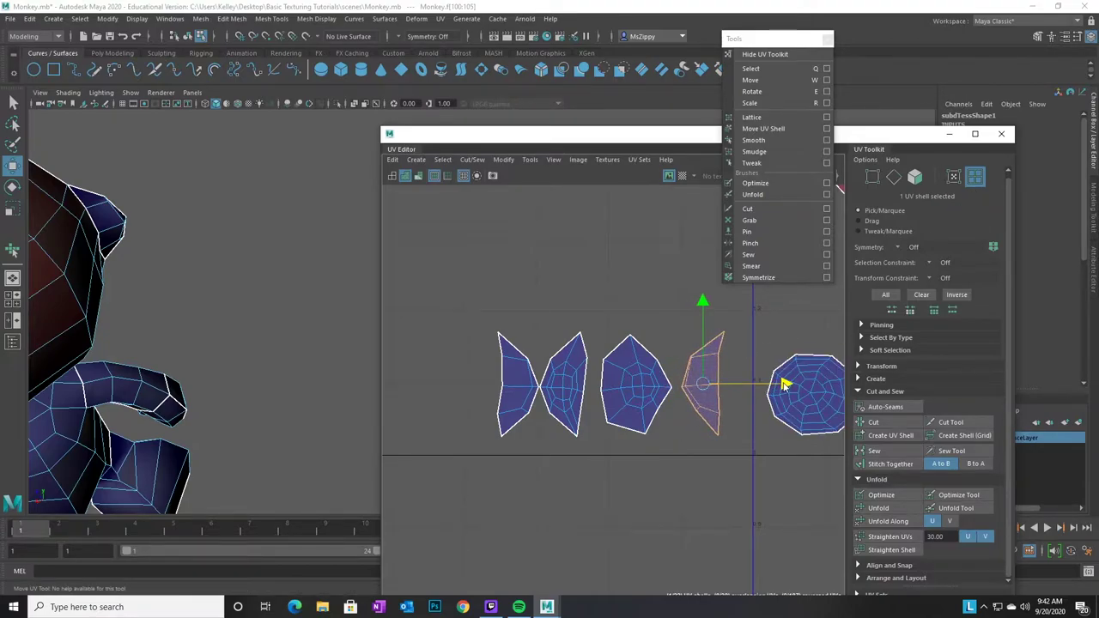
# Select all UVs of the rightmost back-of-ear shell and unfold it with the Smooth tool
pyautogui.moveTo(709, 409); pyautogui.dragTo(752, 407, button='right')
pyautogui.moveTo(739, 374); pyautogui.dragTo(675, 457)
pyautogui.click(753, 140)
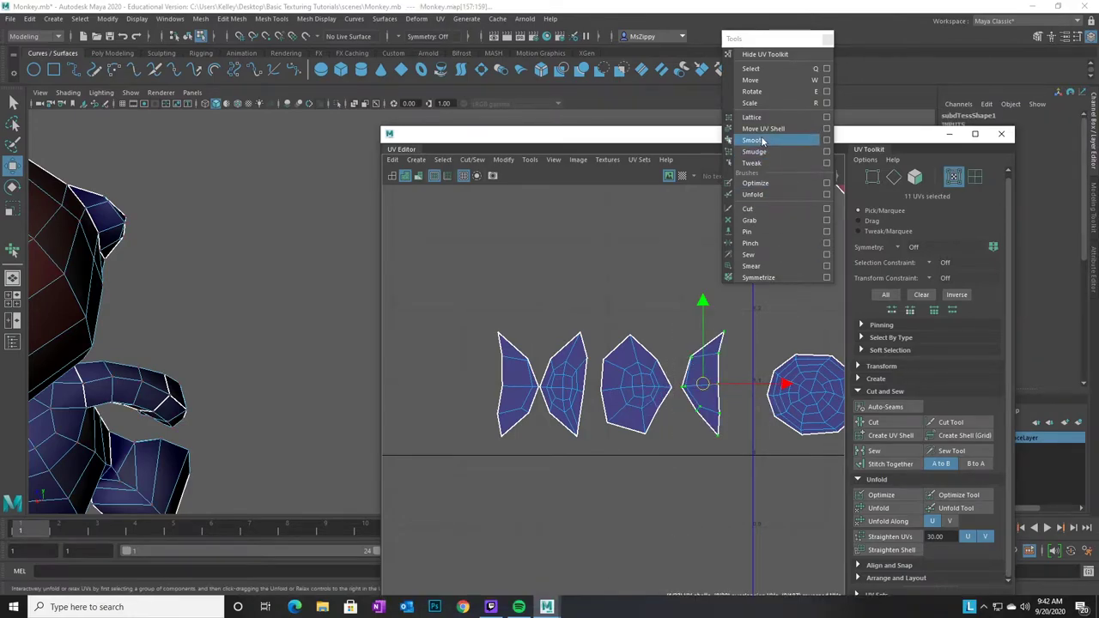
pyautogui.moveTo(671, 450); pyautogui.dragTo(800, 451)
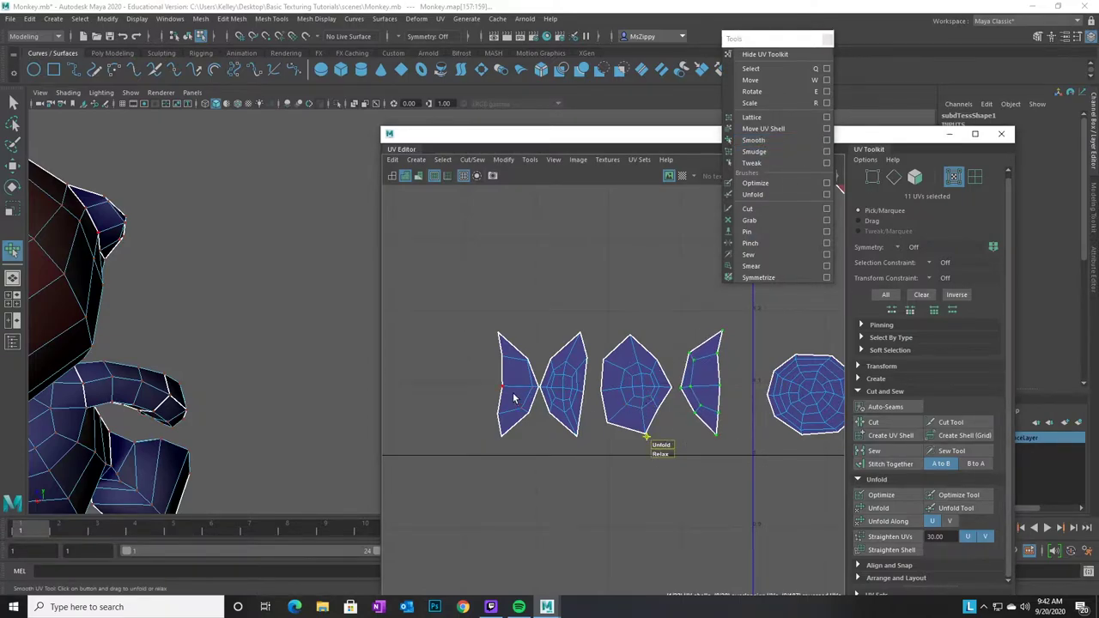
# Move the leftmost back-of-ear shell farther to the left, leaving a gap beside its front shell
pyautogui.click(975, 177)
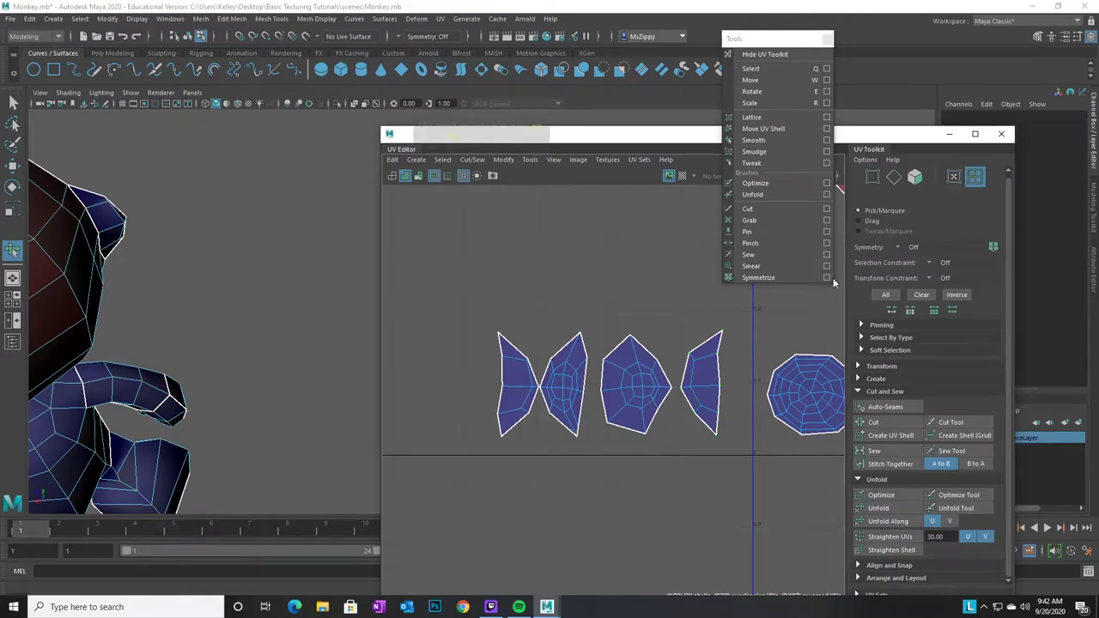
pyautogui.click(522, 397)
pyautogui.press('w')
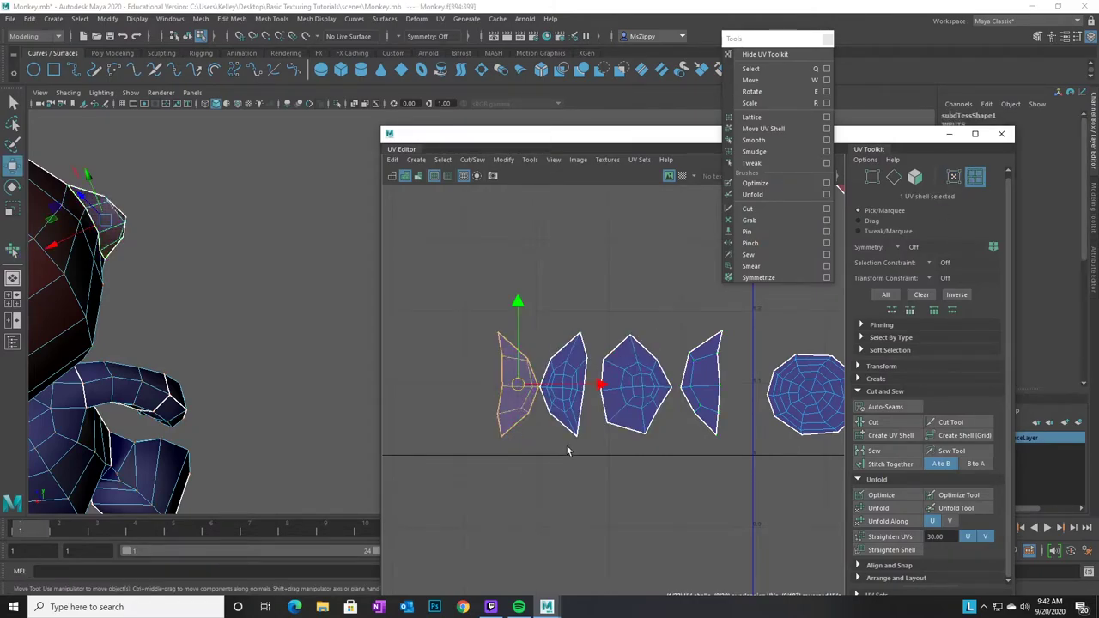
pyautogui.moveTo(604, 388); pyautogui.dragTo(539, 386)
# Unfold all UVs of the left-hand ear pair's front shell with the Smooth tool and shift it slightly left of its neighbour
pyautogui.moveTo(511, 275); pyautogui.dragTo(597, 473)
pyautogui.moveTo(573, 421); pyautogui.dragTo(621, 428, button='right')
pyautogui.moveTo(516, 305); pyautogui.dragTo(596, 449)
pyautogui.moveTo(570, 417)
pyautogui.mouseDown(button='right')
pyautogui.moveTo(579, 468)
pyautogui.moveTo(546, 419)
pyautogui.moveTo(562, 397)
pyautogui.moveTo(569, 411)
pyautogui.mouseUp(button='right')
pyautogui.moveTo(491, 287); pyautogui.dragTo(593, 472)
pyautogui.click(767, 163)
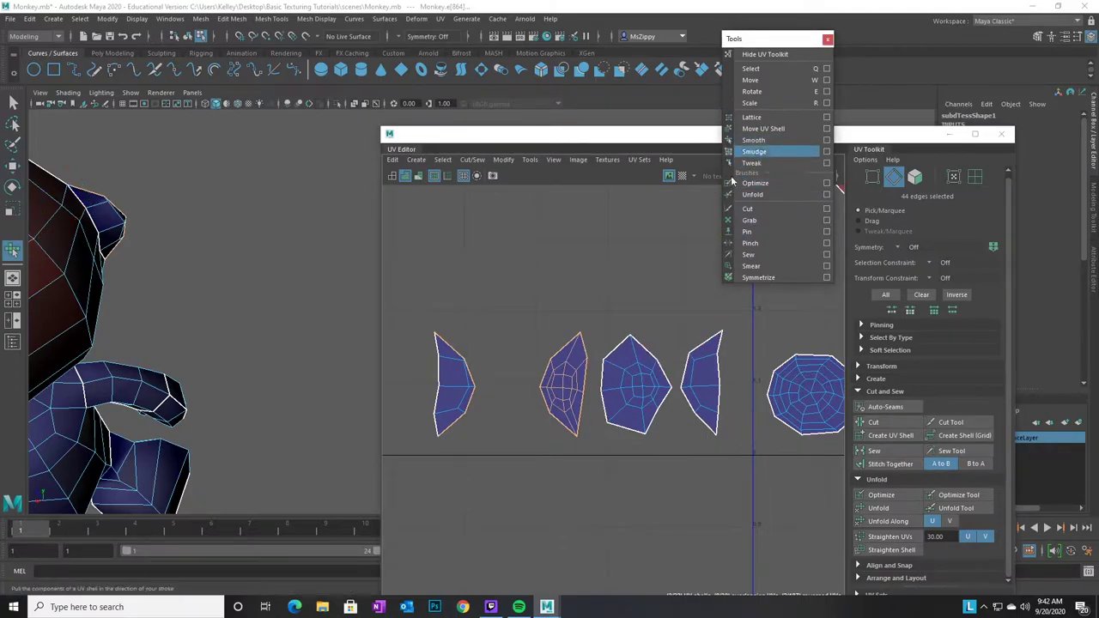
pyautogui.moveTo(569, 383); pyautogui.dragTo(625, 385, button='right')
pyautogui.moveTo(522, 449); pyautogui.dragTo(616, 448)
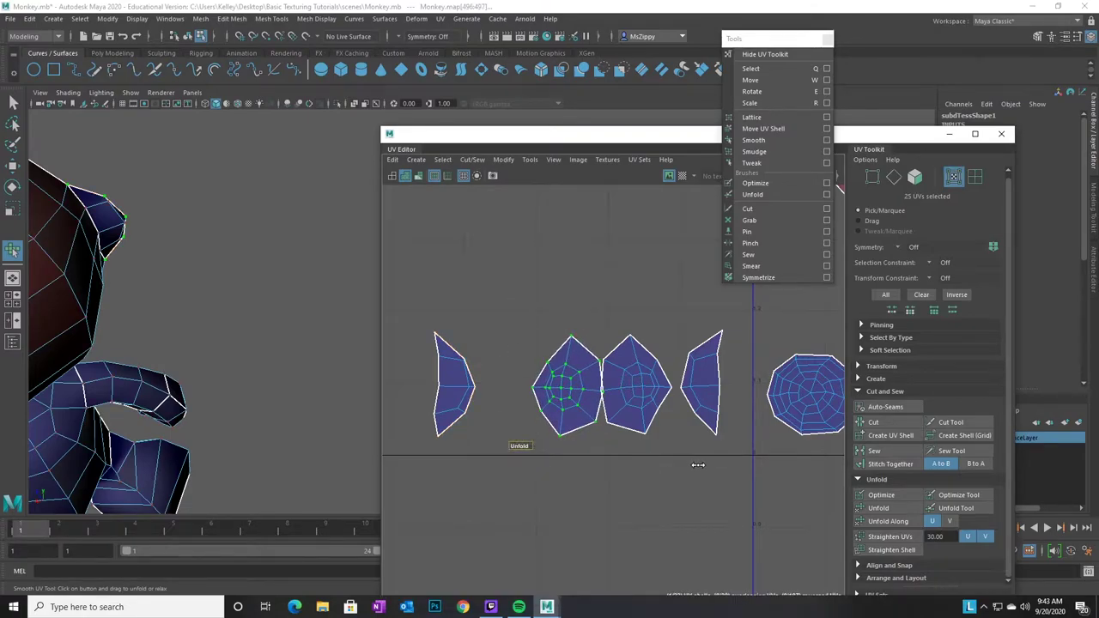
pyautogui.press('w')
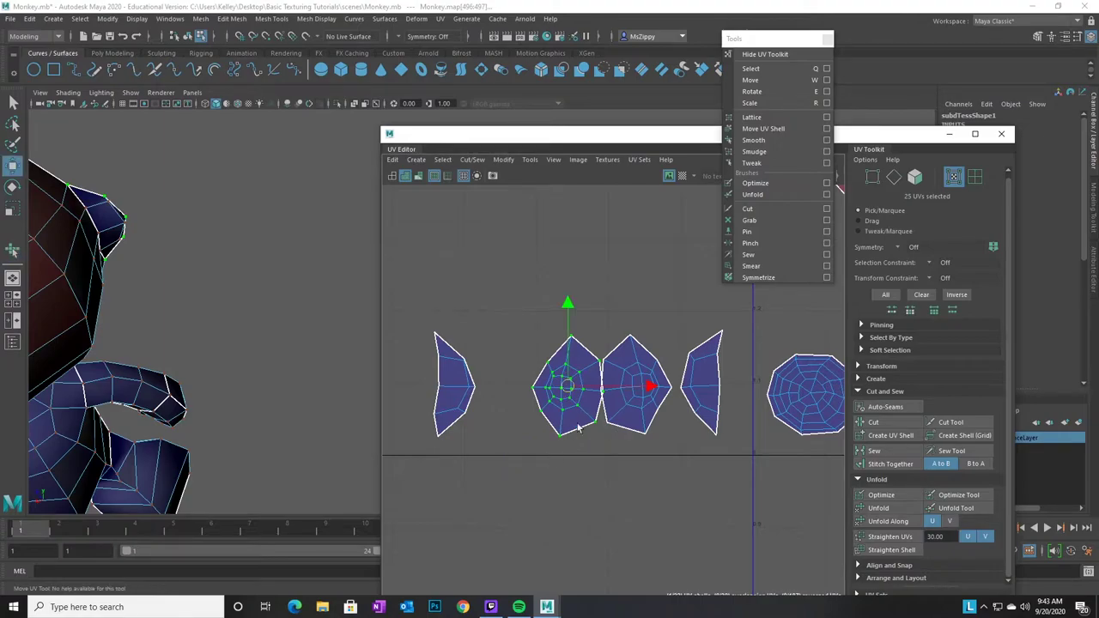
pyautogui.moveTo(650, 387); pyautogui.dragTo(639, 387)
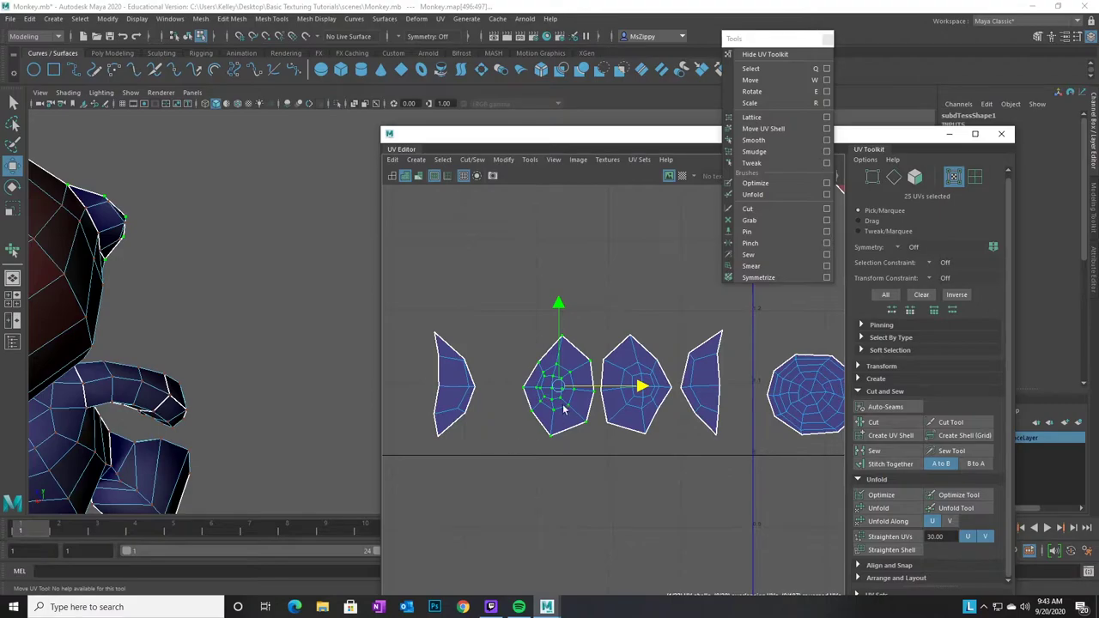
# Unfold the leftmost back-of-ear shell with the Smooth tool and move it right, closer to its front shell
pyautogui.moveTo(417, 296); pyautogui.dragTo(496, 492)
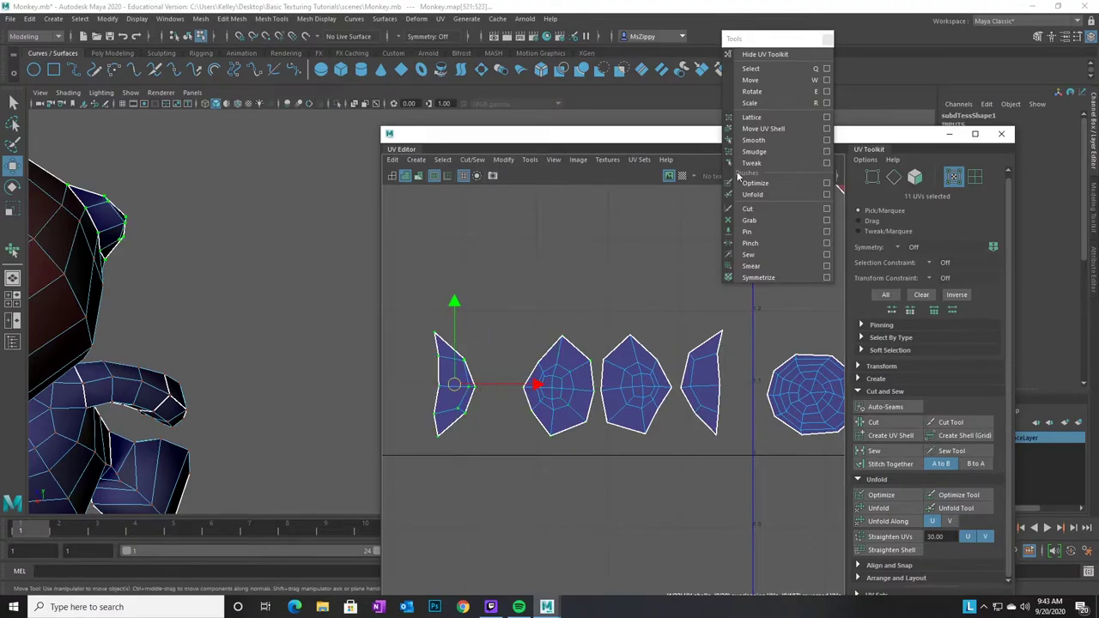
pyautogui.click(753, 140)
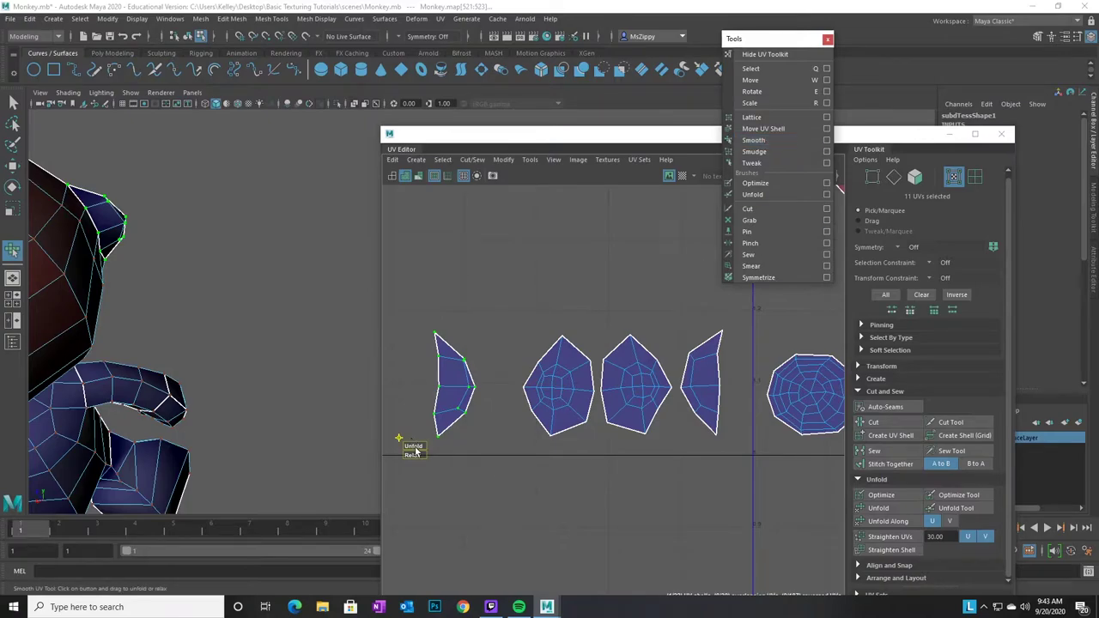
pyautogui.moveTo(416, 451); pyautogui.dragTo(541, 461)
pyautogui.moveTo(678, 492); pyautogui.dragTo(599, 495)
pyautogui.press('w')
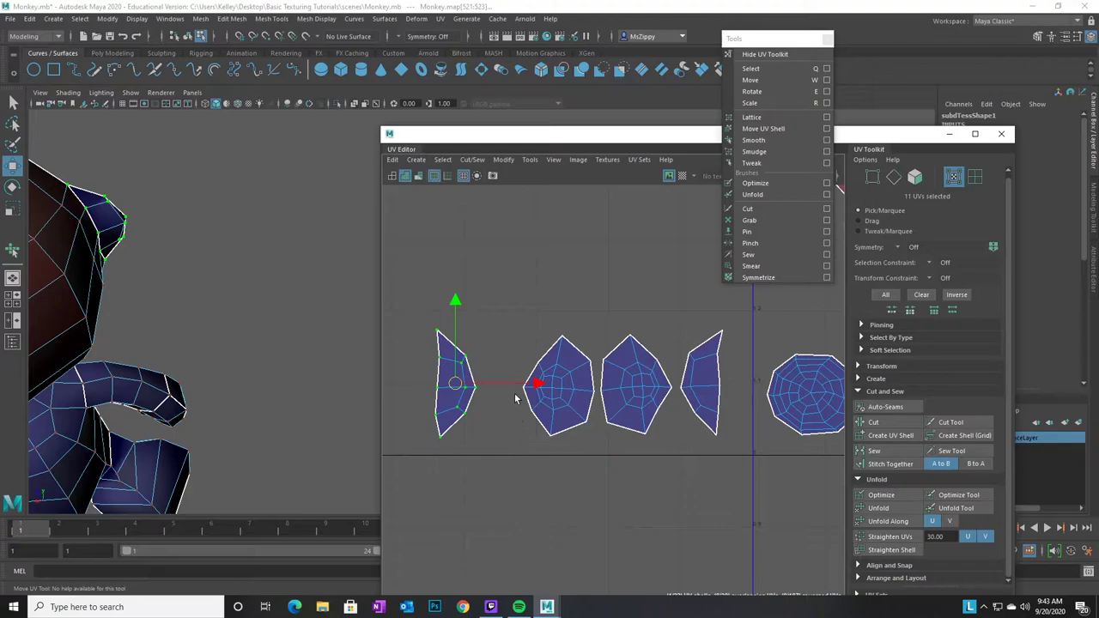
pyautogui.moveTo(537, 384); pyautogui.dragTo(576, 387)
# Move the floating Tools palette farther to the right, uncovering more of the head shells in the UV layout
pyautogui.keyDown('alt'); pyautogui.moveTo(664, 545); pyautogui.dragTo(500, 427, button='right'); pyautogui.keyUp('alt')
pyautogui.keyDown('alt'); pyautogui.moveTo(714, 526); pyautogui.dragTo(662, 451, button='middle'); pyautogui.keyUp('alt')
pyautogui.keyDown('alt'); pyautogui.moveTo(690, 495); pyautogui.dragTo(459, 398, button='middle'); pyautogui.keyUp('alt')
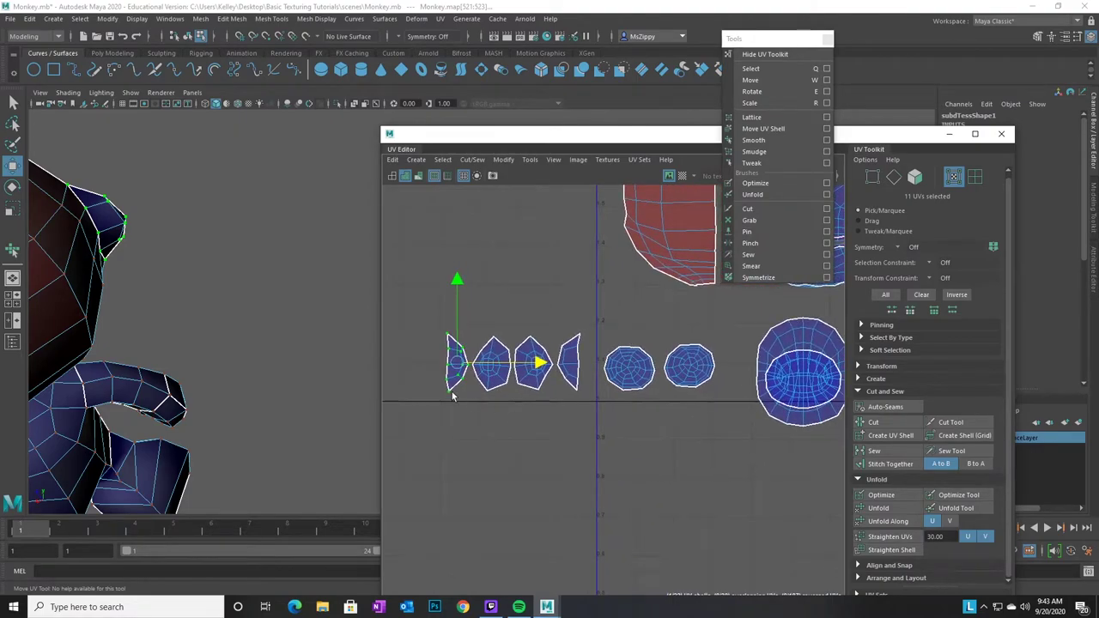
pyautogui.keyDown('alt'); pyautogui.moveTo(731, 449); pyautogui.dragTo(577, 519, button='middle'); pyautogui.keyUp('alt')
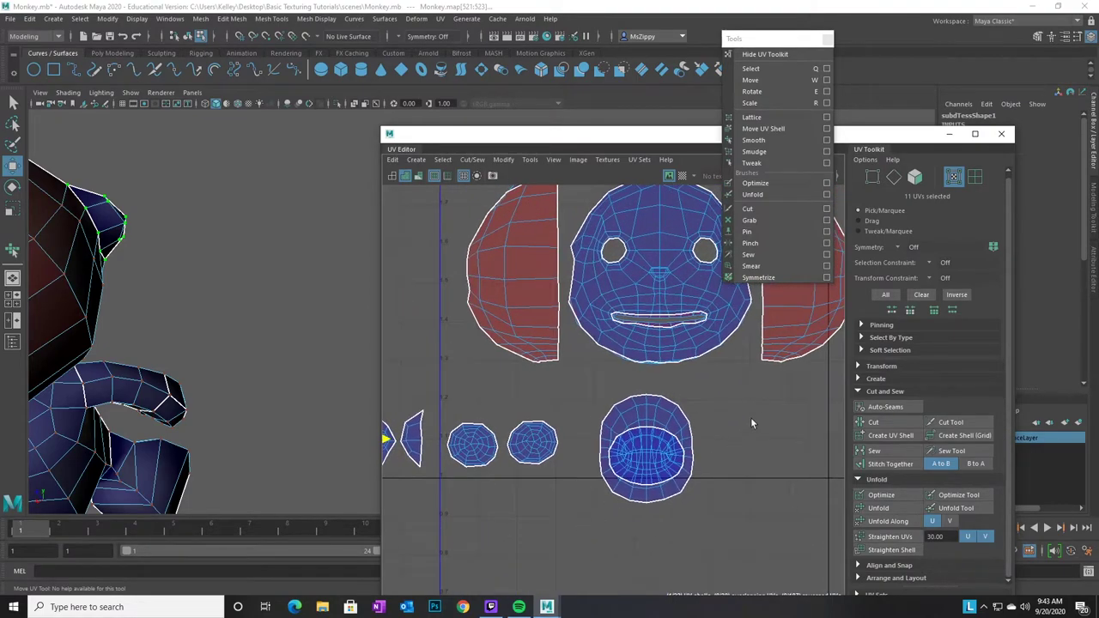
pyautogui.keyDown('alt'); pyautogui.moveTo(756, 394); pyautogui.dragTo(718, 472, button='middle'); pyautogui.keyUp('alt')
pyautogui.scroll(-1, 743, 446)
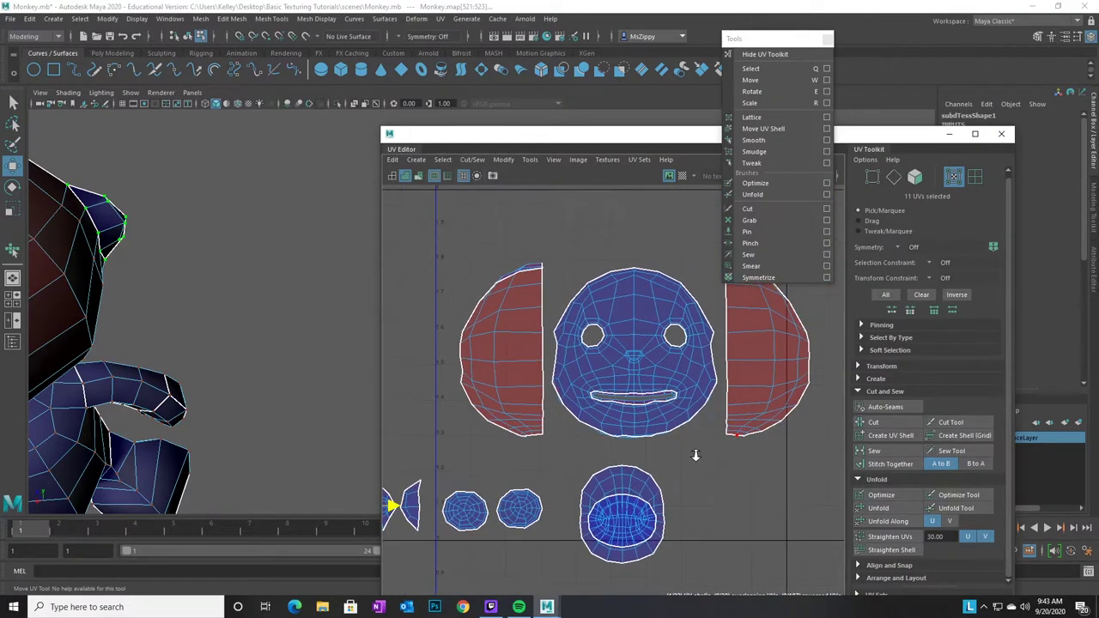
pyautogui.moveTo(780, 38); pyautogui.dragTo(824, 30)
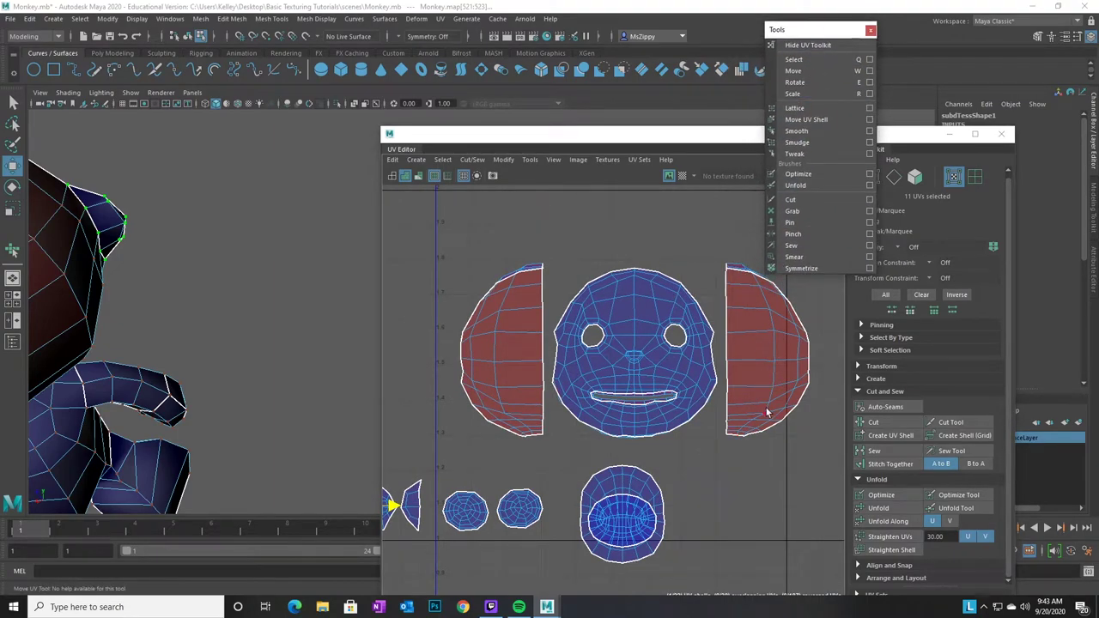
pyautogui.keyDown('alt'); pyautogui.moveTo(753, 464); pyautogui.dragTo(724, 464, button='middle'); pyautogui.keyUp('alt')
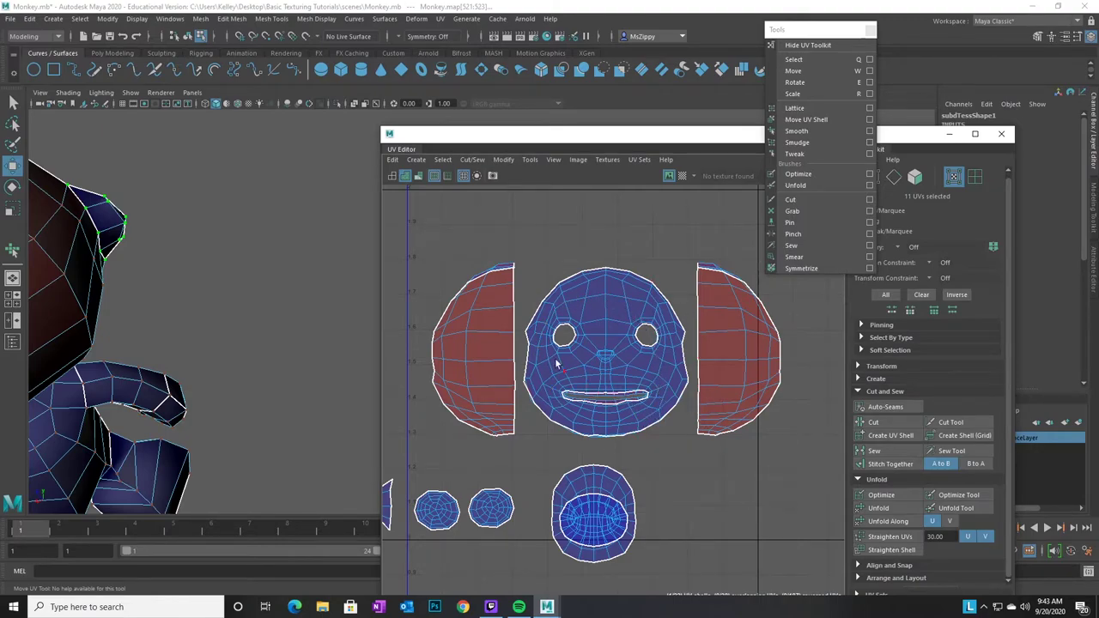
# Select the full border edge loop around the mouth opening on the 3D monkey model
pyautogui.keyDown('alt'); pyautogui.moveTo(608, 458); pyautogui.dragTo(815, 499, button='right'); pyautogui.keyUp('alt')
pyautogui.keyDown('alt'); pyautogui.moveTo(627, 406); pyautogui.dragTo(859, 469, button='right'); pyautogui.keyUp('alt')
pyautogui.keyDown('alt'); pyautogui.moveTo(626, 369); pyautogui.dragTo(590, 384, button='middle'); pyautogui.keyUp('alt')
pyautogui.keyDown('alt'); pyautogui.moveTo(579, 394); pyautogui.dragTo(698, 411, button='right'); pyautogui.keyUp('alt')
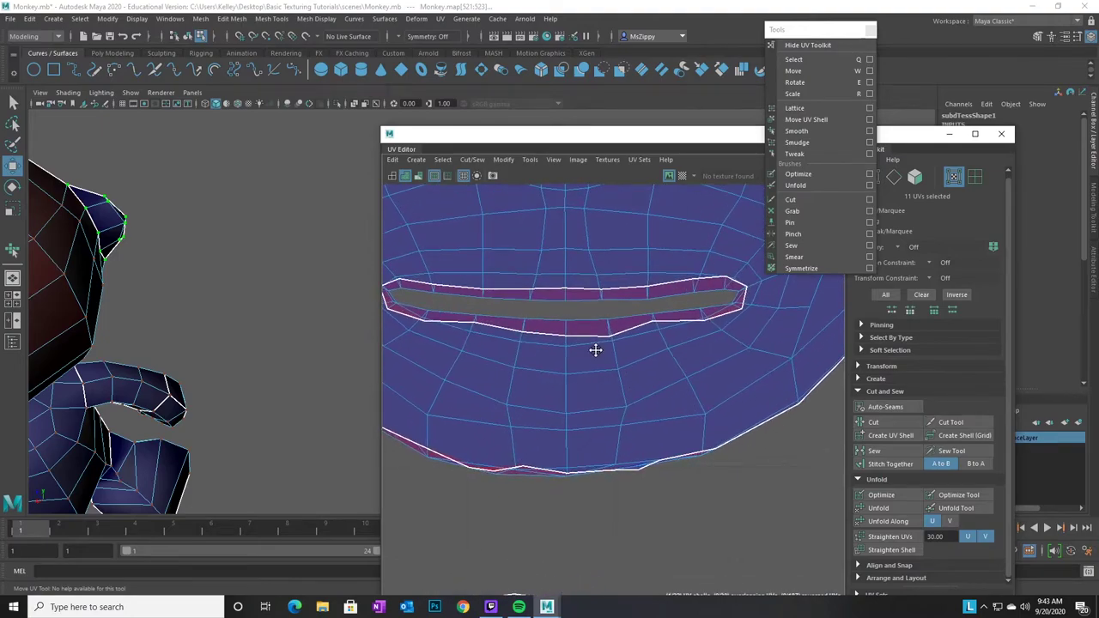
pyautogui.keyDown('alt'); pyautogui.moveTo(594, 349); pyautogui.dragTo(627, 383, button='middle'); pyautogui.keyUp('alt')
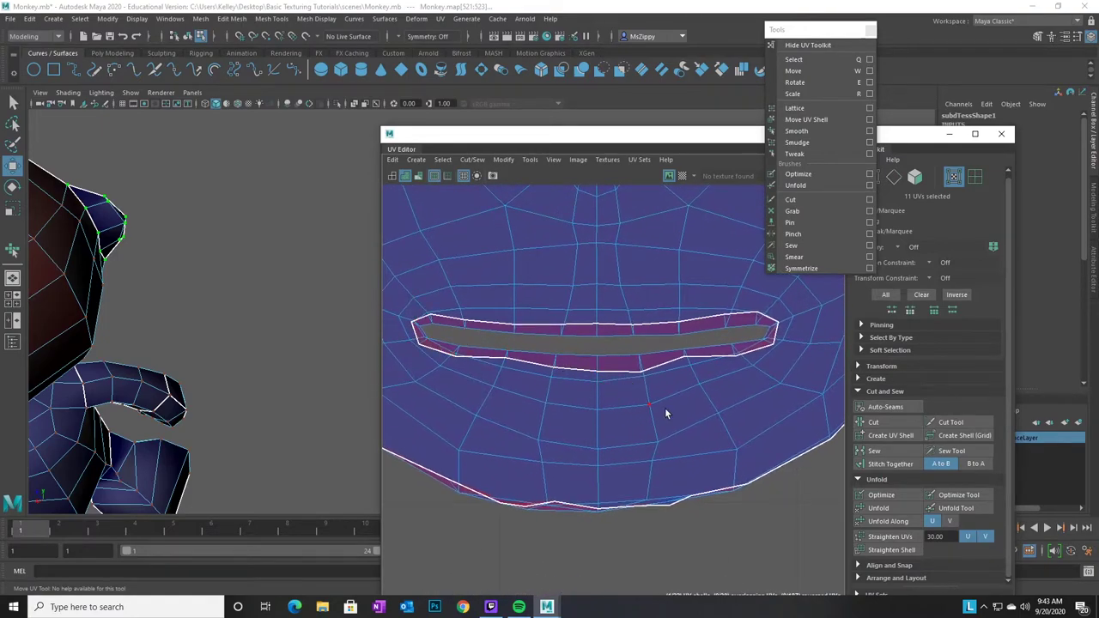
pyautogui.click(696, 570)
pyautogui.keyDown('alt'); pyautogui.moveTo(170, 404); pyautogui.dragTo(349, 393); pyautogui.keyUp('alt')
pyautogui.keyDown('alt'); pyautogui.moveTo(349, 392); pyautogui.dragTo(176, 324, button='middle'); pyautogui.keyUp('alt')
pyautogui.keyDown('alt'); pyautogui.moveTo(176, 325); pyautogui.dragTo(123, 356); pyautogui.keyUp('alt')
pyautogui.keyDown('alt'); pyautogui.moveTo(122, 355); pyautogui.dragTo(137, 319, button='right'); pyautogui.keyUp('alt')
pyautogui.keyDown('alt'); pyautogui.moveTo(138, 319); pyautogui.dragTo(214, 310); pyautogui.keyUp('alt')
pyautogui.scroll(3, 210, 341)
pyautogui.moveTo(210, 341)
pyautogui.keyDown('alt'); pyautogui.mouseDown(button='right')
pyautogui.moveTo(420, 383)
pyautogui.moveTo(525, 333)
pyautogui.moveTo(227, 339)
pyautogui.mouseUp(button='right'); pyautogui.keyUp('alt')
pyautogui.keyDown('alt'); pyautogui.moveTo(227, 339); pyautogui.dragTo(453, 297); pyautogui.keyUp('alt')
pyautogui.keyDown('alt'); pyautogui.moveTo(254, 316); pyautogui.dragTo(238, 316); pyautogui.keyUp('alt')
pyautogui.keyDown('alt'); pyautogui.moveTo(238, 317); pyautogui.dragTo(272, 292, button='right'); pyautogui.keyUp('alt')
pyautogui.keyDown('alt'); pyautogui.moveTo(273, 292); pyautogui.dragTo(368, 317, button='middle'); pyautogui.keyUp('alt')
pyautogui.moveTo(222, 311); pyautogui.dragTo(226, 258, button='right')
pyautogui.doubleClick(216, 306)
# Convert the selected mouth-border edge loop to UVs
pyautogui.keyDown('alt'); pyautogui.moveTo(637, 431); pyautogui.dragTo(581, 435, button='right'); pyautogui.keyUp('alt')
pyautogui.keyDown('alt'); pyautogui.moveTo(651, 426); pyautogui.dragTo(628, 429, button='middle'); pyautogui.keyUp('alt')
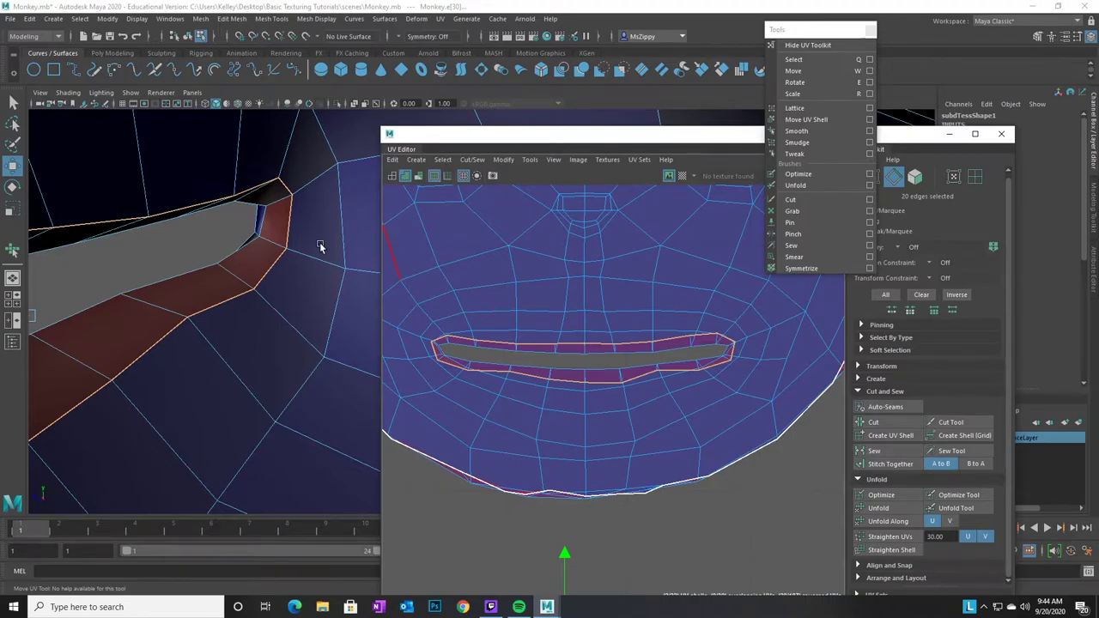
pyautogui.scroll(-3, 657, 451)
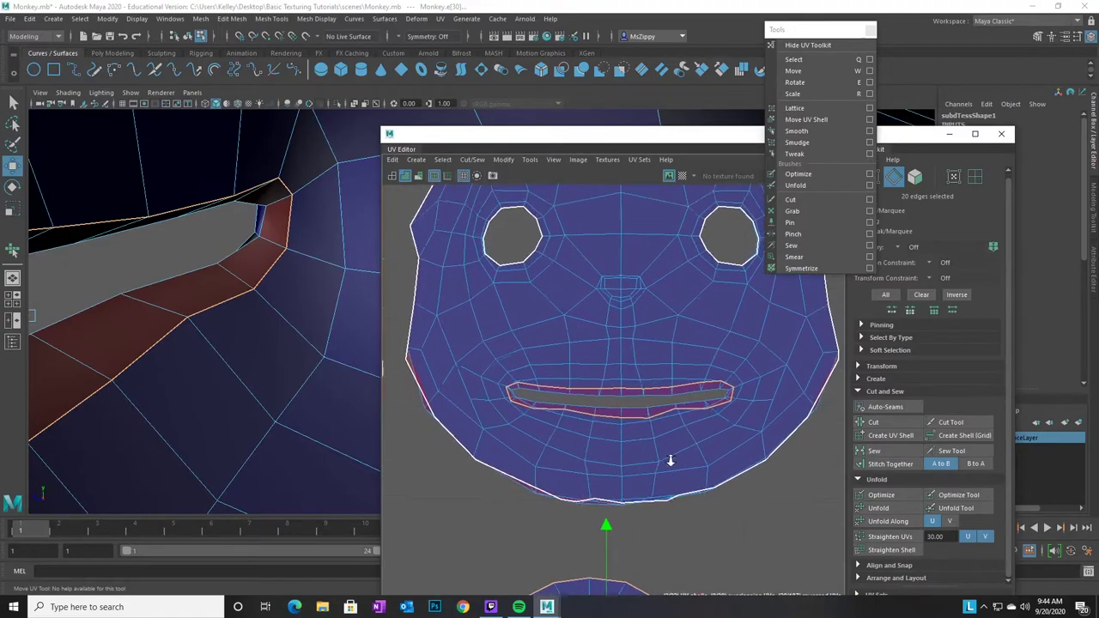
pyautogui.scroll(2, 664, 462)
pyautogui.click(443, 160)
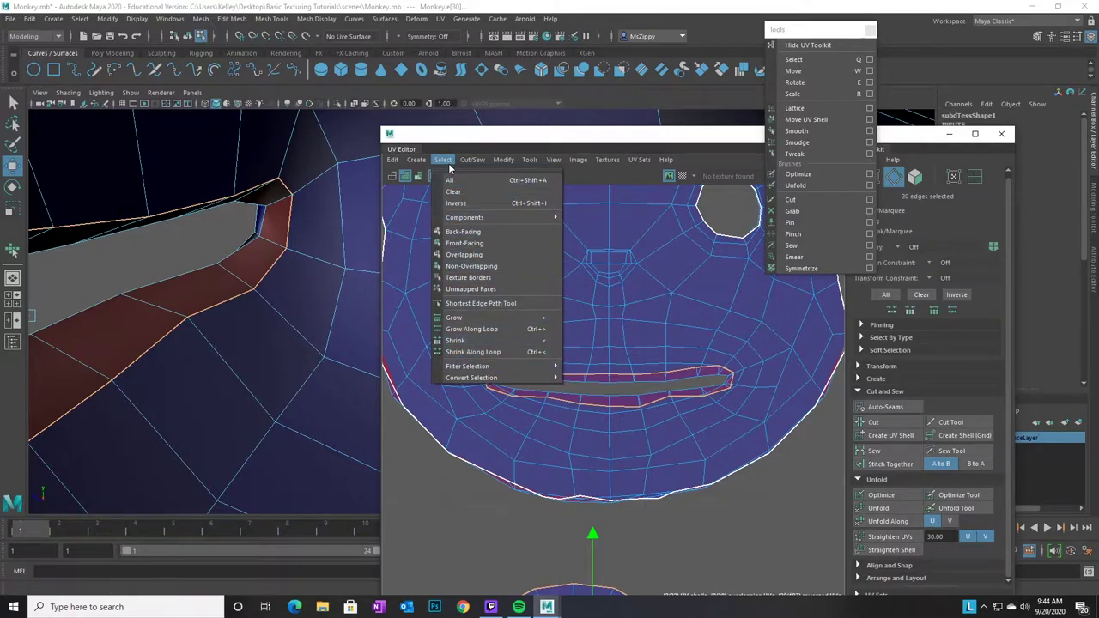
pyautogui.moveTo(498, 378)
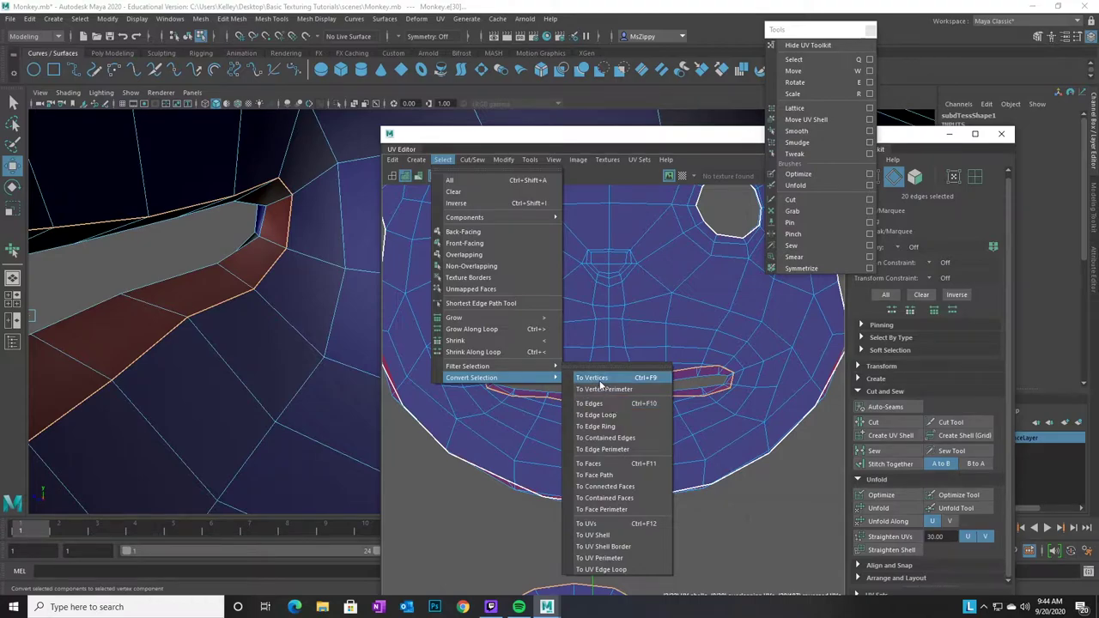
pyautogui.click(588, 523)
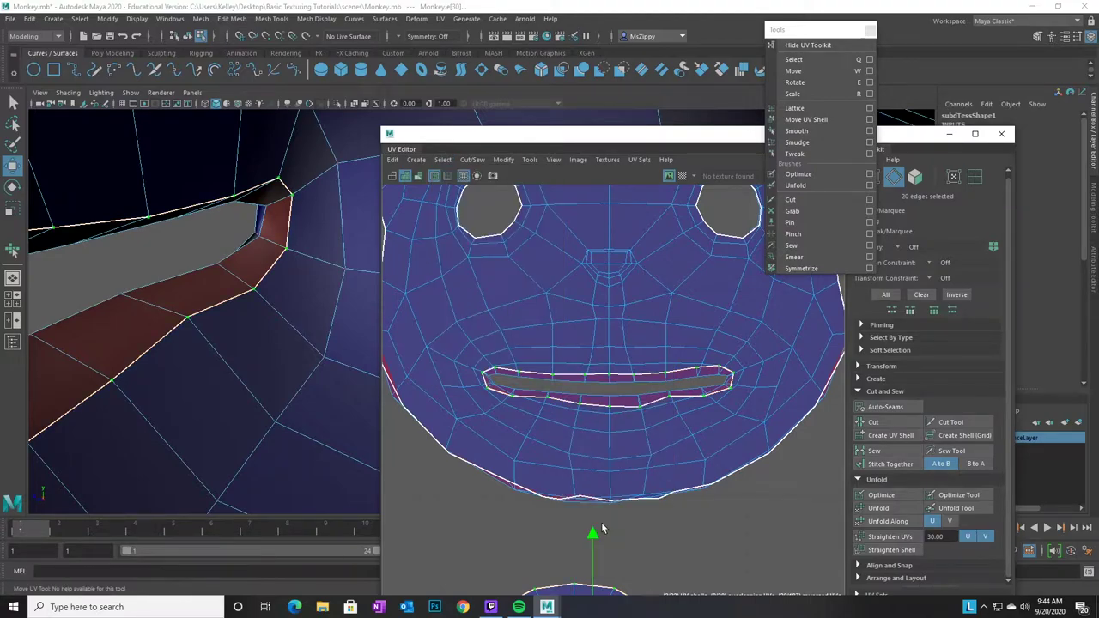
# Deselect the UVs on the mouth-interior shell, keeping only the mouth-border UVs of the face shell selected
pyautogui.keyDown('alt'); pyautogui.moveTo(661, 535); pyautogui.dragTo(619, 519, button='right'); pyautogui.keyUp('alt')
pyautogui.keyDown('alt'); pyautogui.moveTo(618, 519); pyautogui.dragTo(624, 323, button='middle'); pyautogui.keyUp('alt')
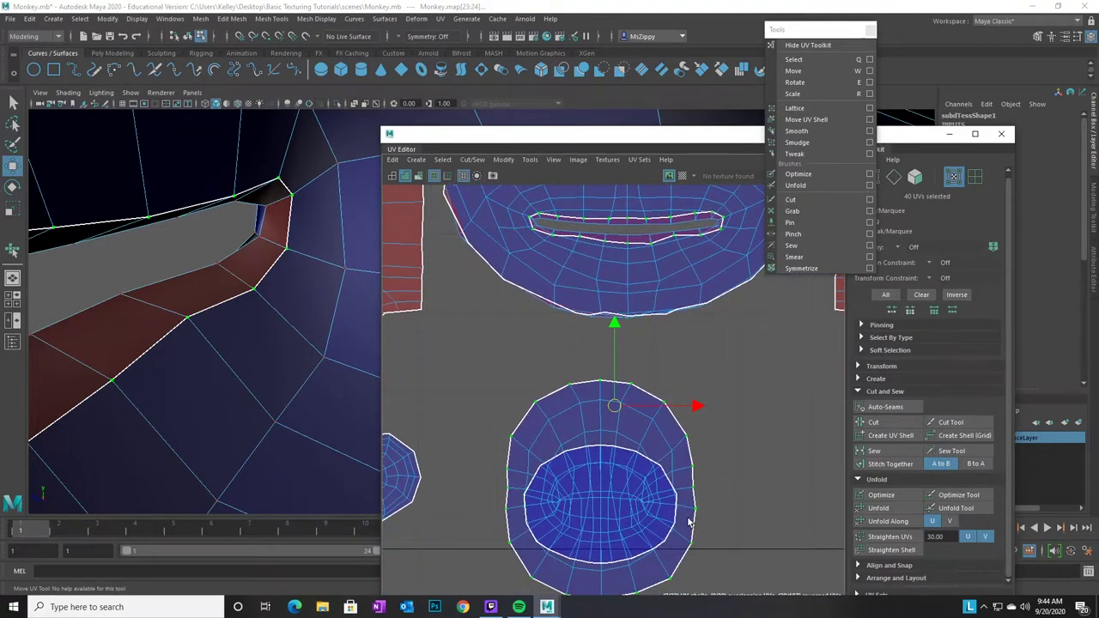
pyautogui.scroll(-2, 763, 501)
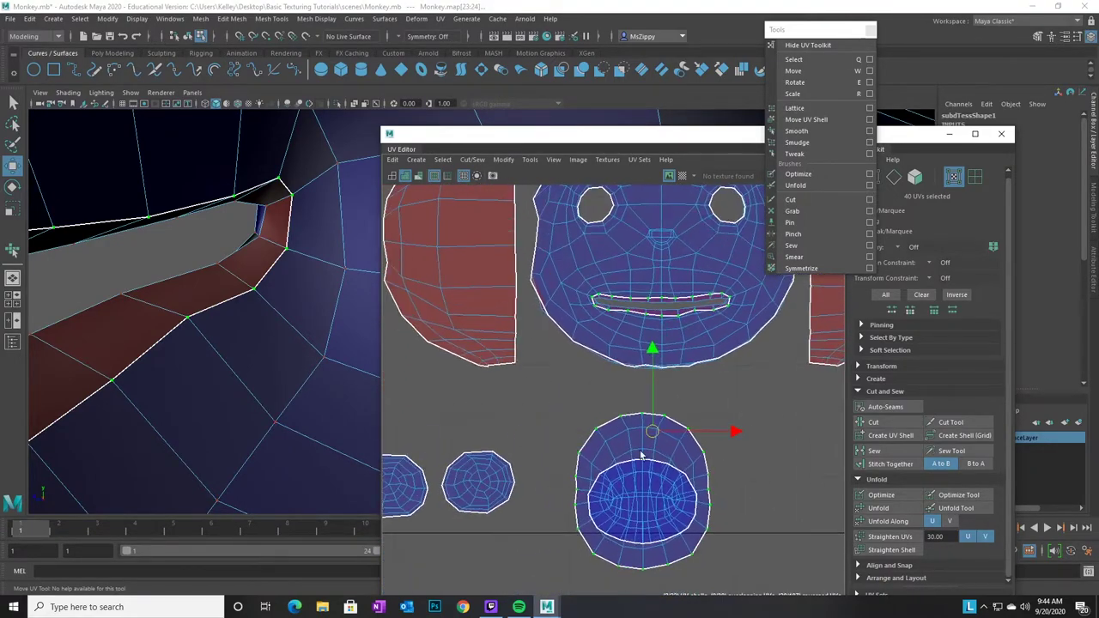
pyautogui.keyDown('ctrl'); pyautogui.moveTo(744, 586); pyautogui.dragTo(539, 387); pyautogui.keyUp('ctrl')
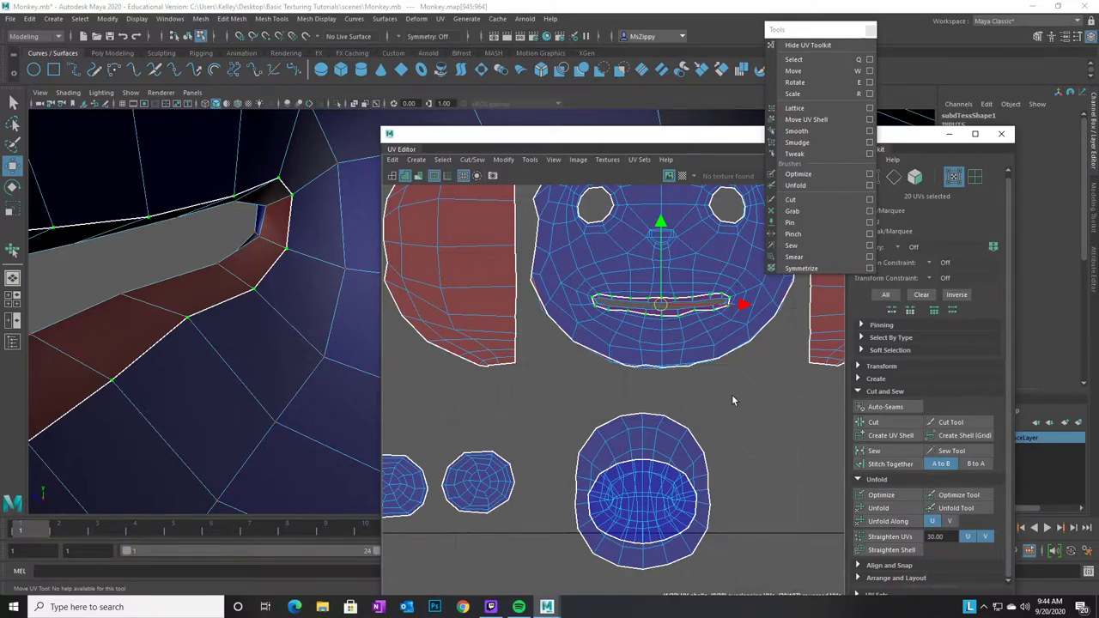
# Scale the face shell's mouth-border UVs down in height and width, and shift them slightly downward
pyautogui.keyDown('alt'); pyautogui.moveTo(643, 418); pyautogui.dragTo(792, 423, button='right'); pyautogui.keyUp('alt')
pyautogui.keyDown('alt'); pyautogui.moveTo(723, 407); pyautogui.dragTo(679, 510, button='middle'); pyautogui.keyUp('alt')
pyautogui.keyDown('alt'); pyautogui.moveTo(601, 507); pyautogui.dragTo(773, 510, button='right'); pyautogui.keyUp('alt')
pyautogui.keyDown('alt'); pyautogui.moveTo(711, 444); pyautogui.dragTo(646, 511, button='middle'); pyautogui.keyUp('alt')
pyautogui.keyDown('alt'); pyautogui.moveTo(574, 531); pyautogui.dragTo(687, 534, button='right'); pyautogui.keyUp('alt')
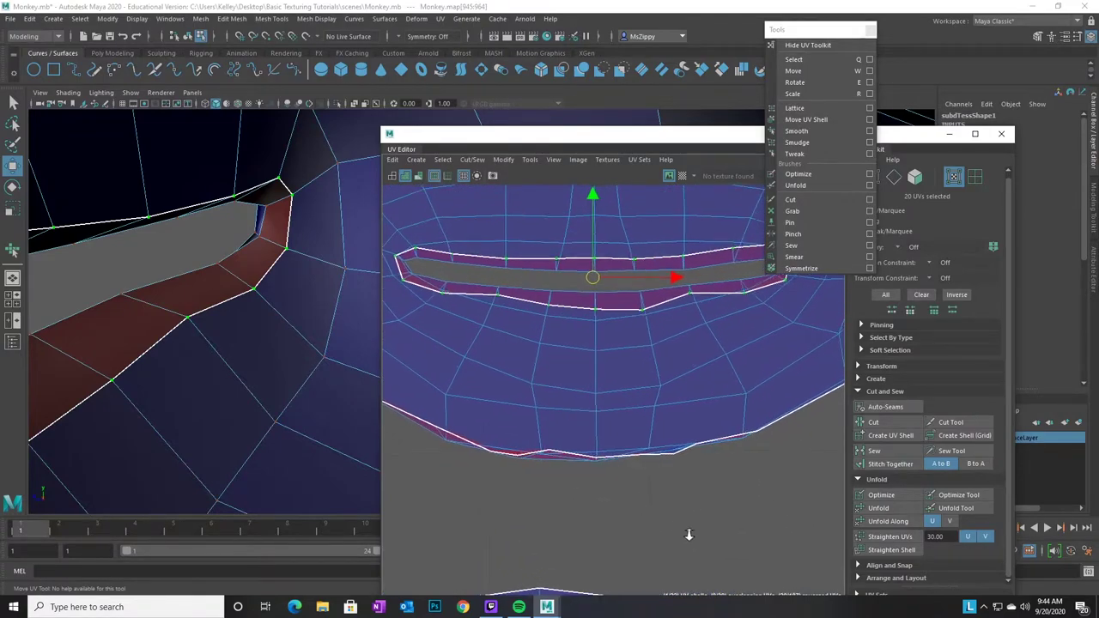
pyautogui.keyDown('alt'); pyautogui.moveTo(652, 467); pyautogui.dragTo(650, 506, button='middle'); pyautogui.keyUp('alt')
pyautogui.keyDown('alt'); pyautogui.moveTo(678, 467); pyautogui.dragTo(696, 490, button='middle'); pyautogui.keyUp('alt')
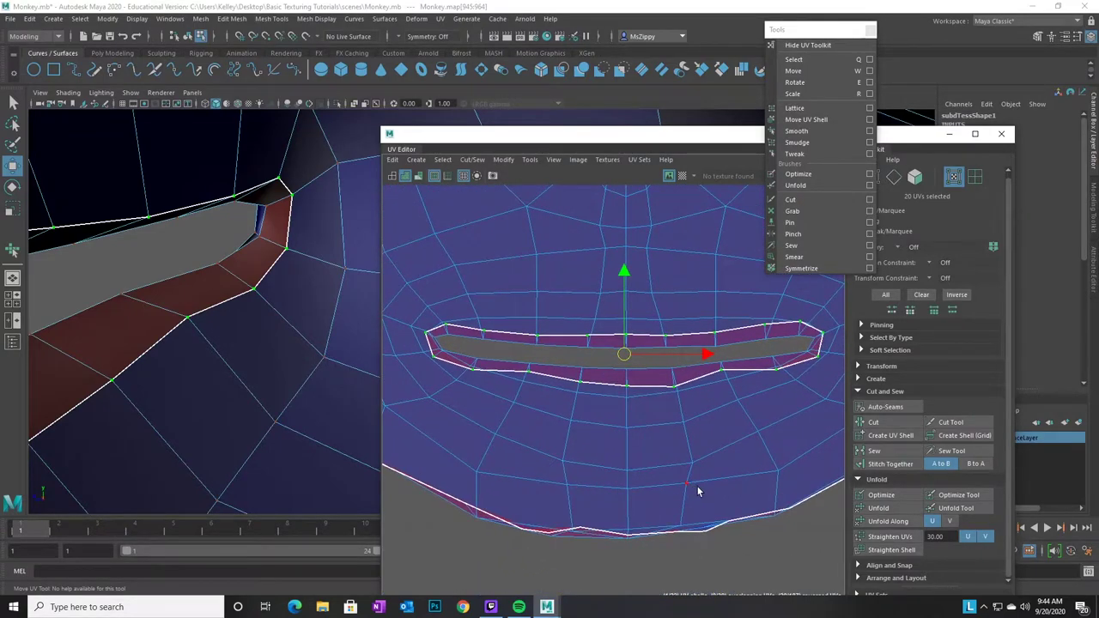
pyautogui.press('r')
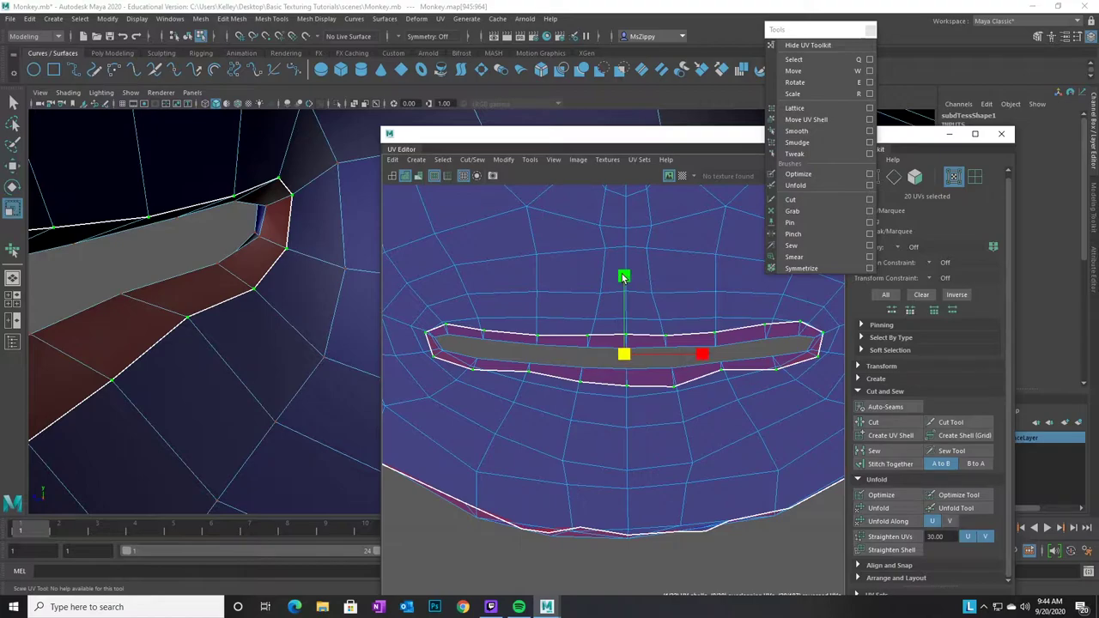
pyautogui.moveTo(625, 277); pyautogui.dragTo(609, 305)
pyautogui.moveTo(703, 355)
pyautogui.mouseDown()
pyautogui.moveTo(692, 356)
pyautogui.moveTo(704, 354)
pyautogui.mouseUp()
pyautogui.moveTo(625, 277)
pyautogui.mouseDown()
pyautogui.moveTo(616, 294)
pyautogui.moveTo(627, 282)
pyautogui.mouseUp()
pyautogui.press('w')
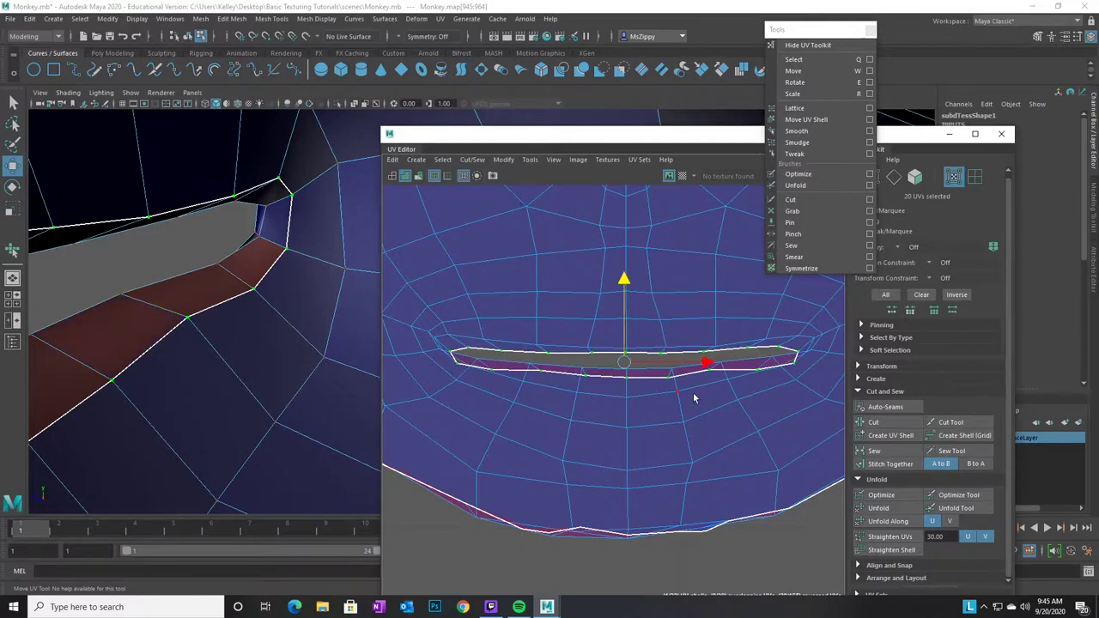
# Flatten the mouth-border UV ring further and make it narrower so it sits inside the lip edges
pyautogui.press('r')
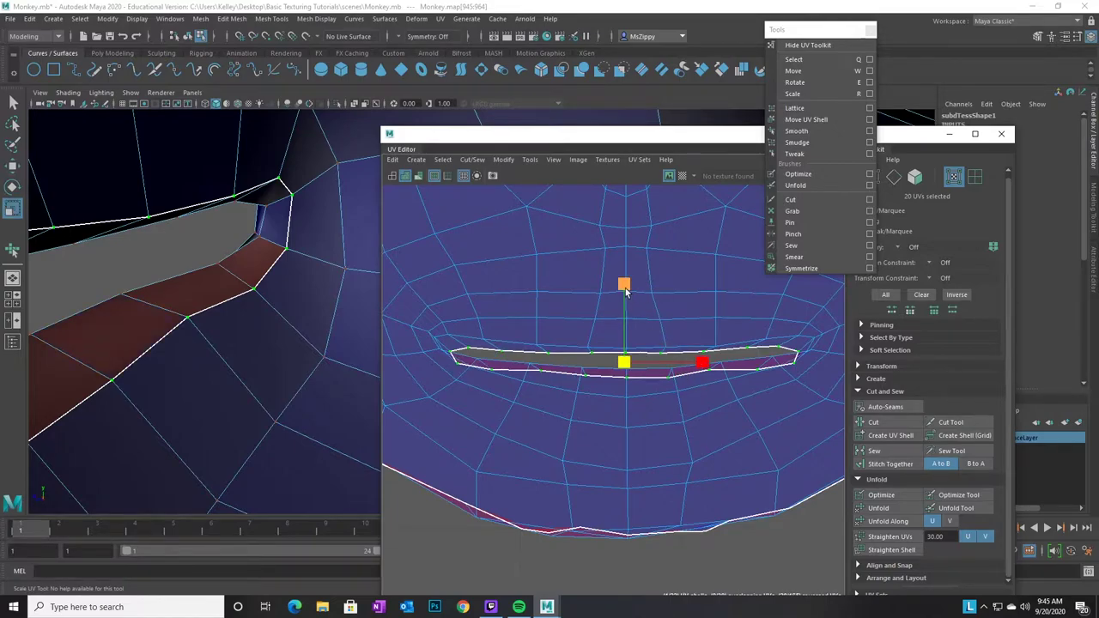
pyautogui.moveTo(624, 298); pyautogui.dragTo(625, 309)
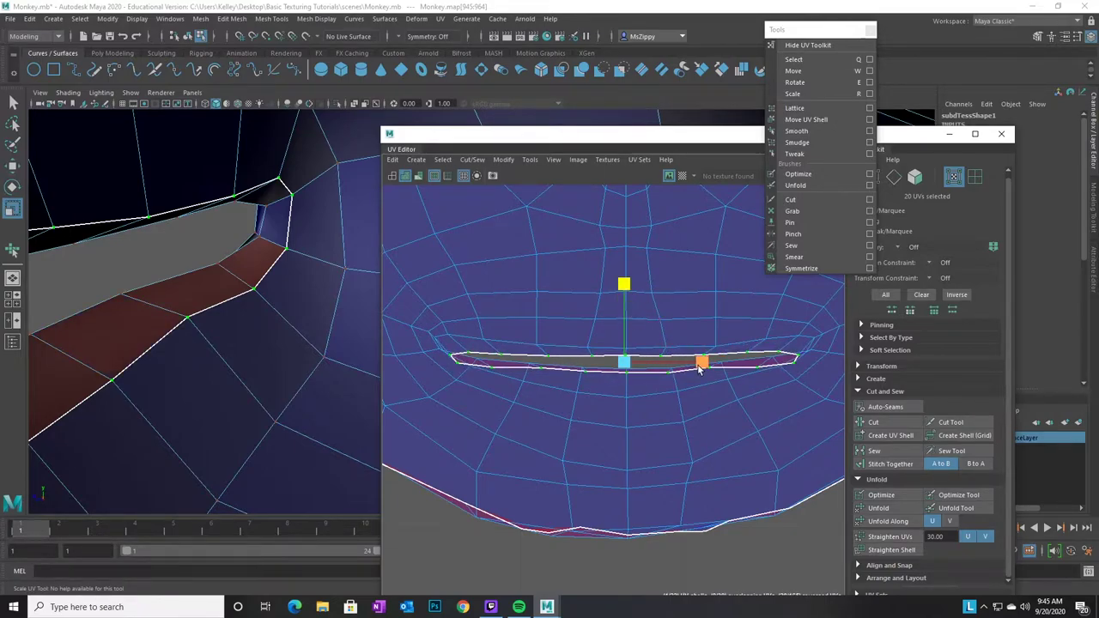
pyautogui.moveTo(700, 368); pyautogui.dragTo(688, 367)
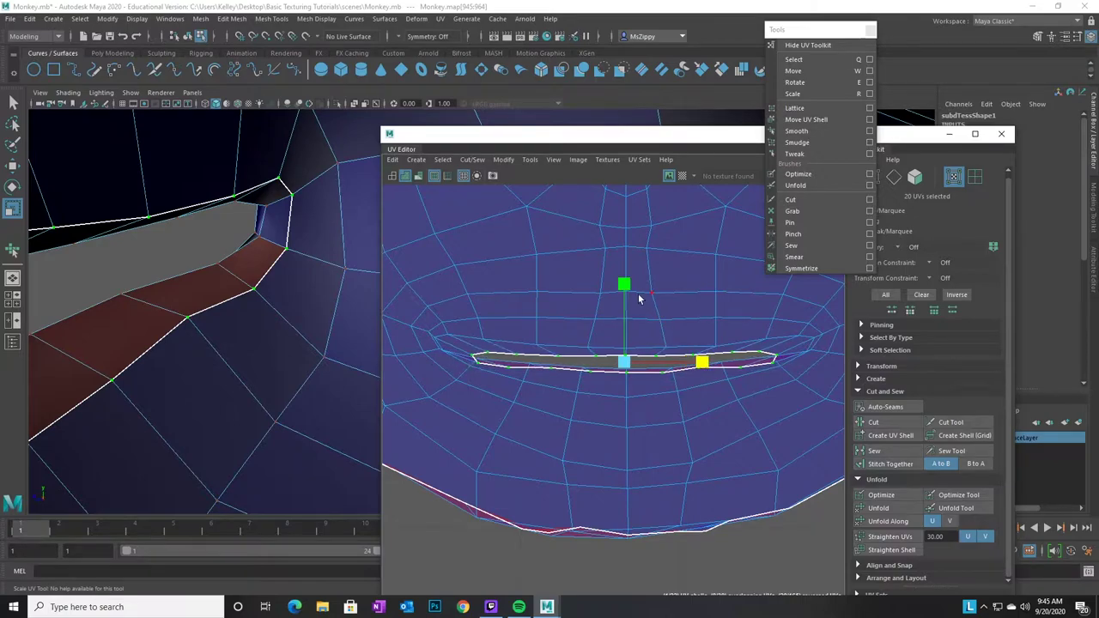
# Move the mouth-border UVs slightly upward to centre them within the surrounding lip loop
pyautogui.moveTo(624, 284)
pyautogui.mouseDown()
pyautogui.moveTo(614, 313)
pyautogui.moveTo(625, 276)
pyautogui.mouseUp()
pyautogui.press('w')
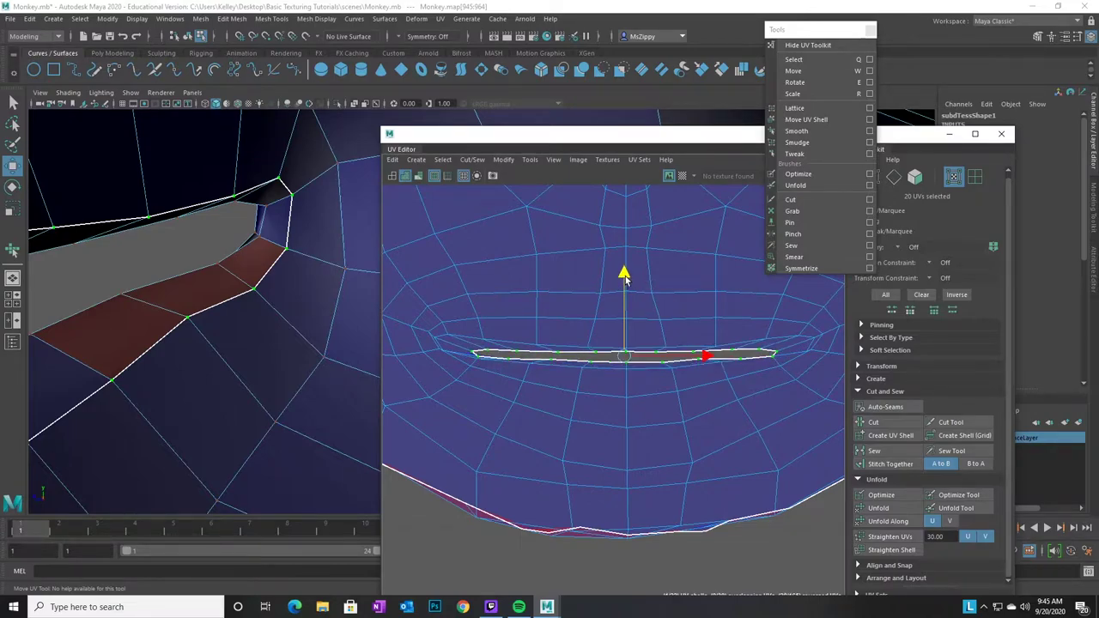
pyautogui.moveTo(626, 280); pyautogui.dragTo(625, 282)
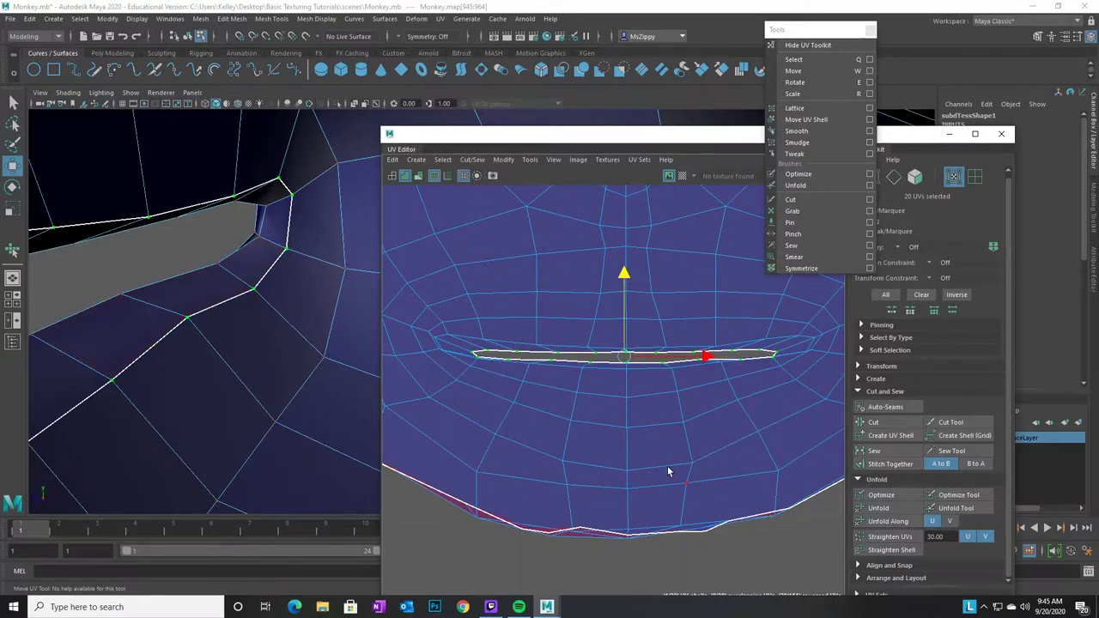
# Reposition the UV Editor window so its whole layout area is on screen, with the mouth opening in close view
pyautogui.moveTo(545, 137); pyautogui.dragTo(400, 24)
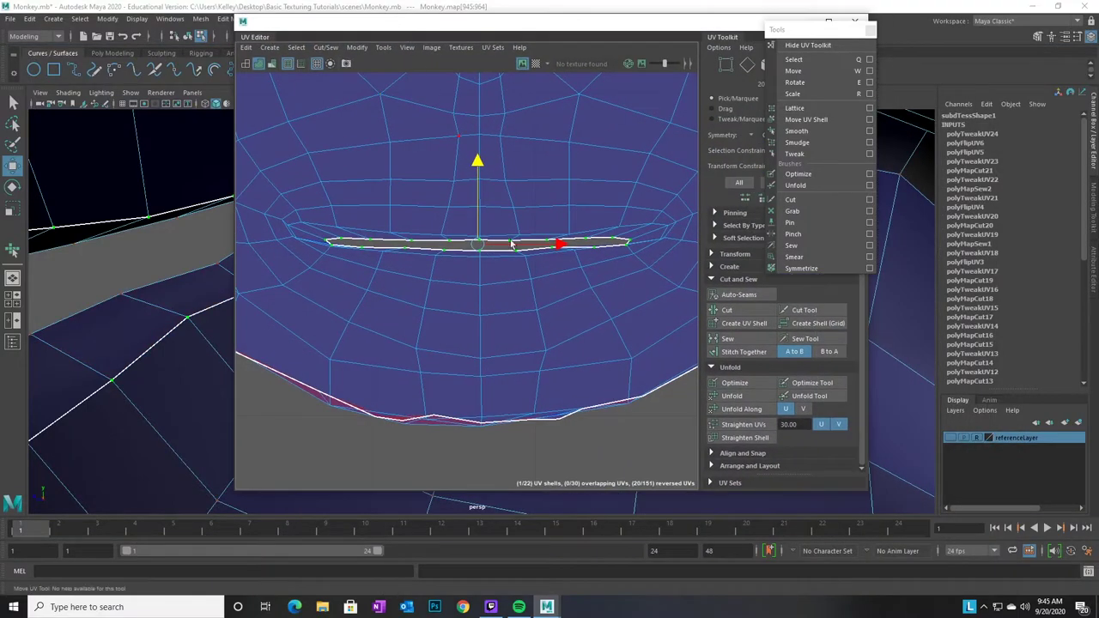
pyautogui.scroll(8, 493, 367)
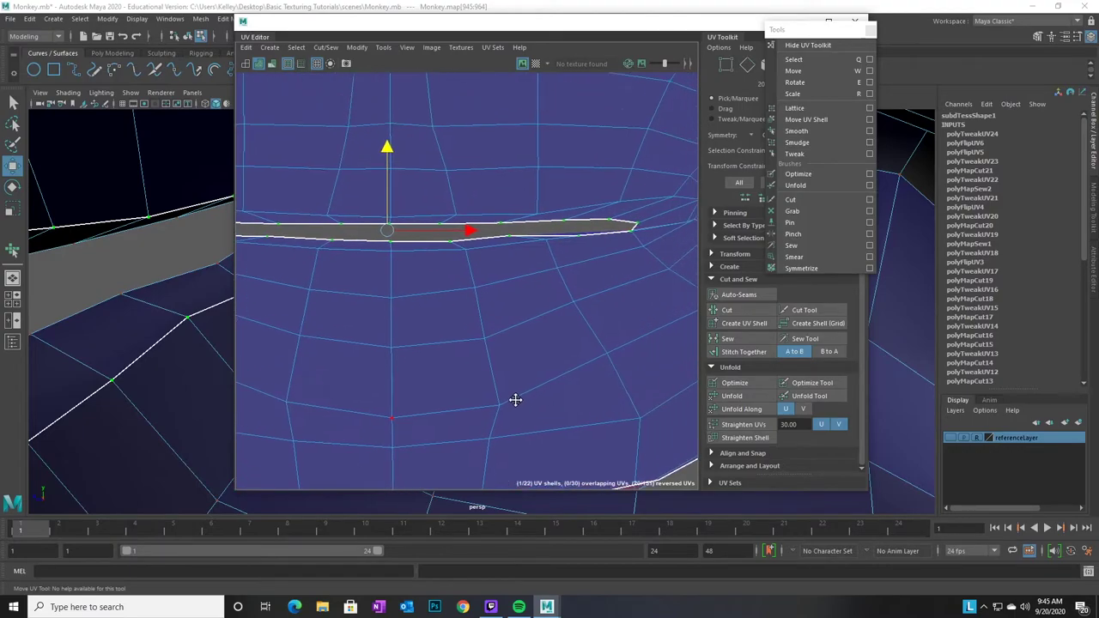
# Raise the upper-lip border UVs at the right mouth corner so the mouth opening curves upward there
pyautogui.keyDown('alt'); pyautogui.moveTo(630, 308); pyautogui.dragTo(490, 404, button='middle'); pyautogui.keyUp('alt')
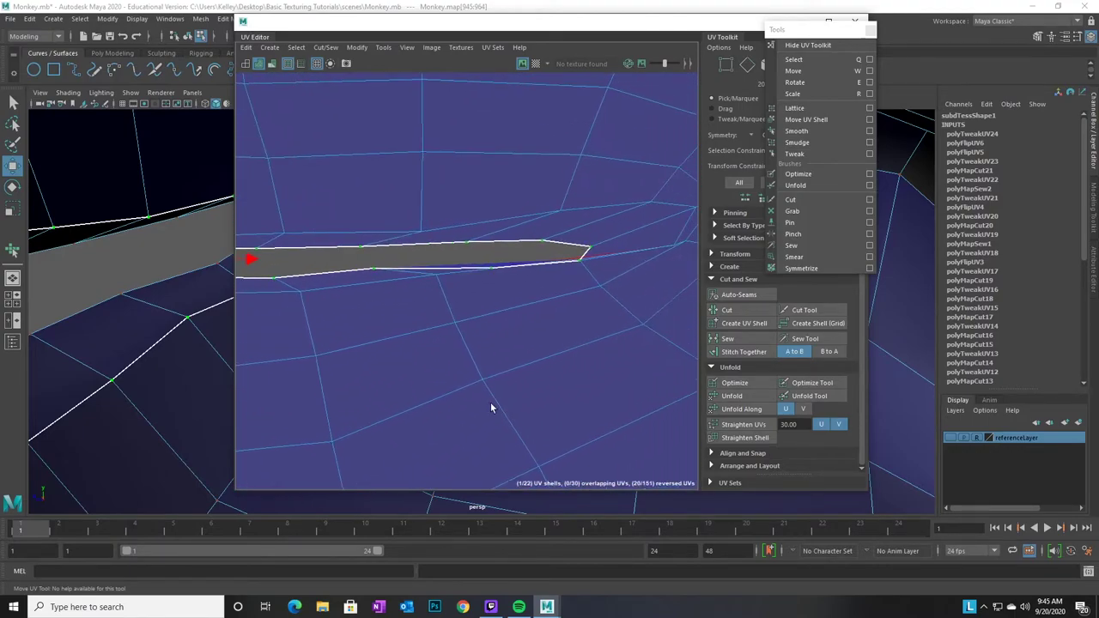
pyautogui.click(590, 251)
pyautogui.moveTo(588, 251); pyautogui.dragTo(471, 238)
pyautogui.click(465, 244)
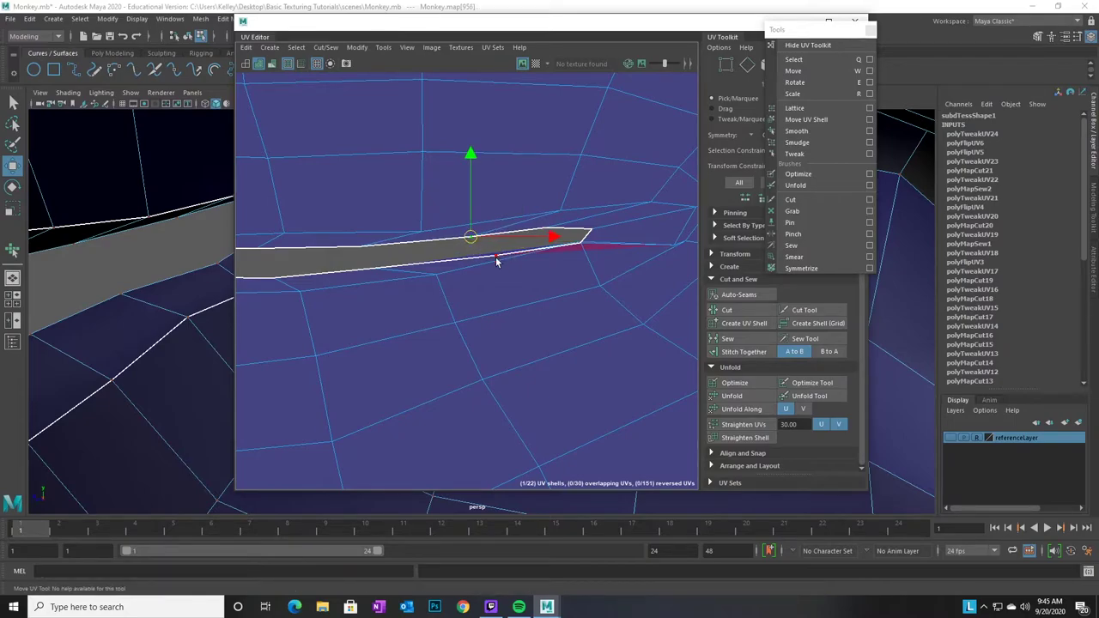
# Raise the lower-lip UVs at the right mouth corner toward the upper lip and pull the neighbouring UV beneath the corner down
pyautogui.click(496, 262)
pyautogui.click(495, 256)
pyautogui.moveTo(496, 256); pyautogui.dragTo(524, 245)
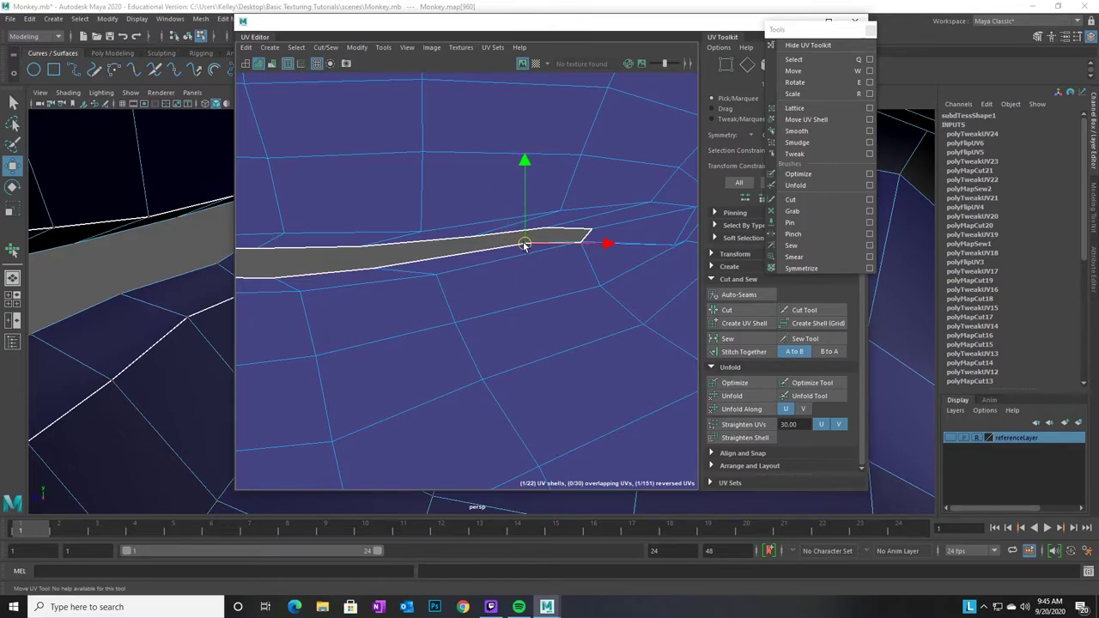
pyautogui.click(580, 281)
pyautogui.click(582, 249)
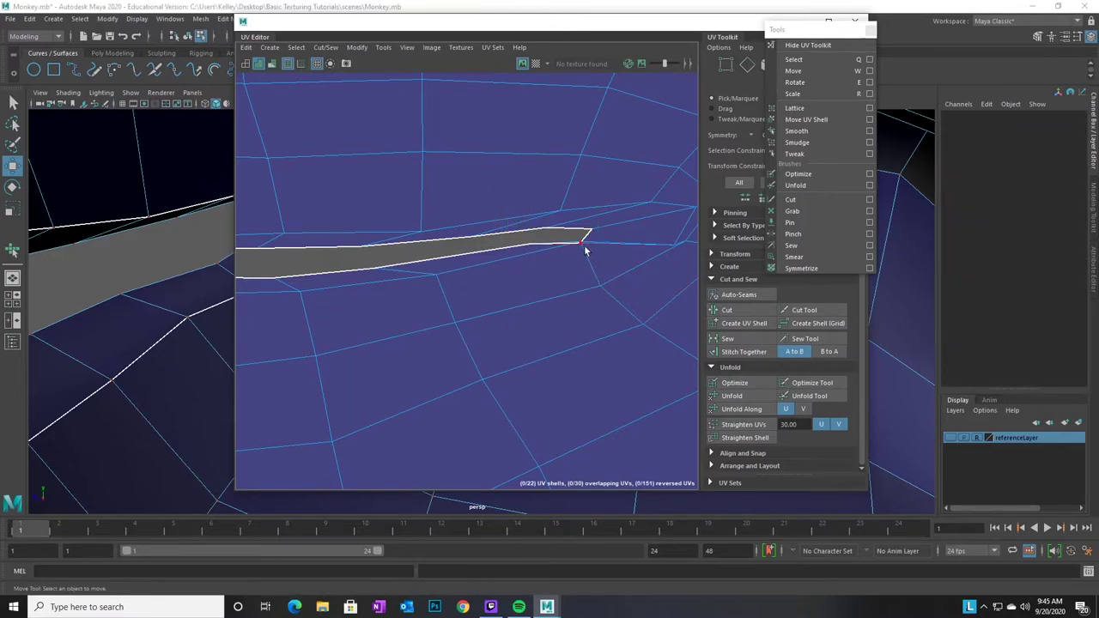
pyautogui.click(582, 242)
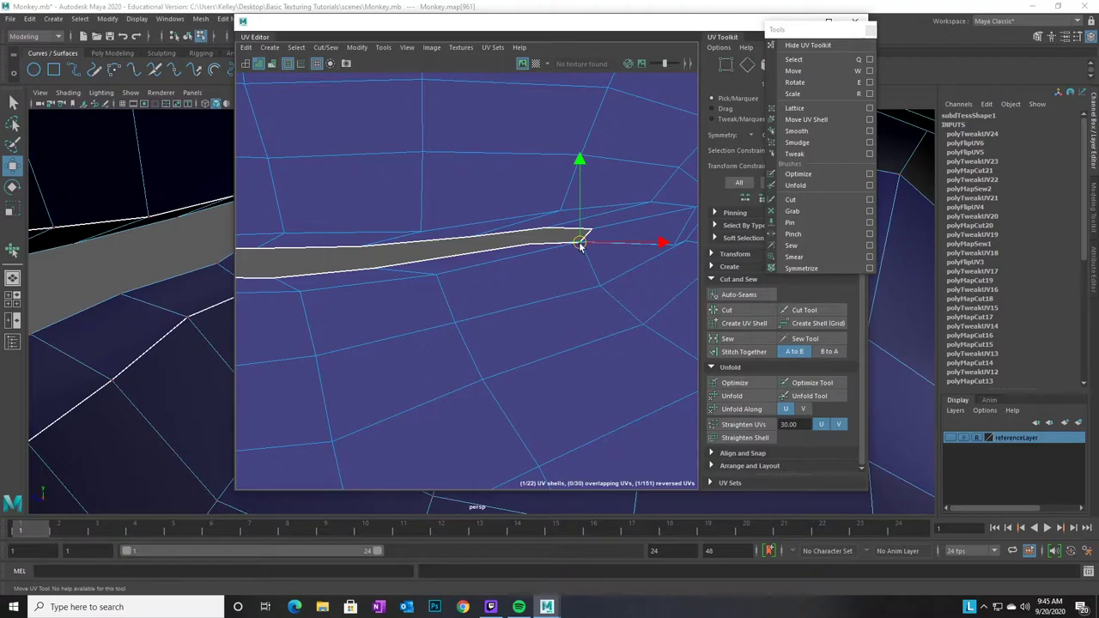
pyautogui.moveTo(578, 238); pyautogui.dragTo(591, 241)
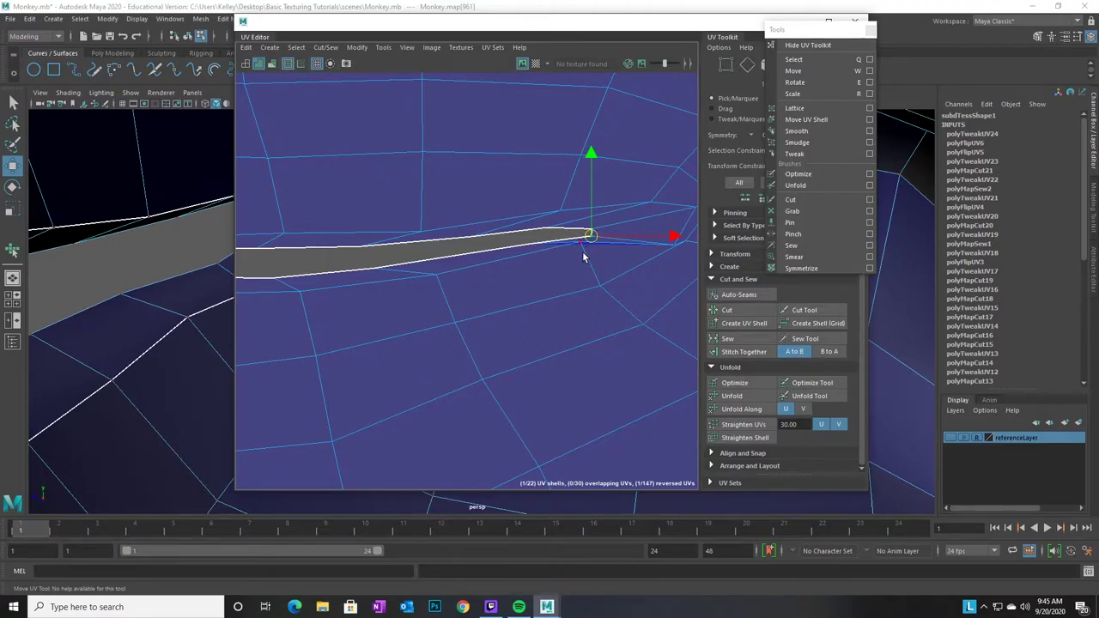
pyautogui.click(581, 245)
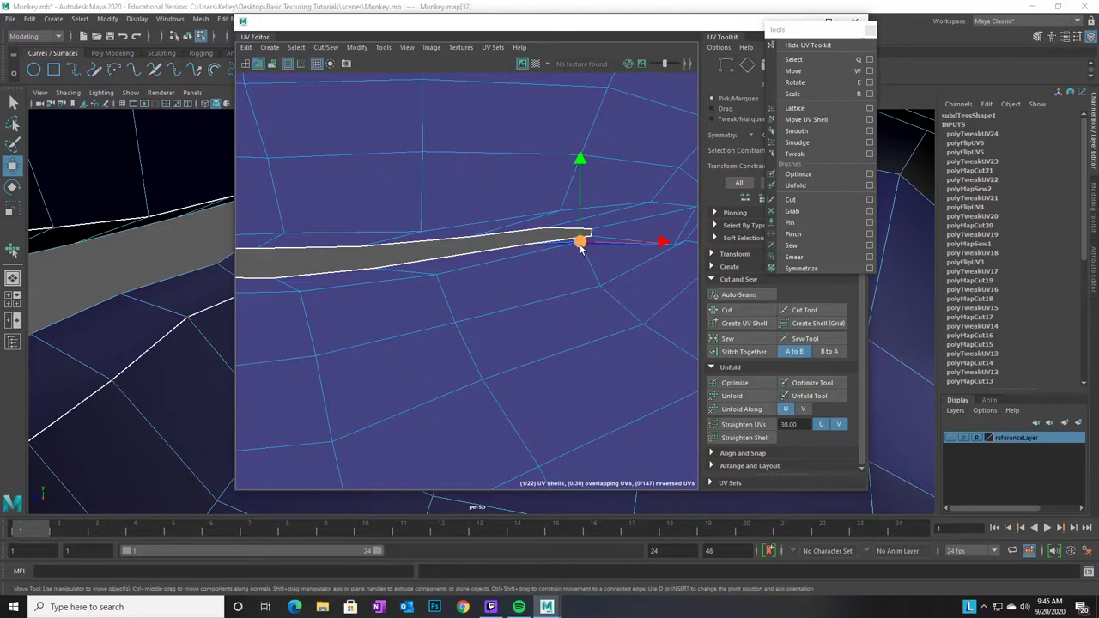
pyautogui.moveTo(581, 244); pyautogui.dragTo(582, 258)
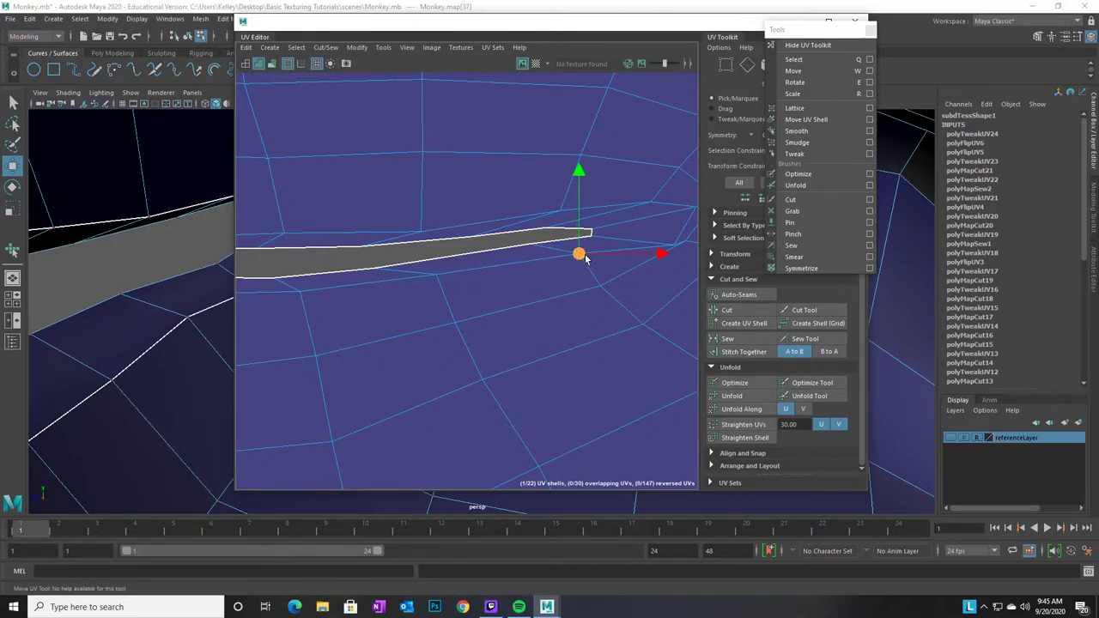
# Shift the two UVs at the left mouth corner slightly up and inward, and raise the adjacent lower-lip UV
pyautogui.moveTo(408, 362)
pyautogui.keyDown('alt'); pyautogui.mouseDown(button='middle')
pyautogui.moveTo(615, 336)
pyautogui.moveTo(670, 350)
pyautogui.mouseUp(button='middle'); pyautogui.keyUp('alt')
pyautogui.keyDown('alt'); pyautogui.moveTo(478, 335); pyautogui.dragTo(554, 323, button='middle'); pyautogui.keyUp('alt')
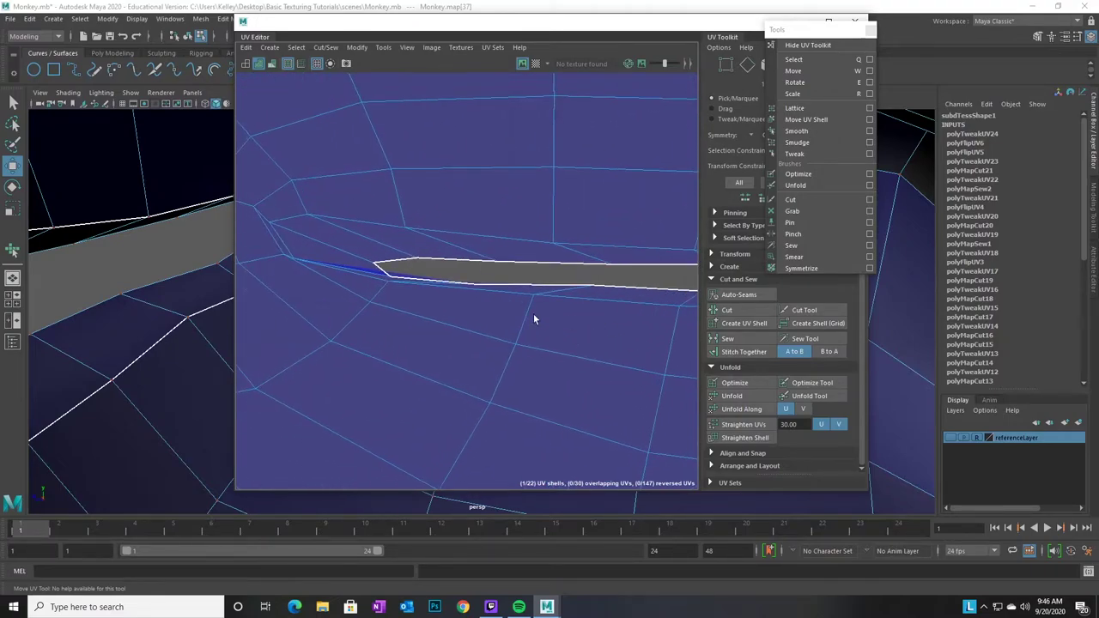
pyautogui.moveTo(363, 249); pyautogui.dragTo(397, 288)
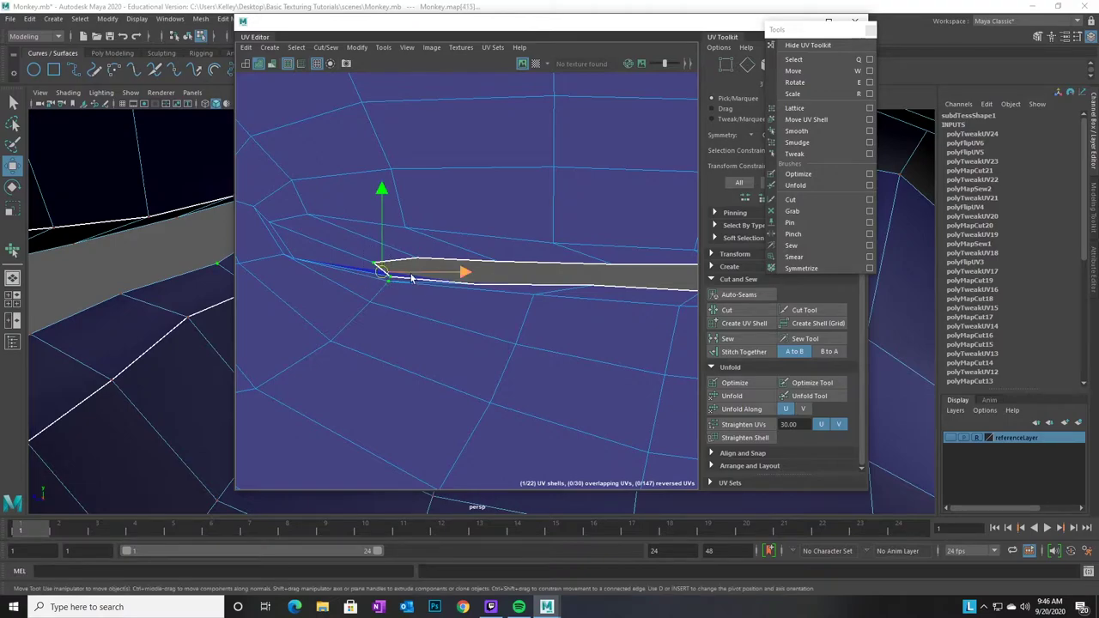
pyautogui.keyDown('ctrl'); pyautogui.click(385, 280); pyautogui.keyUp('ctrl')
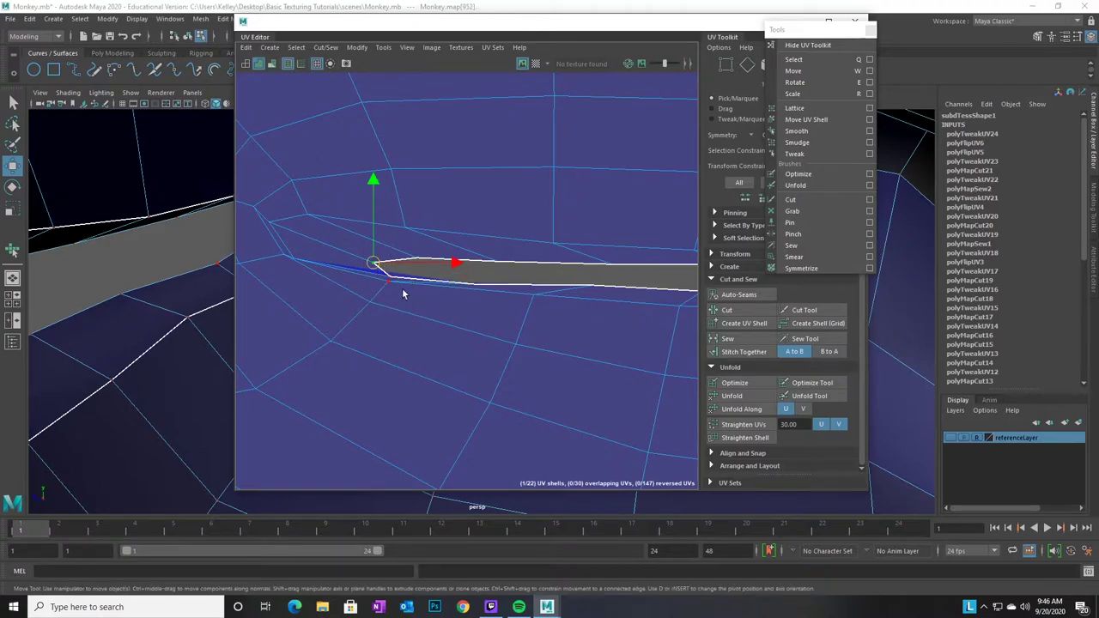
pyautogui.keyDown('shift'); pyautogui.click(391, 278); pyautogui.keyUp('shift')
pyautogui.moveTo(379, 267); pyautogui.dragTo(384, 263)
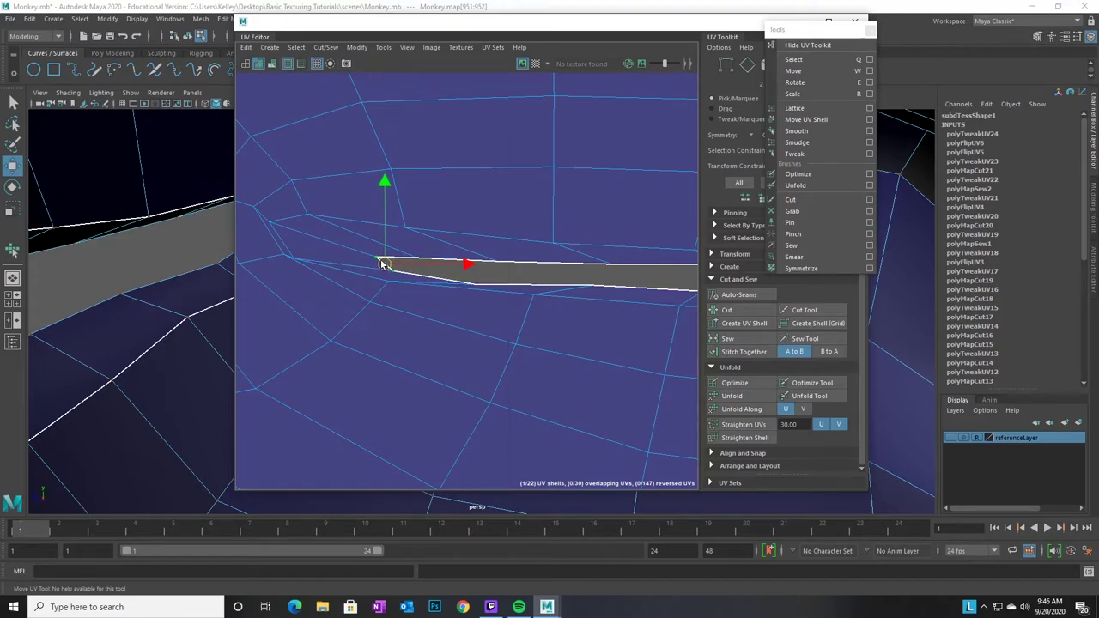
pyautogui.click(473, 285)
pyautogui.moveTo(473, 285); pyautogui.dragTo(465, 277)
# Examine the reshaped mouth on the face shell and the overall layout of the UV shells
pyautogui.scroll(-5, 572, 358)
pyautogui.scroll(-6, 574, 353)
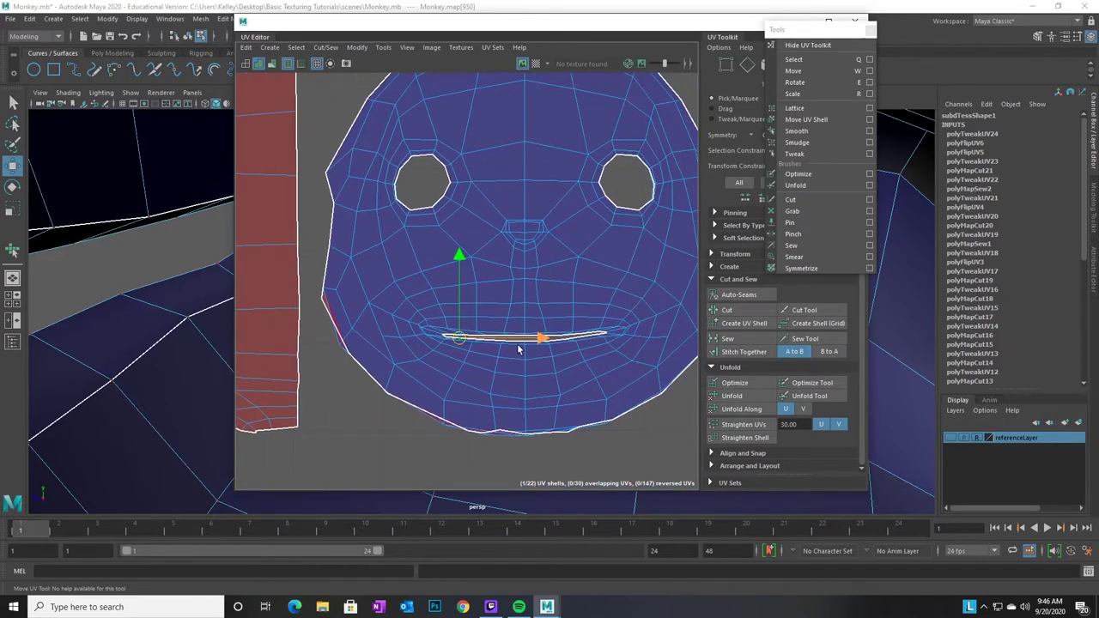
pyautogui.keyDown('alt'); pyautogui.moveTo(562, 336); pyautogui.dragTo(527, 320, button='middle'); pyautogui.keyUp('alt')
pyautogui.scroll(-4, 566, 351)
pyautogui.keyDown('alt'); pyautogui.moveTo(567, 351); pyautogui.dragTo(510, 304, button='middle'); pyautogui.keyUp('alt')
pyautogui.keyDown('alt'); pyautogui.moveTo(510, 304); pyautogui.dragTo(408, 300, button='right'); pyautogui.keyUp('alt')
pyautogui.keyDown('alt'); pyautogui.moveTo(523, 372); pyautogui.dragTo(412, 353, button='right'); pyautogui.keyUp('alt')
pyautogui.keyDown('alt'); pyautogui.moveTo(515, 391); pyautogui.dragTo(563, 369, button='middle'); pyautogui.keyUp('alt')
pyautogui.keyDown('alt'); pyautogui.moveTo(609, 426); pyautogui.dragTo(399, 365, button='right'); pyautogui.keyUp('alt')
pyautogui.keyDown('alt'); pyautogui.moveTo(567, 412); pyautogui.dragTo(554, 334, button='middle'); pyautogui.keyUp('alt')
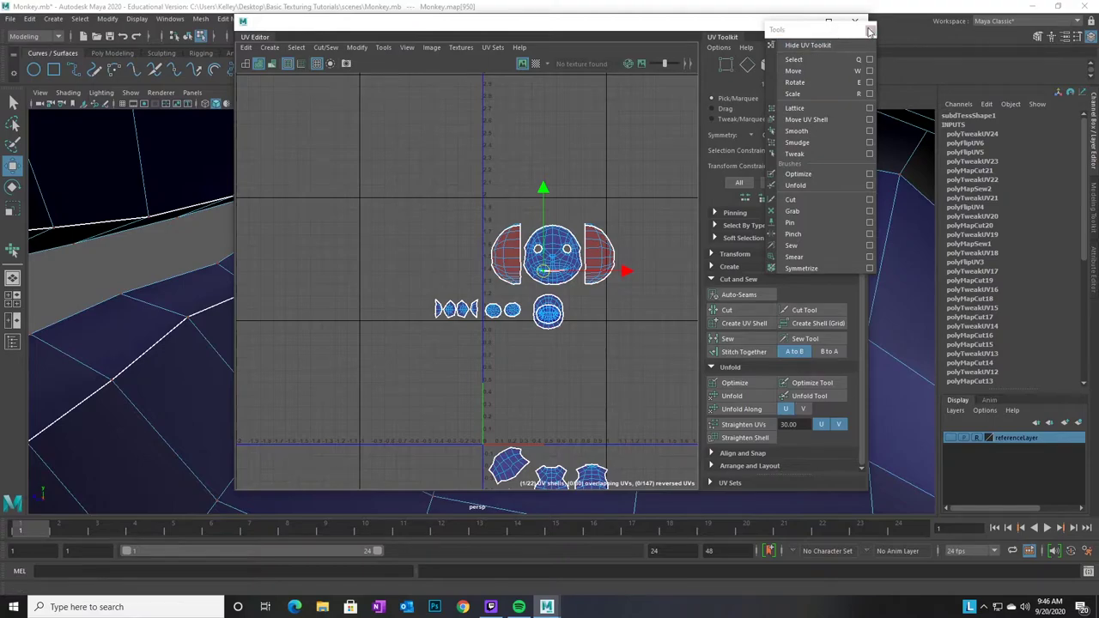
# Close the floating Tools menu and move the seven small shells beneath the head to the empty area left of the shells below the U axis
pyautogui.click(870, 32)
pyautogui.click(829, 64)
pyautogui.moveTo(601, 391); pyautogui.dragTo(426, 292)
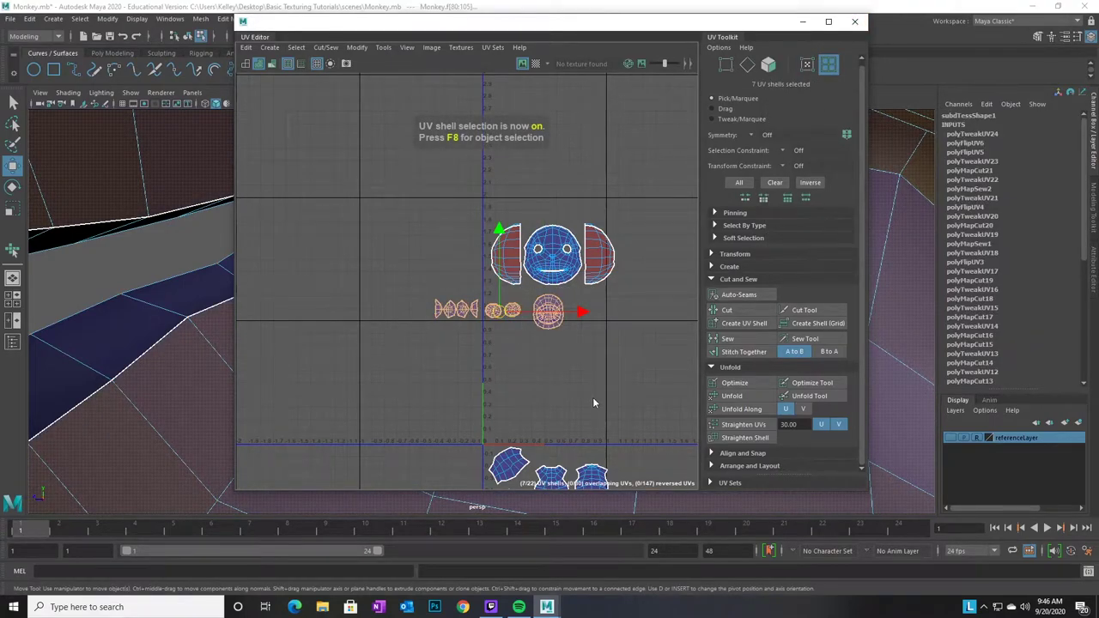
pyautogui.click(522, 363)
pyautogui.moveTo(626, 383); pyautogui.dragTo(414, 293)
pyautogui.moveTo(500, 234); pyautogui.dragTo(457, 340)
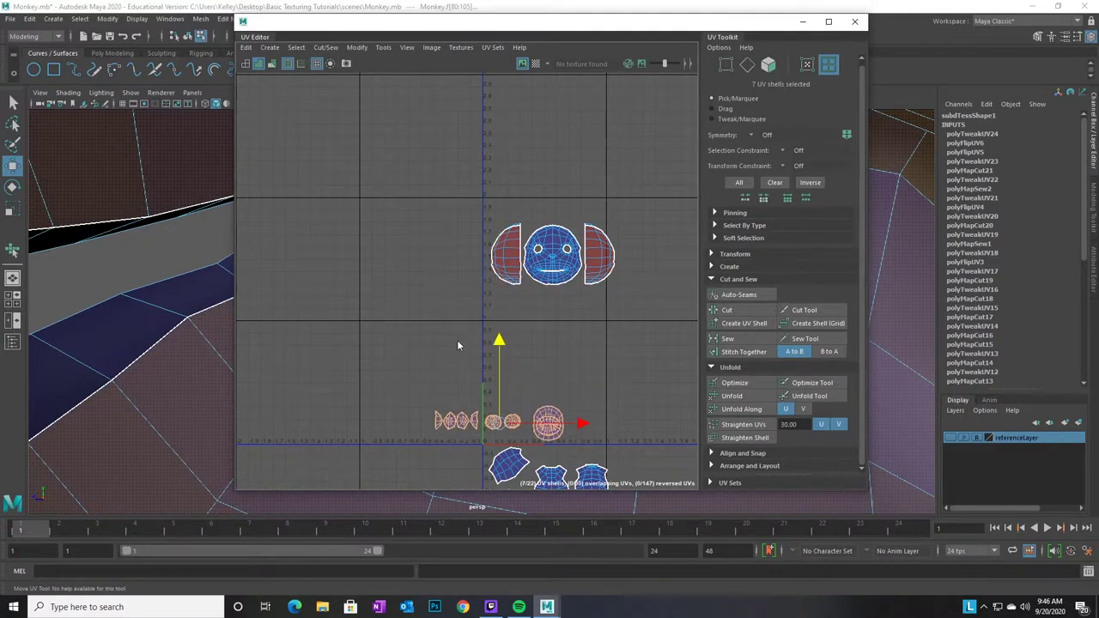
pyautogui.moveTo(582, 424); pyautogui.dragTo(458, 424)
pyautogui.moveTo(387, 349); pyautogui.dragTo(386, 387)
pyautogui.moveTo(462, 459); pyautogui.dragTo(480, 464)
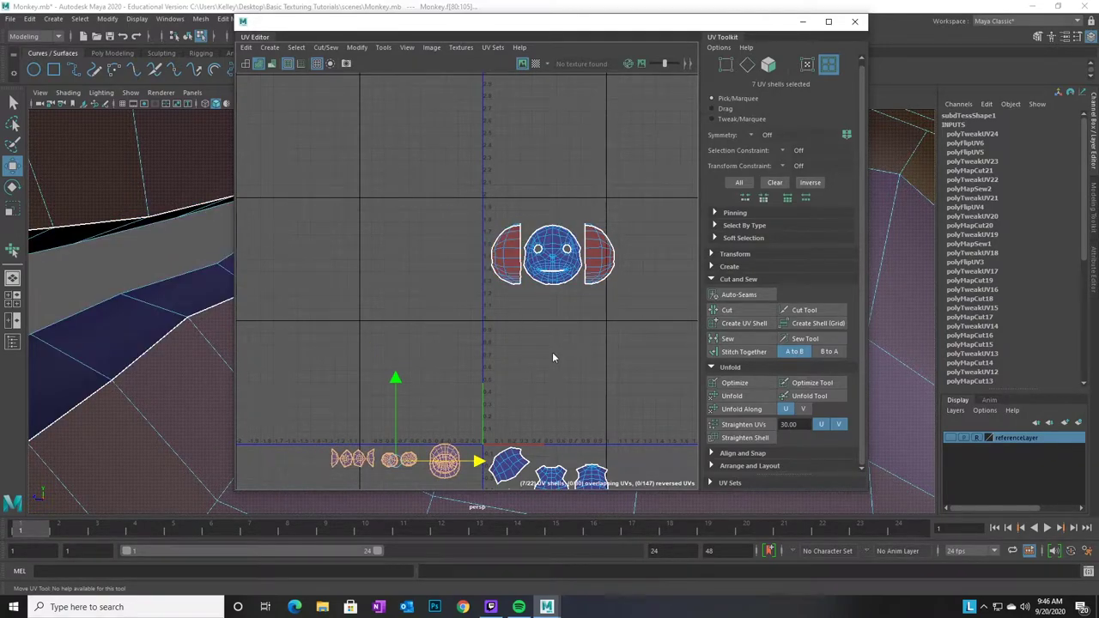
# Flip all UVs of the reversed half-head shell on the right of the face horizontally
pyautogui.keyDown('alt'); pyautogui.moveTo(581, 359); pyautogui.dragTo(706, 375, button='right'); pyautogui.keyUp('alt')
pyautogui.keyDown('alt'); pyautogui.moveTo(630, 311); pyautogui.dragTo(610, 417, button='middle'); pyautogui.keyUp('alt')
pyautogui.keyDown('alt'); pyautogui.moveTo(480, 356); pyautogui.dragTo(642, 392, button='right'); pyautogui.keyUp('alt')
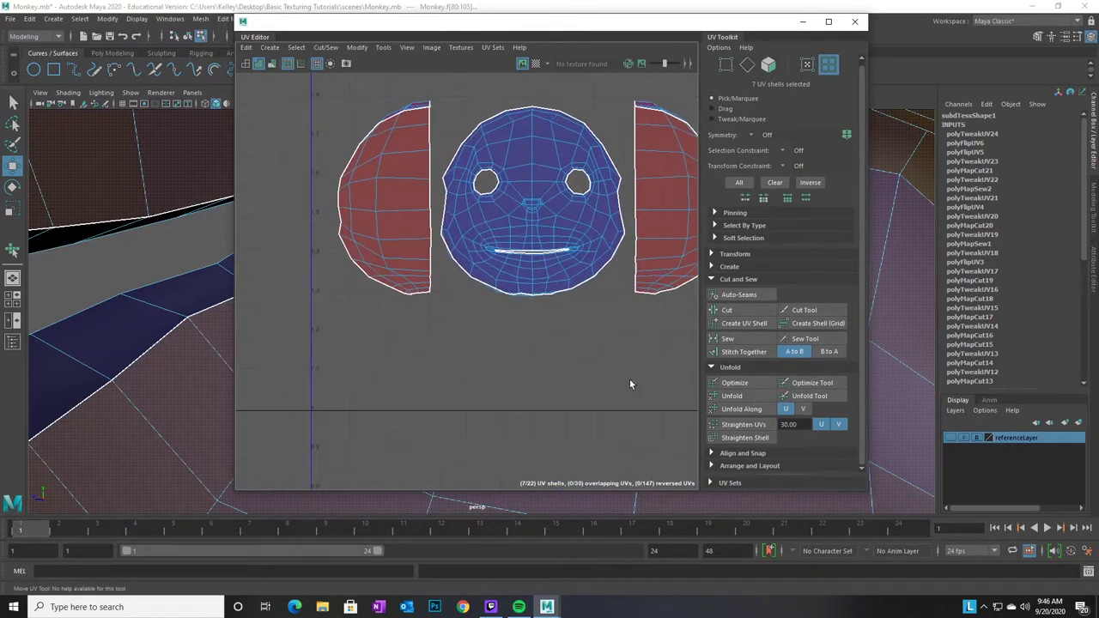
pyautogui.scroll(-2, 641, 397)
pyautogui.moveTo(661, 280); pyautogui.dragTo(703, 289, button='right')
pyautogui.scroll(-2, 584, 380)
pyautogui.keyDown('alt'); pyautogui.moveTo(571, 380); pyautogui.dragTo(539, 380, button='middle'); pyautogui.keyUp('alt')
pyautogui.moveTo(638, 157); pyautogui.dragTo(553, 410)
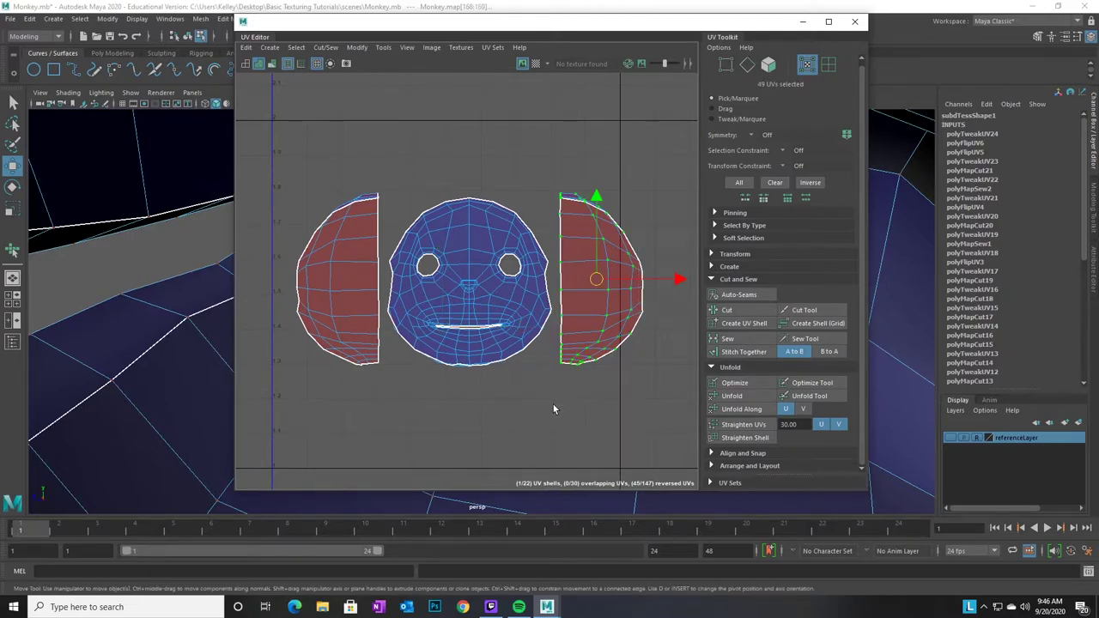
pyautogui.moveTo(616, 338); pyautogui.dragTo(684, 298, button='right')
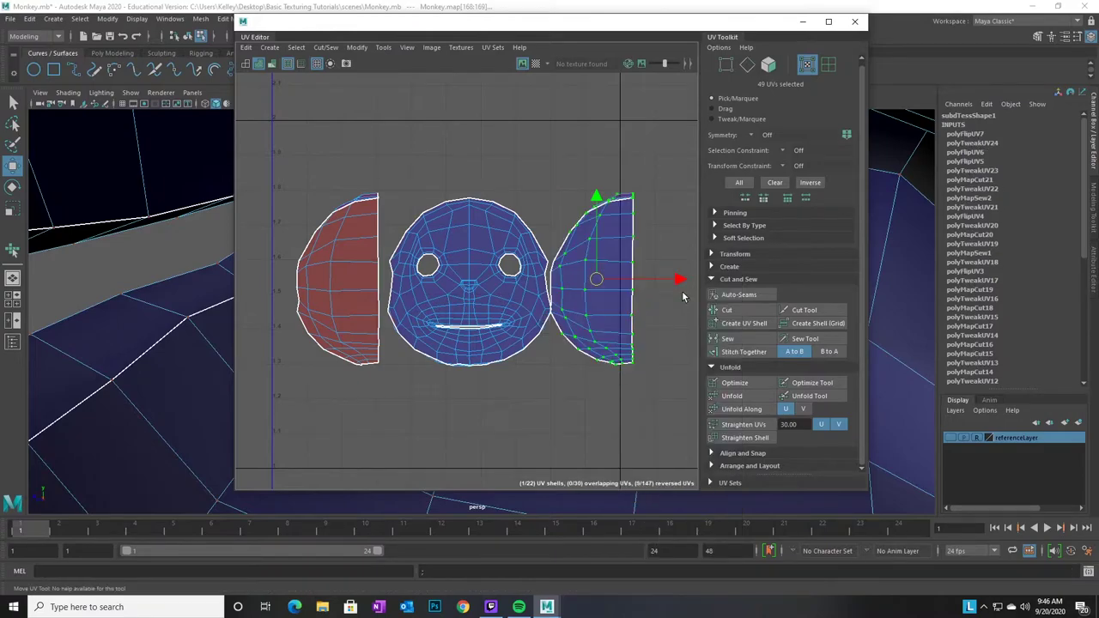
# Nudge the flipped right half-head shell sideways as a whole so it sits just clear of the face shell
pyautogui.keyDown('alt'); pyautogui.moveTo(519, 401); pyautogui.dragTo(710, 418, button='right'); pyautogui.keyUp('alt')
pyautogui.keyDown('alt'); pyautogui.moveTo(593, 374); pyautogui.dragTo(422, 412, button='middle'); pyautogui.keyUp('alt')
pyautogui.keyDown('alt'); pyautogui.moveTo(426, 412); pyautogui.dragTo(534, 418, button='right'); pyautogui.keyUp('alt')
pyautogui.scroll(2, 534, 418)
pyautogui.keyDown('alt'); pyautogui.moveTo(555, 221); pyautogui.dragTo(571, 288, button='middle'); pyautogui.keyUp('alt')
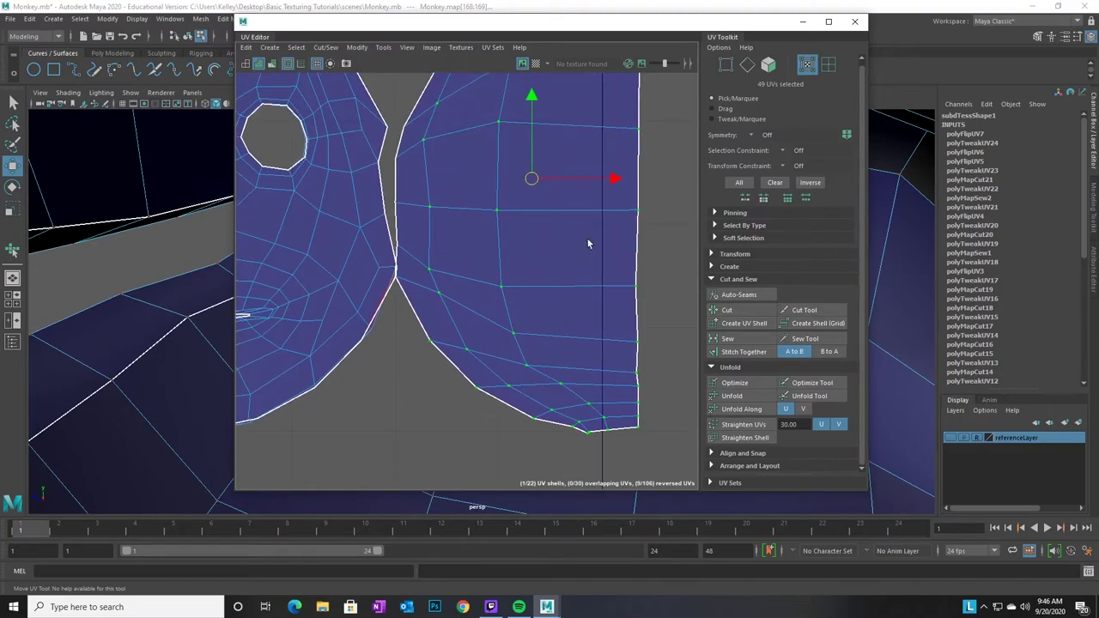
pyautogui.moveTo(614, 178); pyautogui.dragTo(624, 179)
pyautogui.hotkey('ctrl', 'z')
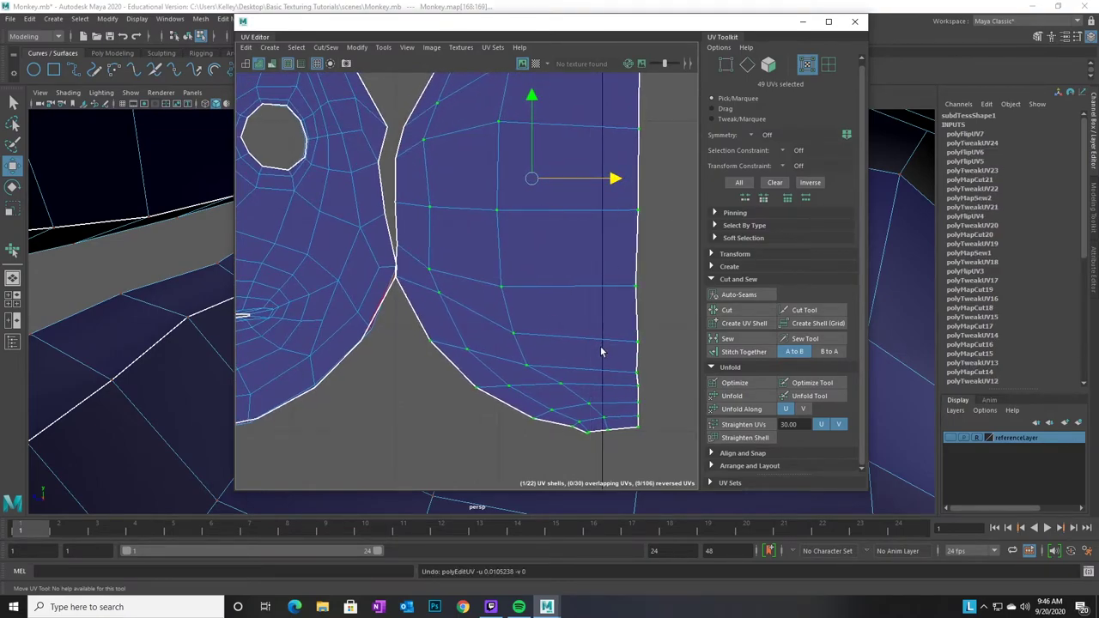
pyautogui.click(828, 64)
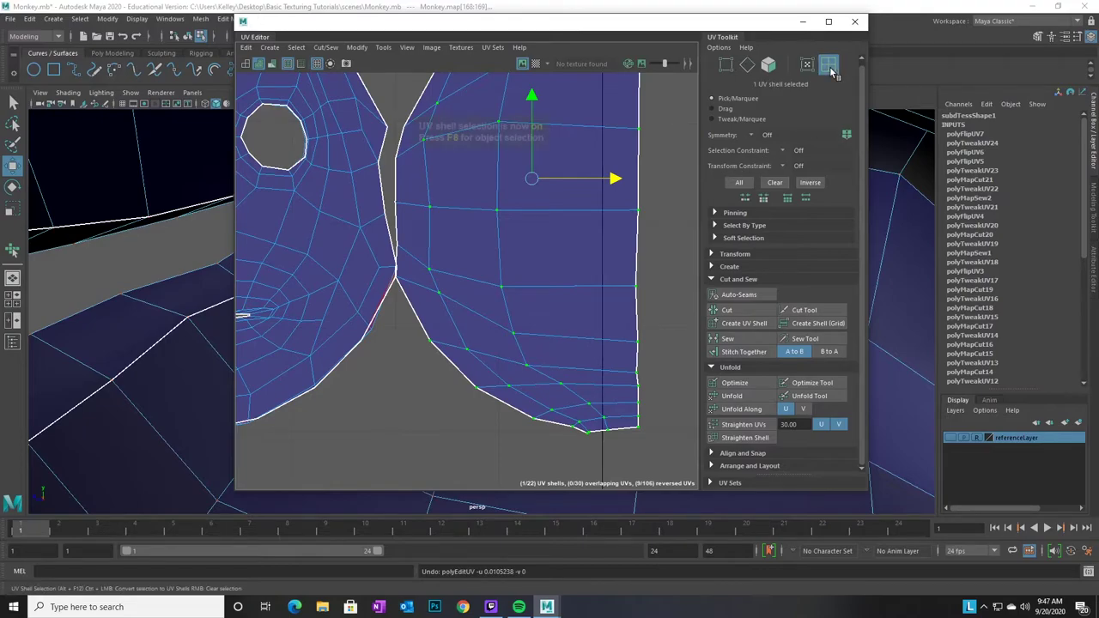
pyautogui.click(601, 253)
pyautogui.moveTo(591, 175); pyautogui.dragTo(602, 180)
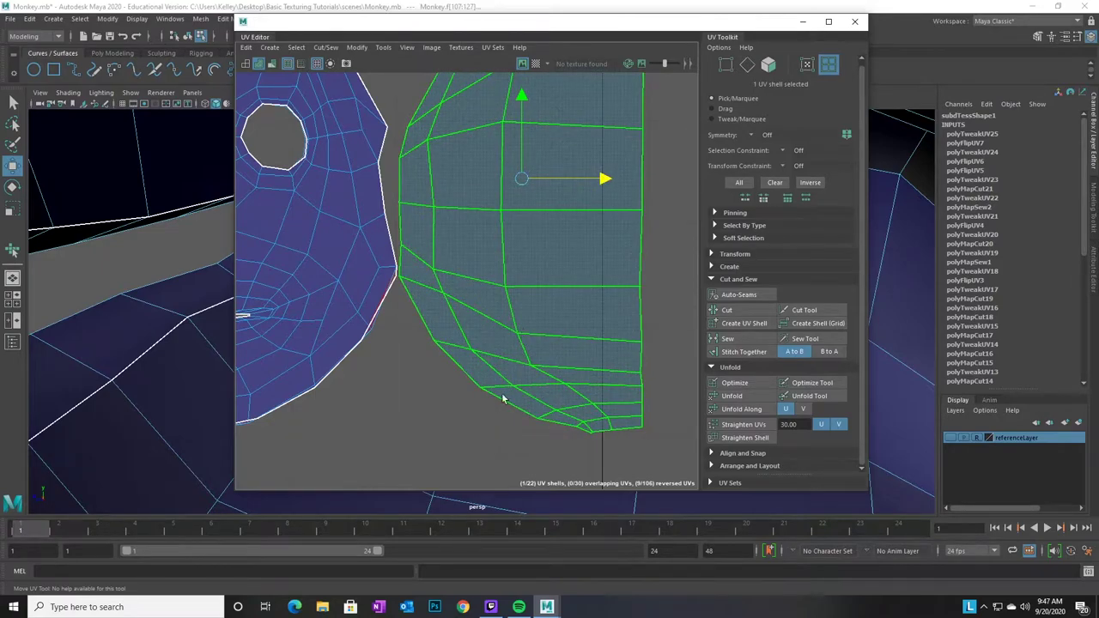
# Flip all UVs of the reversed half-head shell on the left of the face horizontally
pyautogui.scroll(-3, 518, 388)
pyautogui.keyDown('alt'); pyautogui.moveTo(342, 374); pyautogui.dragTo(476, 364, button='middle'); pyautogui.keyUp('alt')
pyautogui.keyDown('alt'); pyautogui.moveTo(401, 381); pyautogui.dragTo(527, 386, button='middle'); pyautogui.keyUp('alt')
pyautogui.keyDown('alt'); pyautogui.moveTo(579, 402); pyautogui.dragTo(481, 361, button='right'); pyautogui.keyUp('alt')
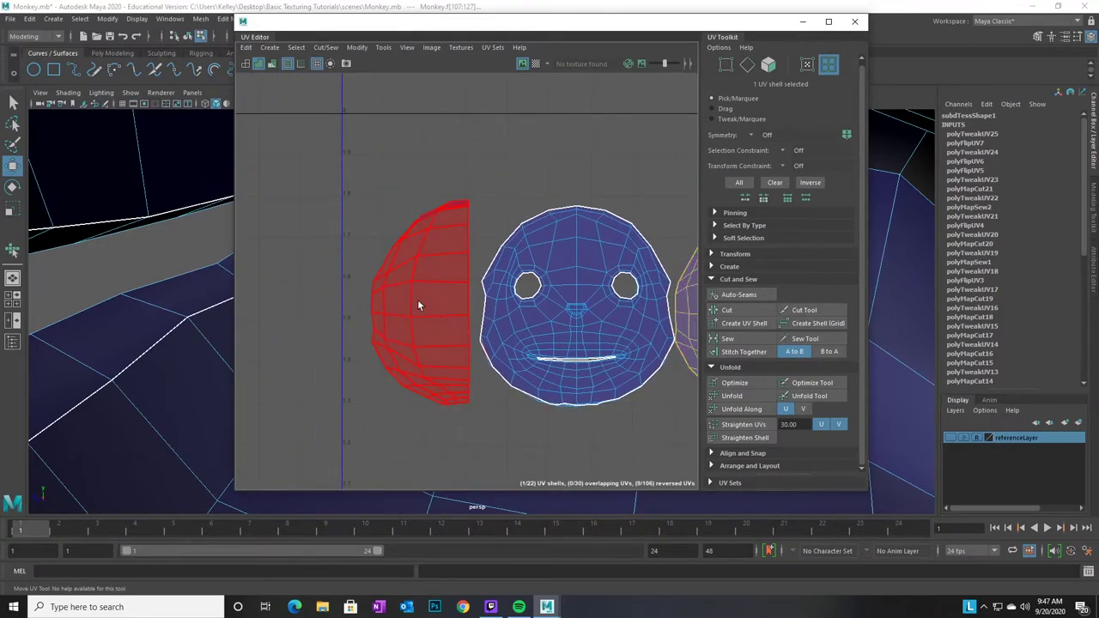
pyautogui.moveTo(406, 309); pyautogui.dragTo(357, 293, button='right')
pyautogui.moveTo(340, 194); pyautogui.dragTo(474, 432)
pyautogui.moveTo(443, 397); pyautogui.dragTo(498, 296, button='right')
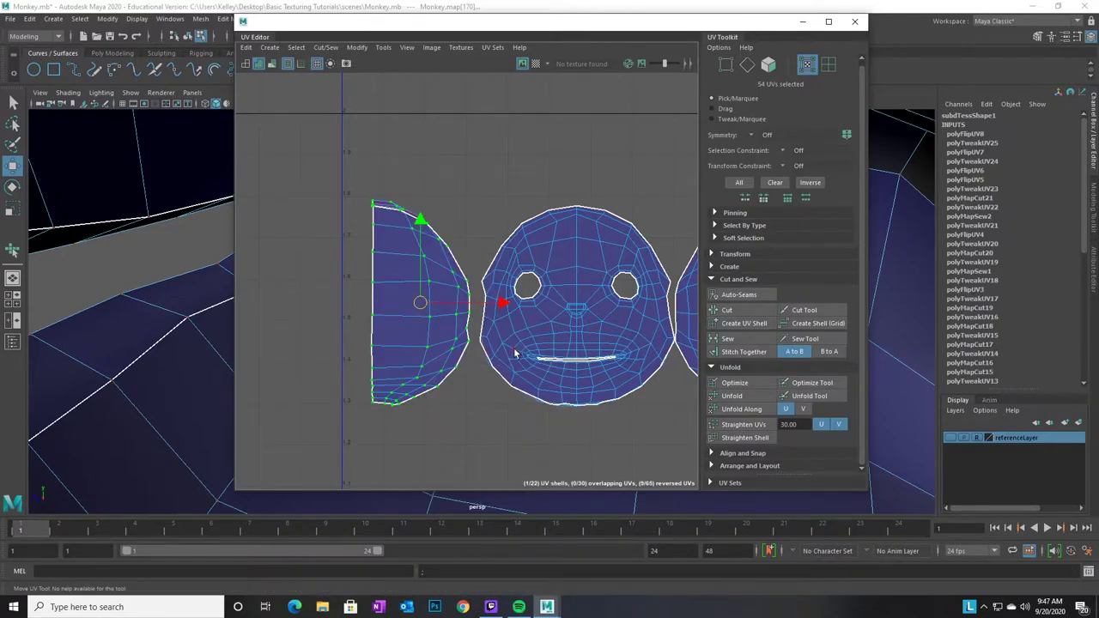
# Move the flipped left half-head shell sideways until its curved border nearly touches the face shell
pyautogui.scroll(4, 485, 386)
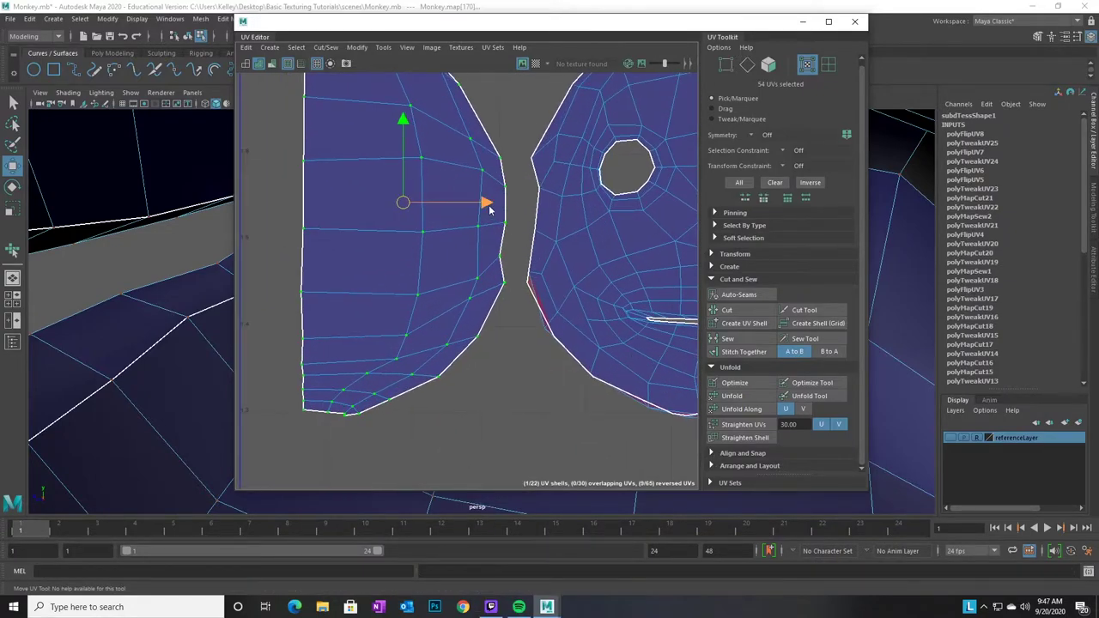
pyautogui.moveTo(490, 207); pyautogui.dragTo(508, 210)
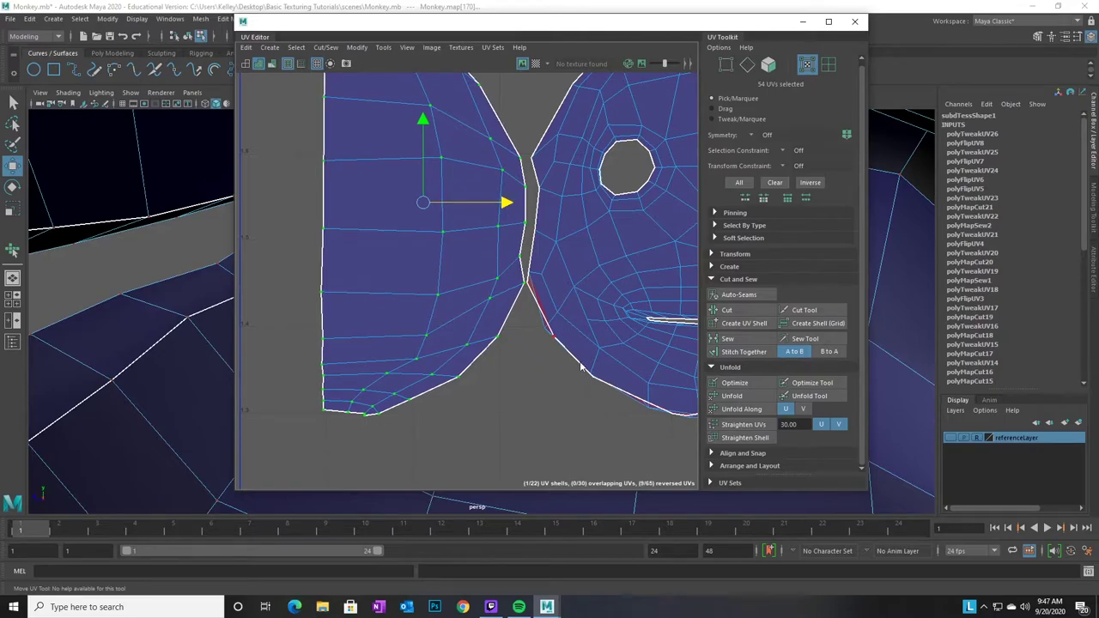
pyautogui.scroll(-5, 574, 377)
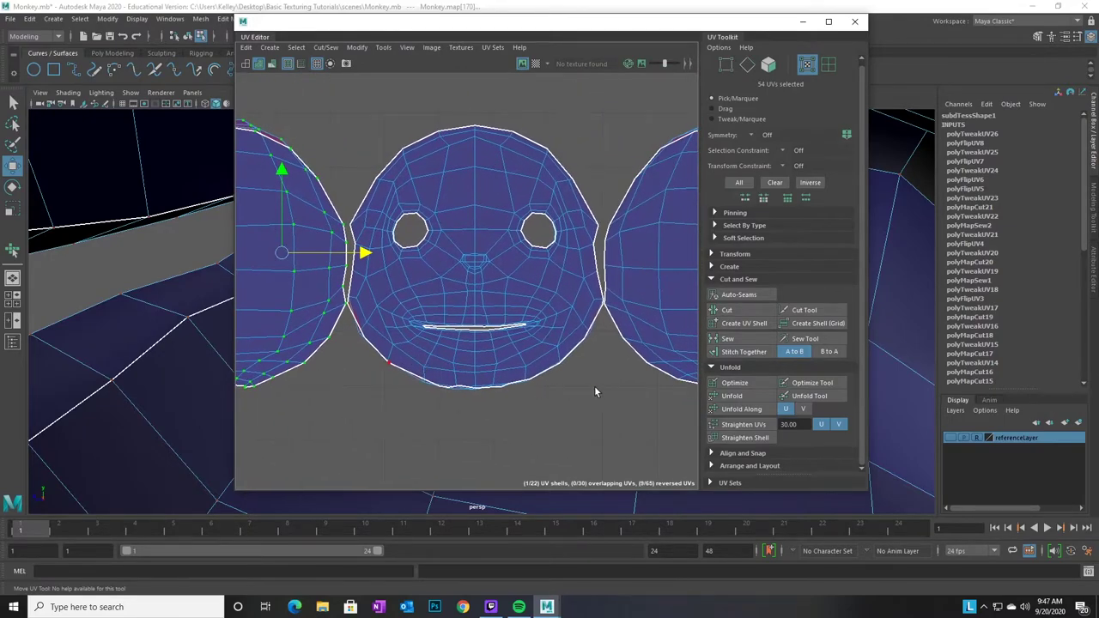
pyautogui.scroll(-4, 516, 378)
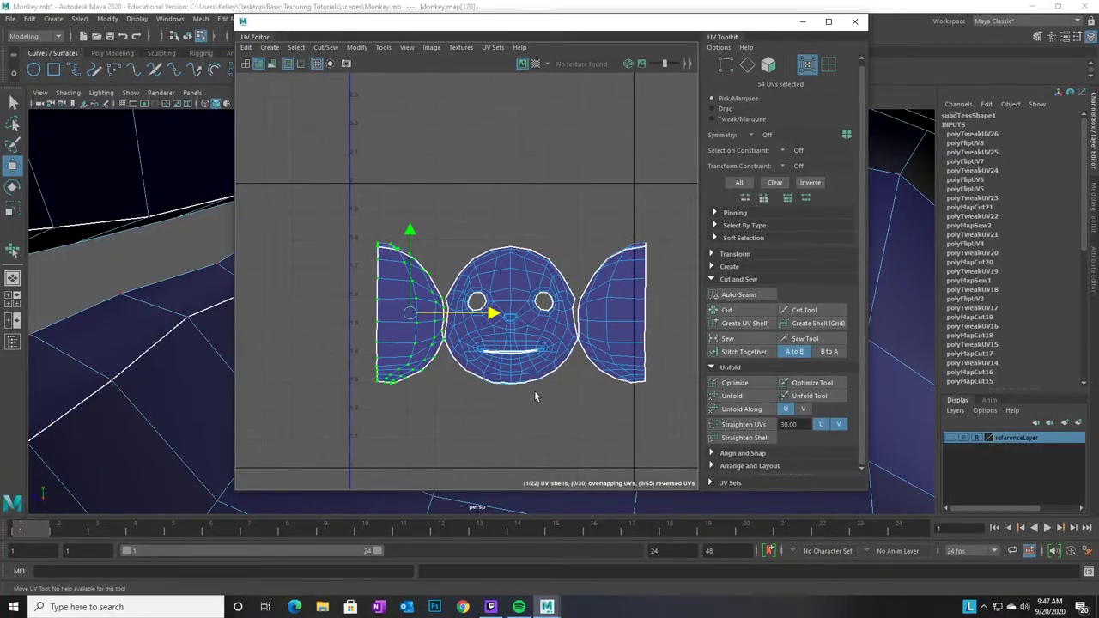
# Place the UV Editor beside the 3D view and select the seam edge on the side of the monkey's head, just below the ear
pyautogui.moveTo(540, 22); pyautogui.dragTo(820, 49)
pyautogui.scroll(-5, 369, 324)
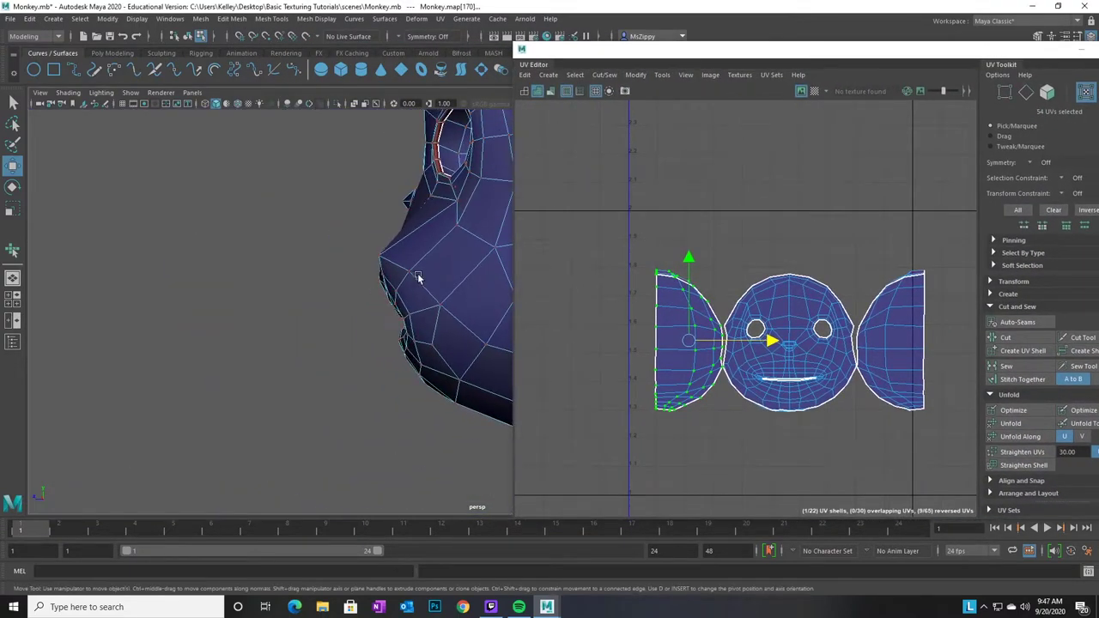
pyautogui.keyDown('alt'); pyautogui.moveTo(419, 279); pyautogui.dragTo(248, 306); pyautogui.keyUp('alt')
pyautogui.keyDown('alt'); pyautogui.moveTo(455, 336); pyautogui.dragTo(383, 456); pyautogui.keyUp('alt')
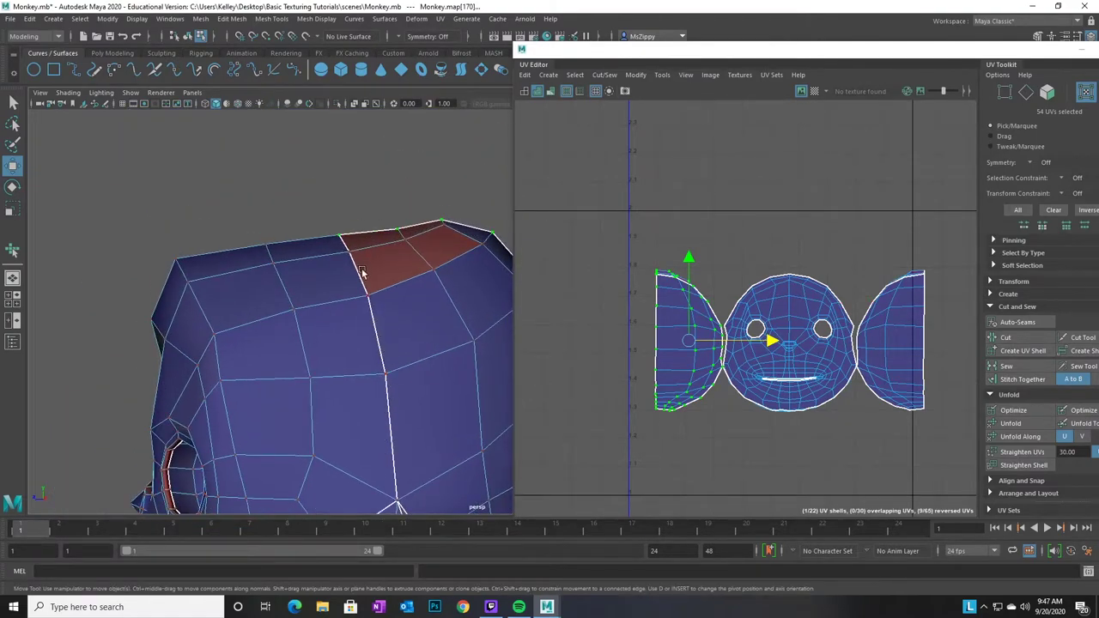
pyautogui.keyDown('alt'); pyautogui.moveTo(365, 394); pyautogui.dragTo(397, 229); pyautogui.keyUp('alt')
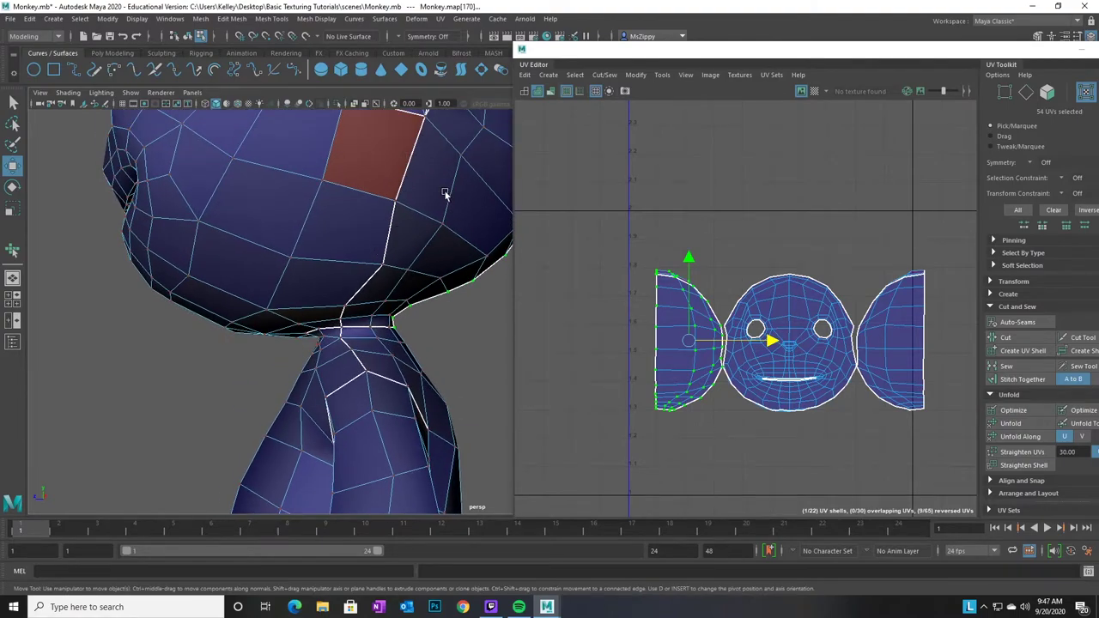
pyautogui.keyDown('alt'); pyautogui.moveTo(445, 194); pyautogui.dragTo(413, 258); pyautogui.keyUp('alt')
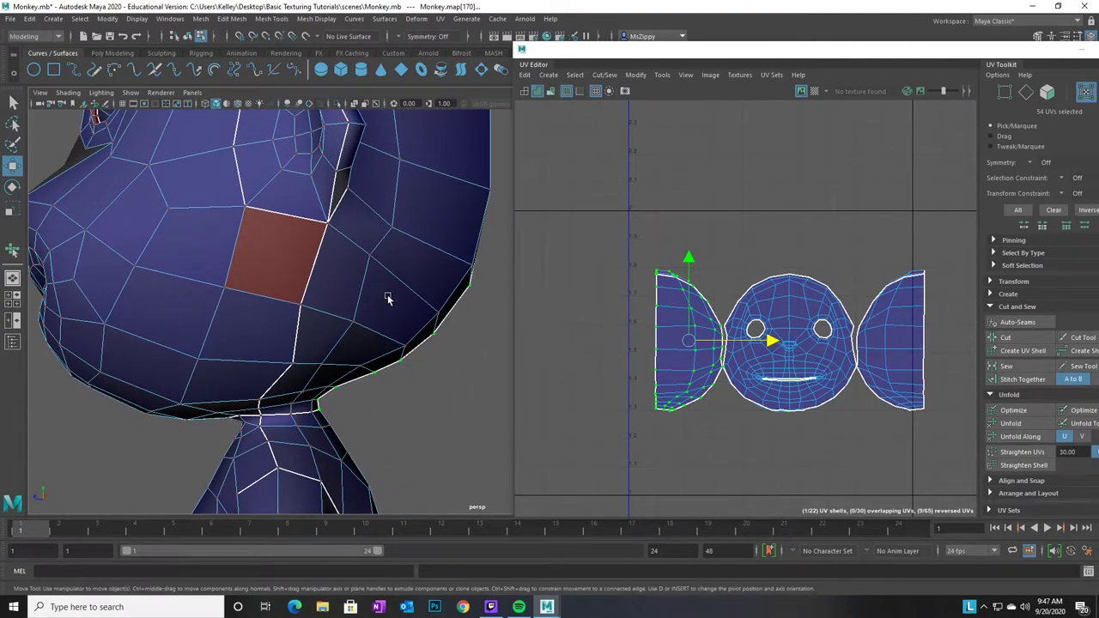
pyautogui.moveTo(313, 275); pyautogui.dragTo(313, 242, button='right')
pyautogui.click(320, 255)
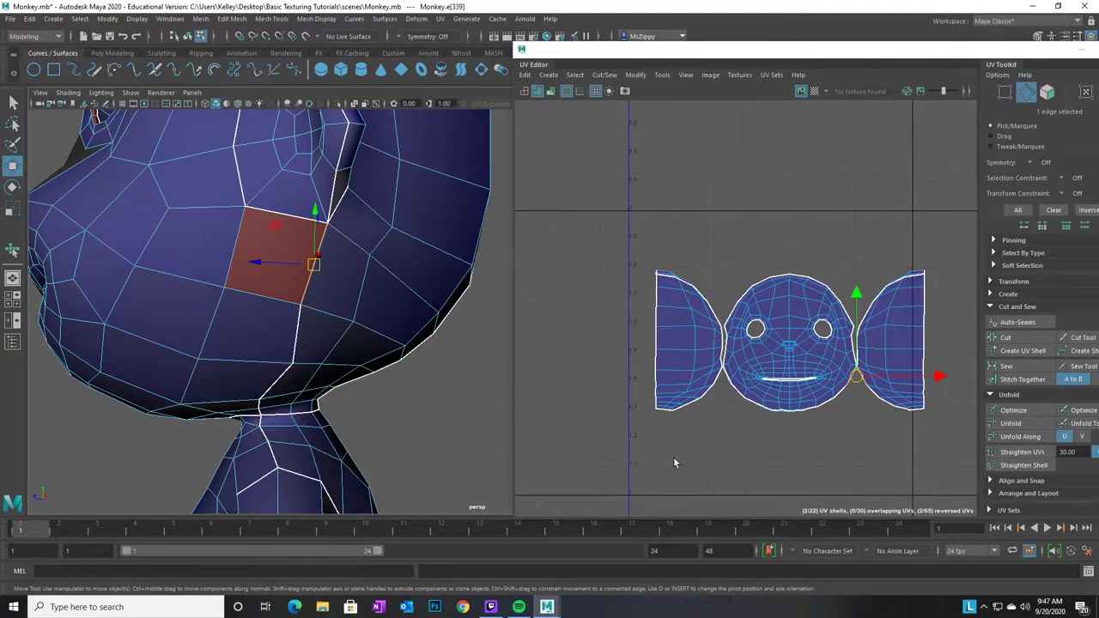
# Extend the edge selection along the head seam from below the ear down to the neck and sew those edges
pyautogui.keyDown('alt'); pyautogui.moveTo(822, 472); pyautogui.dragTo(702, 423, button='middle'); pyautogui.keyUp('alt')
pyautogui.keyDown('alt'); pyautogui.moveTo(650, 415); pyautogui.dragTo(841, 393, button='right'); pyautogui.keyUp('alt')
pyautogui.keyDown('alt'); pyautogui.moveTo(838, 254); pyautogui.dragTo(811, 258, button='middle'); pyautogui.keyUp('alt')
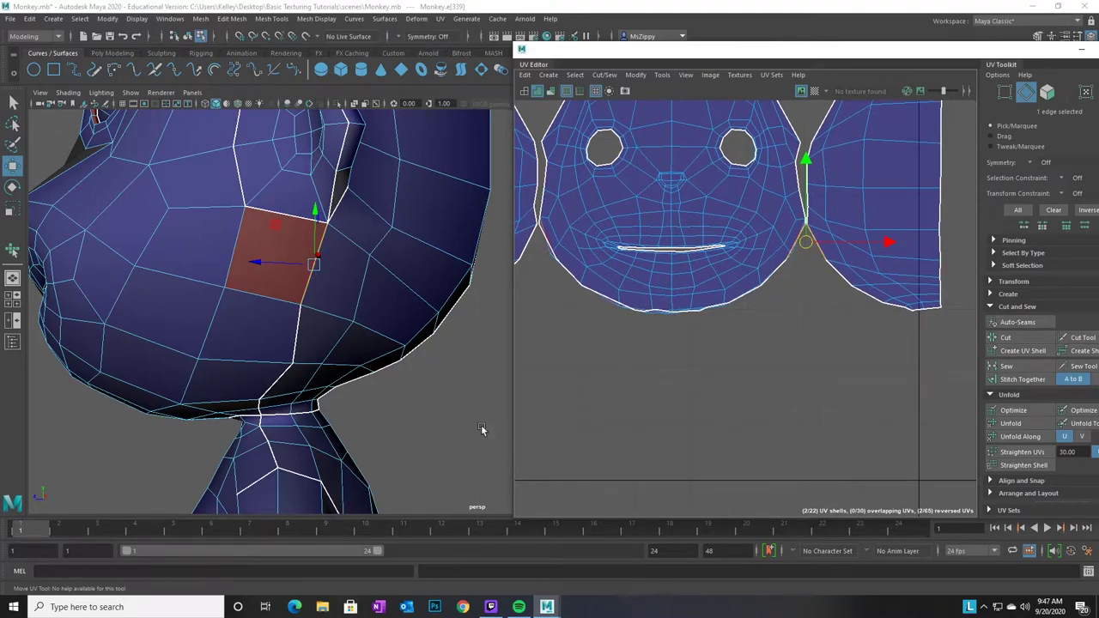
pyautogui.keyDown('shift'); pyautogui.click(282, 388); pyautogui.keyUp('shift')
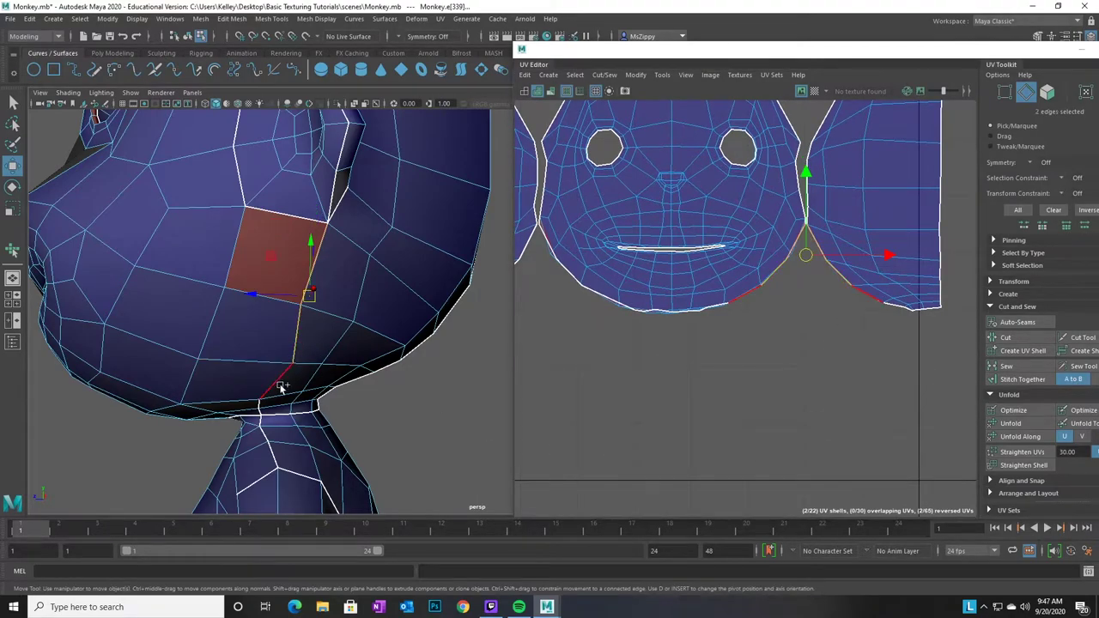
pyautogui.keyDown('shift'); pyautogui.click(322, 409); pyautogui.keyUp('shift')
pyautogui.keyDown('alt'); pyautogui.moveTo(335, 471); pyautogui.dragTo(361, 335, button='middle'); pyautogui.keyUp('alt')
pyautogui.keyDown('alt'); pyautogui.moveTo(284, 421); pyautogui.dragTo(272, 330); pyautogui.keyUp('alt')
pyautogui.keyDown('alt'); pyautogui.moveTo(283, 343); pyautogui.dragTo(193, 352, button='middle'); pyautogui.keyUp('alt')
pyautogui.keyDown('alt'); pyautogui.moveTo(193, 352); pyautogui.dragTo(367, 358, button='right'); pyautogui.keyUp('alt')
pyautogui.keyDown('shift'); pyautogui.click(151, 163); pyautogui.keyUp('shift')
pyautogui.keyDown('shift'); pyautogui.click(160, 191); pyautogui.keyUp('shift')
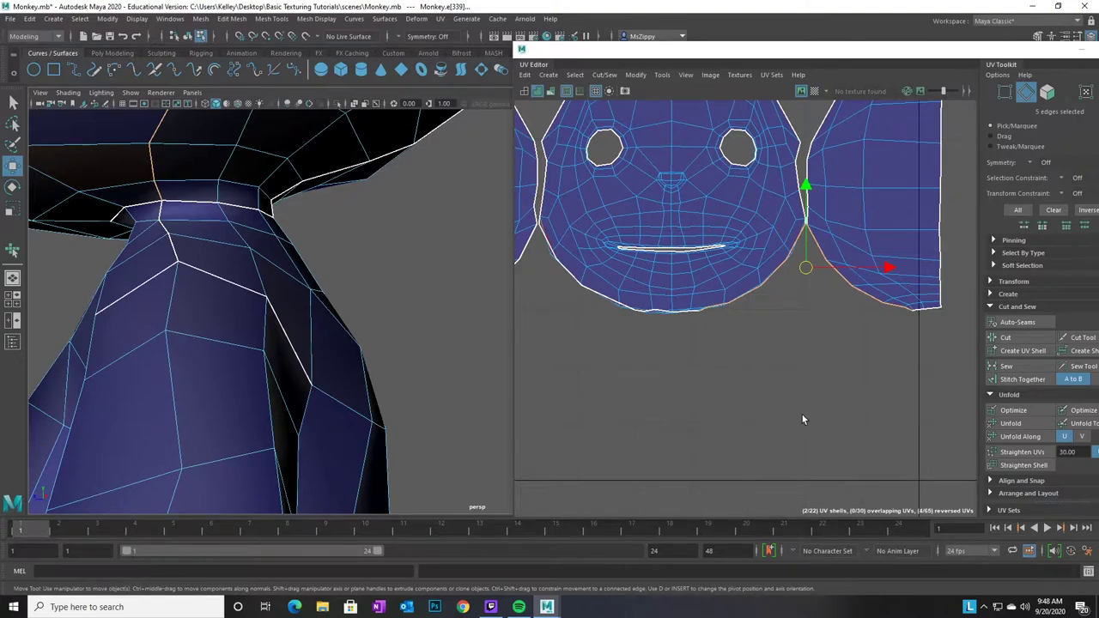
pyautogui.scroll(-2, 798, 413)
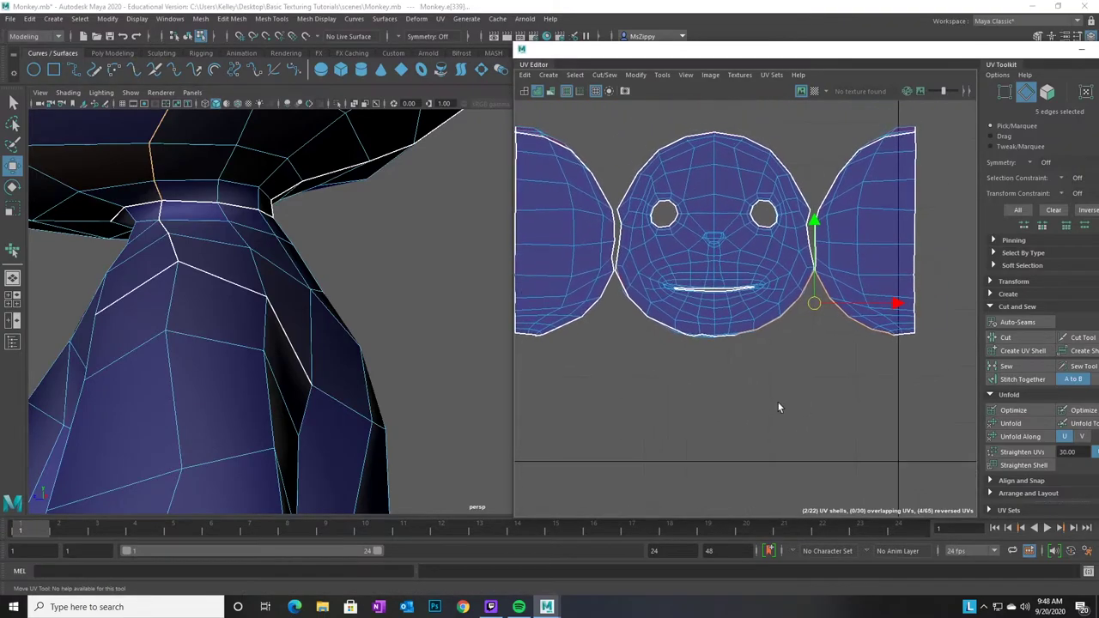
pyautogui.click(1020, 365)
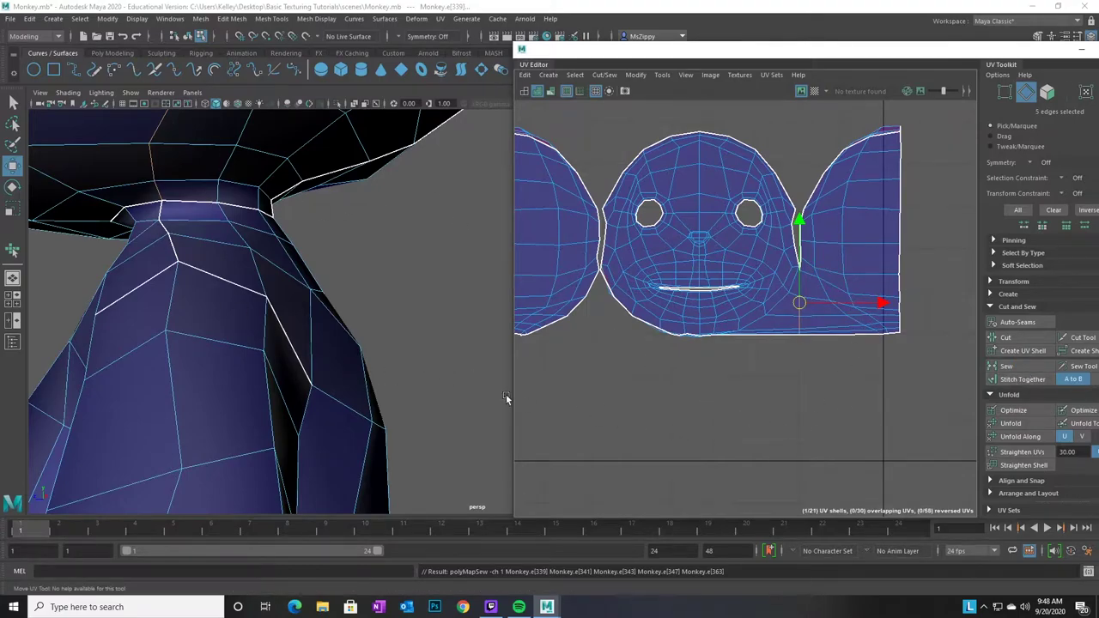
# Add the seam edges from above the same ear to the top of the head and sew them to join the half-head shell to the face
pyautogui.keyDown('alt'); pyautogui.moveTo(321, 317); pyautogui.dragTo(407, 336); pyautogui.keyUp('alt')
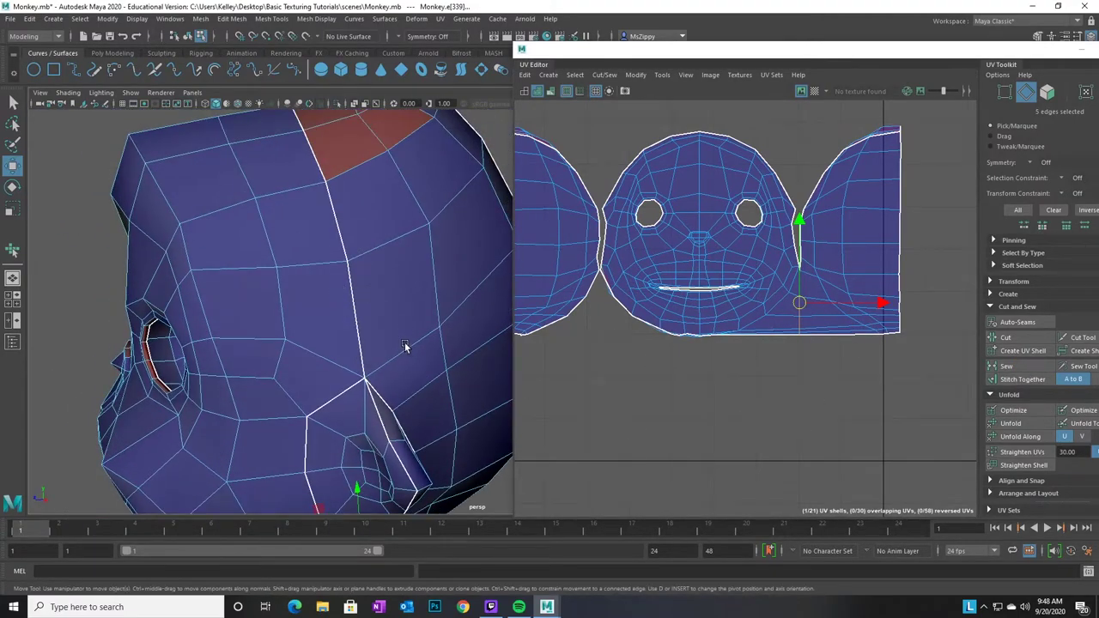
pyautogui.keyDown('shift'); pyautogui.click(358, 327); pyautogui.keyUp('shift')
pyautogui.keyDown('shift'); pyautogui.click(343, 239); pyautogui.keyUp('shift')
pyautogui.keyDown('shift'); pyautogui.click(317, 165); pyautogui.keyUp('shift')
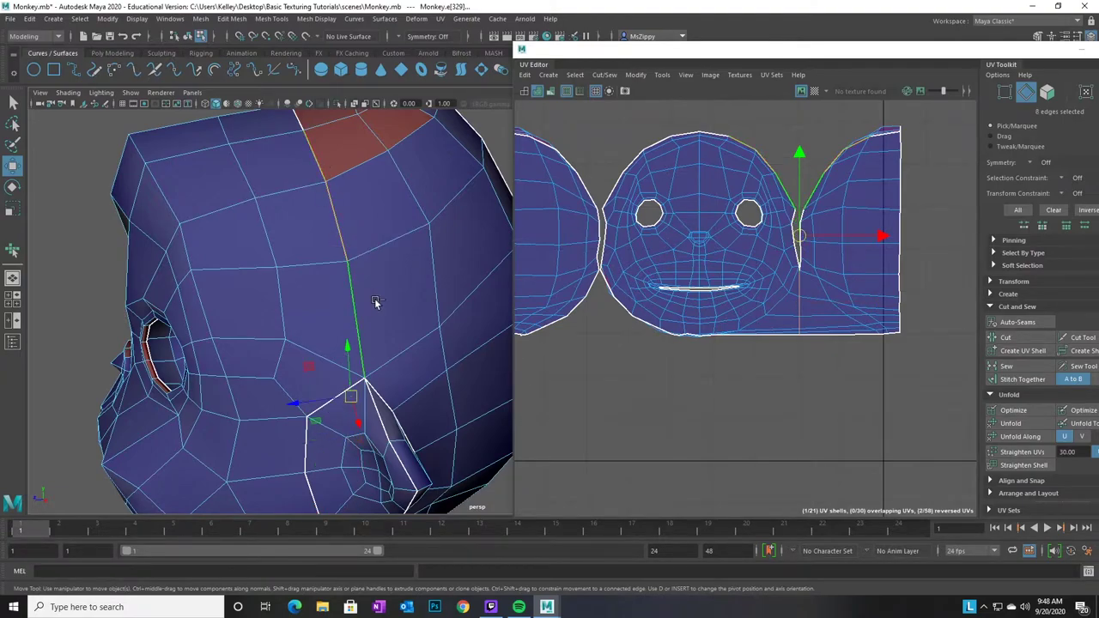
pyautogui.keyDown('alt'); pyautogui.moveTo(372, 362); pyautogui.dragTo(358, 289); pyautogui.keyUp('alt')
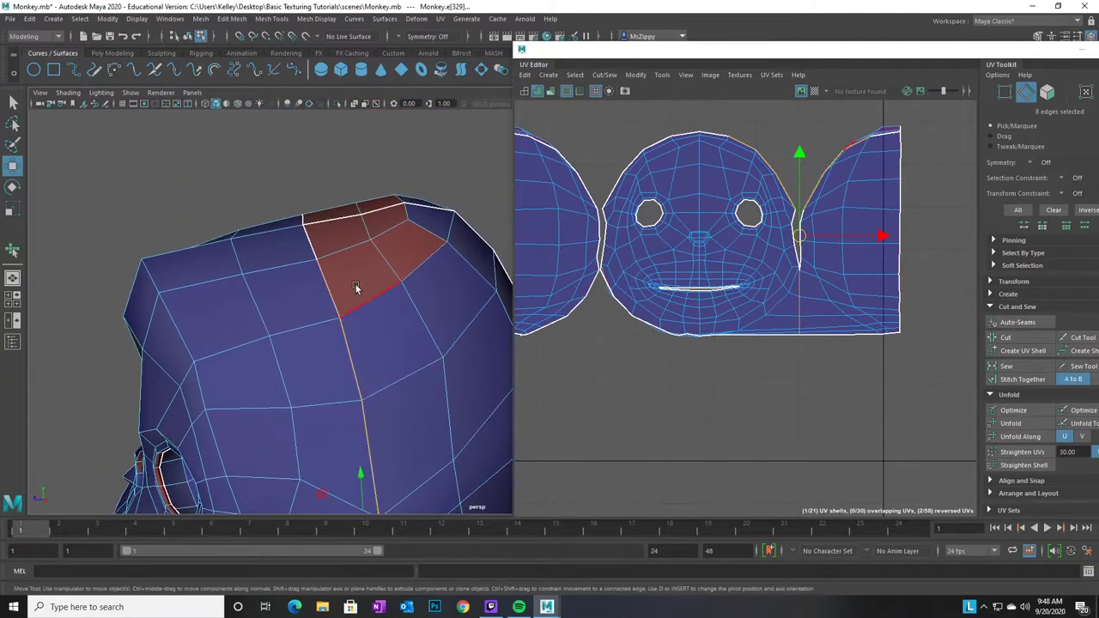
pyautogui.keyDown('shift'); pyautogui.click(311, 242); pyautogui.keyUp('shift')
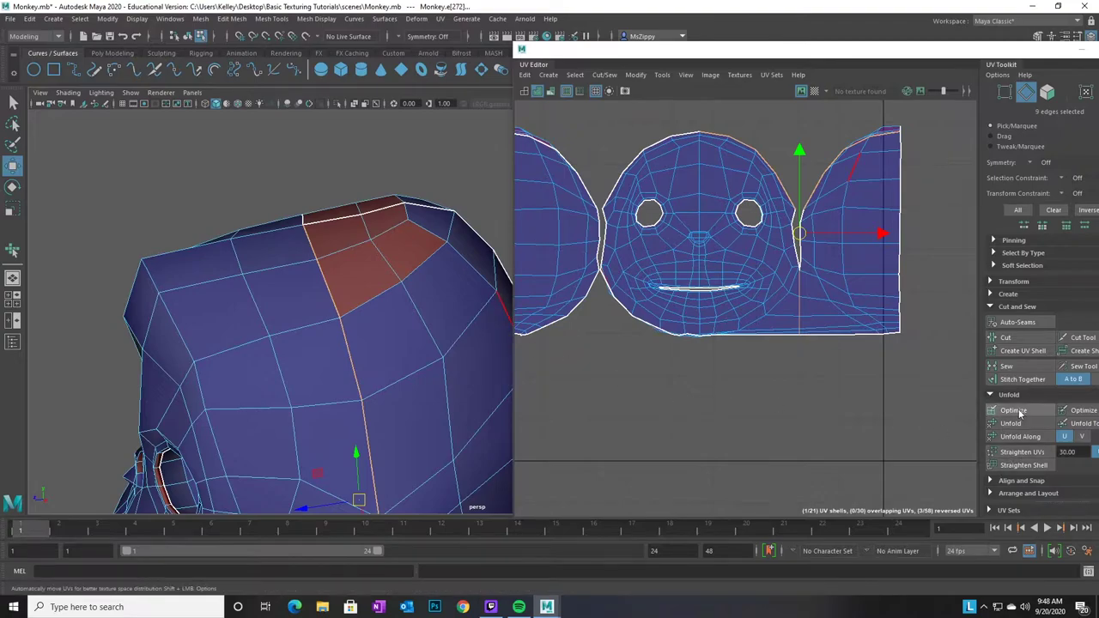
pyautogui.click(1006, 367)
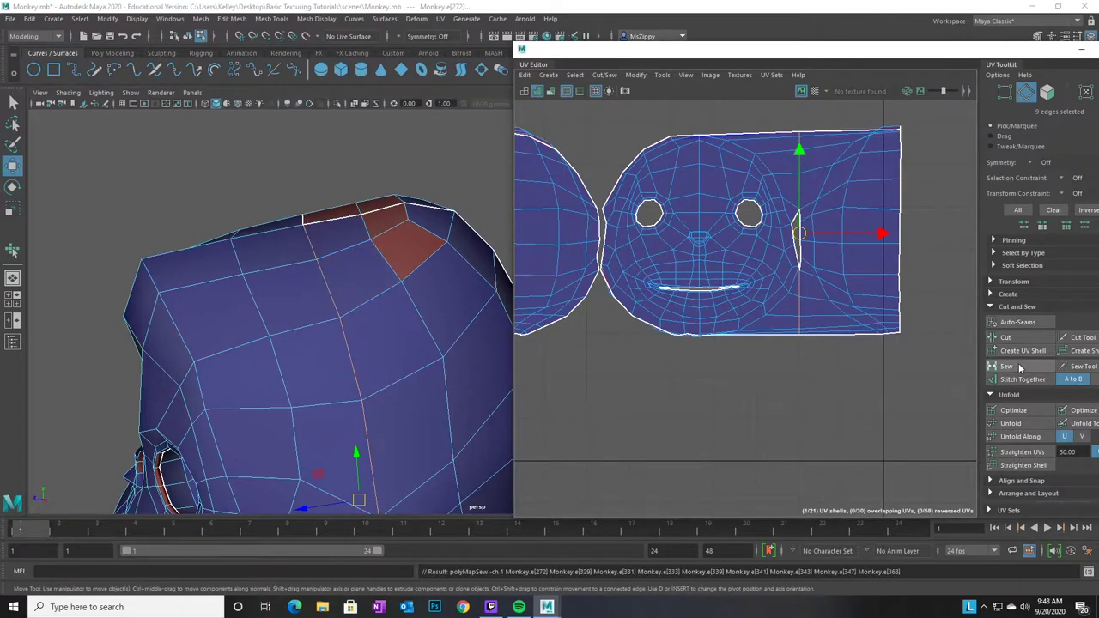
# Select the other side's head seam edges above and below the ear, down to the neck, and sew the remaining half-head shell to the face
pyautogui.keyDown('alt'); pyautogui.moveTo(397, 408); pyautogui.dragTo(383, 320); pyautogui.keyUp('alt')
pyautogui.keyDown('alt'); pyautogui.moveTo(452, 276); pyautogui.dragTo(327, 232); pyautogui.keyUp('alt')
pyautogui.click(326, 228)
pyautogui.keyDown('shift'); pyautogui.click(246, 284); pyautogui.keyUp('shift')
pyautogui.keyDown('shift'); pyautogui.click(214, 346); pyautogui.keyUp('shift')
pyautogui.keyDown('shift'); pyautogui.click(307, 392); pyautogui.keyUp('shift')
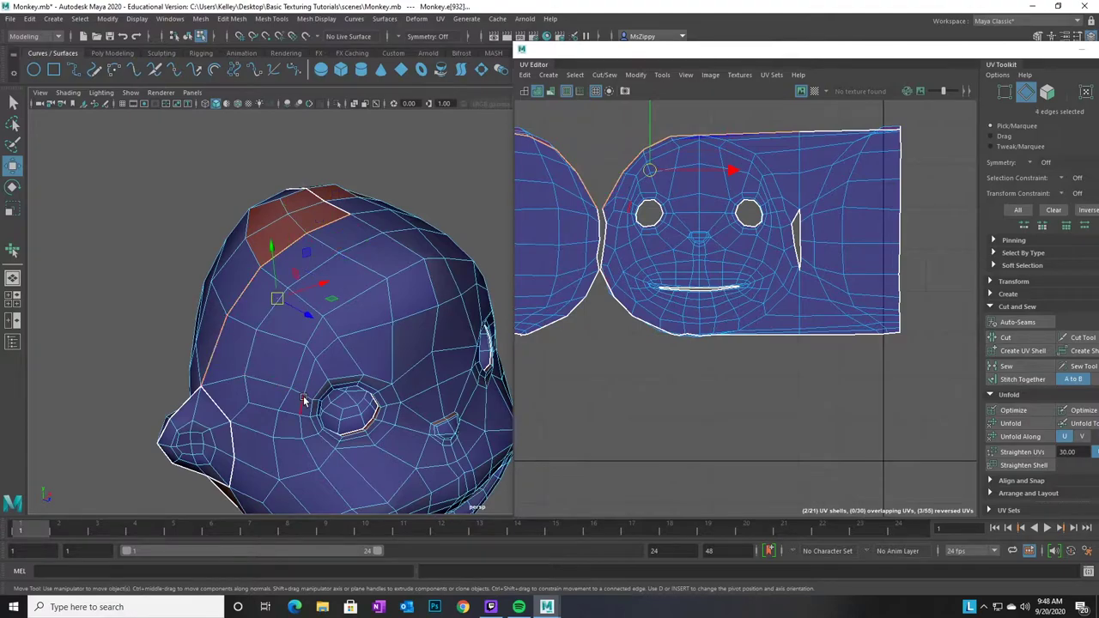
pyautogui.keyDown('alt'); pyautogui.moveTo(306, 392); pyautogui.dragTo(354, 143); pyautogui.keyUp('alt')
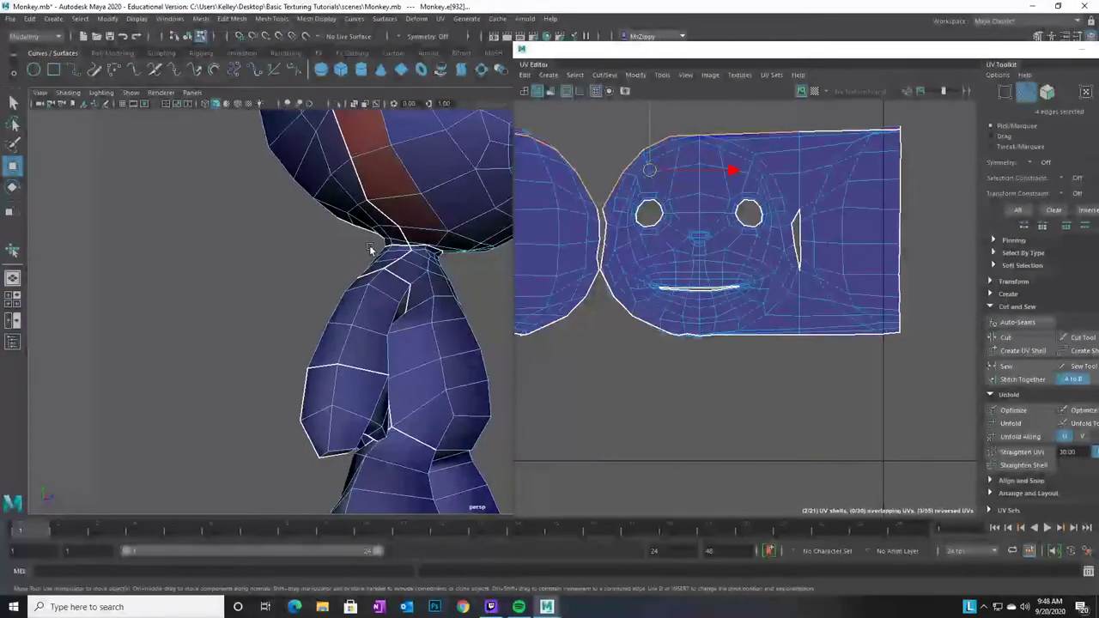
pyautogui.keyDown('shift'); pyautogui.click(342, 135); pyautogui.keyUp('shift')
pyautogui.keyDown('shift'); pyautogui.click(355, 171); pyautogui.keyUp('shift')
pyautogui.keyDown('shift'); pyautogui.click(384, 208); pyautogui.keyUp('shift')
pyautogui.keyDown('shift'); pyautogui.click(407, 234); pyautogui.keyUp('shift')
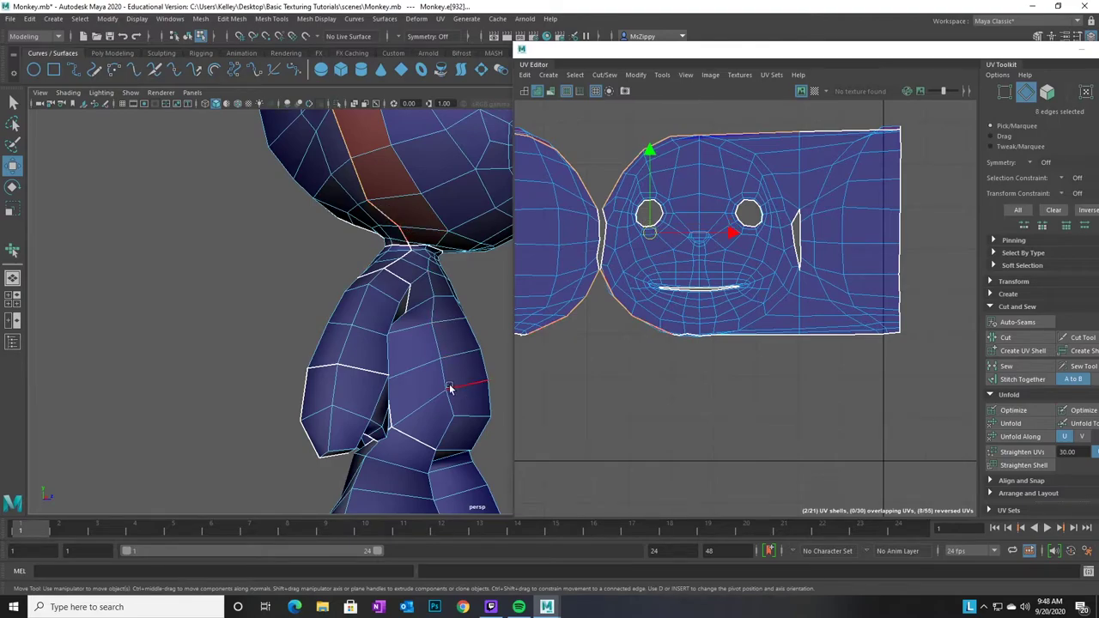
pyautogui.scroll(3, 434, 365)
pyautogui.keyDown('alt'); pyautogui.moveTo(437, 360); pyautogui.dragTo(360, 394); pyautogui.keyUp('alt')
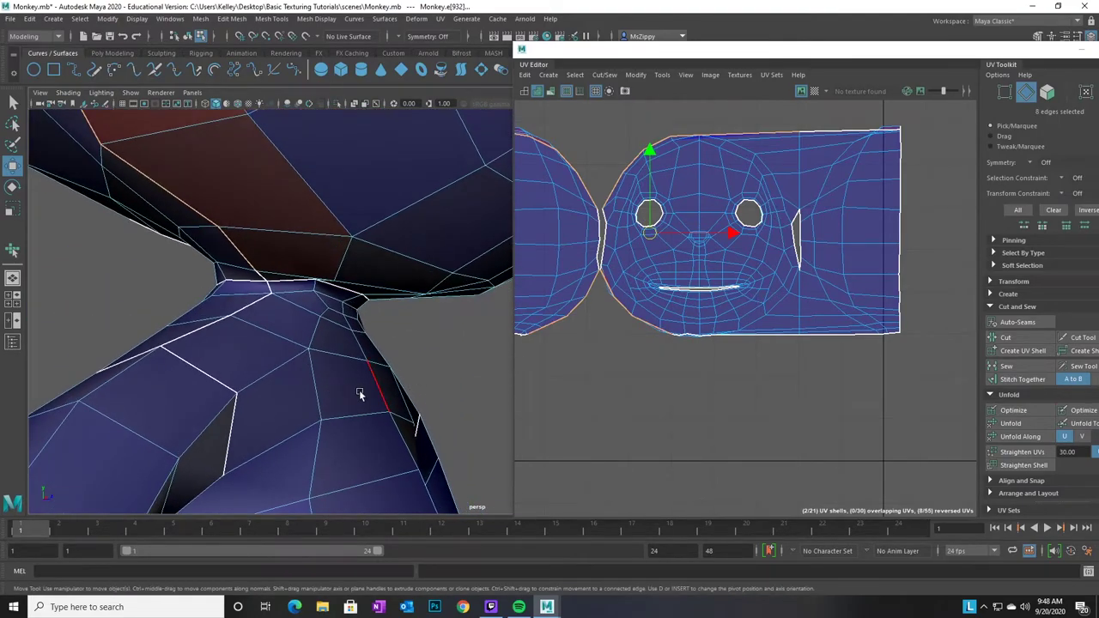
pyautogui.keyDown('shift'); pyautogui.click(262, 278); pyautogui.keyUp('shift')
pyautogui.scroll(-3, 725, 441)
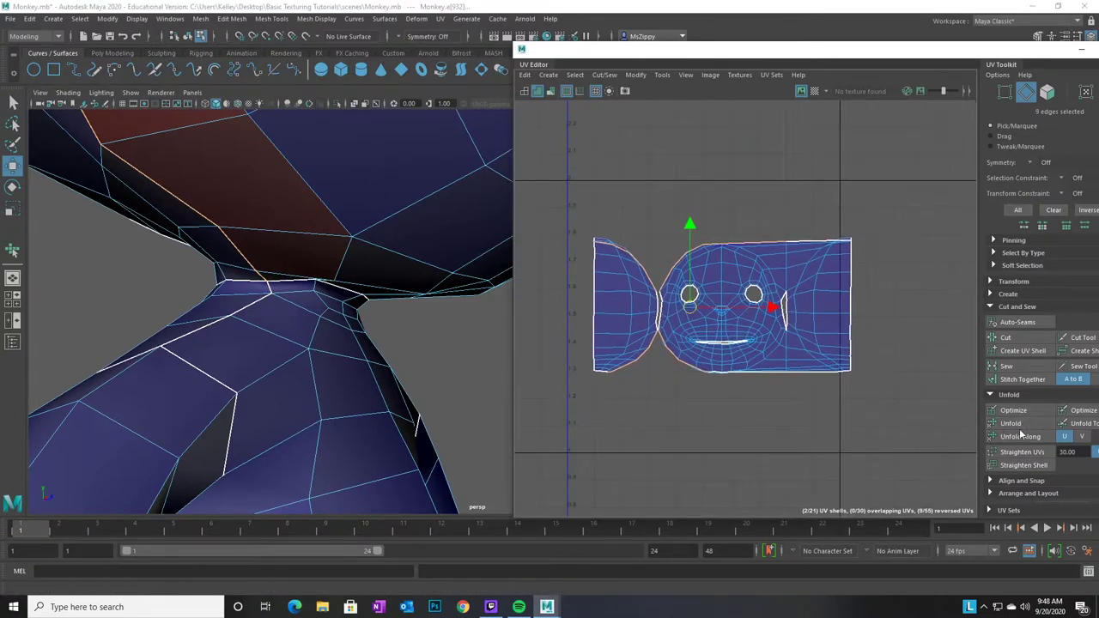
pyautogui.click(1007, 367)
# Centre the UV Editor window and lasso-select the bunched outer UVs around the ear hole and back of the head on the shell's right half
pyautogui.scroll(4, 840, 442)
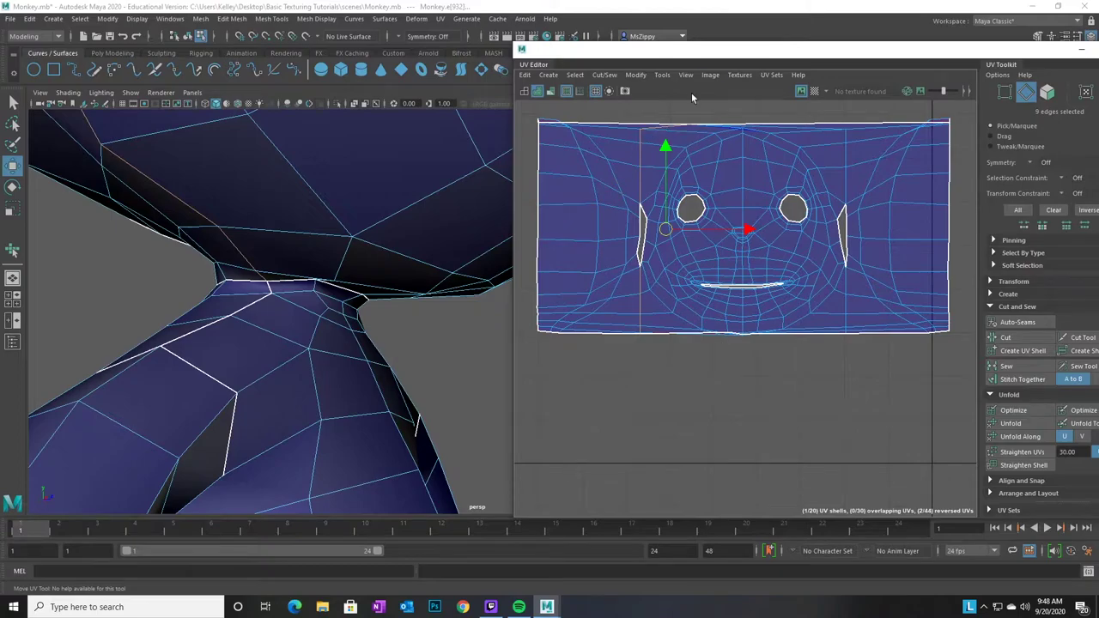
pyautogui.moveTo(720, 65); pyautogui.dragTo(454, 69)
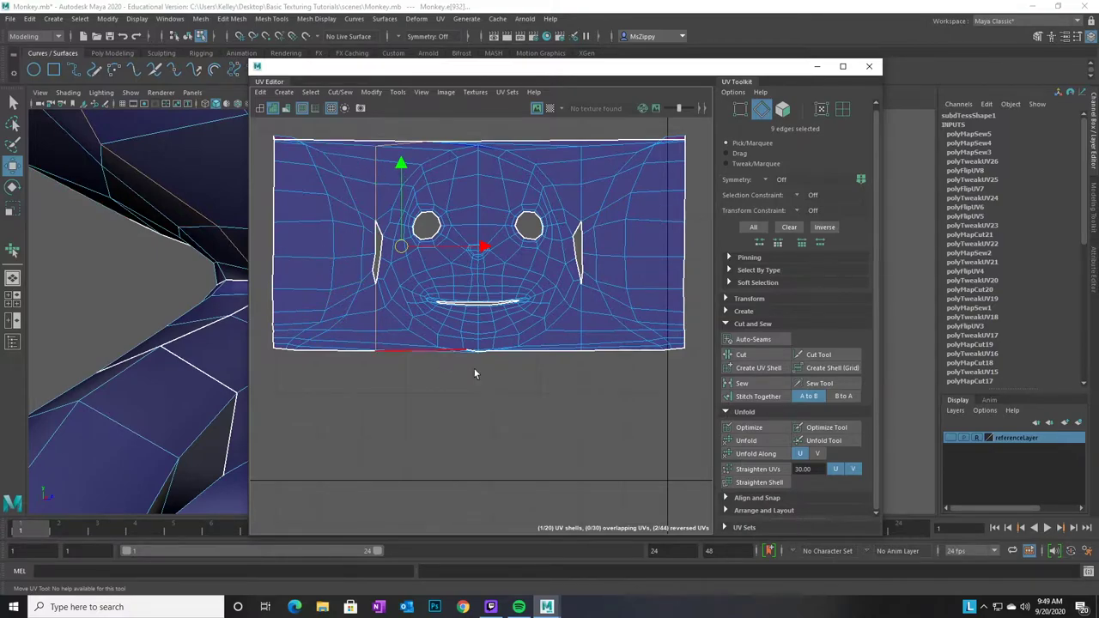
pyautogui.keyDown('alt'); pyautogui.moveTo(484, 416); pyautogui.dragTo(568, 373, button='right'); pyautogui.keyUp('alt')
pyautogui.keyDown('alt'); pyautogui.moveTo(570, 376); pyautogui.dragTo(566, 456, button='middle'); pyautogui.keyUp('alt')
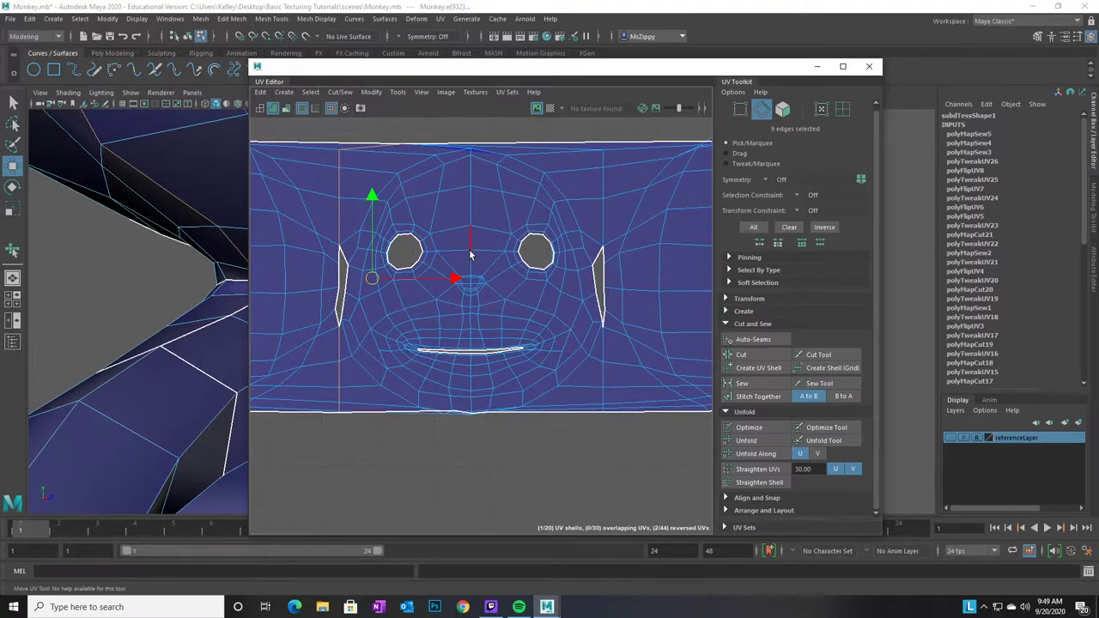
pyautogui.scroll(-3, 601, 301)
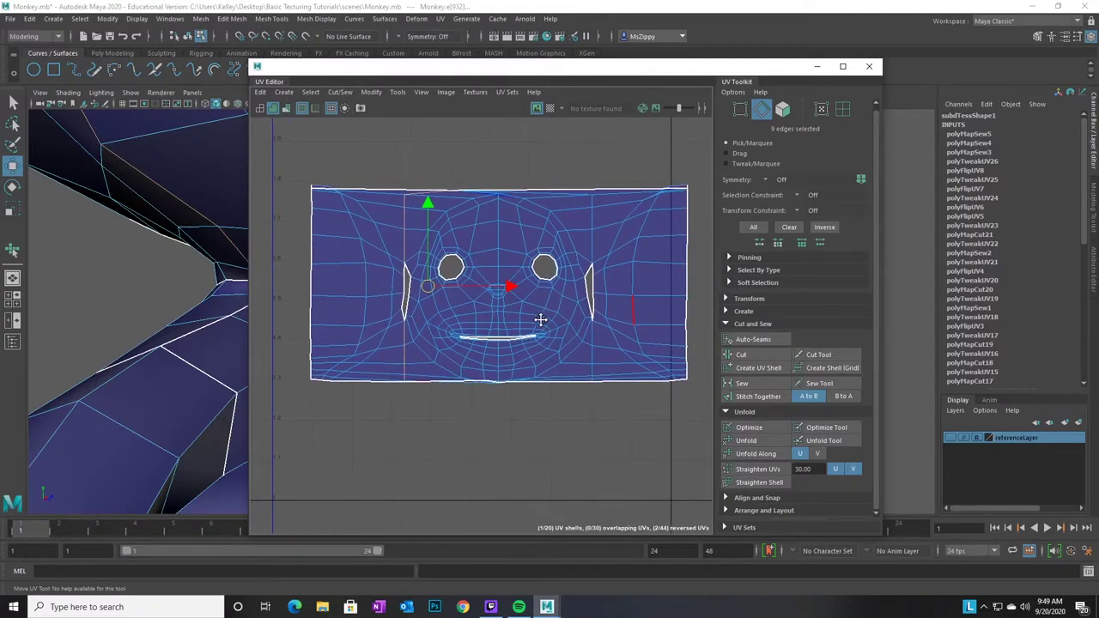
pyautogui.moveTo(579, 355); pyautogui.dragTo(627, 356, button='right')
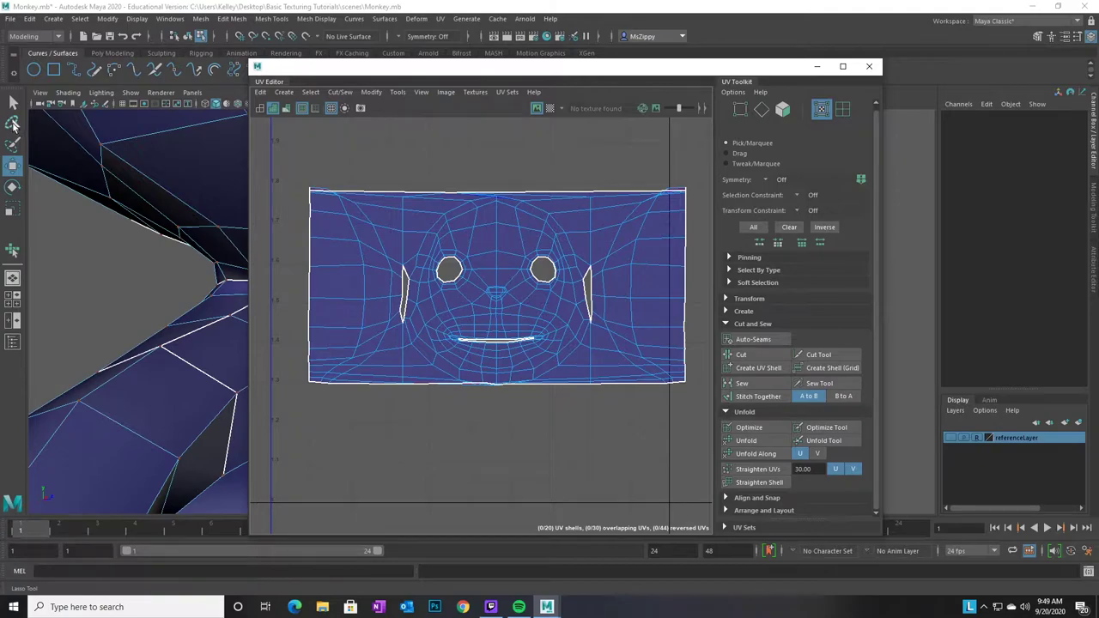
pyautogui.click(13, 126)
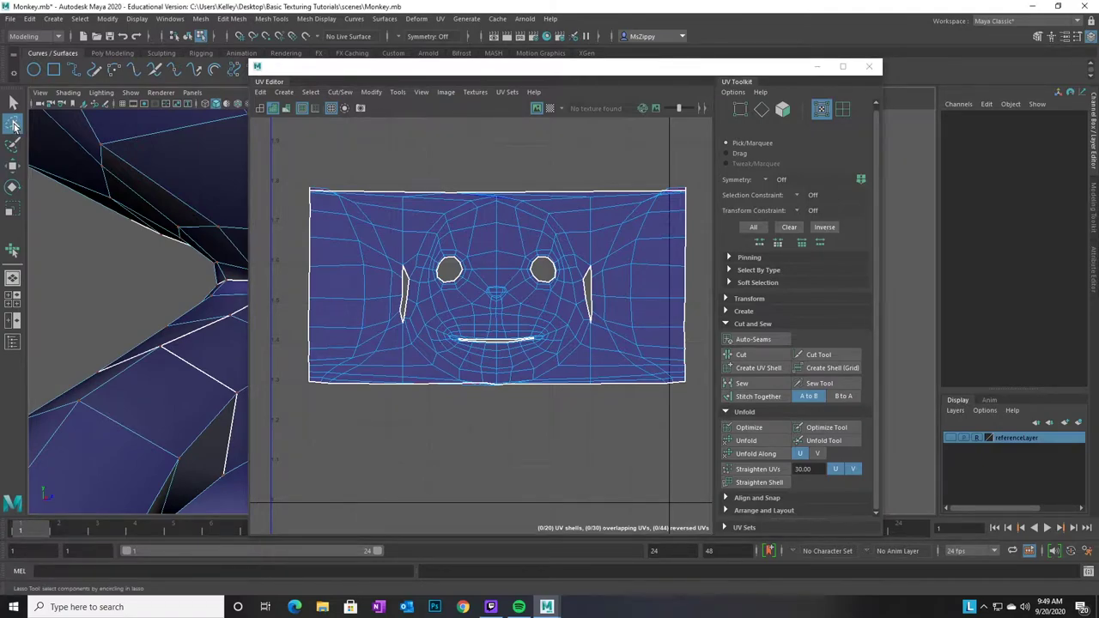
pyautogui.keyDown('alt'); pyautogui.moveTo(552, 441); pyautogui.dragTo(508, 444, button='right'); pyautogui.keyUp('alt')
pyautogui.keyDown('alt'); pyautogui.moveTo(591, 453); pyautogui.dragTo(527, 453, button='middle'); pyautogui.keyUp('alt')
pyautogui.moveTo(596, 451)
pyautogui.mouseDown()
pyautogui.moveTo(613, 294)
pyautogui.moveTo(545, 427)
pyautogui.moveTo(556, 430)
pyautogui.mouseUp()
pyautogui.moveTo(655, 348)
pyautogui.mouseDown()
pyautogui.moveTo(658, 247)
pyautogui.moveTo(541, 297)
pyautogui.moveTo(614, 324)
pyautogui.moveTo(578, 438)
pyautogui.mouseUp()
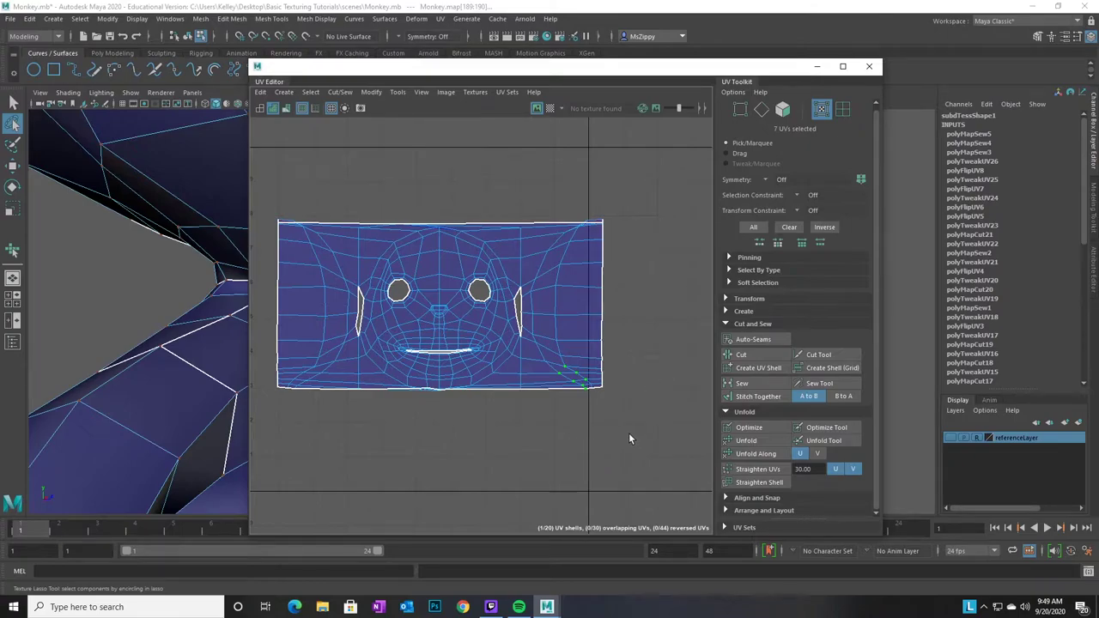
pyautogui.moveTo(630, 433)
pyautogui.mouseDown()
pyautogui.moveTo(672, 214)
pyautogui.moveTo(643, 139)
pyautogui.moveTo(500, 117)
pyautogui.moveTo(431, 215)
pyautogui.moveTo(487, 250)
pyautogui.moveTo(516, 338)
pyautogui.moveTo(436, 417)
pyautogui.moveTo(538, 476)
pyautogui.moveTo(659, 462)
pyautogui.moveTo(636, 443)
pyautogui.mouseUp()
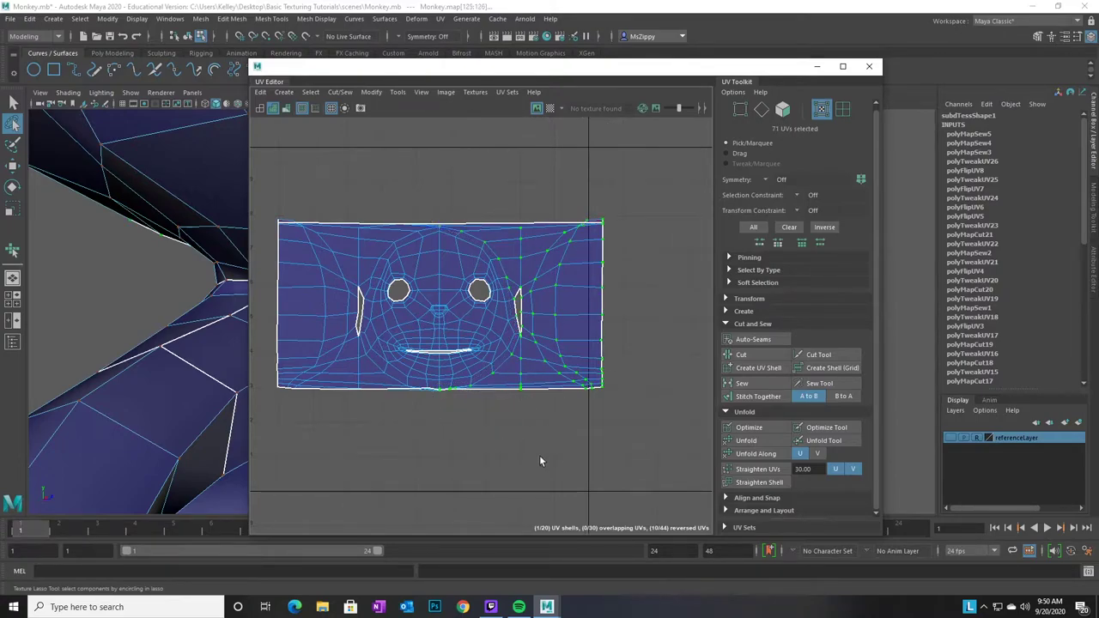
# Add the matching outer UVs on the shell's left half to the selection and activate the Smooth UV tool
pyautogui.keyDown('alt'); pyautogui.moveTo(319, 490); pyautogui.dragTo(549, 493, button='right'); pyautogui.keyUp('alt')
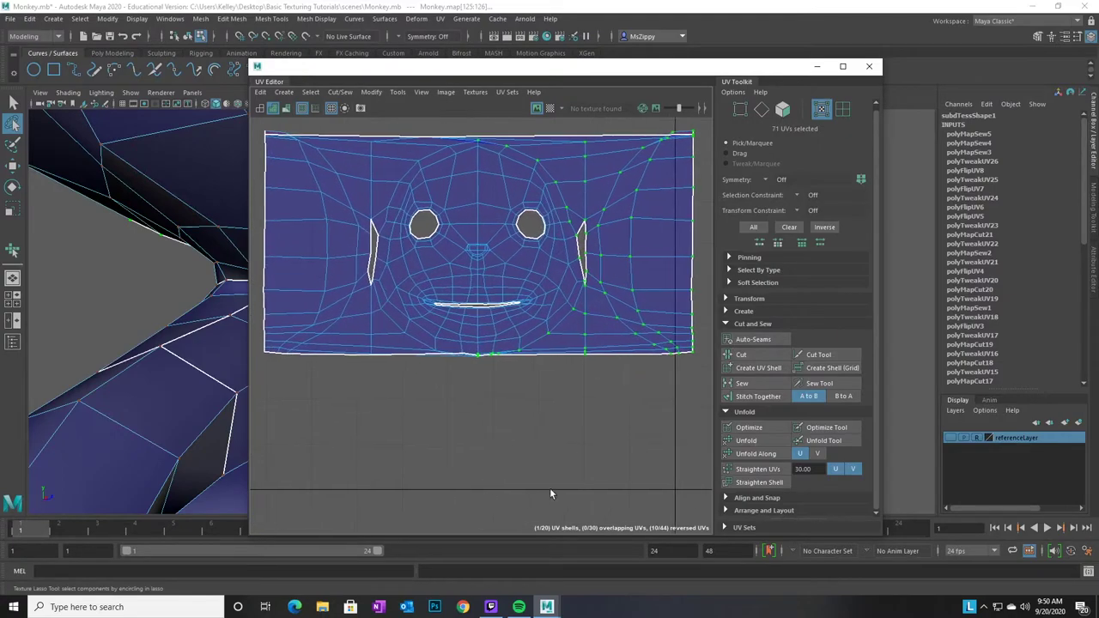
pyautogui.keyDown('alt'); pyautogui.moveTo(506, 420); pyautogui.dragTo(546, 503, button='middle'); pyautogui.keyUp('alt')
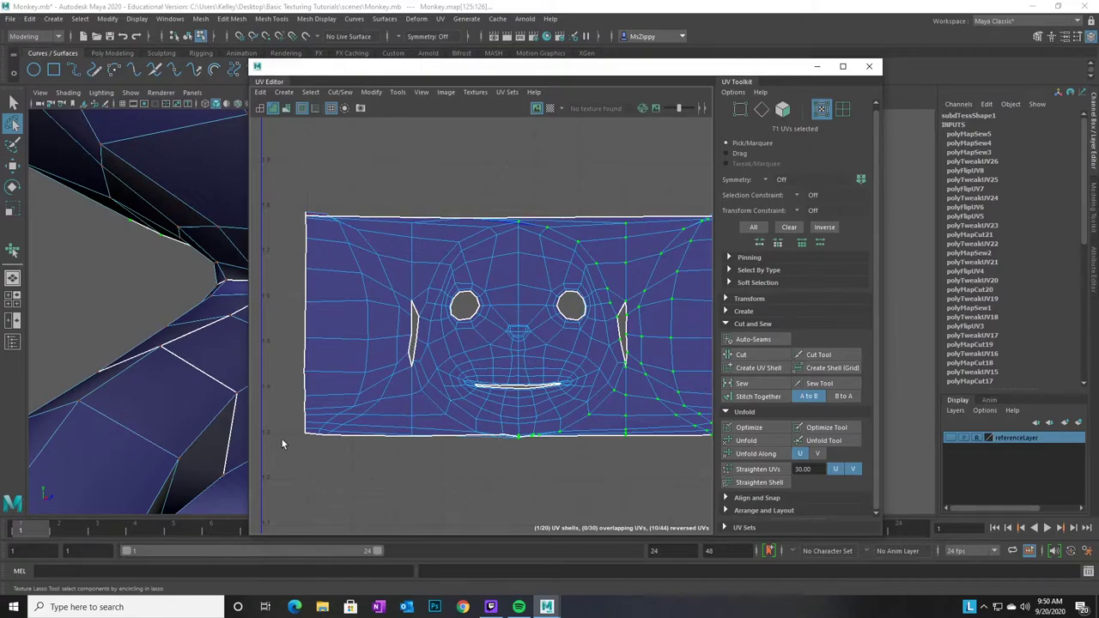
pyautogui.moveTo(283, 465)
pyautogui.mouseDown()
pyautogui.moveTo(290, 167)
pyautogui.moveTo(361, 119)
pyautogui.moveTo(520, 165)
pyautogui.moveTo(512, 228)
pyautogui.moveTo(454, 257)
pyautogui.moveTo(419, 348)
pyautogui.moveTo(420, 383)
pyautogui.moveTo(455, 417)
pyautogui.moveTo(515, 437)
pyautogui.moveTo(500, 503)
pyautogui.moveTo(280, 477)
pyautogui.moveTo(251, 448)
pyautogui.mouseUp()
pyautogui.keyDown('alt'); pyautogui.moveTo(574, 484); pyautogui.dragTo(481, 474, button='right'); pyautogui.keyUp('alt')
pyautogui.keyDown('alt'); pyautogui.moveTo(525, 483); pyautogui.dragTo(497, 480, button='middle'); pyautogui.keyUp('alt')
pyautogui.keyDown('alt'); pyautogui.moveTo(562, 482); pyautogui.dragTo(520, 481, button='right'); pyautogui.keyUp('alt')
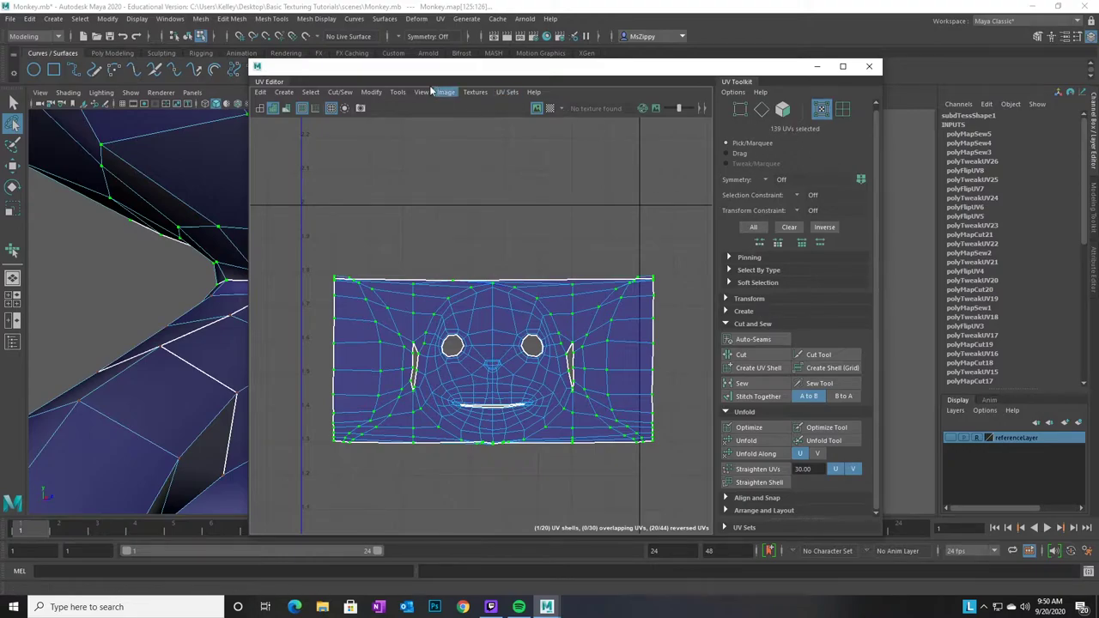
pyautogui.click(395, 93)
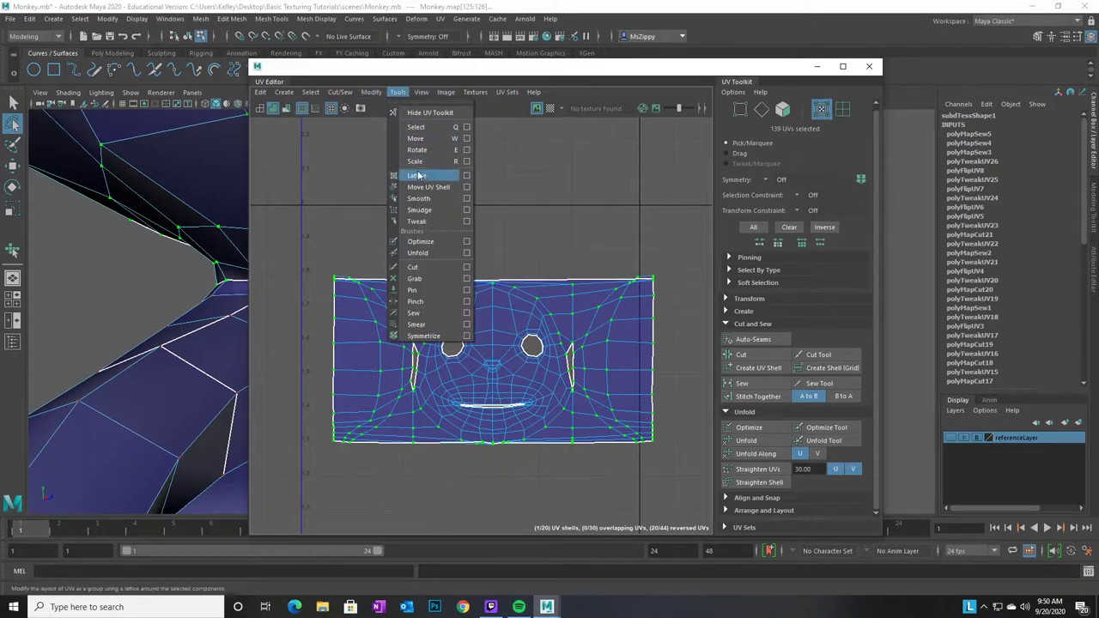
pyautogui.click(419, 198)
pyautogui.keyDown('alt'); pyautogui.moveTo(514, 525); pyautogui.dragTo(503, 395, button='middle'); pyautogui.keyUp('alt')
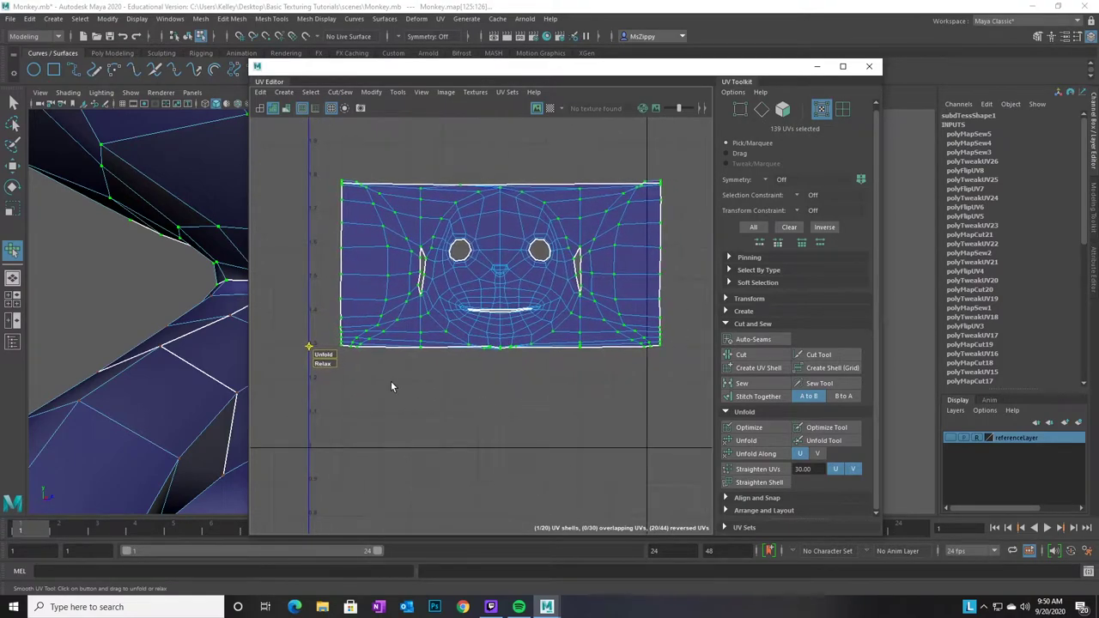
# Try relaxing and unfolding the selected outer UVs by different amounts, and undo each attempt
pyautogui.click(324, 368)
pyautogui.moveTo(323, 364); pyautogui.dragTo(327, 364)
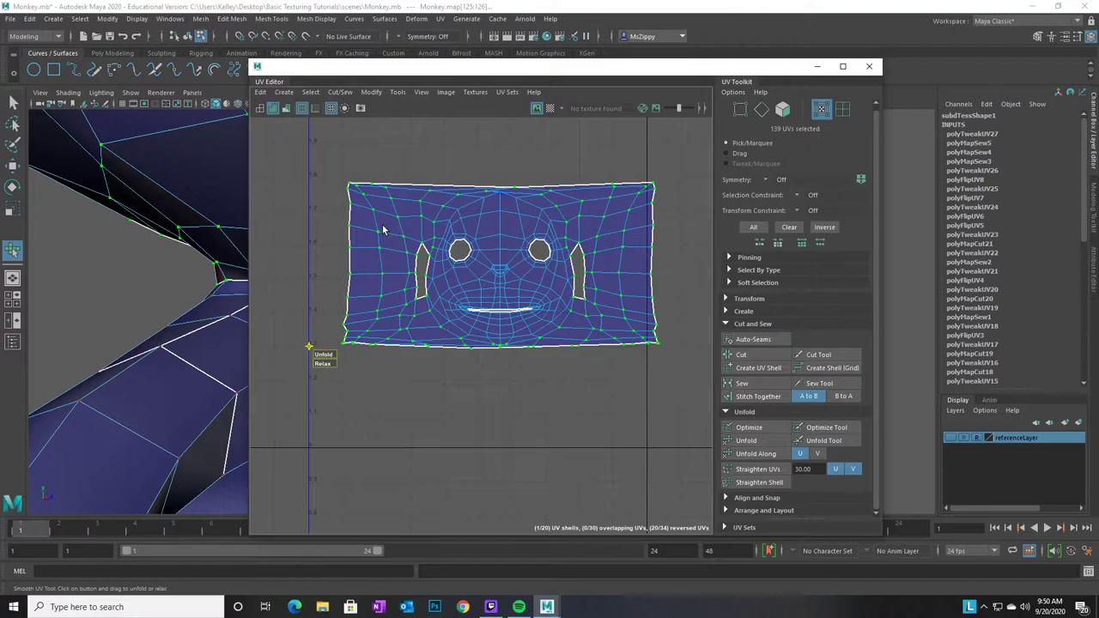
pyautogui.click(324, 365)
pyautogui.moveTo(324, 363); pyautogui.dragTo(437, 356)
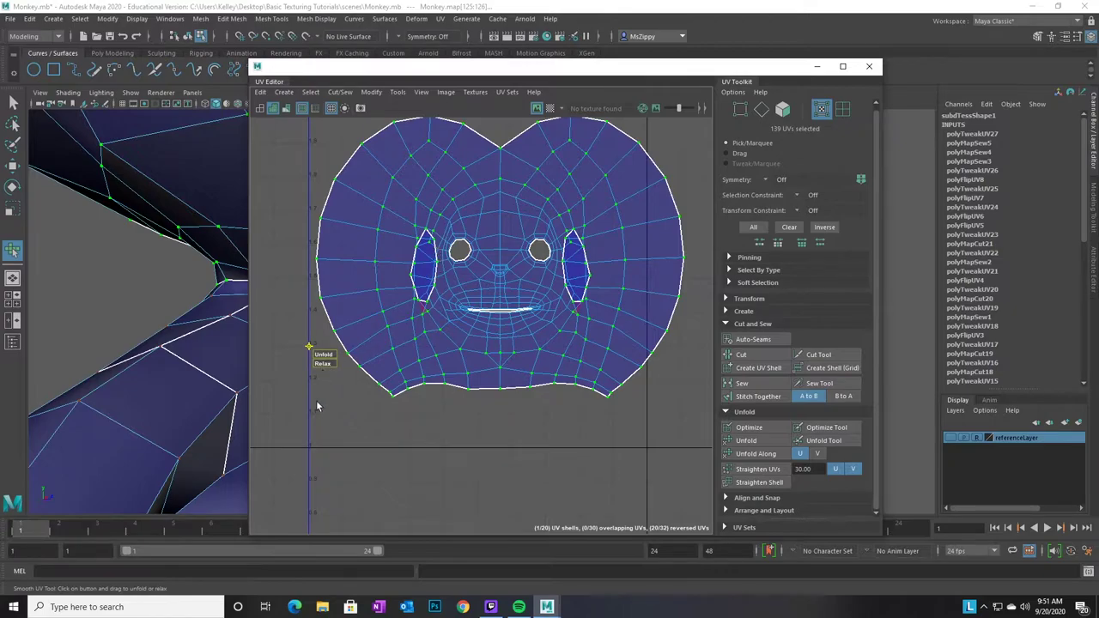
pyautogui.hotkey('ctrl', 'z')
pyautogui.hotkey('ctrl', 'z')
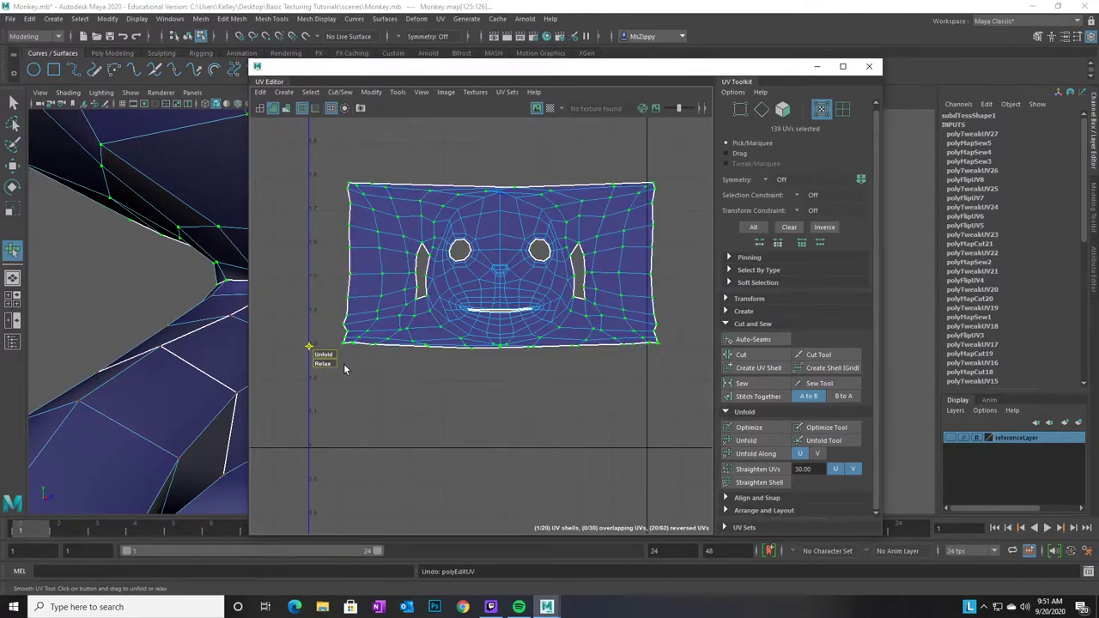
pyautogui.moveTo(325, 354); pyautogui.dragTo(361, 354)
pyautogui.hotkey('ctrl', 'z')
pyautogui.hotkey('ctrl', 'z')
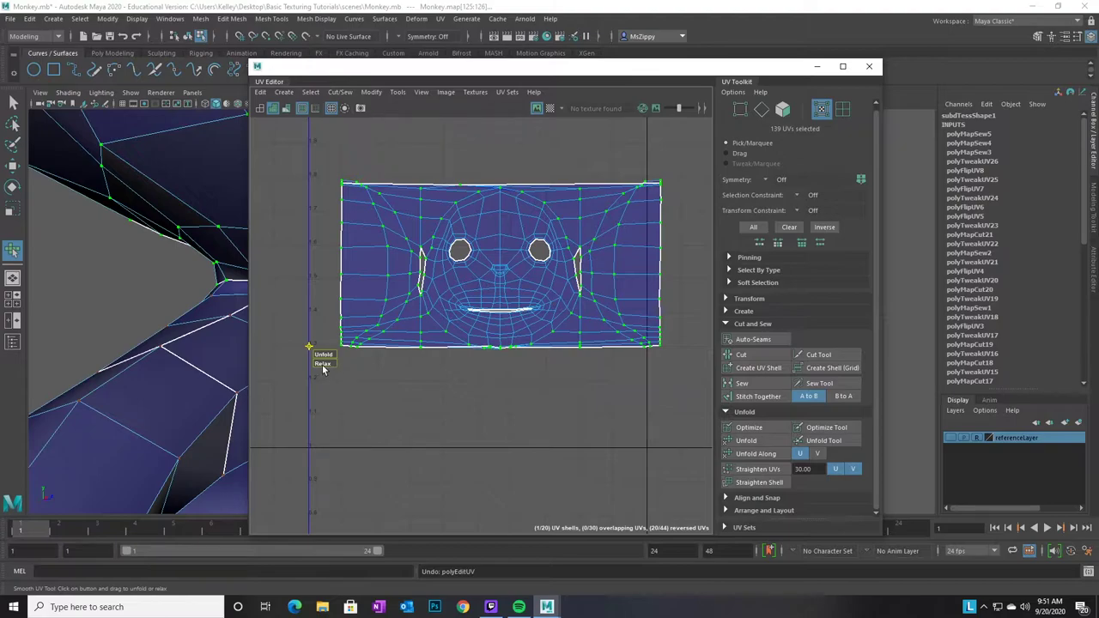
# Smooth the selected outer UVs with the Smooth UV tool until they spread widely and evenly around the face
pyautogui.moveTo(327, 370); pyautogui.dragTo(463, 358)
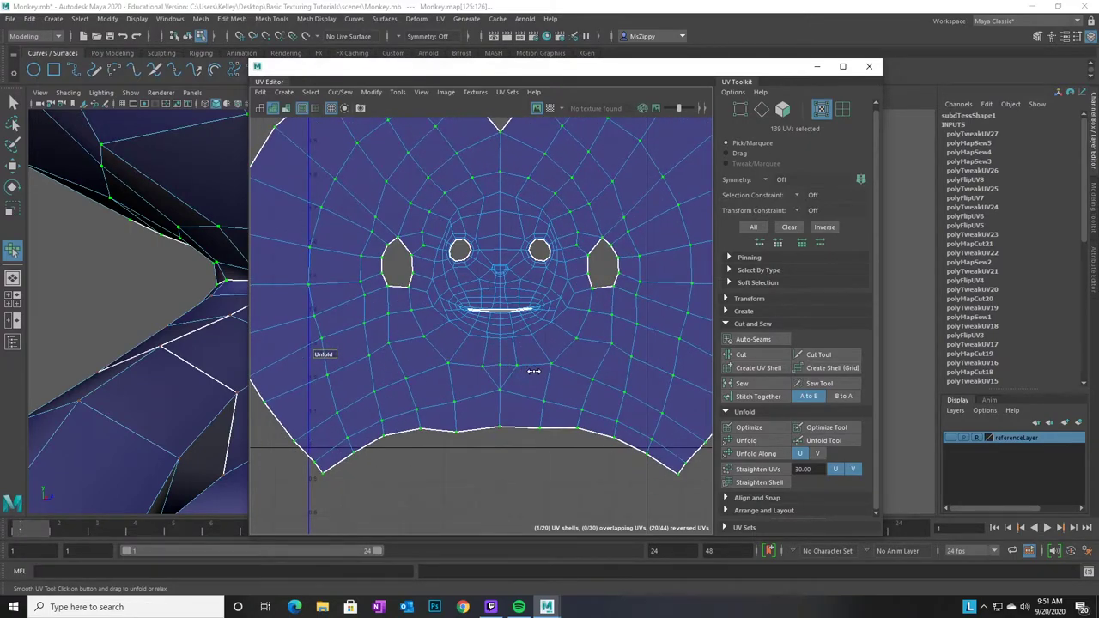
pyautogui.scroll(-1, 561, 395)
pyautogui.scroll(-3, 561, 395)
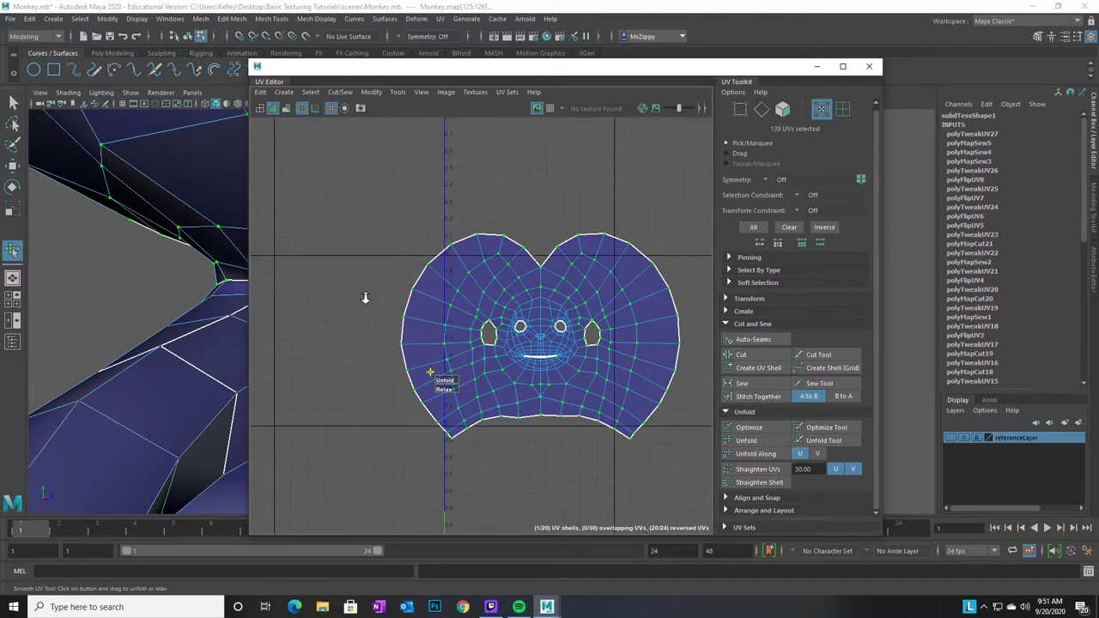
pyautogui.scroll(1, 369, 295)
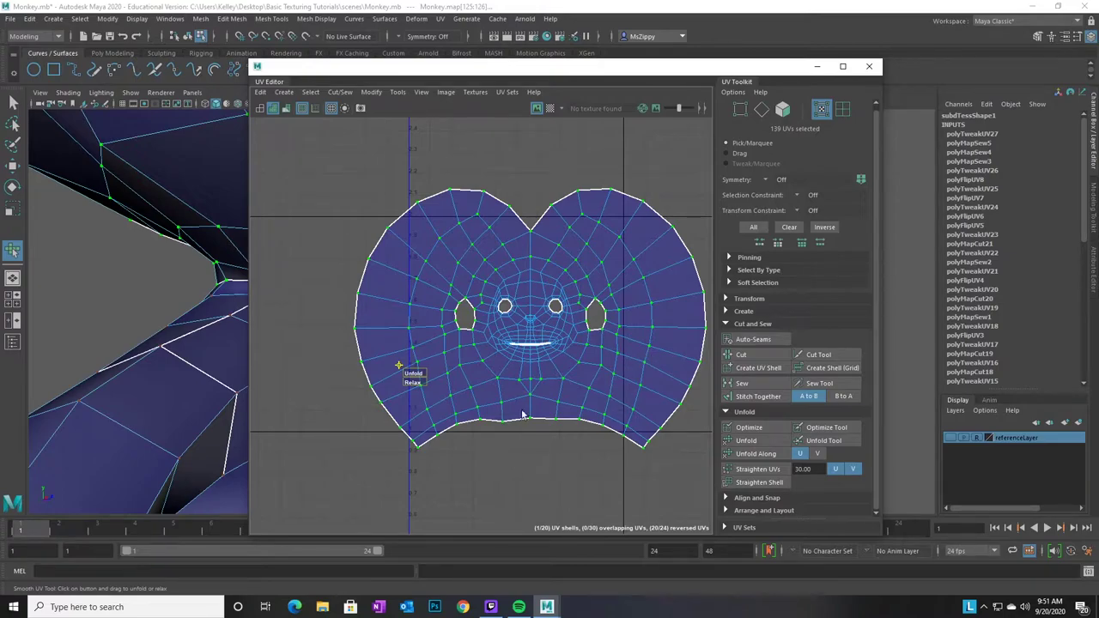
# Scale the selected outer UVs of the head shell slightly inward, uniformly toward the face
pyautogui.scroll(1, 510, 432)
pyautogui.scroll(2, 615, 423)
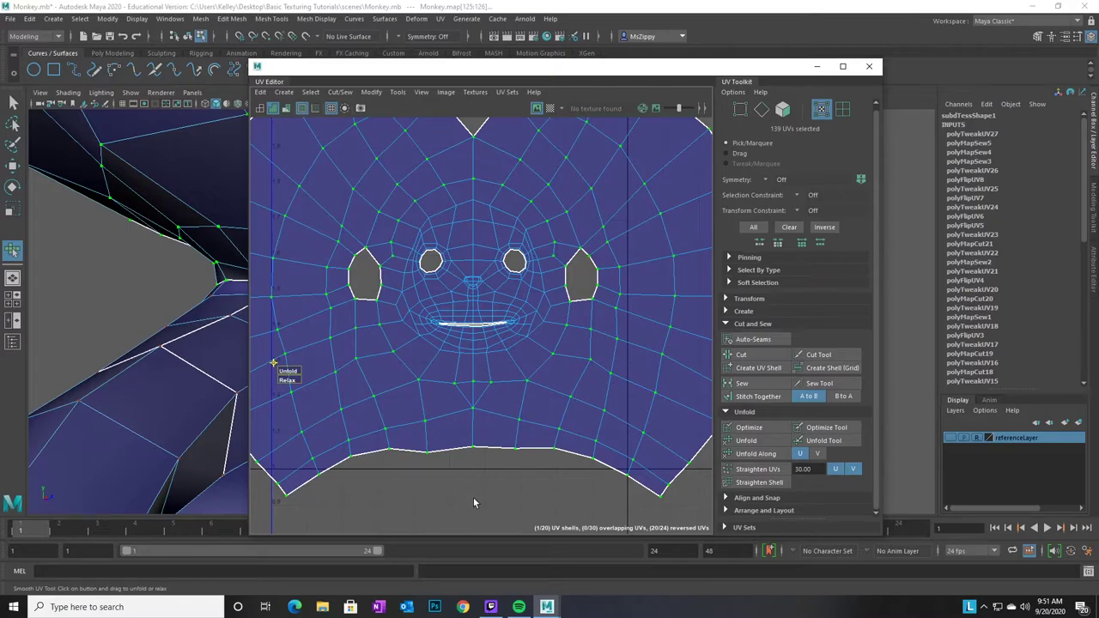
pyautogui.press('r')
pyautogui.moveTo(471, 285); pyautogui.dragTo(465, 285)
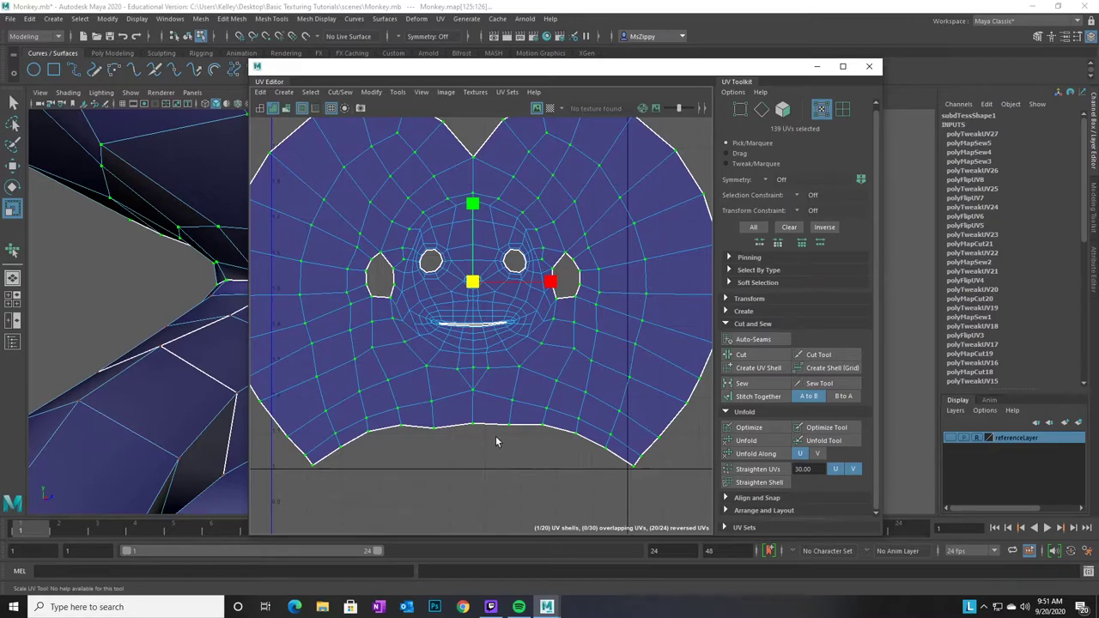
# Select the UVs of all the monkey's shells and pack them automatically into the UV tile with Layout
pyautogui.scroll(-6, 627, 455)
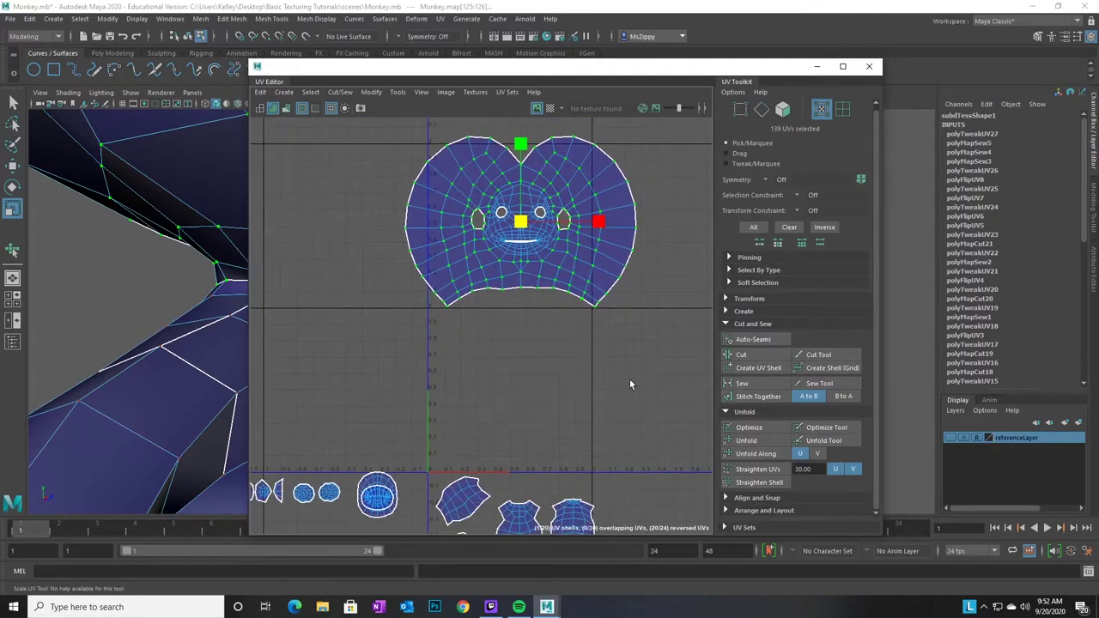
pyautogui.keyDown('alt'); pyautogui.moveTo(479, 364); pyautogui.dragTo(467, 288, button='middle'); pyautogui.keyUp('alt')
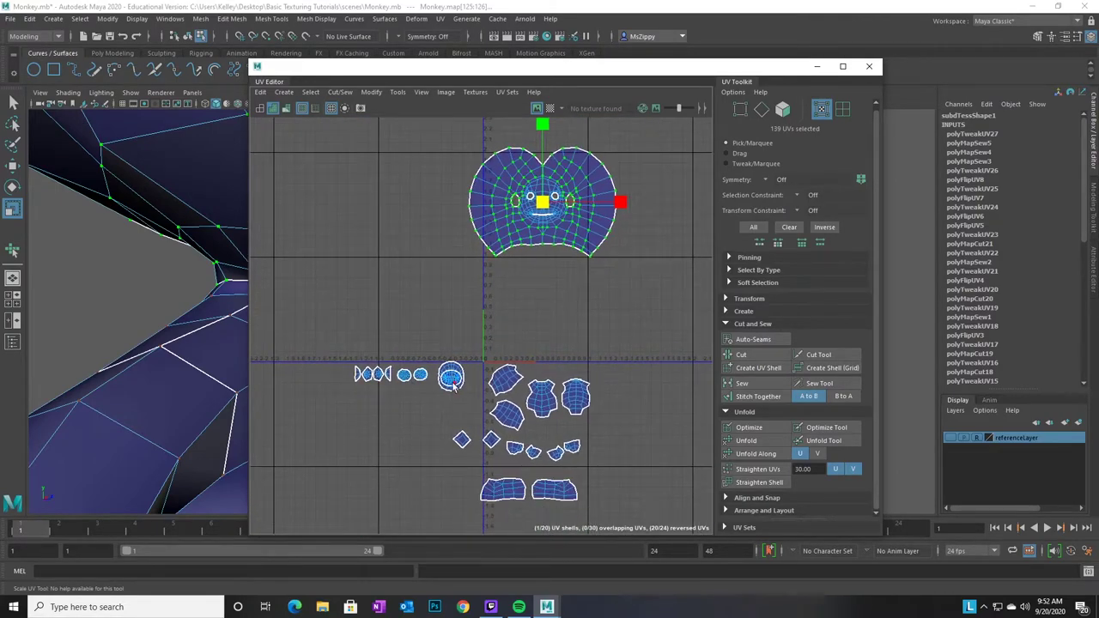
pyautogui.keyDown('alt'); pyautogui.moveTo(592, 477); pyautogui.dragTo(586, 460, button='middle'); pyautogui.keyUp('alt')
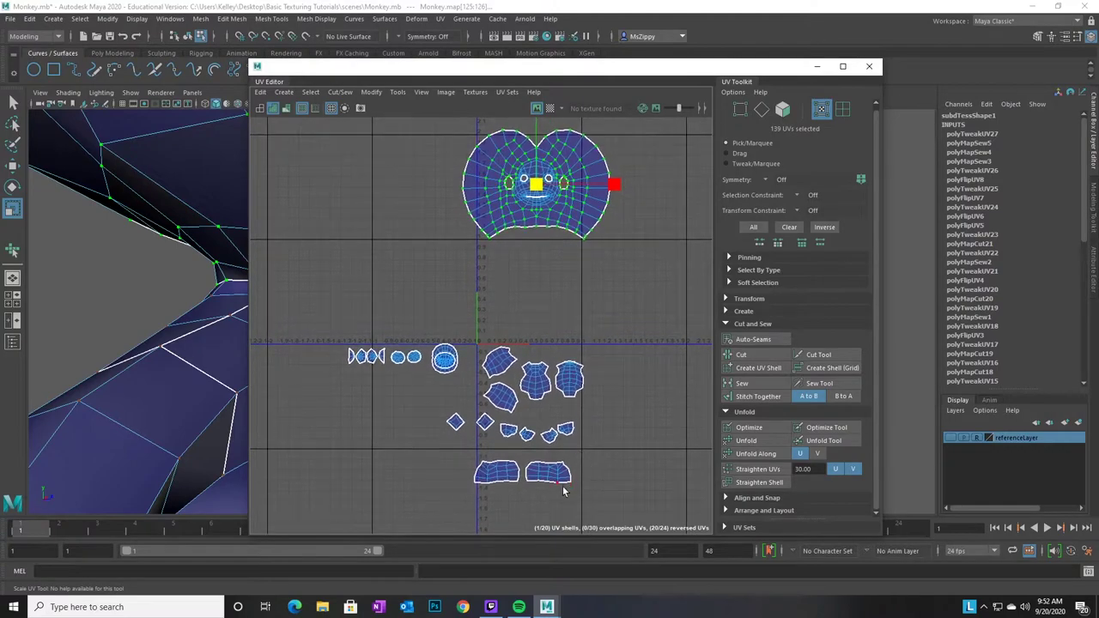
pyautogui.scroll(-3, 635, 450)
pyautogui.click(617, 460)
pyautogui.moveTo(310, 135); pyautogui.dragTo(668, 508)
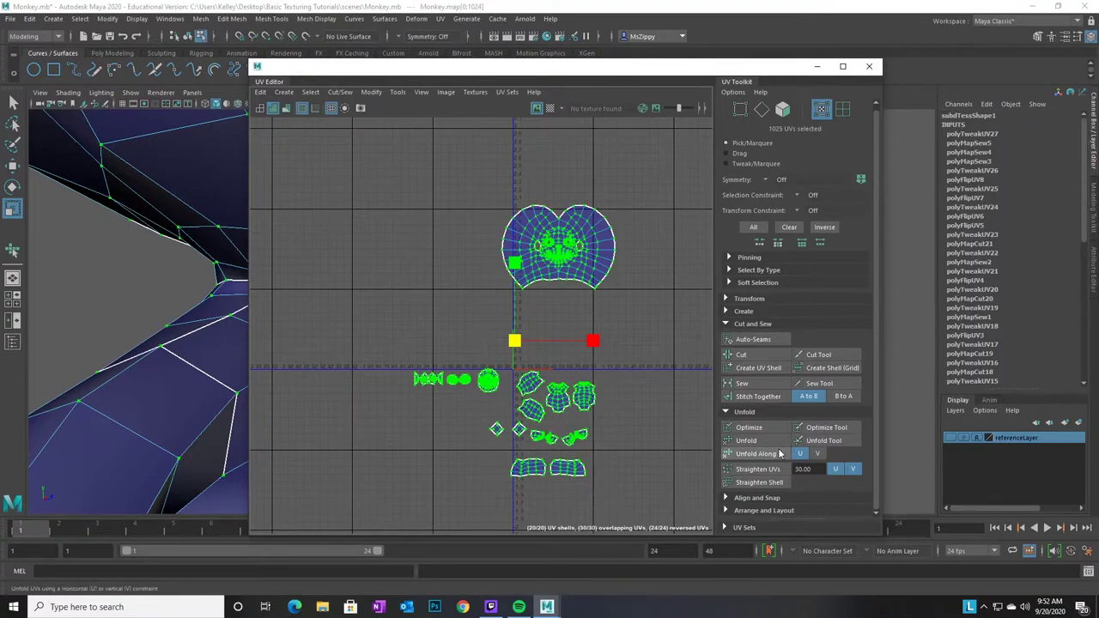
pyautogui.click(726, 510)
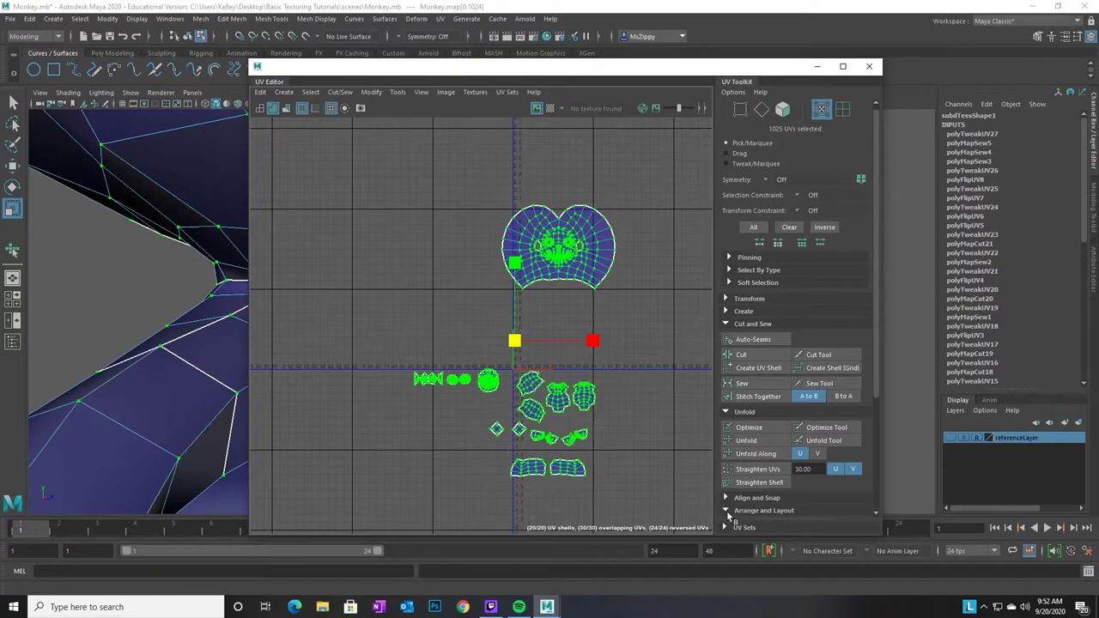
pyautogui.moveTo(877, 384); pyautogui.dragTo(888, 501)
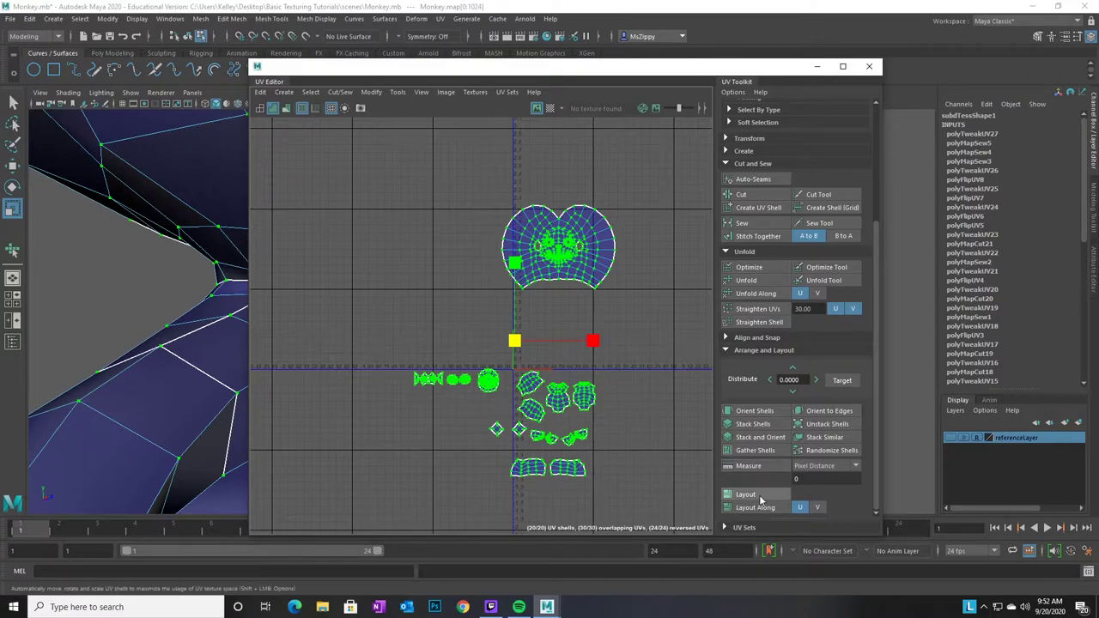
pyautogui.click(749, 497)
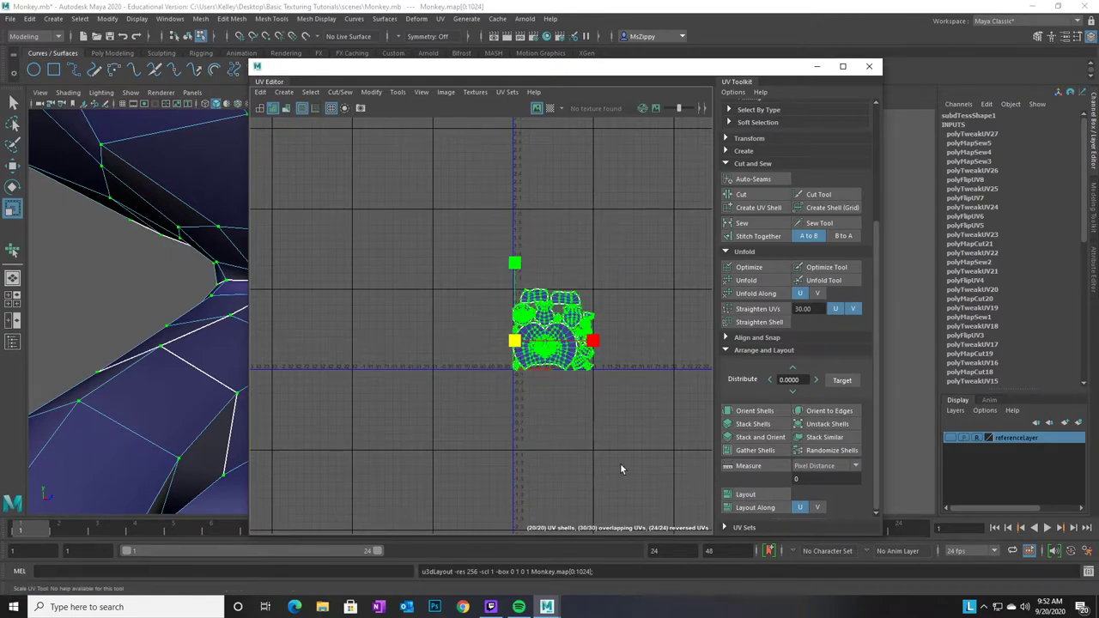
# Return the monkey mesh to object mode and check the packed UV layout against the model
pyautogui.keyDown('alt'); pyautogui.moveTo(513, 436); pyautogui.dragTo(683, 436, button='right'); pyautogui.keyUp('alt')
pyautogui.keyDown('alt'); pyautogui.moveTo(574, 380); pyautogui.dragTo(445, 426, button='middle'); pyautogui.keyUp('alt')
pyautogui.keyDown('alt'); pyautogui.moveTo(445, 426); pyautogui.dragTo(524, 424, button='right'); pyautogui.keyUp('alt')
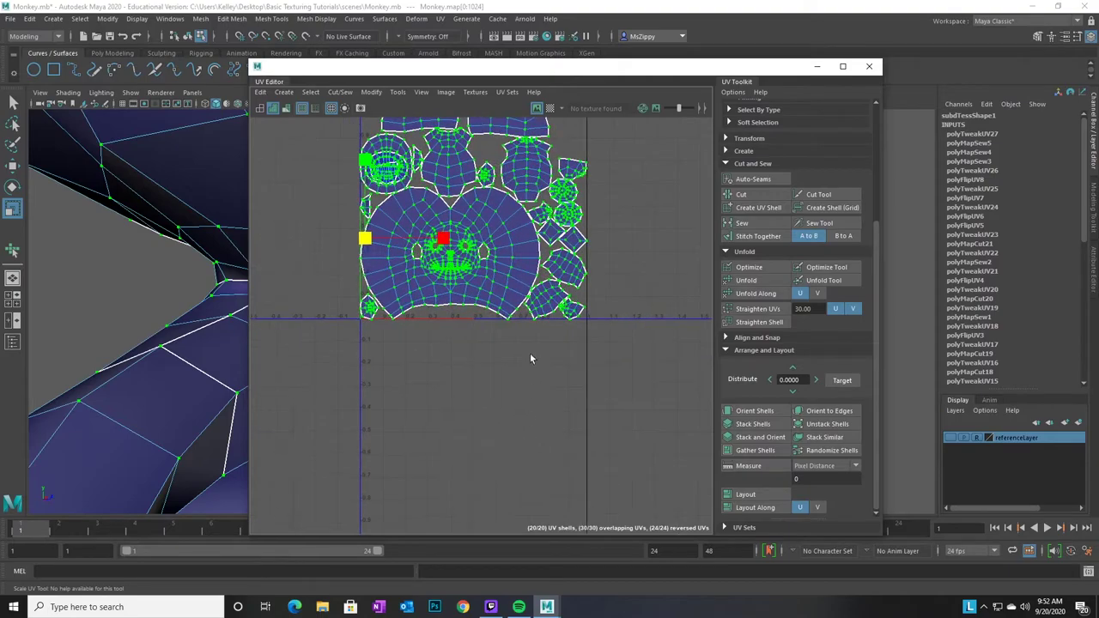
pyautogui.moveTo(214, 305); pyautogui.dragTo(239, 274, button='right')
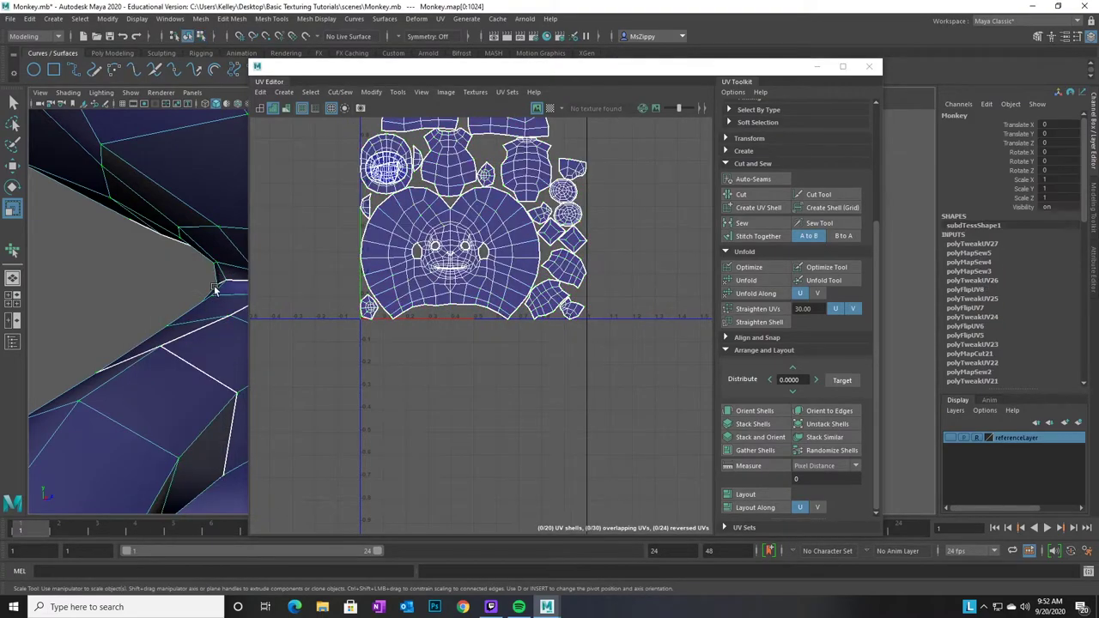
pyautogui.keyDown('alt'); pyautogui.moveTo(510, 384); pyautogui.dragTo(525, 463, button='middle'); pyautogui.keyUp('alt')
pyautogui.keyDown('alt'); pyautogui.moveTo(461, 456); pyautogui.dragTo(512, 444, button='right'); pyautogui.keyUp('alt')
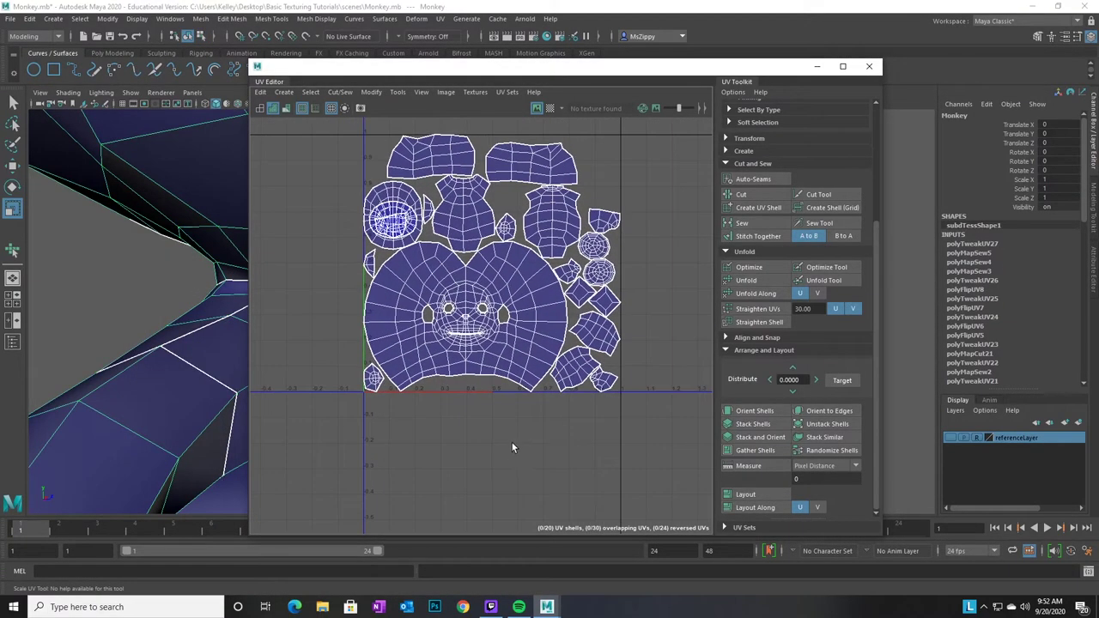
pyautogui.keyDown('alt'); pyautogui.moveTo(512, 444); pyautogui.dragTo(503, 486, button='middle'); pyautogui.keyUp('alt')
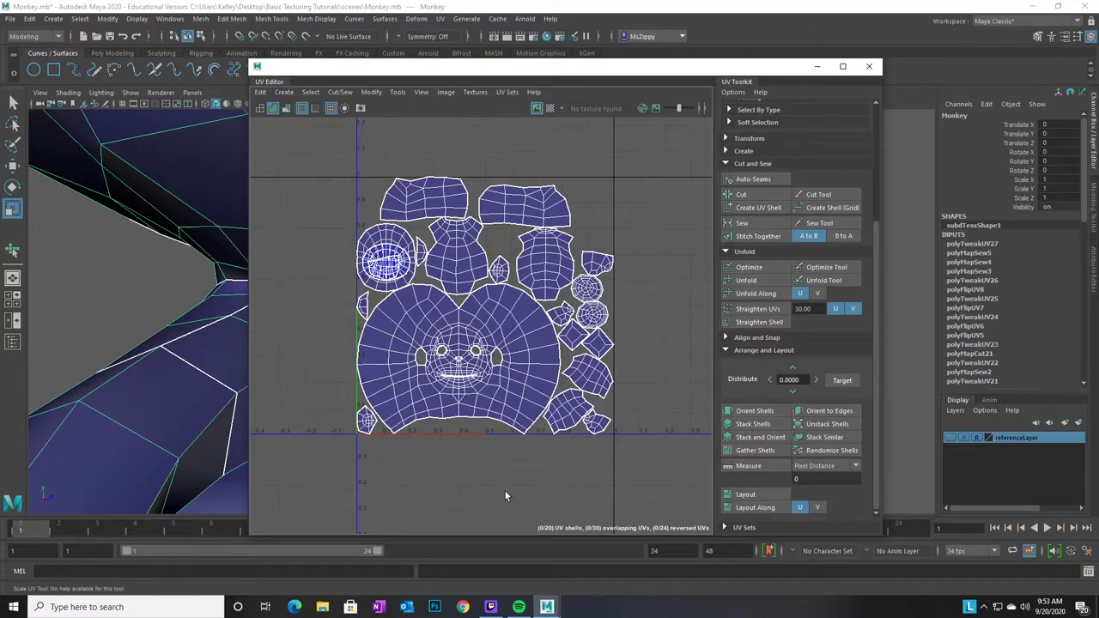
pyautogui.scroll(1, 458, 447)
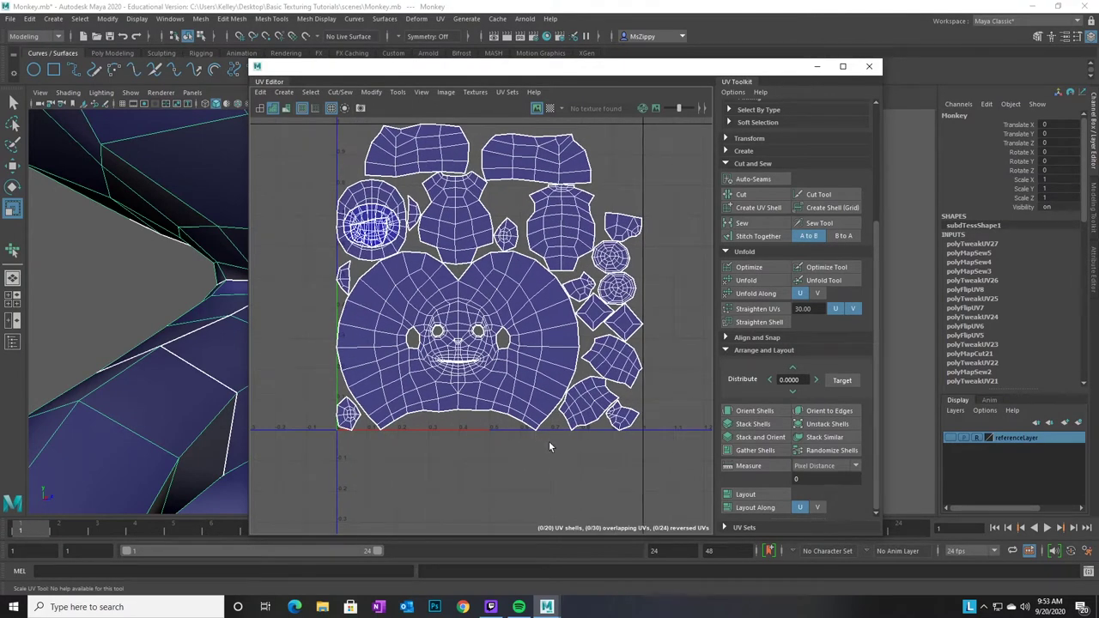
pyautogui.keyDown('alt'); pyautogui.moveTo(551, 447); pyautogui.dragTo(545, 486, button='middle'); pyautogui.keyUp('alt')
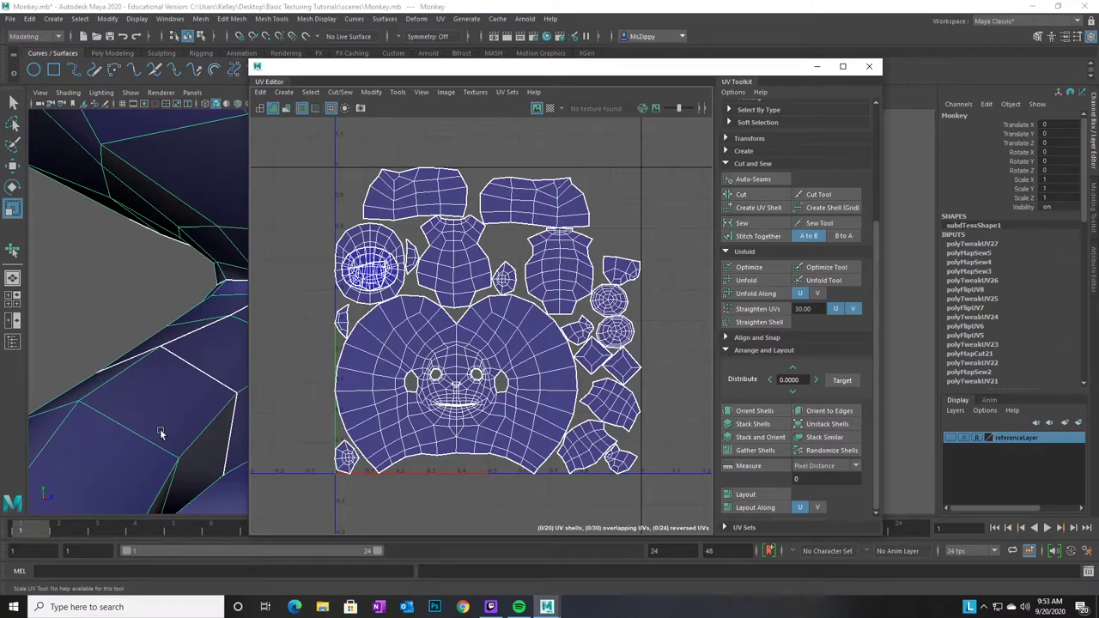
pyautogui.keyDown('alt'); pyautogui.moveTo(138, 386); pyautogui.dragTo(185, 237); pyautogui.keyUp('alt')
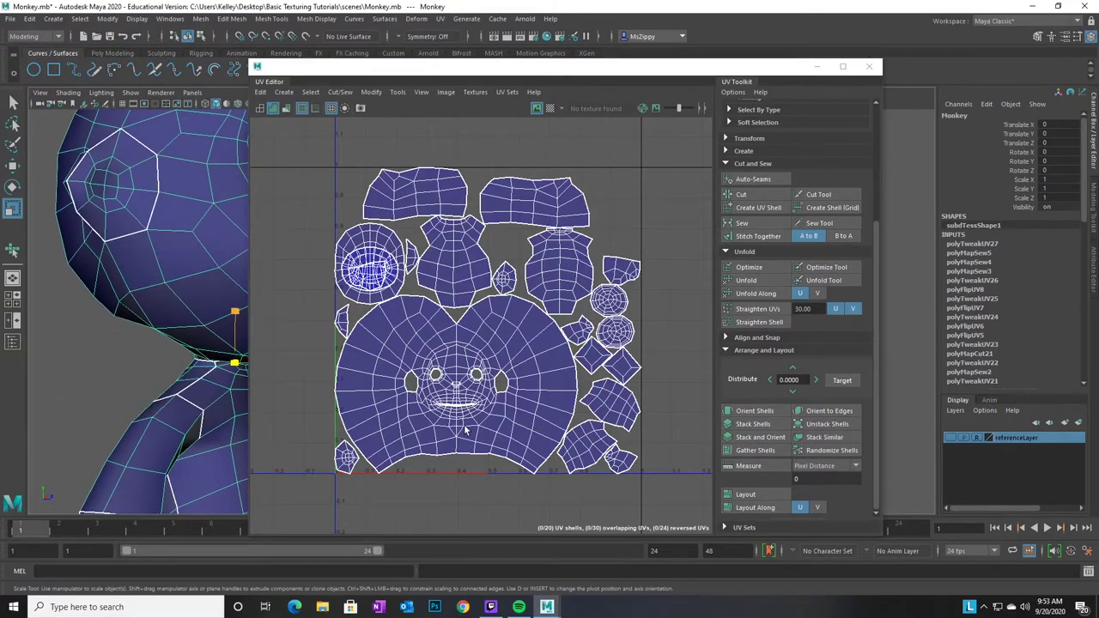
pyautogui.scroll(2, 453, 421)
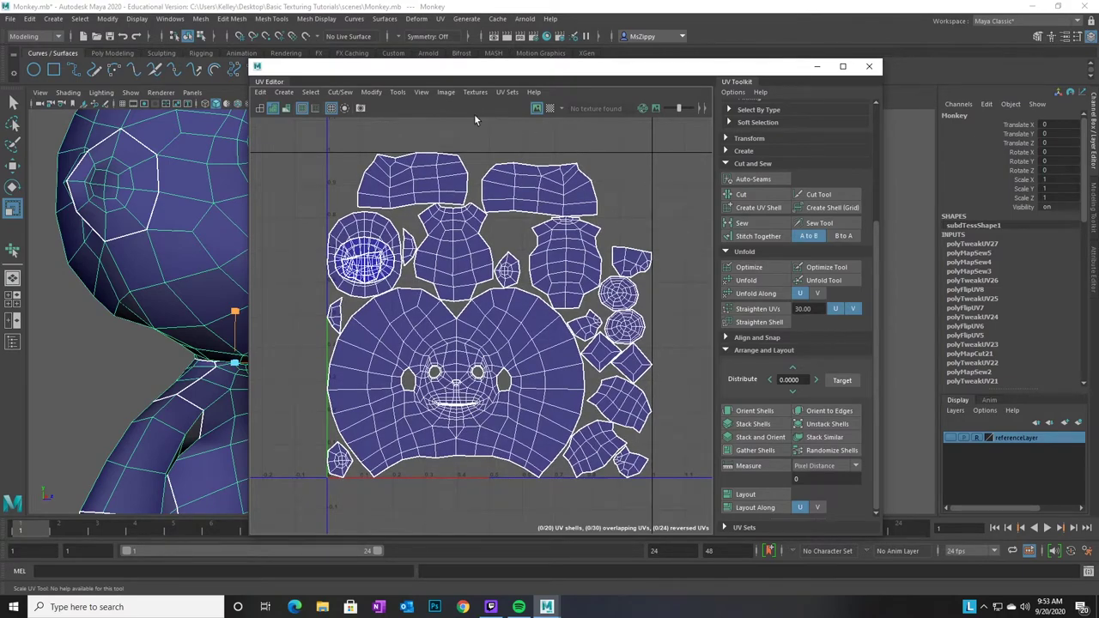
pyautogui.click(446, 92)
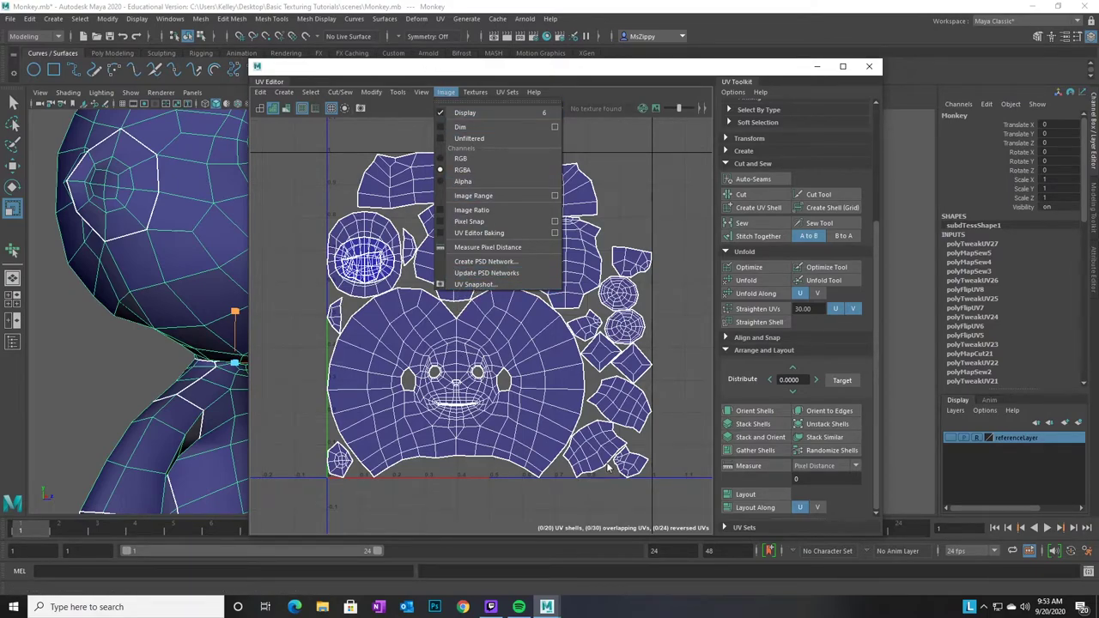
pyautogui.click(482, 284)
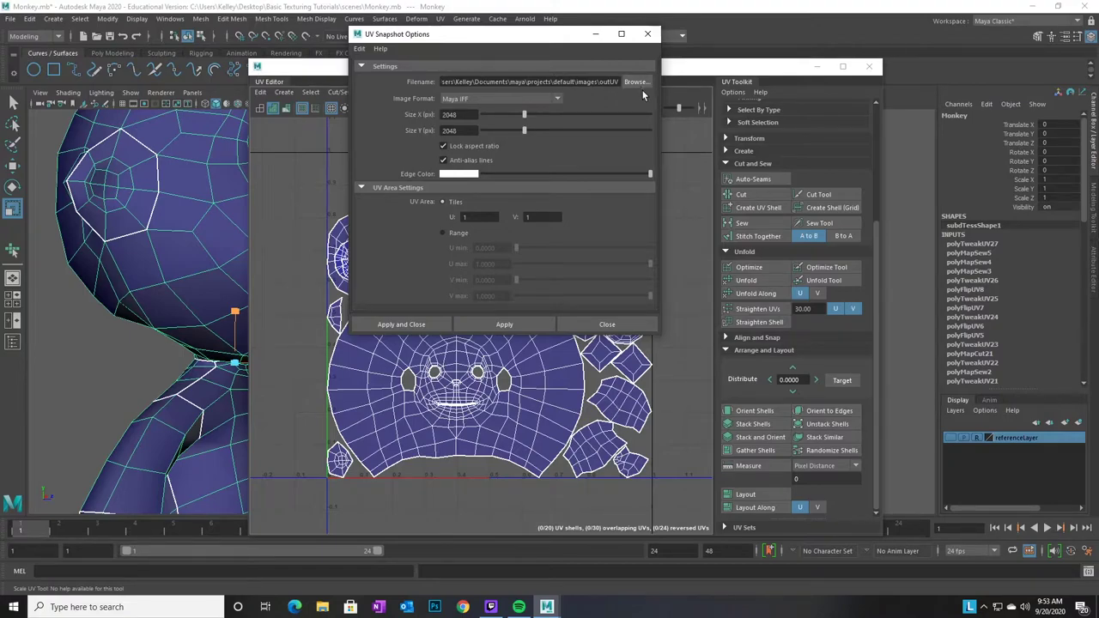
pyautogui.click(648, 37)
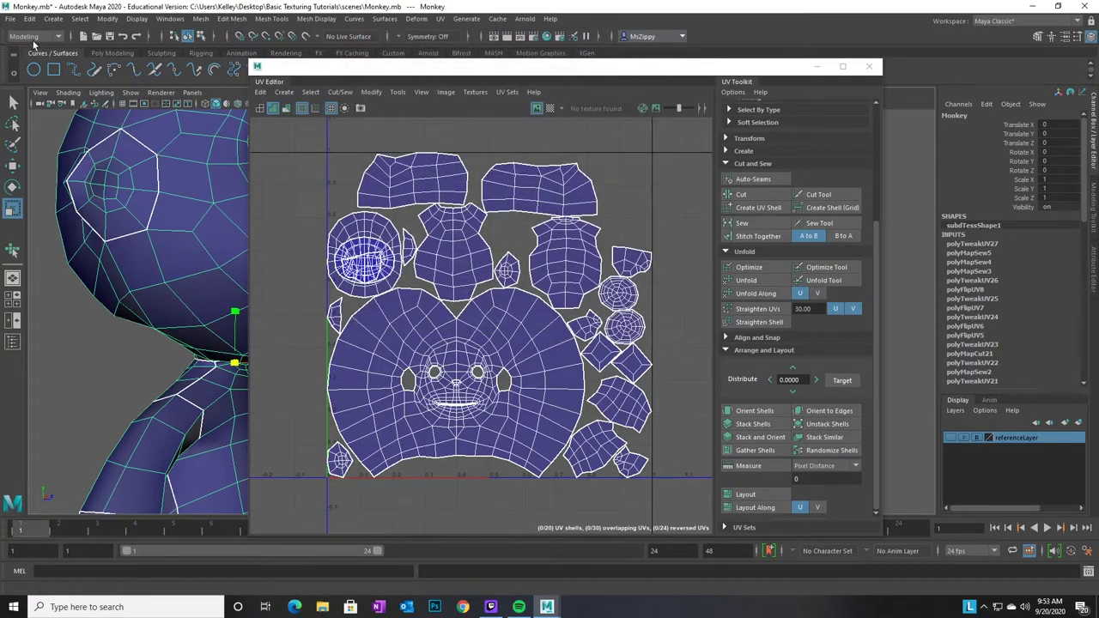
# Set the current project to the Basic Texturing Tutorials folder on the Desktop
pyautogui.click(9, 18)
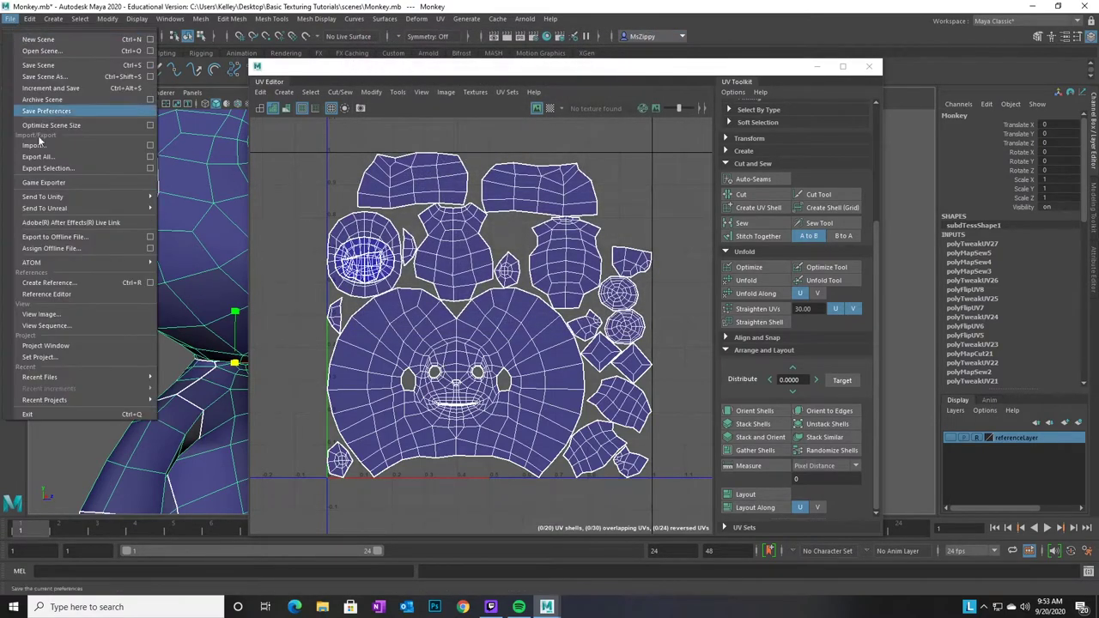
pyautogui.click(55, 356)
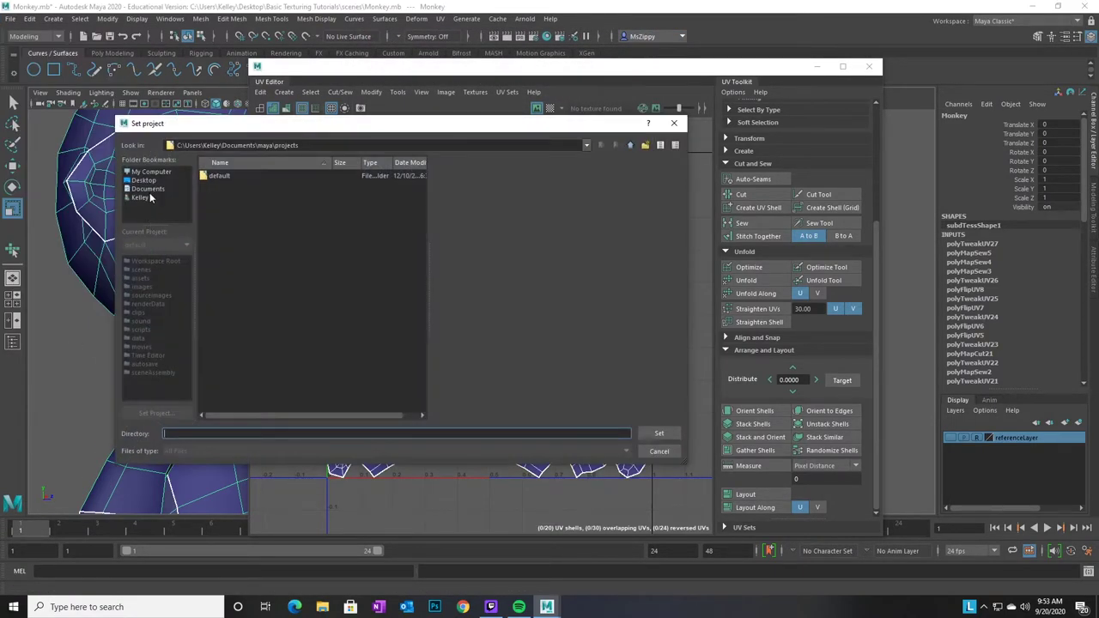
pyautogui.click(152, 183)
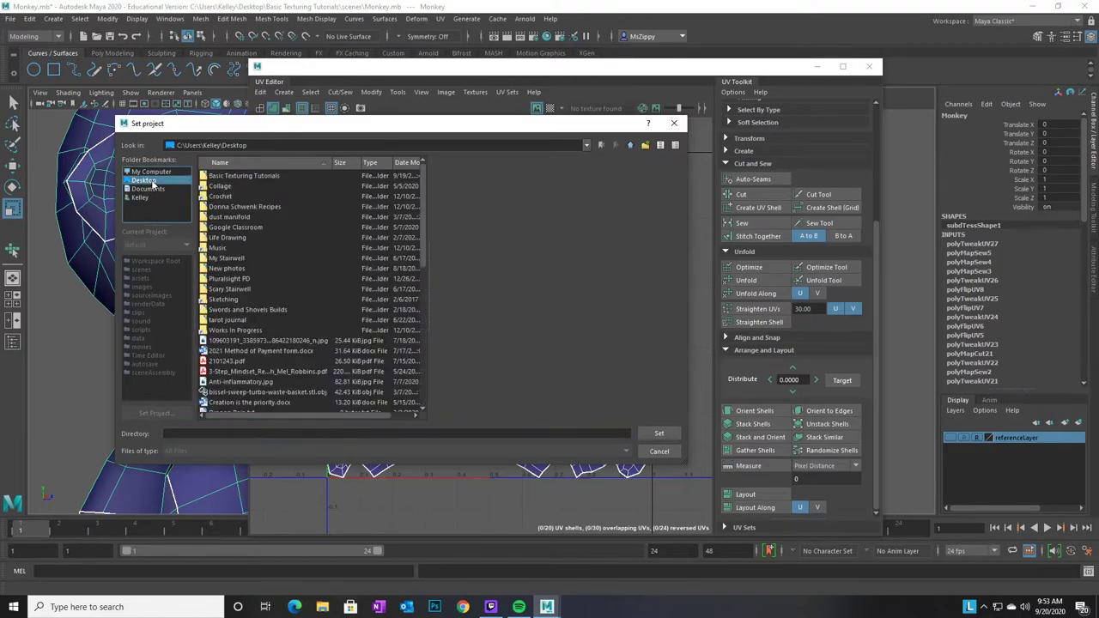
pyautogui.click(231, 178)
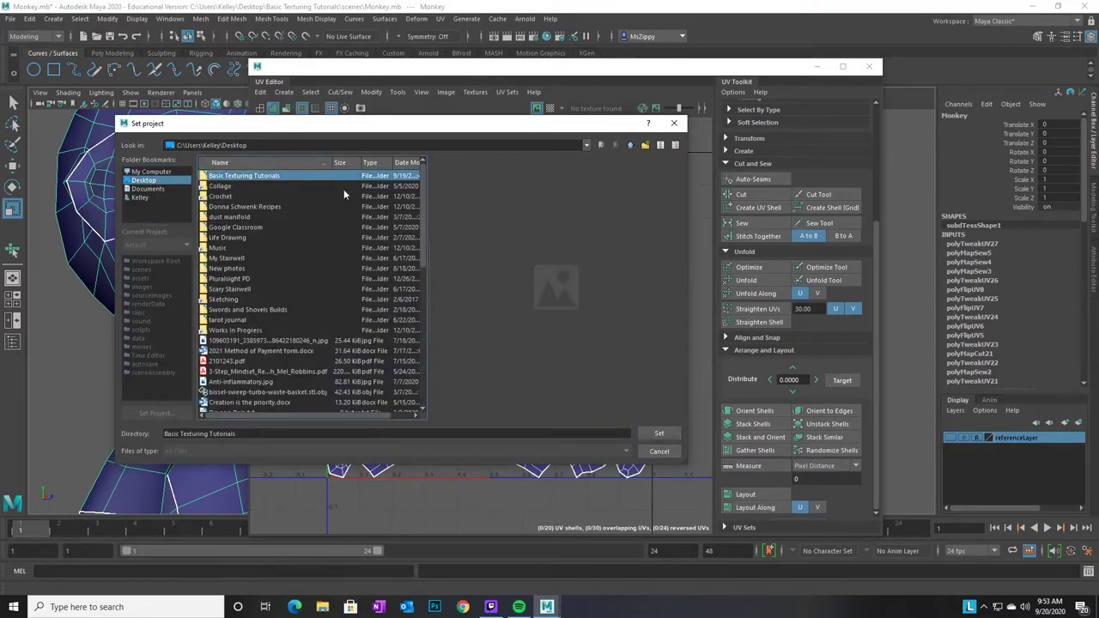
pyautogui.click(659, 433)
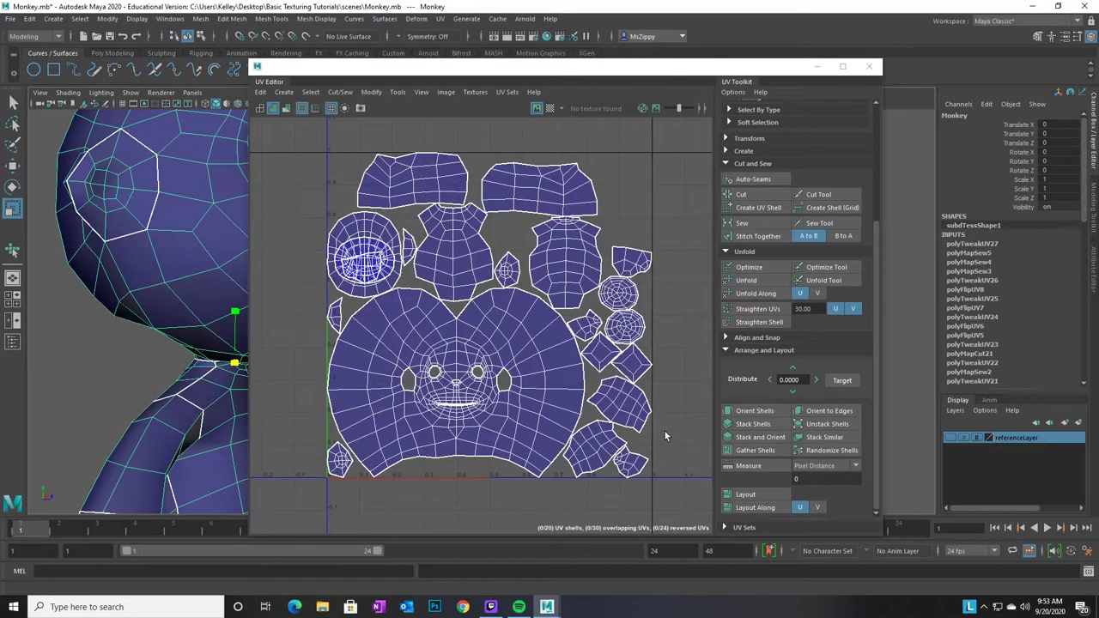
# Start a UV Snapshot and set its output file to outUV in the images folder of Basic Texturing Tutorials
pyautogui.click(447, 92)
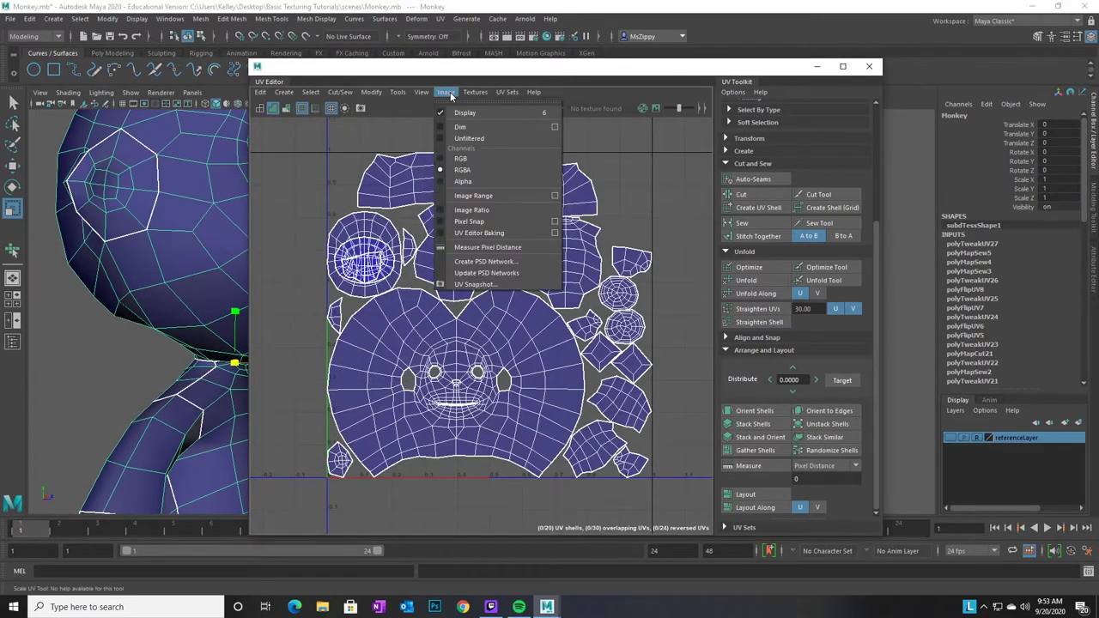
pyautogui.click(475, 286)
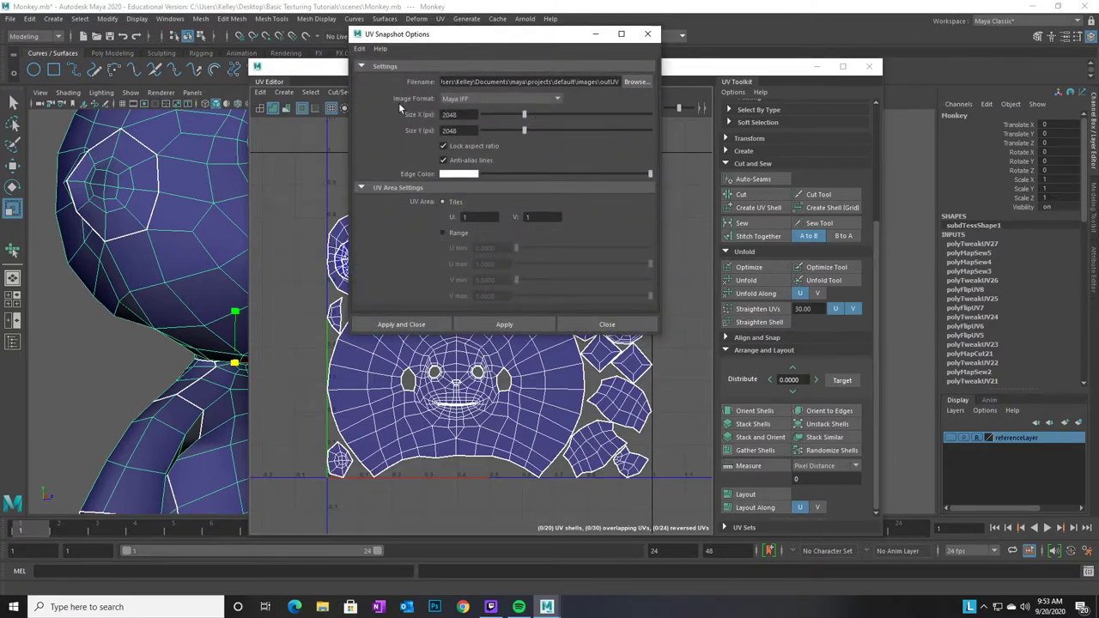
pyautogui.click(634, 82)
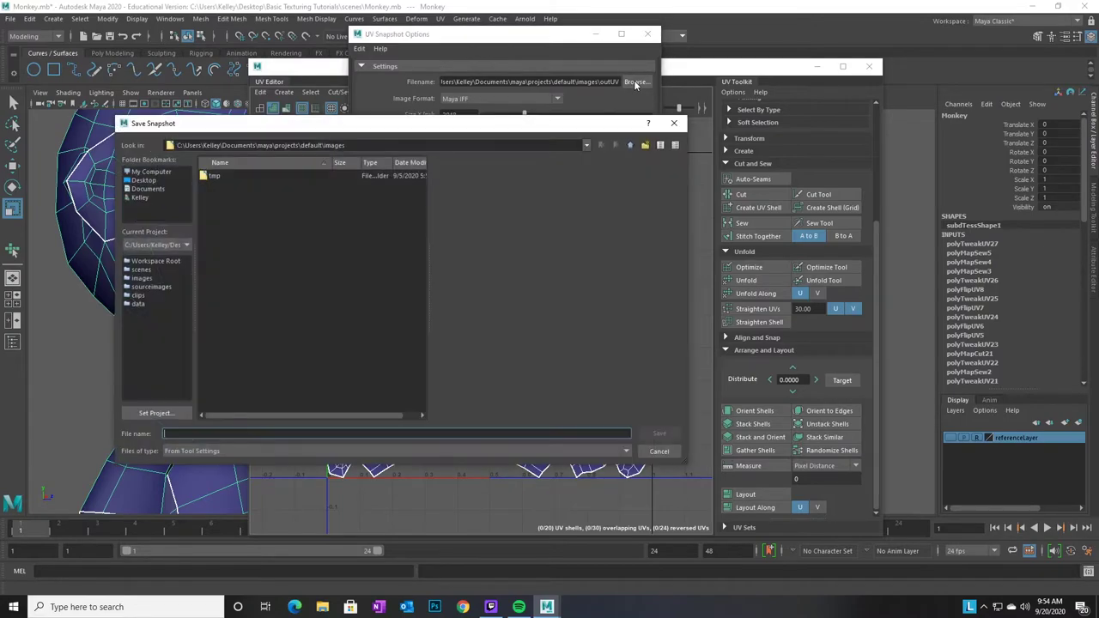
pyautogui.click(148, 181)
pyautogui.doubleClick(249, 176)
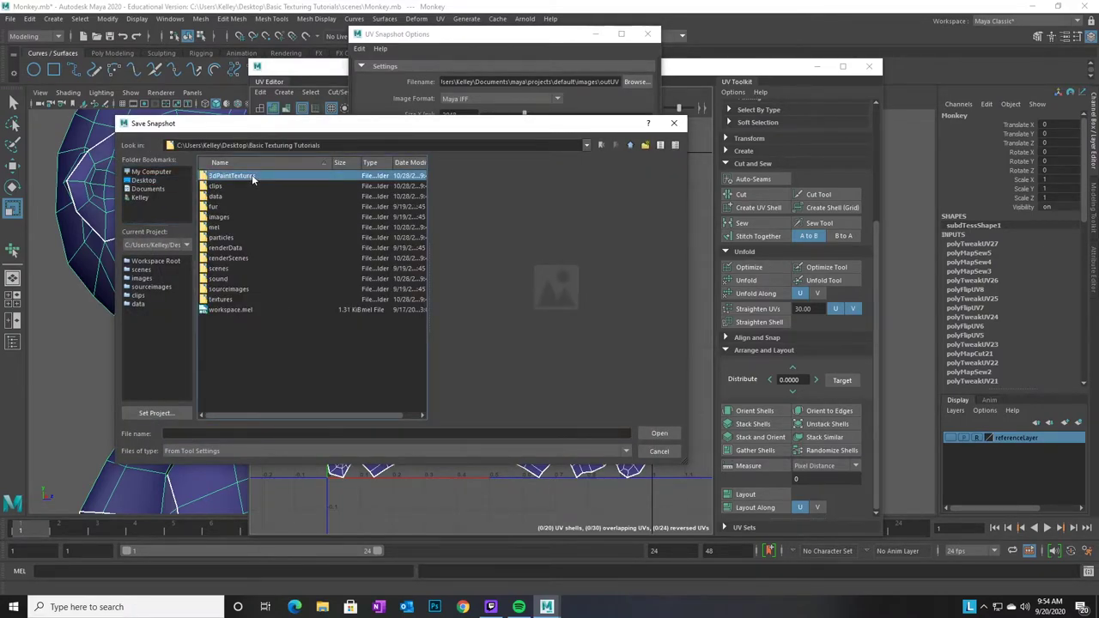
pyautogui.click(218, 218)
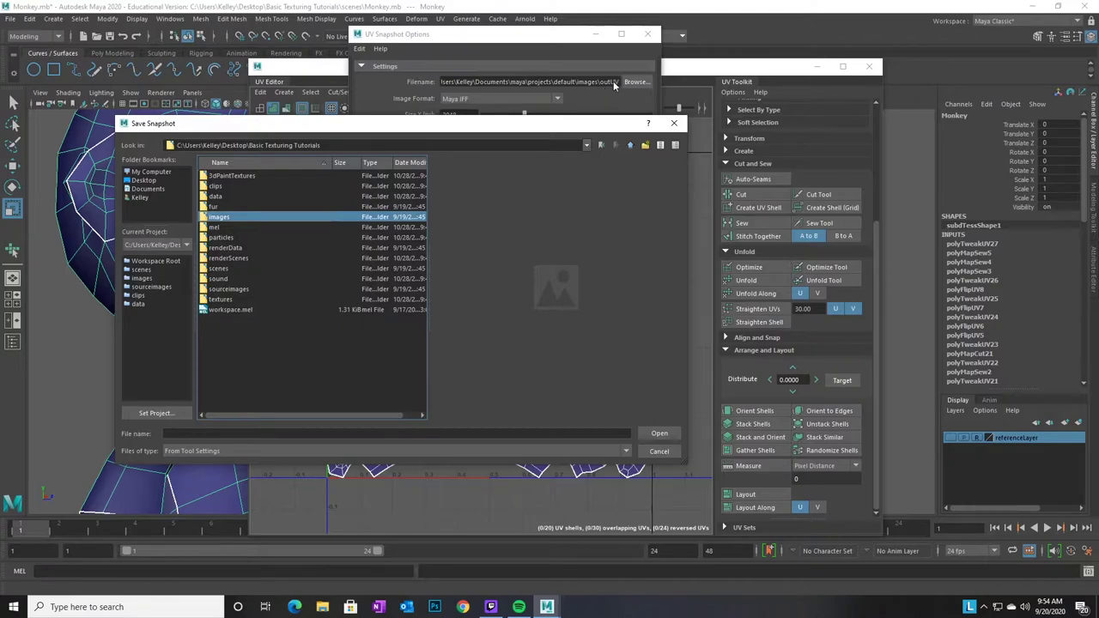
pyautogui.click(660, 436)
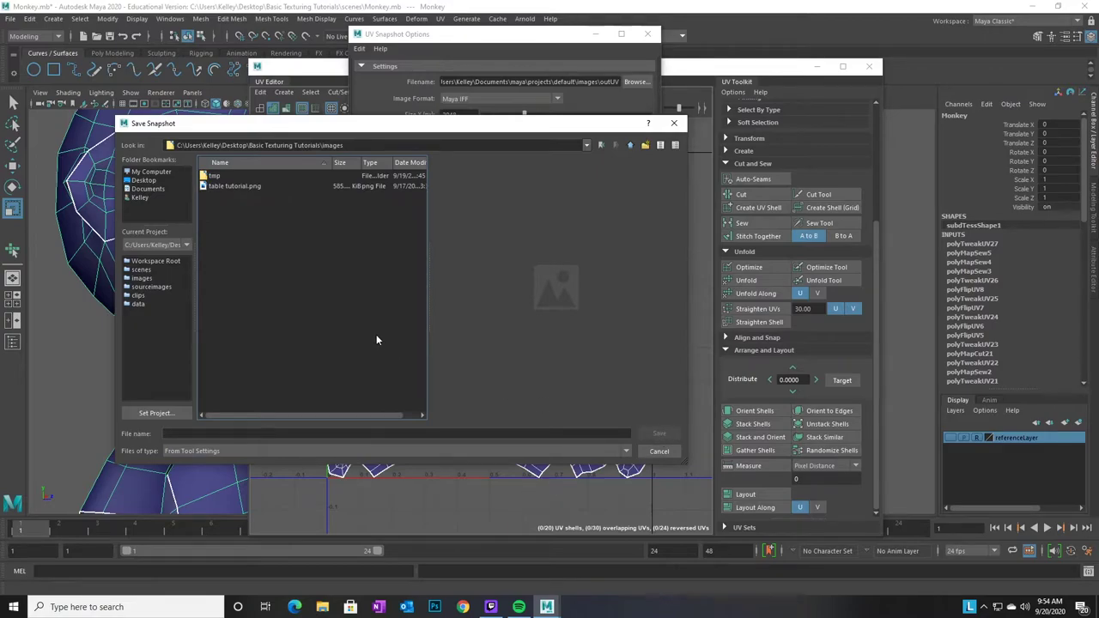
pyautogui.click(208, 433)
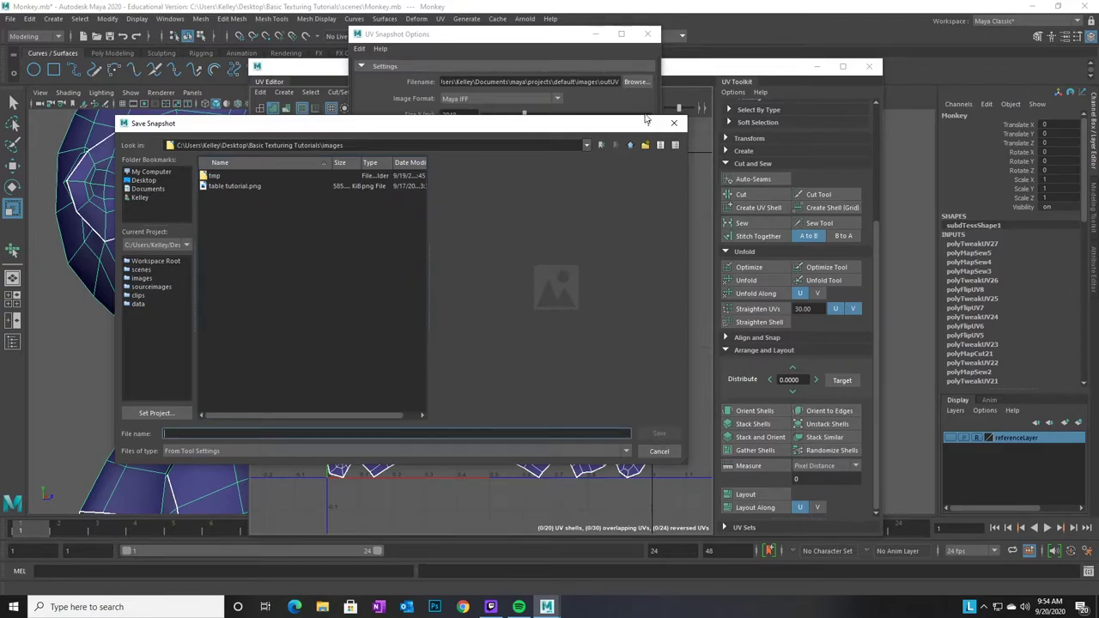
pyautogui.write('outUV')
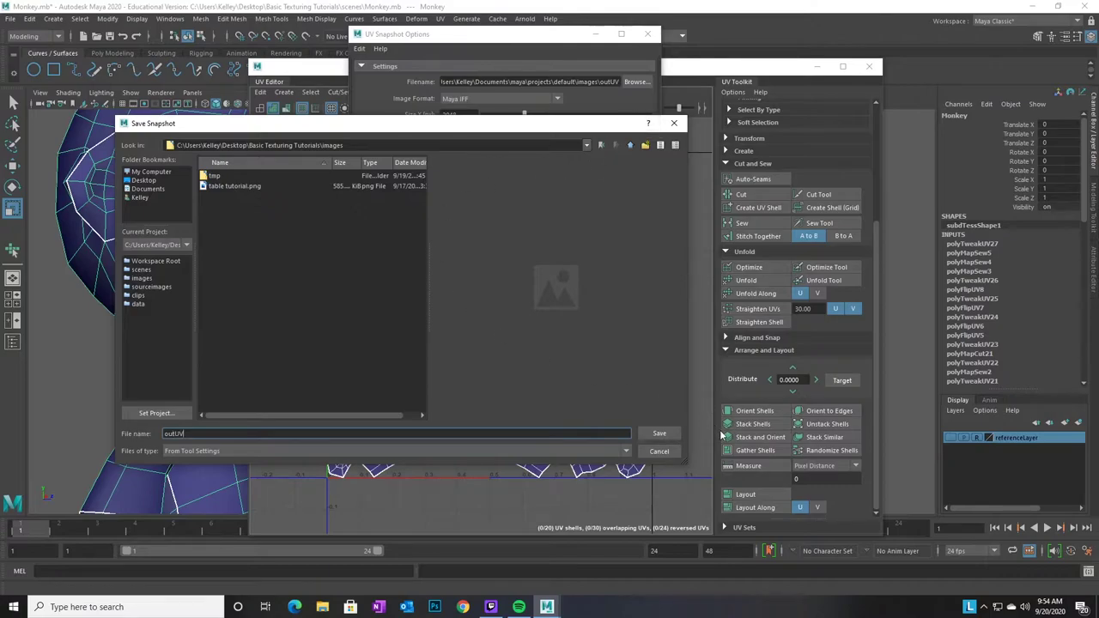
pyautogui.click(668, 433)
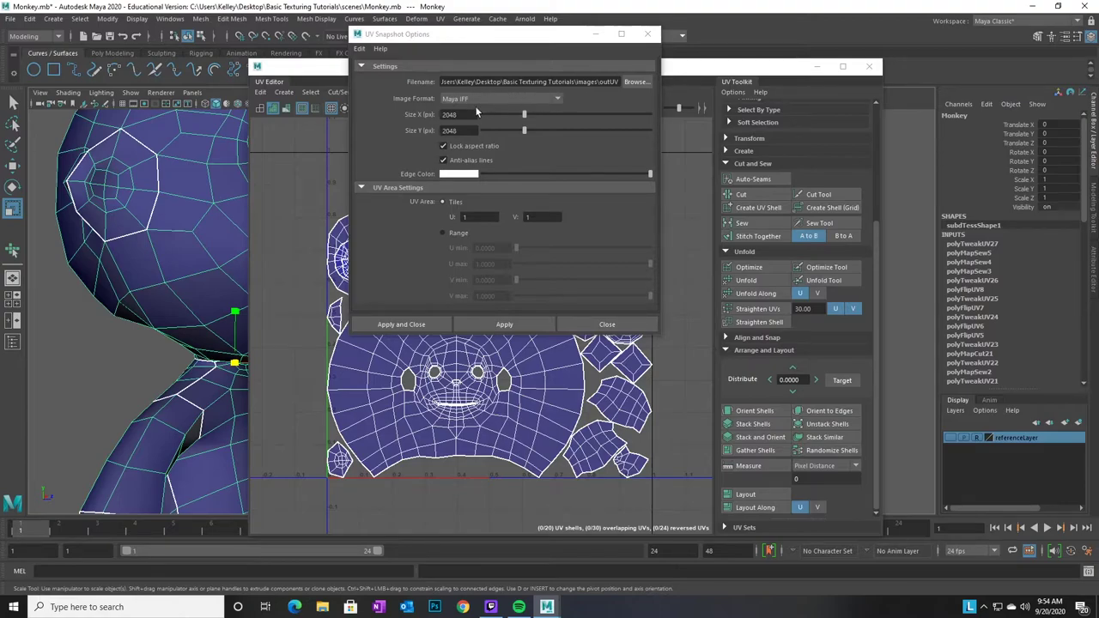
# Set the UV snapshot's image format to PNG and export it at 2048 x 2048 px
pyautogui.click(557, 99)
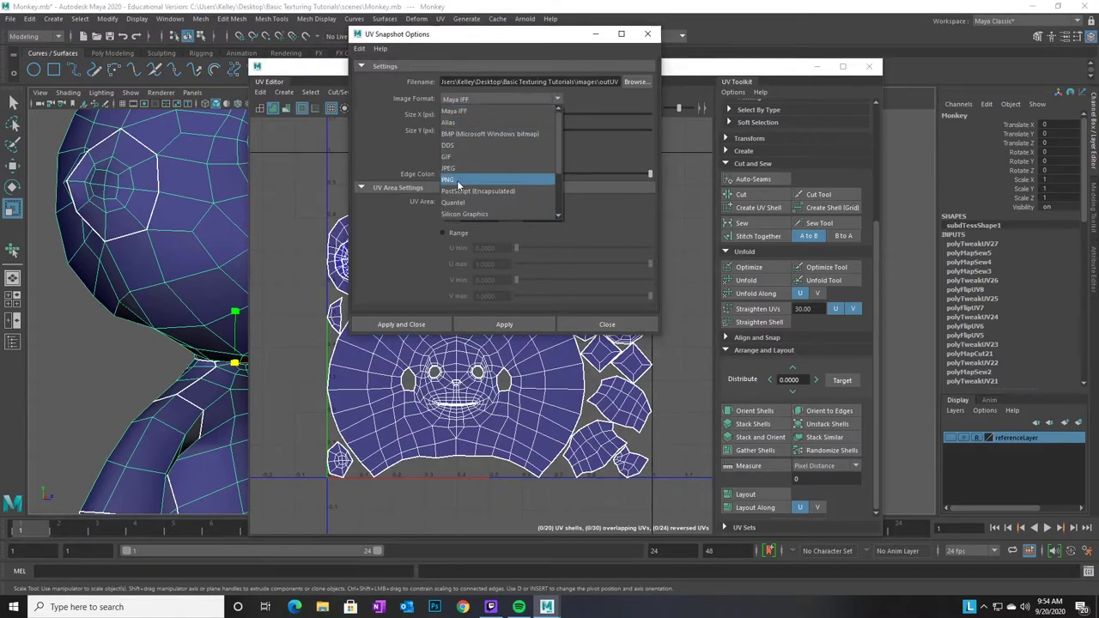
pyautogui.click(459, 180)
pyautogui.click(557, 99)
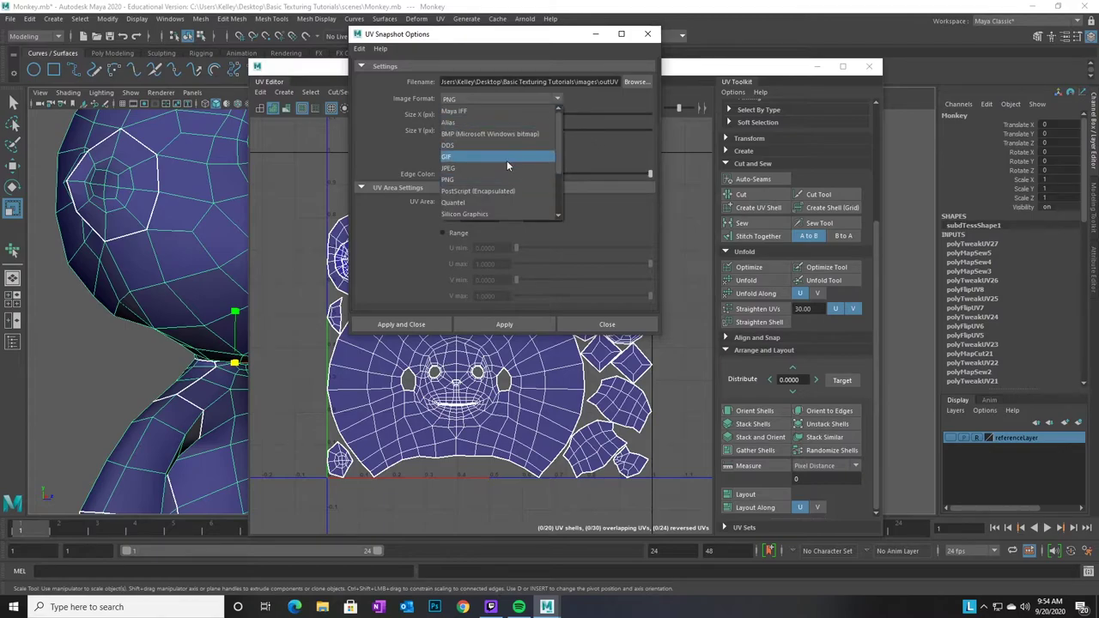
pyautogui.scroll(-2, 496, 166)
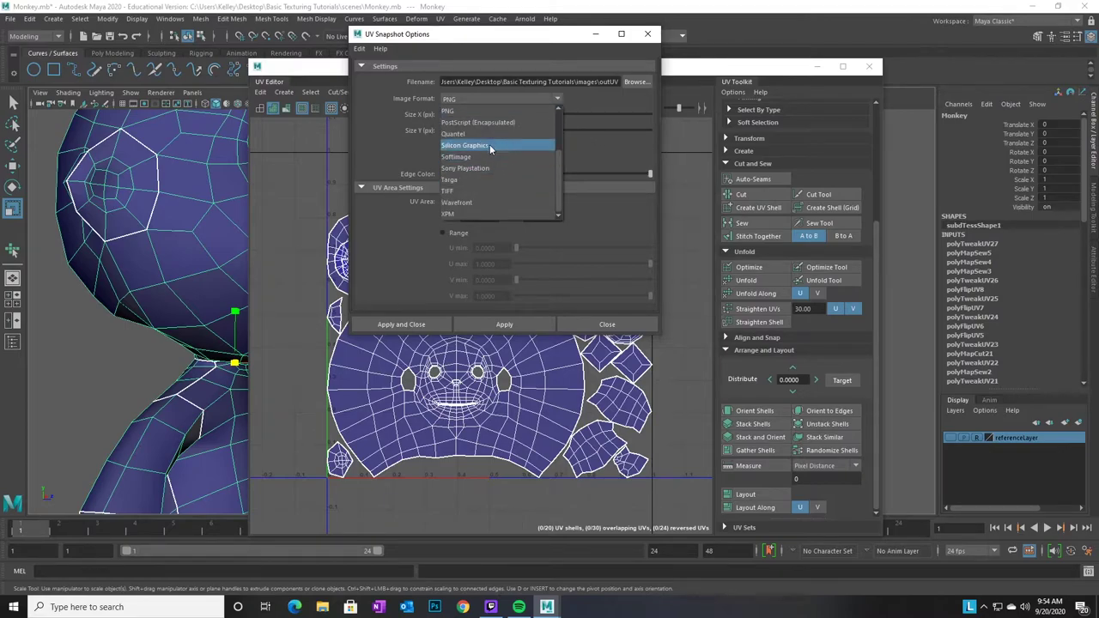
pyautogui.scroll(2, 461, 172)
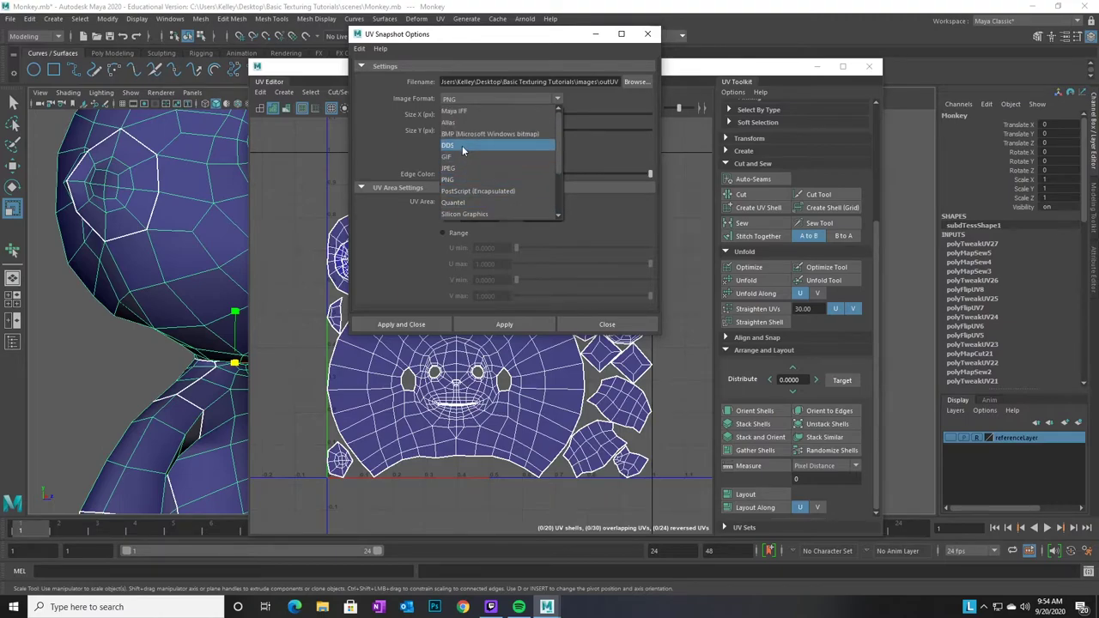
pyautogui.click(463, 181)
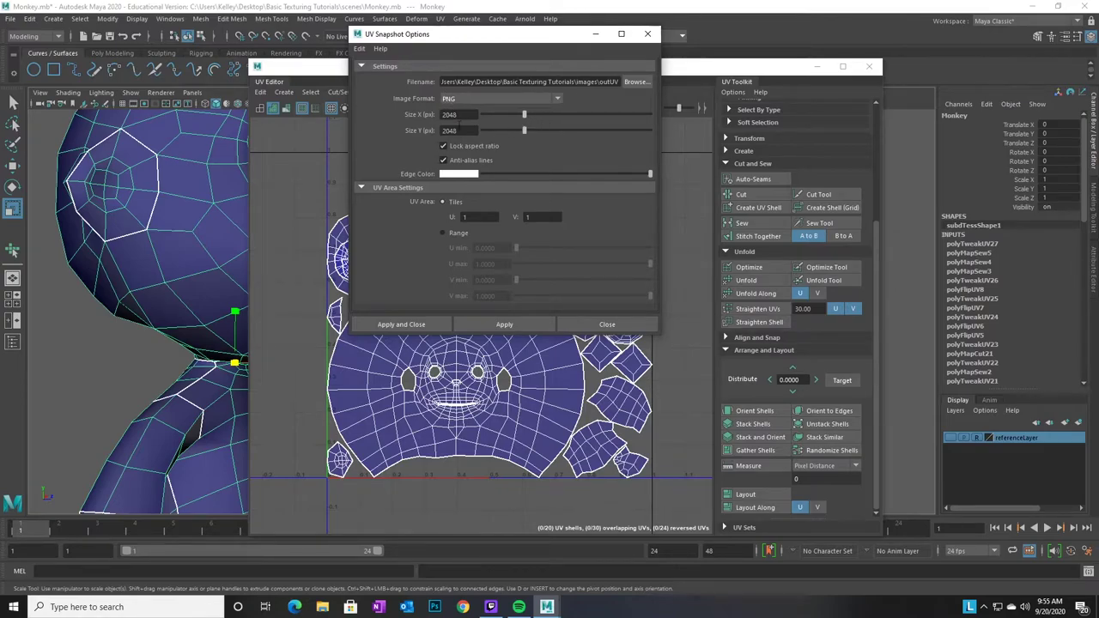
pyautogui.click(412, 326)
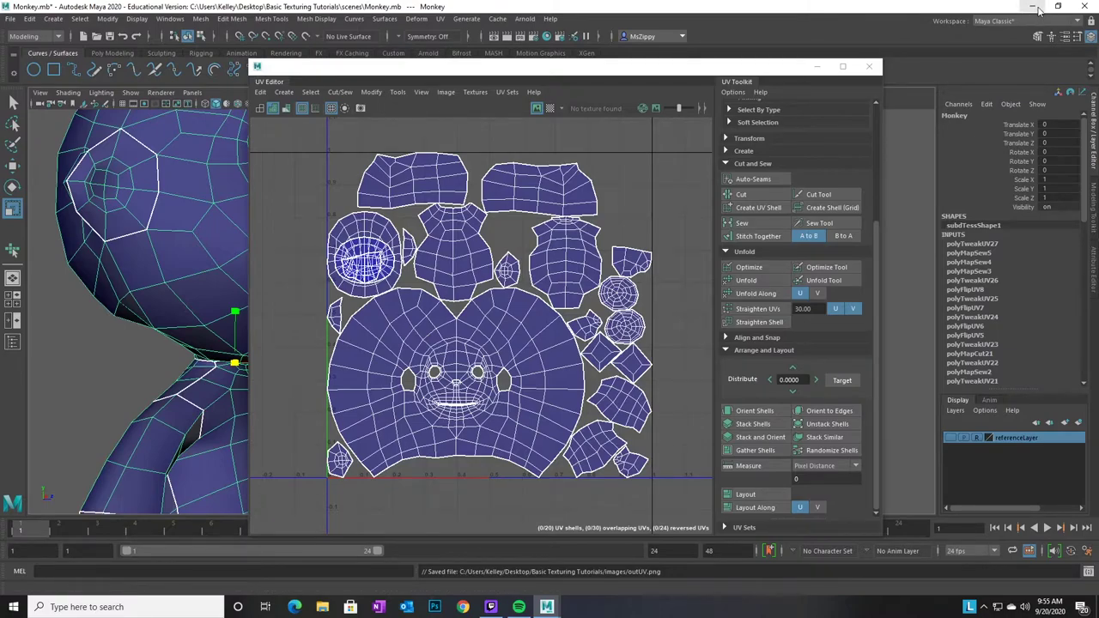
# Save the scene under the new name Monkey3.mb in the project's scenes folder
pyautogui.click(10, 21)
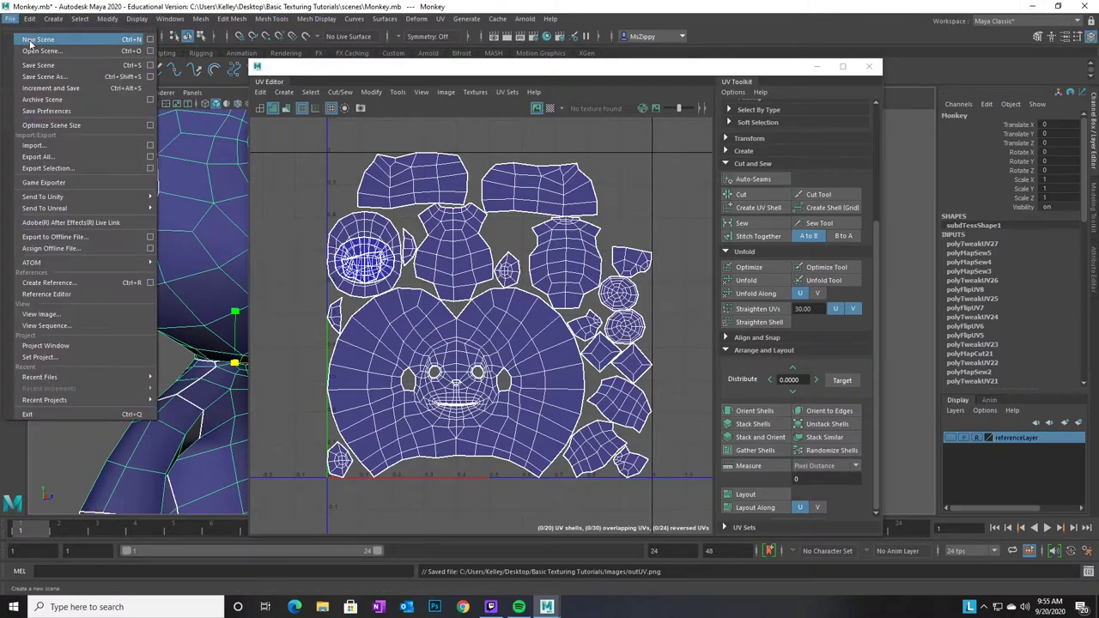
pyautogui.click(45, 79)
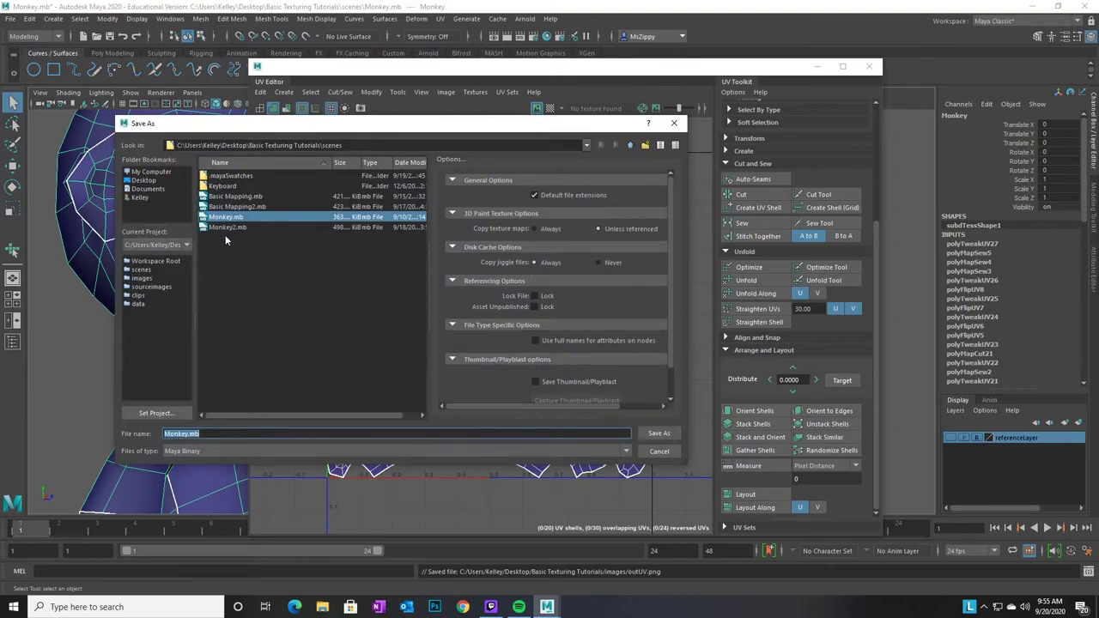
pyautogui.click(221, 227)
pyautogui.click(192, 435)
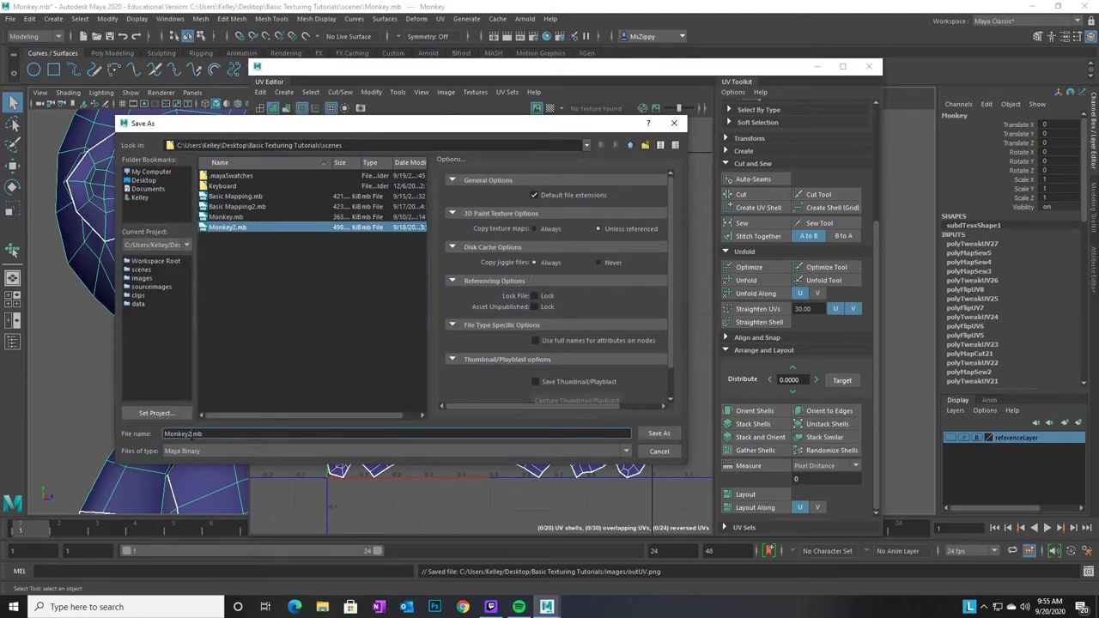
pyautogui.press('BackSpace')
pyautogui.write('3')
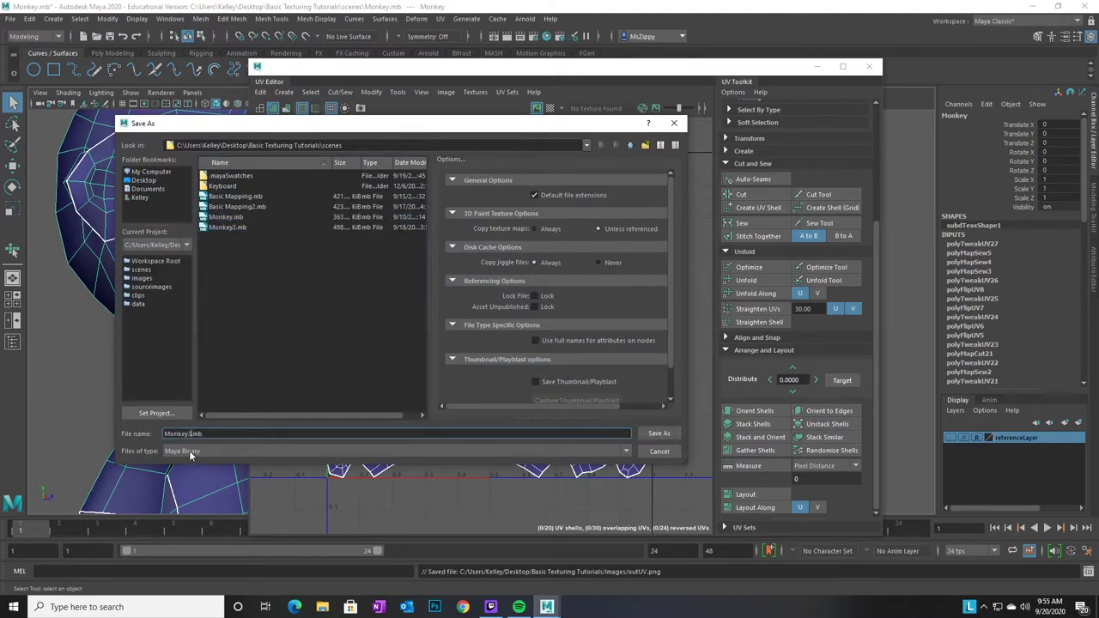
pyautogui.click(659, 433)
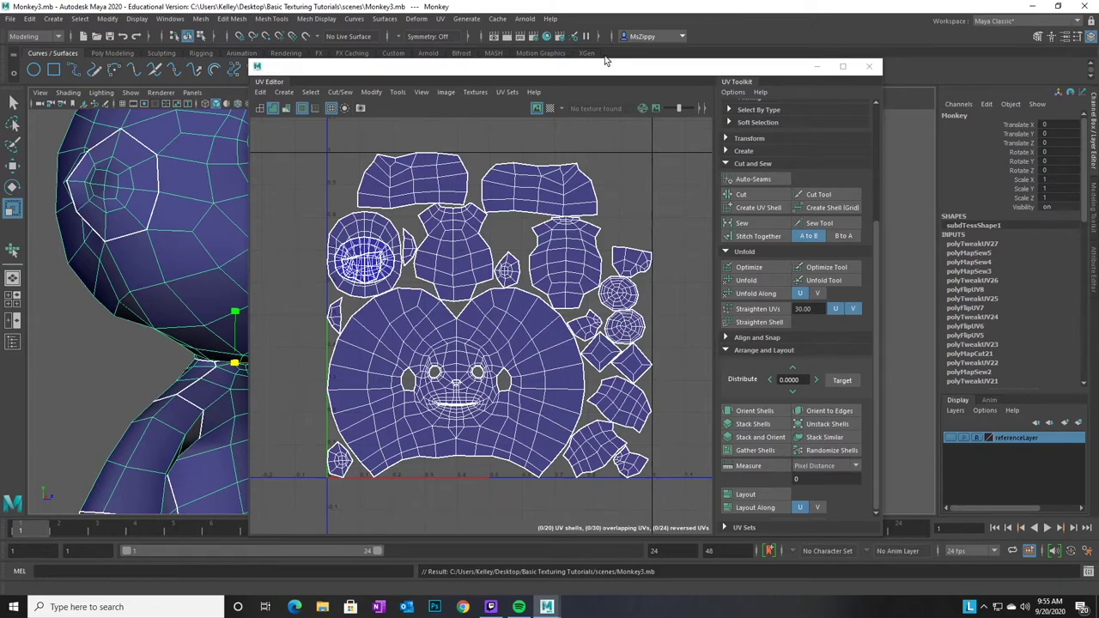
# Close the UV Editor and bring the whole monkey into view
pyautogui.moveTo(606, 72); pyautogui.dragTo(557, 67)
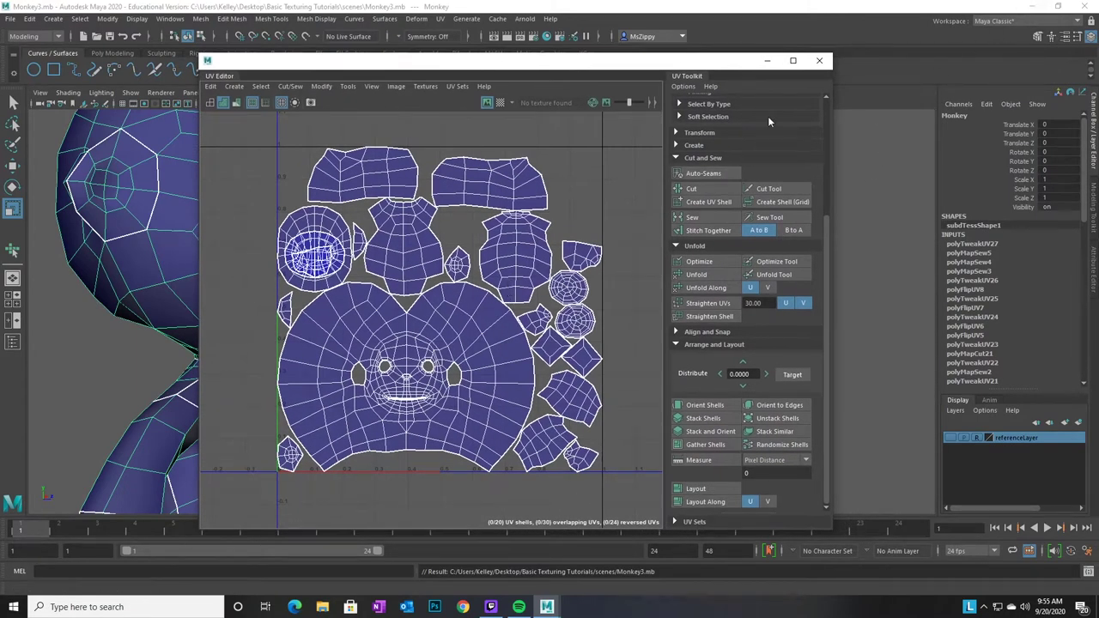
pyautogui.click(819, 66)
pyautogui.keyDown('alt'); pyautogui.moveTo(651, 423); pyautogui.dragTo(536, 414, button='right'); pyautogui.keyUp('alt')
pyautogui.keyDown('alt'); pyautogui.moveTo(536, 414); pyautogui.dragTo(625, 405); pyautogui.keyUp('alt')
# Switch to Adobe Photoshop CC 2017 and open outUV.png from the images folder of Basic Texturing Tutorials on the Desktop
pyautogui.click(175, 608)
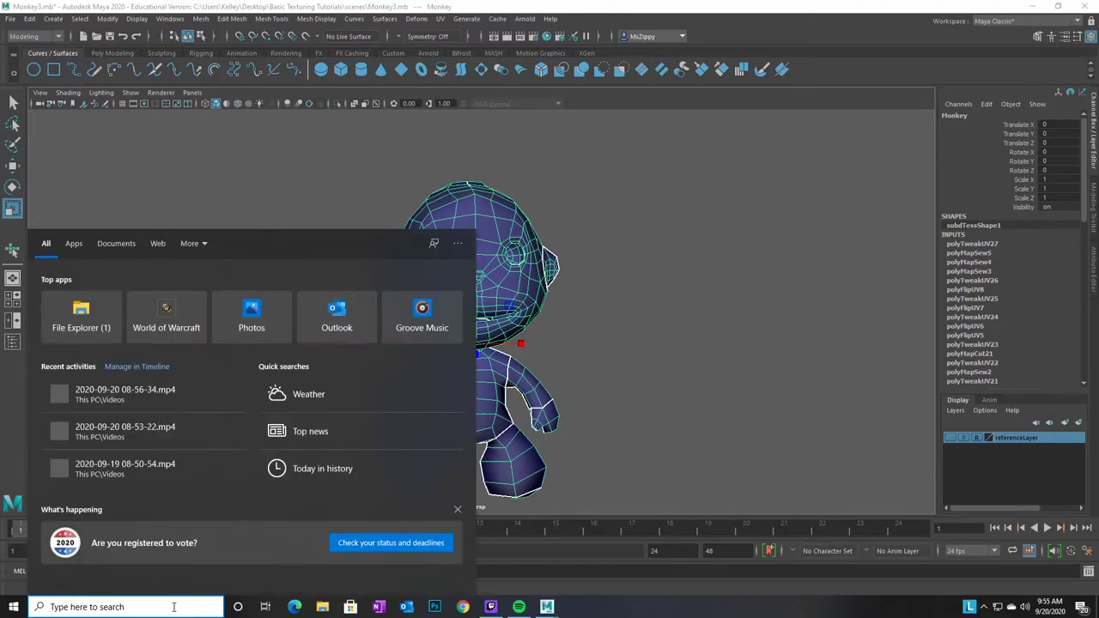
pyautogui.write('pho')
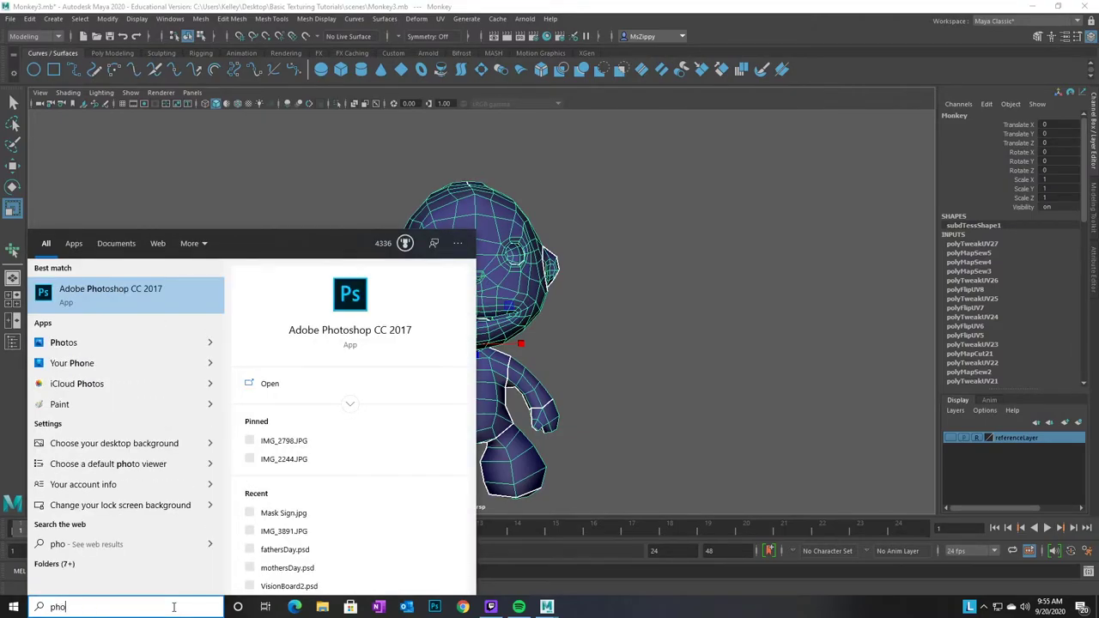
pyautogui.click(120, 300)
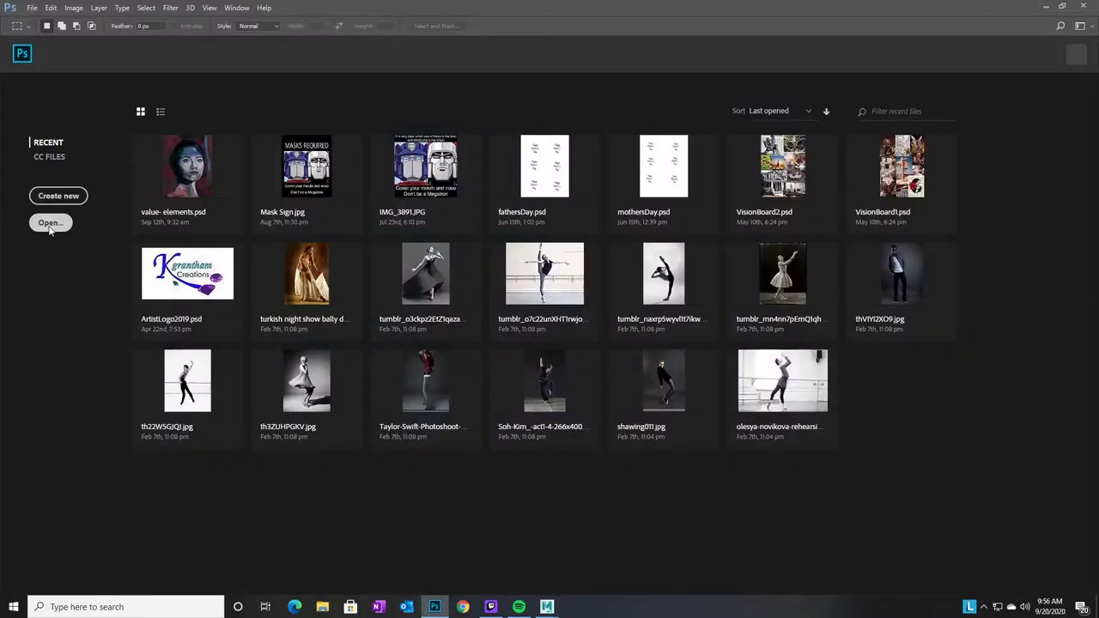
pyautogui.click(50, 225)
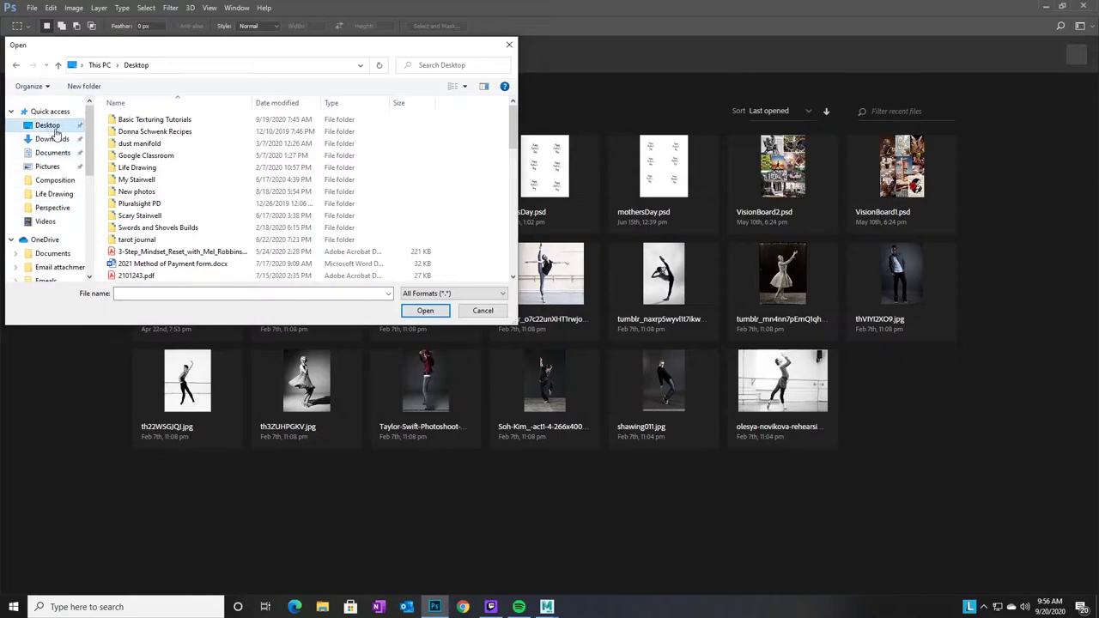
pyautogui.doubleClick(155, 120)
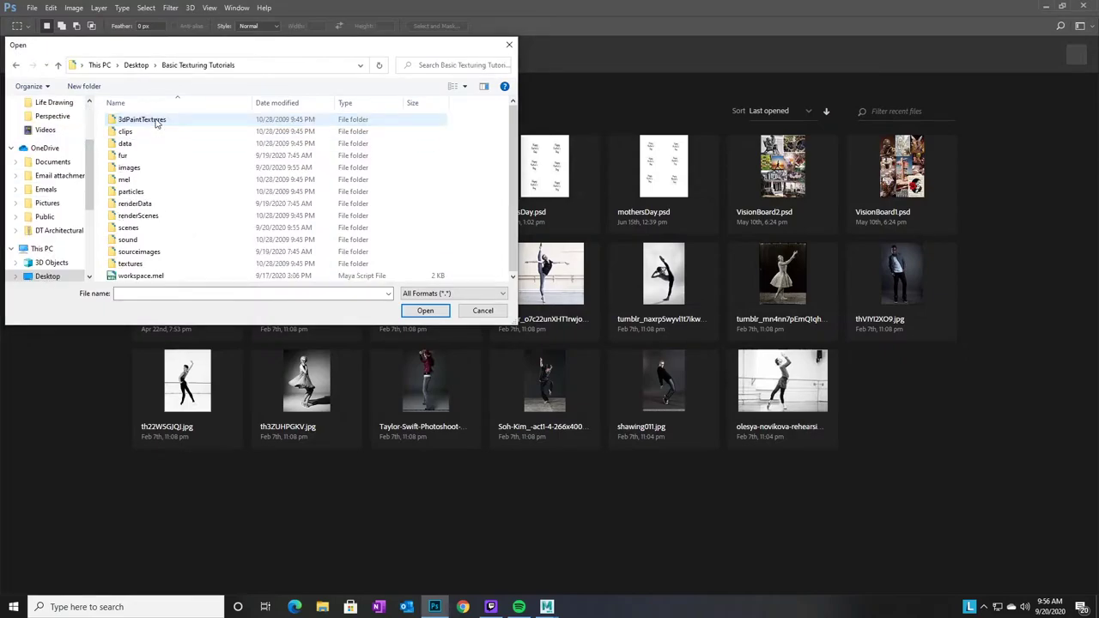
pyautogui.doubleClick(137, 168)
pyautogui.click(203, 138)
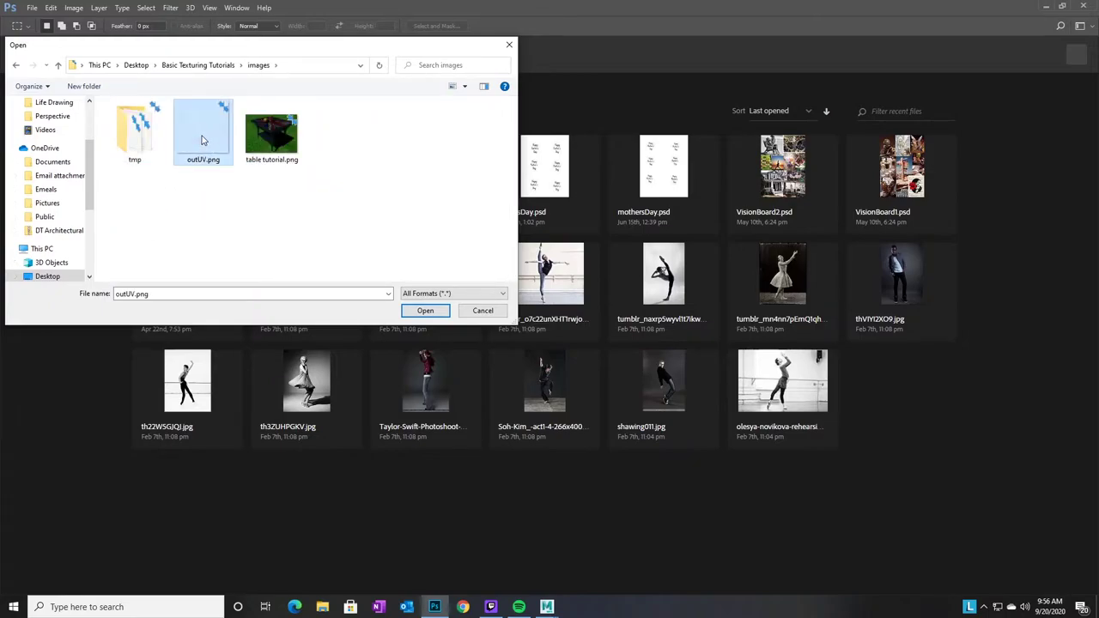
pyautogui.click(423, 311)
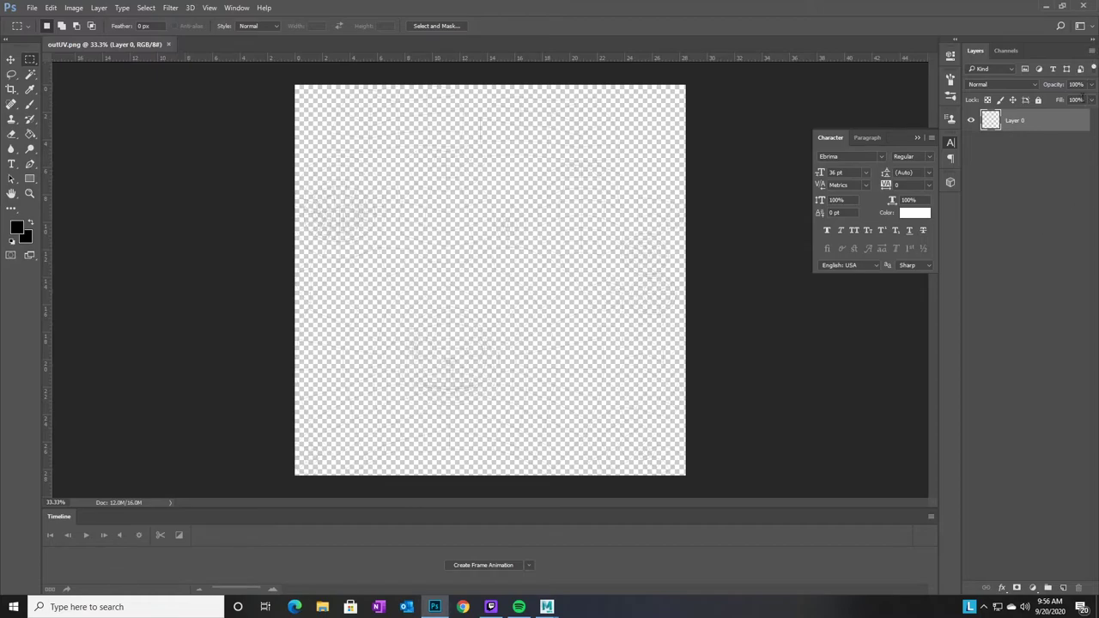
# Add a new layer beneath the UV wireframe layer and fill it with black at 100% opacity
pyautogui.click(1092, 51)
pyautogui.click(1074, 54)
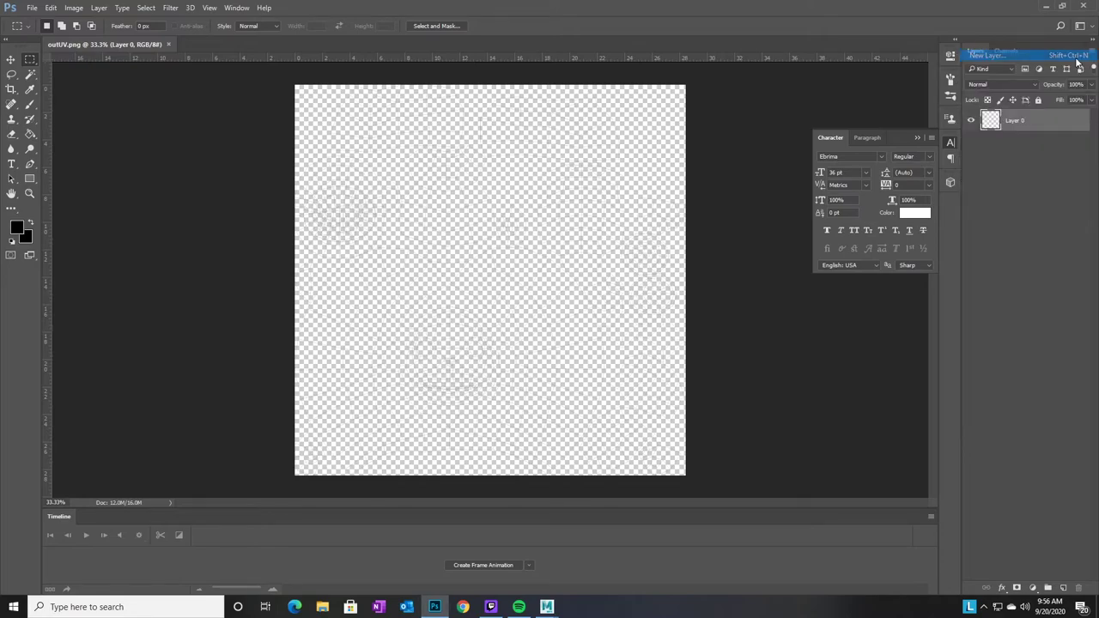
pyautogui.click(658, 191)
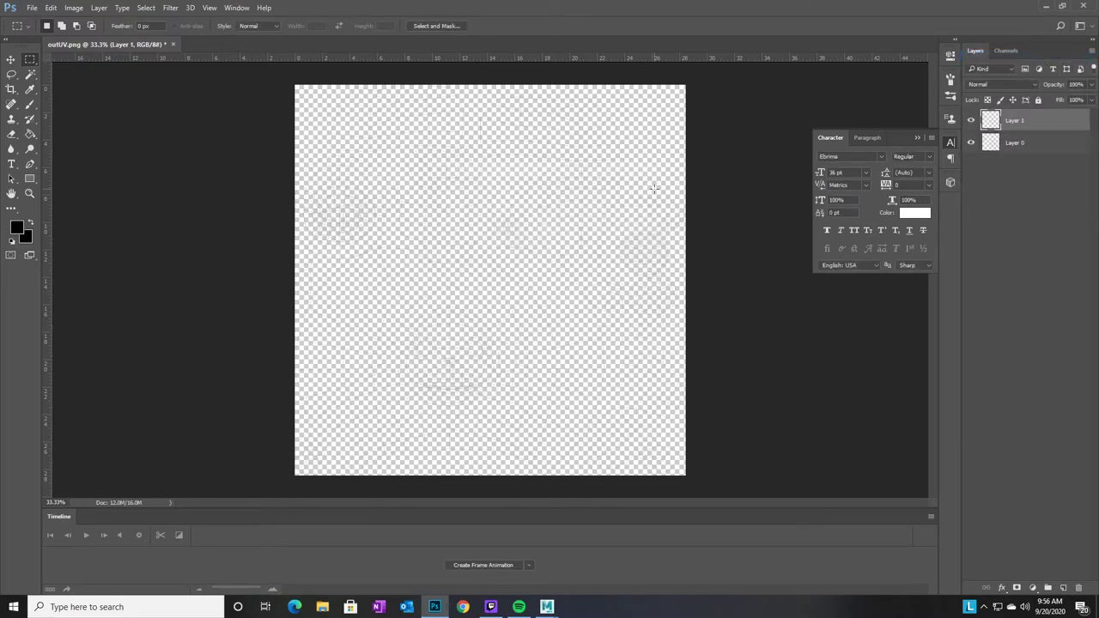
pyautogui.moveTo(1014, 124); pyautogui.dragTo(1022, 191)
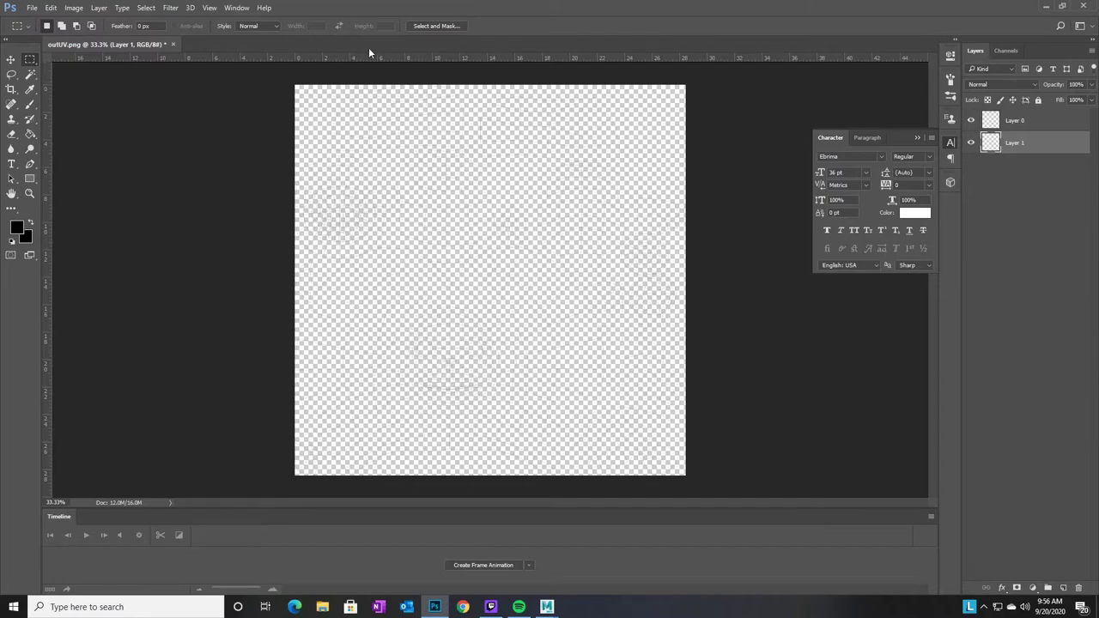
pyautogui.click(52, 9)
pyautogui.click(59, 180)
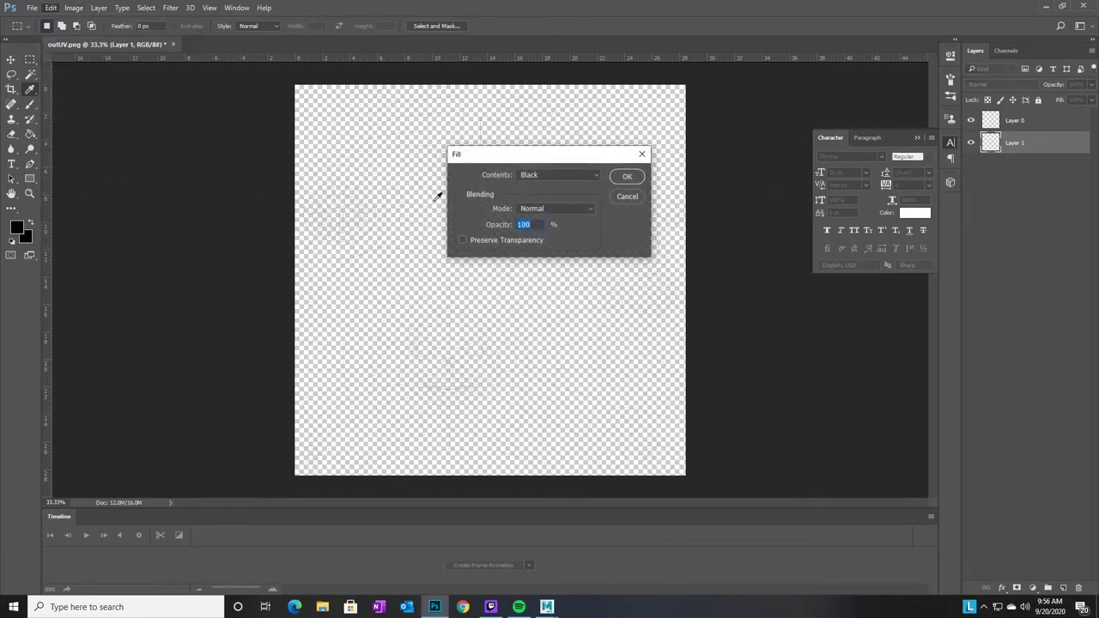
pyautogui.click(625, 178)
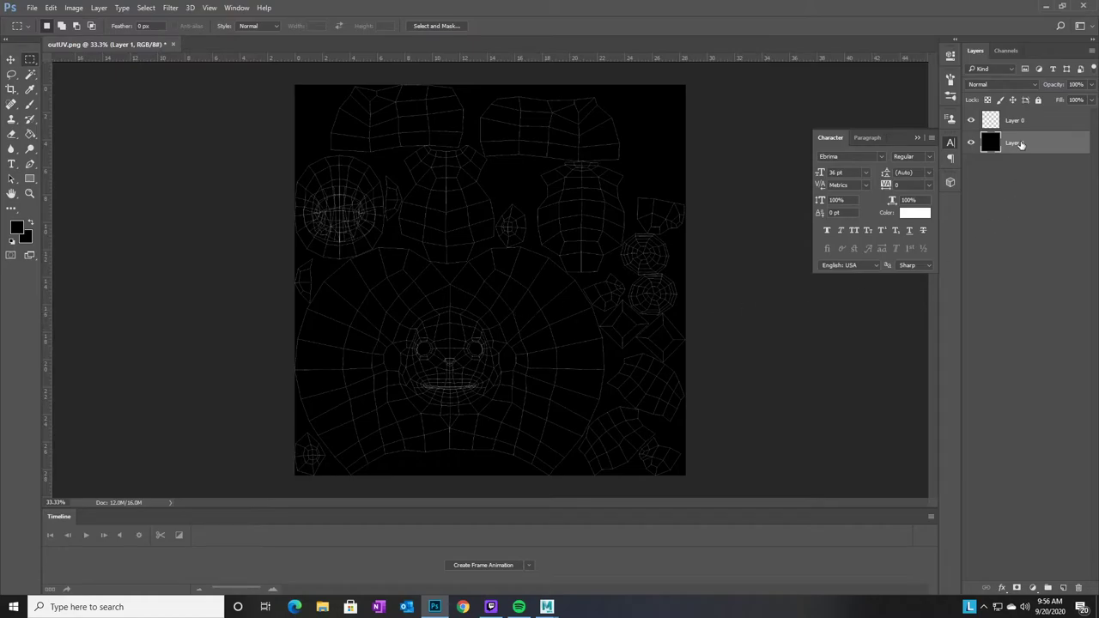
# Rename the black layer to background and the wireframe layer to UVs
pyautogui.doubleClick(1021, 145)
pyautogui.click(1022, 123)
pyautogui.press('v')
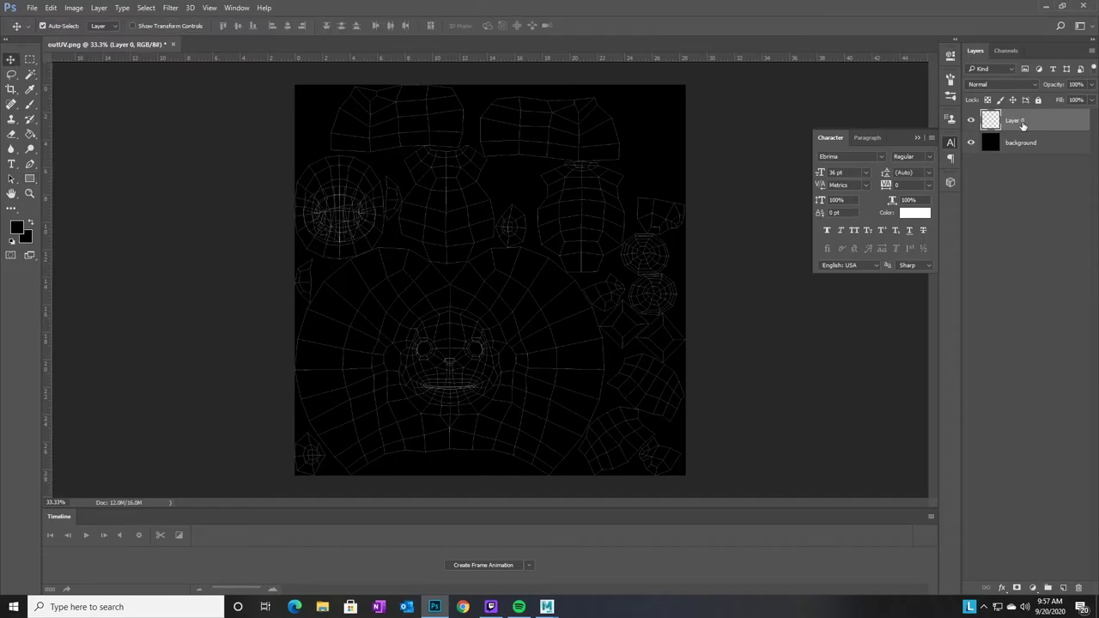
pyautogui.press('s')
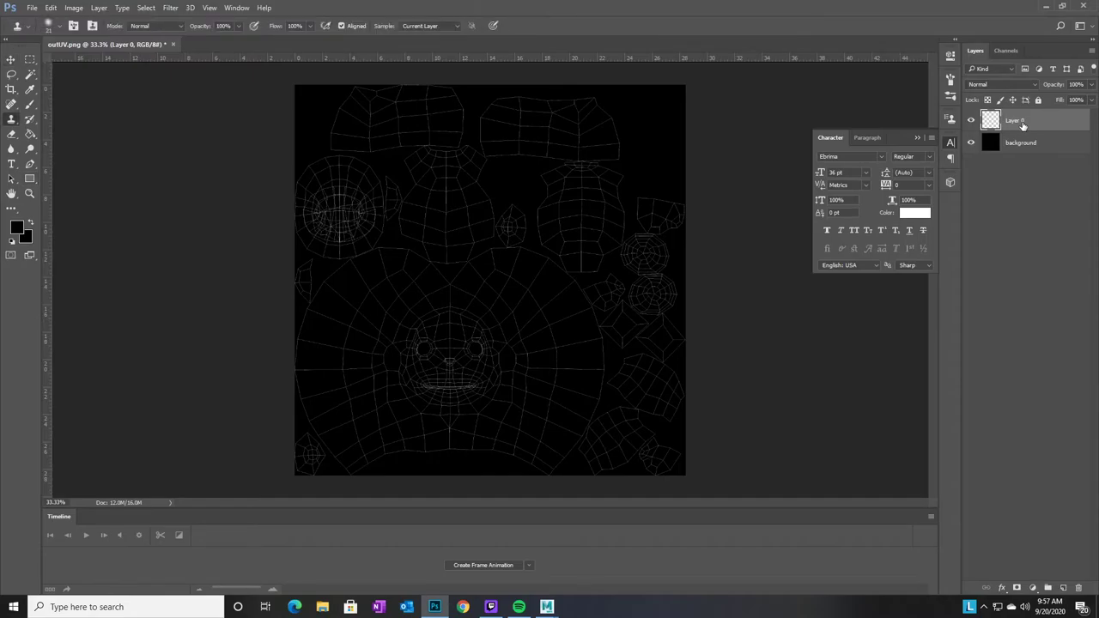
pyautogui.doubleClick(1017, 122)
pyautogui.write('UVs')
pyautogui.press('Return')
# Add a new layer named fur above the UVs layer
pyautogui.click(1092, 52)
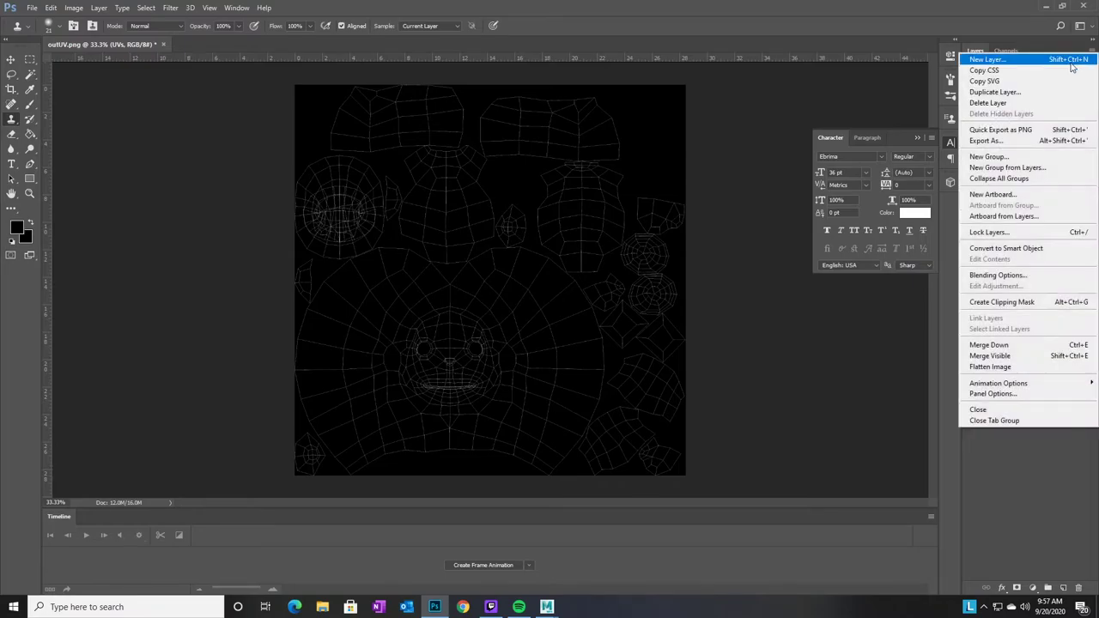
pyautogui.click(1072, 61)
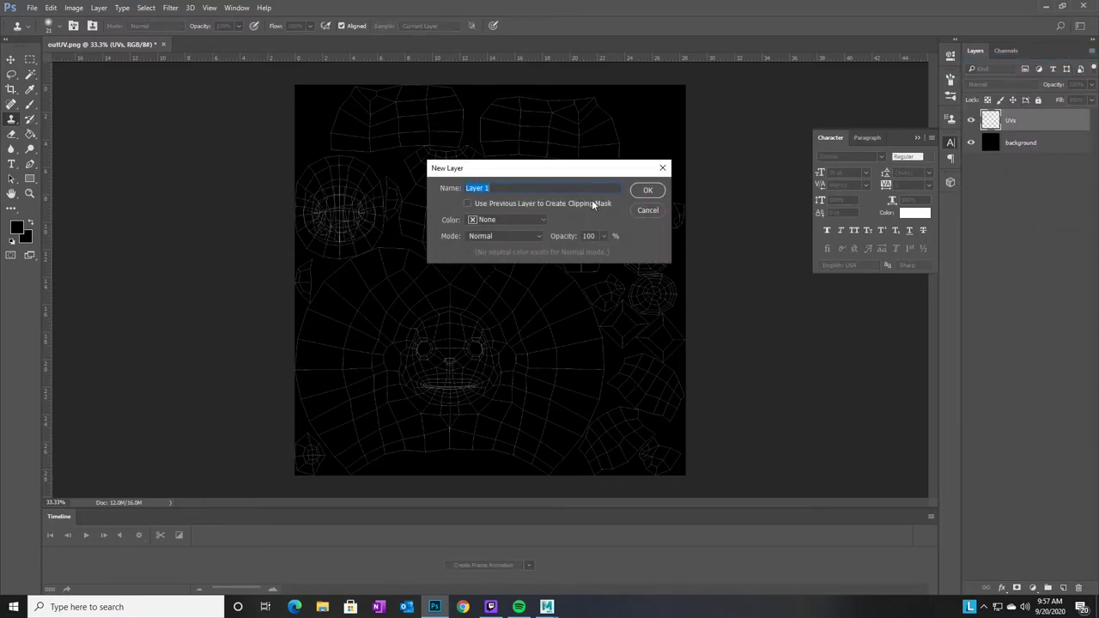
pyautogui.write('fur')
pyautogui.press('Return')
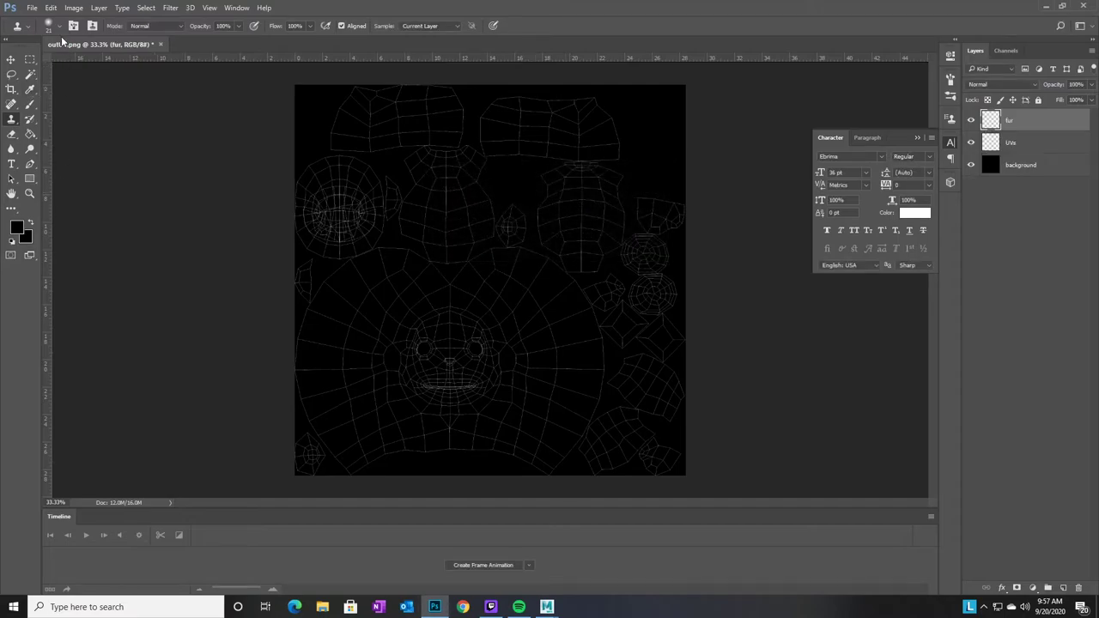
# Set the foreground color to a dark brown, about #49290c
pyautogui.click(50, 7)
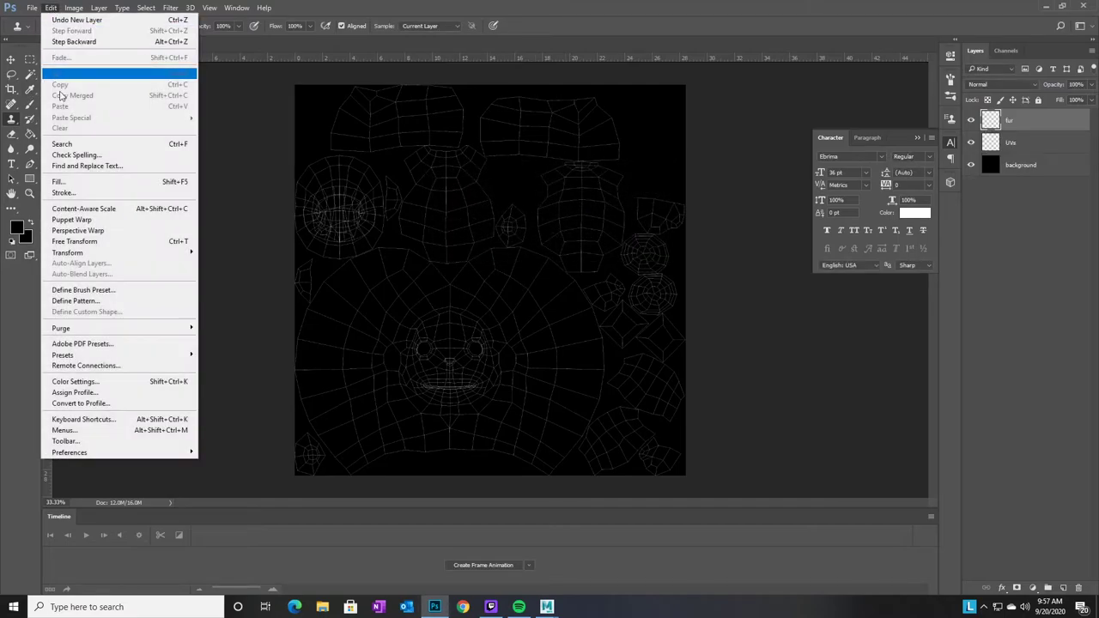
pyautogui.click(215, 161)
pyautogui.click(21, 230)
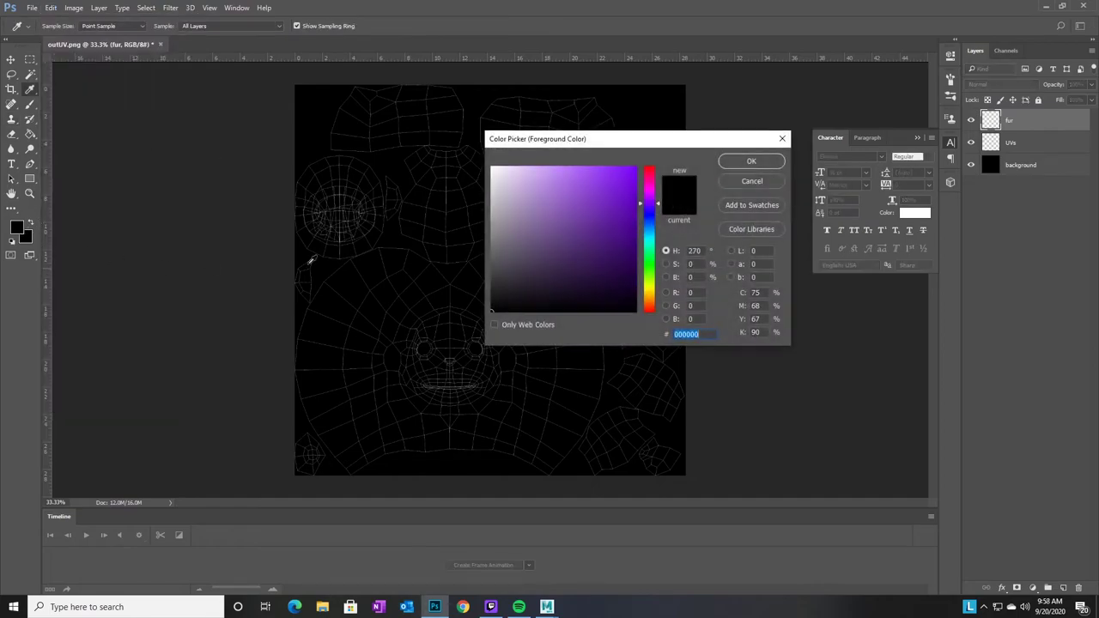
pyautogui.moveTo(657, 206); pyautogui.dragTo(656, 298)
pyautogui.click(601, 260)
pyautogui.moveTo(601, 260); pyautogui.dragTo(612, 270)
pyautogui.moveTo(658, 299); pyautogui.dragTo(660, 306)
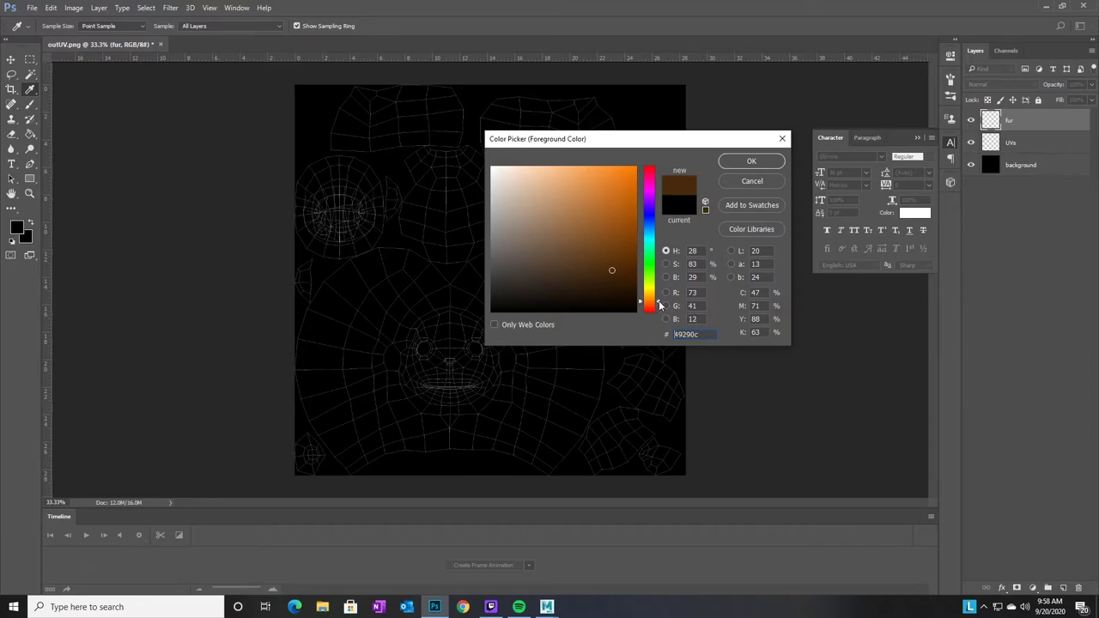
pyautogui.click(751, 162)
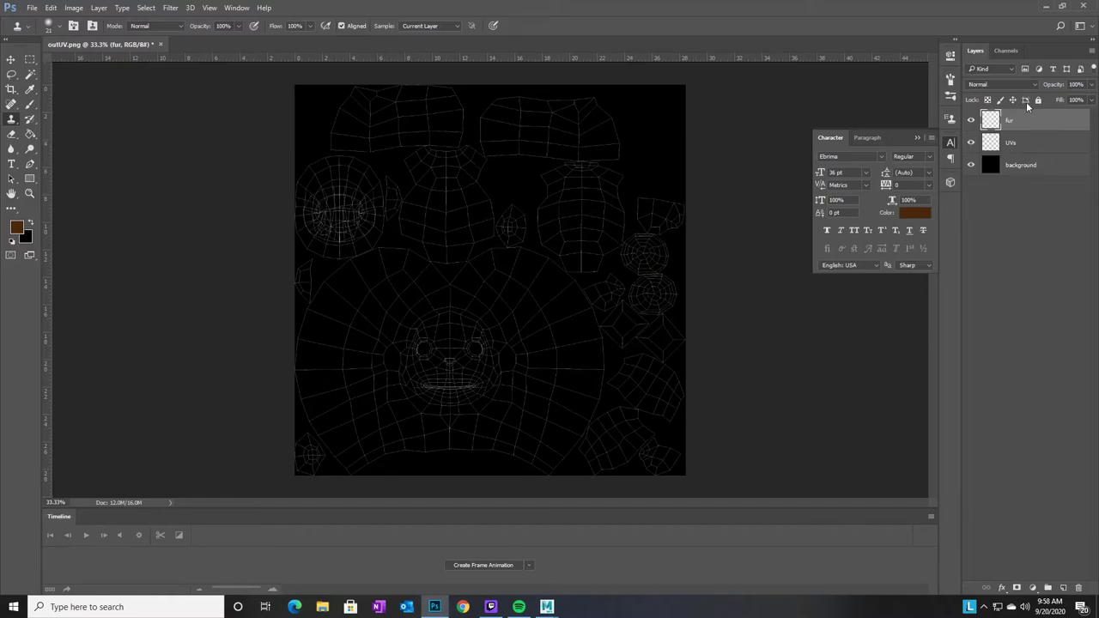
# Fill the fur layer with the foreground color
pyautogui.click(52, 9)
pyautogui.click(68, 177)
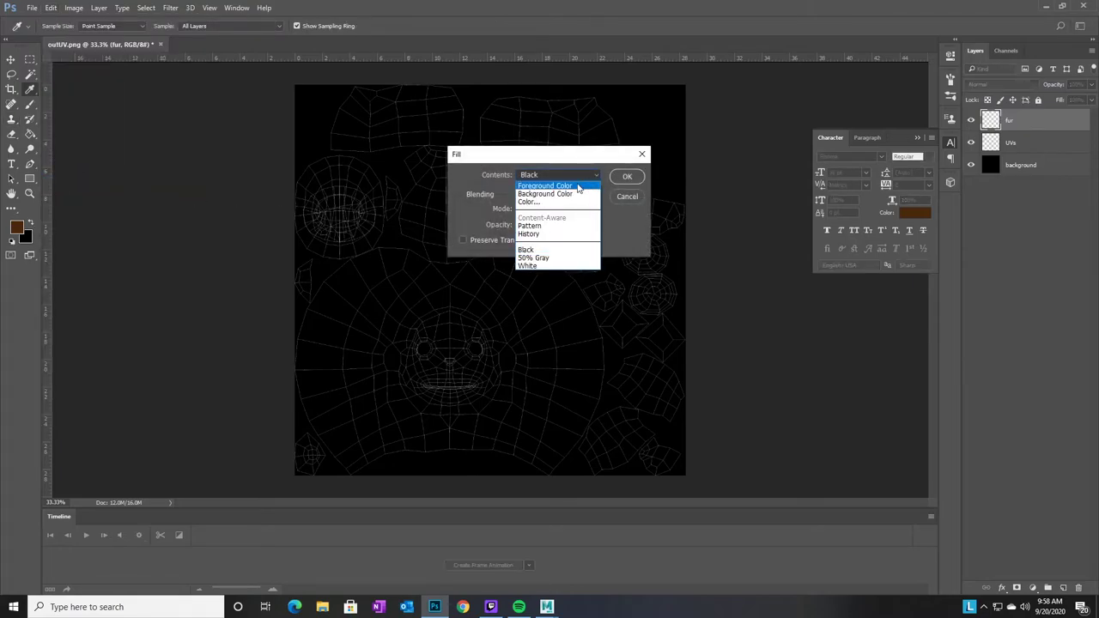
pyautogui.click(577, 191)
pyautogui.click(628, 177)
pyautogui.press('s')
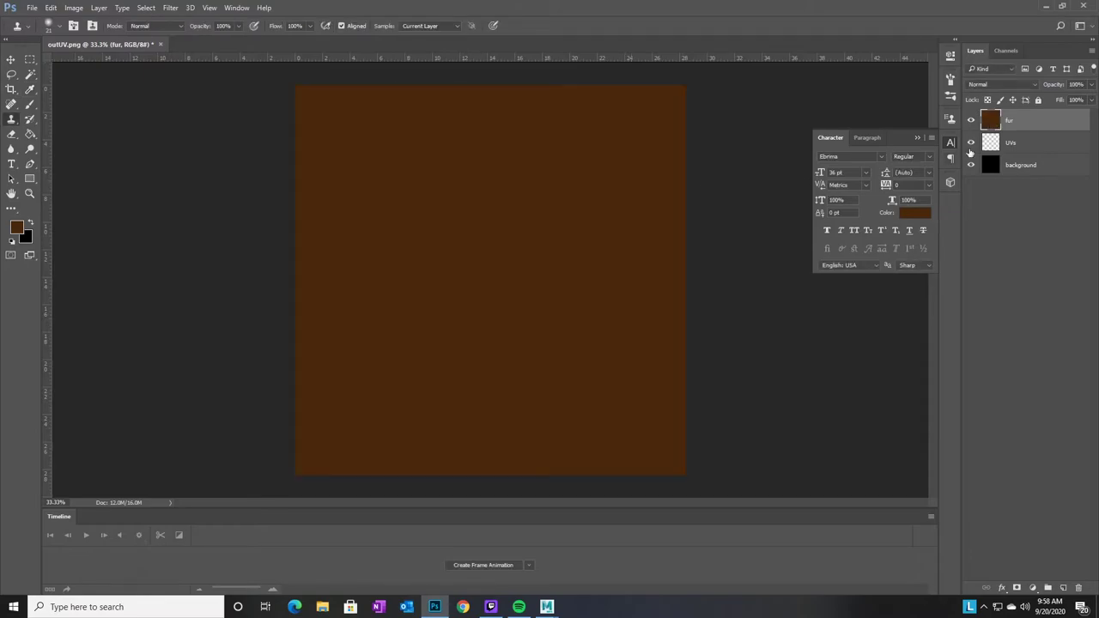
# Move the fur layer below the UVs layer and add a new layer named skin above the fur
pyautogui.moveTo(1016, 121); pyautogui.dragTo(1027, 145)
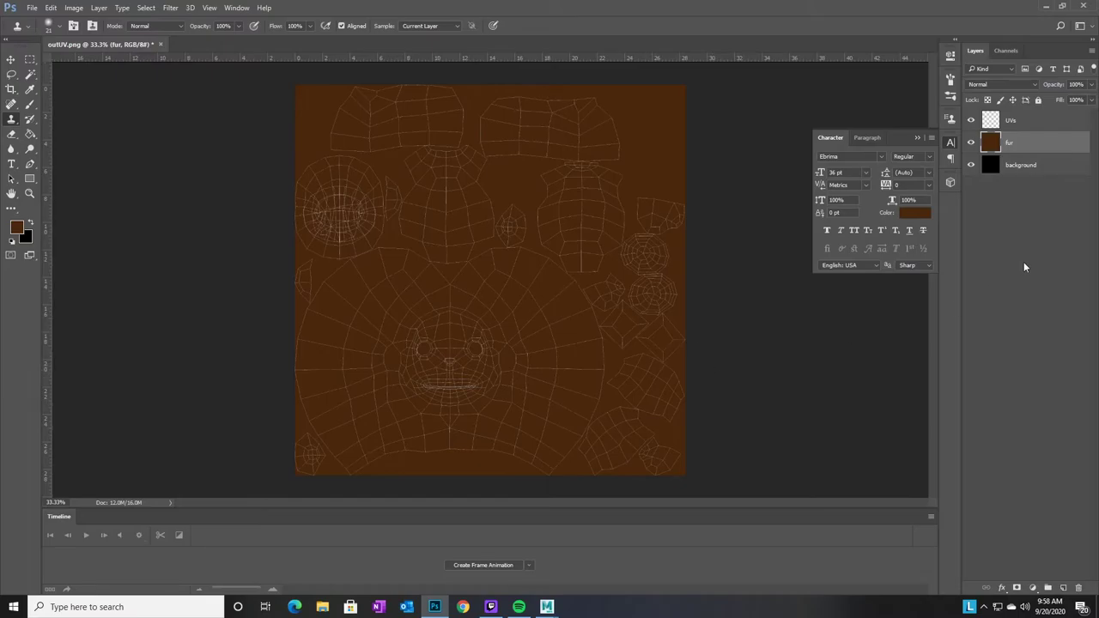
pyautogui.click(1093, 51)
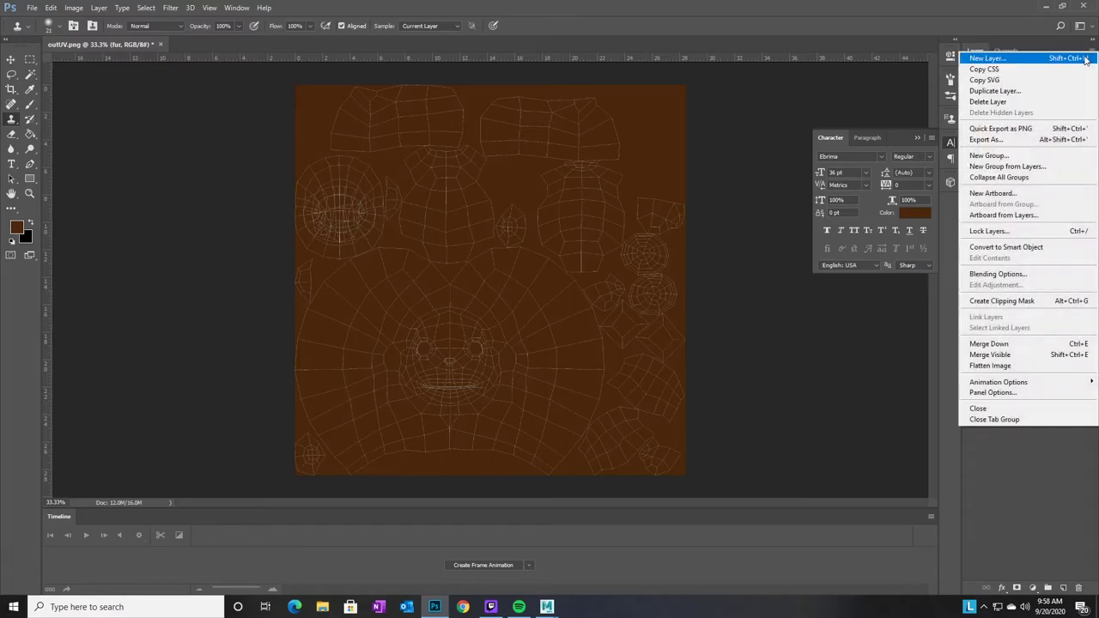
pyautogui.click(1083, 58)
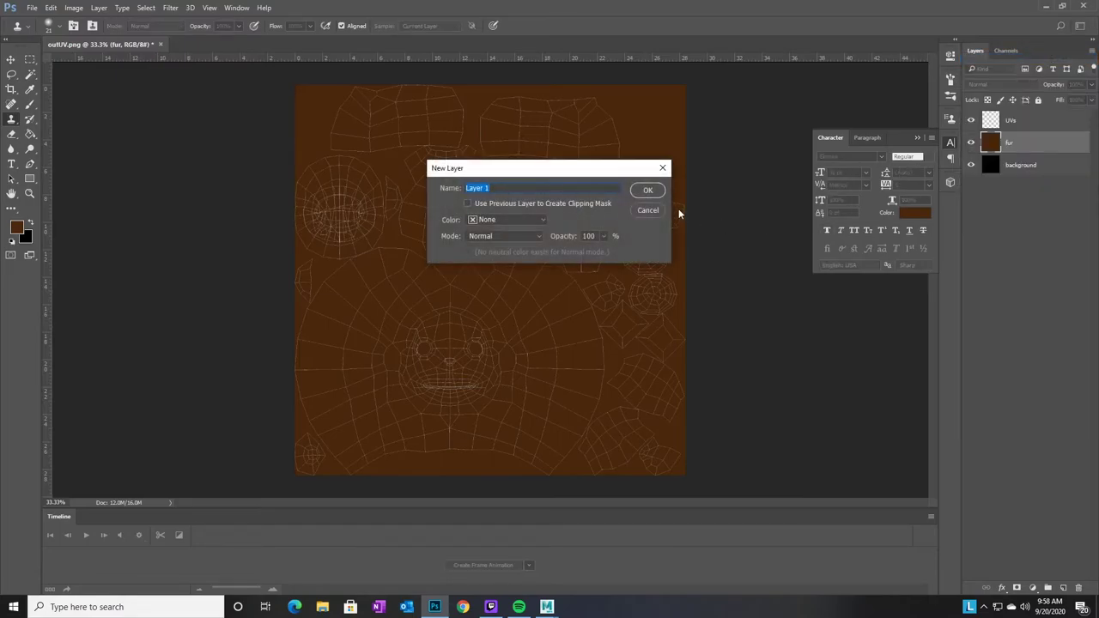
pyautogui.write('skin')
pyautogui.press('Return')
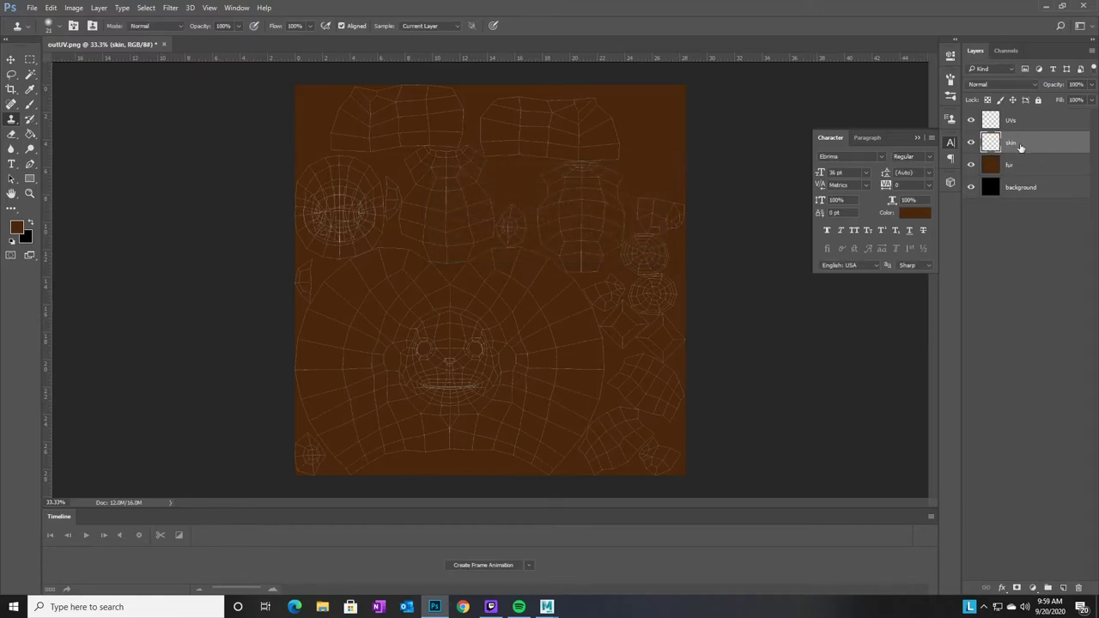
# Set the foreground color to a salmon pink, #ec988f
pyautogui.click(18, 226)
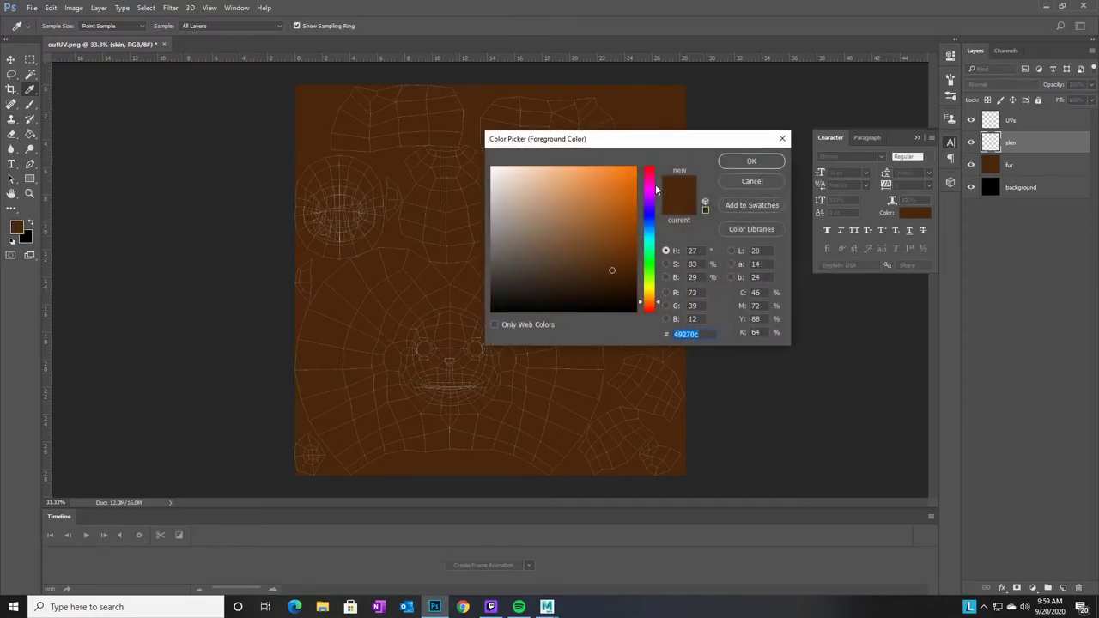
pyautogui.click(656, 188)
pyautogui.moveTo(659, 184); pyautogui.dragTo(659, 178)
pyautogui.moveTo(569, 208); pyautogui.dragTo(548, 177)
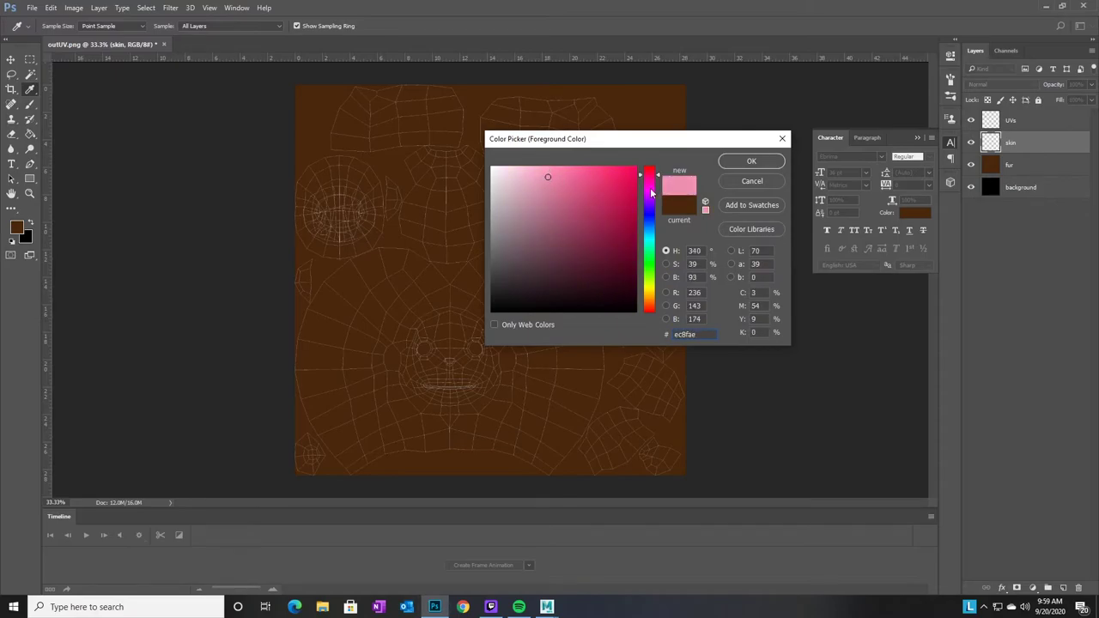
pyautogui.moveTo(652, 311); pyautogui.dragTo(650, 314)
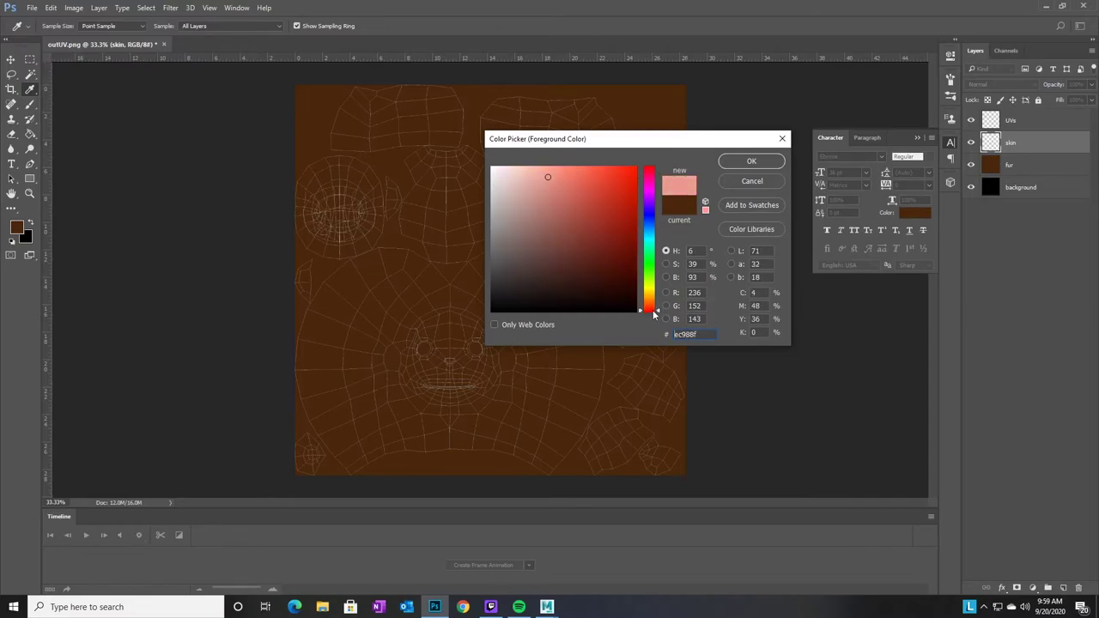
pyautogui.click(740, 163)
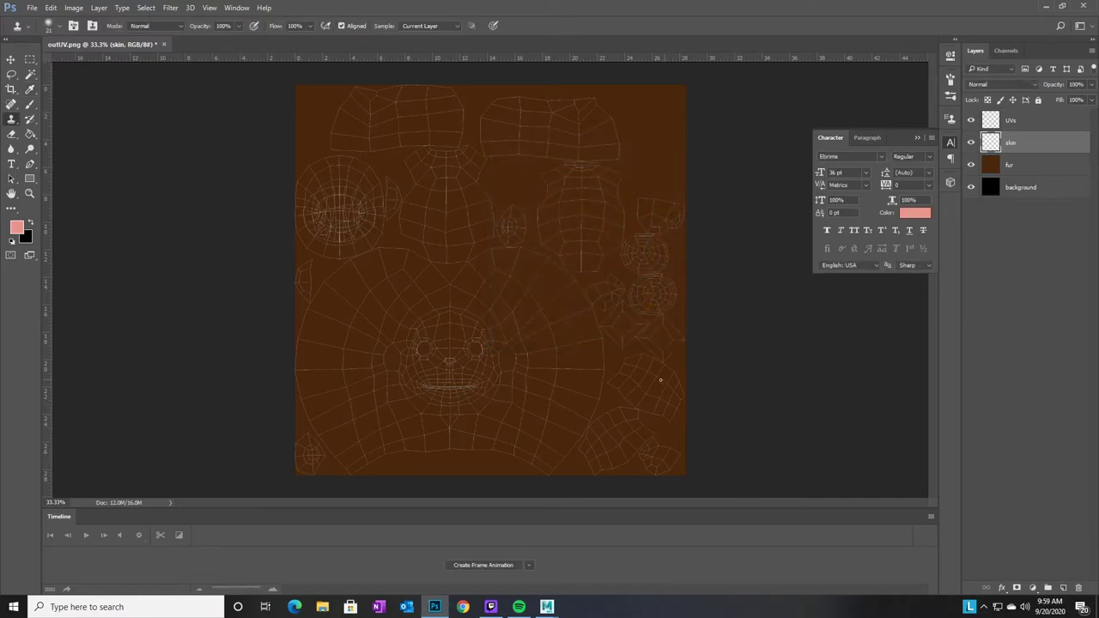
# Shift the fur layer upward and slightly to the right with the Move tool
pyautogui.hotkey('ctrl', '-')
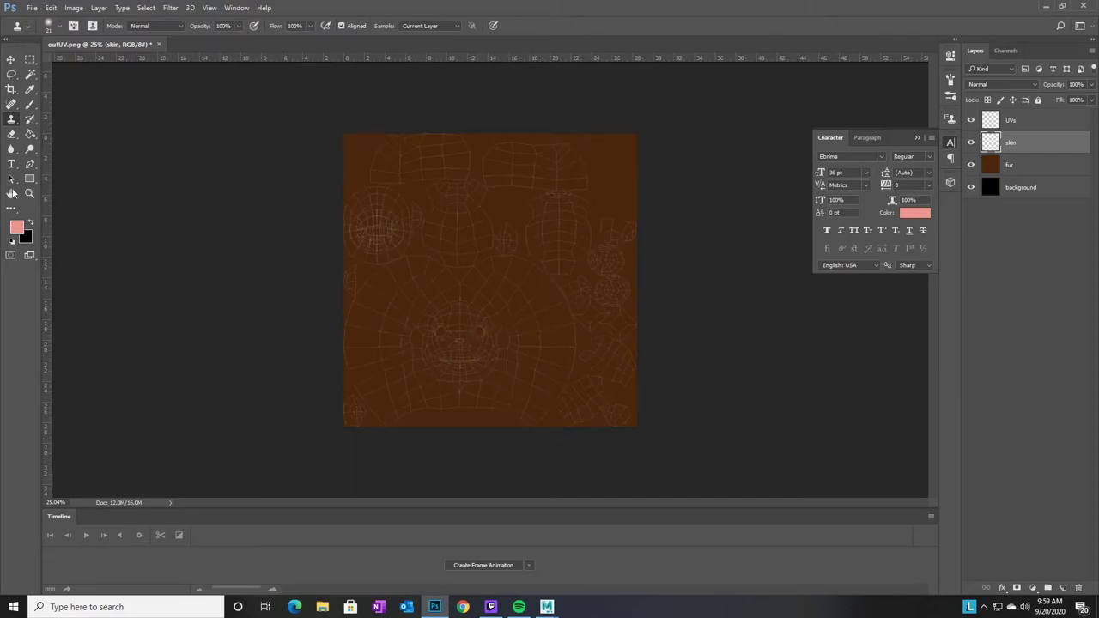
pyautogui.click(30, 193)
pyautogui.click(450, 370)
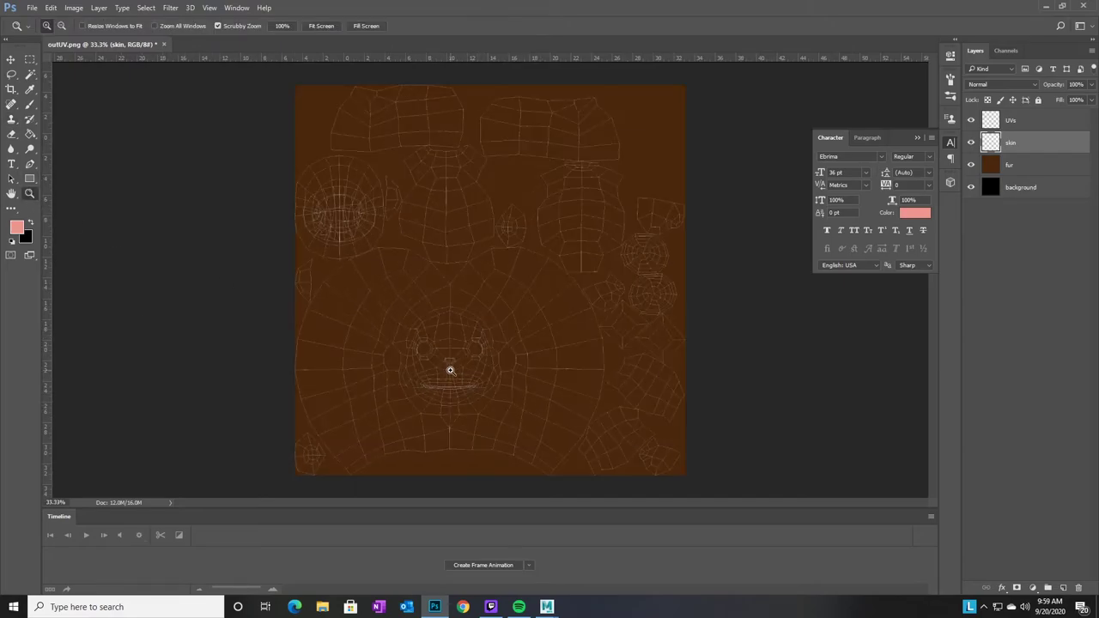
pyautogui.click(450, 370)
pyautogui.moveTo(450, 425); pyautogui.dragTo(445, 387)
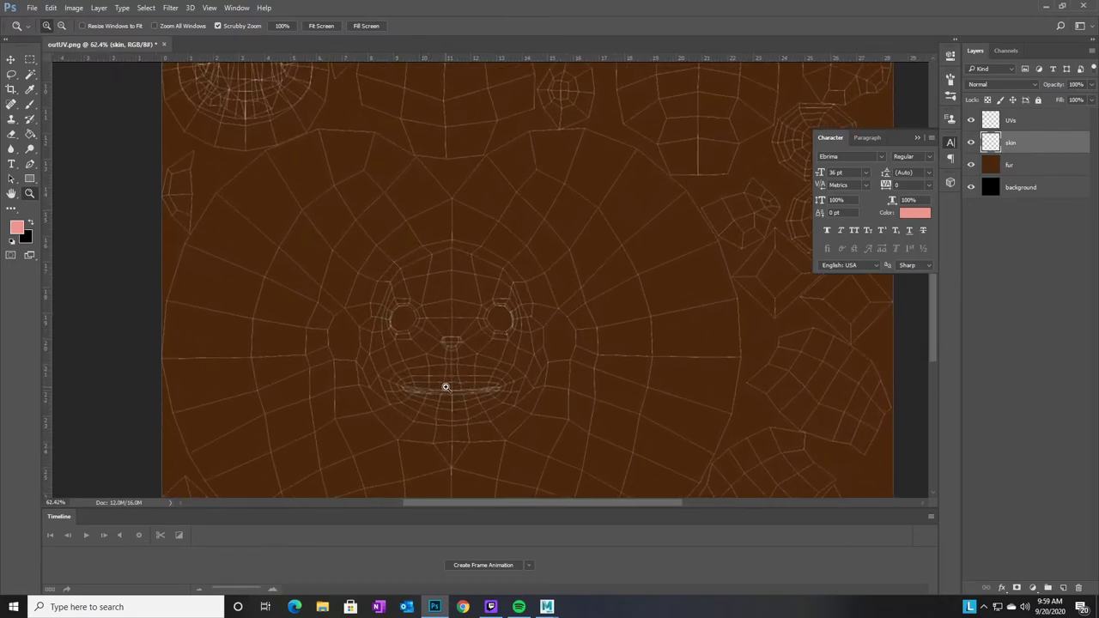
pyautogui.click(11, 60)
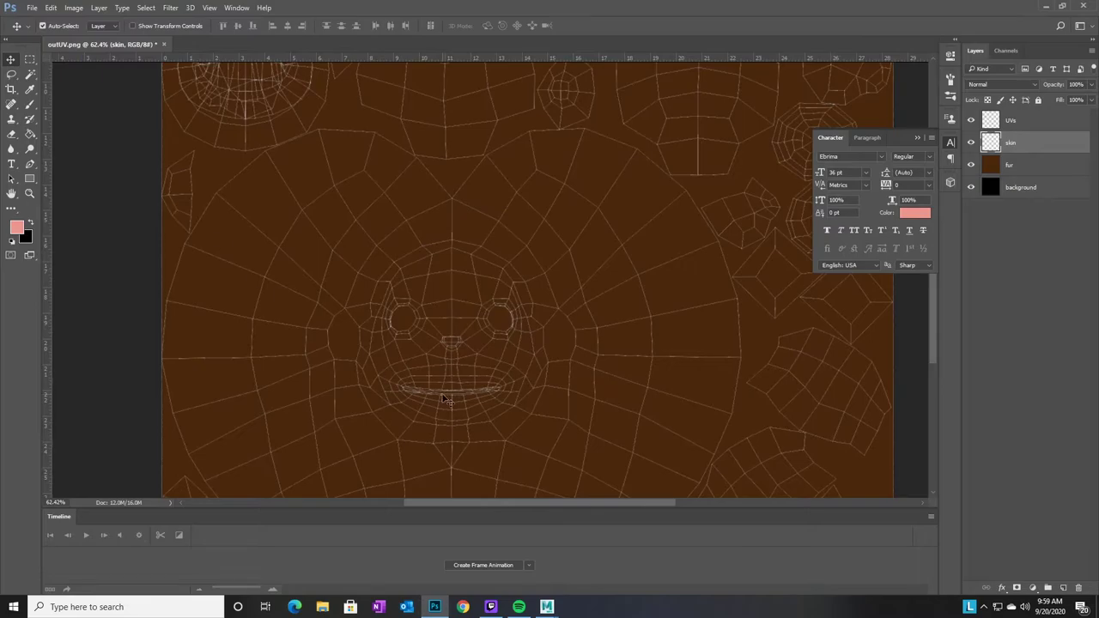
pyautogui.moveTo(450, 407)
pyautogui.mouseDown()
pyautogui.moveTo(454, 342)
pyautogui.moveTo(447, 432)
pyautogui.moveTo(443, 411)
pyautogui.mouseUp()
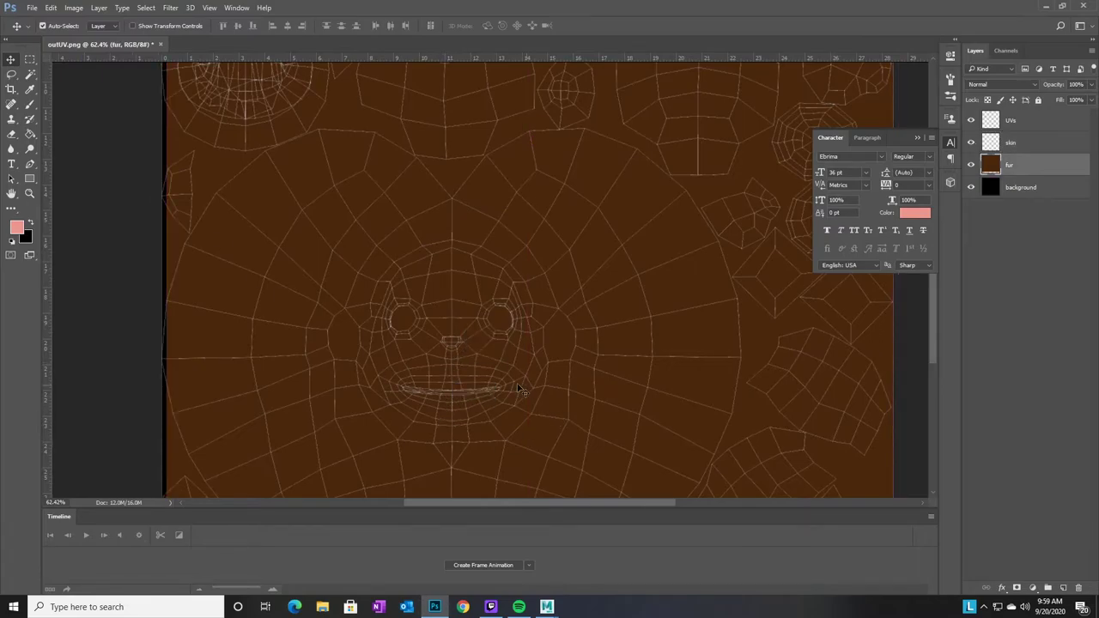
# Brush a solid pink face area on the fur layer, covering the UVs around the eyes, nose and mouth
pyautogui.click(29, 104)
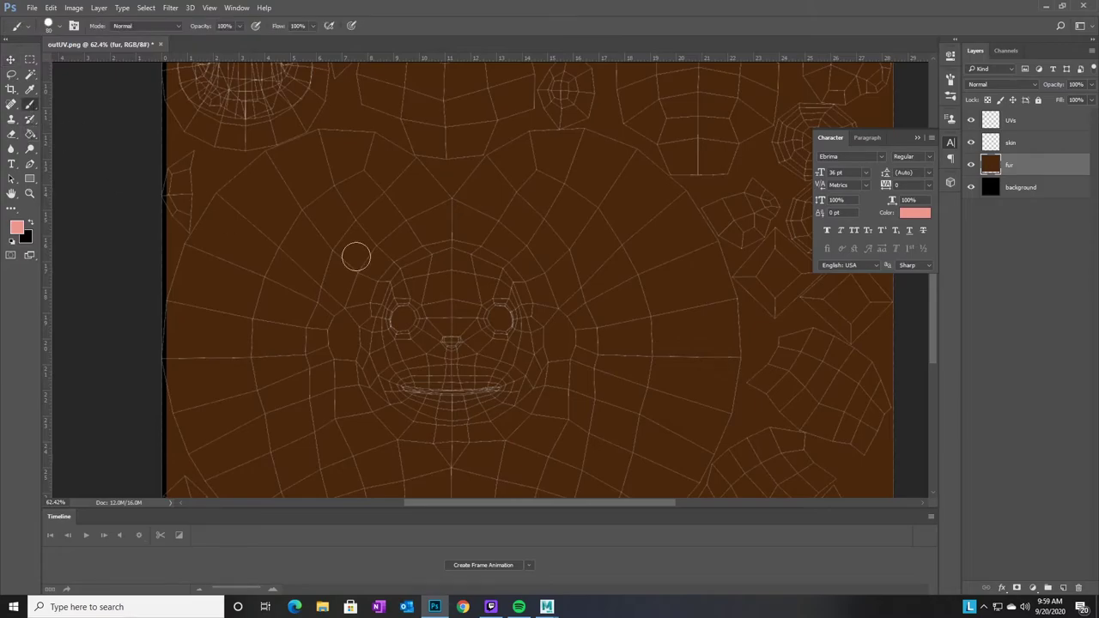
pyautogui.click(505, 308)
pyautogui.moveTo(505, 308)
pyautogui.mouseDown()
pyautogui.moveTo(495, 276)
pyautogui.moveTo(450, 255)
pyautogui.moveTo(435, 253)
pyautogui.moveTo(420, 273)
pyautogui.mouseUp()
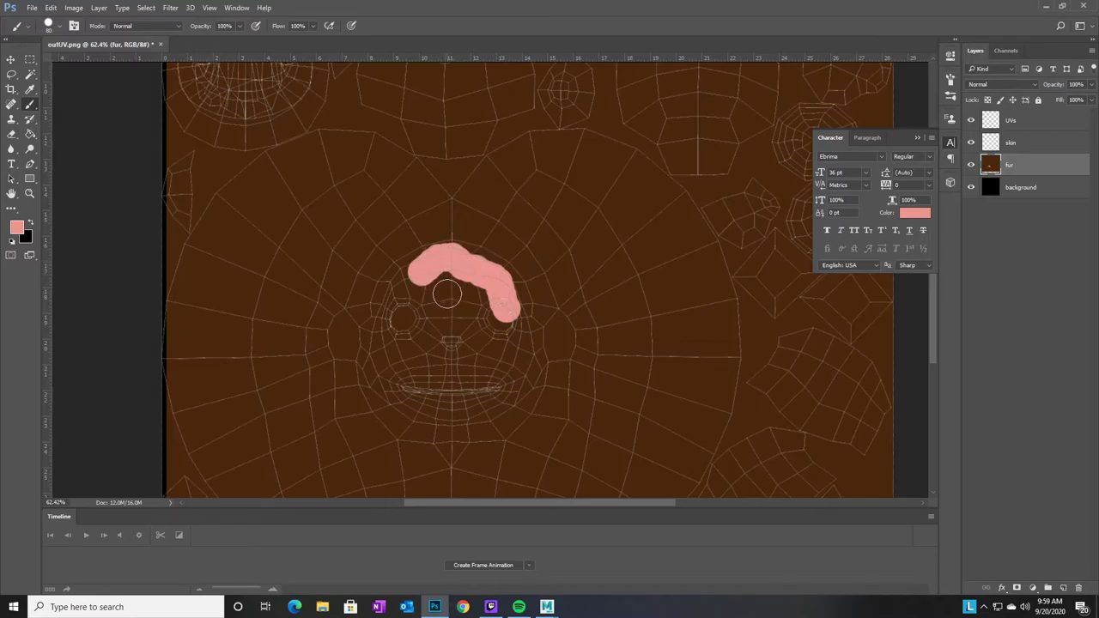
pyautogui.hotkey('ctrl', 'z')
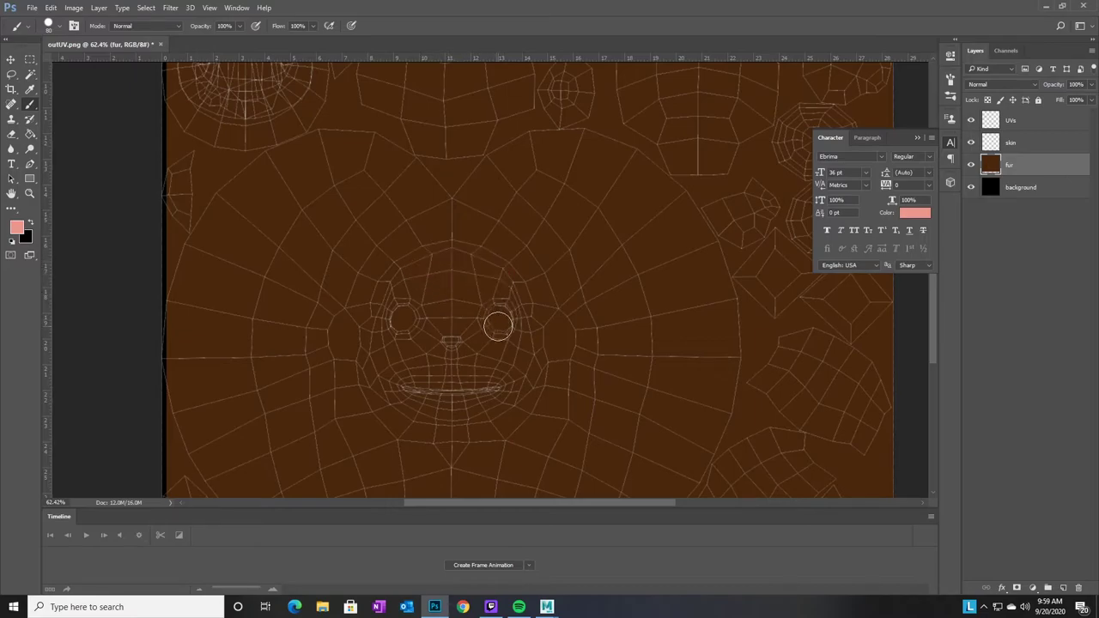
pyautogui.moveTo(513, 337)
pyautogui.mouseDown()
pyautogui.moveTo(502, 294)
pyautogui.moveTo(468, 268)
pyautogui.moveTo(406, 265)
pyautogui.moveTo(385, 361)
pyautogui.moveTo(404, 395)
pyautogui.moveTo(482, 411)
pyautogui.moveTo(527, 367)
pyautogui.moveTo(534, 346)
pyautogui.moveTo(516, 315)
pyautogui.mouseUp()
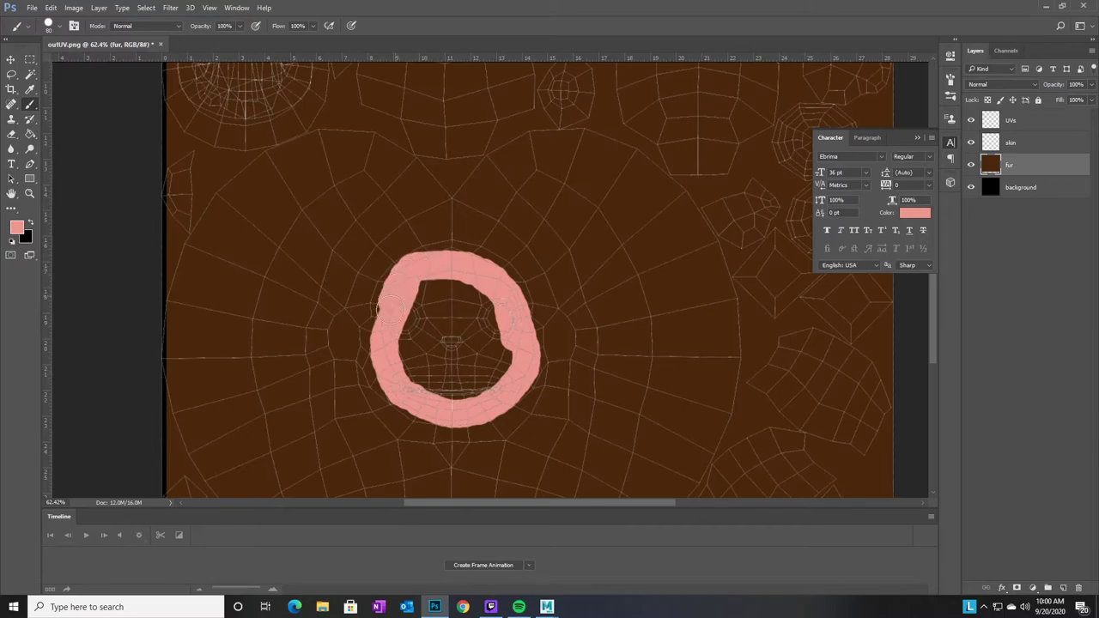
pyautogui.moveTo(389, 335)
pyautogui.mouseDown()
pyautogui.moveTo(409, 365)
pyautogui.moveTo(468, 296)
pyautogui.moveTo(498, 388)
pyautogui.moveTo(429, 384)
pyautogui.moveTo(465, 366)
pyautogui.moveTo(477, 333)
pyautogui.moveTo(466, 323)
pyautogui.moveTo(434, 322)
pyautogui.moveTo(434, 356)
pyautogui.mouseUp()
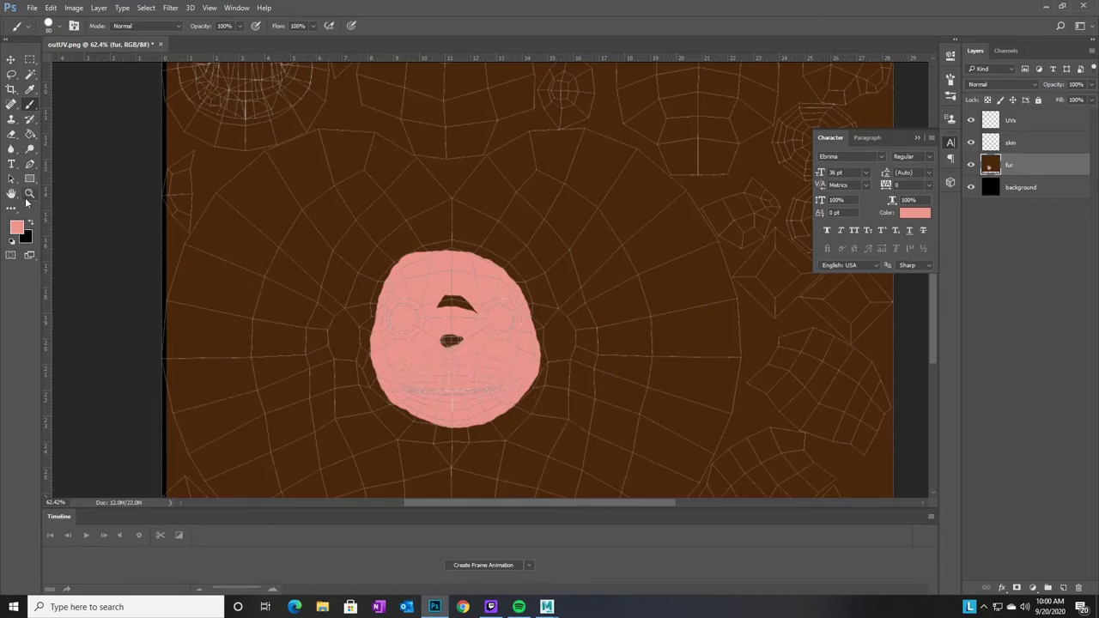
# Lighten the upper-left edge of the pink face with the Dodge tool
pyautogui.click(31, 195)
pyautogui.moveTo(453, 371); pyautogui.dragTo(465, 361)
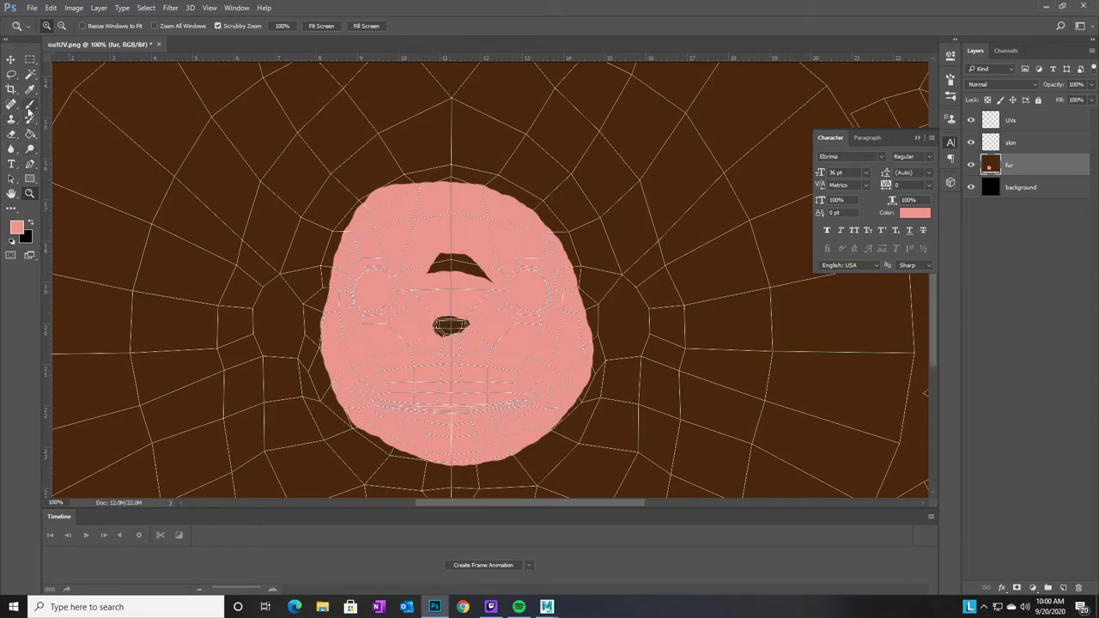
pyautogui.click(30, 147)
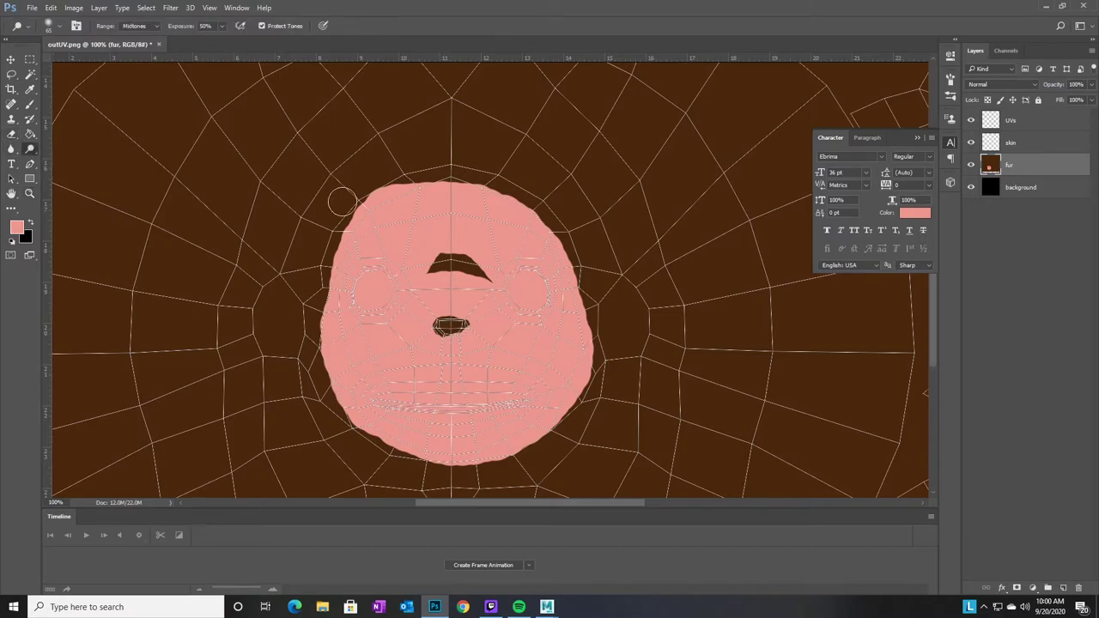
pyautogui.moveTo(348, 219)
pyautogui.mouseDown()
pyautogui.moveTo(319, 335)
pyautogui.moveTo(348, 230)
pyautogui.moveTo(388, 188)
pyautogui.mouseUp()
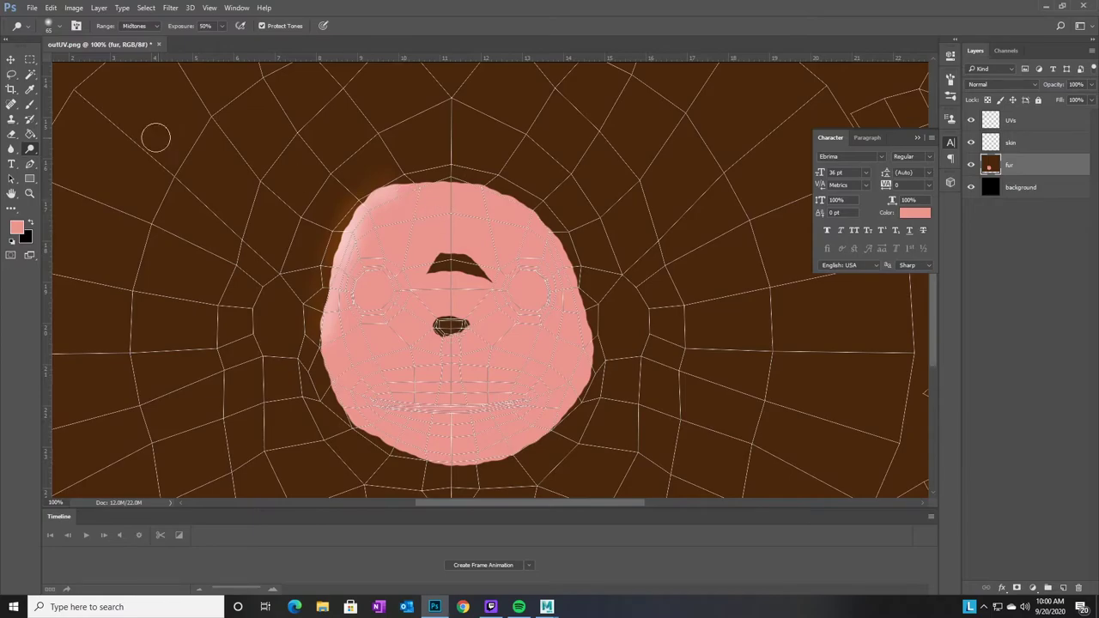
# Step back through the recent dodge and paint strokes, and restore the pink face
pyautogui.hotkey('ctrl', 'z')
pyautogui.hotkey('ctrl', 'z')
pyautogui.hotkey('ctrl', 'z')
pyautogui.hotkey('ctrl', 'z')
pyautogui.hotkey('ctrl', 'z')
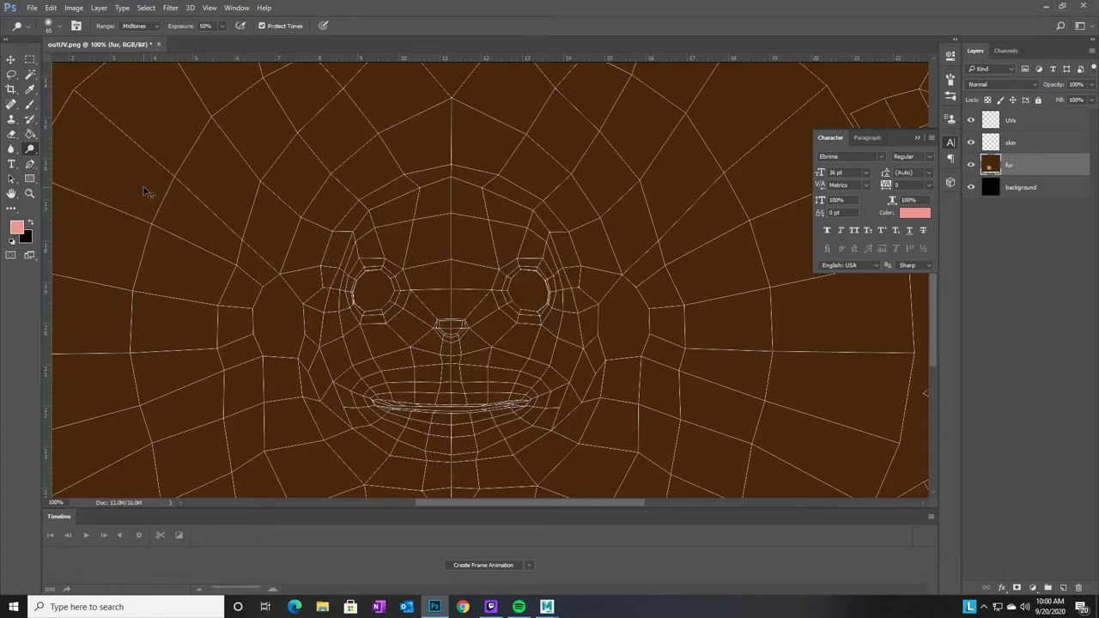
pyautogui.hotkey('ctrl', 'shift', 'z')
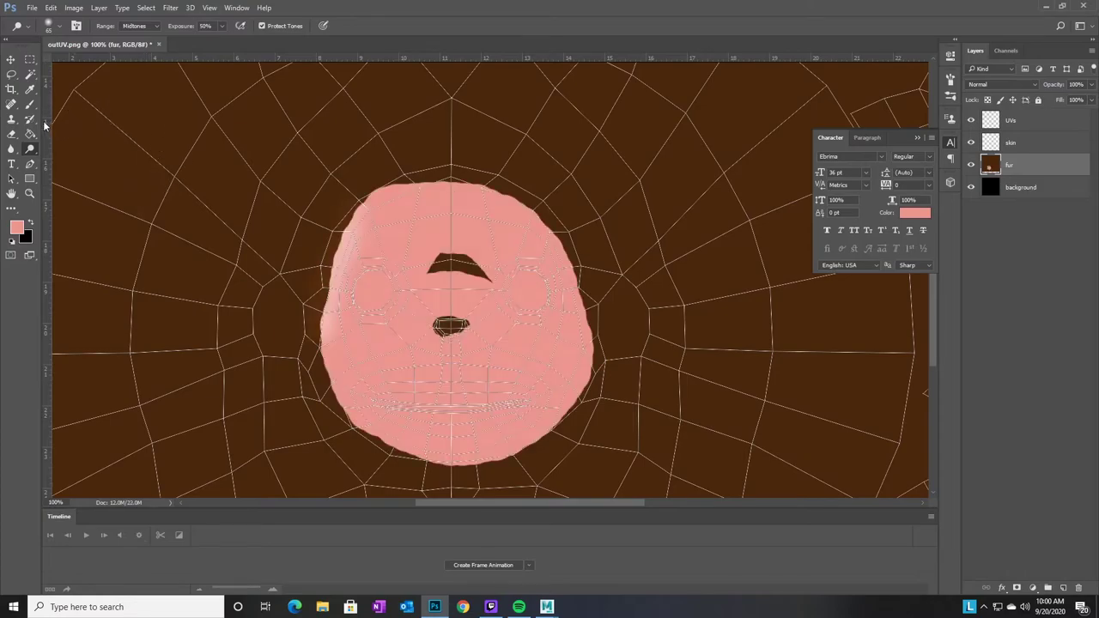
# Soften and round the pink face's outline by smudging its edges into the brown fur, and smudge the edge around the nose
pyautogui.click(18, 152)
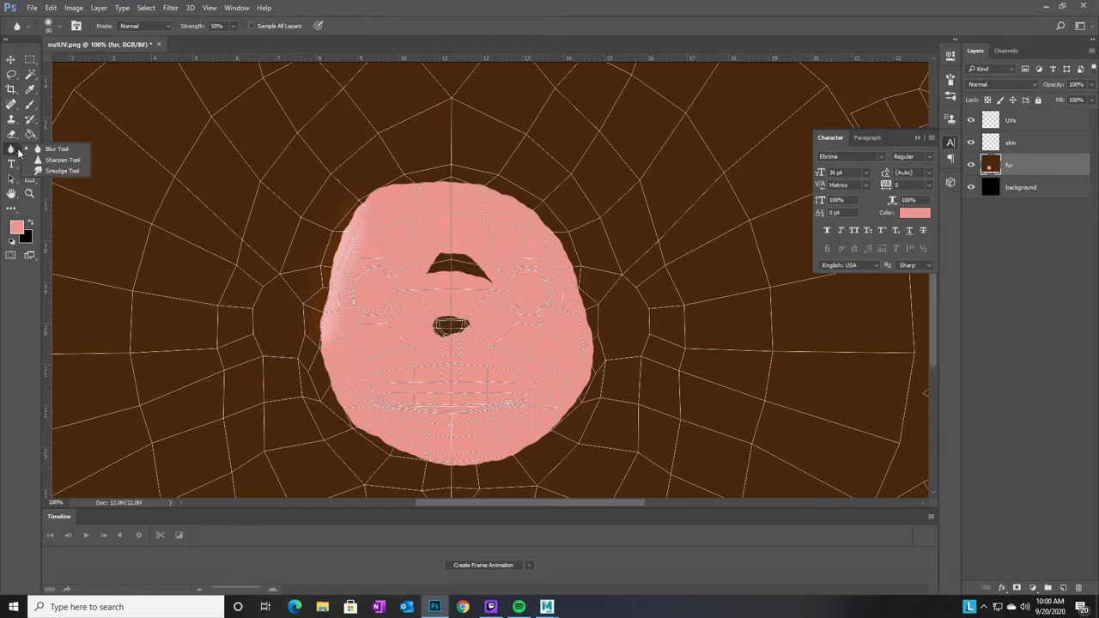
pyautogui.click(62, 171)
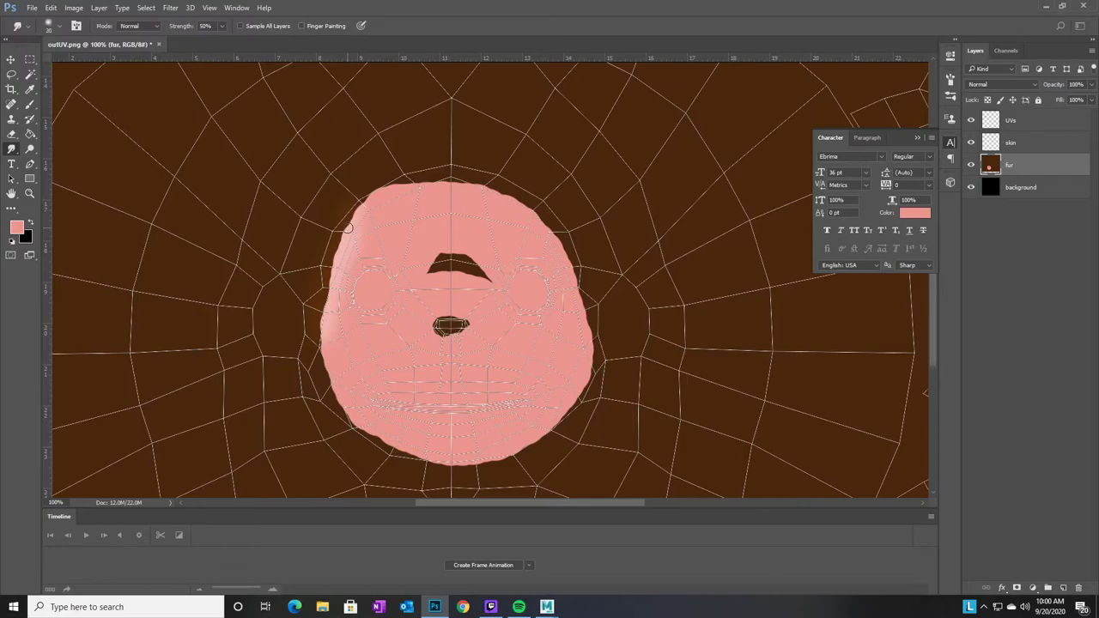
pyautogui.moveTo(347, 222)
pyautogui.mouseDown()
pyautogui.moveTo(323, 377)
pyautogui.moveTo(321, 326)
pyautogui.moveTo(336, 405)
pyautogui.moveTo(402, 461)
pyautogui.moveTo(500, 462)
pyautogui.moveTo(540, 440)
pyautogui.moveTo(471, 464)
pyautogui.moveTo(477, 471)
pyautogui.moveTo(429, 468)
pyautogui.moveTo(440, 465)
pyautogui.moveTo(406, 451)
pyautogui.mouseUp()
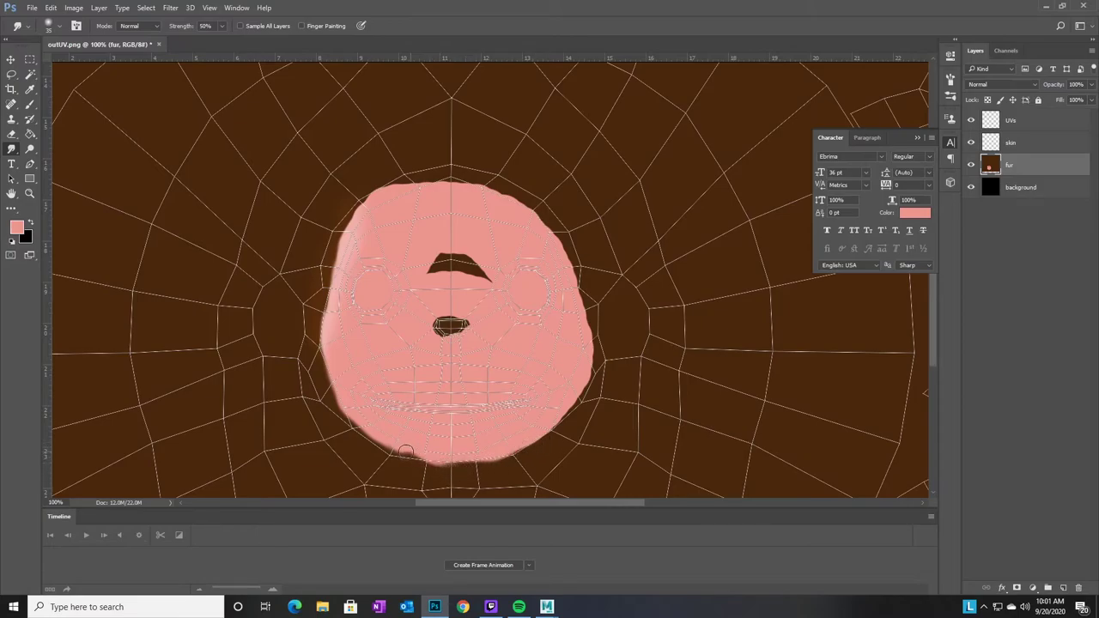
pyautogui.moveTo(521, 451); pyautogui.dragTo(584, 396)
pyautogui.moveTo(548, 446)
pyautogui.mouseDown()
pyautogui.moveTo(534, 444)
pyautogui.moveTo(594, 393)
pyautogui.moveTo(596, 302)
pyautogui.moveTo(543, 203)
pyautogui.moveTo(551, 224)
pyautogui.moveTo(514, 194)
pyautogui.moveTo(526, 203)
pyautogui.moveTo(475, 185)
pyautogui.moveTo(489, 191)
pyautogui.moveTo(382, 190)
pyautogui.moveTo(340, 258)
pyautogui.moveTo(322, 352)
pyautogui.moveTo(369, 213)
pyautogui.moveTo(349, 225)
pyautogui.moveTo(318, 348)
pyautogui.moveTo(323, 333)
pyautogui.moveTo(325, 344)
pyautogui.mouseUp()
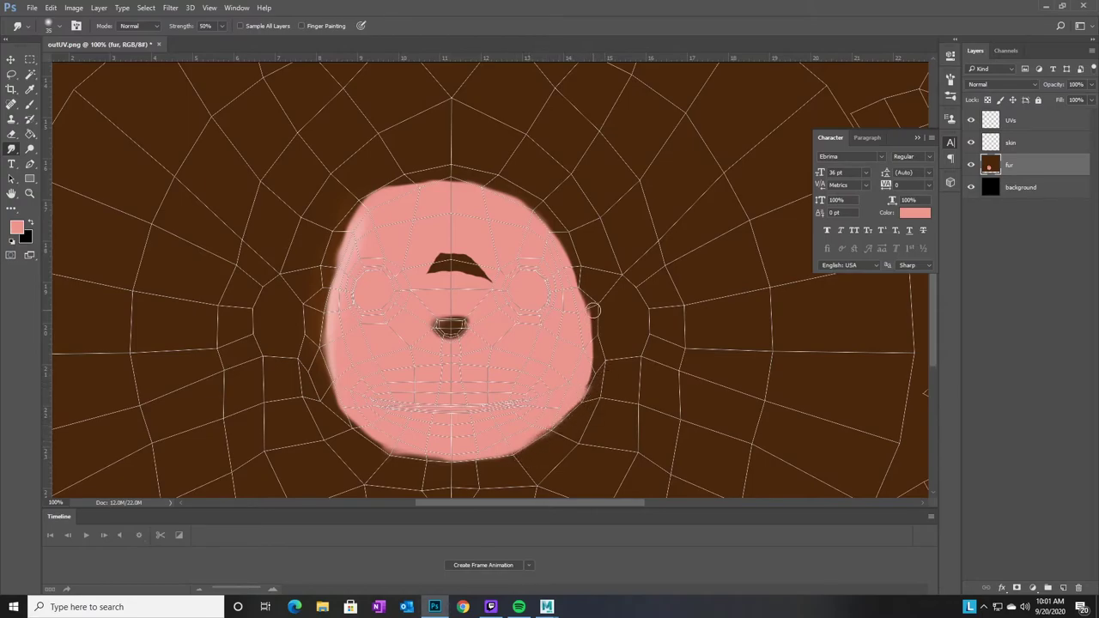
pyautogui.moveTo(589, 305)
pyautogui.mouseDown()
pyautogui.moveTo(587, 388)
pyautogui.moveTo(599, 371)
pyautogui.moveTo(579, 400)
pyautogui.moveTo(597, 391)
pyautogui.moveTo(594, 372)
pyautogui.moveTo(558, 429)
pyautogui.moveTo(594, 397)
pyautogui.moveTo(550, 440)
pyautogui.moveTo(582, 412)
pyautogui.moveTo(582, 422)
pyautogui.moveTo(535, 444)
pyautogui.moveTo(544, 454)
pyautogui.moveTo(495, 464)
pyautogui.mouseUp()
pyautogui.moveTo(341, 337)
pyautogui.mouseDown()
pyautogui.moveTo(326, 388)
pyautogui.moveTo(381, 451)
pyautogui.mouseUp()
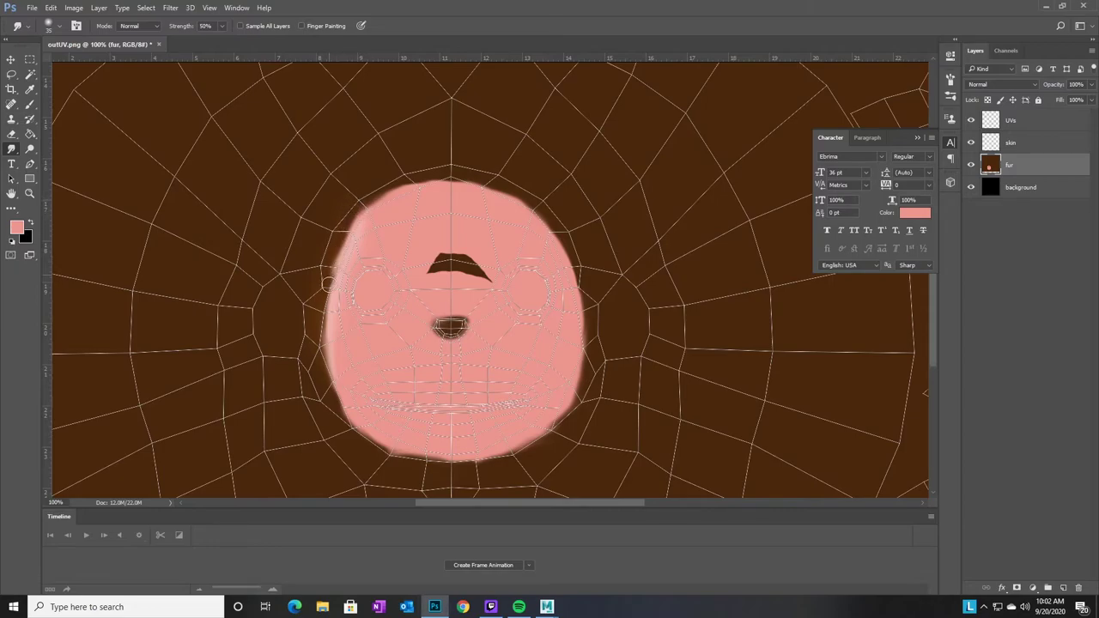
# Paint over the brown gap on the forehead with pink, leaving the nose brown
pyautogui.click(30, 105)
pyautogui.moveTo(427, 274)
pyautogui.mouseDown()
pyautogui.moveTo(471, 262)
pyautogui.moveTo(439, 267)
pyautogui.mouseUp()
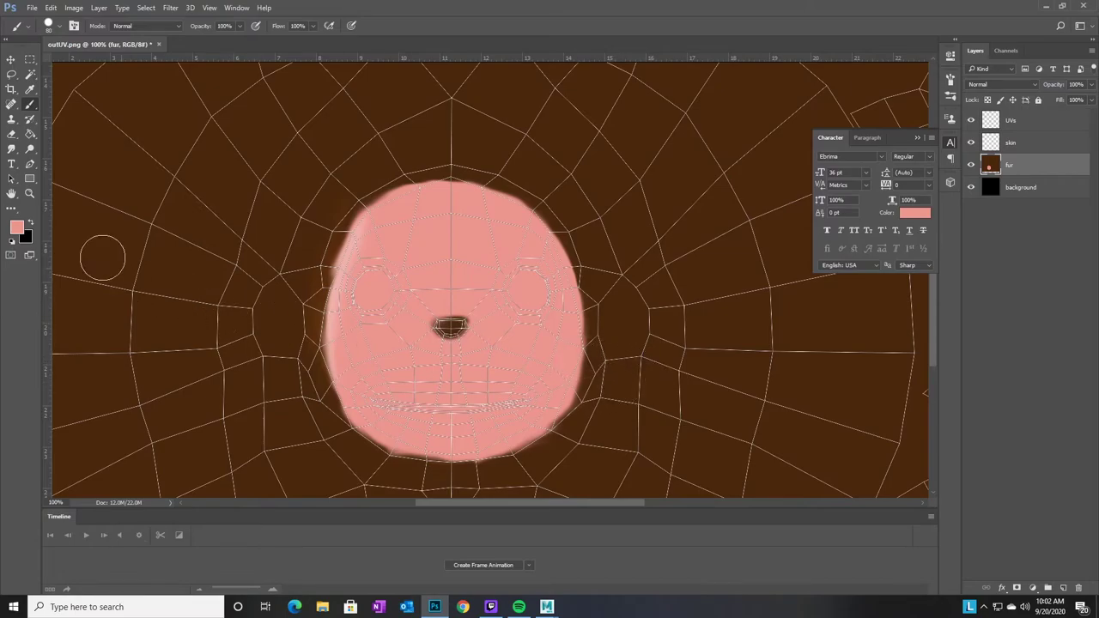
pyautogui.press('z')
pyautogui.press('alt')
pyautogui.keyDown('alt'); pyautogui.click(518, 343); pyautogui.keyUp('alt')
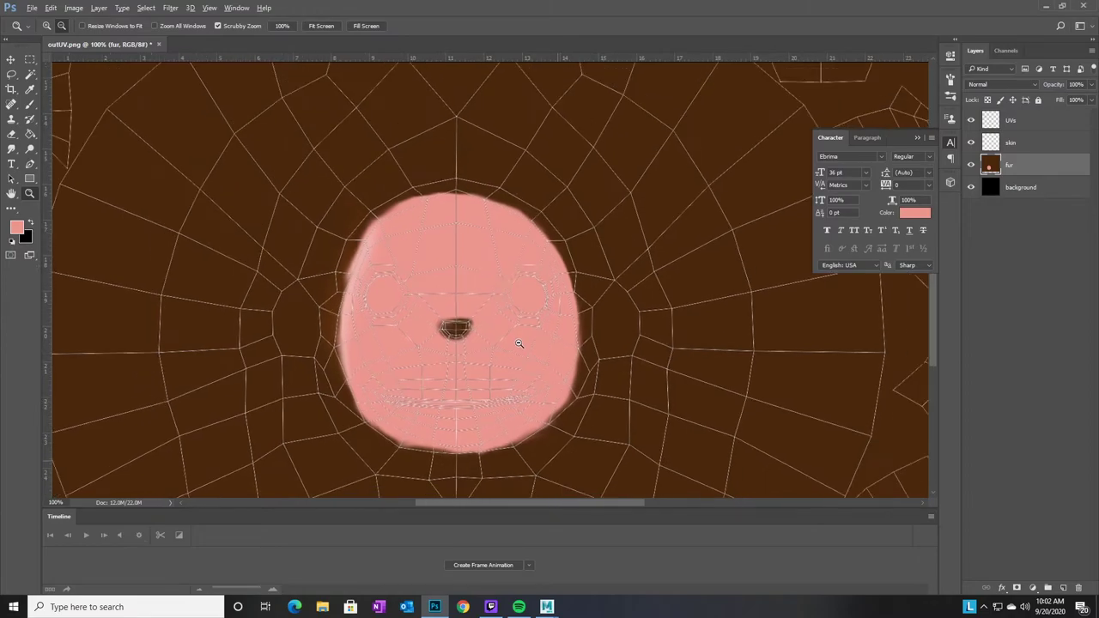
pyautogui.keyDown('alt'); pyautogui.click(518, 343); pyautogui.keyUp('alt')
pyautogui.keyDown('alt'); pyautogui.click(521, 344); pyautogui.keyUp('alt')
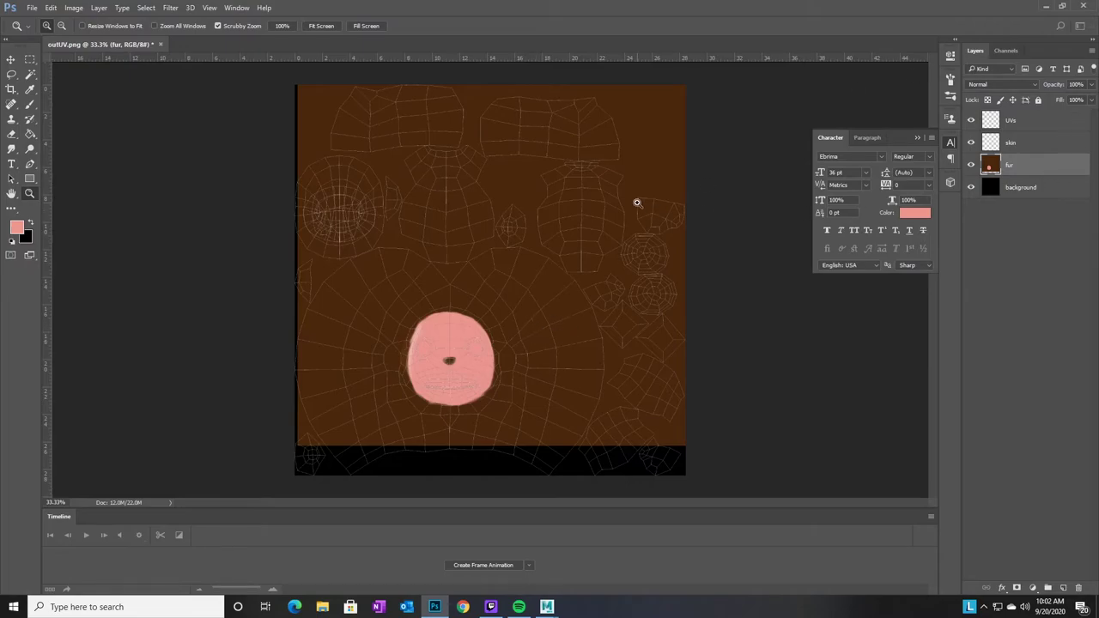
pyautogui.click(51, 8)
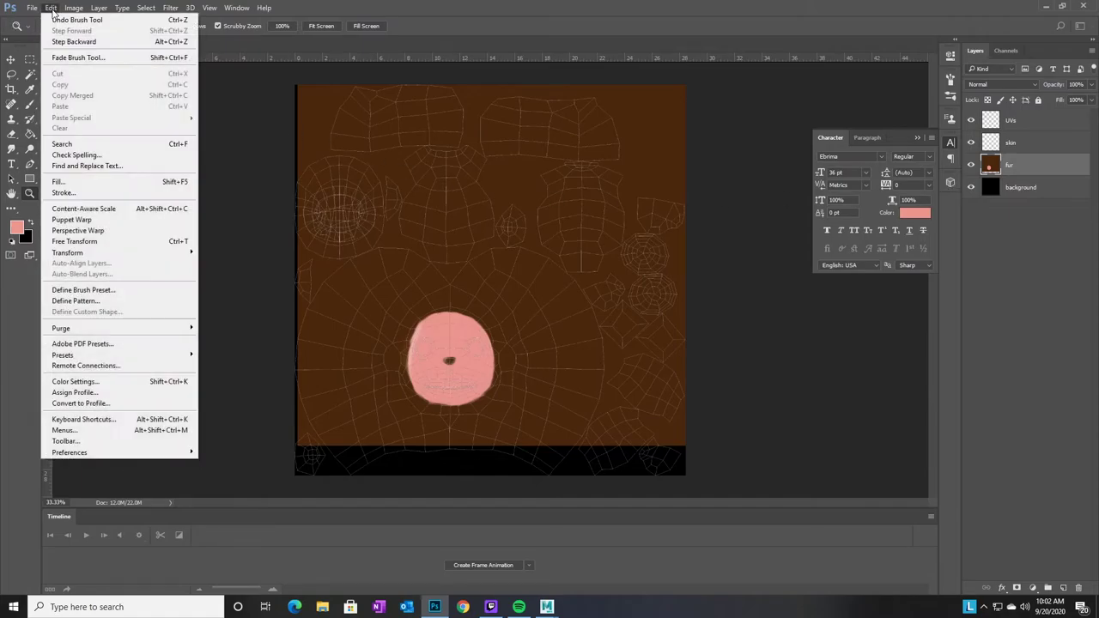
pyautogui.click(91, 183)
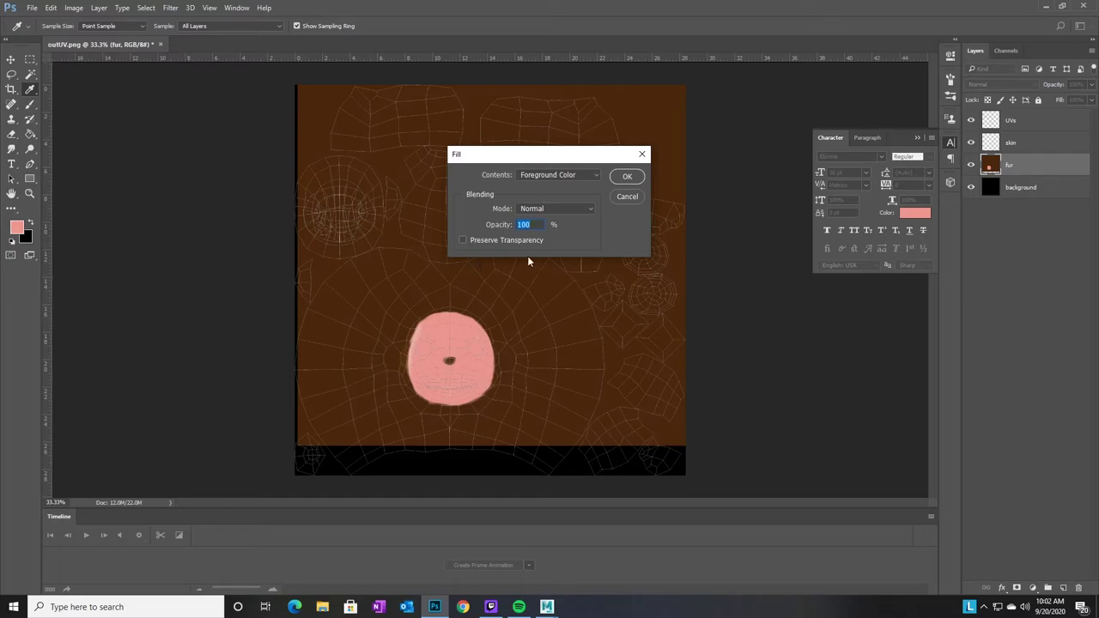
pyautogui.click(630, 197)
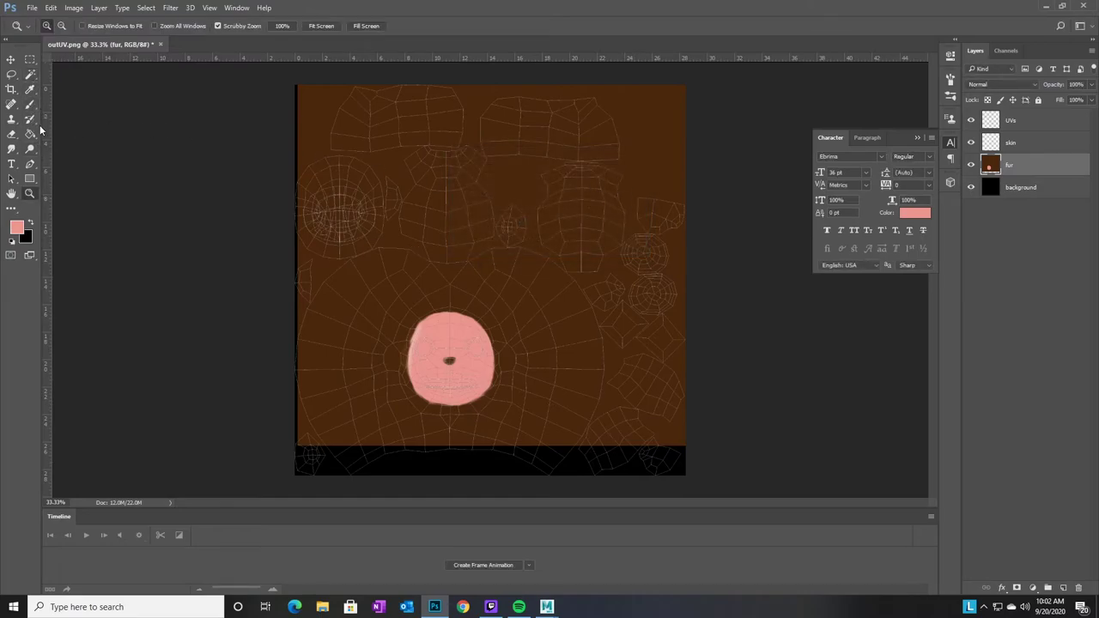
# Sample the brown of the fur as the foreground colour
pyautogui.click(30, 90)
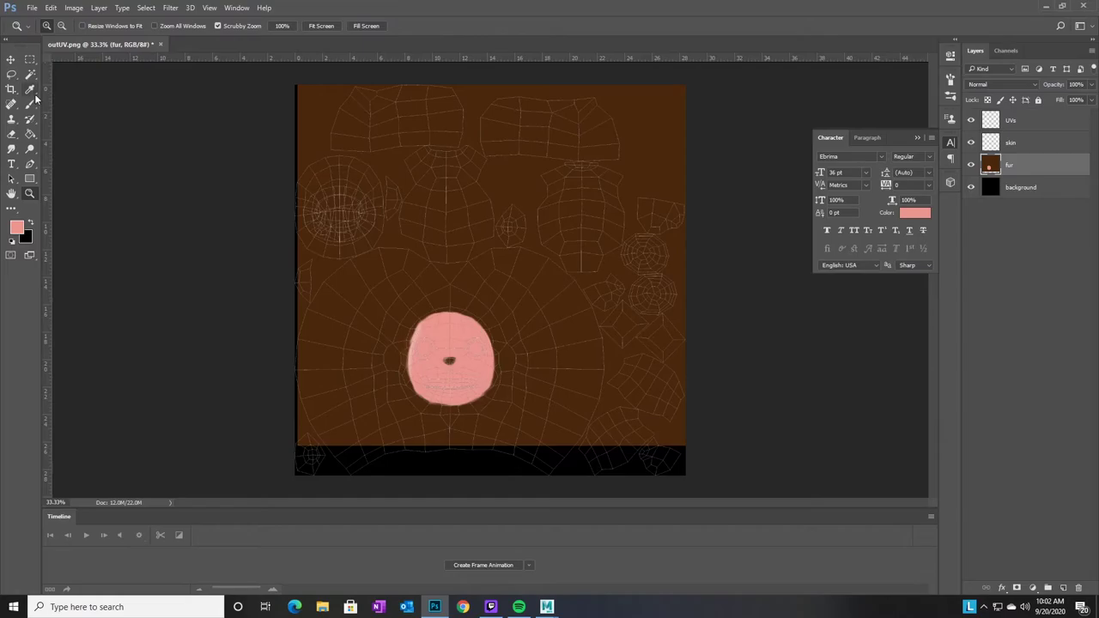
pyautogui.click(641, 114)
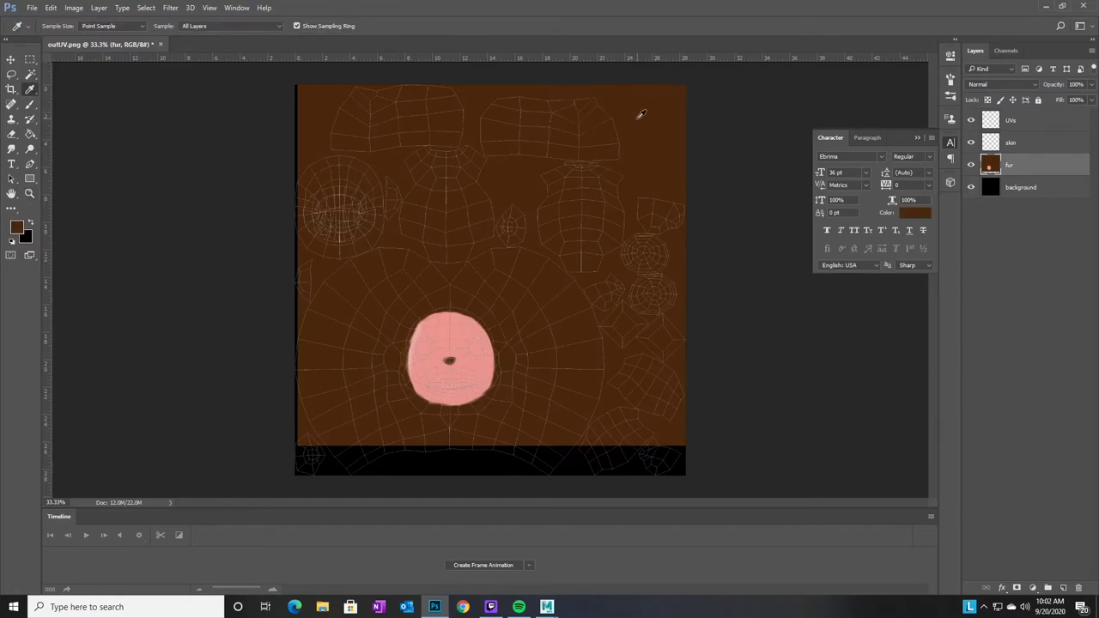
pyautogui.click(51, 7)
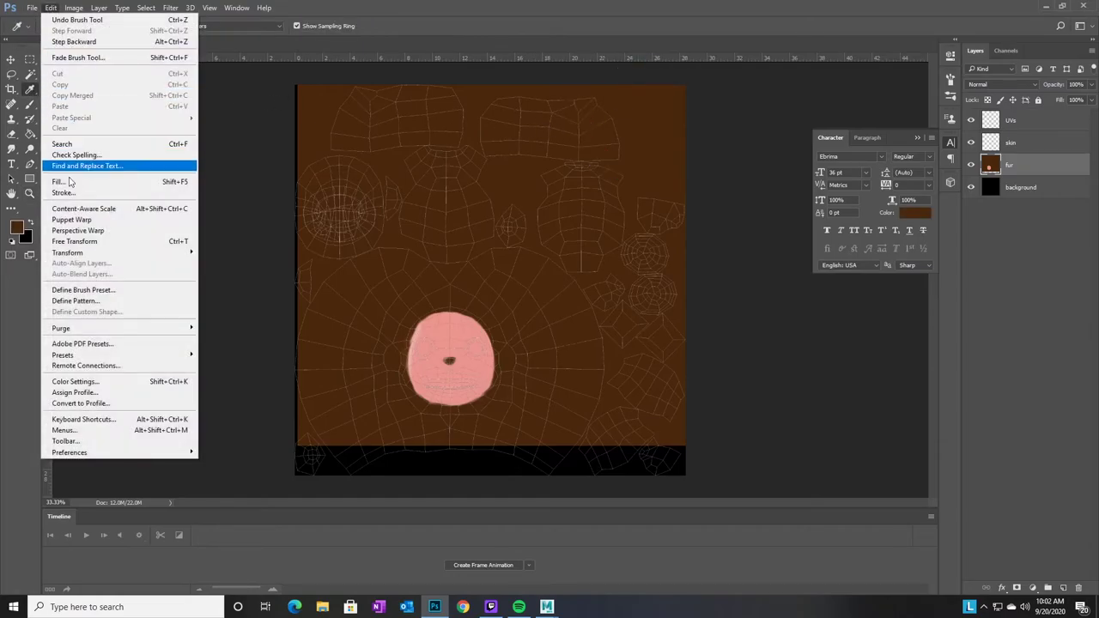
pyautogui.click(65, 183)
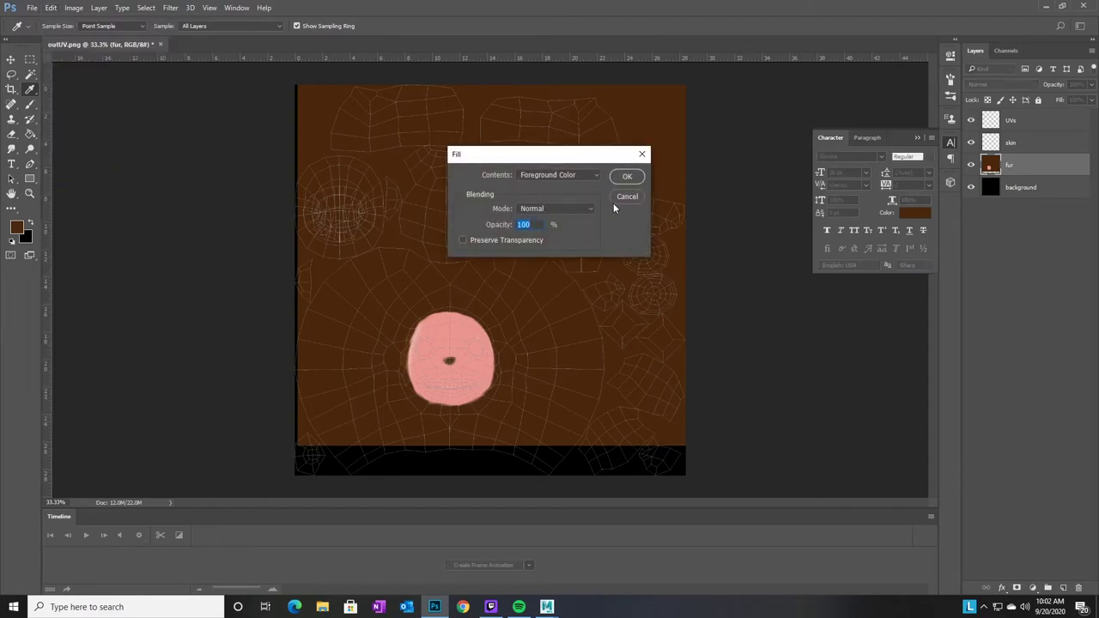
pyautogui.click(641, 154)
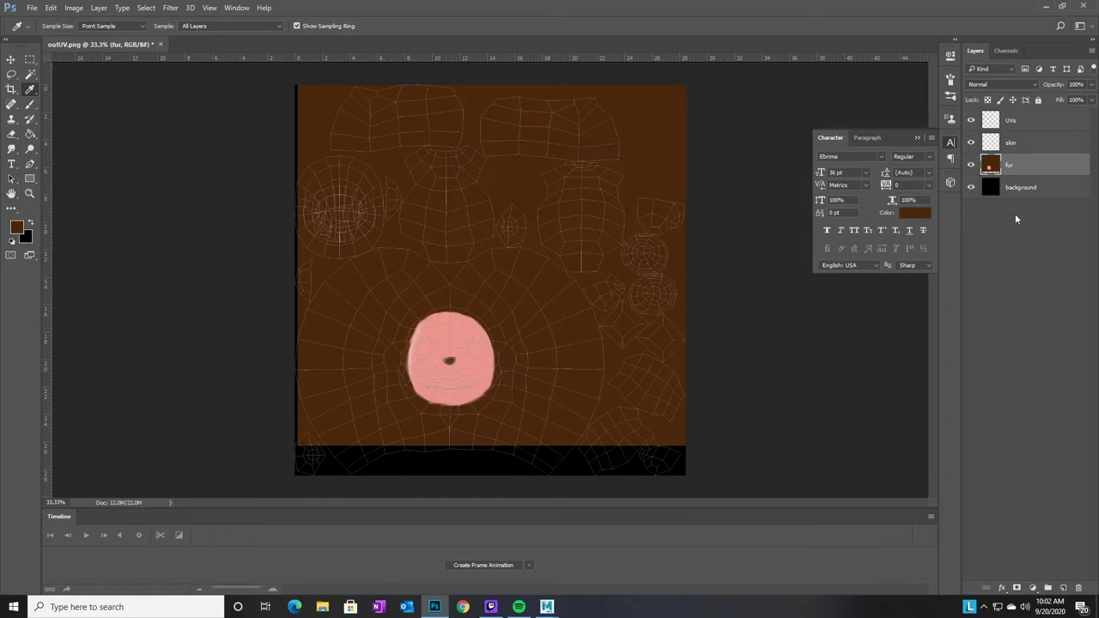
pyautogui.press('super')
pyautogui.press('super')
# Select the pink face on the fur layer with the Magic Wand, copy it, and paste it into the skin layer
pyautogui.moveTo(35, 77); pyautogui.dragTo(73, 86)
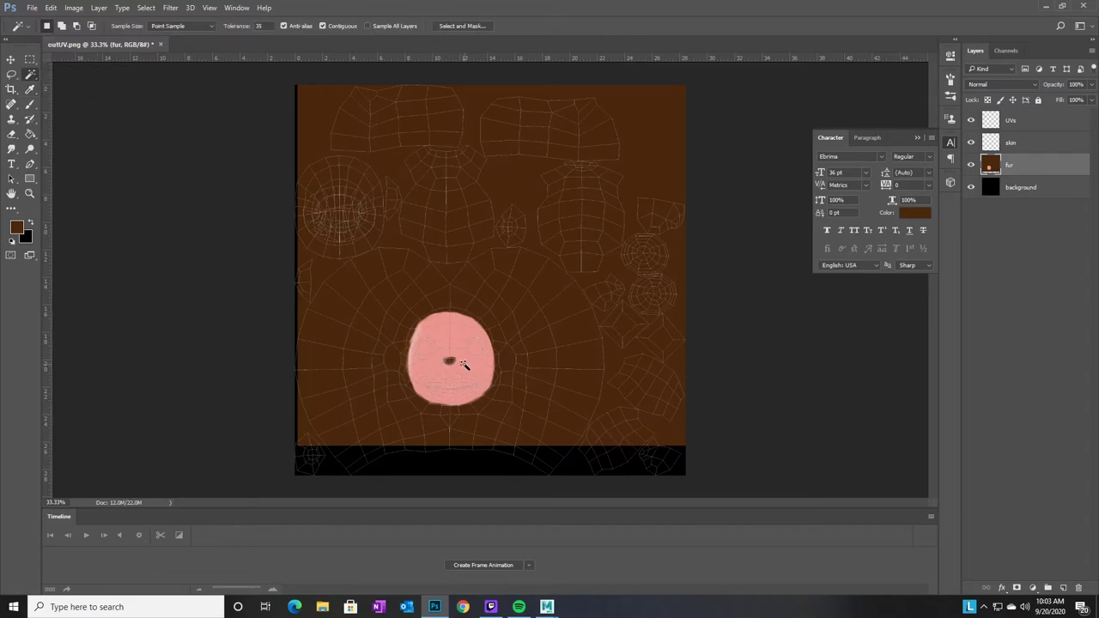
pyautogui.click(466, 365)
pyautogui.click(51, 9)
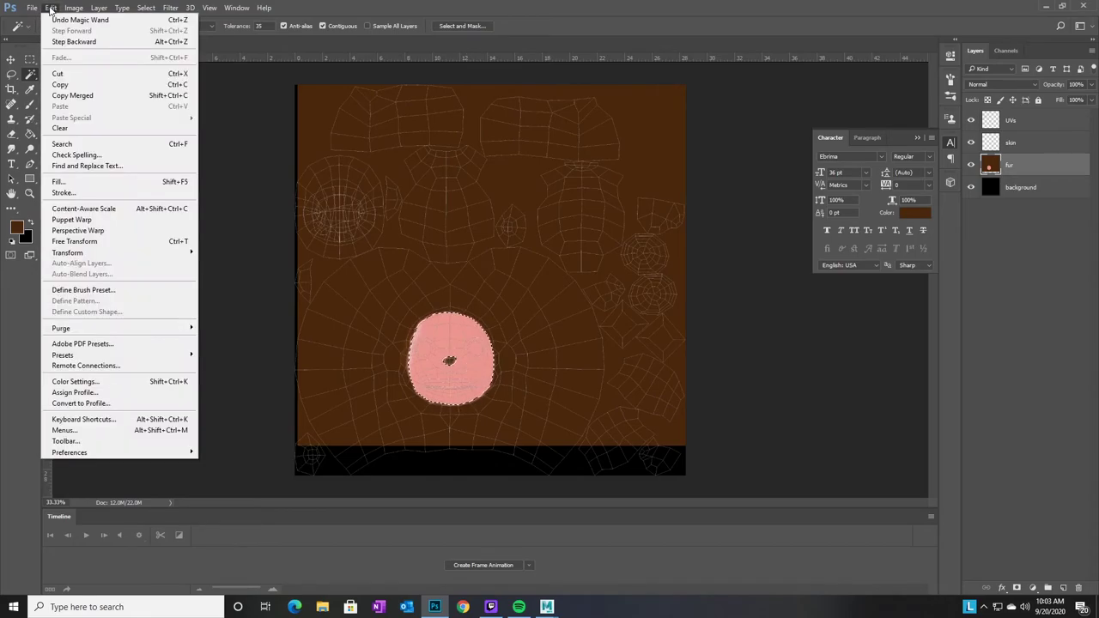
pyautogui.click(60, 86)
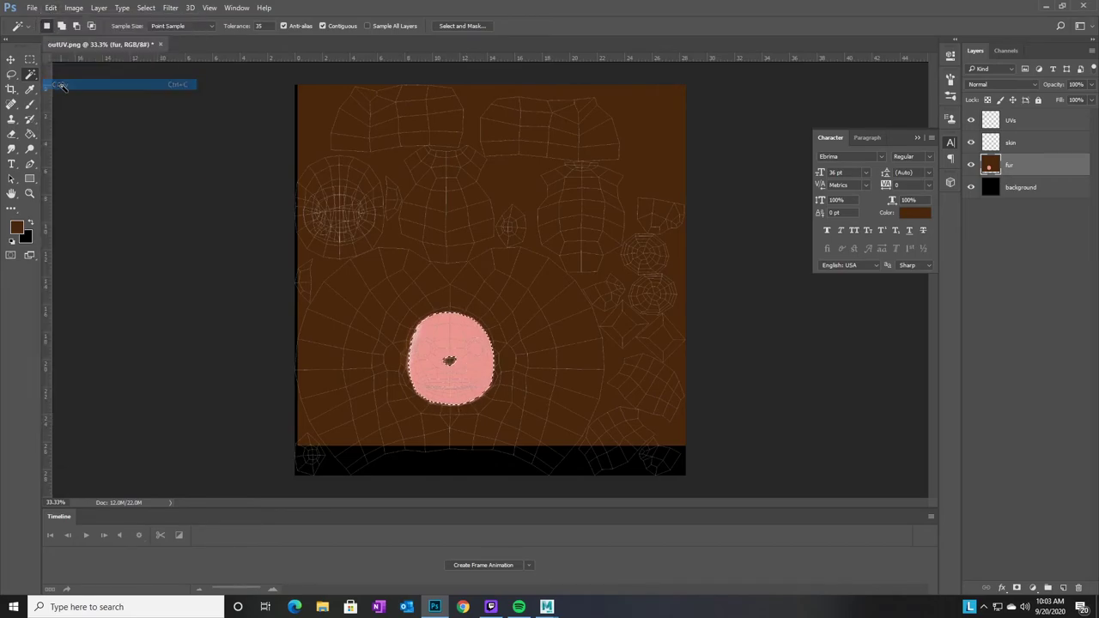
pyautogui.click(1015, 144)
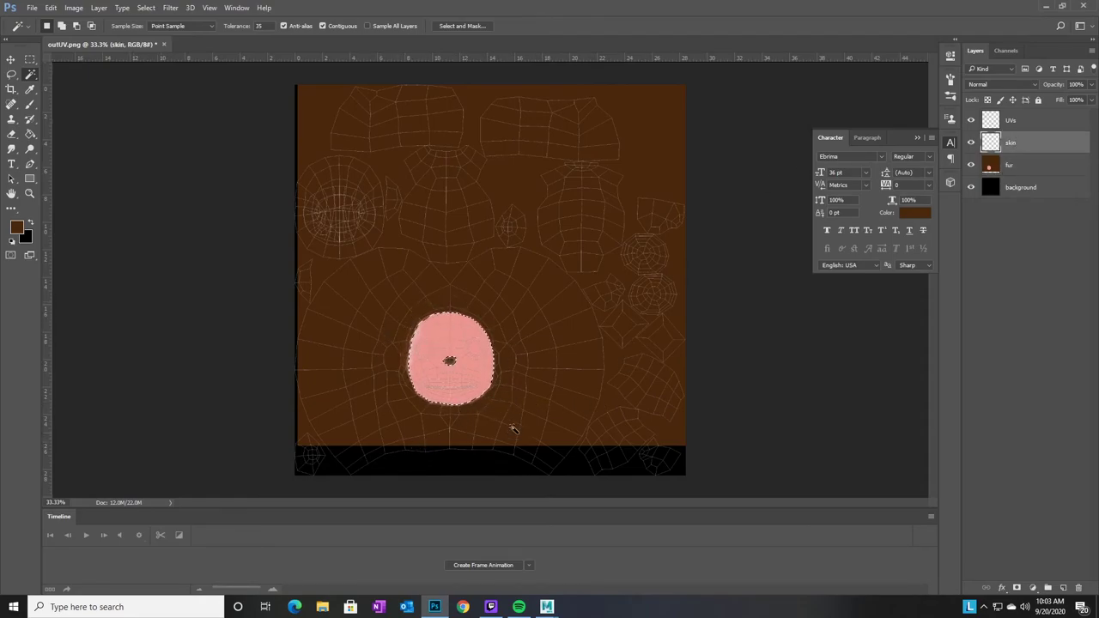
pyautogui.click(51, 8)
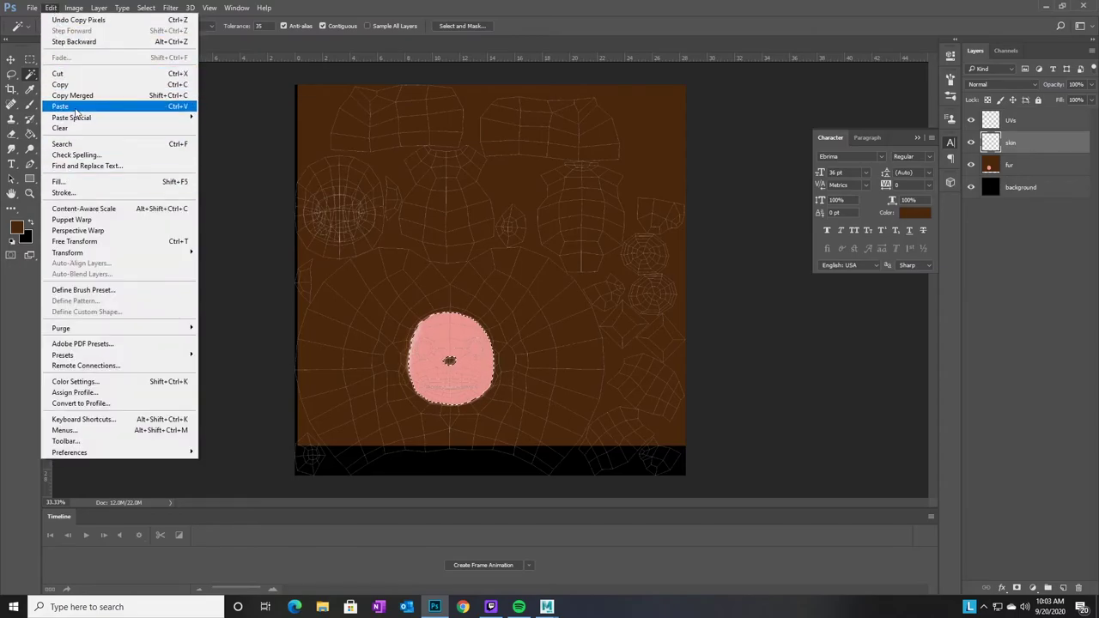
pyautogui.click(77, 106)
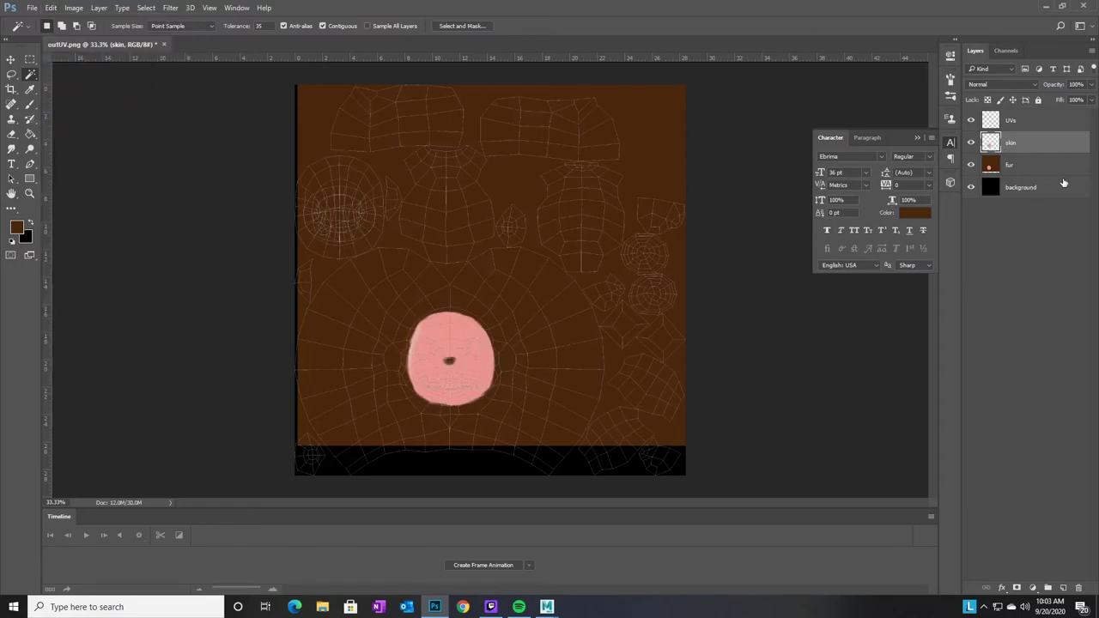
# Fill the entire fur layer with the brown foreground colour in Normal mode at 100% opacity
pyautogui.click(1038, 167)
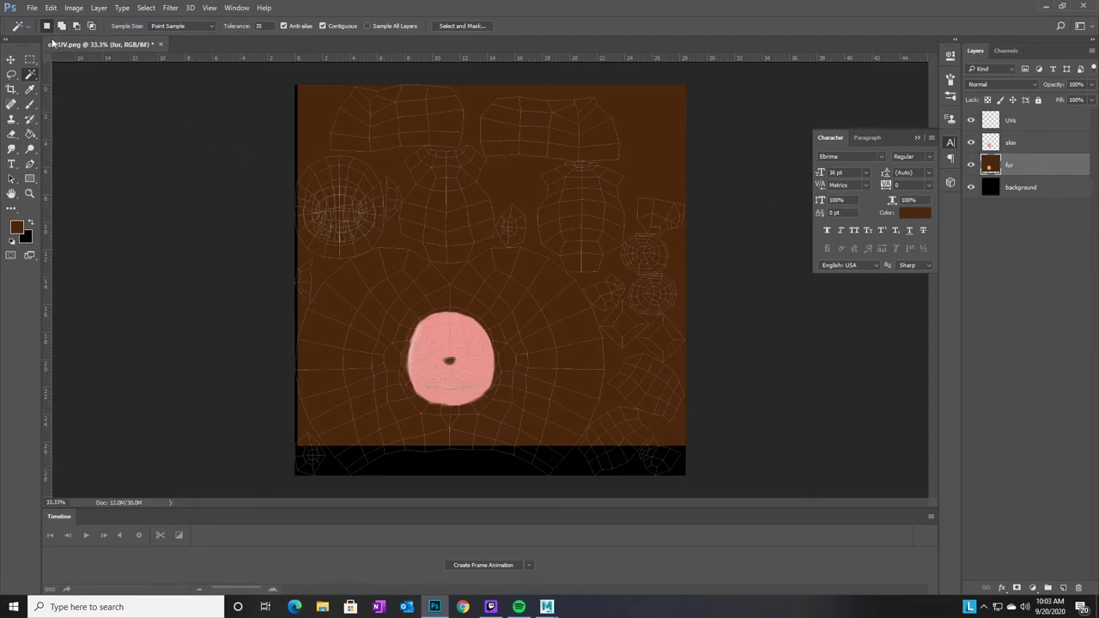
pyautogui.click(52, 8)
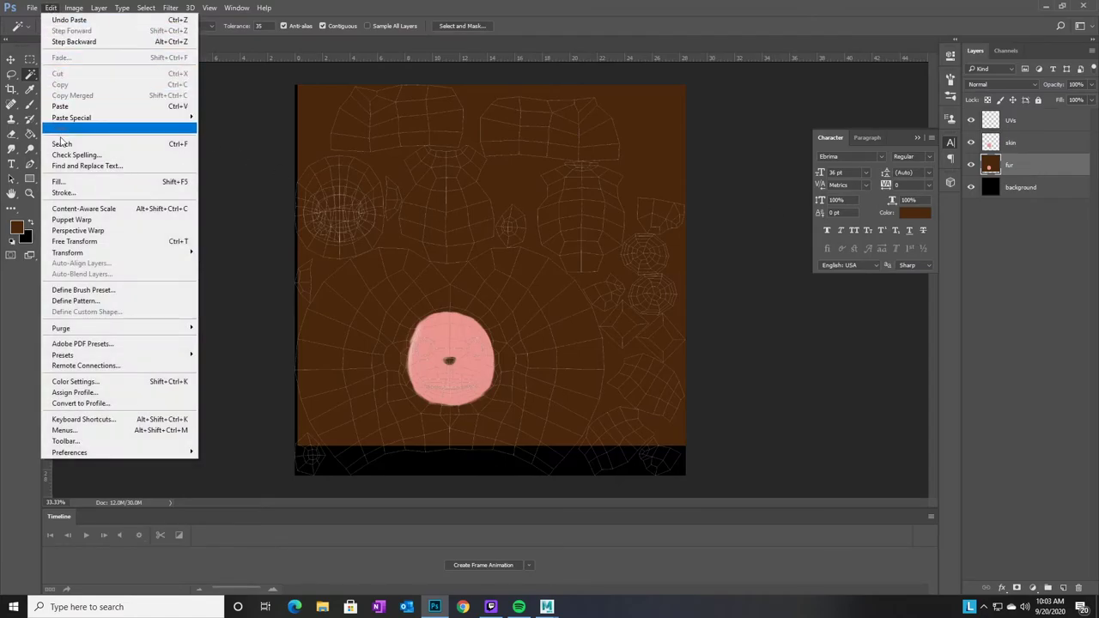
pyautogui.click(67, 182)
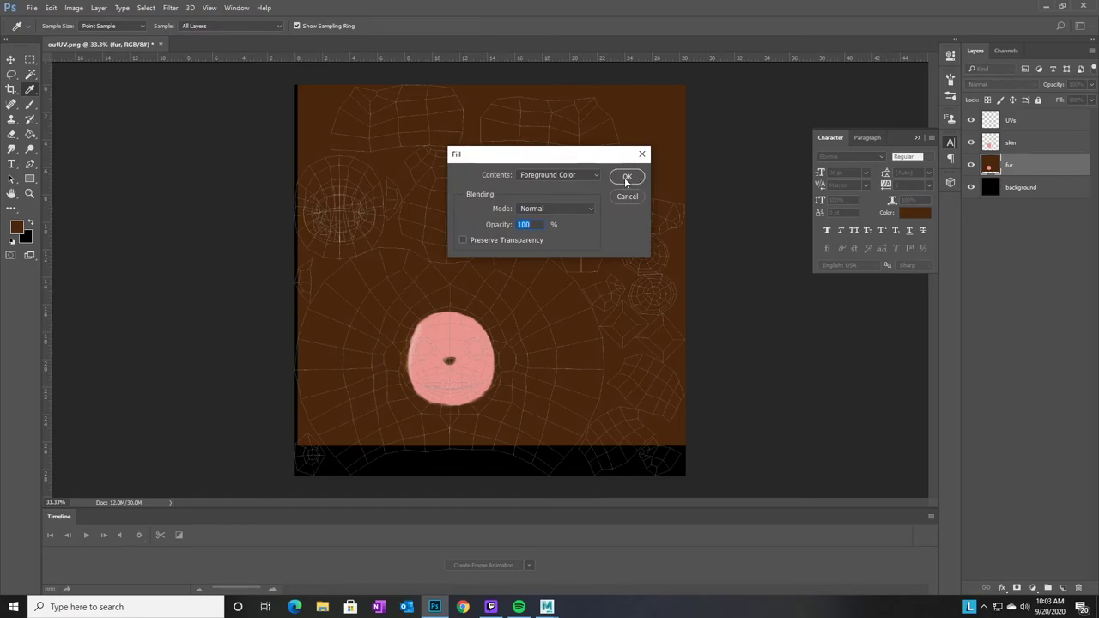
pyautogui.click(627, 177)
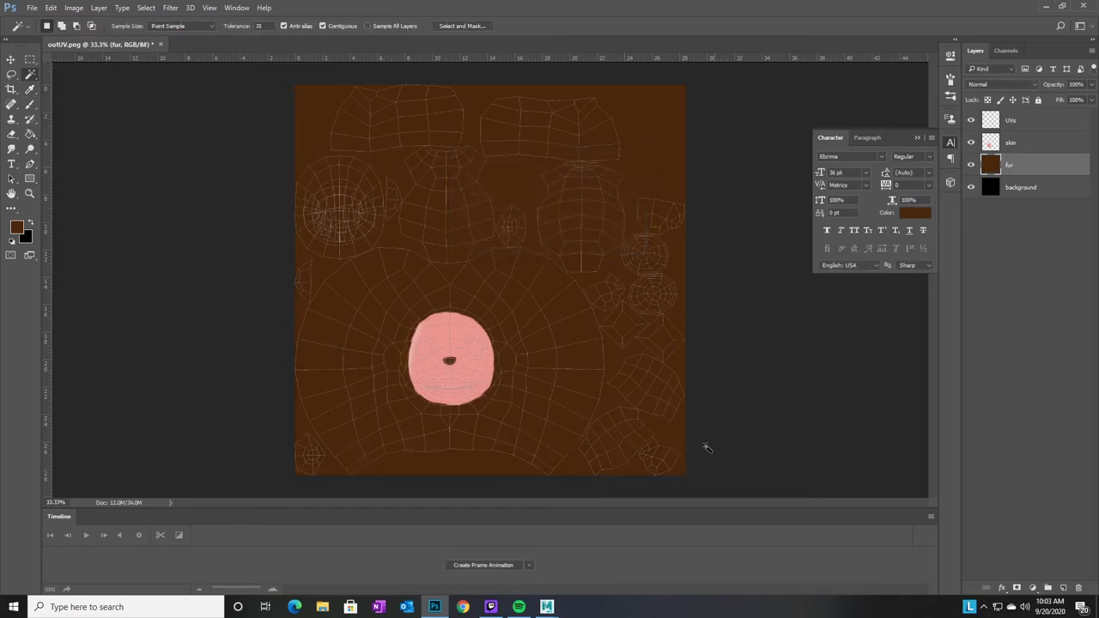
# Sample the face's pink and paint a tall rounded belly patch over the middle of the upper-right torso UV shell on the fur layer
pyautogui.click(29, 193)
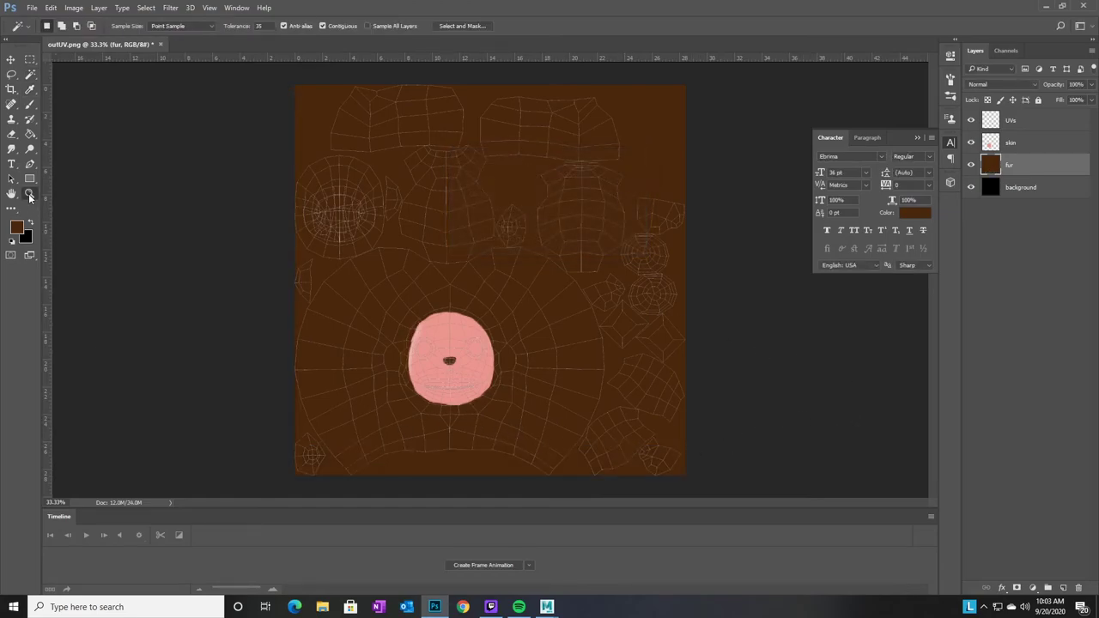
pyautogui.click(456, 364)
pyautogui.click(460, 365)
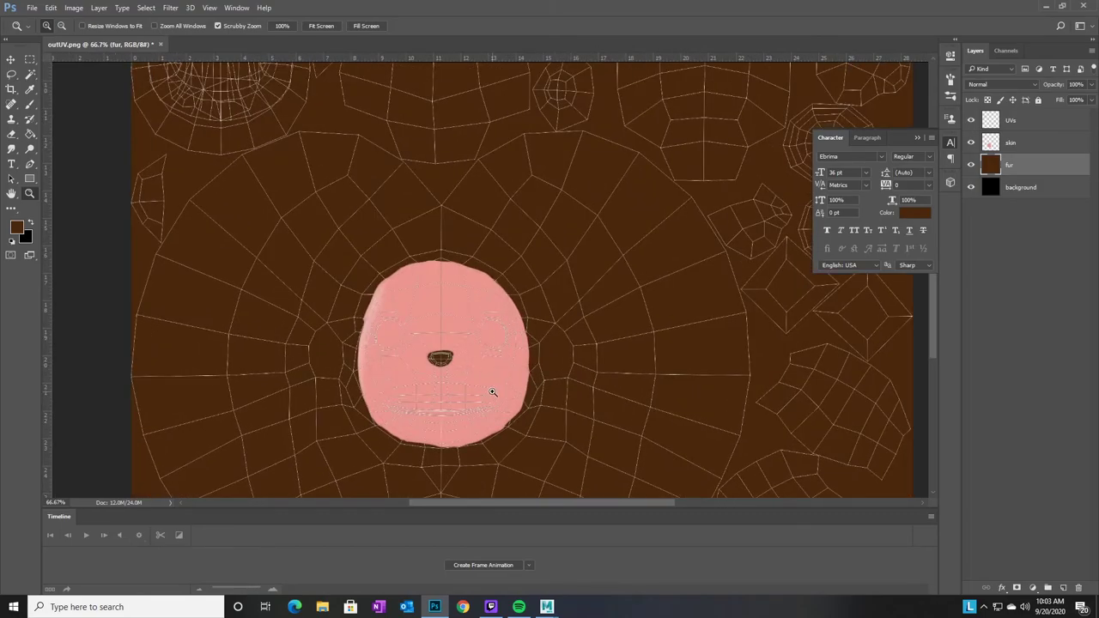
pyautogui.keyDown('alt'); pyautogui.click(521, 346); pyautogui.keyUp('alt')
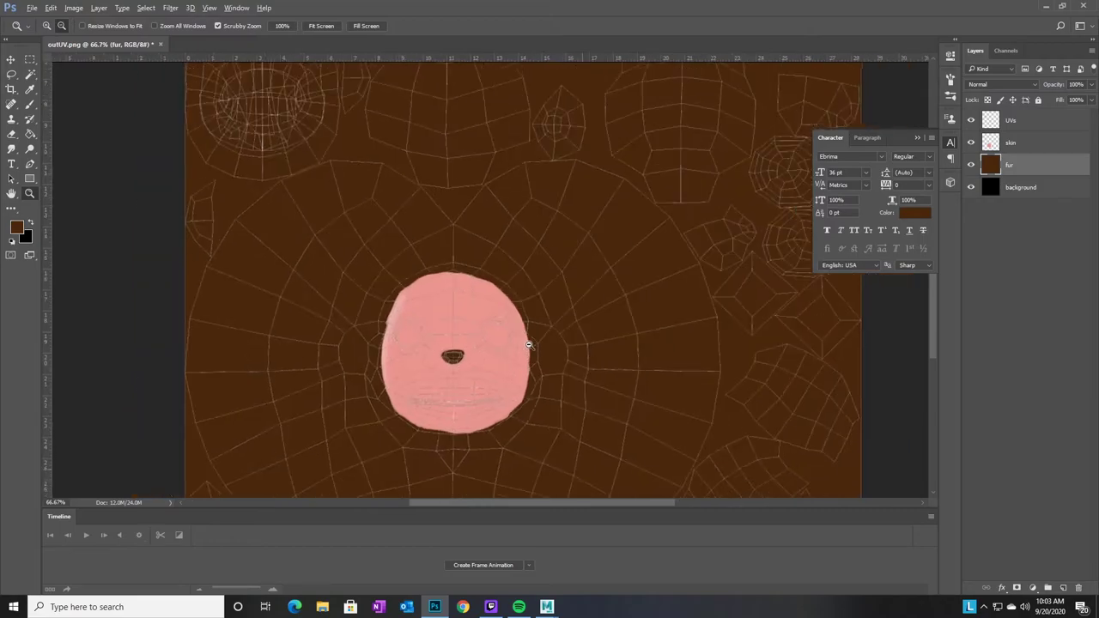
pyautogui.click(30, 89)
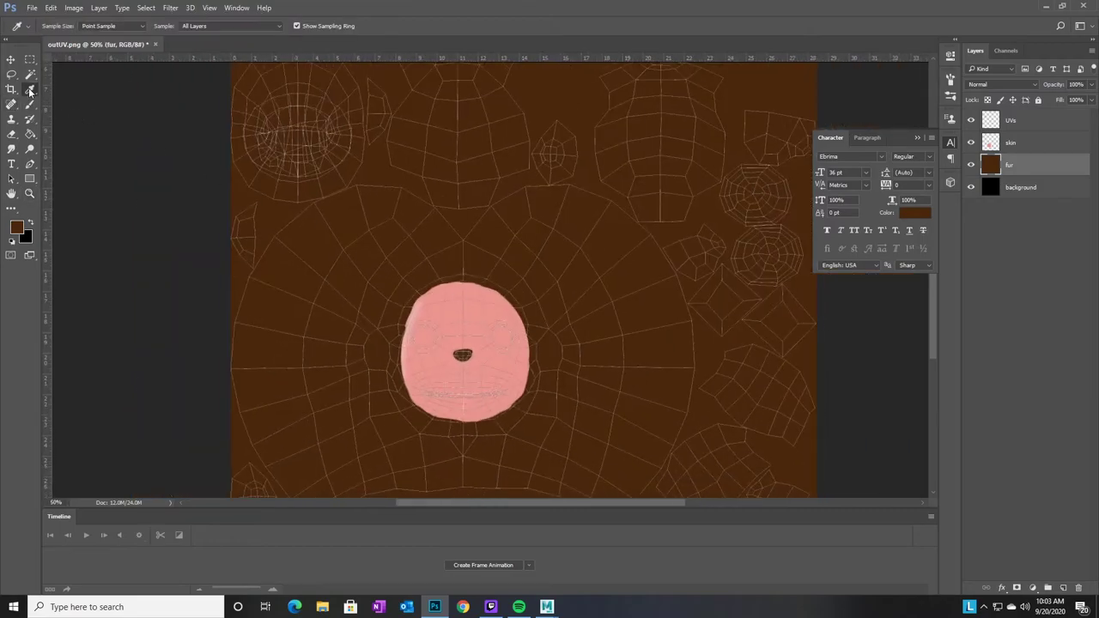
pyautogui.click(476, 310)
pyautogui.press('h')
pyautogui.moveTo(619, 248); pyautogui.dragTo(578, 310)
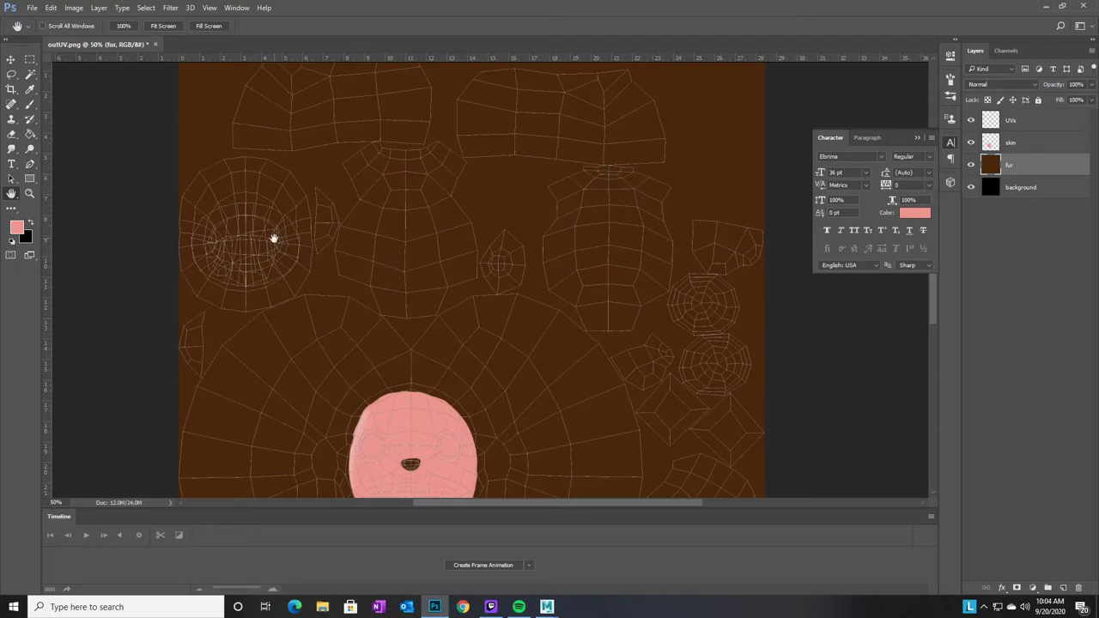
pyautogui.click(29, 194)
pyautogui.click(615, 249)
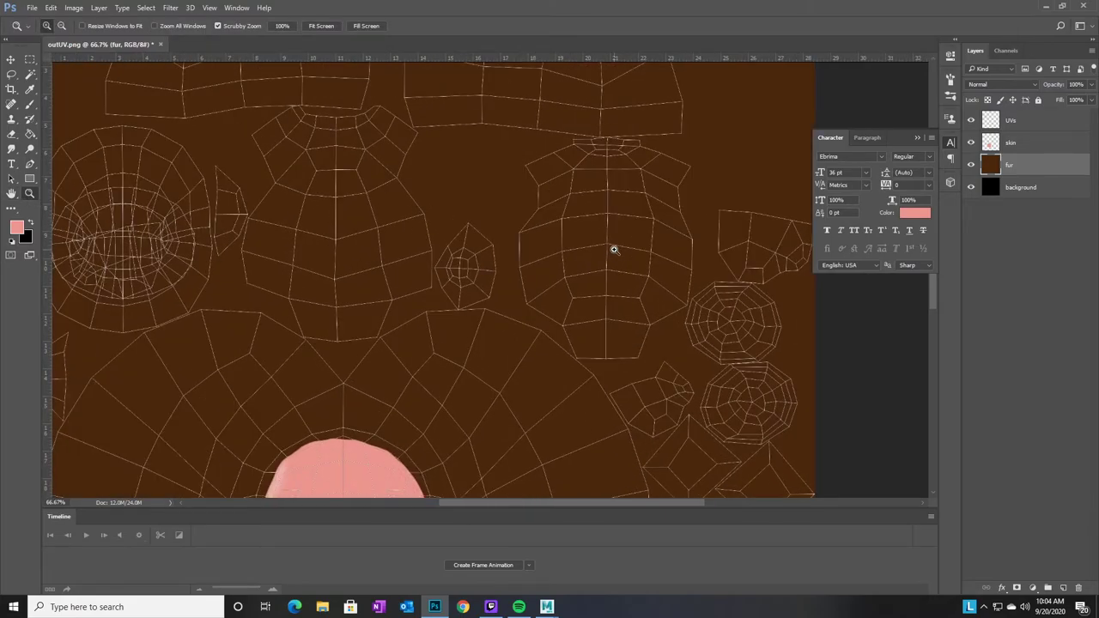
pyautogui.click(614, 250)
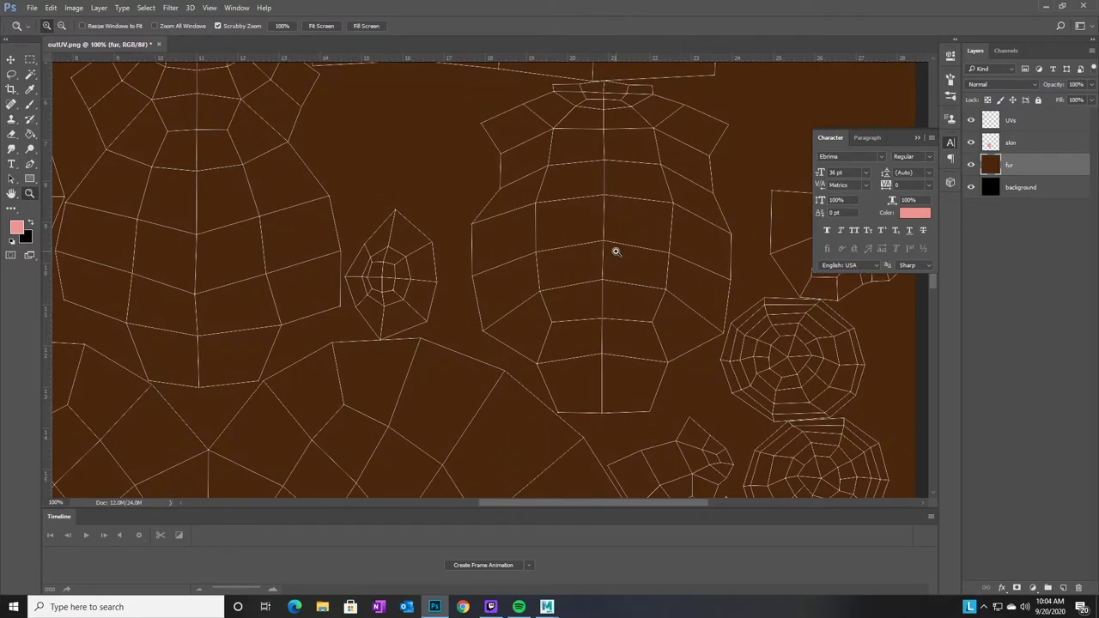
pyautogui.click(30, 104)
pyautogui.moveTo(646, 250)
pyautogui.mouseDown()
pyautogui.moveTo(651, 168)
pyautogui.moveTo(620, 121)
pyautogui.moveTo(585, 120)
pyautogui.moveTo(558, 165)
pyautogui.moveTo(551, 213)
pyautogui.moveTo(558, 298)
pyautogui.moveTo(620, 304)
pyautogui.moveTo(657, 292)
pyautogui.moveTo(651, 256)
pyautogui.moveTo(592, 245)
pyautogui.moveTo(599, 168)
pyautogui.moveTo(614, 256)
pyautogui.mouseUp()
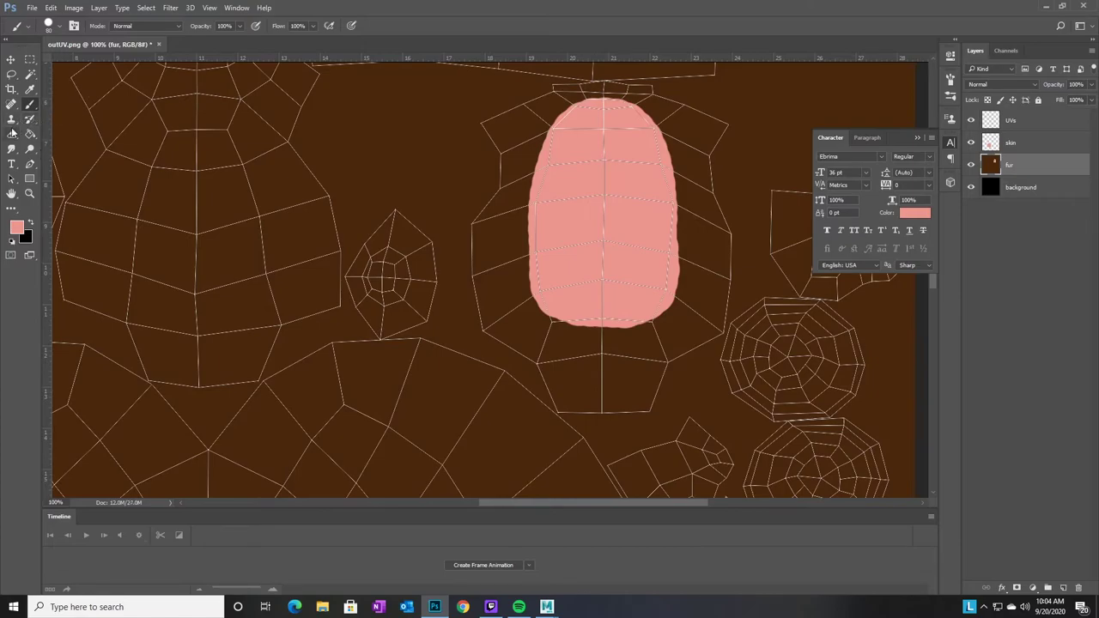
# Smudge the edges of the pink belly patch into the brown fur at 50% strength, and undo the stray stroke below it
pyautogui.click(11, 149)
pyautogui.moveTo(576, 108)
pyautogui.mouseDown()
pyautogui.moveTo(569, 98)
pyautogui.moveTo(528, 189)
pyautogui.mouseUp()
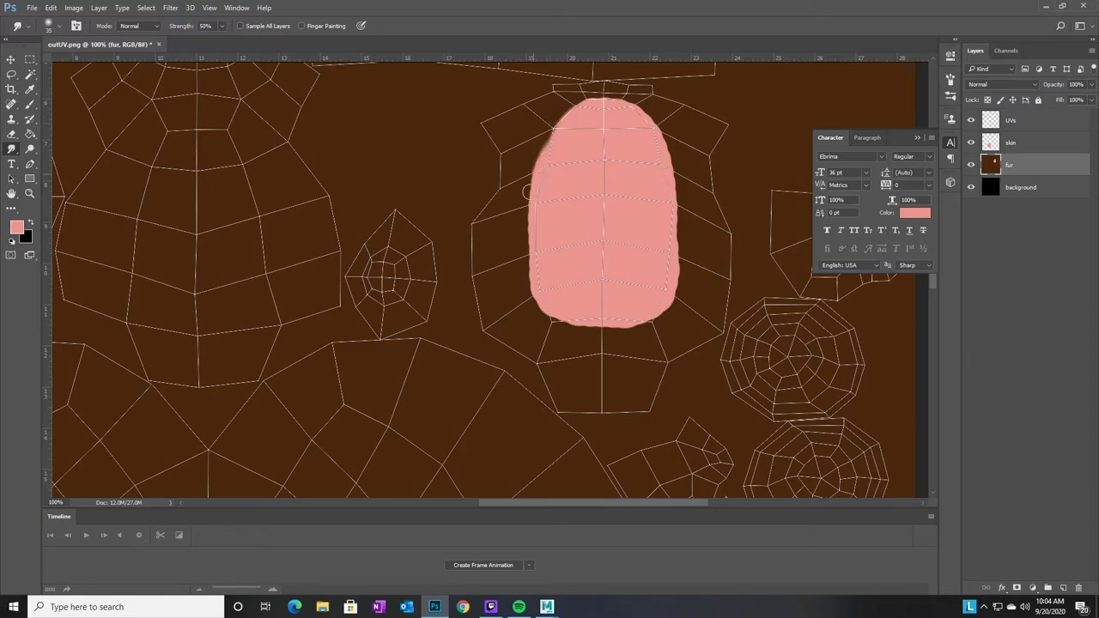
pyautogui.moveTo(536, 147)
pyautogui.mouseDown()
pyautogui.moveTo(527, 287)
pyautogui.moveTo(521, 254)
pyautogui.moveTo(547, 319)
pyautogui.moveTo(627, 327)
pyautogui.mouseUp()
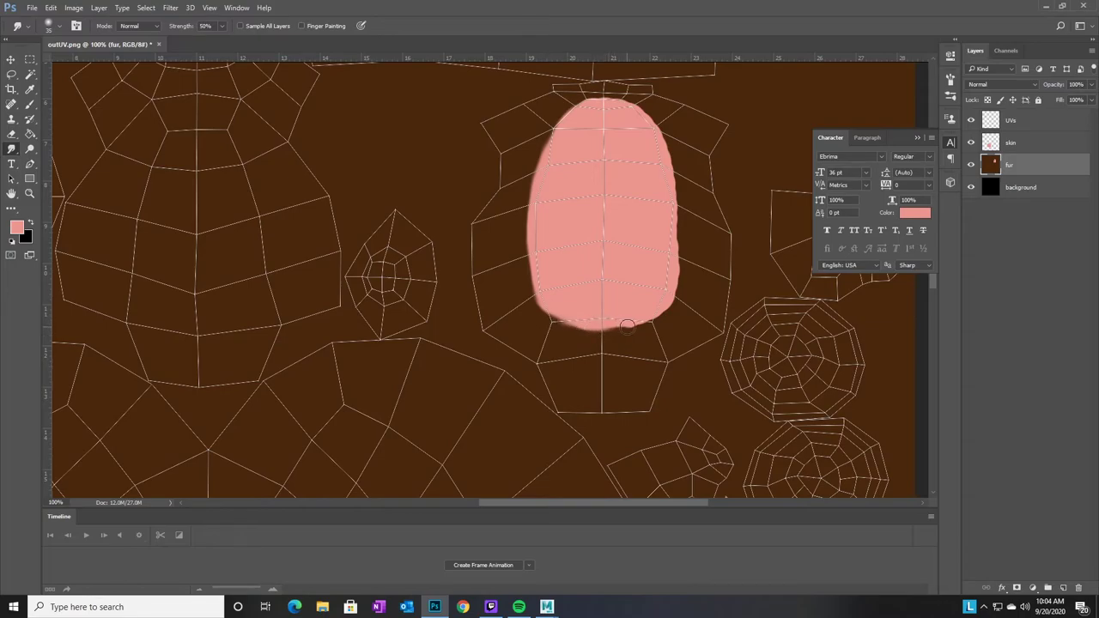
pyautogui.moveTo(609, 102)
pyautogui.mouseDown()
pyautogui.moveTo(655, 111)
pyautogui.moveTo(678, 182)
pyautogui.moveTo(681, 171)
pyautogui.moveTo(678, 297)
pyautogui.moveTo(670, 275)
pyautogui.moveTo(667, 314)
pyautogui.moveTo(627, 334)
pyautogui.moveTo(660, 320)
pyautogui.moveTo(643, 338)
pyautogui.moveTo(609, 324)
pyautogui.moveTo(620, 330)
pyautogui.moveTo(638, 314)
pyautogui.moveTo(541, 311)
pyautogui.moveTo(577, 318)
pyautogui.moveTo(550, 318)
pyautogui.moveTo(561, 304)
pyautogui.mouseUp()
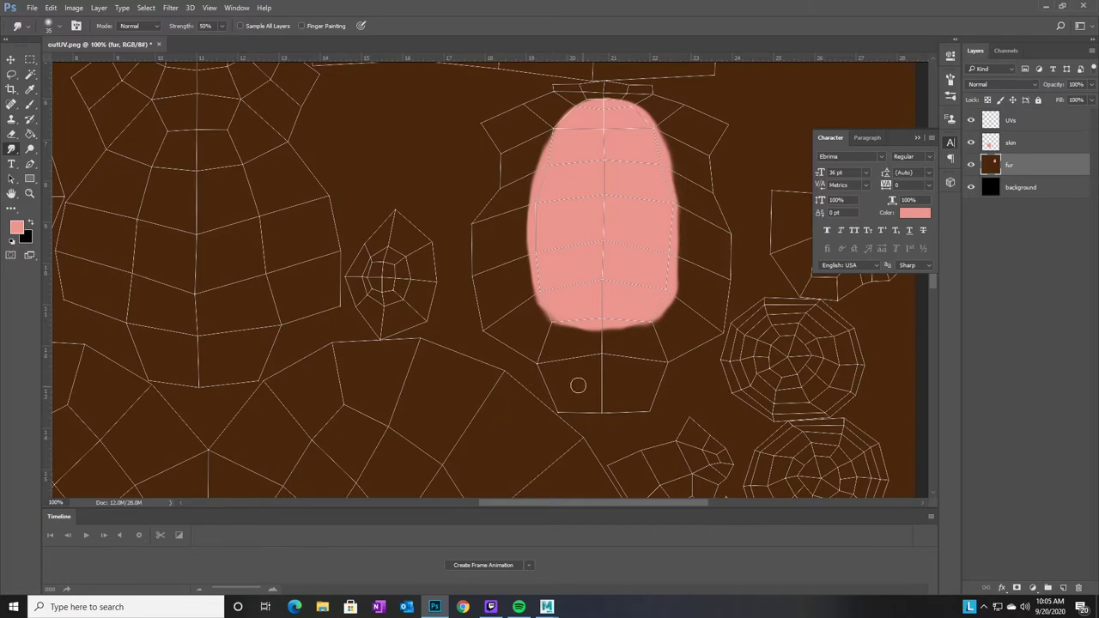
pyautogui.moveTo(610, 370); pyautogui.dragTo(590, 369)
pyautogui.hotkey('ctrl', 'z')
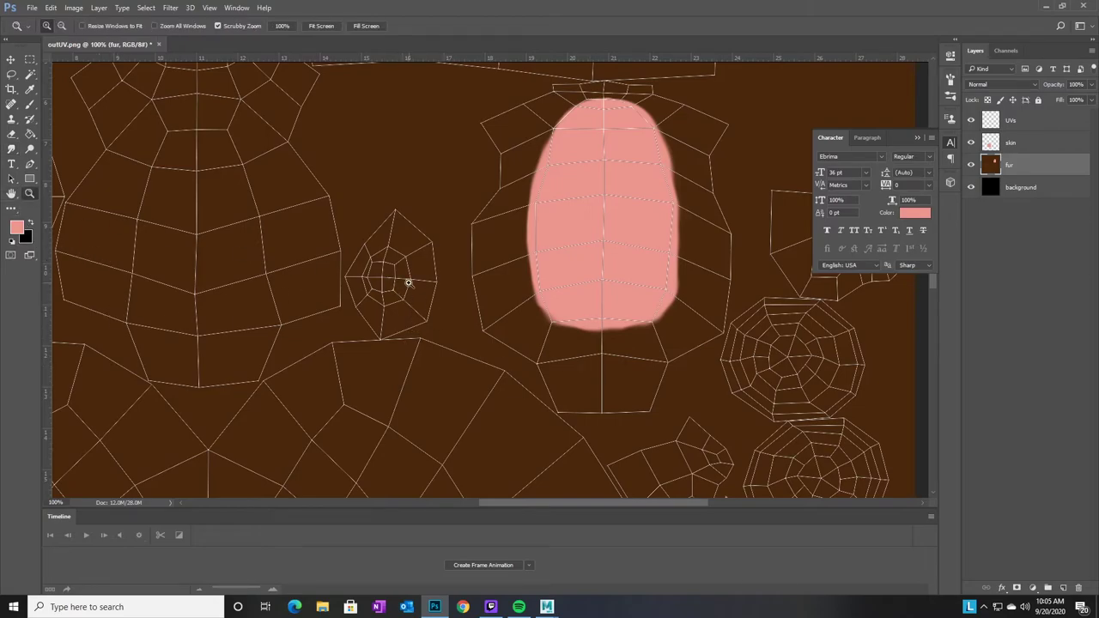
# Paint a pink oval in the small pointed UV shell between the two torso shells, and smudge its edges into the fur
pyautogui.keyDown('alt'); pyautogui.click(414, 294); pyautogui.keyUp('alt')
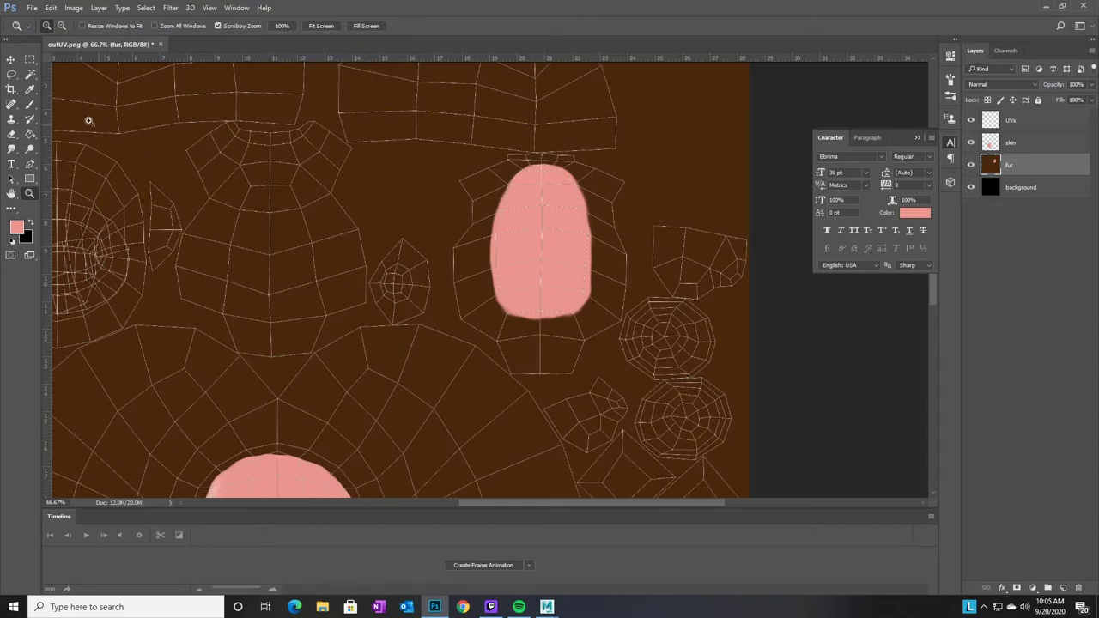
pyautogui.click(31, 104)
pyautogui.click(398, 276)
pyautogui.moveTo(398, 276)
pyautogui.mouseDown()
pyautogui.moveTo(397, 293)
pyautogui.moveTo(402, 282)
pyautogui.mouseUp()
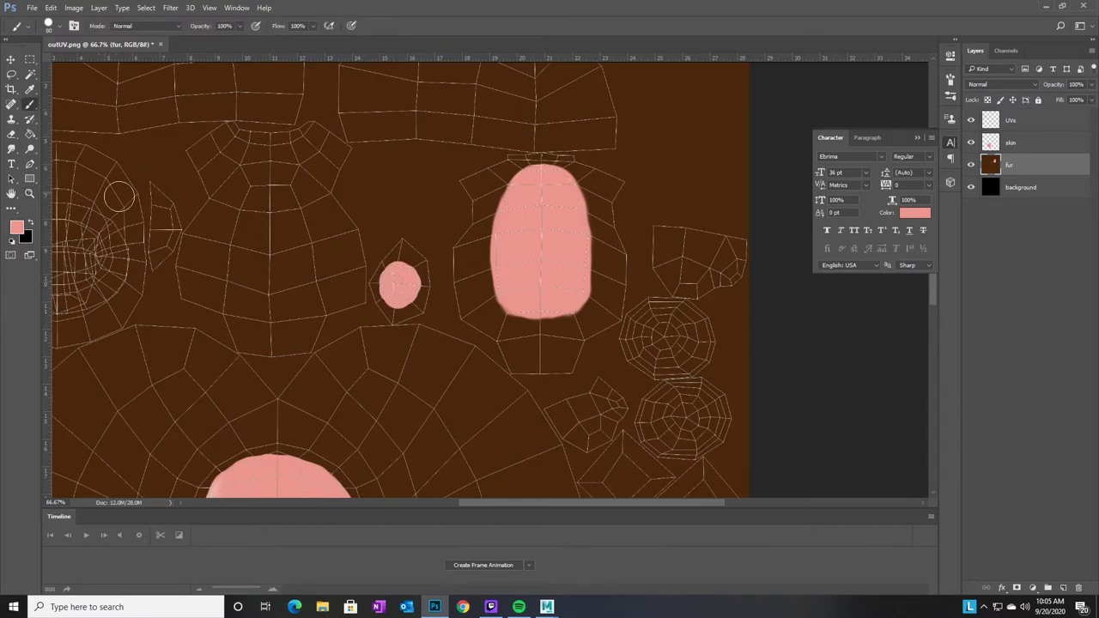
pyautogui.click(12, 150)
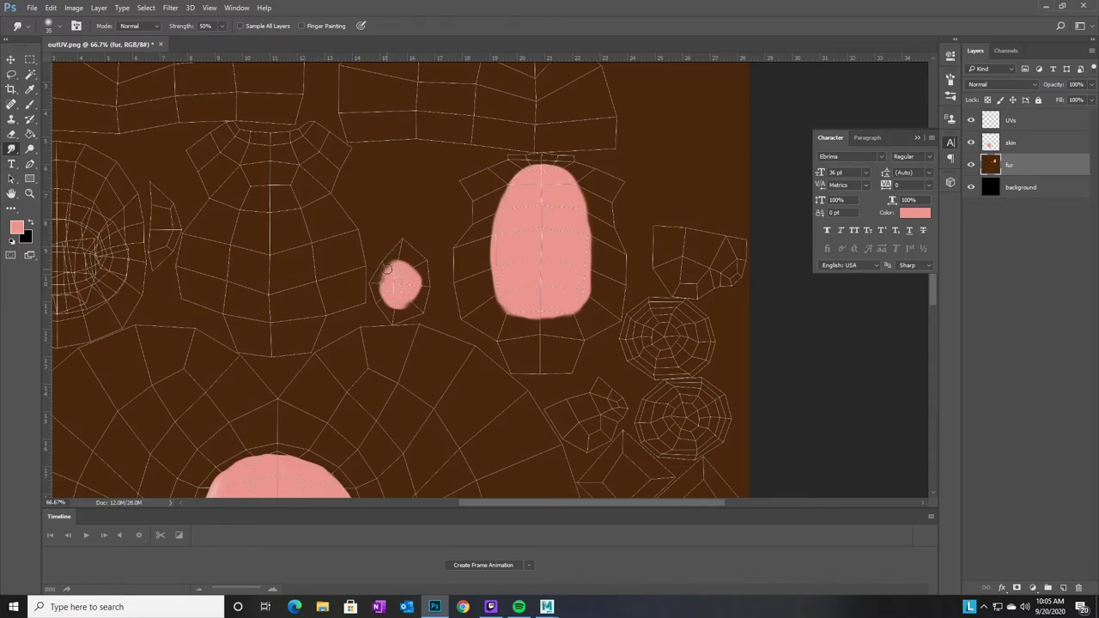
pyautogui.moveTo(386, 263); pyautogui.dragTo(382, 280)
# Paint a pink oval in the small UV shell at the texture's lower-left corner and smudge its edges into the fur
pyautogui.click(30, 196)
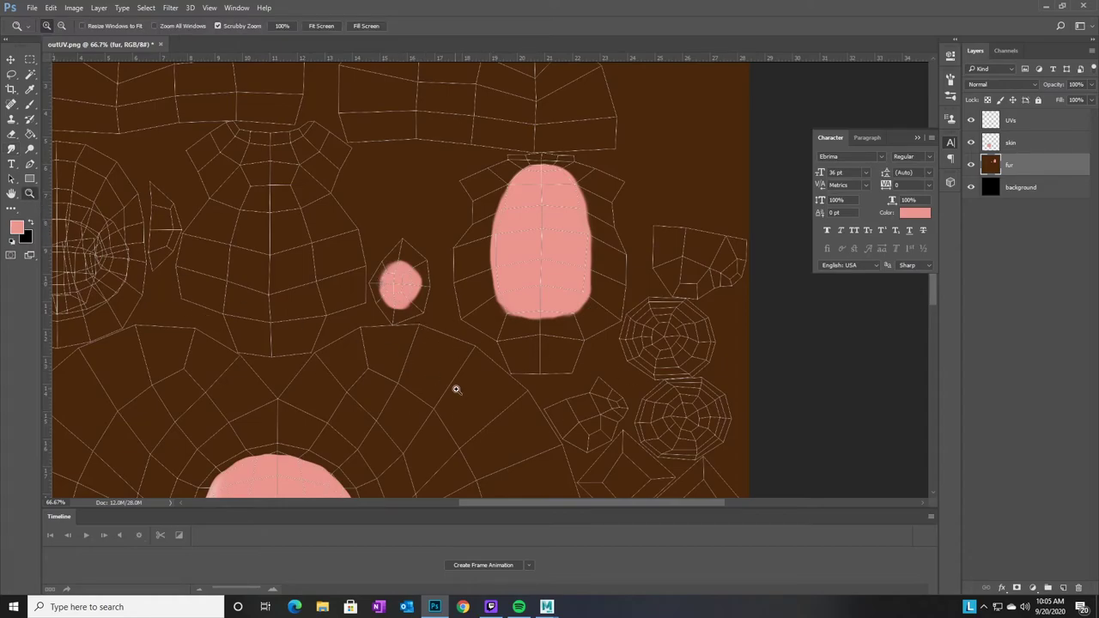
pyautogui.keyDown('alt'); pyautogui.click(504, 404); pyautogui.keyUp('alt')
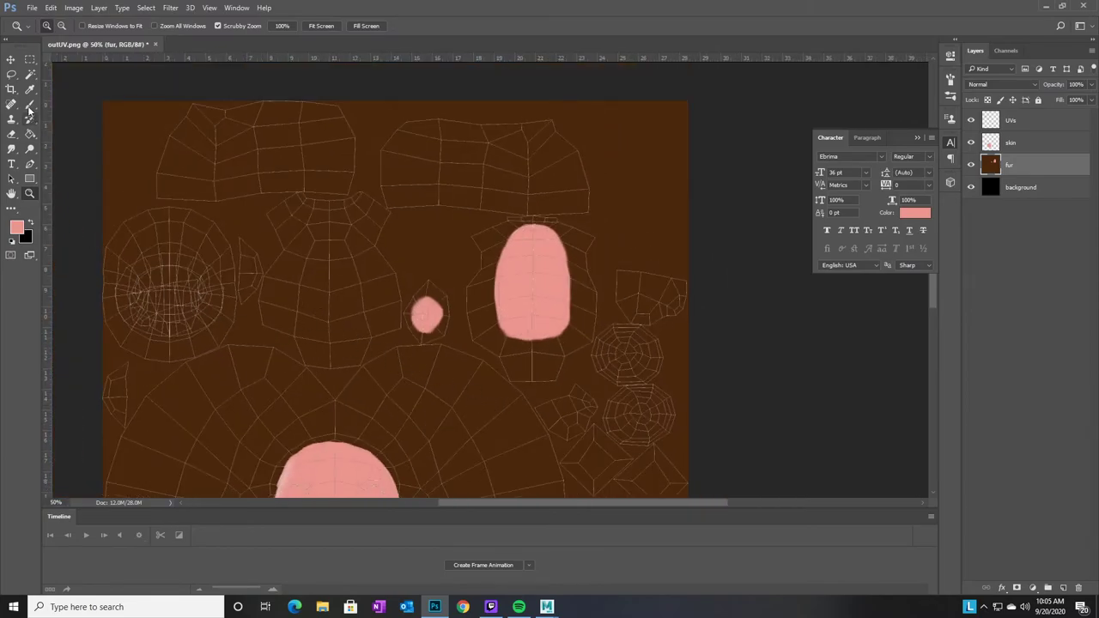
pyautogui.click(11, 60)
pyautogui.moveTo(456, 401); pyautogui.dragTo(459, 378)
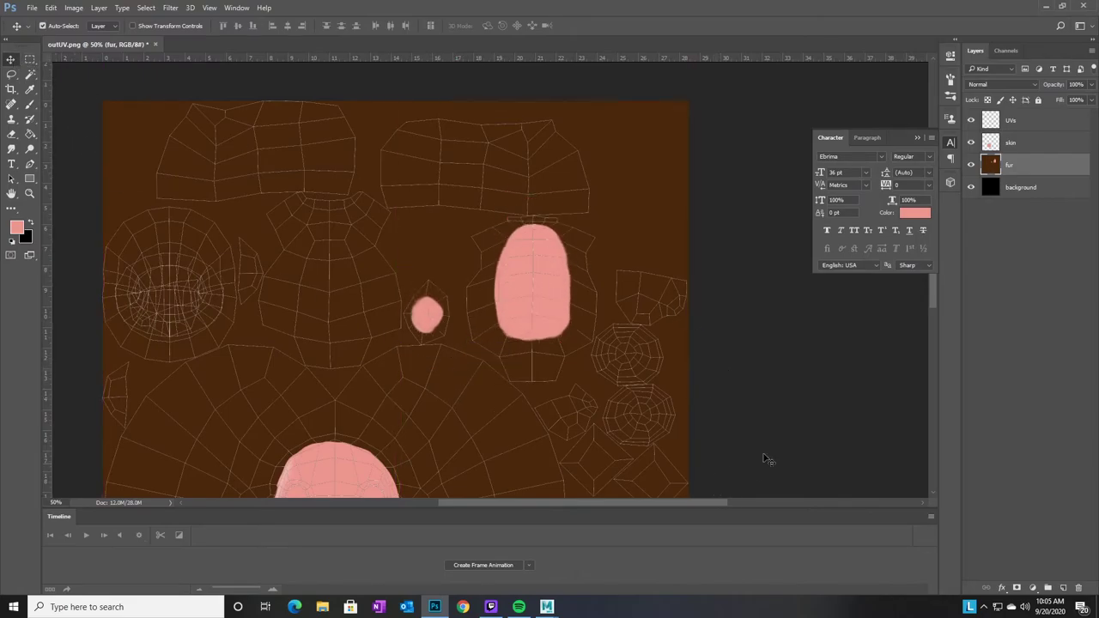
pyautogui.moveTo(934, 300); pyautogui.dragTo(945, 364)
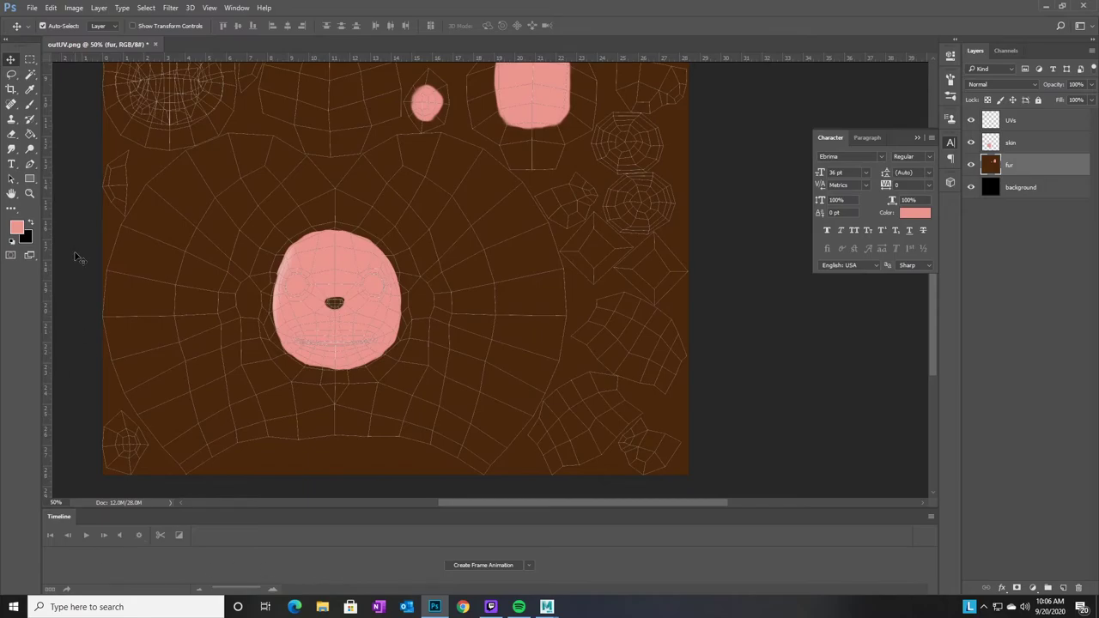
pyautogui.click(31, 104)
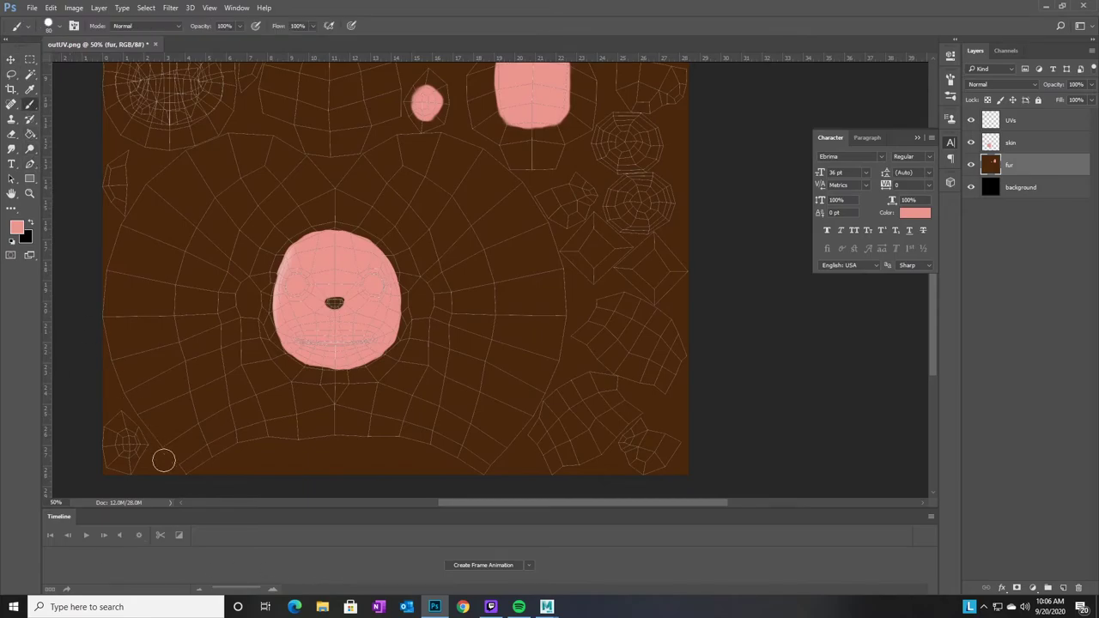
pyautogui.moveTo(127, 442); pyautogui.dragTo(121, 434)
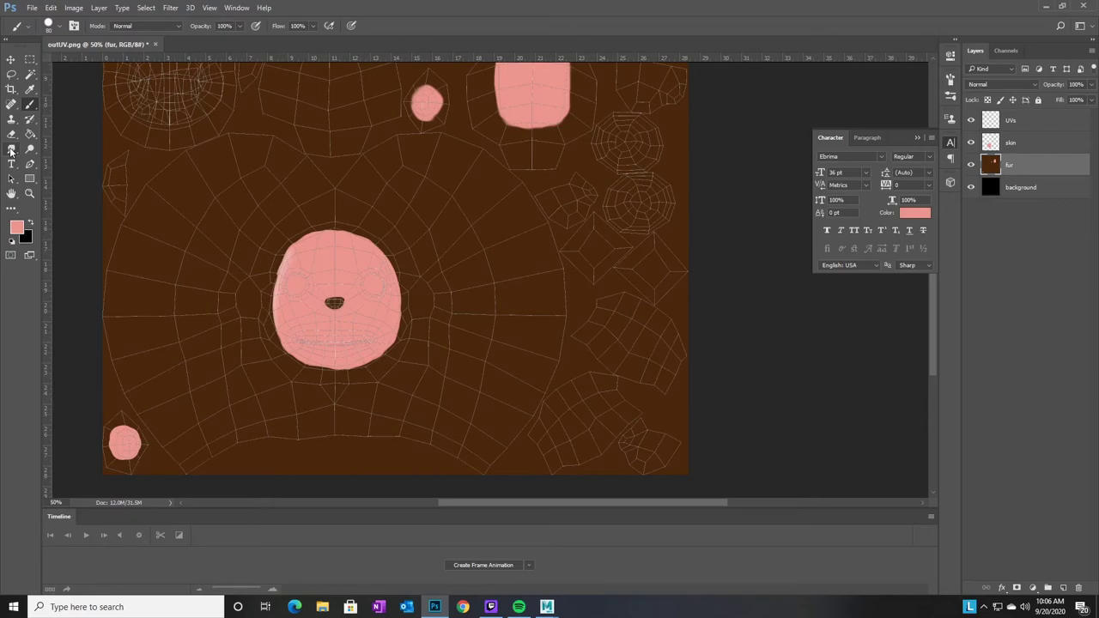
pyautogui.click(11, 150)
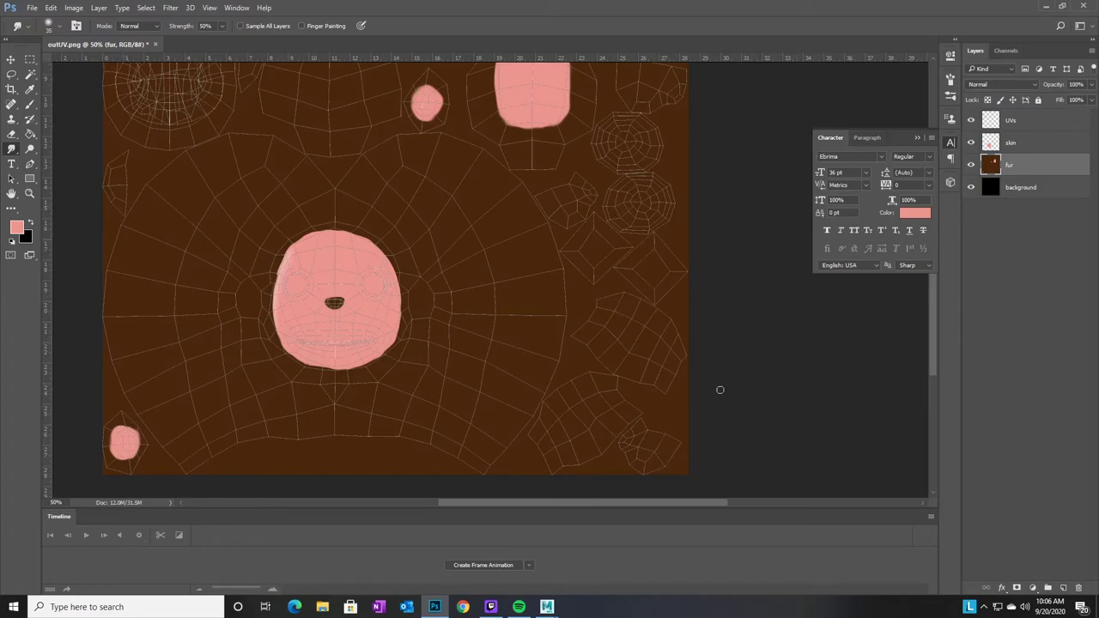
# Show the whole texture and hide the UVs layer so the wireframe is left out of the image
pyautogui.click(29, 193)
pyautogui.keyDown('alt'); pyautogui.click(413, 328); pyautogui.keyUp('alt')
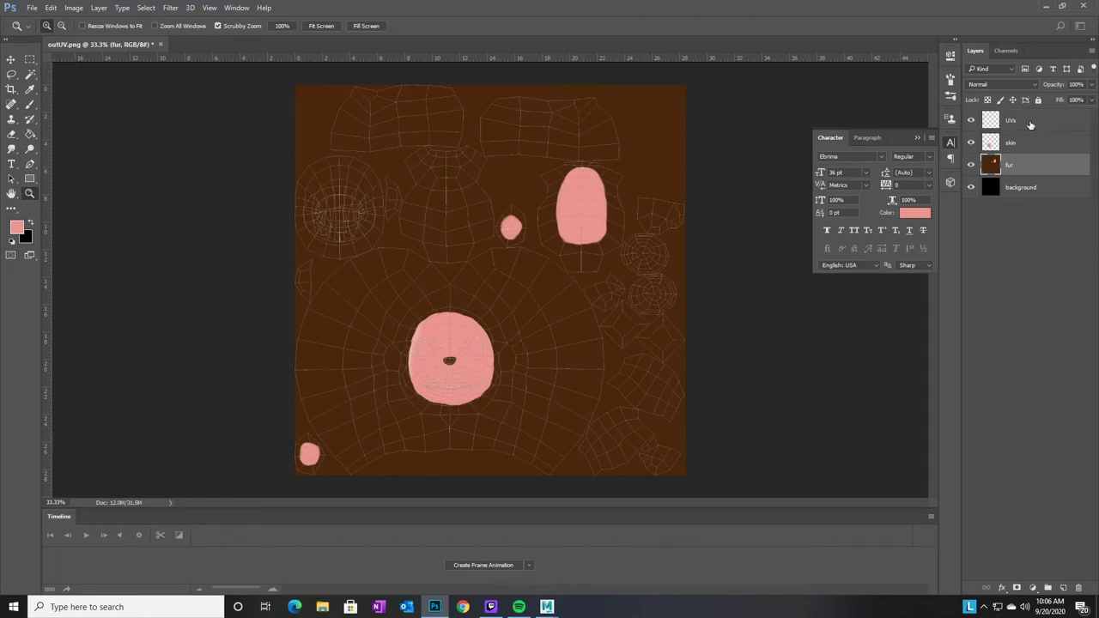
pyautogui.click(972, 122)
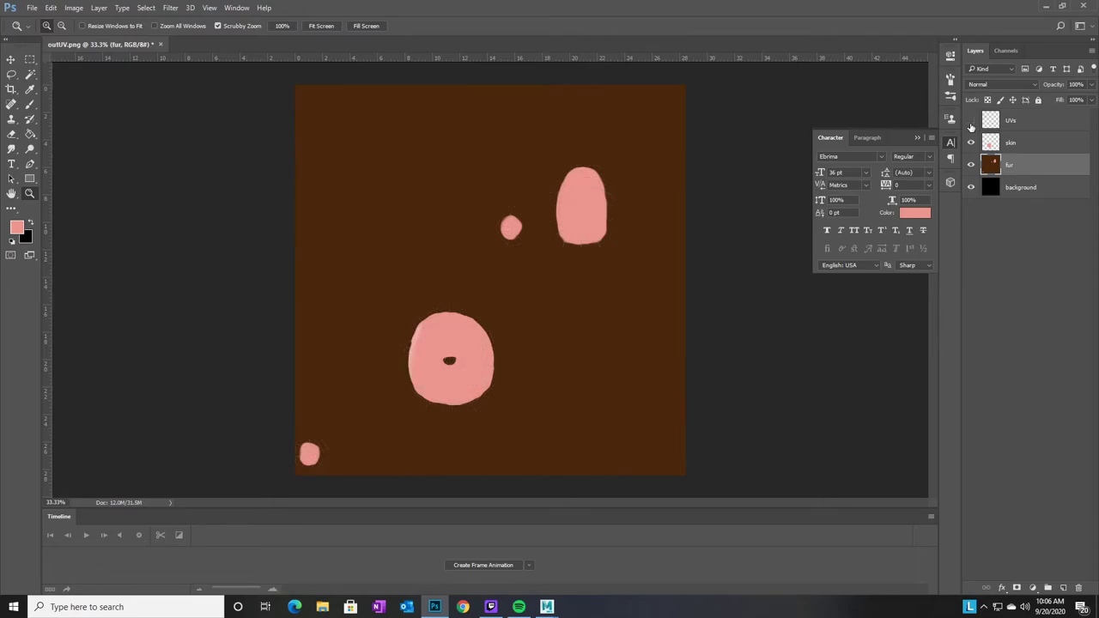
pyautogui.click(971, 121)
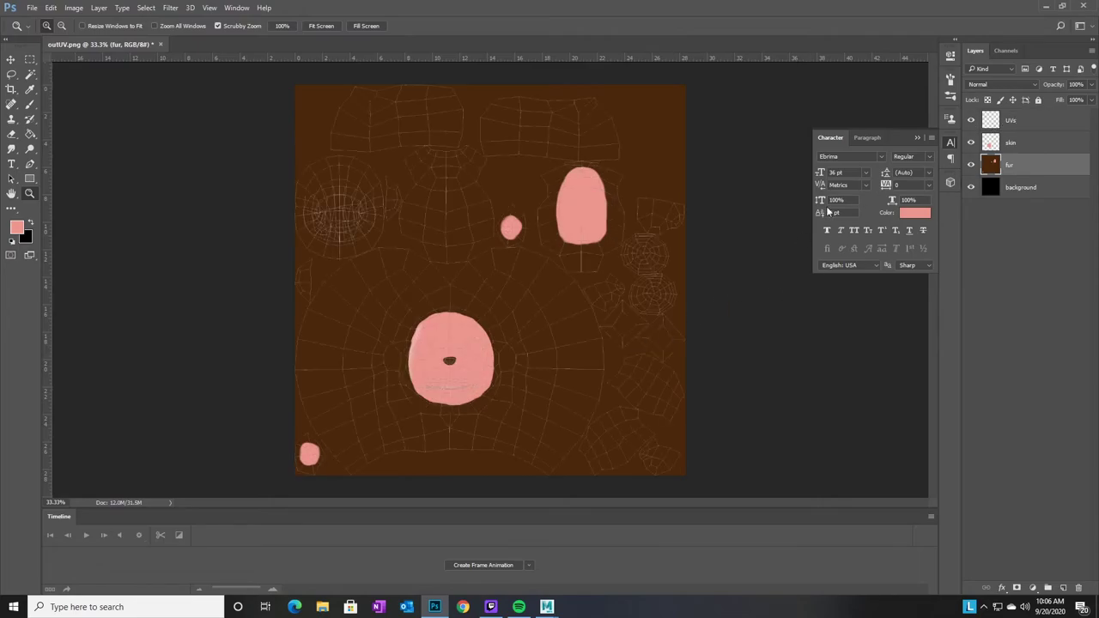
pyautogui.click(971, 121)
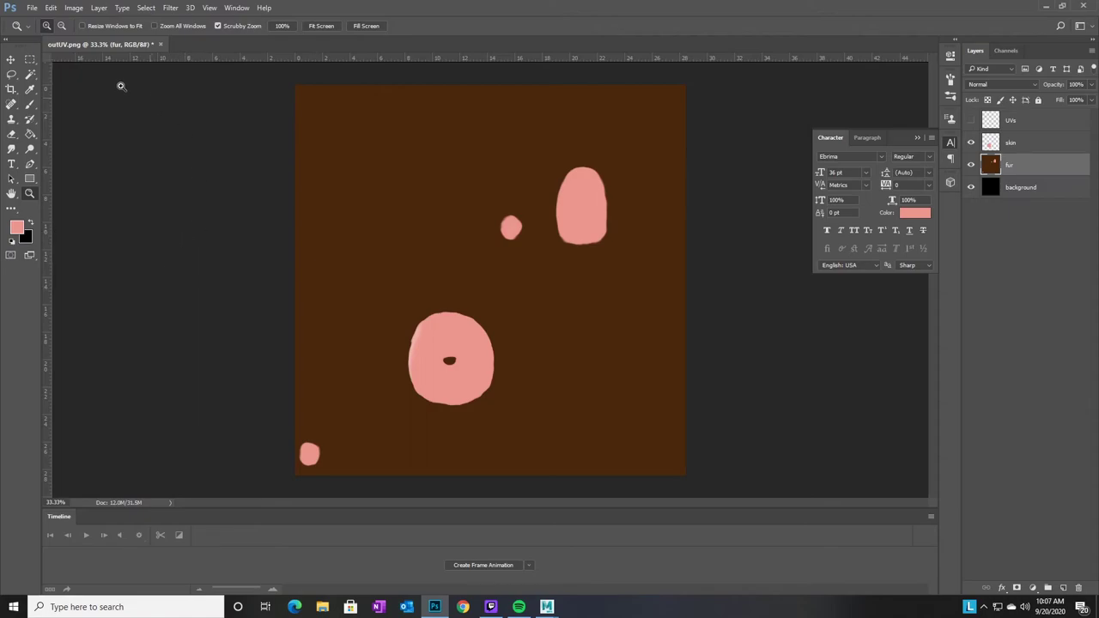
# Save the layered document as MonkeyMaster.psd in the Basic Texturing Tutorials project's sourceimages folder, keeping its layers
pyautogui.click(32, 9)
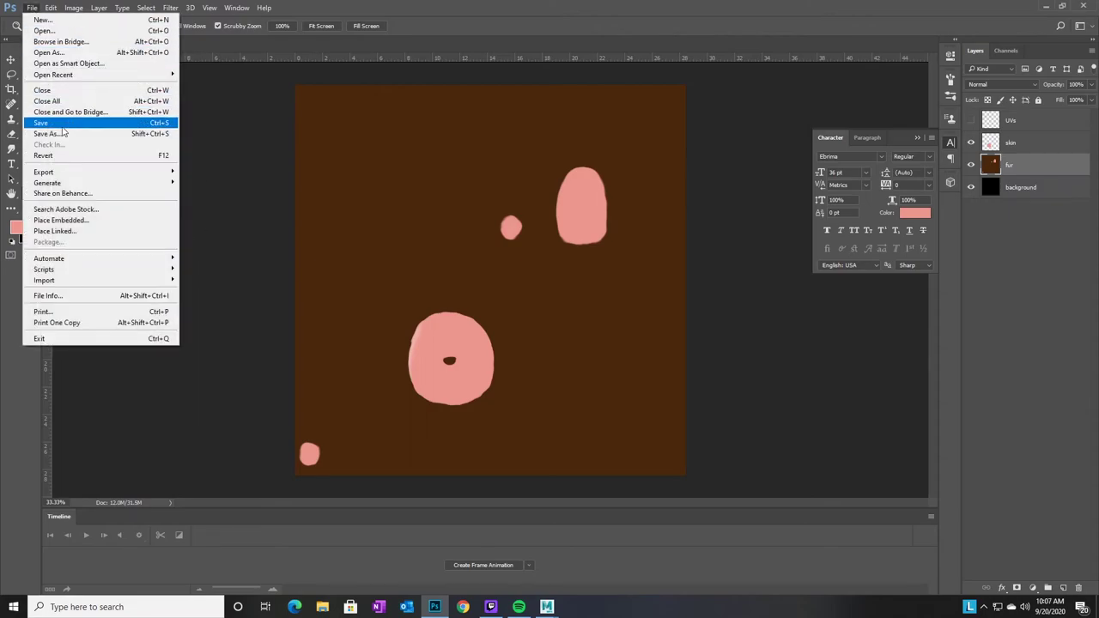
pyautogui.click(57, 135)
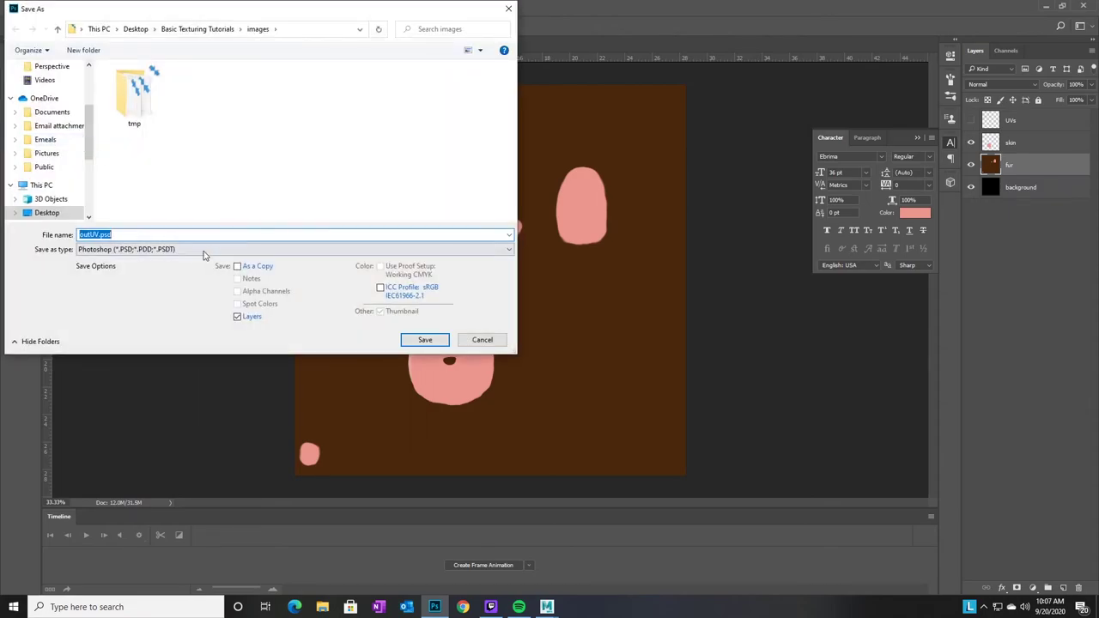
pyautogui.click(223, 32)
pyautogui.scroll(-1, 162, 203)
pyautogui.click(156, 206)
pyautogui.doubleClick(156, 208)
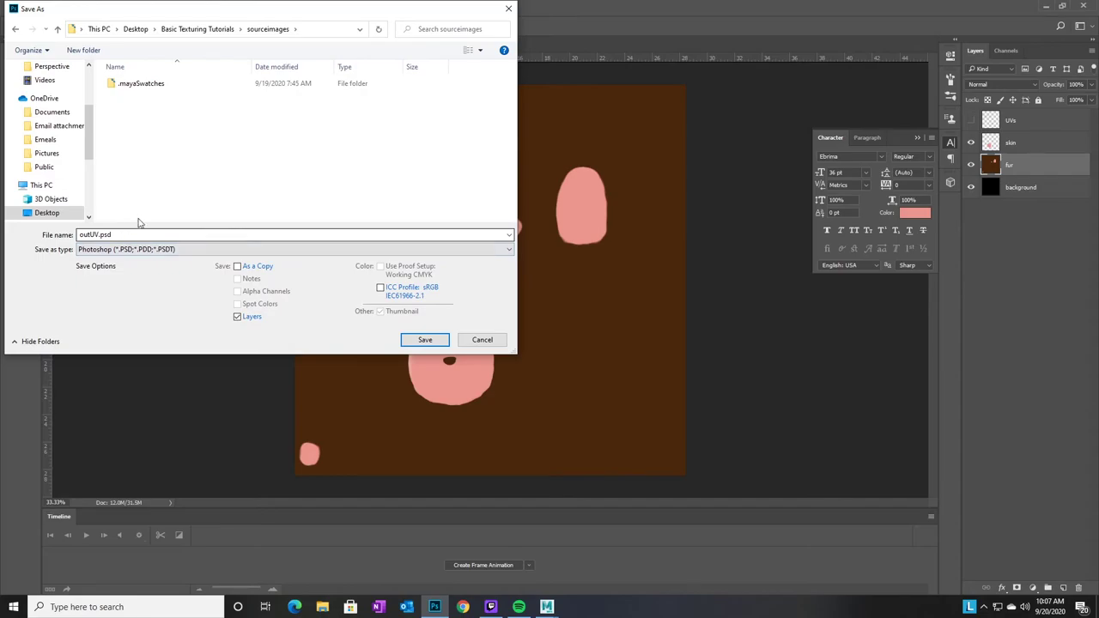
pyautogui.doubleClick(95, 234)
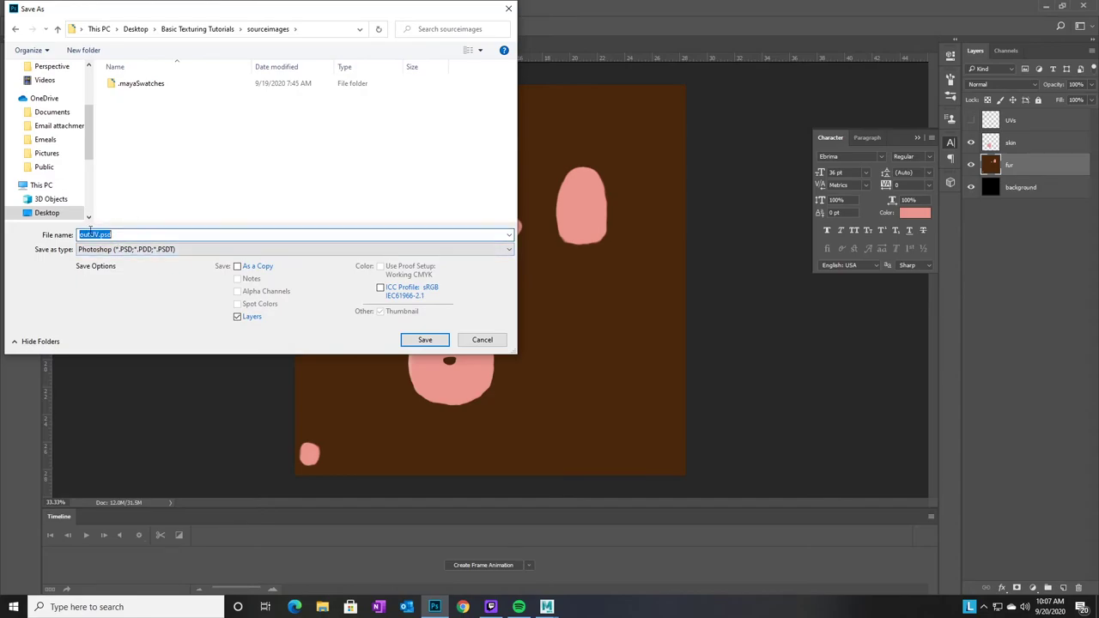
pyautogui.moveTo(95, 235); pyautogui.dragTo(43, 227)
pyautogui.write('MonkeyMaster')
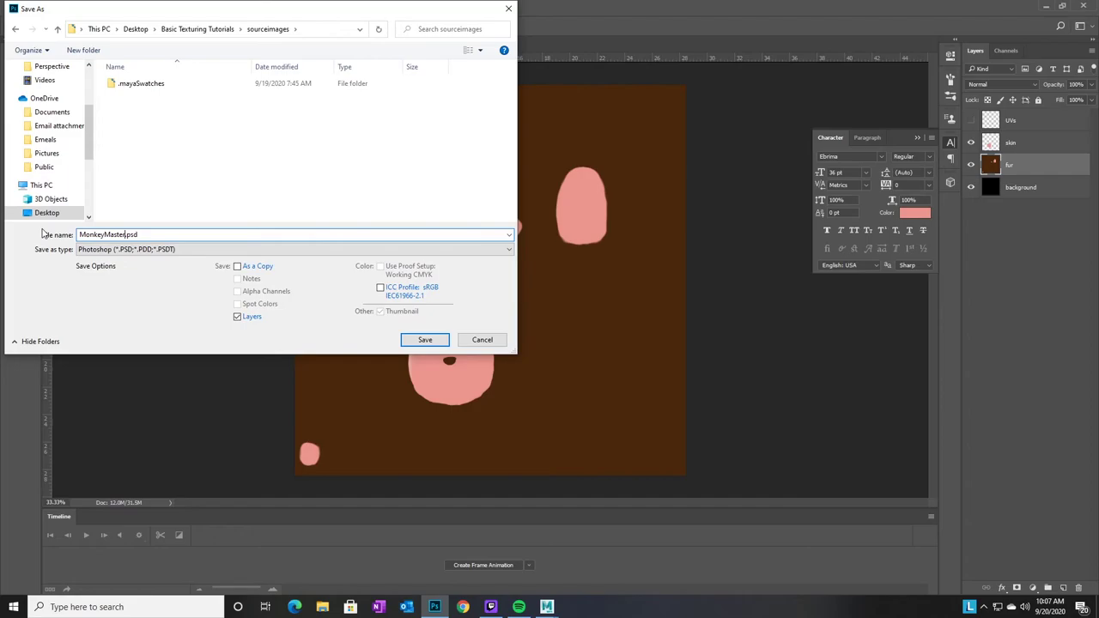
pyautogui.click(423, 340)
pyautogui.click(680, 186)
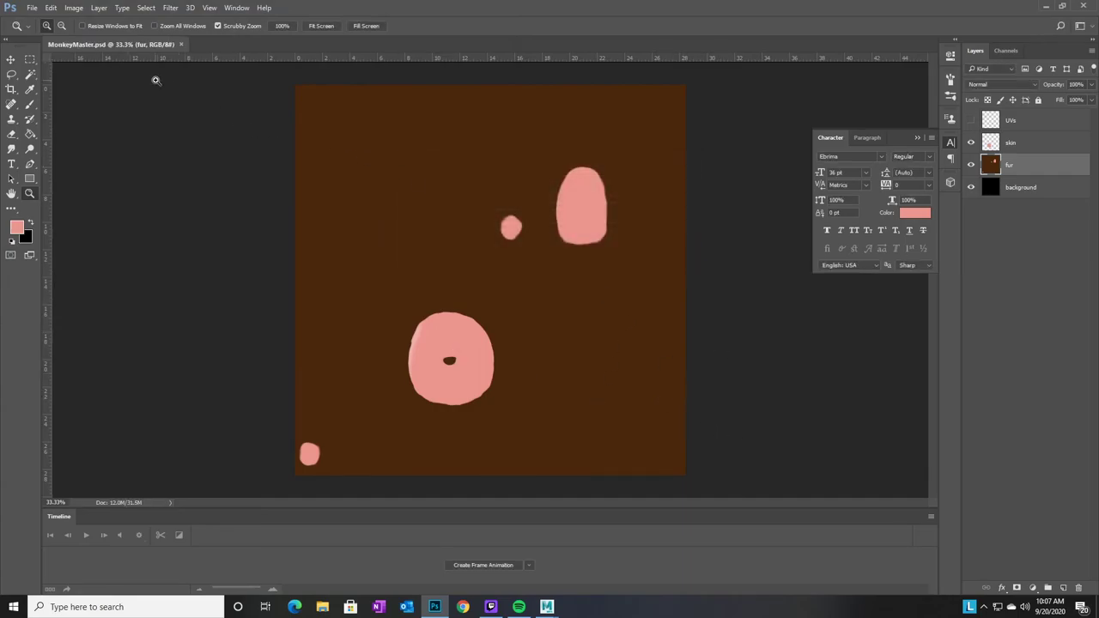
# Save a flattened PNG copy of the texture as MonkeyColor.png in the sourceimages folder
pyautogui.click(51, 9)
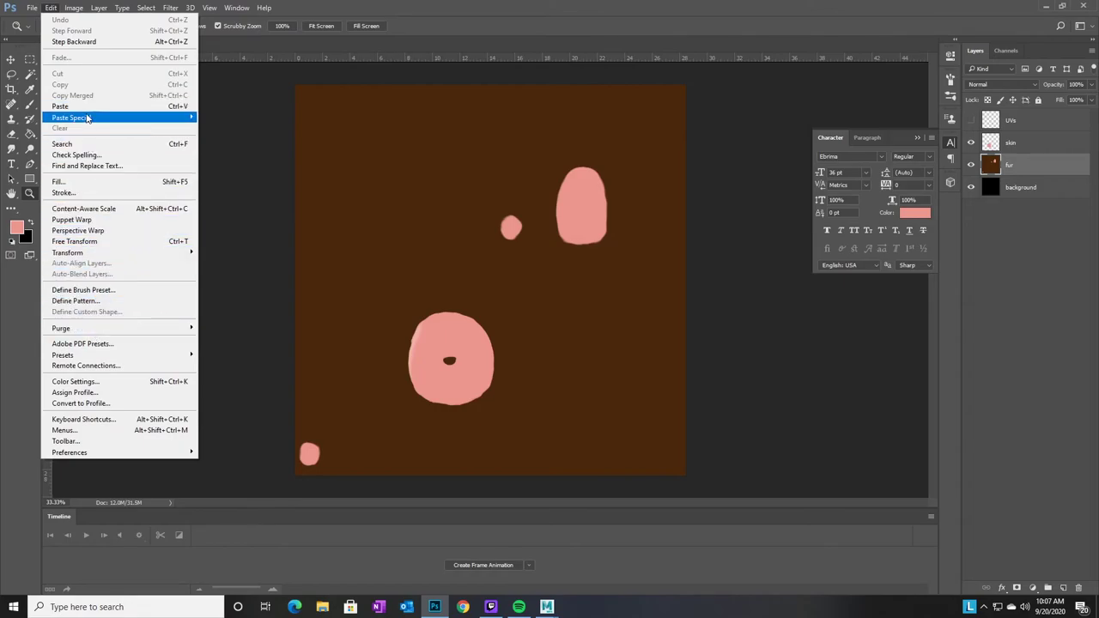
pyautogui.moveTo(32, 8)
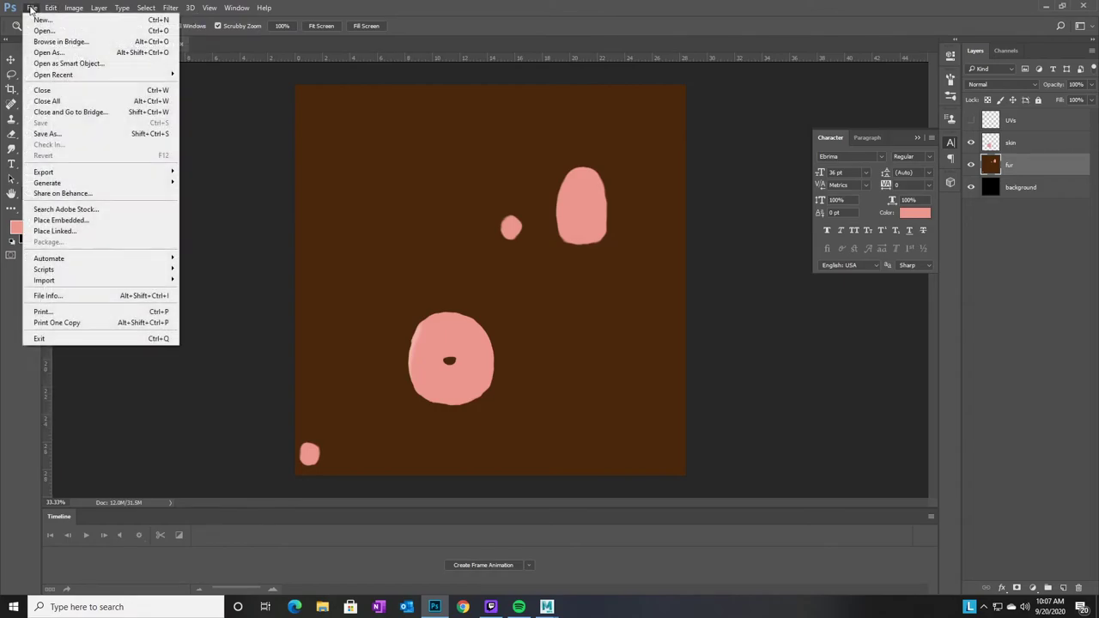
pyautogui.click(55, 134)
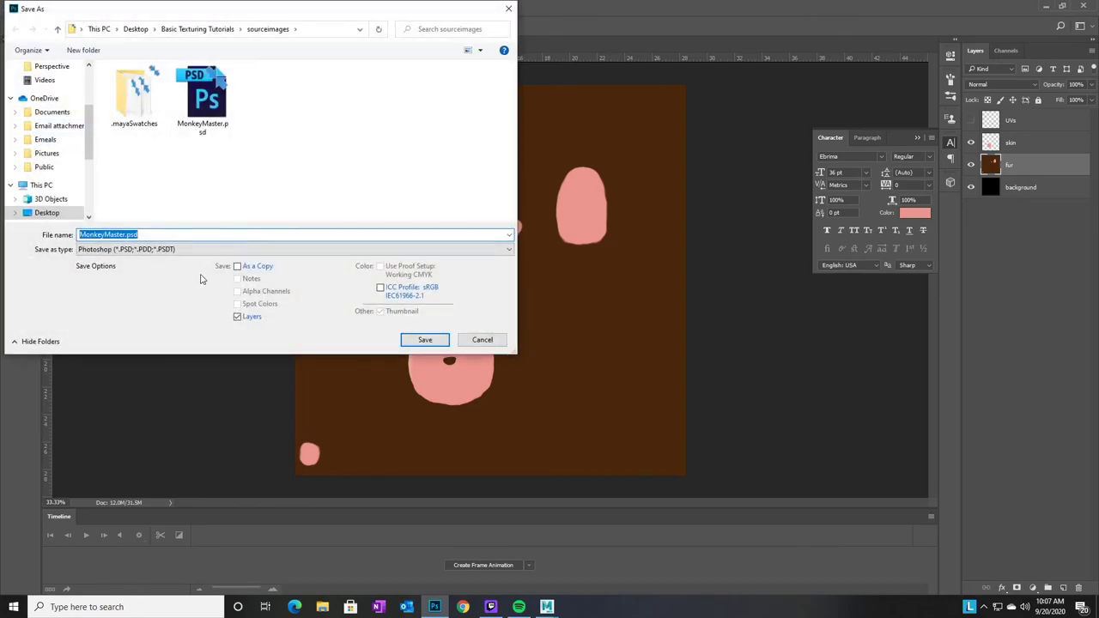
pyautogui.click(170, 249)
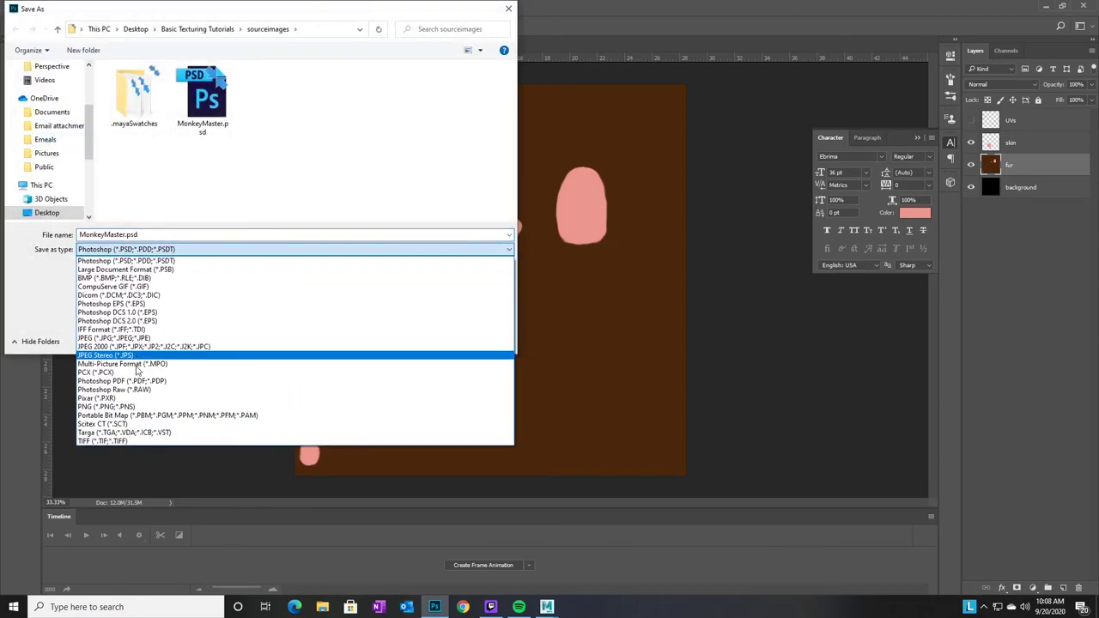
pyautogui.click(138, 411)
pyautogui.doubleClick(120, 234)
pyautogui.moveTo(126, 235); pyautogui.dragTo(106, 234)
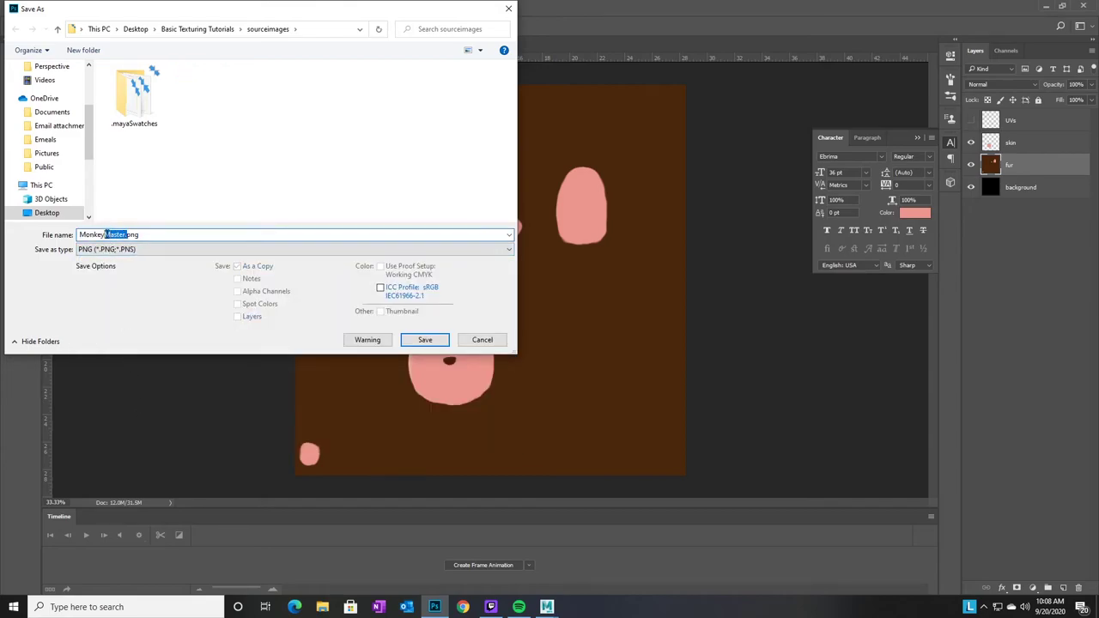
pyautogui.write('Color')
pyautogui.click(435, 343)
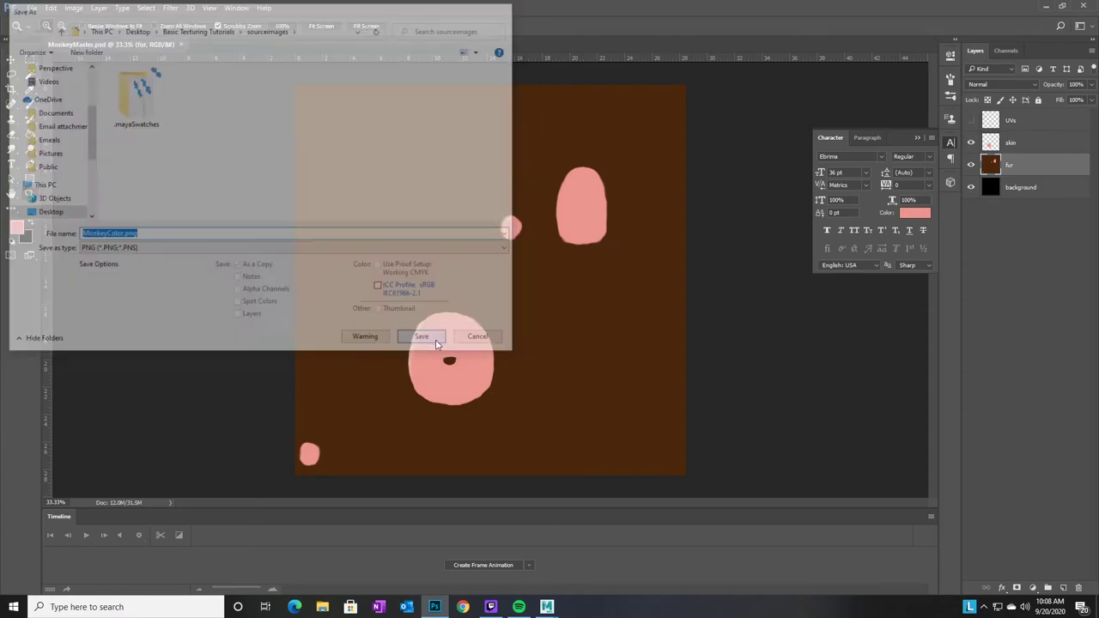
pyautogui.click(591, 191)
# Switch to the Monkey3.mb scene in Maya, deselect the monkey, and create a Phong material in the Hypershade
pyautogui.moveTo(548, 607)
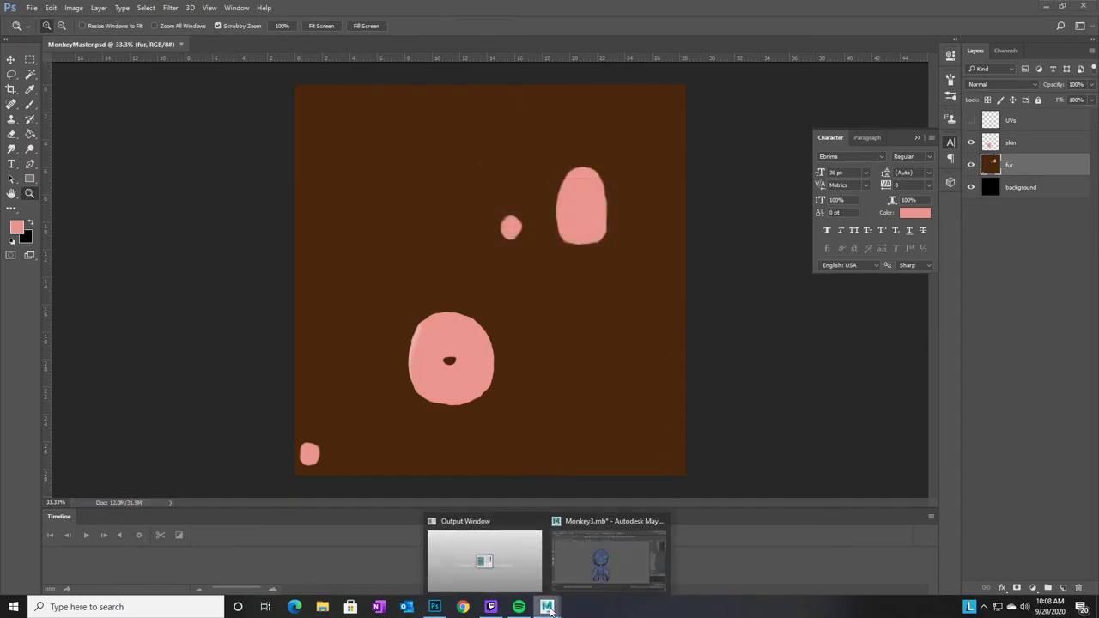
pyautogui.click(587, 568)
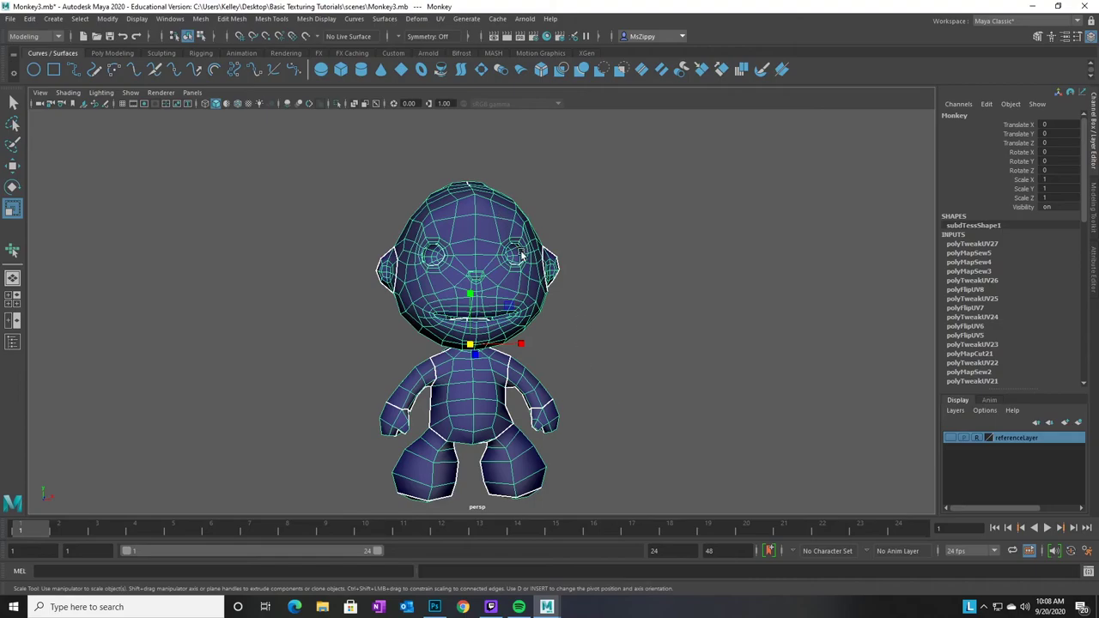
pyautogui.click(648, 327)
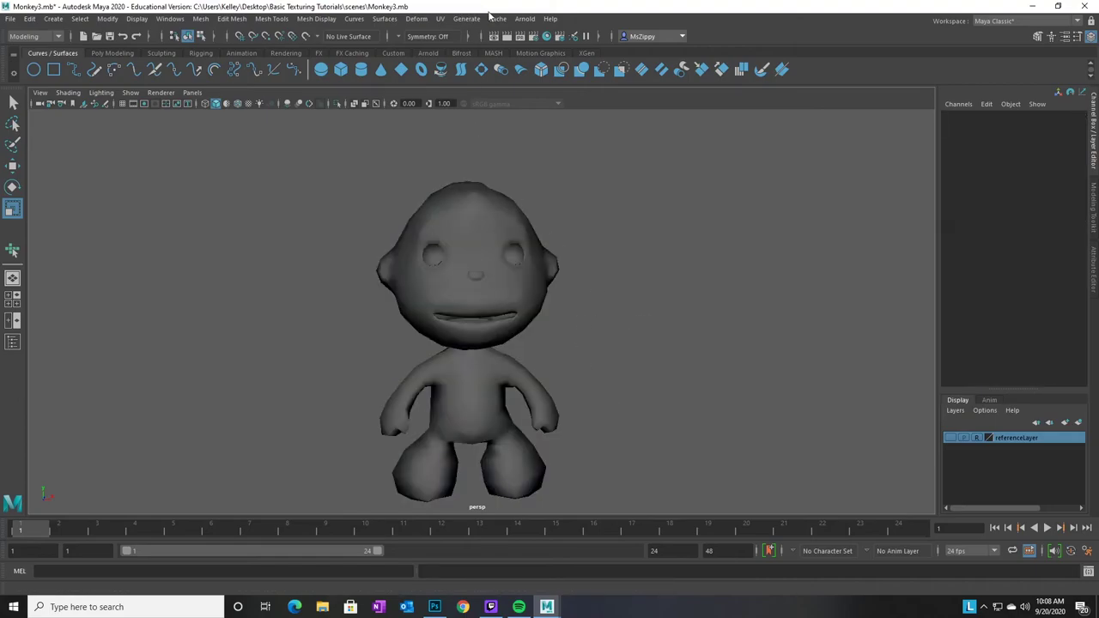
pyautogui.click(547, 37)
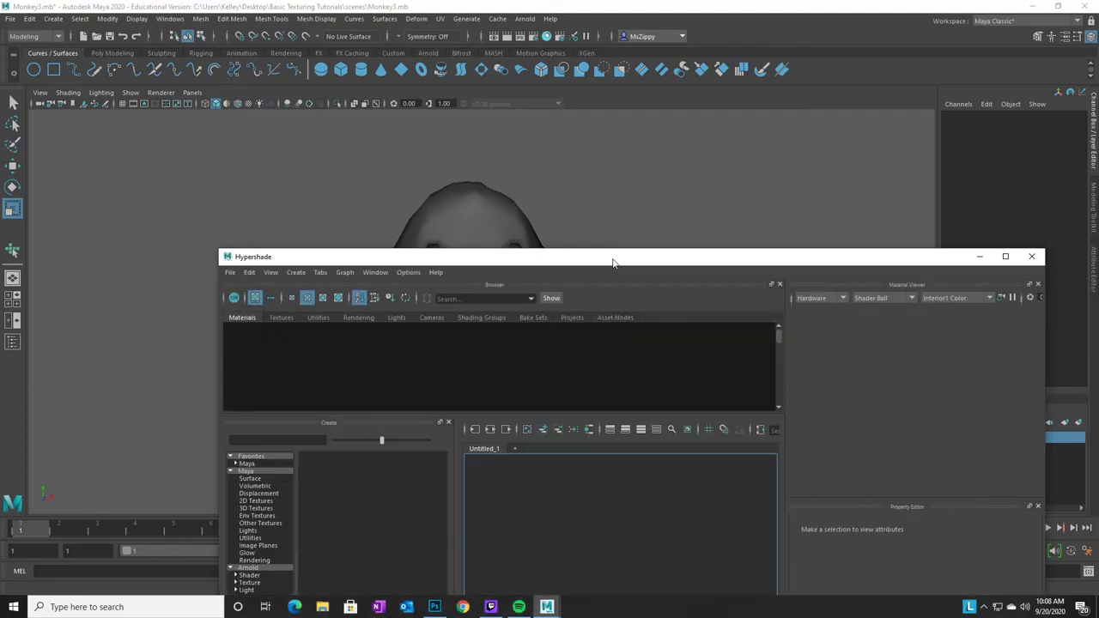
pyautogui.moveTo(611, 260); pyautogui.dragTo(520, 58)
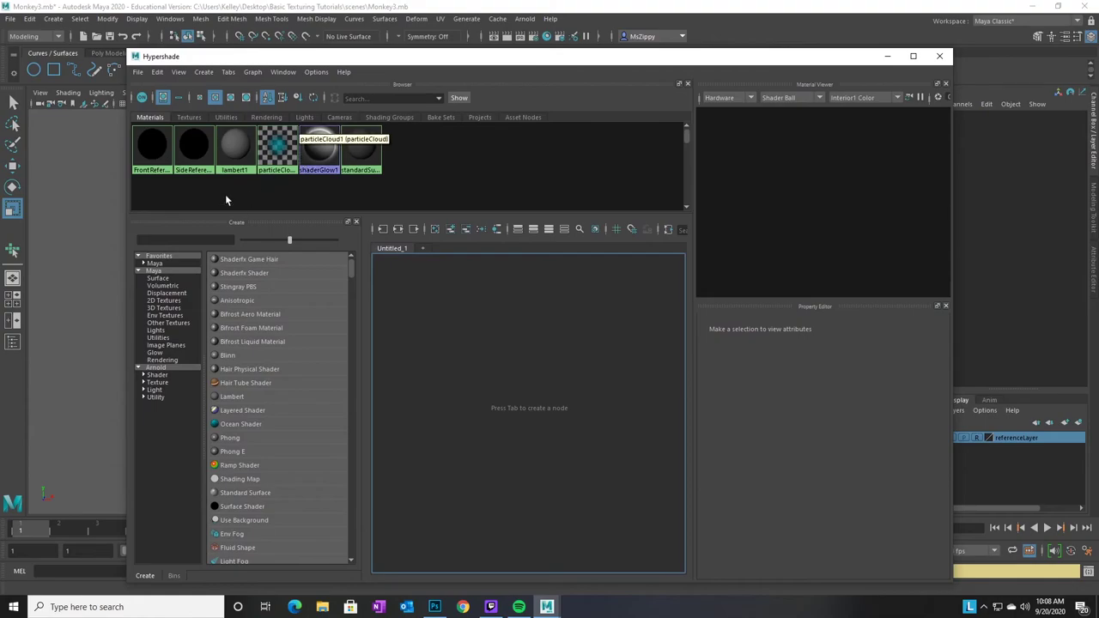
pyautogui.click(227, 439)
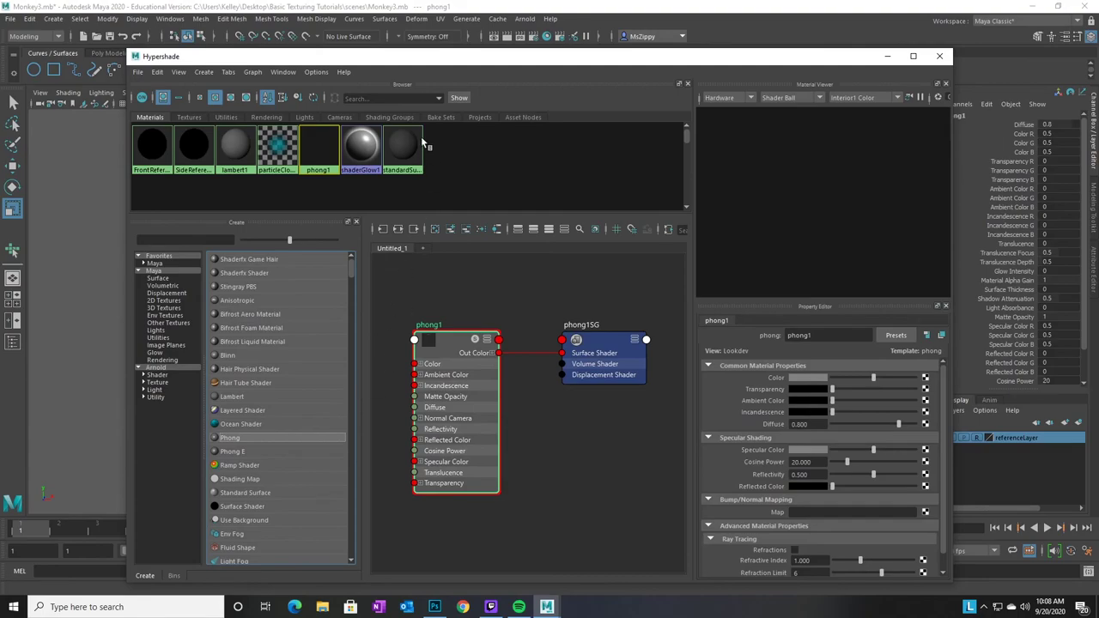
pyautogui.moveTo(451, 58); pyautogui.dragTo(379, 33)
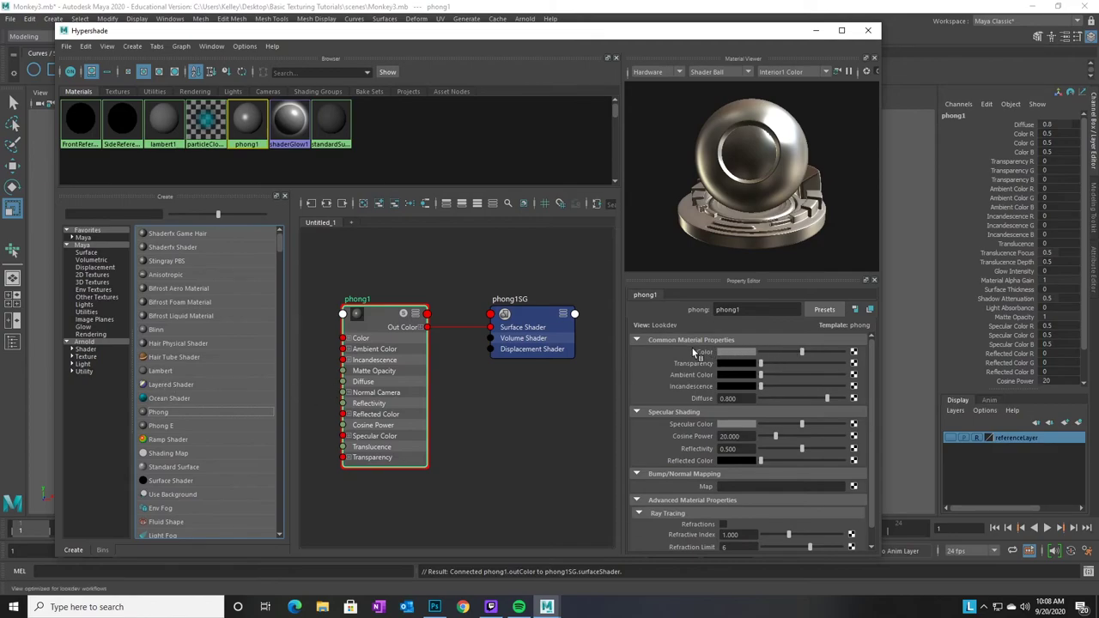
# Connect a File texture to the new Phong material's Color and load MonkeyColor.png from sourceimages as its image
pyautogui.click(854, 353)
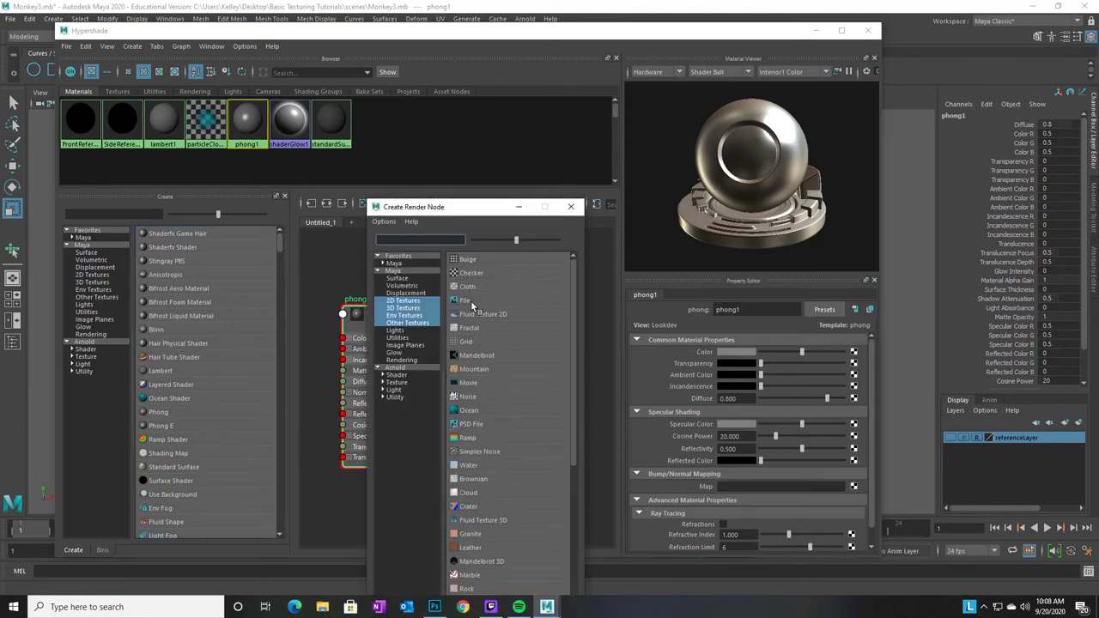
pyautogui.click(467, 301)
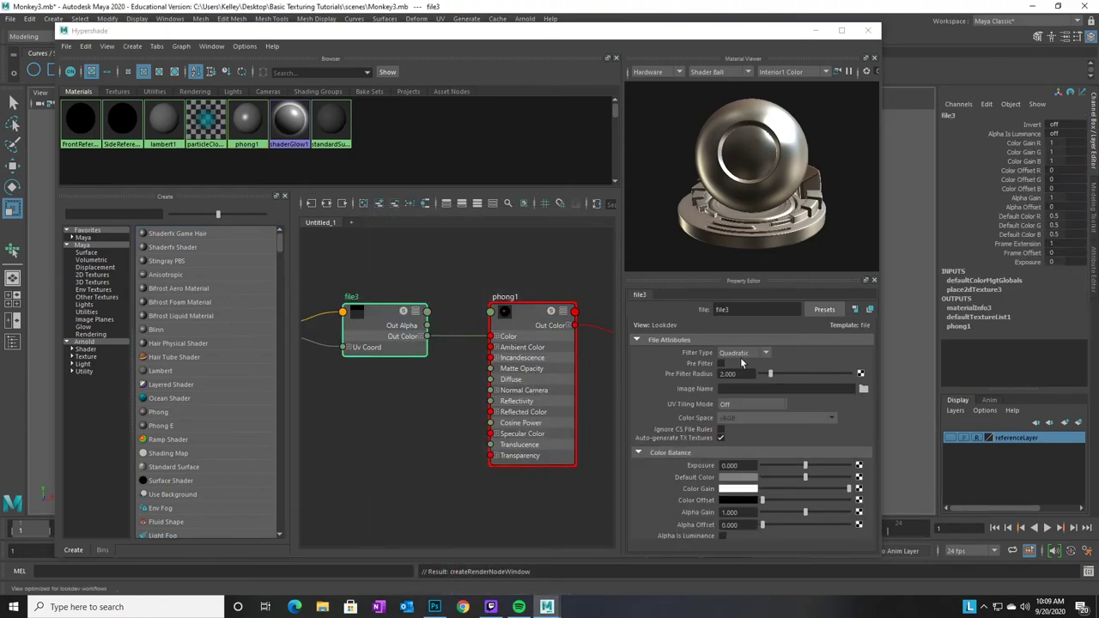
pyautogui.click(864, 389)
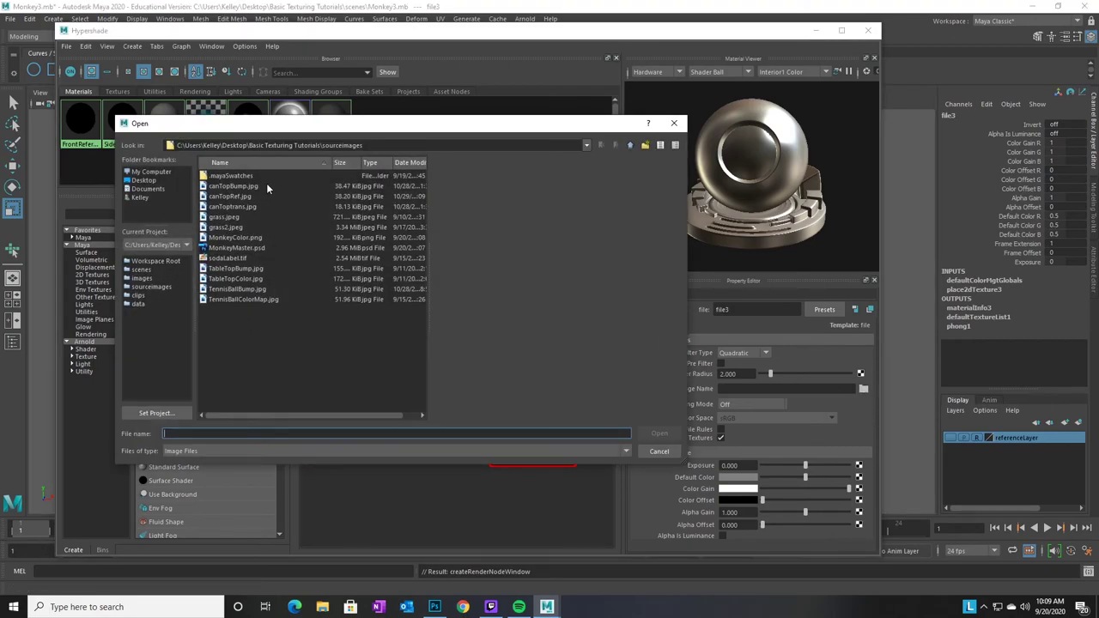
pyautogui.click(228, 239)
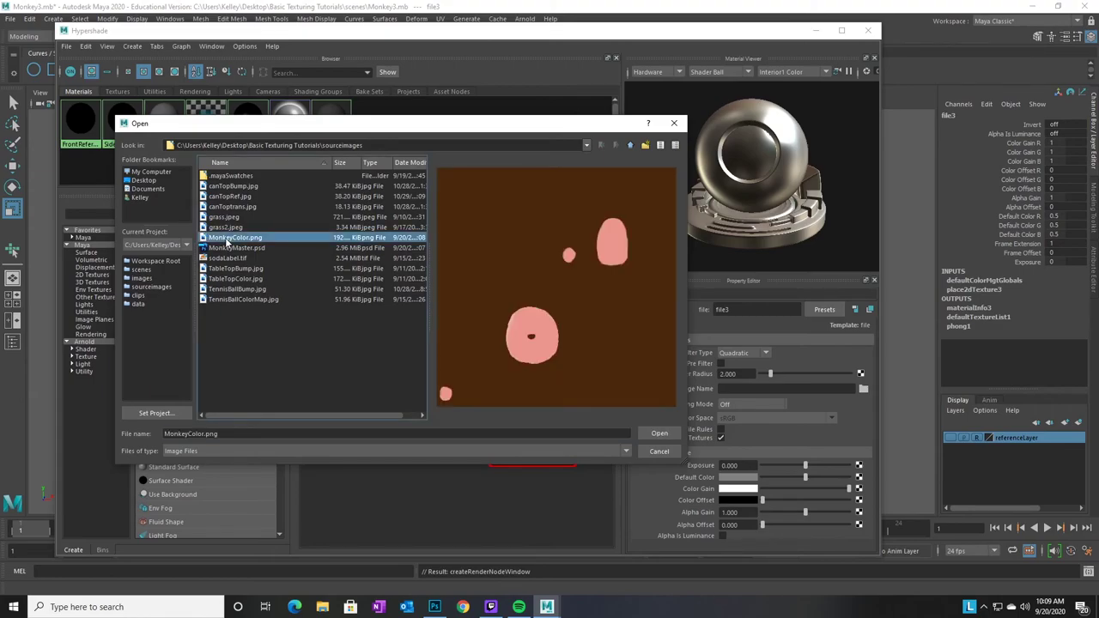
pyautogui.click(659, 433)
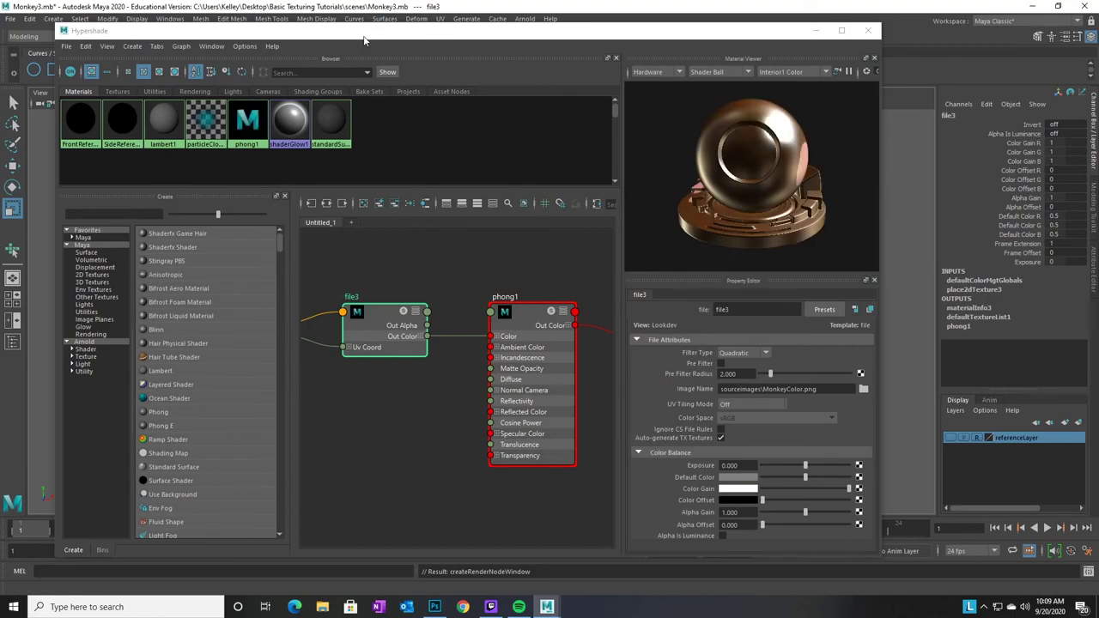
# Select the monkey mesh in the perspective view and rename the phong1 material to Monkey
pyautogui.moveTo(443, 26); pyautogui.dragTo(918, 88)
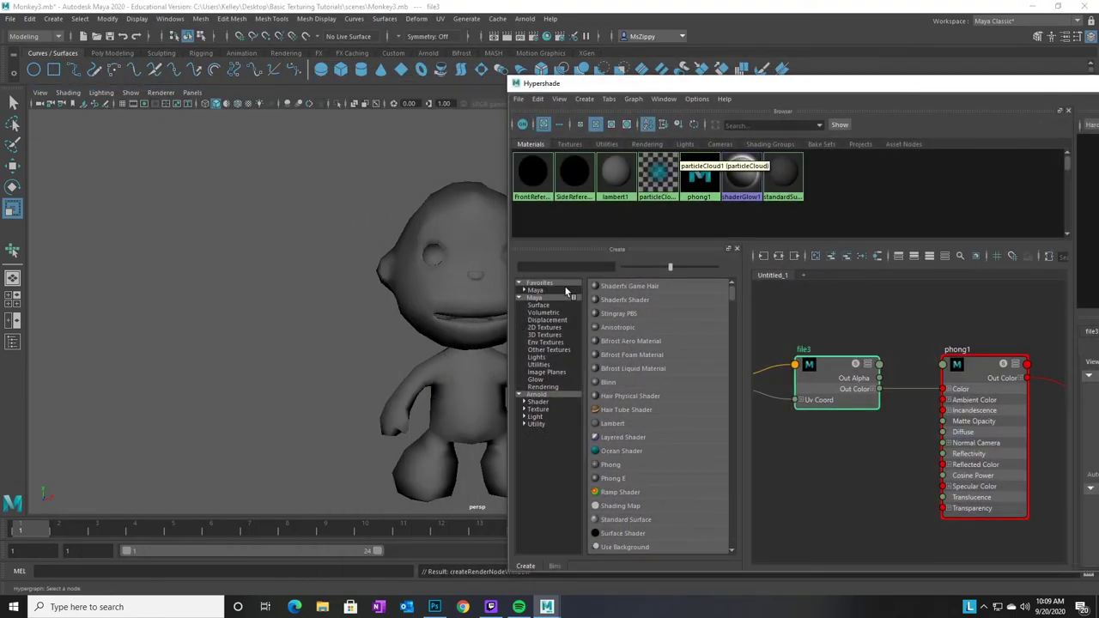
pyautogui.keyDown('alt'); pyautogui.moveTo(433, 347); pyautogui.dragTo(260, 328, button='middle'); pyautogui.keyUp('alt')
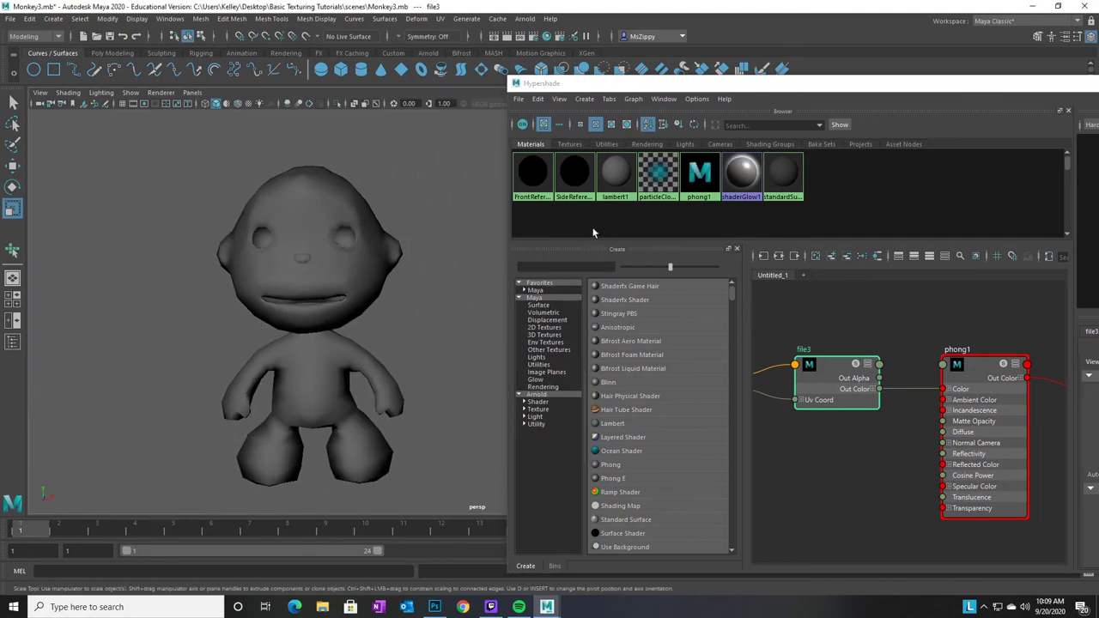
pyautogui.click(345, 247)
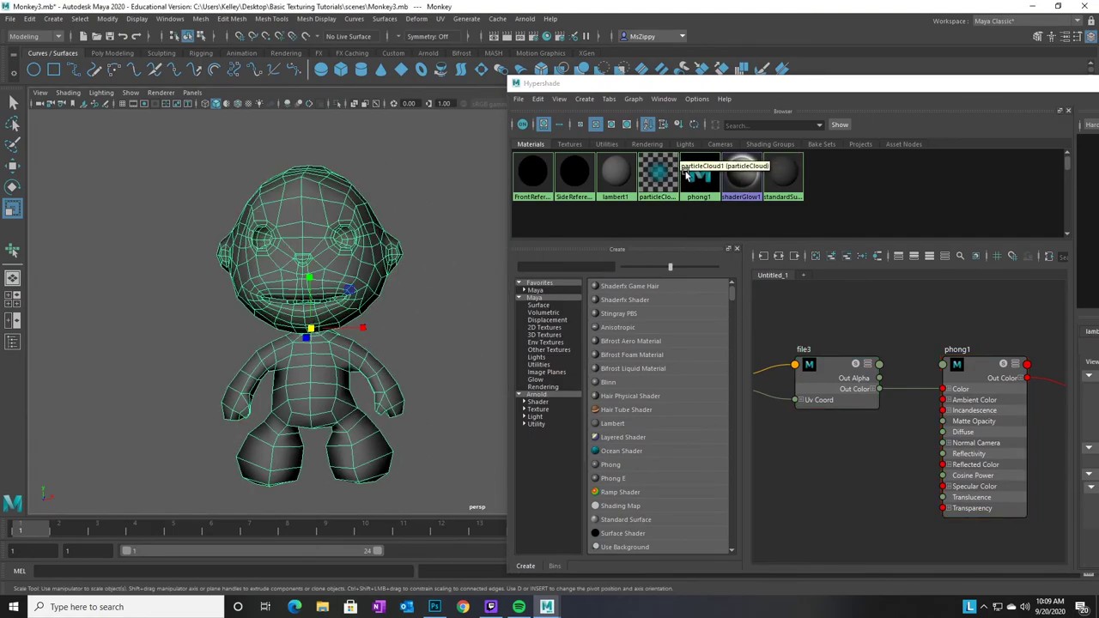
pyautogui.rightClick(704, 200)
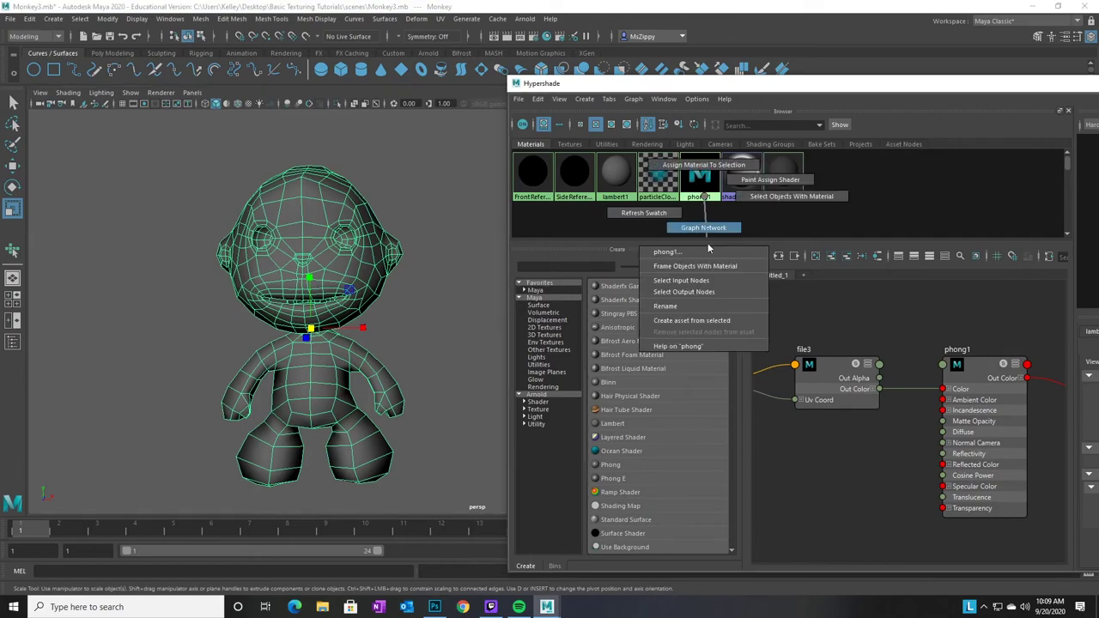
pyautogui.click(710, 310)
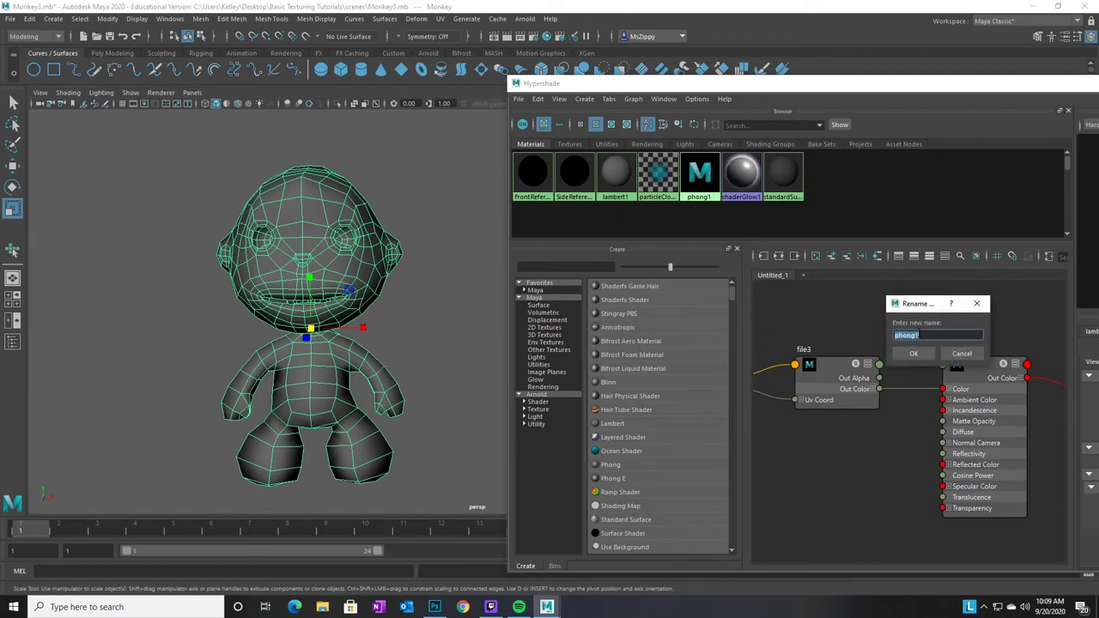
pyautogui.write('Monkey')
pyautogui.press('Return')
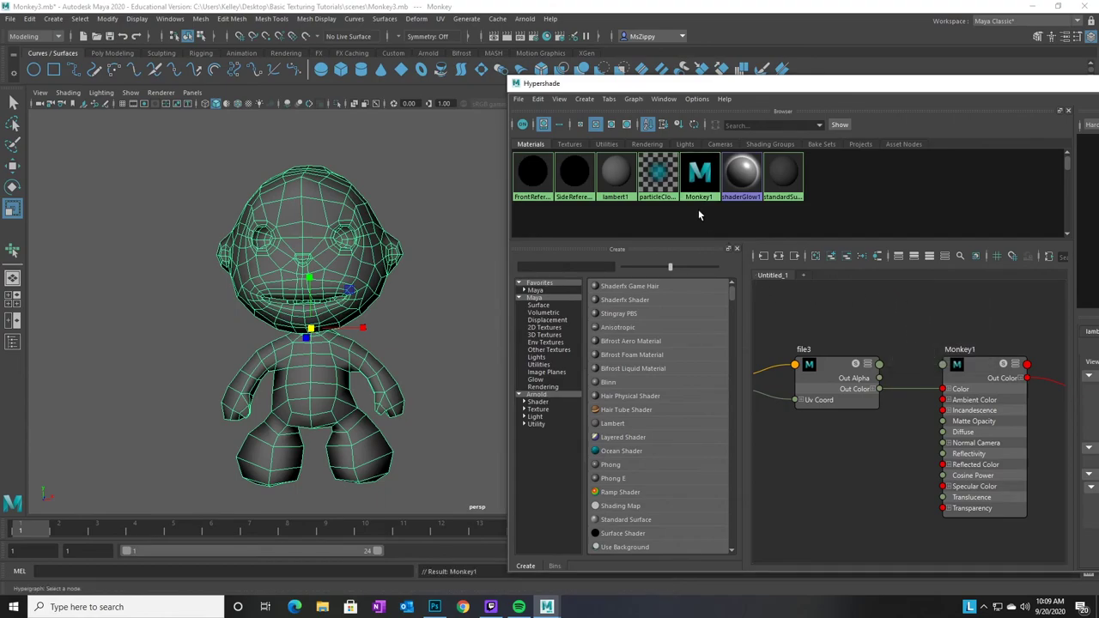
# Assign the renamed Phong material to the selected monkey, turn on textured shading in the viewport, and deselect the mesh
pyautogui.rightClick(705, 178)
pyautogui.click(675, 246)
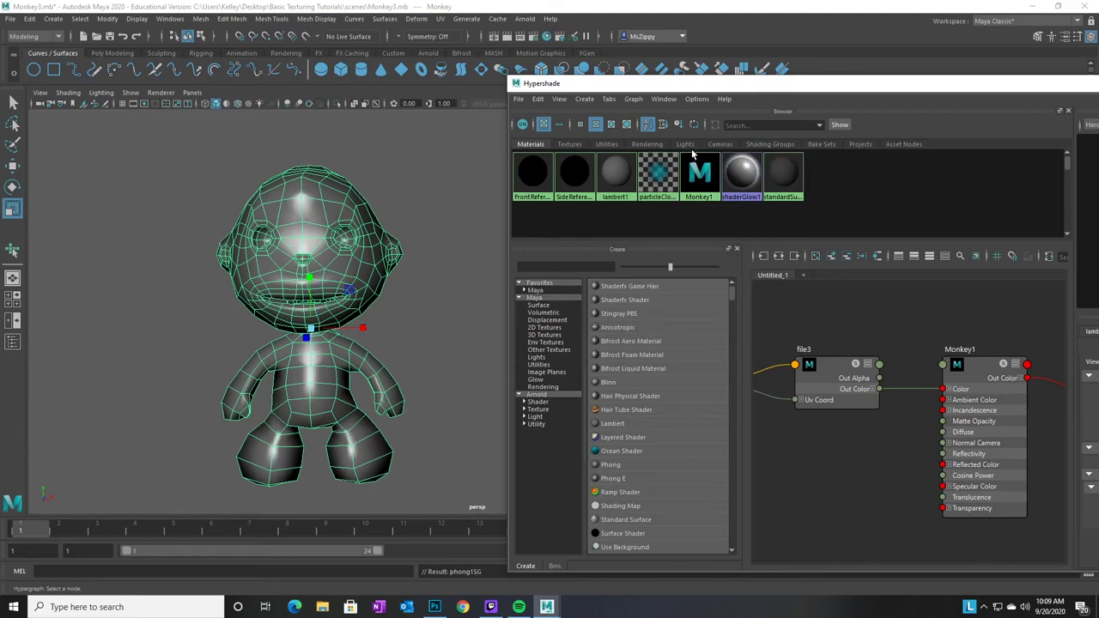
pyautogui.keyDown('alt'); pyautogui.moveTo(302, 348); pyautogui.dragTo(391, 354); pyautogui.keyUp('alt')
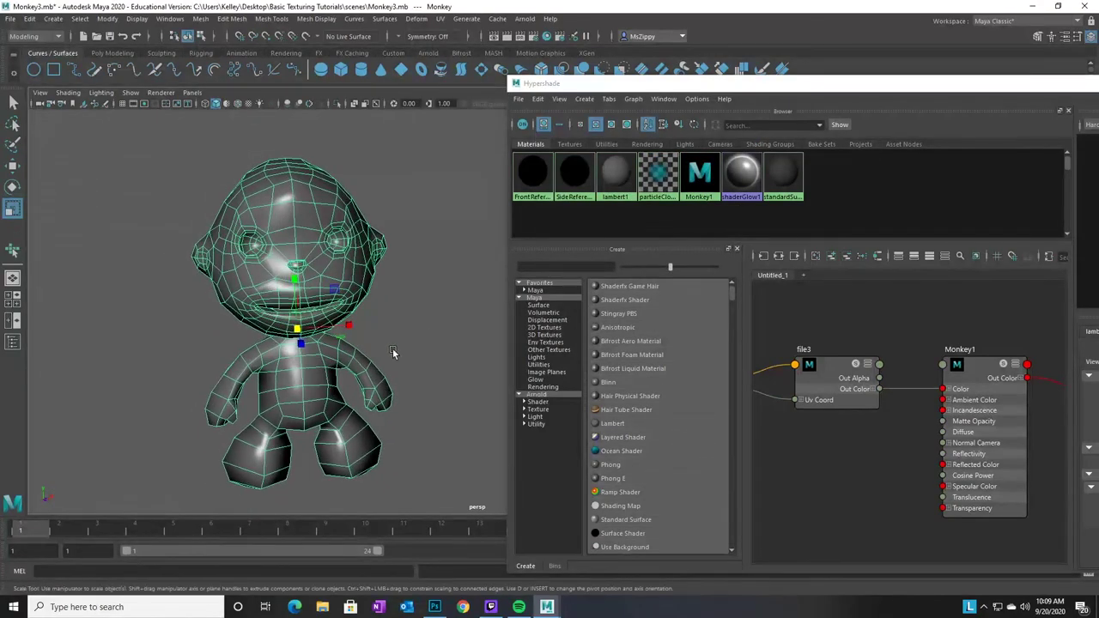
pyautogui.press('6')
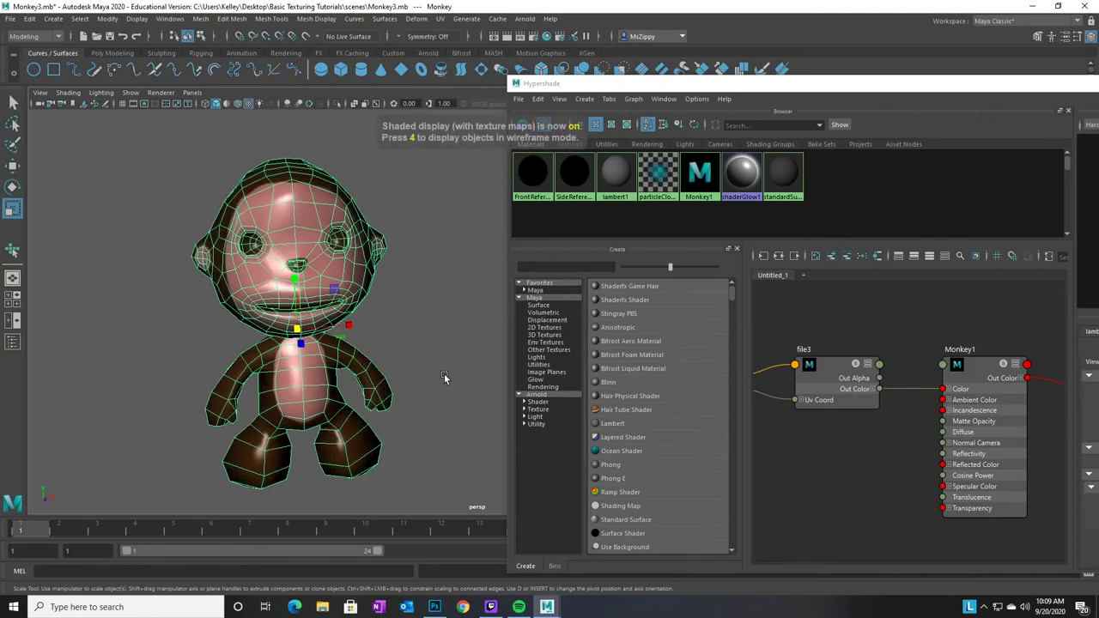
pyautogui.click(444, 360)
# Examine the monkey's painted color texture around the face, ears, and body from several angles
pyautogui.keyDown('alt'); pyautogui.moveTo(390, 419); pyautogui.dragTo(340, 343); pyautogui.keyUp('alt')
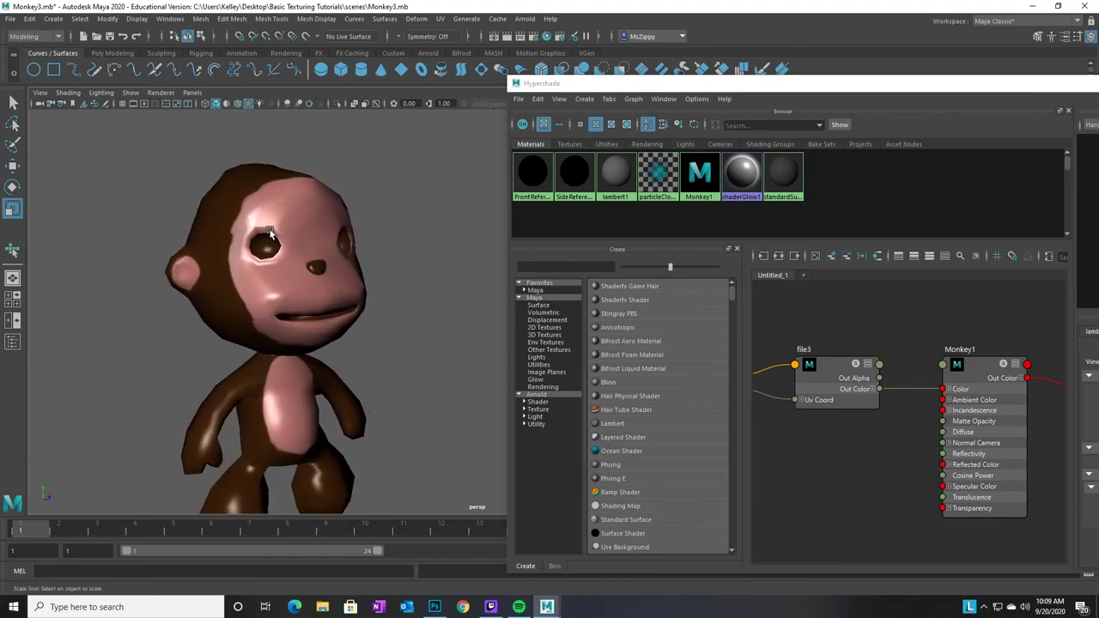
pyautogui.keyDown('alt'); pyautogui.moveTo(282, 273); pyautogui.dragTo(289, 296); pyautogui.keyUp('alt')
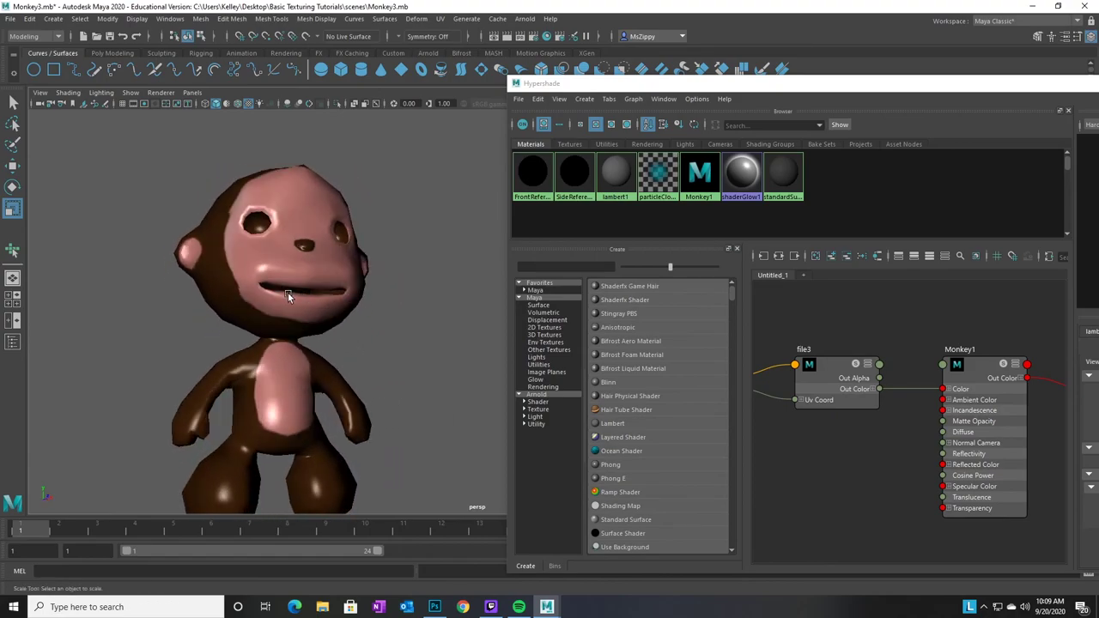
pyautogui.keyDown('alt'); pyautogui.moveTo(420, 397); pyautogui.dragTo(361, 391, button='right'); pyautogui.keyUp('alt')
pyautogui.keyDown('alt'); pyautogui.moveTo(361, 390); pyautogui.dragTo(309, 404); pyautogui.keyUp('alt')
pyautogui.keyDown('alt'); pyautogui.moveTo(414, 447); pyautogui.dragTo(417, 422); pyautogui.keyUp('alt')
pyautogui.scroll(3, 364, 375)
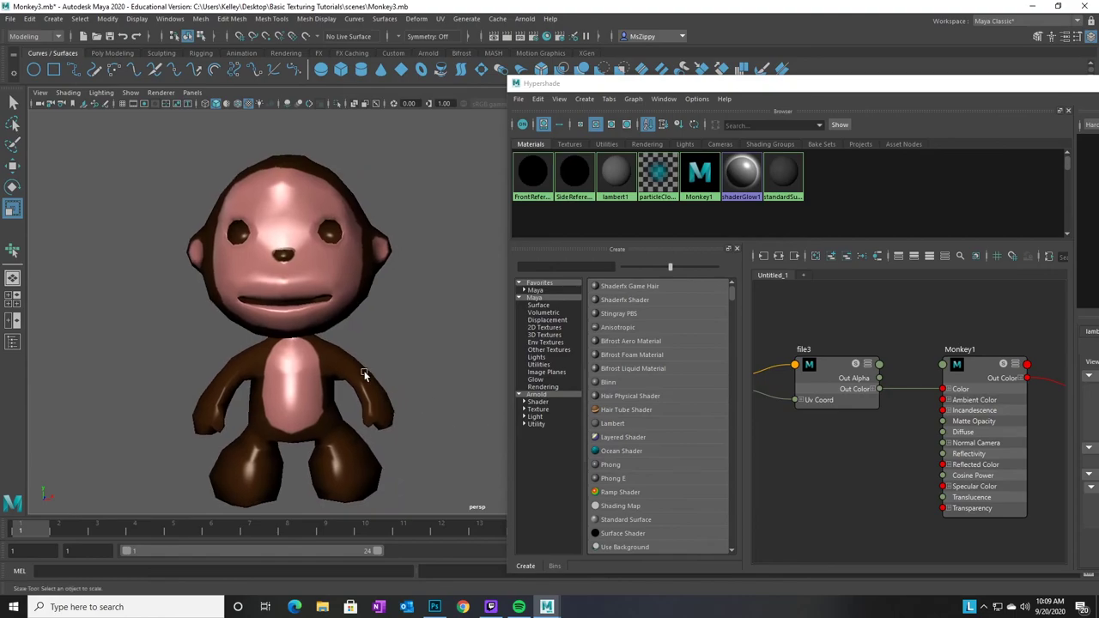
pyautogui.keyDown('alt'); pyautogui.moveTo(311, 339); pyautogui.dragTo(348, 391, button='middle'); pyautogui.keyUp('alt')
pyautogui.keyDown('alt'); pyautogui.moveTo(321, 427); pyautogui.dragTo(360, 430); pyautogui.keyUp('alt')
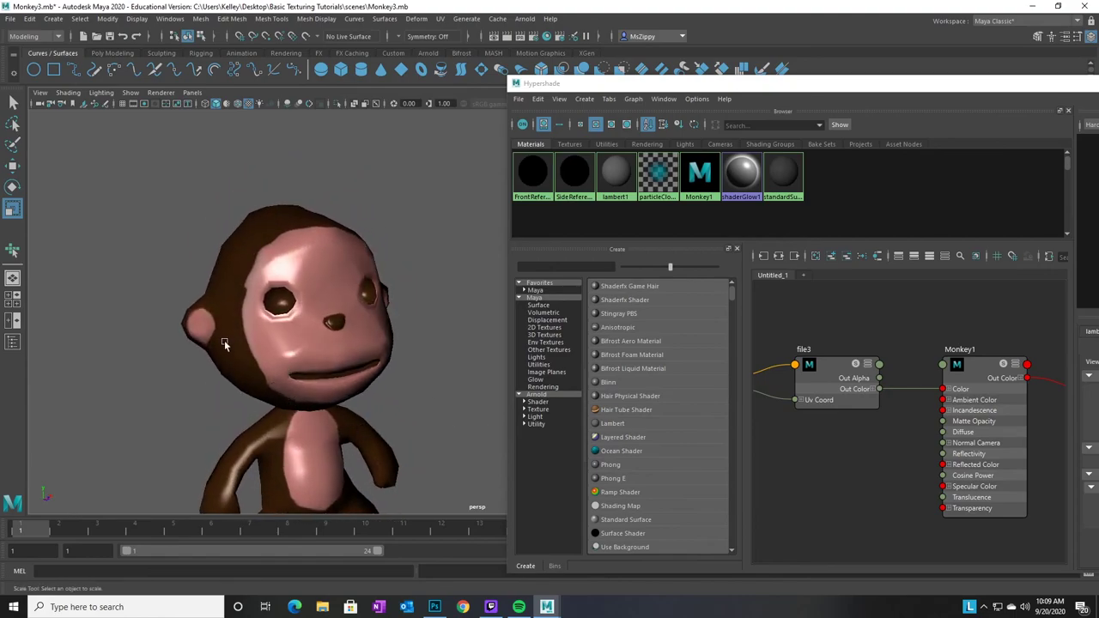
pyautogui.keyDown('alt'); pyautogui.moveTo(331, 411); pyautogui.dragTo(365, 407); pyautogui.keyUp('alt')
pyautogui.keyDown('alt'); pyautogui.moveTo(365, 406); pyautogui.dragTo(298, 365, button='middle'); pyautogui.keyUp('alt')
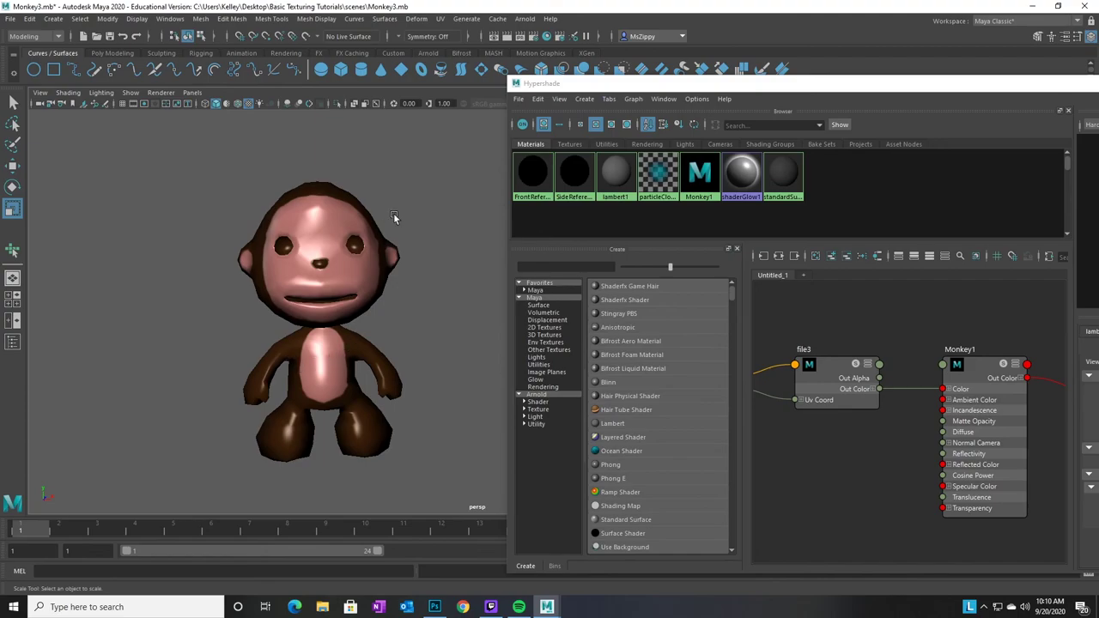
# Frame the monkey larger in the perspective view and render it with Maya Software
pyautogui.click(506, 38)
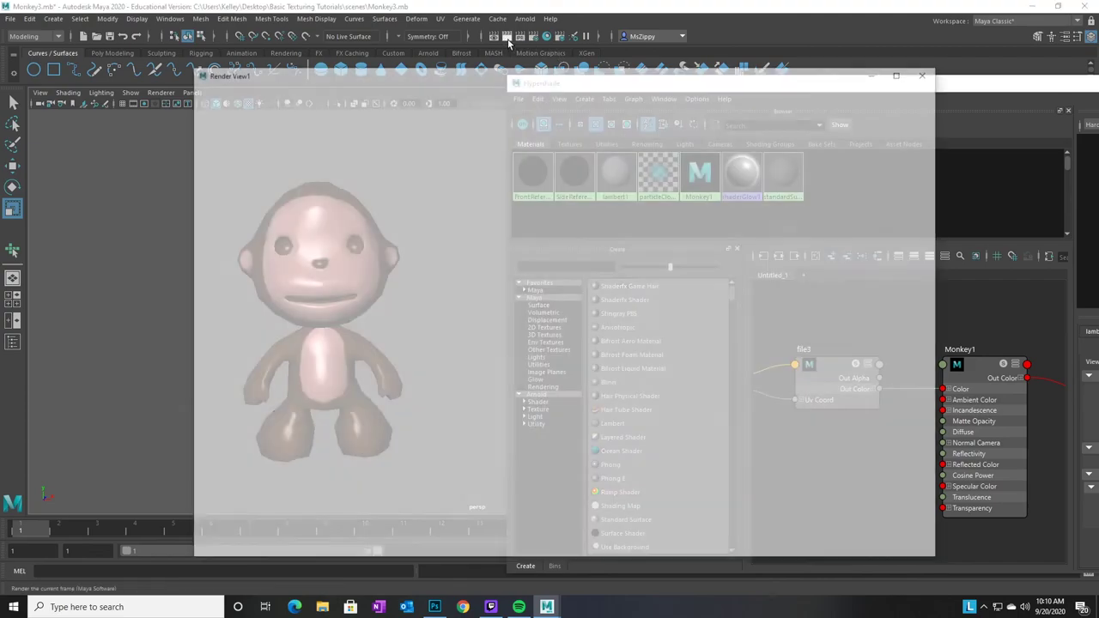
pyautogui.click(562, 71)
pyautogui.moveTo(727, 89); pyautogui.dragTo(773, 88)
pyautogui.keyDown('alt'); pyautogui.moveTo(414, 478); pyautogui.dragTo(506, 468, button='right'); pyautogui.keyUp('alt')
pyautogui.keyDown('alt'); pyautogui.moveTo(400, 361); pyautogui.dragTo(408, 361, button='middle'); pyautogui.keyUp('alt')
pyautogui.keyDown('alt'); pyautogui.moveTo(407, 360); pyautogui.dragTo(474, 356); pyautogui.keyUp('alt')
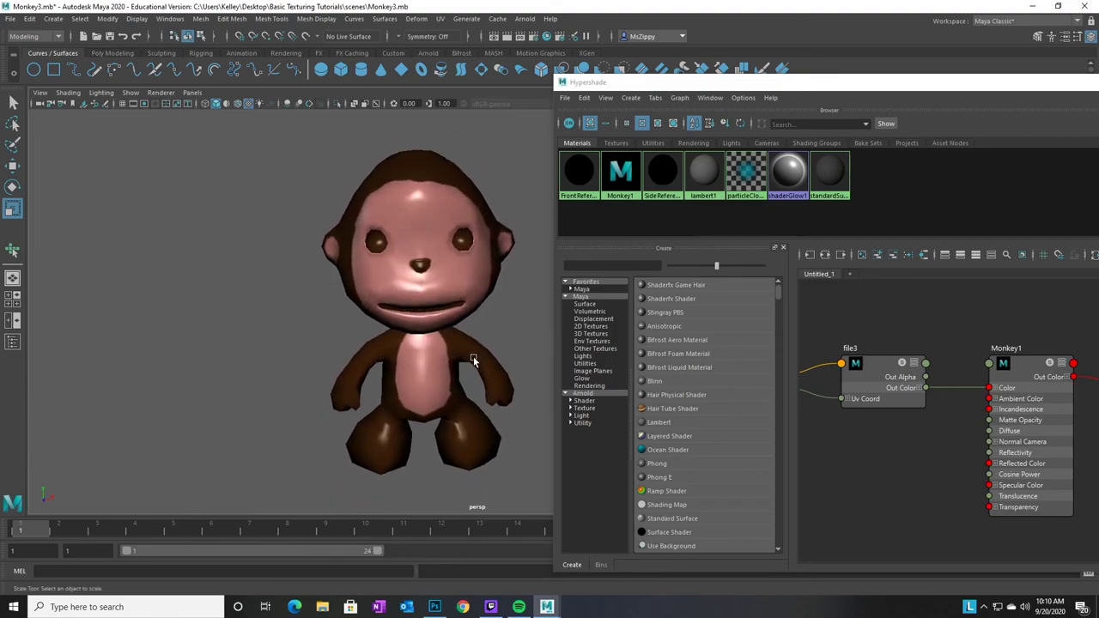
pyautogui.click(507, 38)
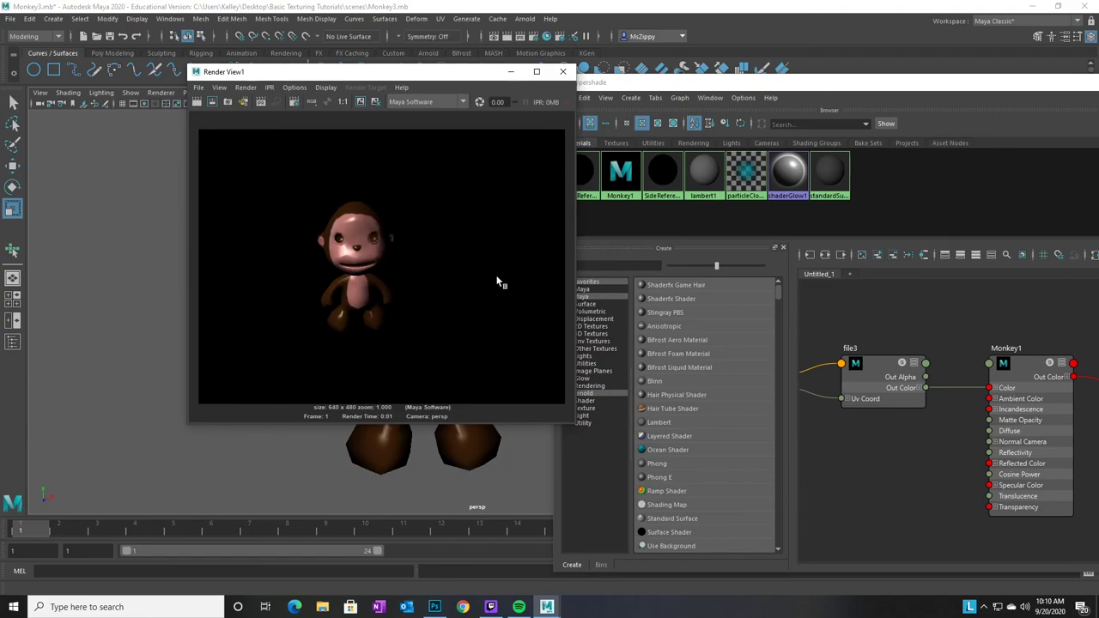
# Save the rendered image as a PNG named Monkey Texuring in the project's images folder
pyautogui.click(199, 87)
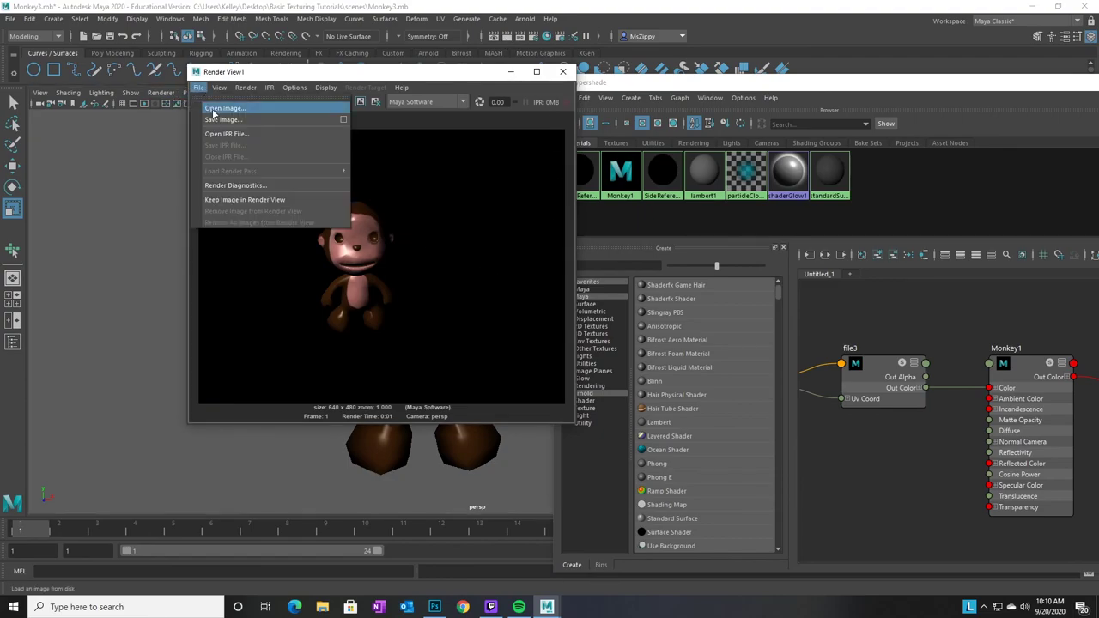
pyautogui.click(218, 121)
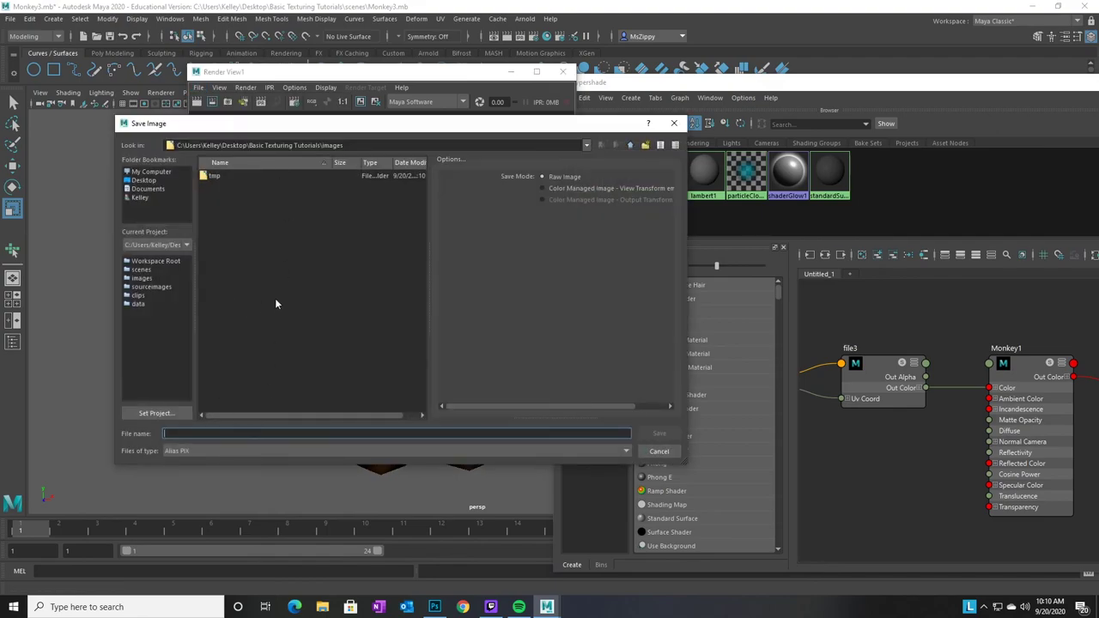
pyautogui.click(194, 452)
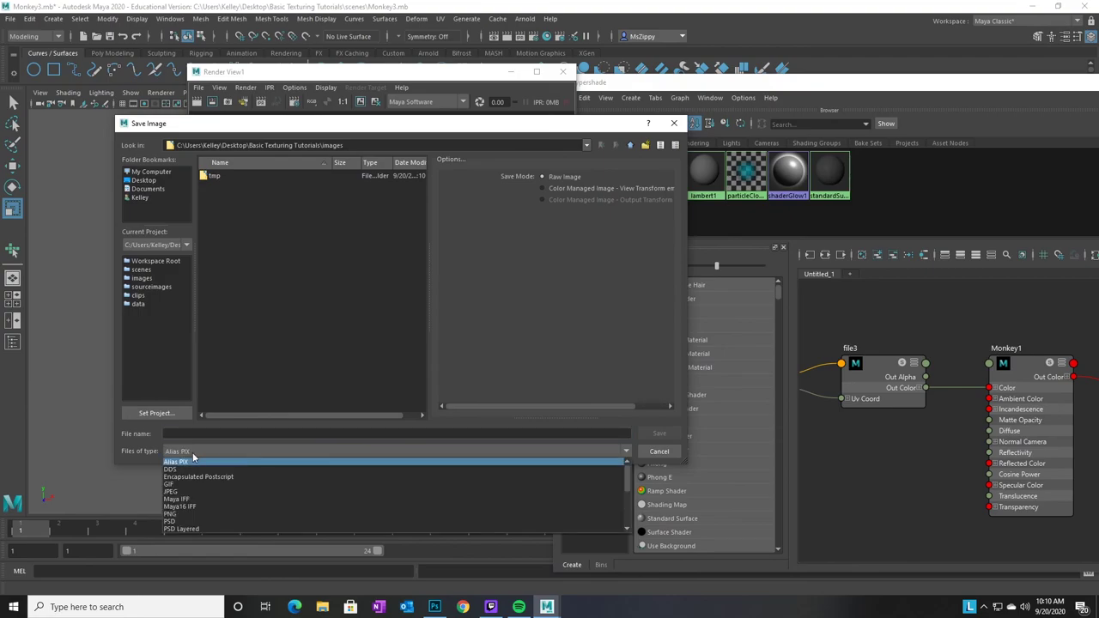
pyautogui.scroll(-3, 199, 511)
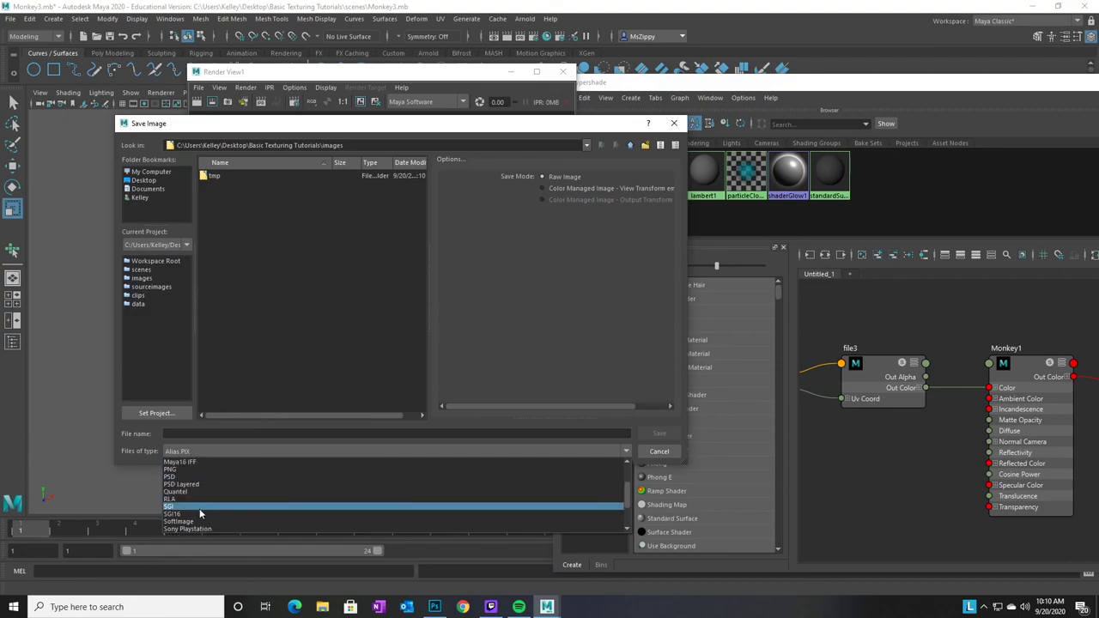
pyautogui.click(197, 470)
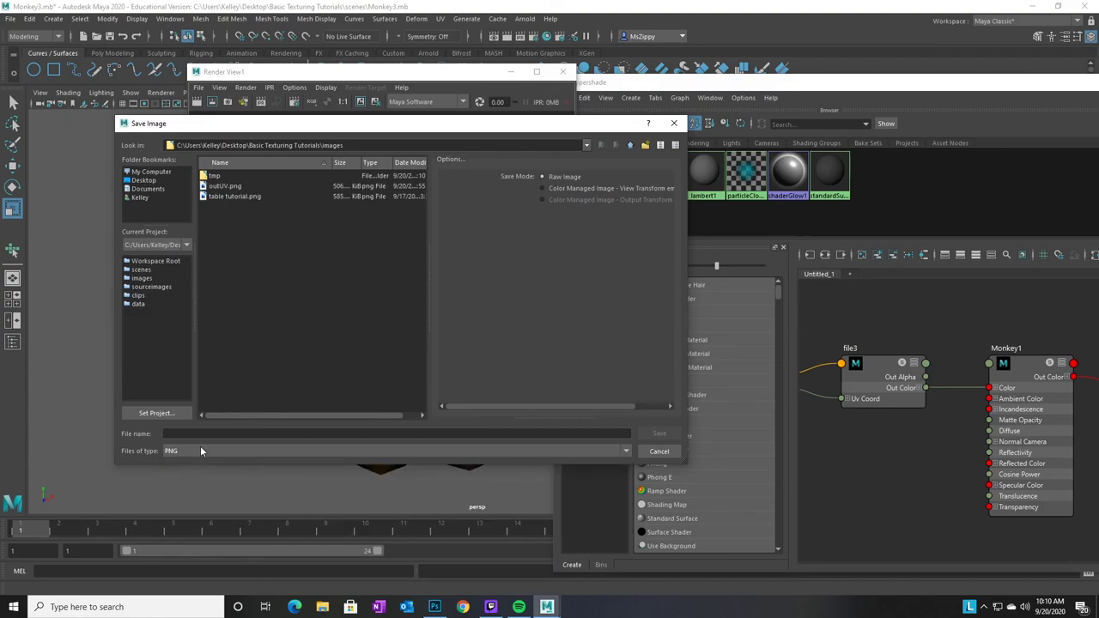
pyautogui.click(195, 433)
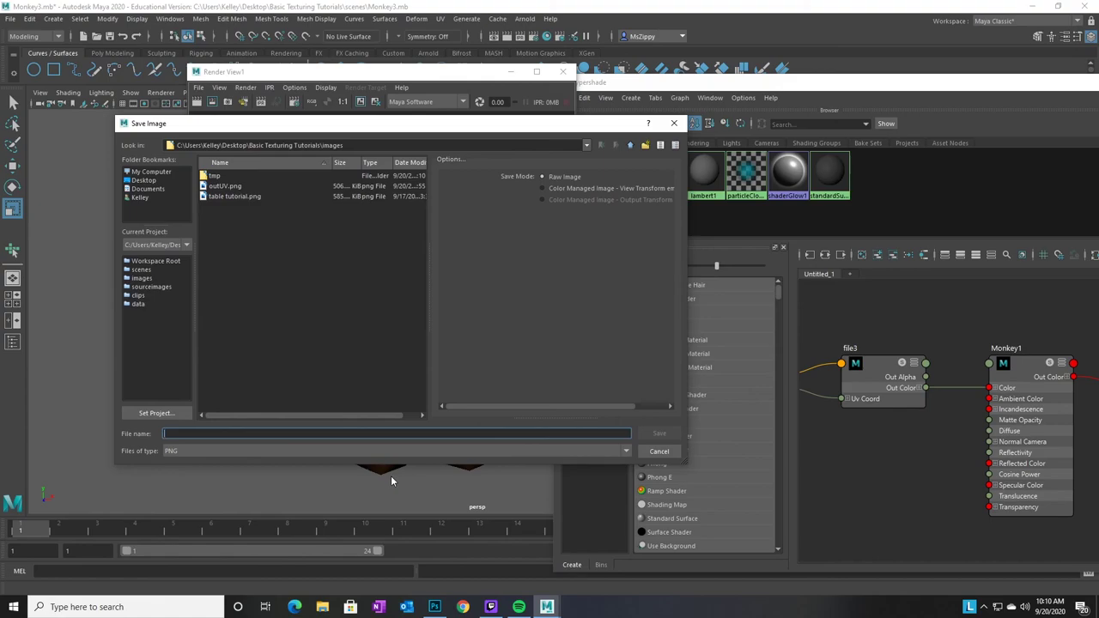
pyautogui.write('Monkey Texturing')
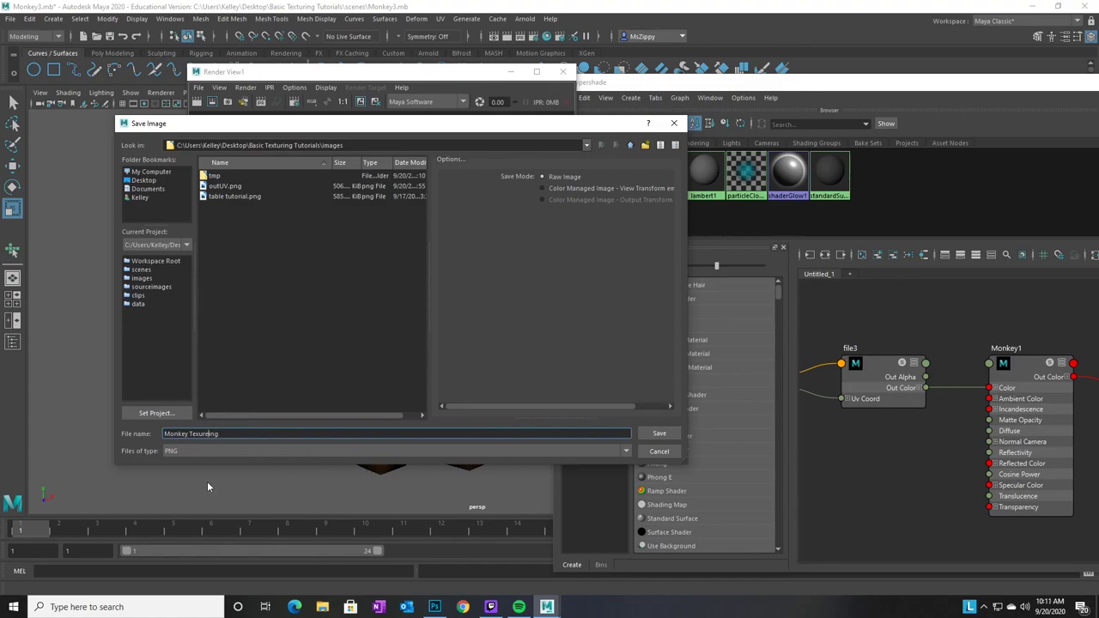
pyautogui.press('BackSpace')
pyautogui.click(659, 433)
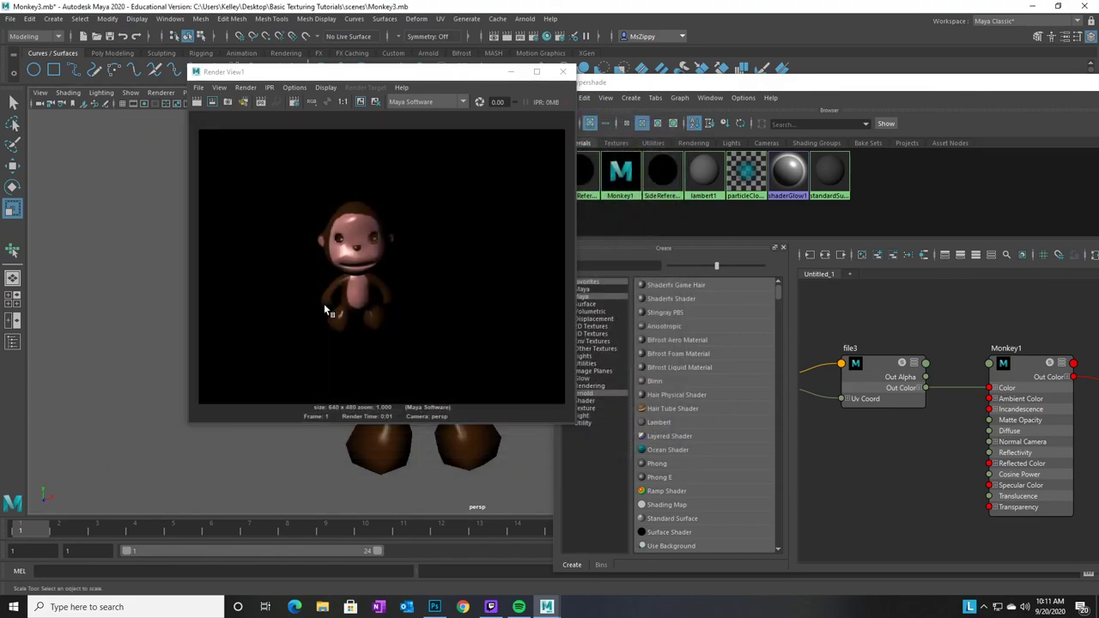
# Minimize Maya and Photoshop, open the Basic Texturing Tutorials images folder from the desktop, and locate Monkey Texuring.png
pyautogui.click(1034, 6)
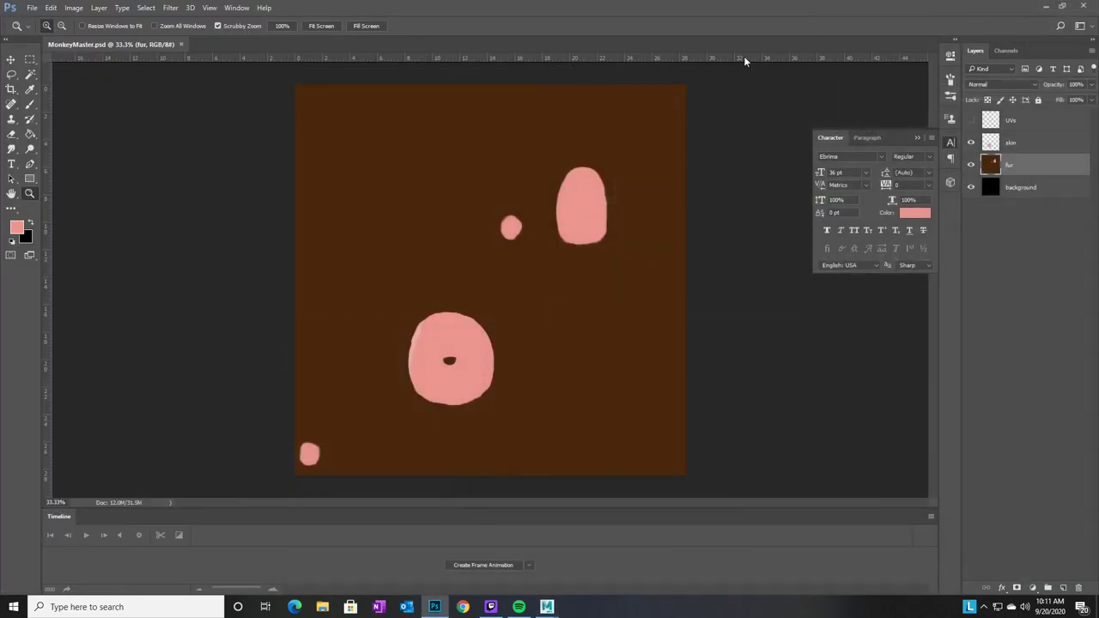
pyautogui.click(1046, 6)
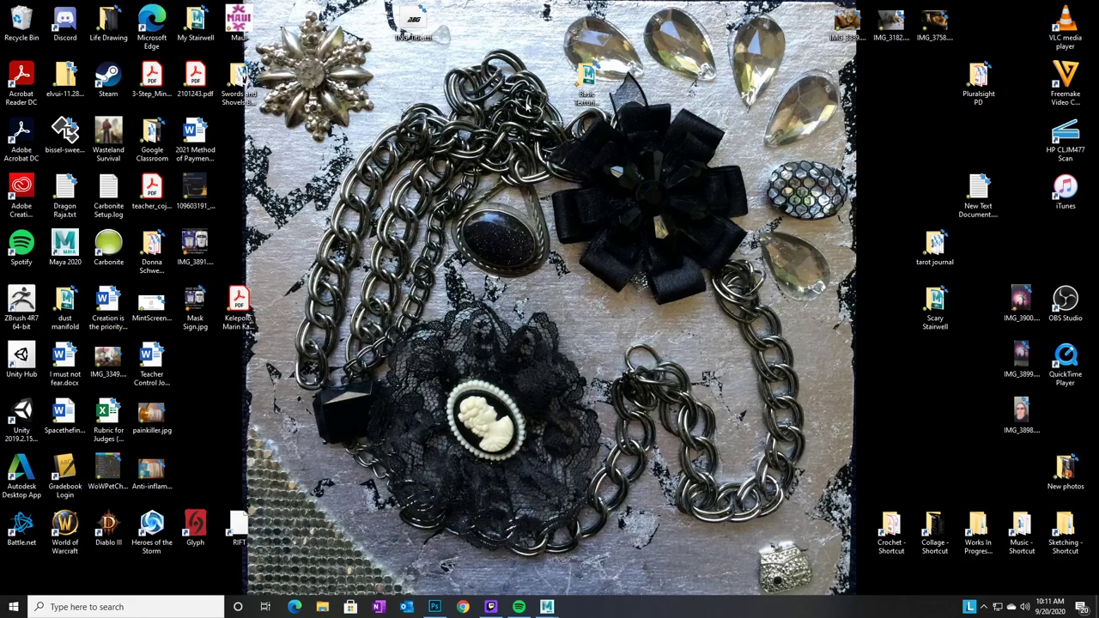
pyautogui.doubleClick(587, 82)
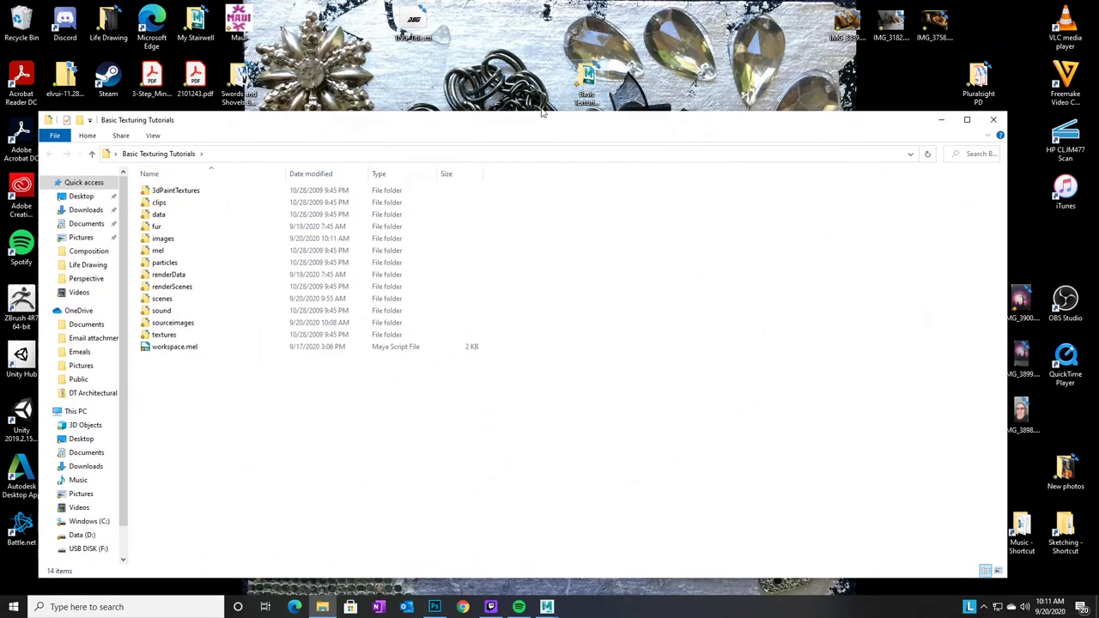
pyautogui.click(166, 240)
pyautogui.doubleClick(167, 240)
pyautogui.click(226, 211)
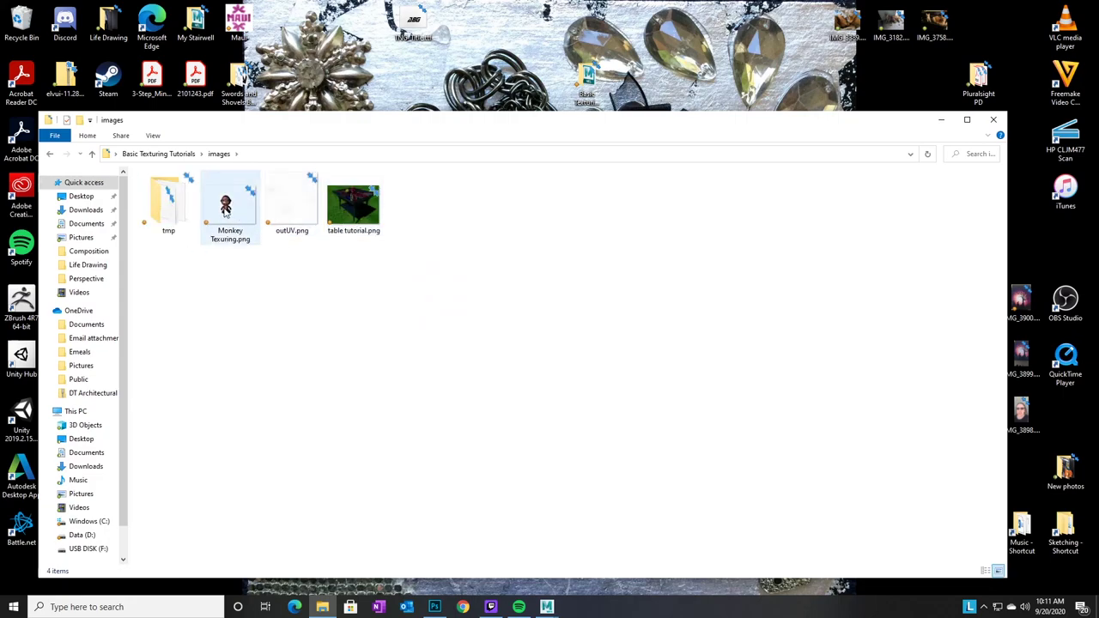